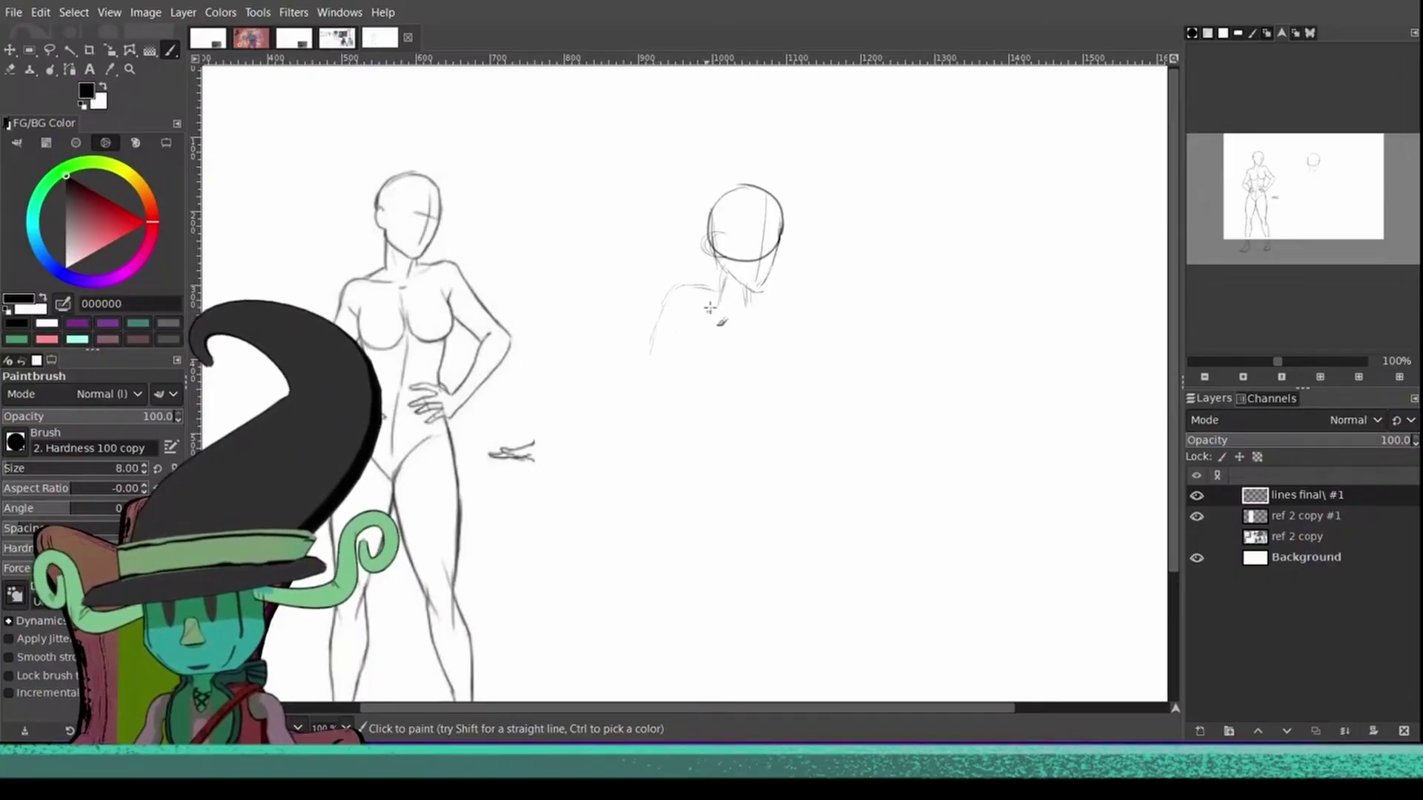
- Sketch the shoulder line, upper torso and upper arm beneath the head of the second figure
mouse_move(680, 307)
mouse_down()
mouse_move(708, 400)
mouse_move(781, 343)
mouse_move(782, 304)
mouse_up()
drag(682, 400, 771, 314)
drag(665, 306, 635, 401)
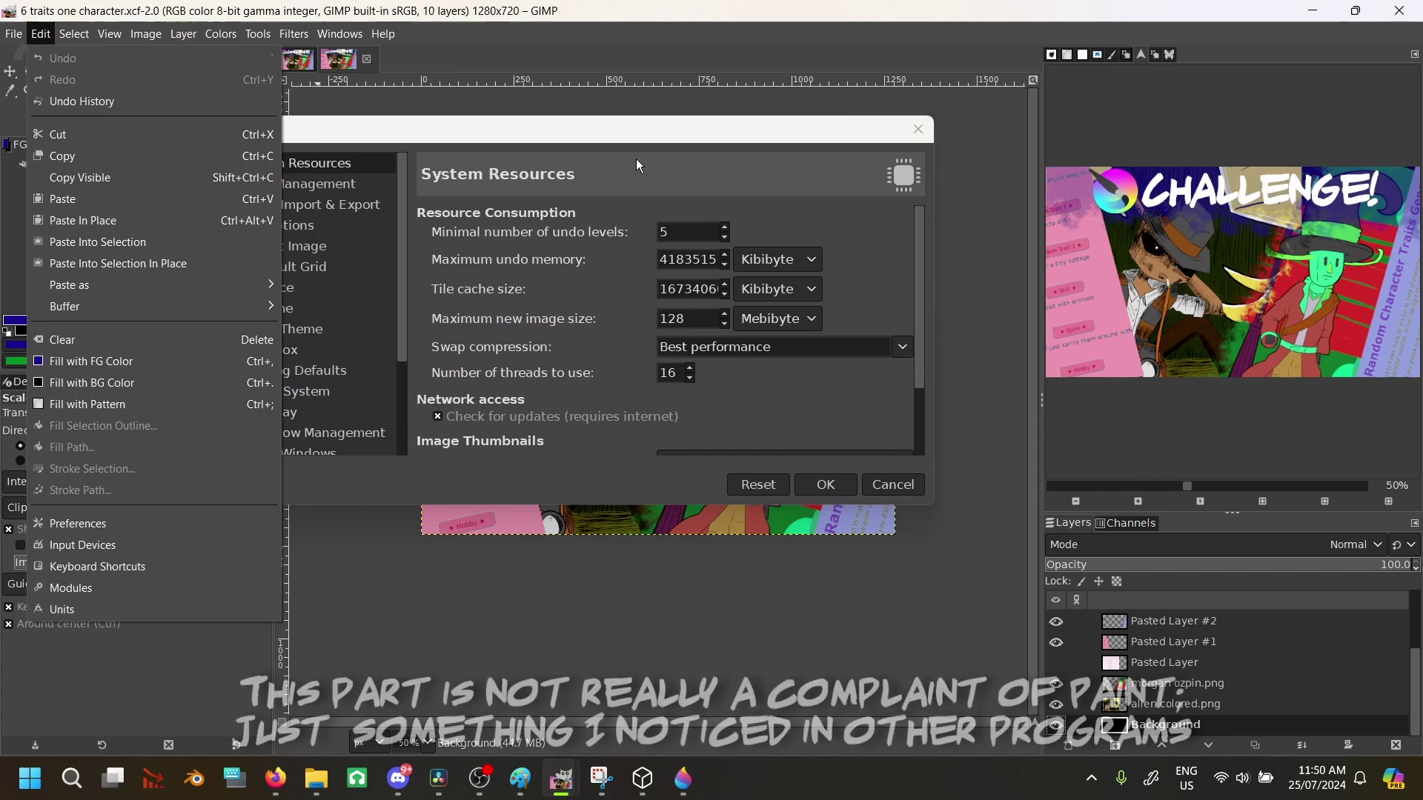
- Look through the Window Management, image window, Snapping, Display, Toolbox and Theme pages of the preferences
drag(653, 136, 838, 196)
scroll(478, 354, down, 3)
click(478, 368)
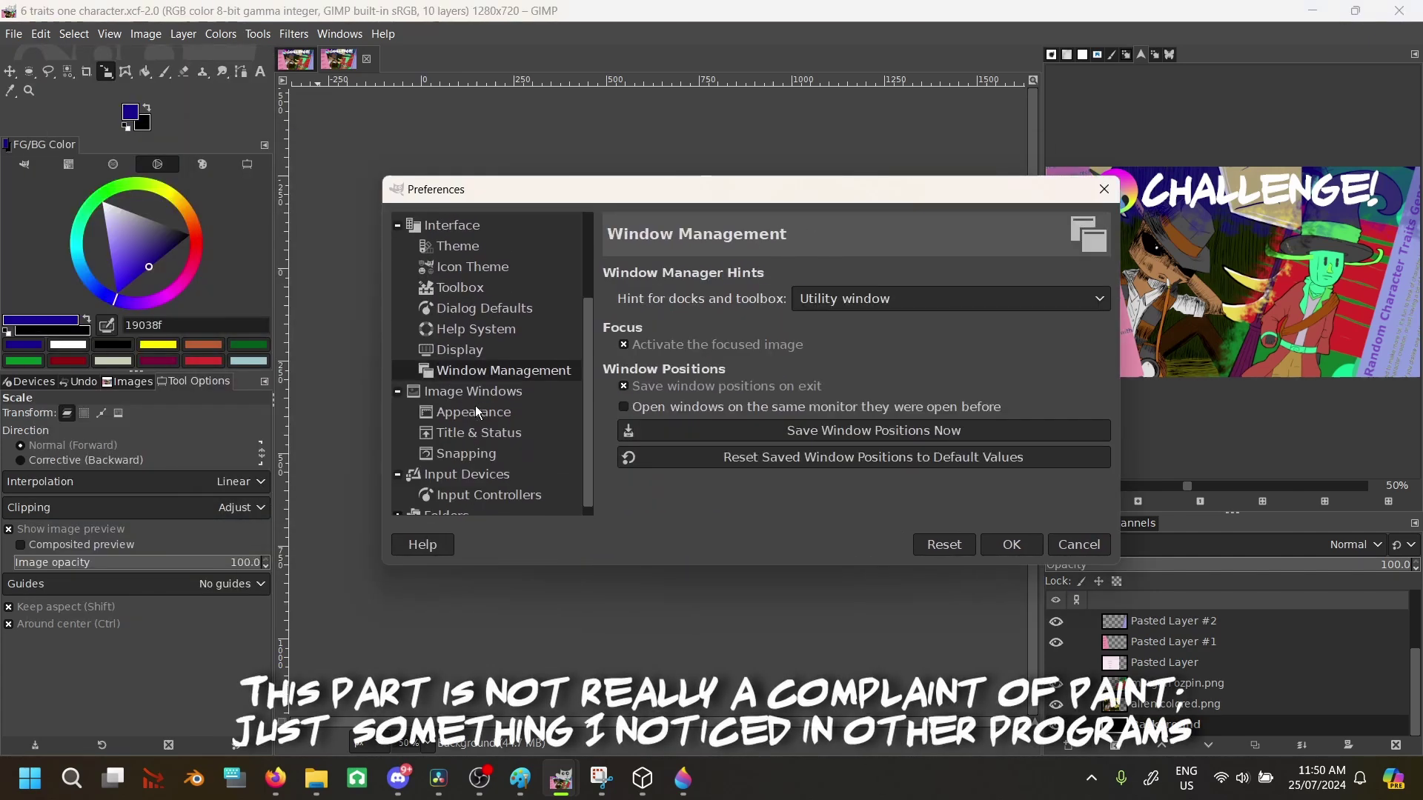
click(474, 412)
click(496, 509)
click(491, 449)
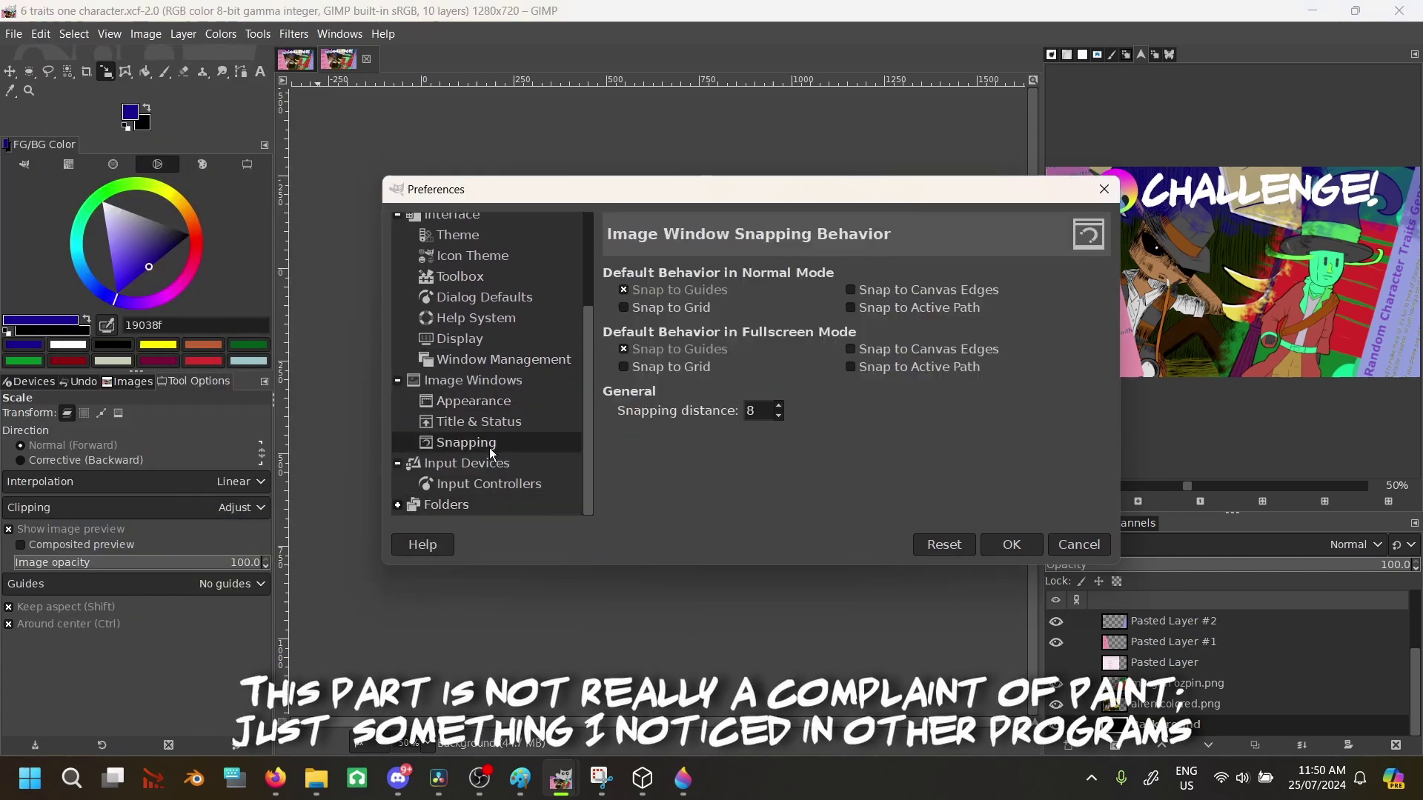
click(475, 401)
click(463, 339)
click(519, 280)
click(511, 236)
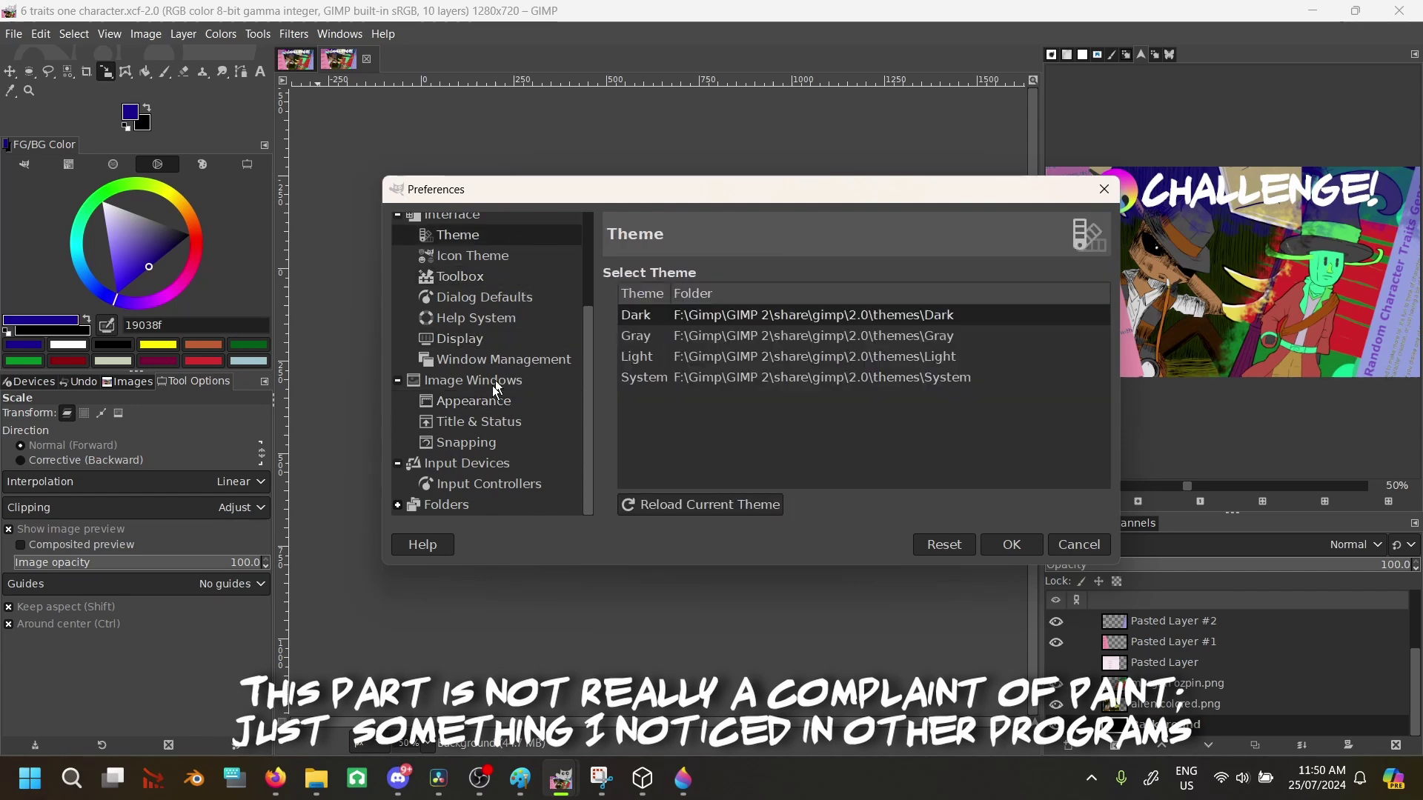
- Review the Window Management, Display, Theme, System Resources and Image Import & Export preference pages
scroll(492, 386, up, 3)
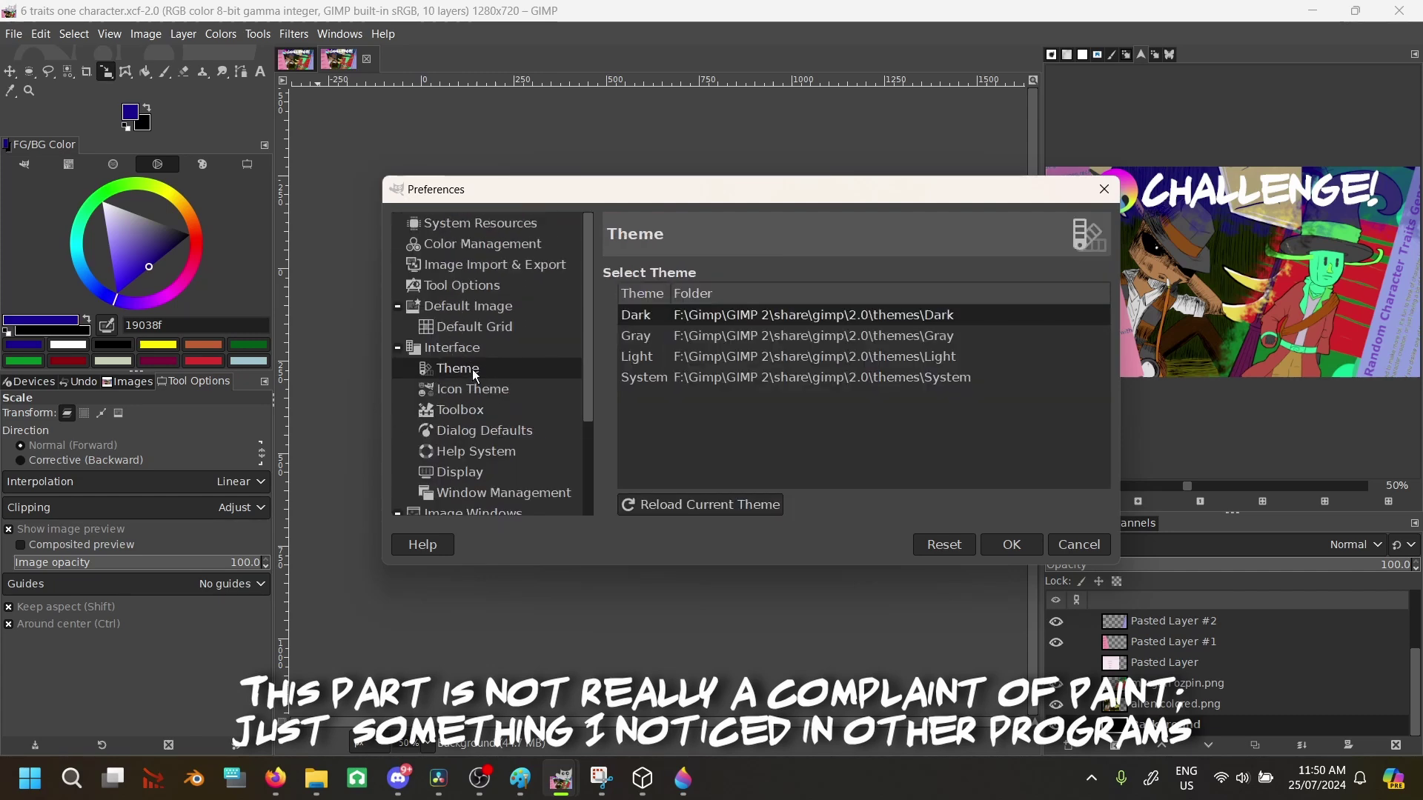
scroll(464, 421, down, 2)
click(454, 412)
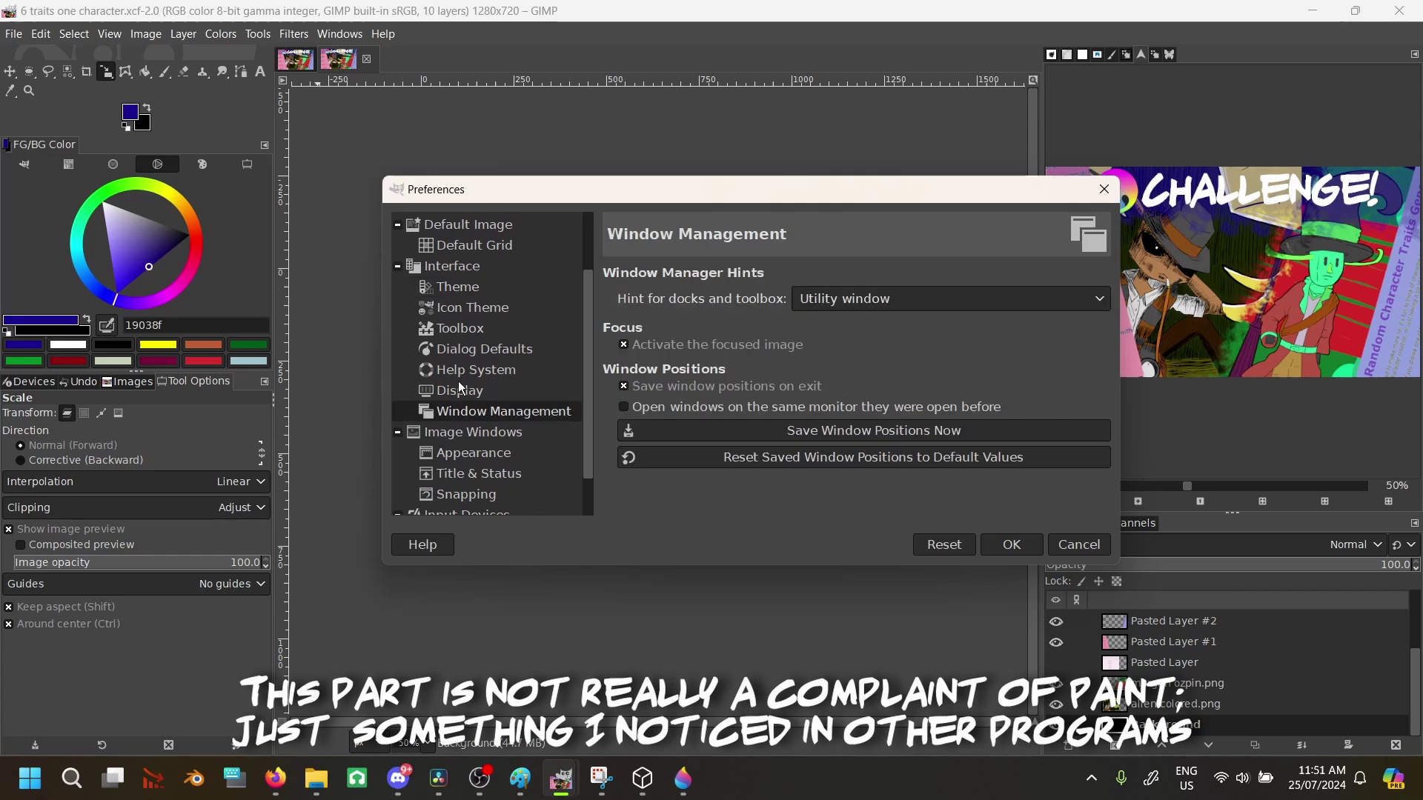
click(461, 390)
click(481, 335)
click(500, 293)
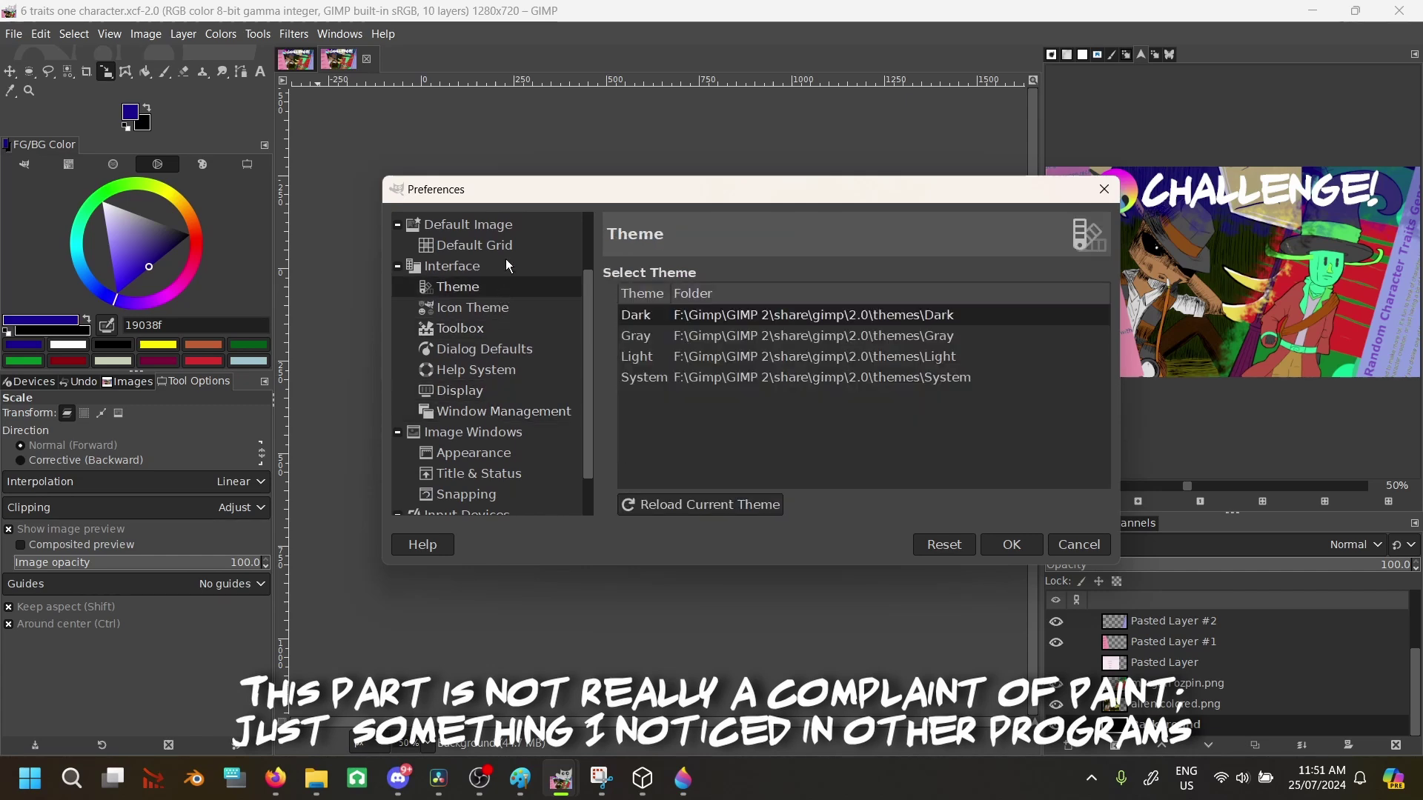
scroll(505, 265, up, 3)
click(505, 222)
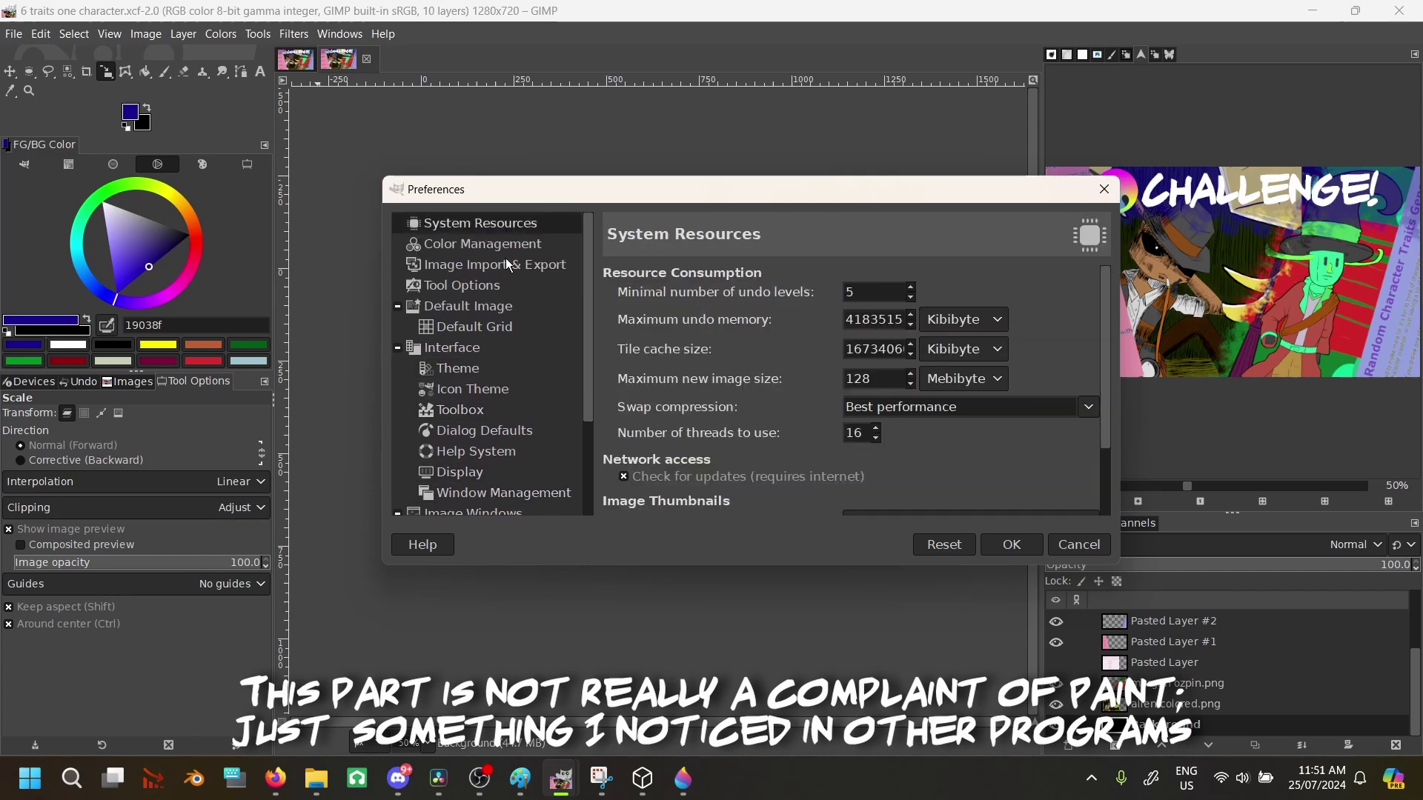
click(508, 265)
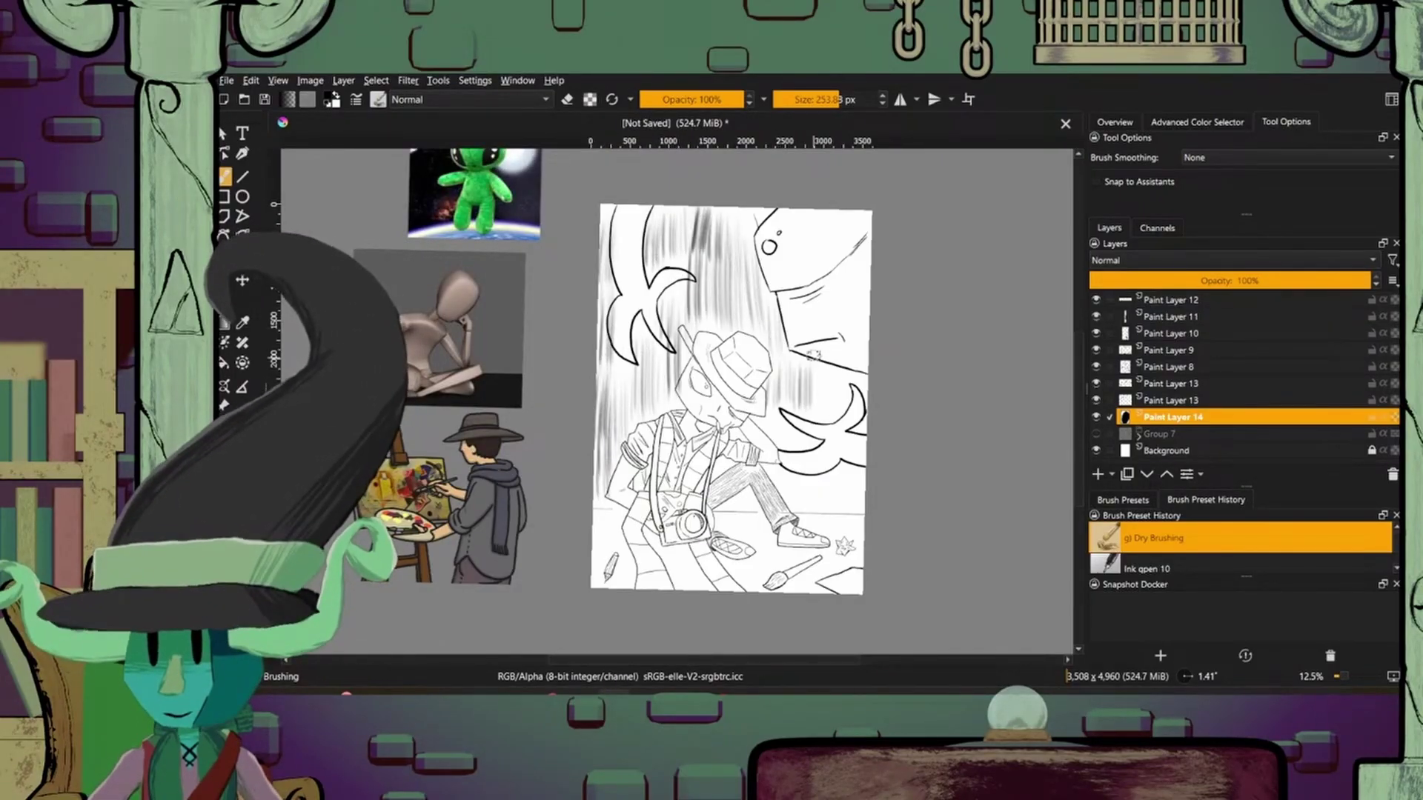
scroll(741, 348, up, 5)
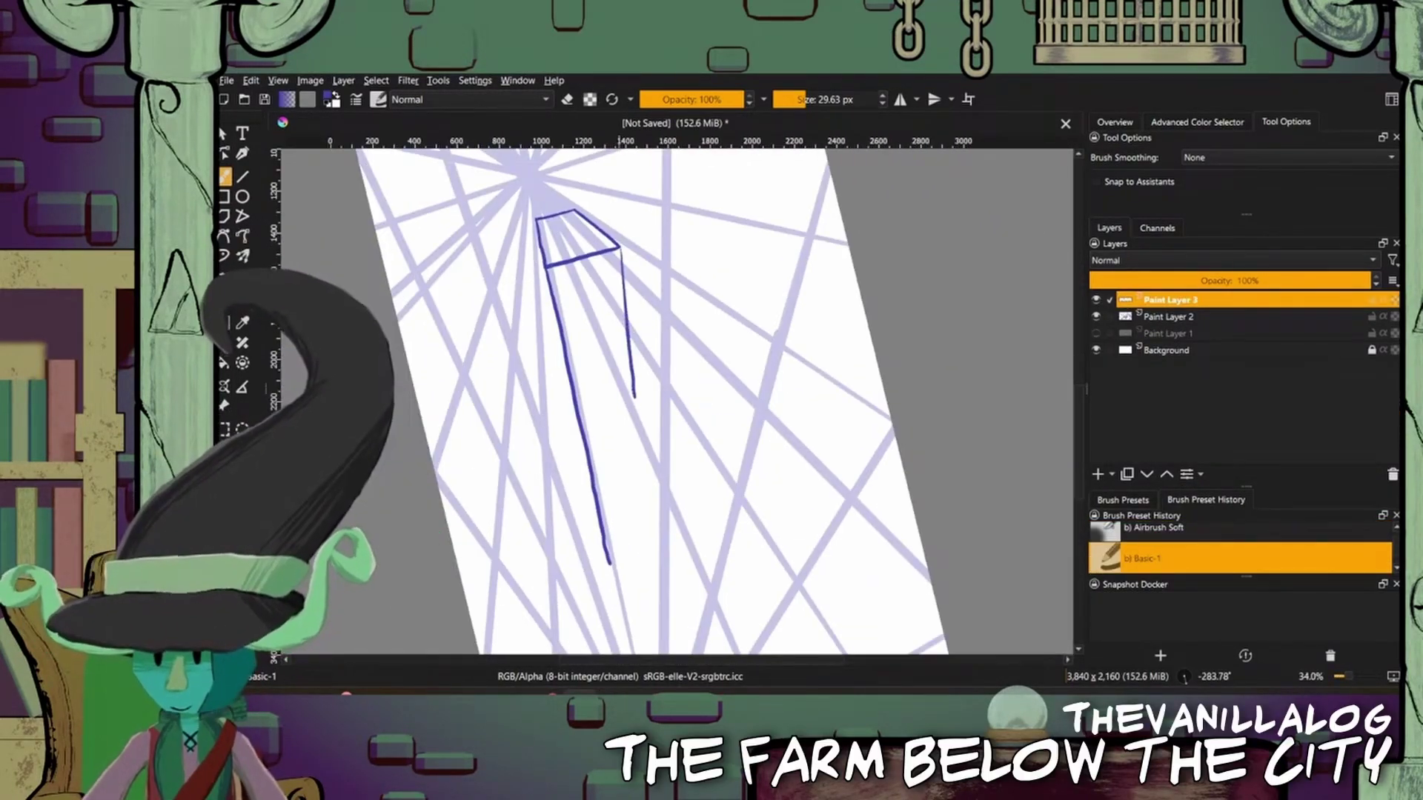
scroll(794, 445, down, 3)
scroll(760, 565, up, 6)
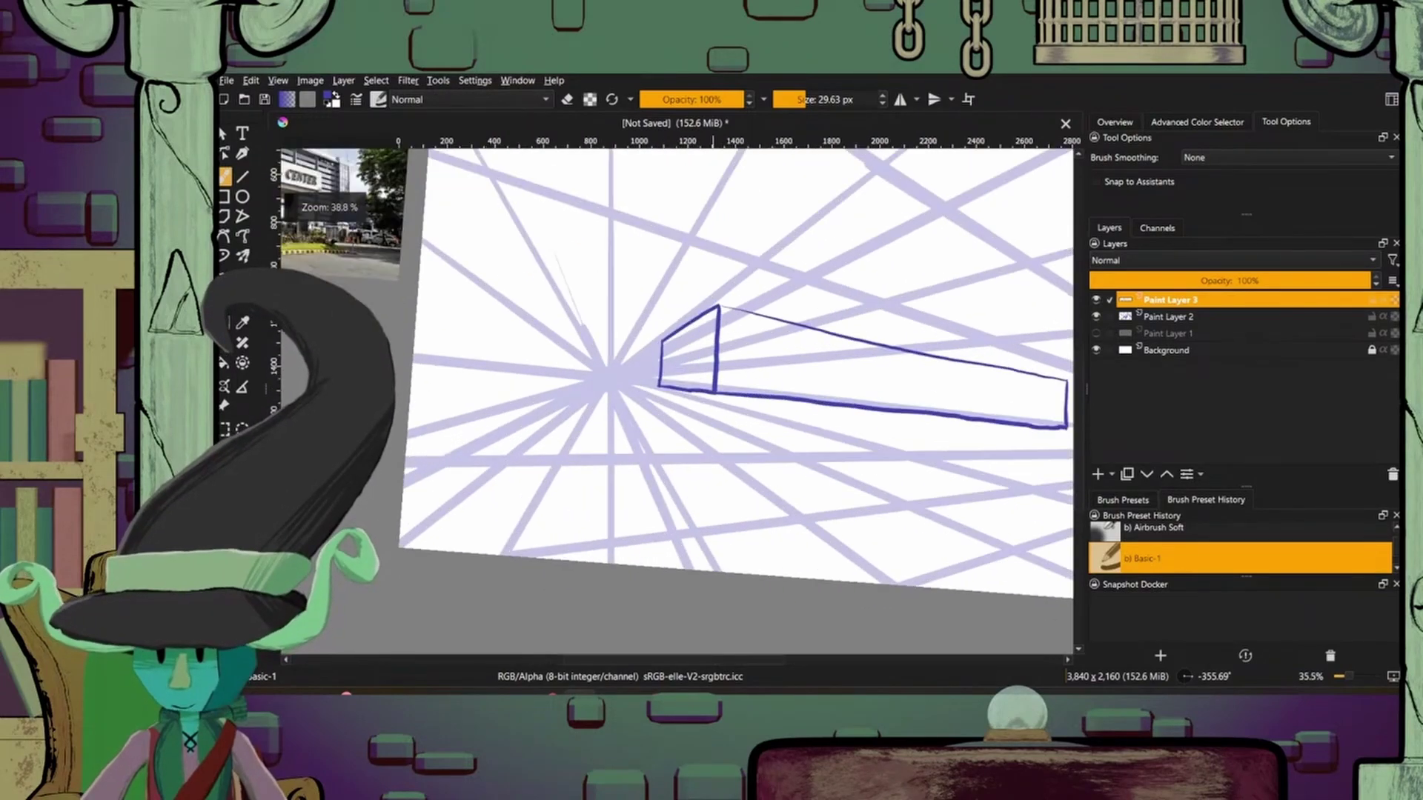
key(5)
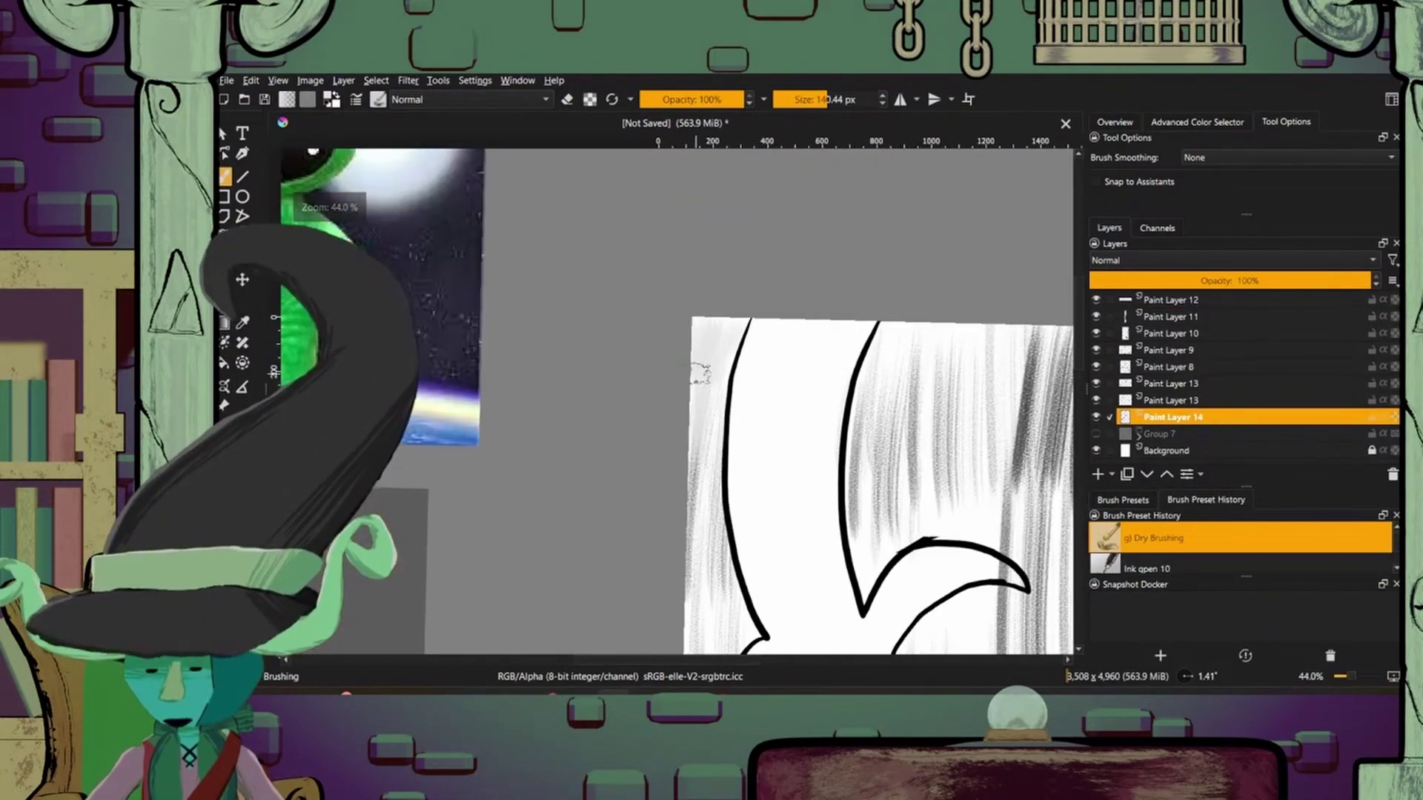
scroll(741, 326, up, 3)
scroll(837, 385, down, 8)
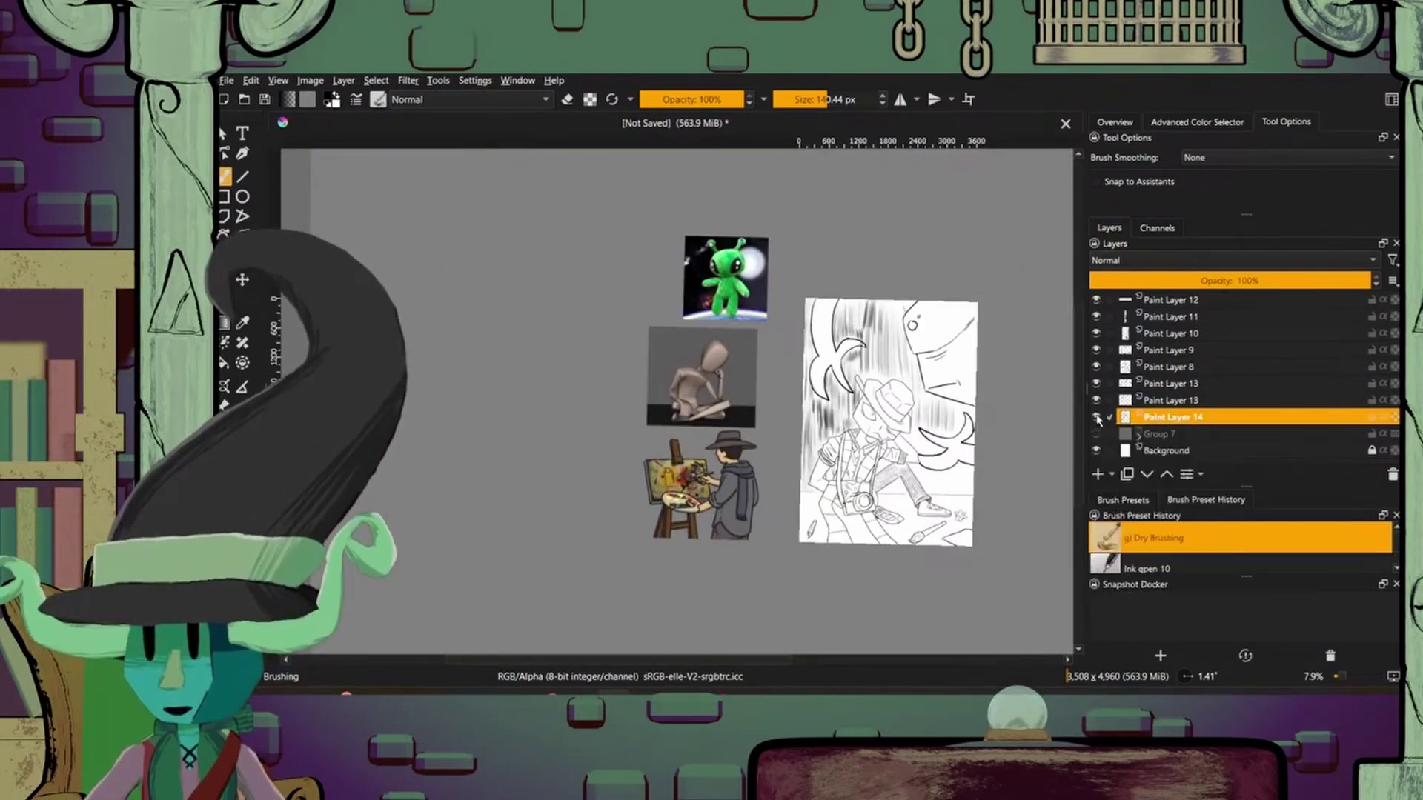
- Choose a different brush preset from the Paint set for working on the new blank paint layer
scroll(978, 326, up, 3)
scroll(597, 278, up, 3)
click(378, 99)
click(397, 120)
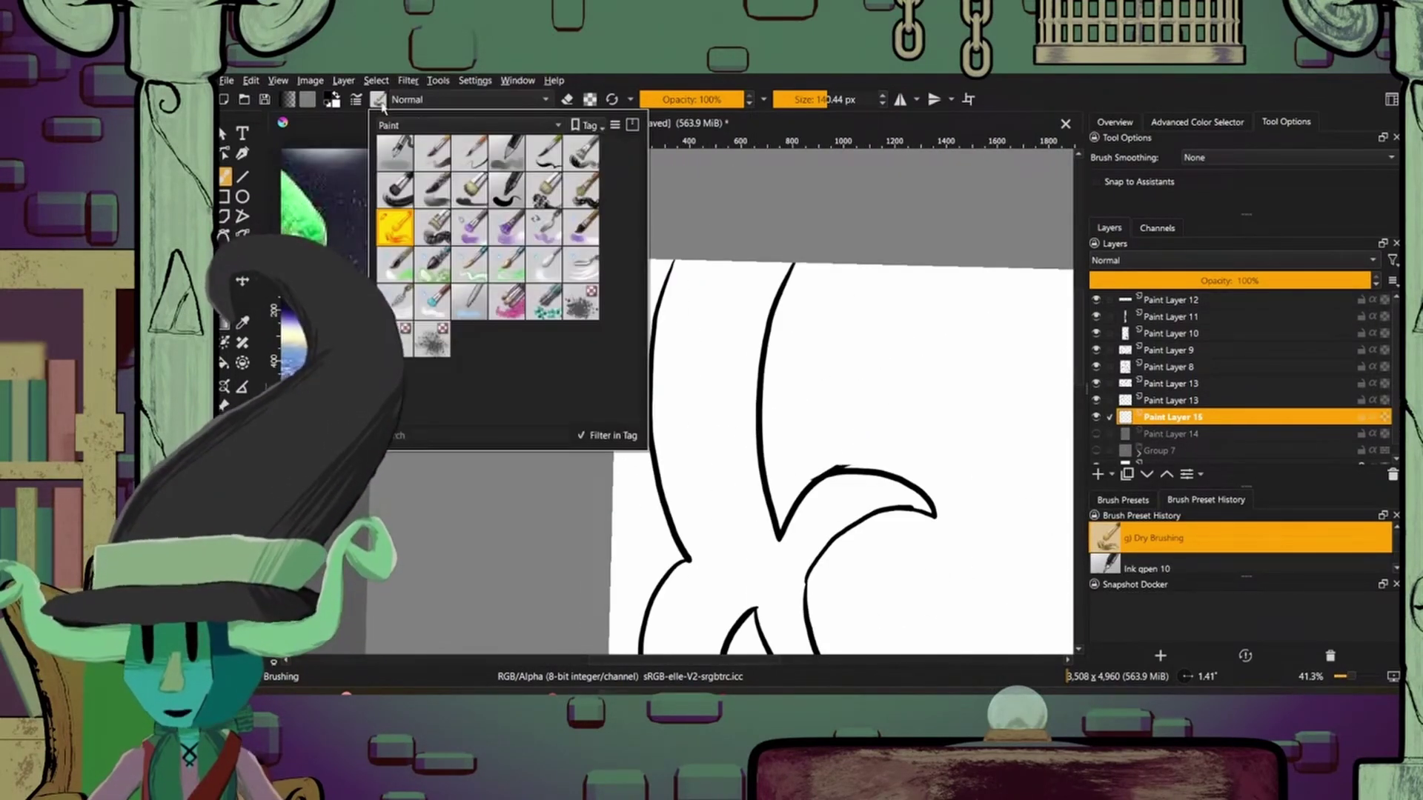
click(393, 149)
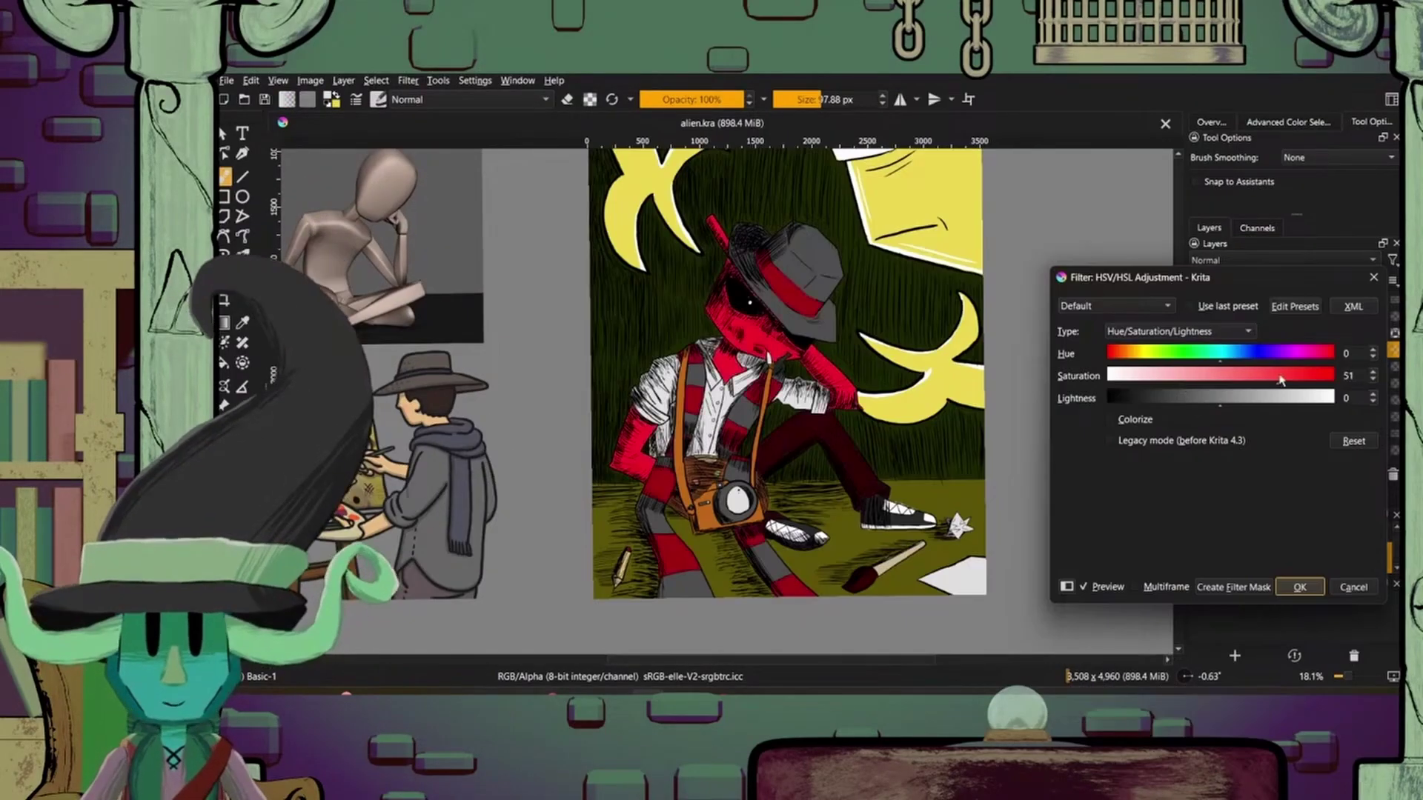
- Adjust the hue and saturation of the coloured alien artwork with the HSV/HSL Adjustment filter
mouse_move(1233, 361)
mouse_down()
mouse_move(1327, 361)
mouse_move(1250, 361)
mouse_up()
click(1251, 374)
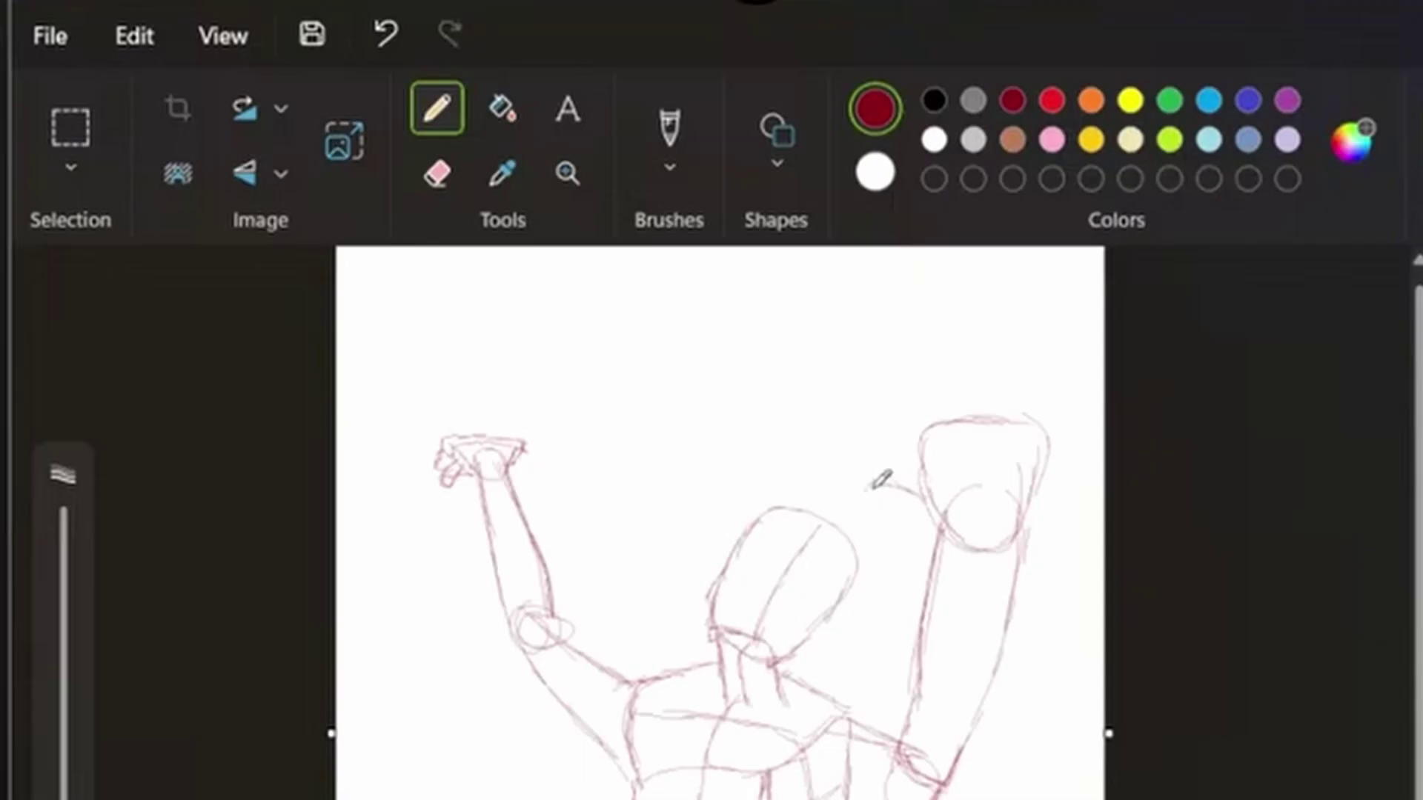
- Sketch a short dark red pencil stroke at the raised hand of the figure
drag(1043, 315, 1064, 330)
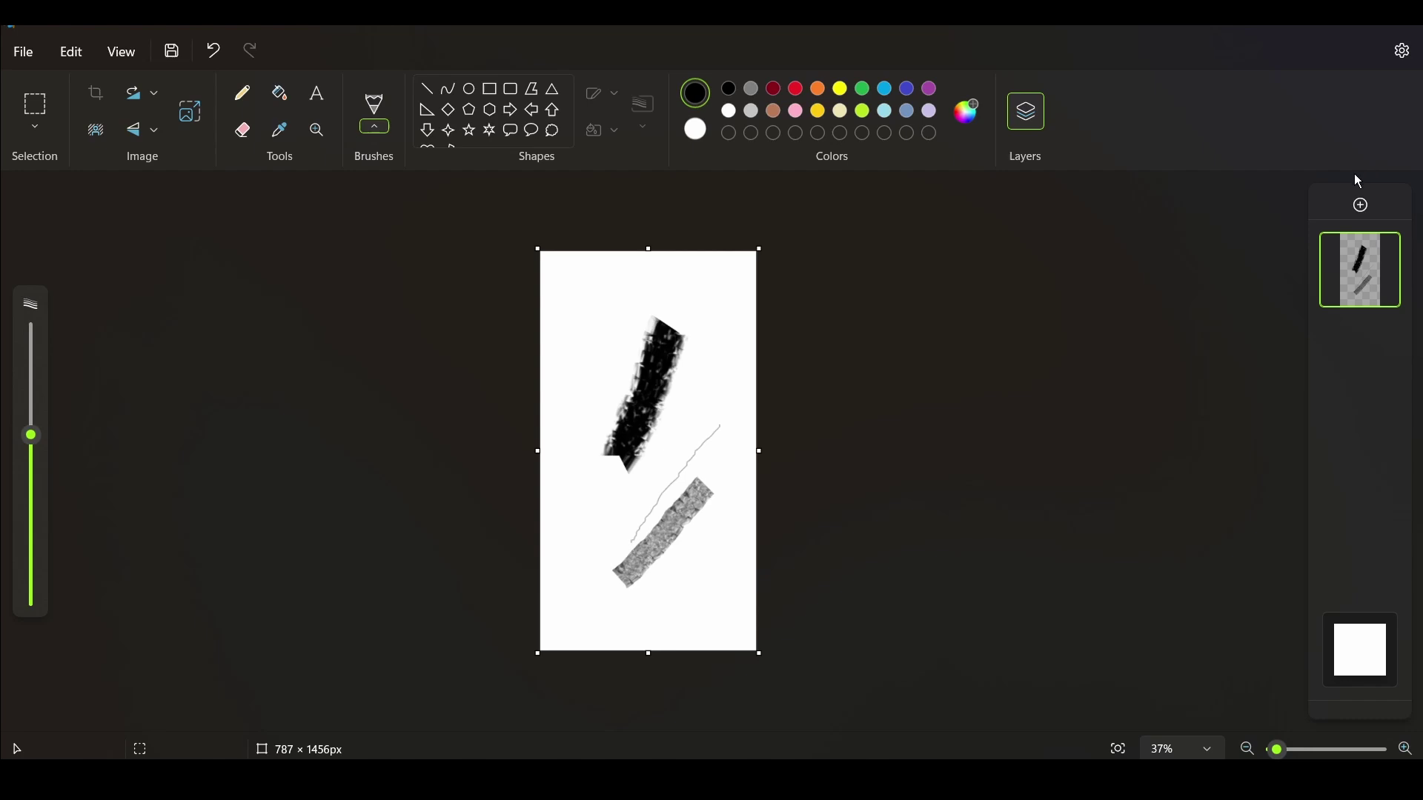
- Add a new layer above the one holding the brush test strokes
click(1362, 205)
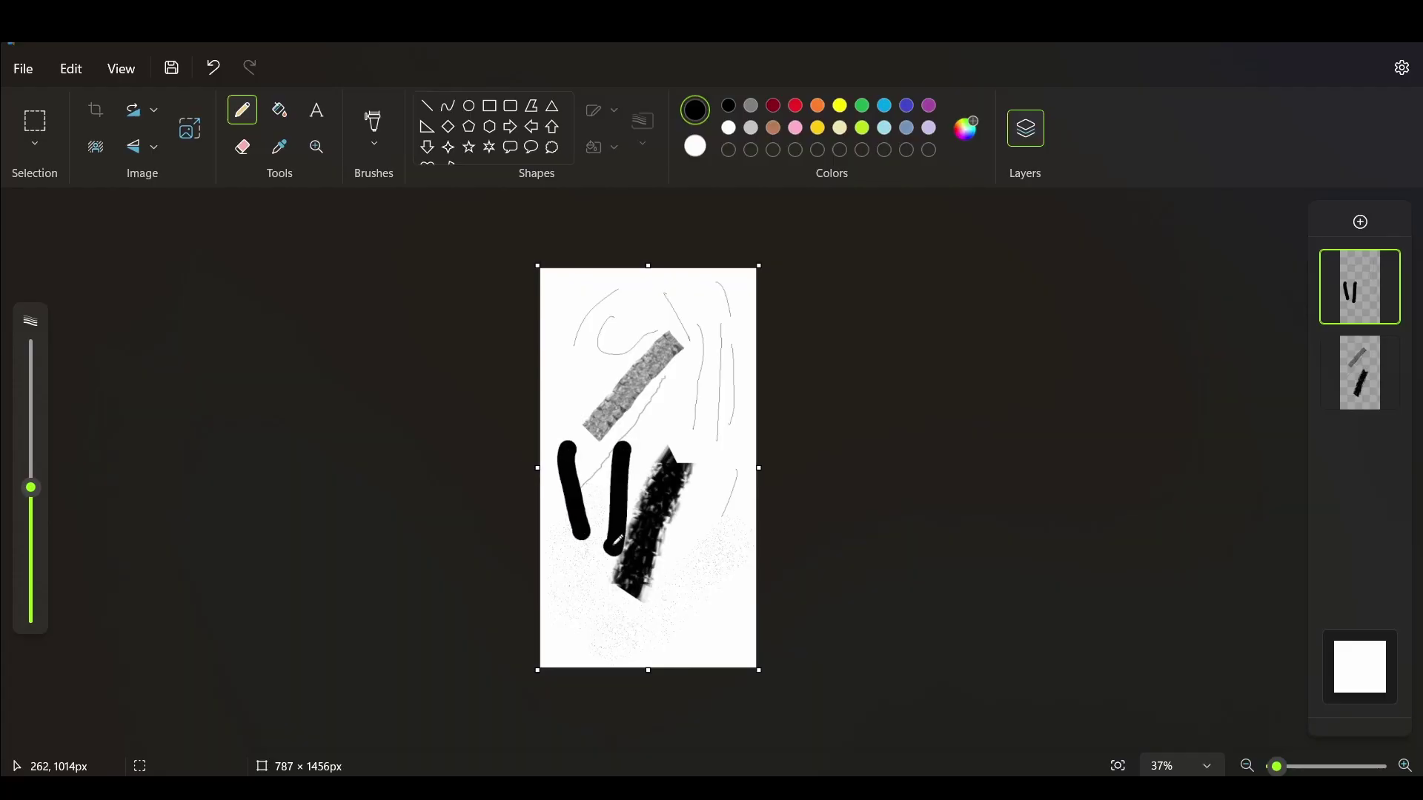
- Undo the recent test strokes and the 180-degree canvas rotation step by step on the brush test image
key(ctrl+z)
key(ctrl+z)
key(ctrl+z)
key(ctrl+z)
key(ctrl+z)
key(ctrl+z)
key(ctrl+z)
key(ctrl+z)
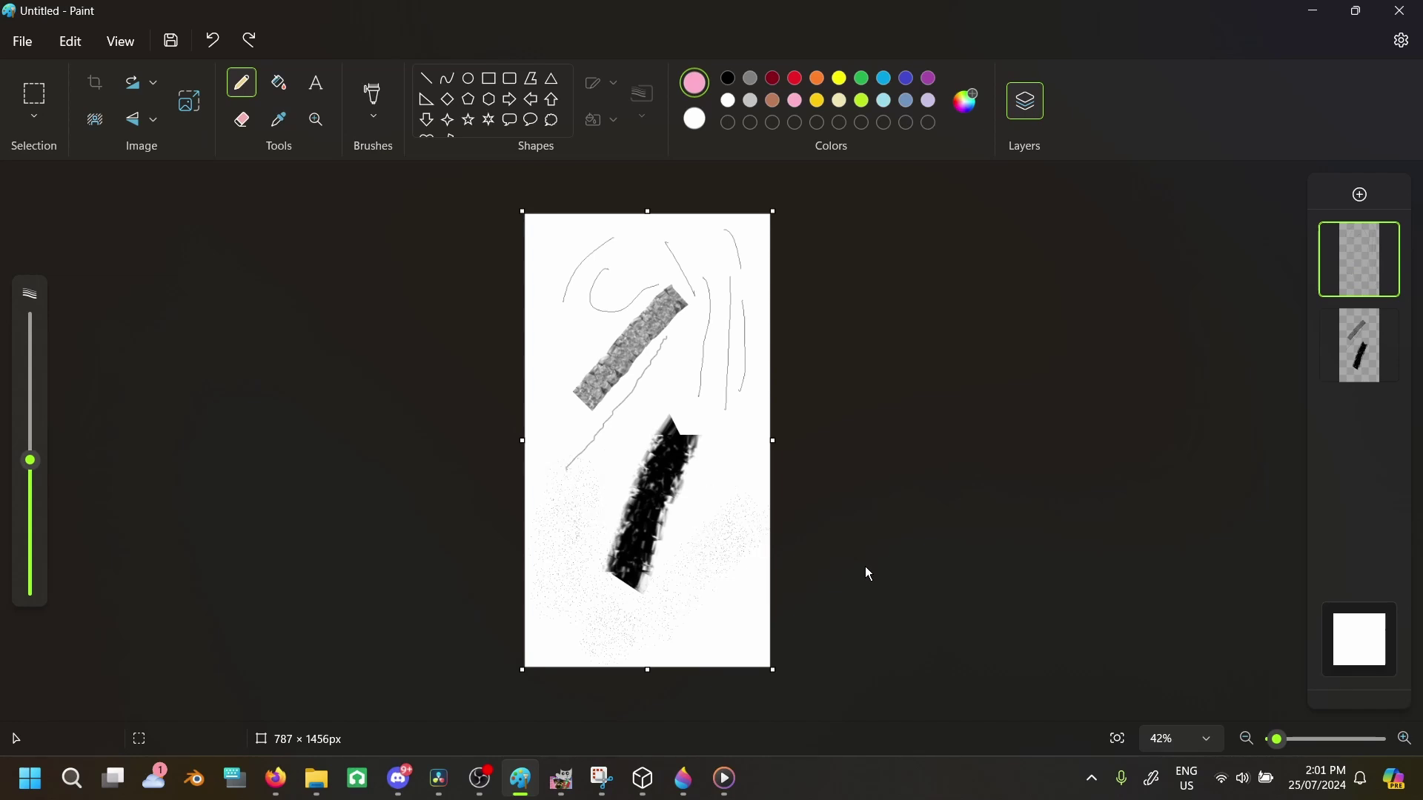
key(ctrl+z)
key(ctrl+z)
key(ctrl+z)
key(ctrl+z)
key(ctrl+z)
key(ctrl+z)
key(ctrl+z)
key(ctrl+z)
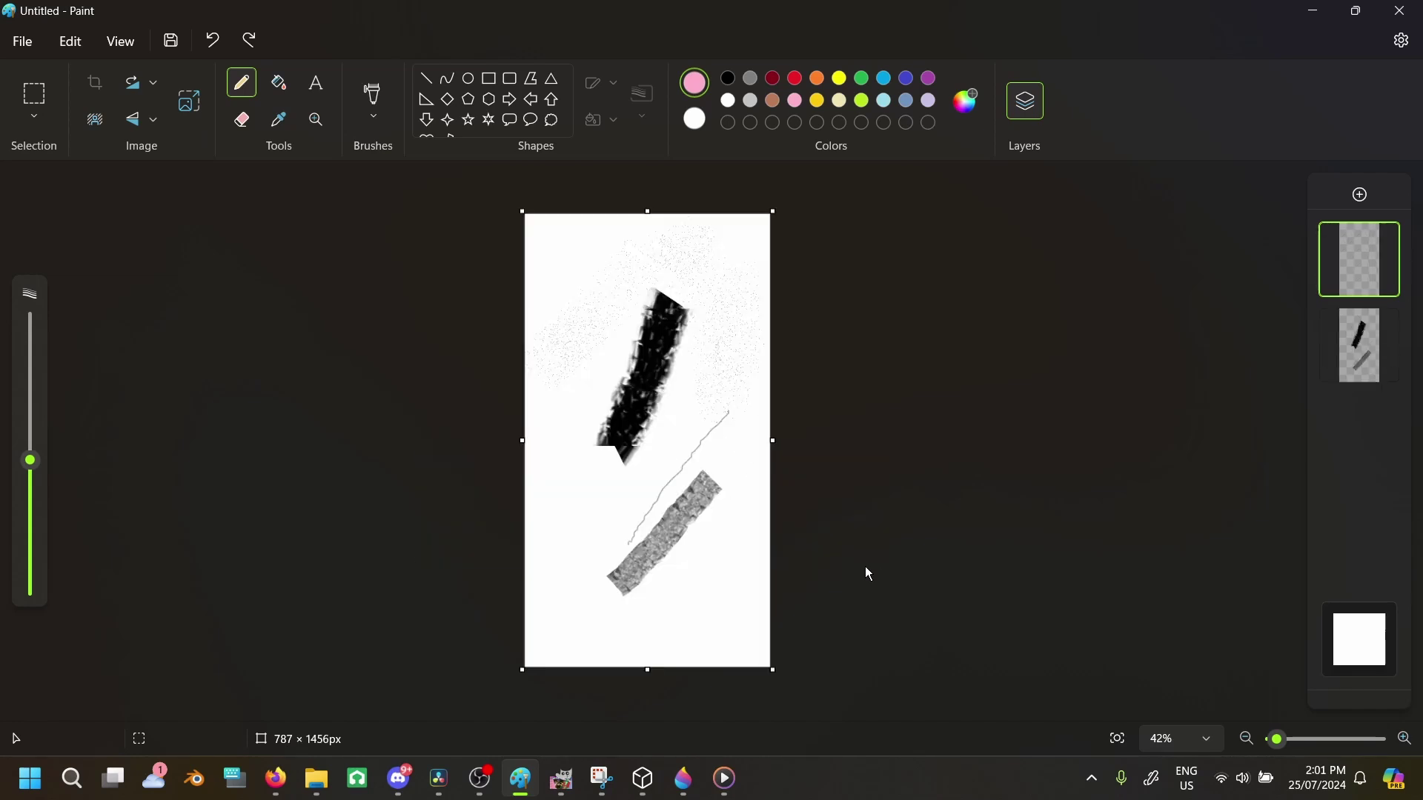
key(ctrl+z)
key(ctrl+z)
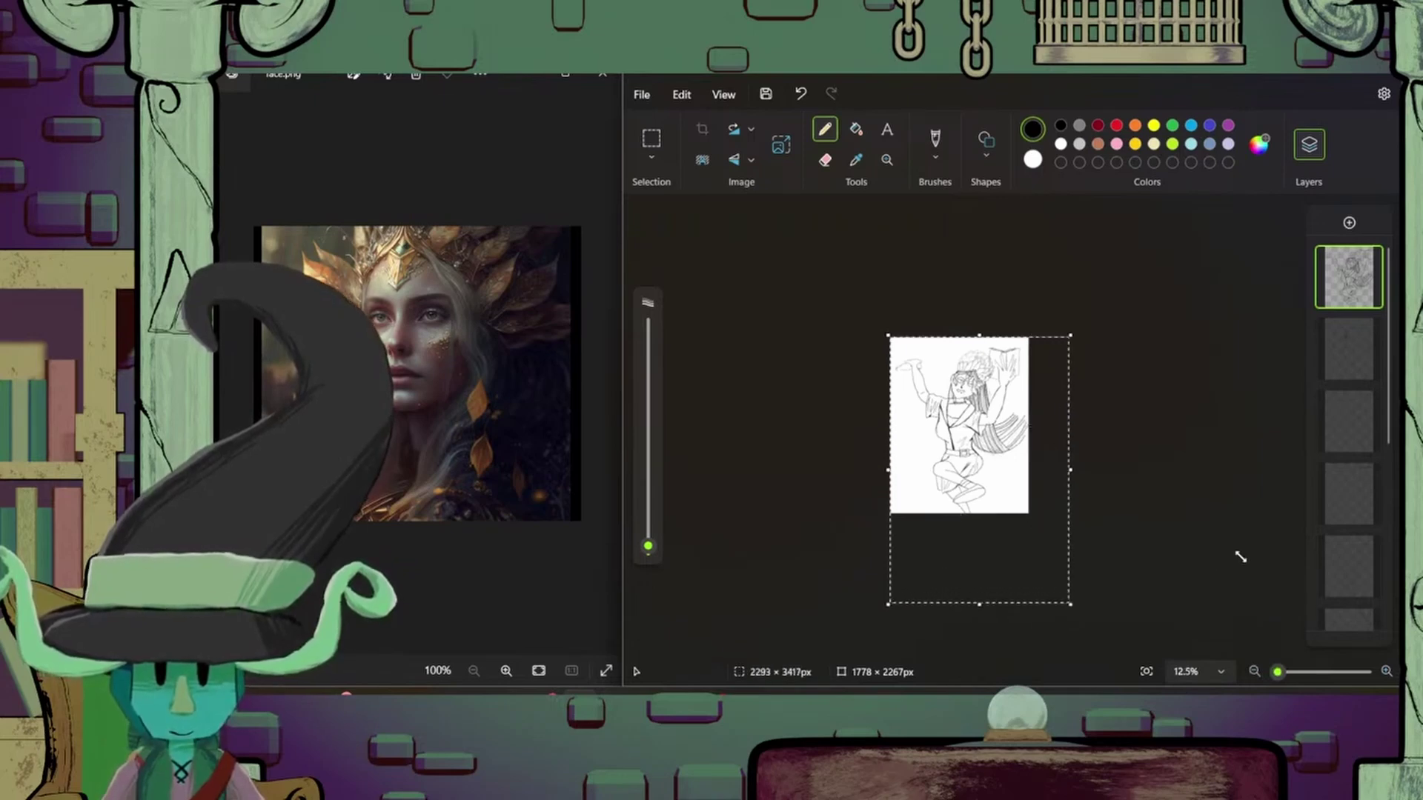
- Enlarge the canvas to make more room around the figure sketch
drag(1241, 557, 1239, 558)
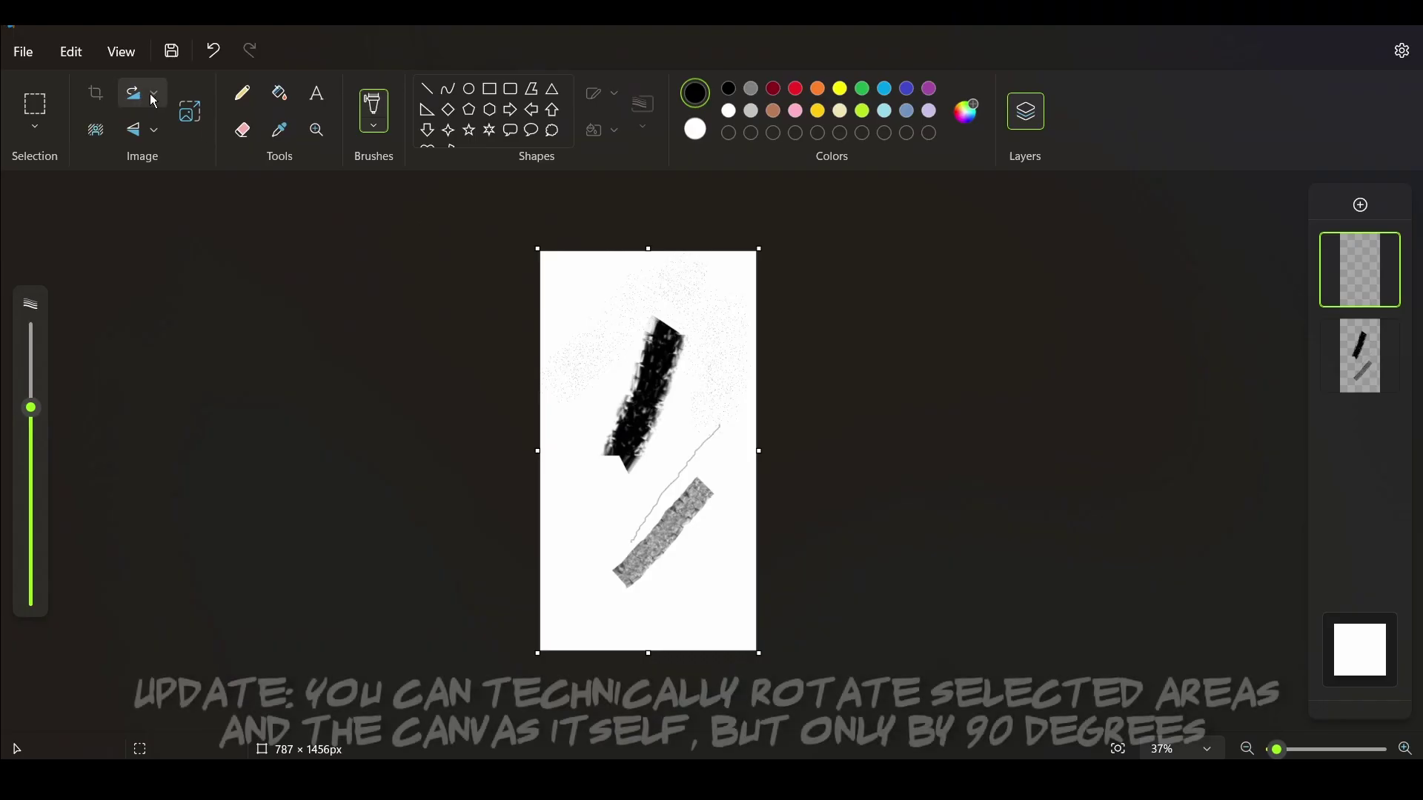
key(ctrl+r)
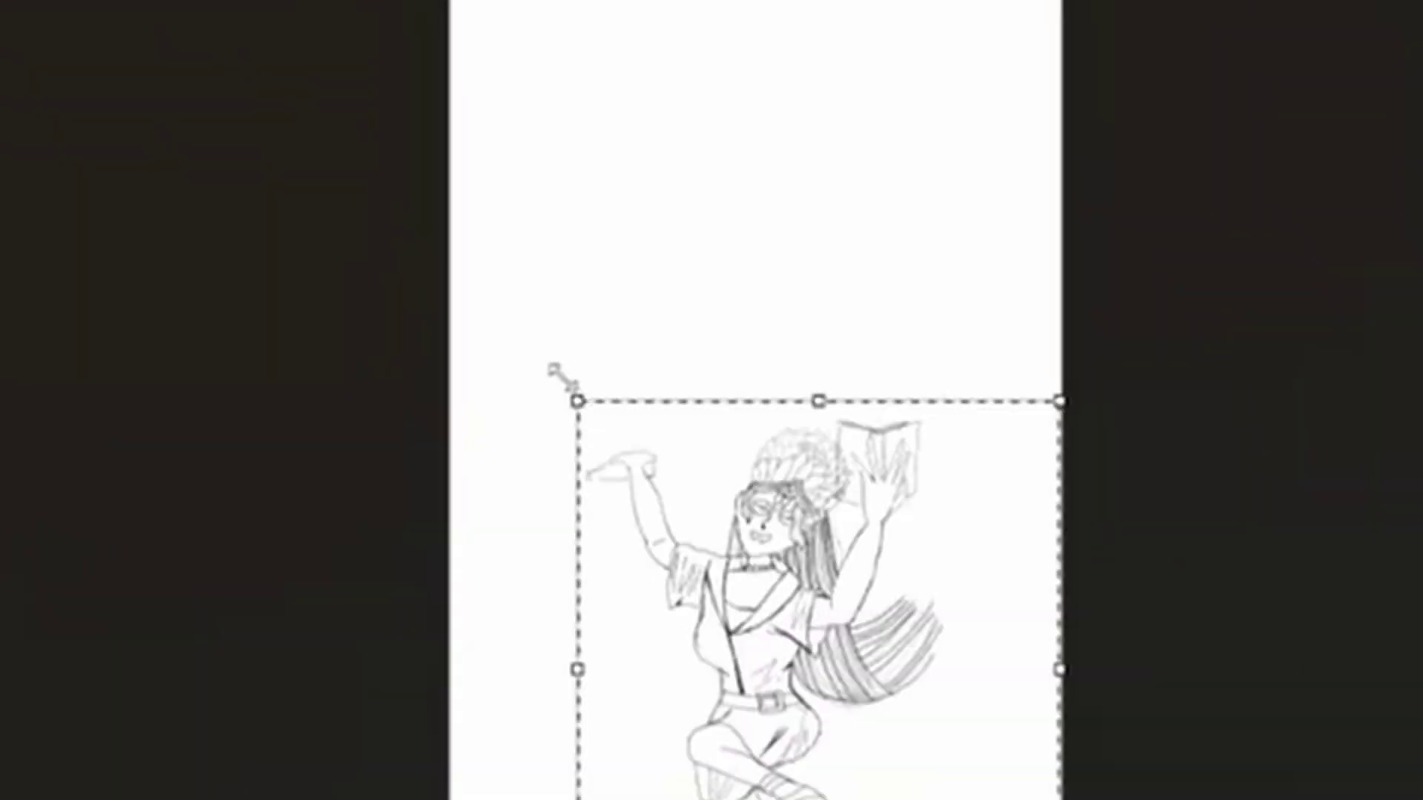
- Scale up the selected figure sketch from its corner and reposition it until the figure fits the tall canvas
mouse_move(563, 378)
mouse_down()
mouse_move(401, 7)
mouse_move(204, 0)
mouse_up()
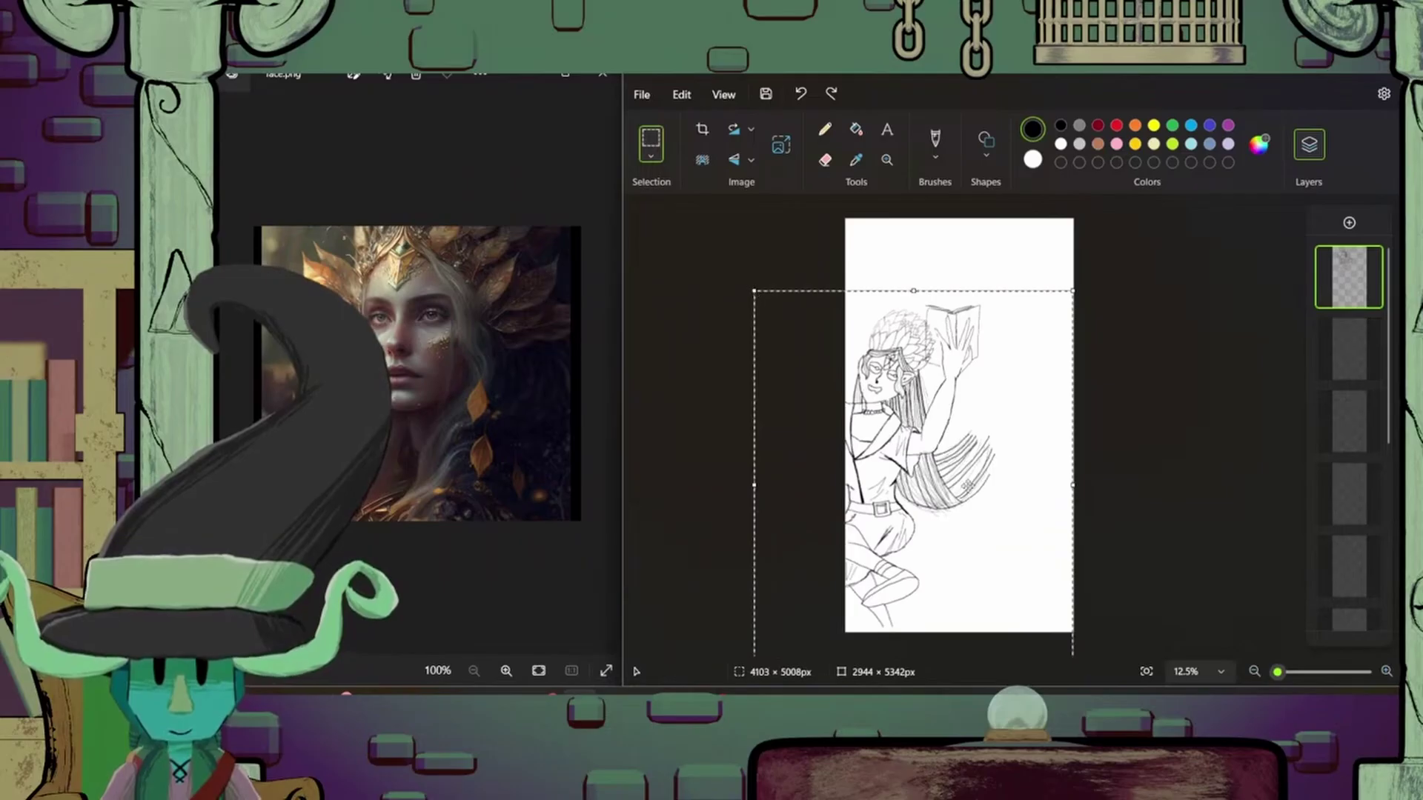
drag(895, 468, 989, 482)
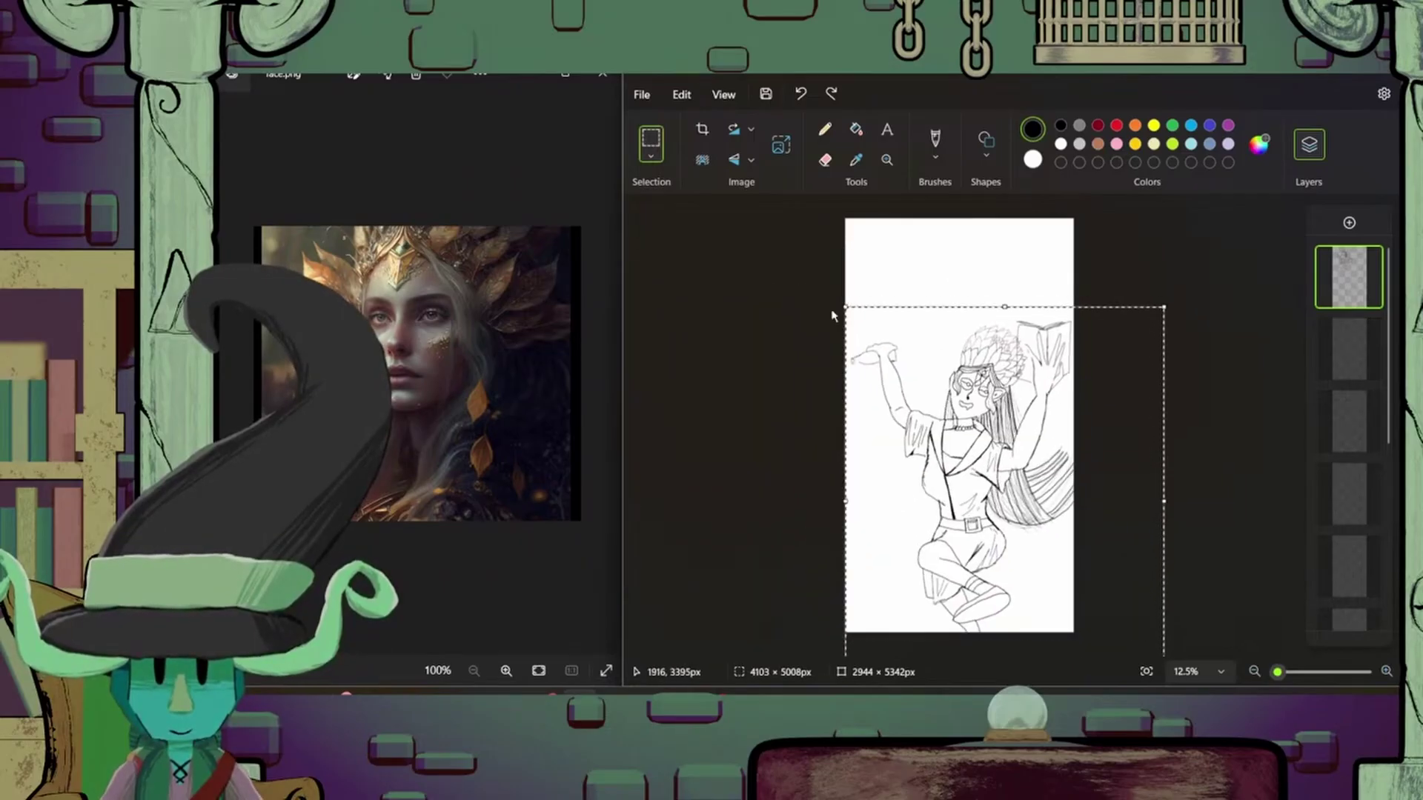
drag(850, 306, 835, 293)
drag(990, 452, 985, 437)
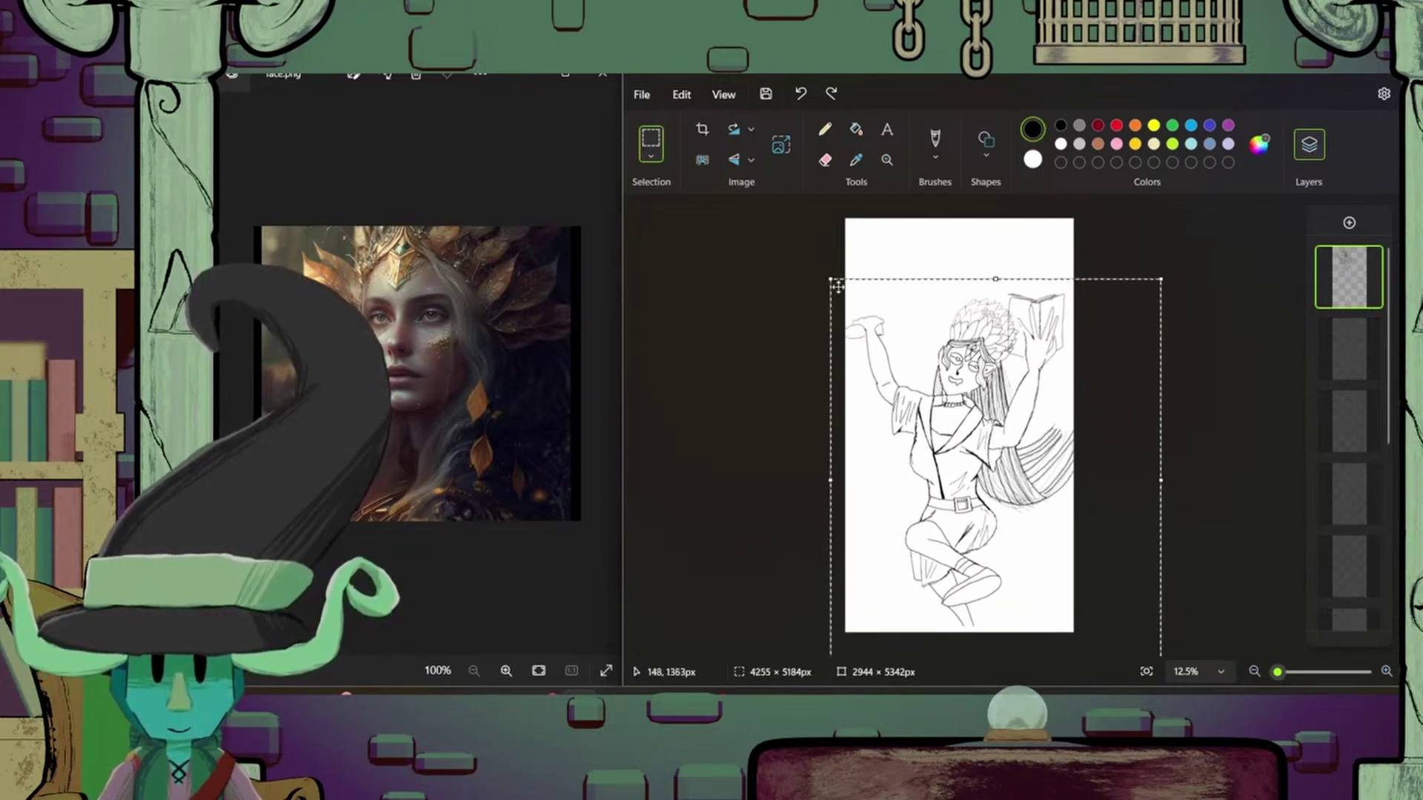
drag(830, 280, 850, 305)
drag(1025, 513, 1016, 488)
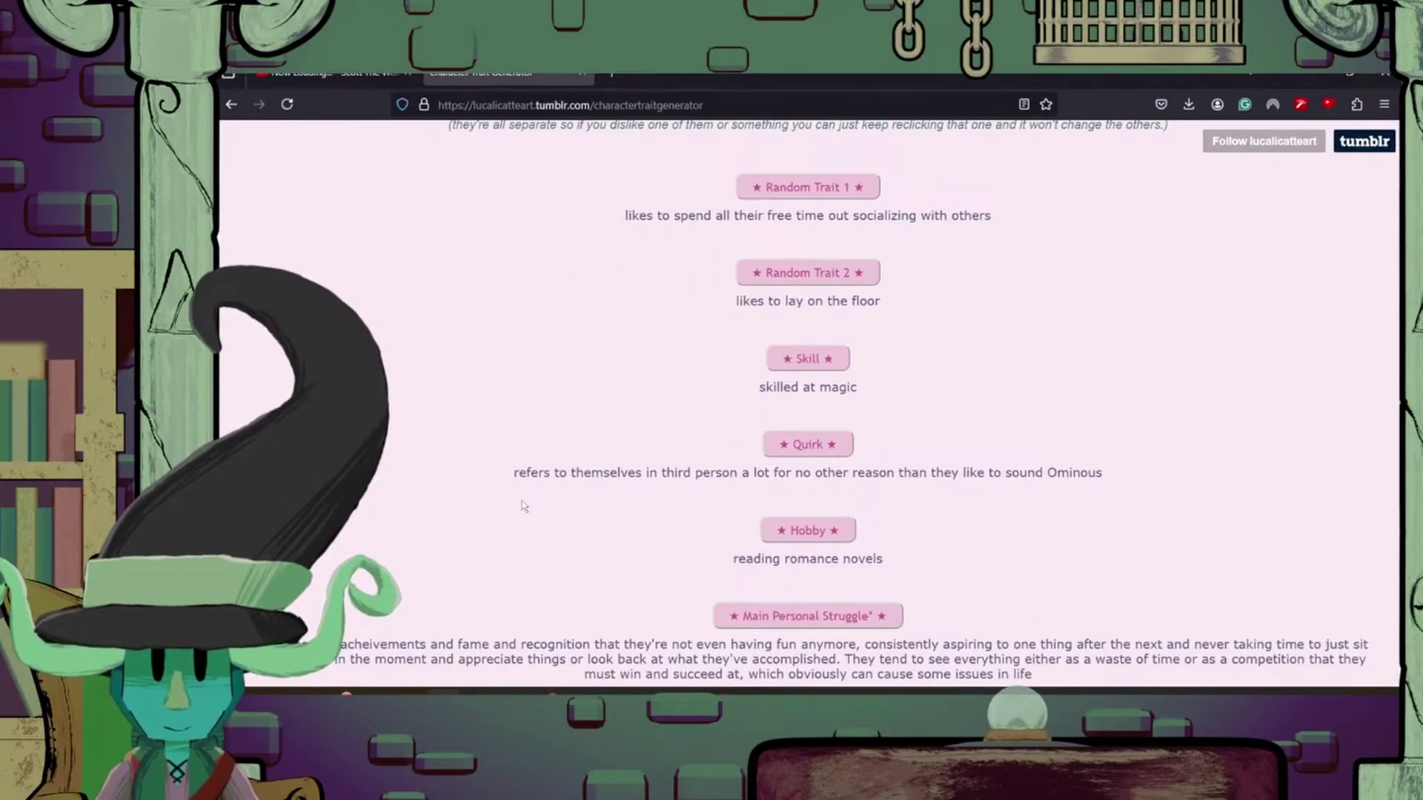
scroll(524, 501, down, 2)
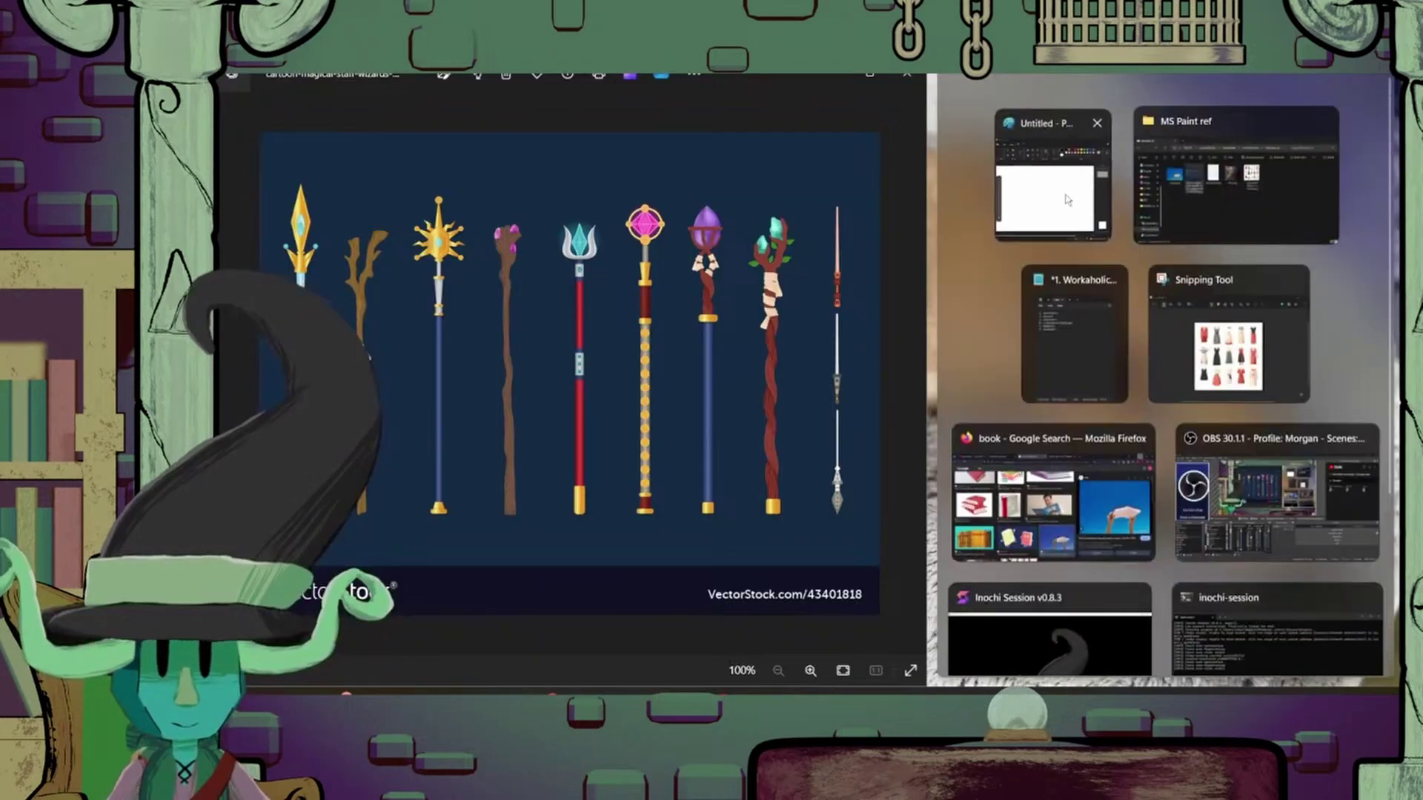
- Place the untitled Paint window beside the magic staff reference image and widen it to about half the screen
click(1238, 165)
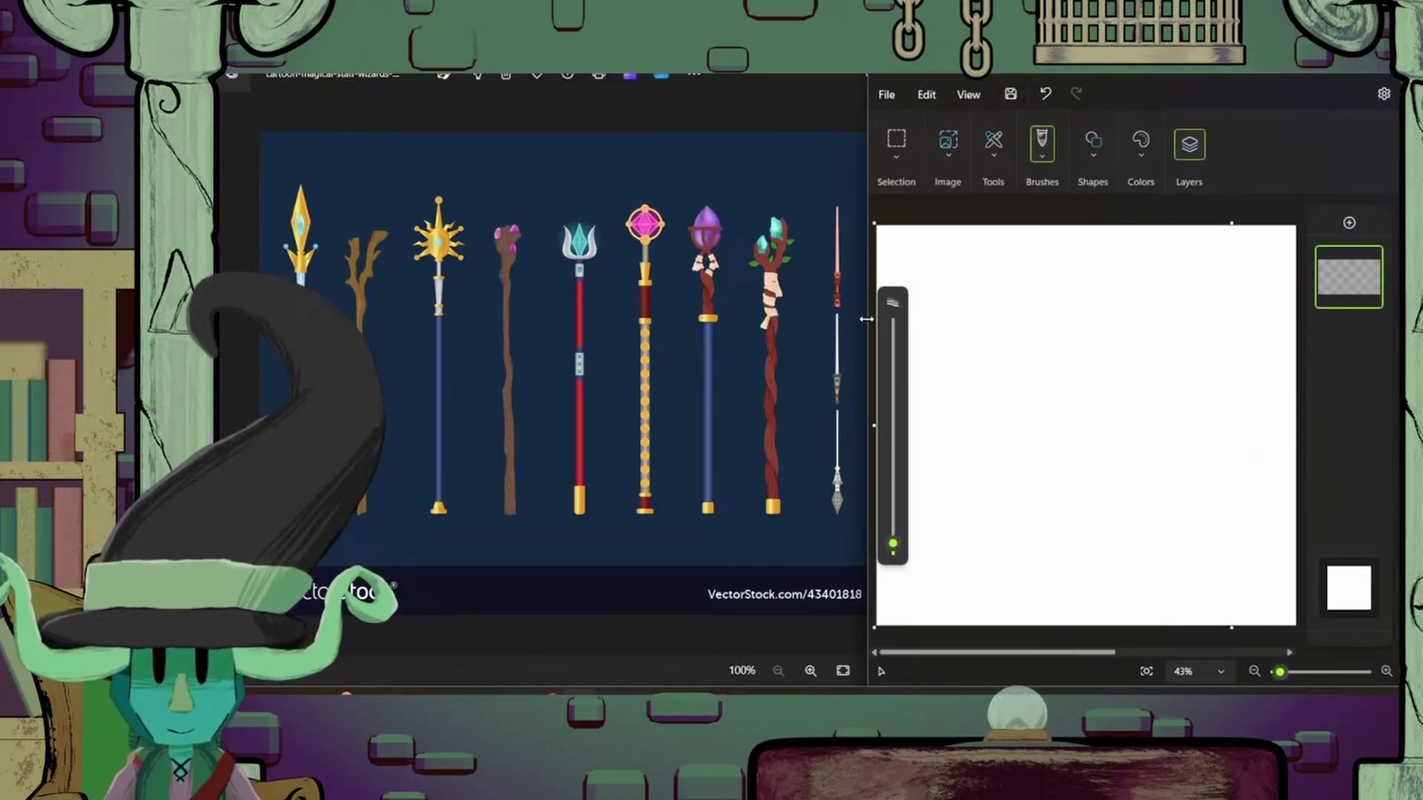
drag(867, 318, 729, 333)
click(349, 75)
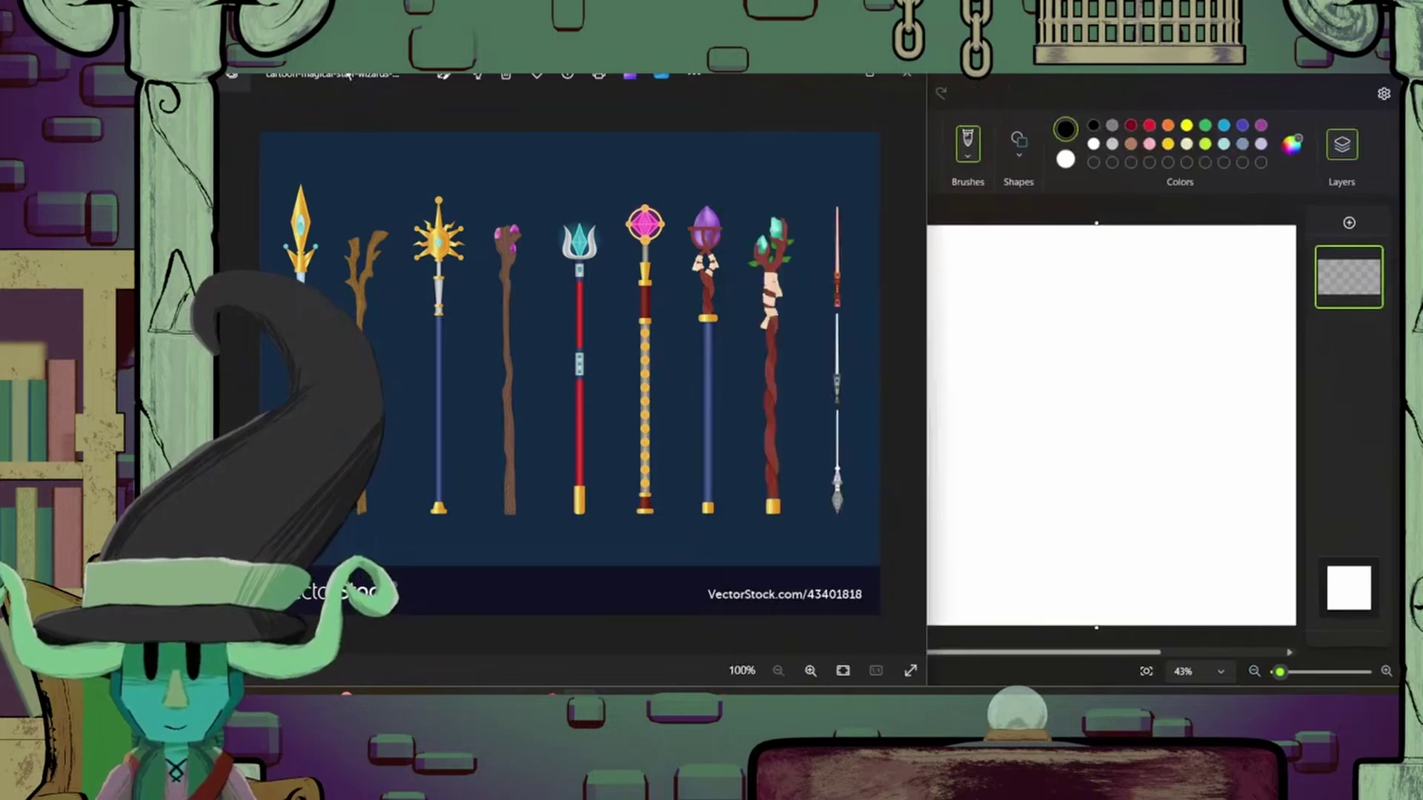
drag(932, 317, 626, 318)
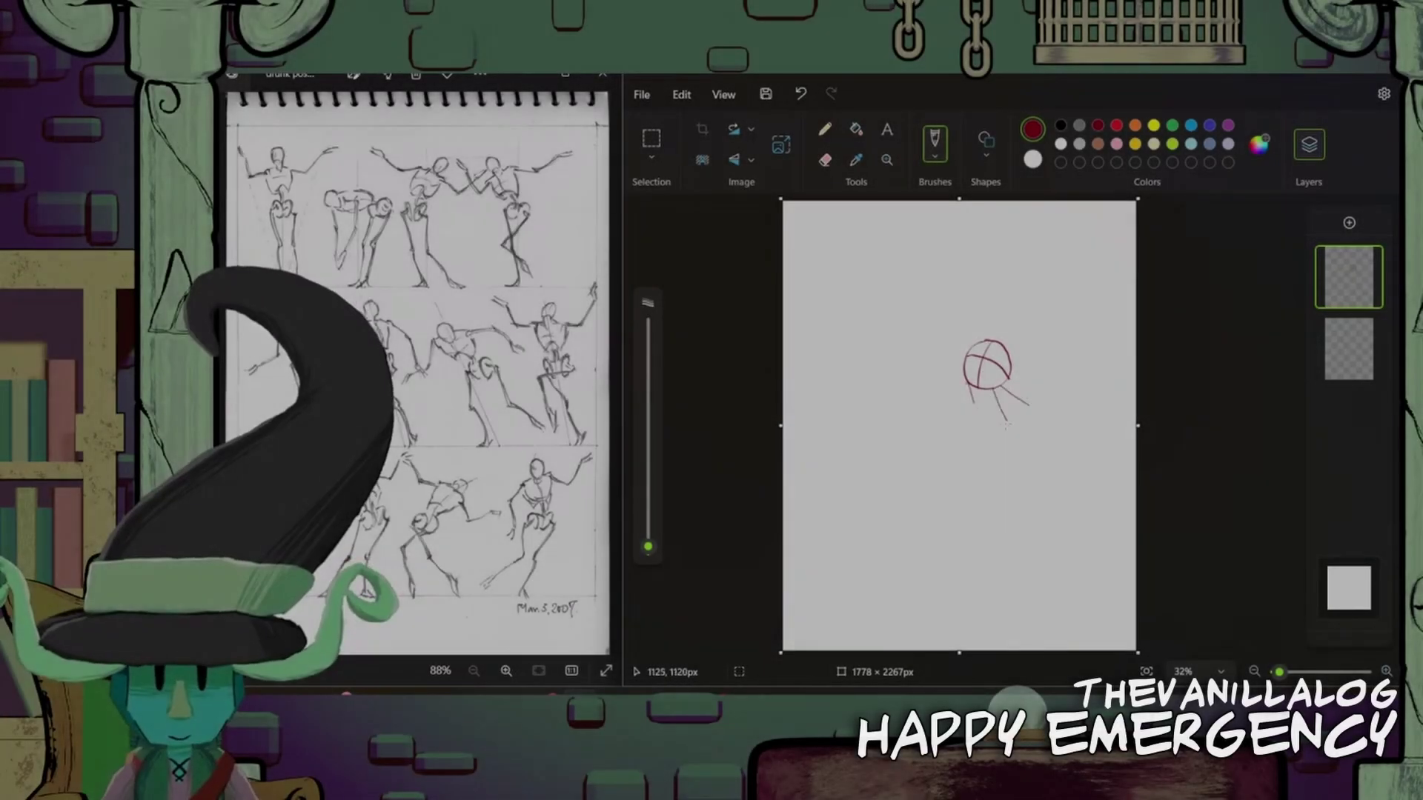
- Sketch the neck, shoulders and both sides of the torso in dark red below the figure's head
scroll(972, 391, up, 3)
drag(963, 400, 978, 448)
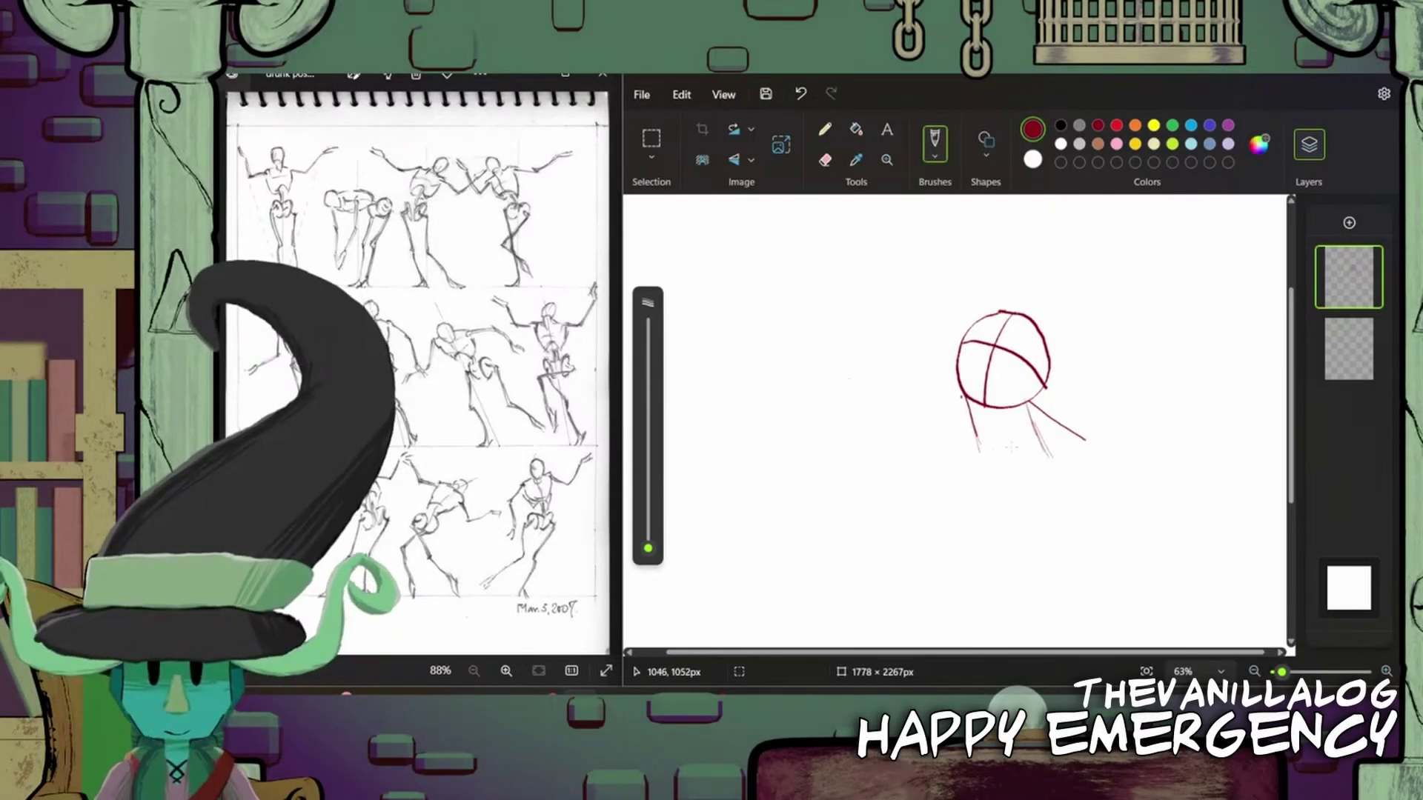
scroll(963, 400, down, 3)
drag(973, 369, 961, 437)
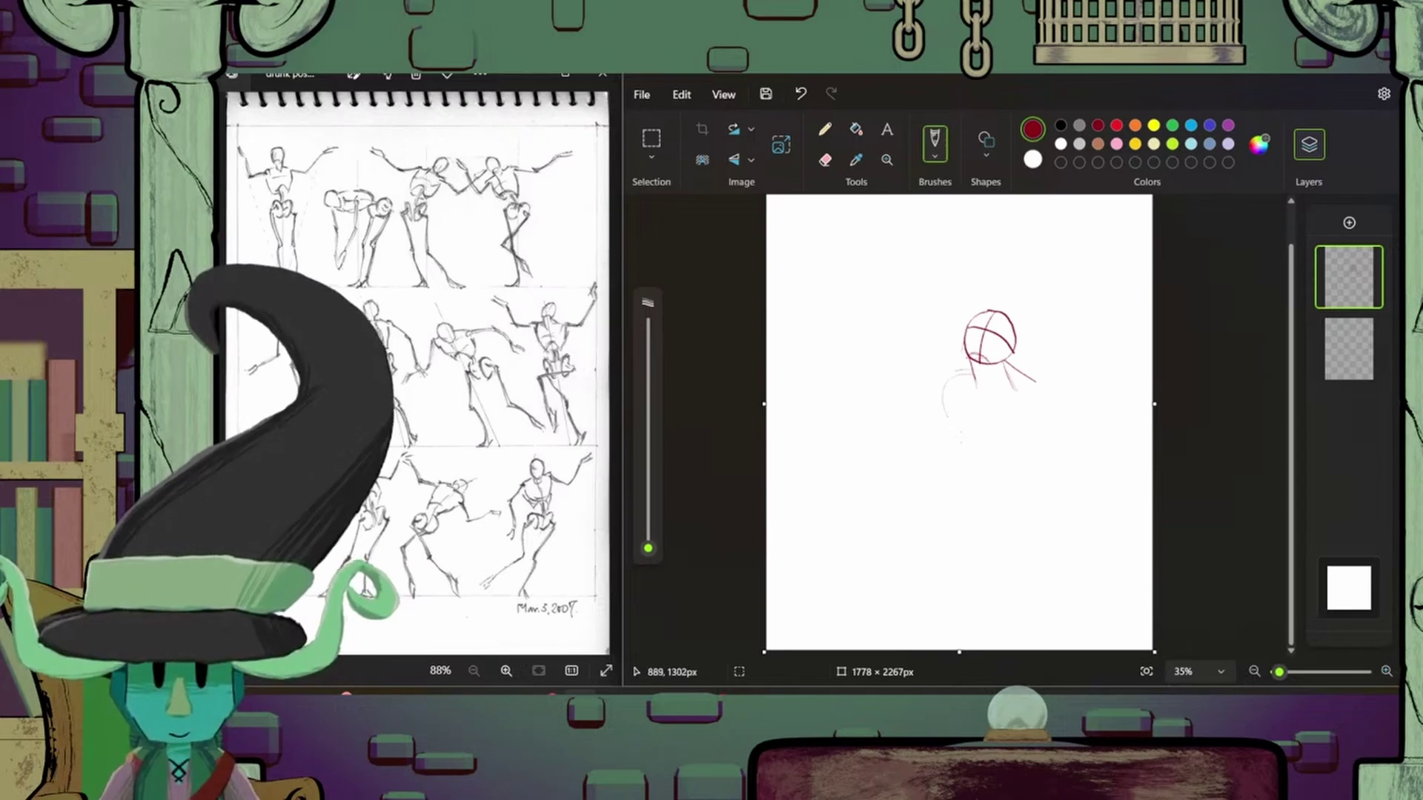
drag(1031, 391, 1006, 464)
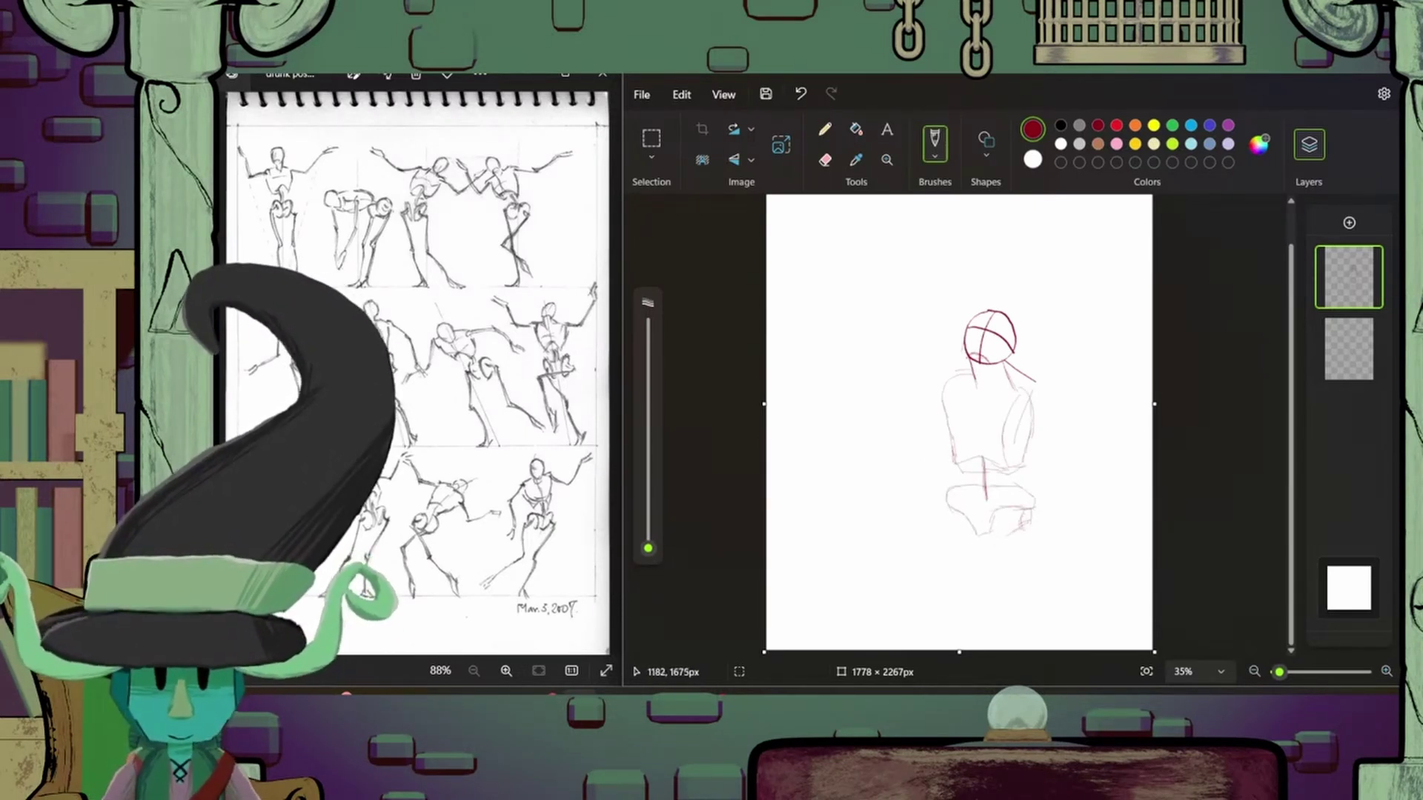
- Sketch the hip contours and one bent leg below the figure's torso in dark red
drag(1036, 511, 993, 539)
mouse_move(941, 510)
mouse_down()
mouse_move(924, 556)
mouse_move(959, 589)
mouse_up()
mouse_move(979, 545)
mouse_down()
mouse_move(996, 594)
mouse_move(1030, 619)
mouse_up()
scroll(963, 445, up, 1)
mouse_move(967, 590)
mouse_down()
mouse_move(993, 644)
mouse_move(1045, 648)
mouse_up()
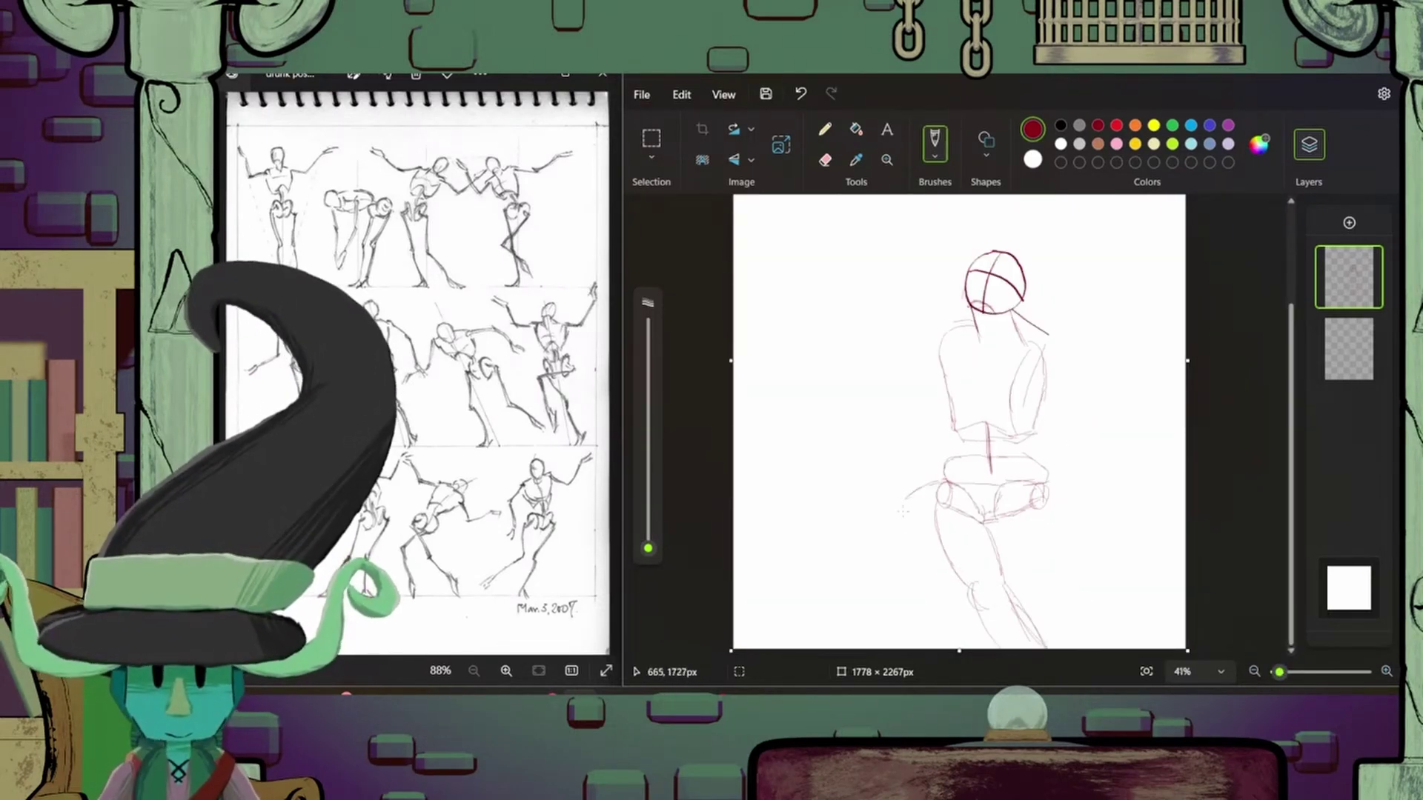
- Sketch the round hip joints and the other bent leg below the pelvis in dark red
drag(937, 484, 935, 485)
drag(1026, 486, 1023, 523)
drag(919, 552, 925, 602)
mouse_move(923, 587)
mouse_down()
mouse_move(938, 641)
mouse_move(942, 601)
mouse_up()
key(e)
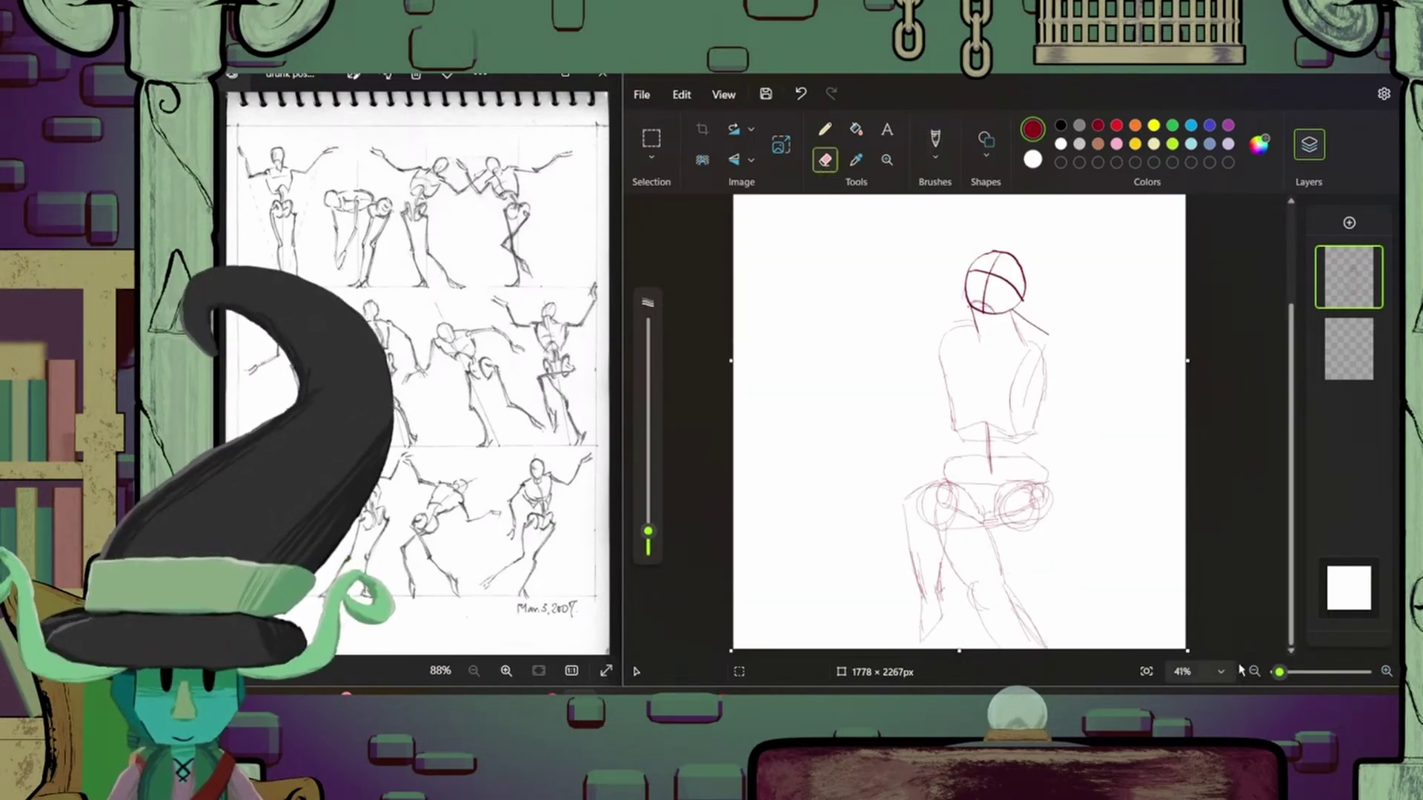
scroll(1032, 653, down, 1)
drag(647, 516, 648, 548)
- Sketch both arms and hands with the Pencil, one raised beside the head and one reaching outward and up
click(825, 130)
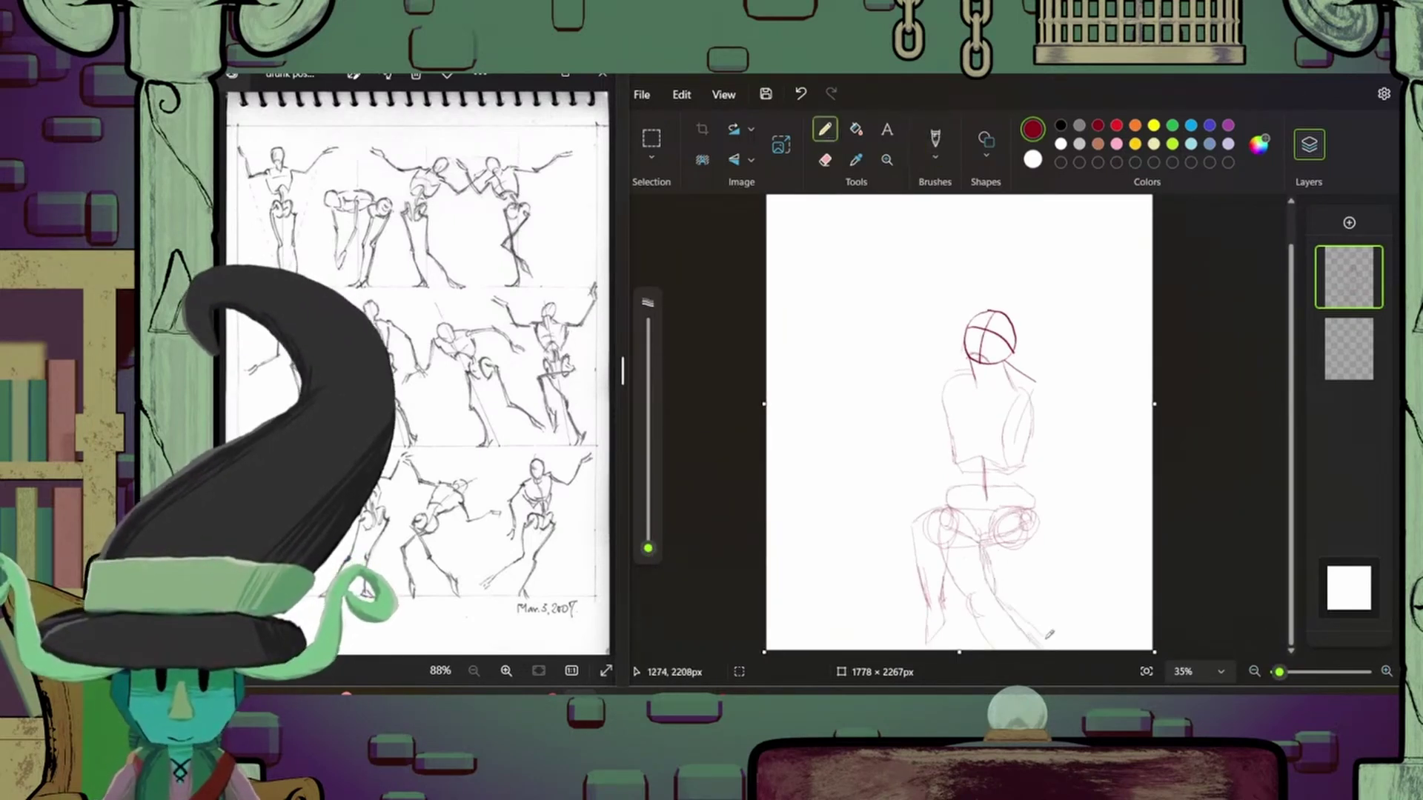
mouse_move(880, 324)
mouse_down()
mouse_move(897, 382)
mouse_move(948, 401)
mouse_move(889, 382)
mouse_move(937, 406)
mouse_move(878, 293)
mouse_move(886, 319)
mouse_move(871, 320)
mouse_move(889, 300)
mouse_move(875, 281)
mouse_up()
key(ctrl+z)
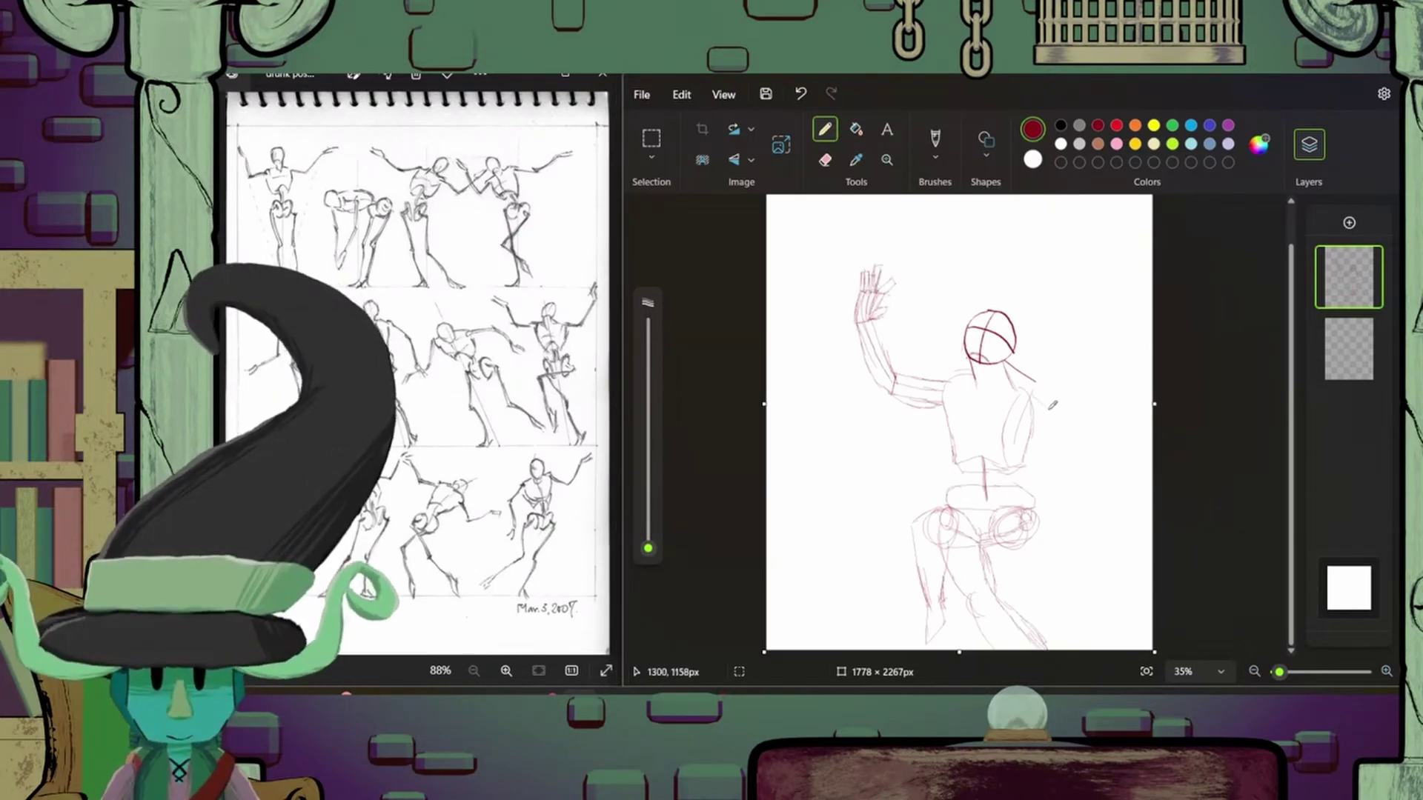
mouse_move(1027, 400)
mouse_down()
mouse_move(1093, 415)
mouse_move(1127, 365)
mouse_up()
drag(1086, 451, 1141, 348)
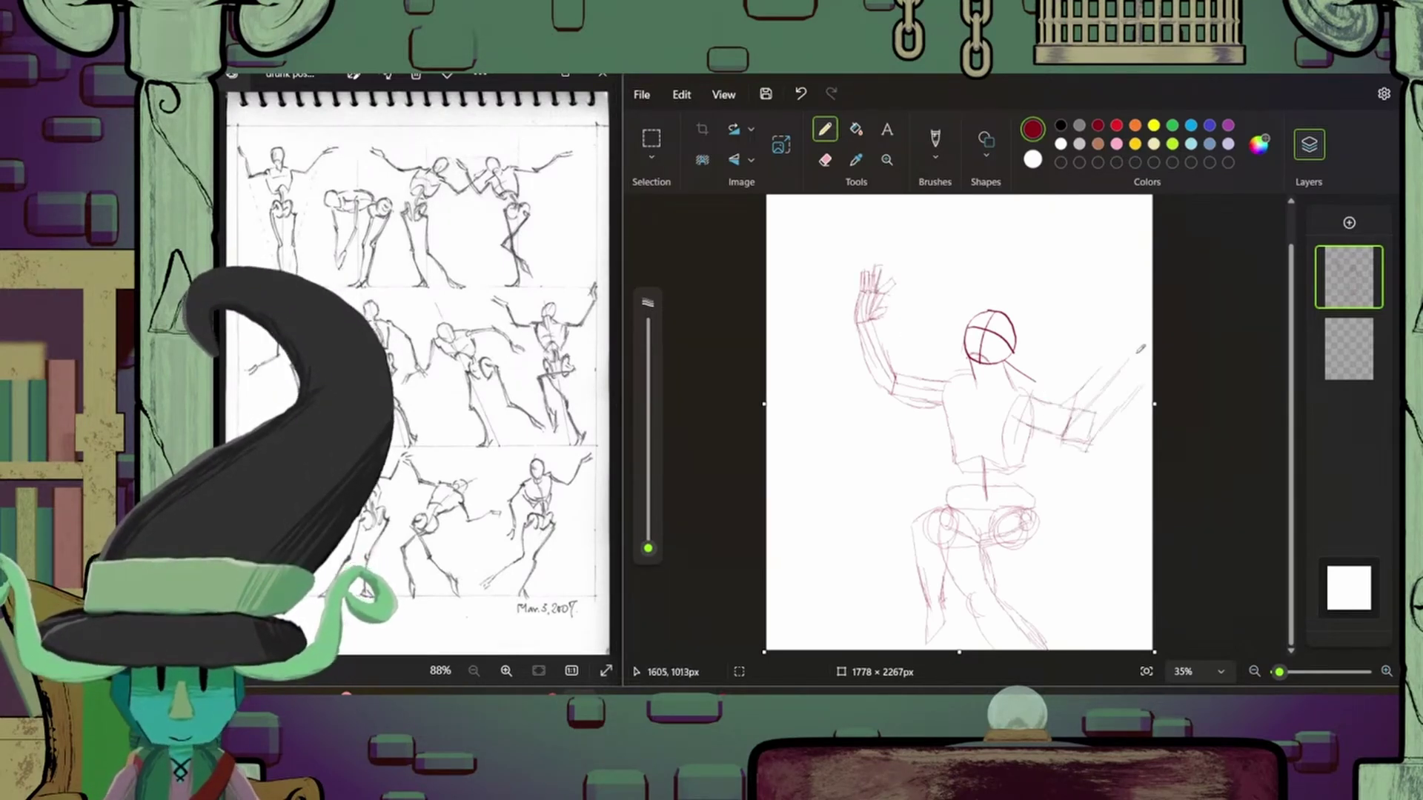
mouse_move(1121, 408)
mouse_down()
mouse_move(1141, 346)
mouse_move(1117, 352)
mouse_up()
key(ctrl+z)
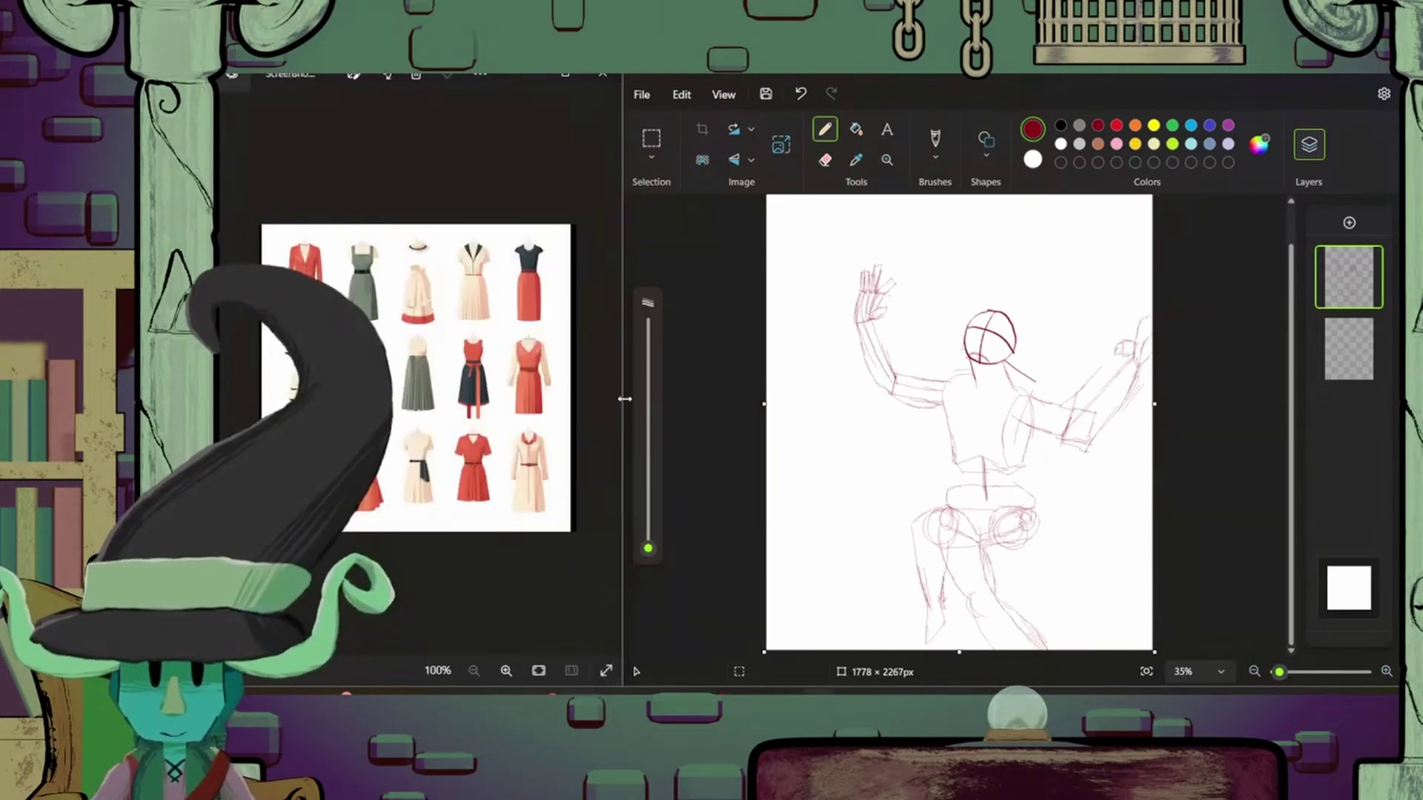
- Add a new layer and sketch a fitted V-neck bodice over the torso from the dress reference
key(ctrl+z)
drag(949, 391, 943, 455)
key(ctrl+shift+n)
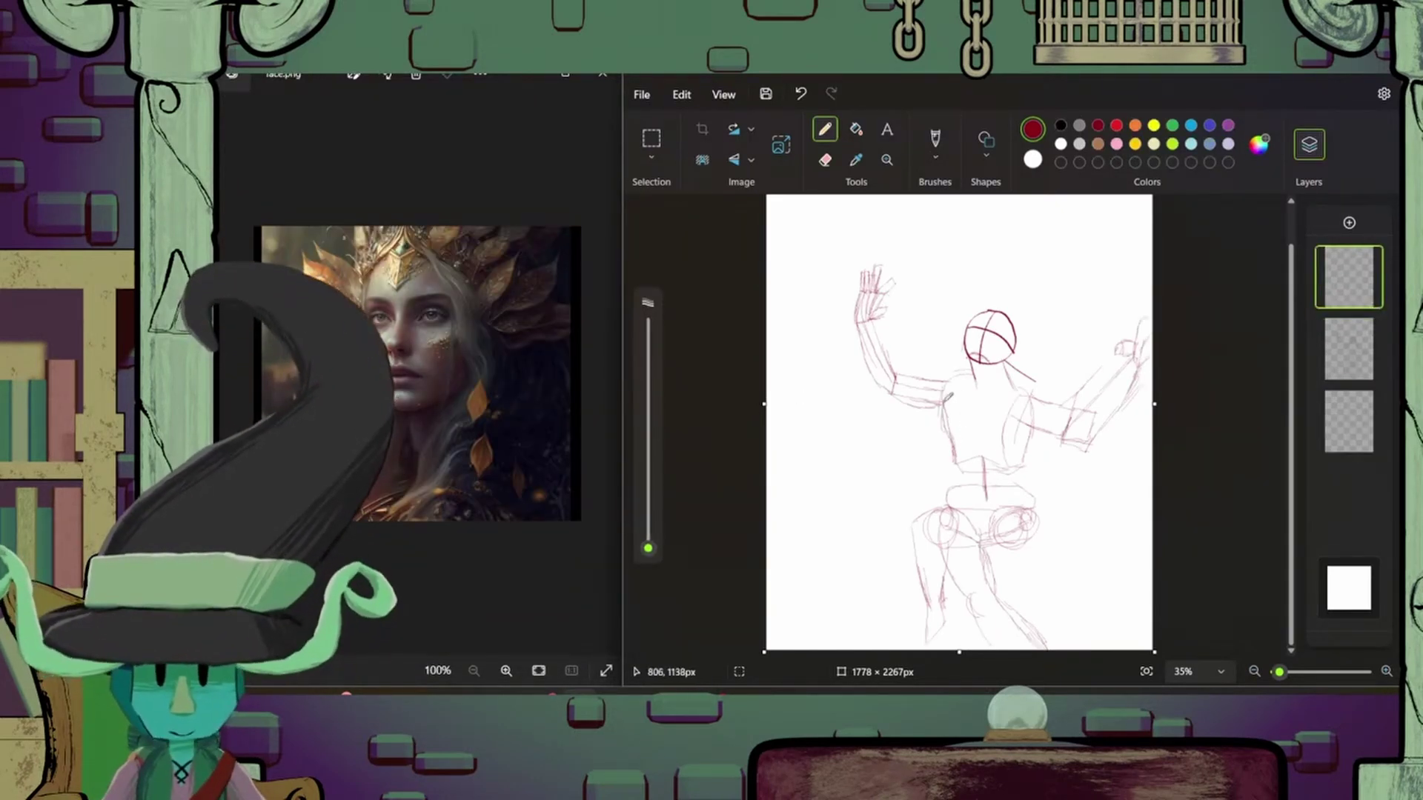
drag(945, 393, 971, 482)
mouse_move(956, 404)
mouse_down()
mouse_move(1034, 419)
mouse_move(1017, 474)
mouse_up()
click(614, 440)
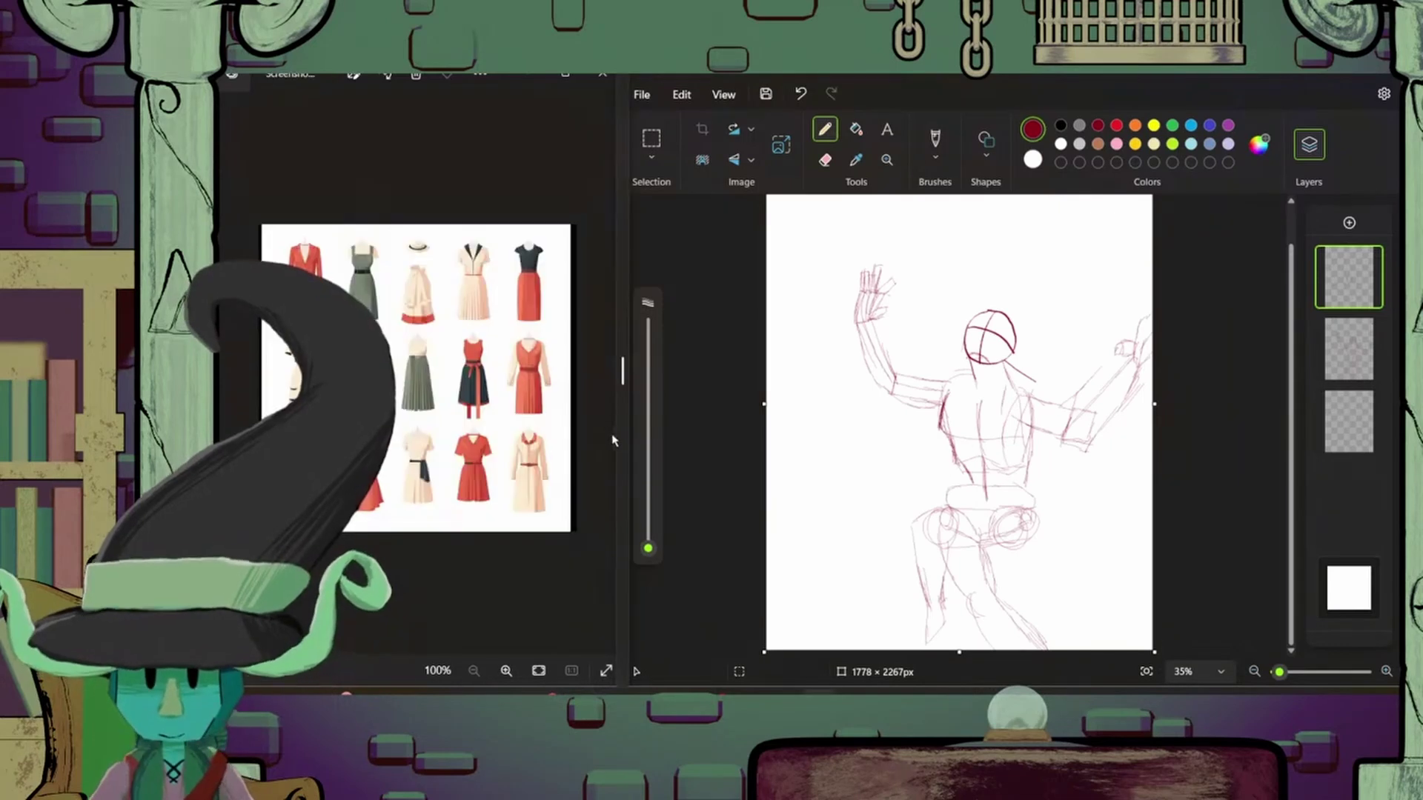
mouse_move(976, 365)
mouse_down()
mouse_move(989, 495)
mouse_move(977, 426)
mouse_up()
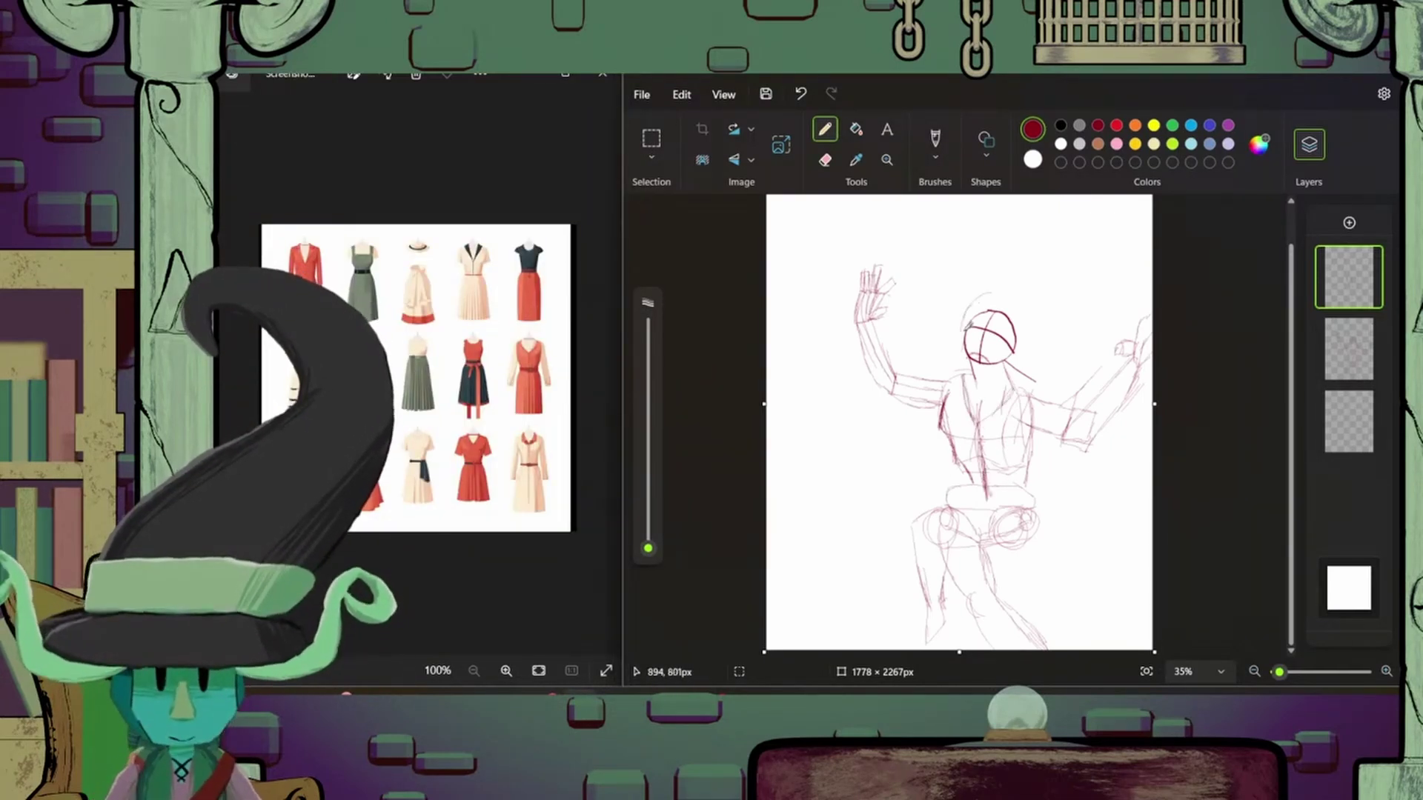
- Redraw the head as a larger circle with curved face guidelines on the top layer
mouse_move(965, 333)
mouse_down()
mouse_move(971, 303)
mouse_move(984, 377)
mouse_up()
click(1369, 334)
drag(996, 296, 986, 363)
drag(961, 330, 1029, 342)
- Sketch the skirt over the hips and thighs on the top layer and hide the rough figure layer beneath it
click(1334, 361)
mouse_move(956, 475)
mouse_down()
mouse_move(1020, 484)
mouse_move(901, 563)
mouse_up()
mouse_move(963, 528)
mouse_down()
mouse_move(914, 548)
mouse_move(985, 548)
mouse_up()
click(1349, 348)
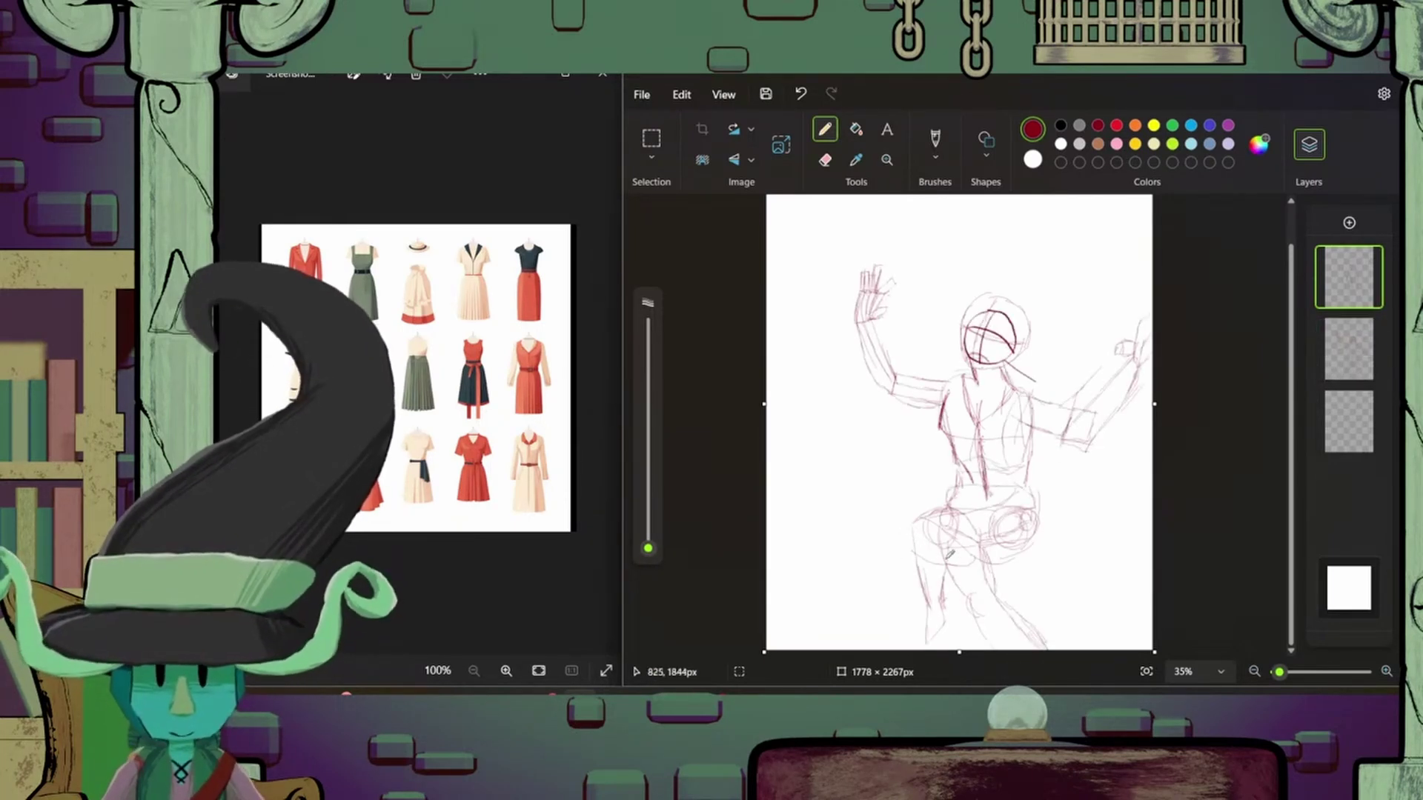
key(ctrl+z)
click(1348, 276)
click(1369, 349)
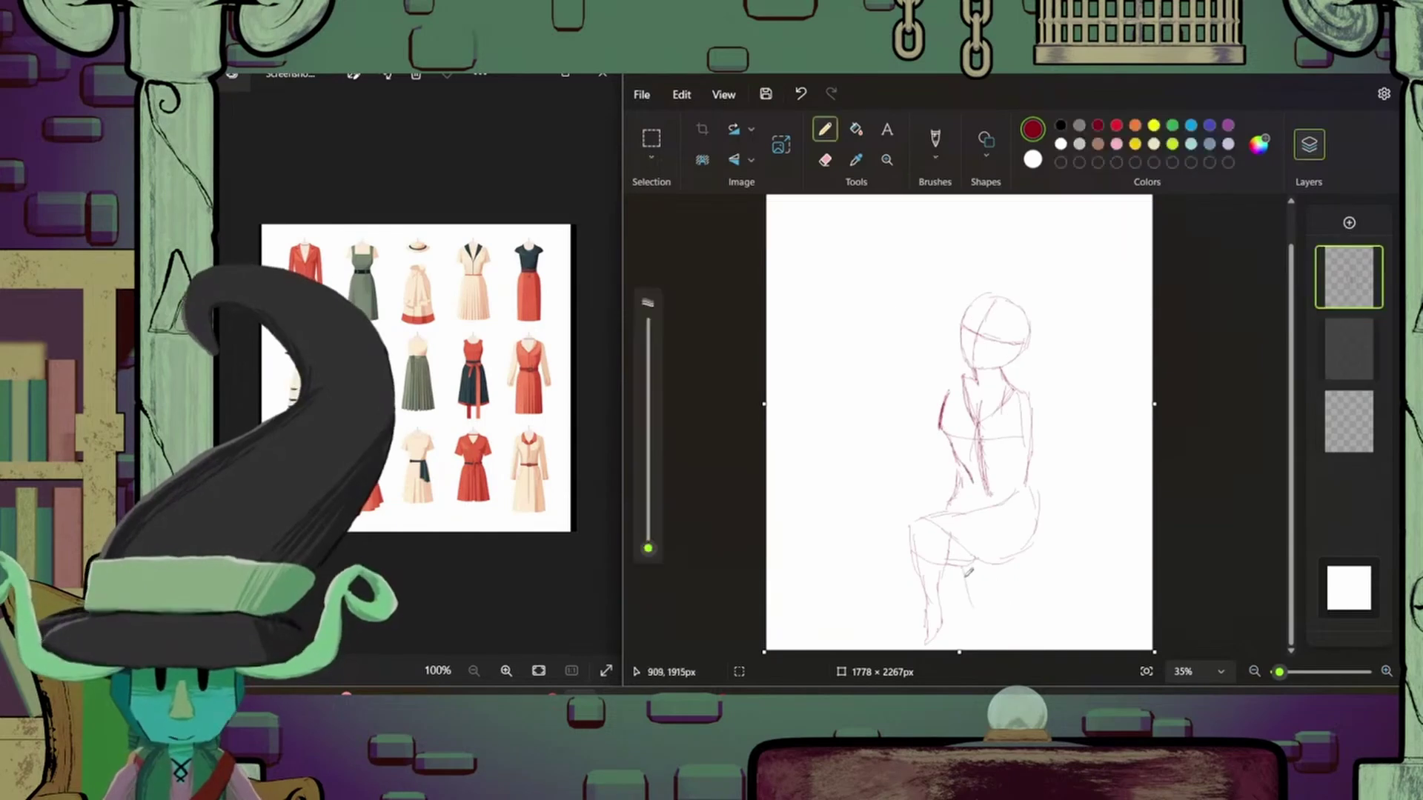
- Sketch the lower leg below the skirt hem and a buckled belt around the waist
mouse_move(964, 567)
mouse_down()
mouse_move(982, 637)
mouse_move(1020, 649)
mouse_up()
drag(971, 595, 995, 647)
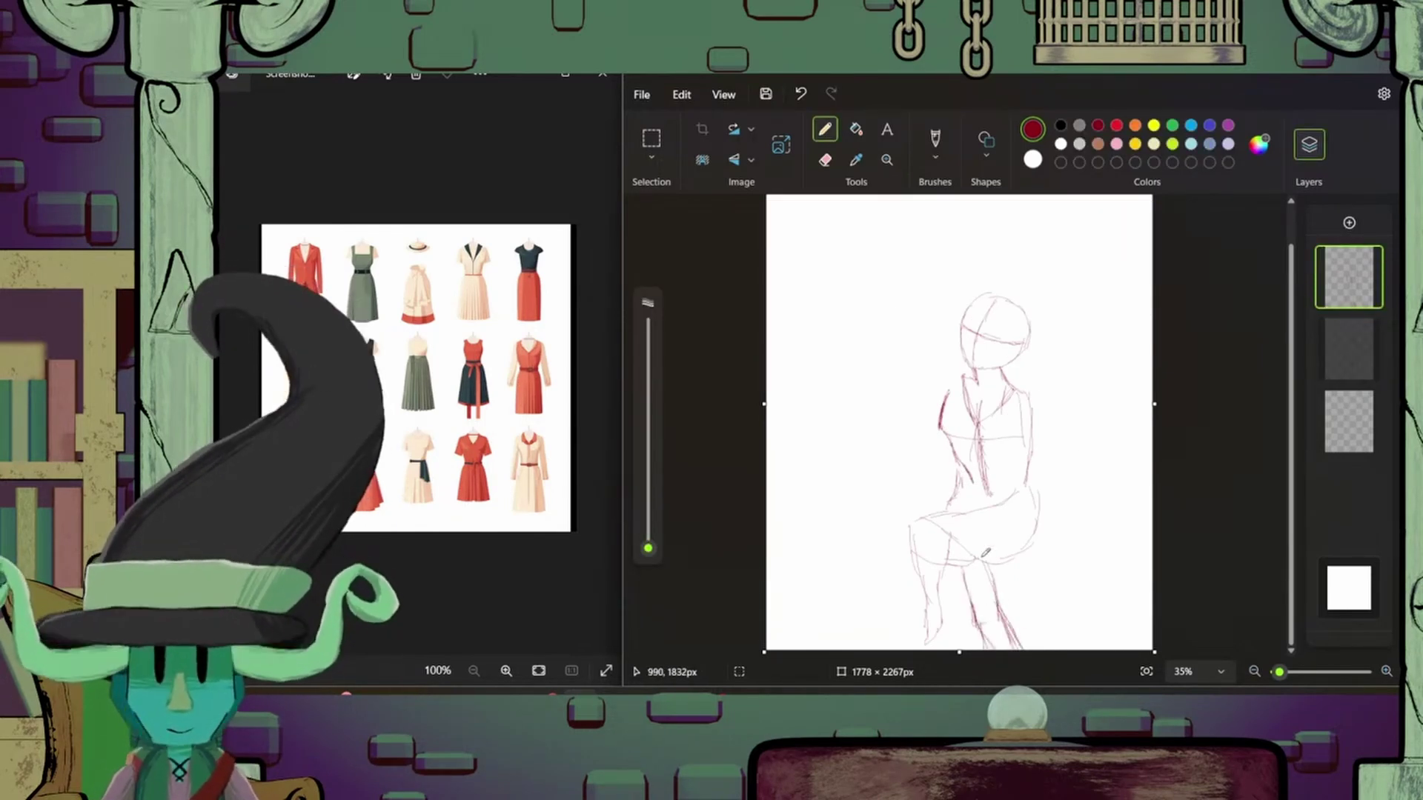
mouse_move(975, 486)
mouse_down()
mouse_move(1032, 478)
mouse_move(1034, 496)
mouse_up()
scroll(985, 489, up, 3)
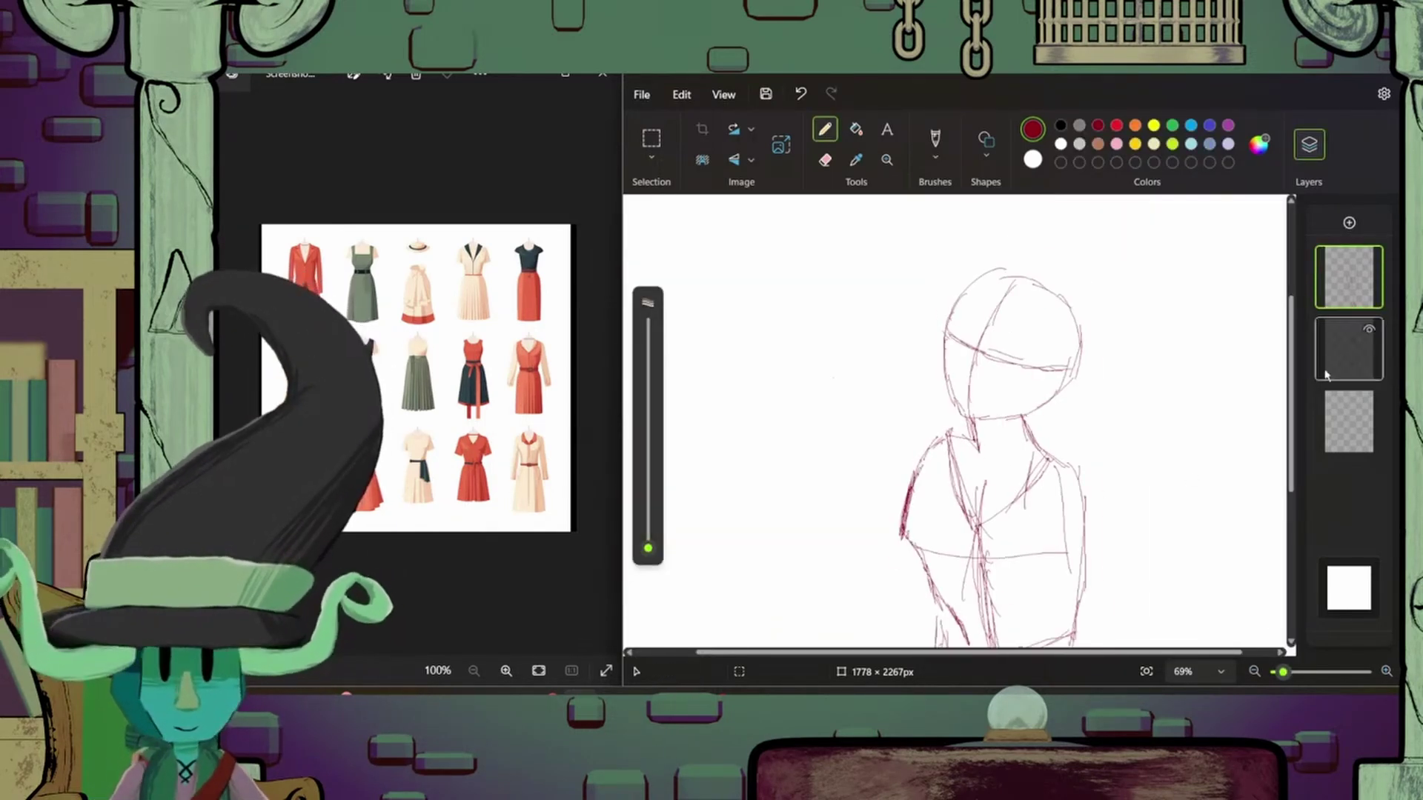
- Sketch one arm reaching out from the shoulder and the other raised beside the head, keeping the rough figure layer hidden
scroll(993, 415, down, 3)
mouse_move(986, 382)
mouse_down()
mouse_move(1061, 410)
mouse_move(1071, 393)
mouse_up()
scroll(1003, 388, down, 3)
scroll(986, 415, up, 1)
click(1369, 348)
click(1369, 348)
drag(1024, 445, 1042, 424)
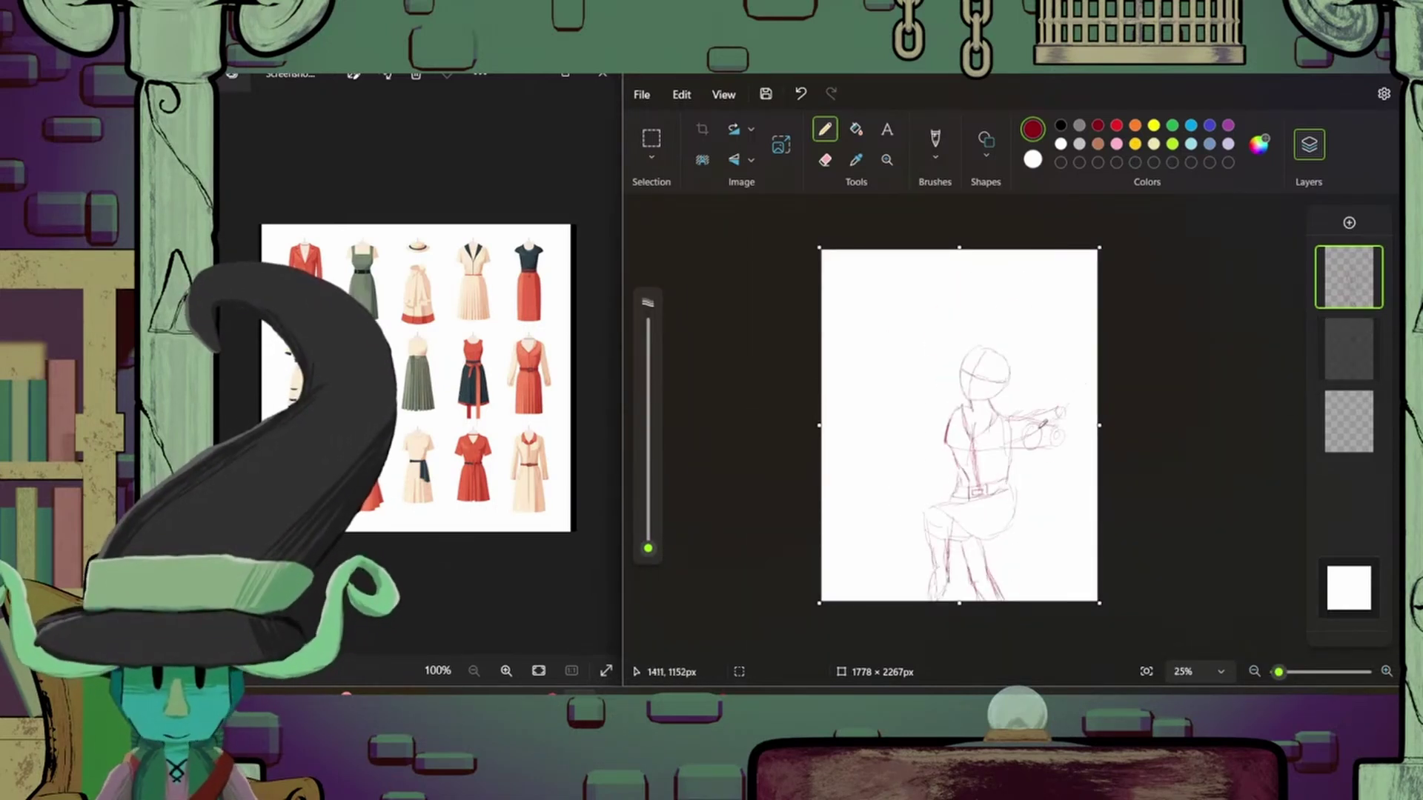
drag(941, 441, 917, 371)
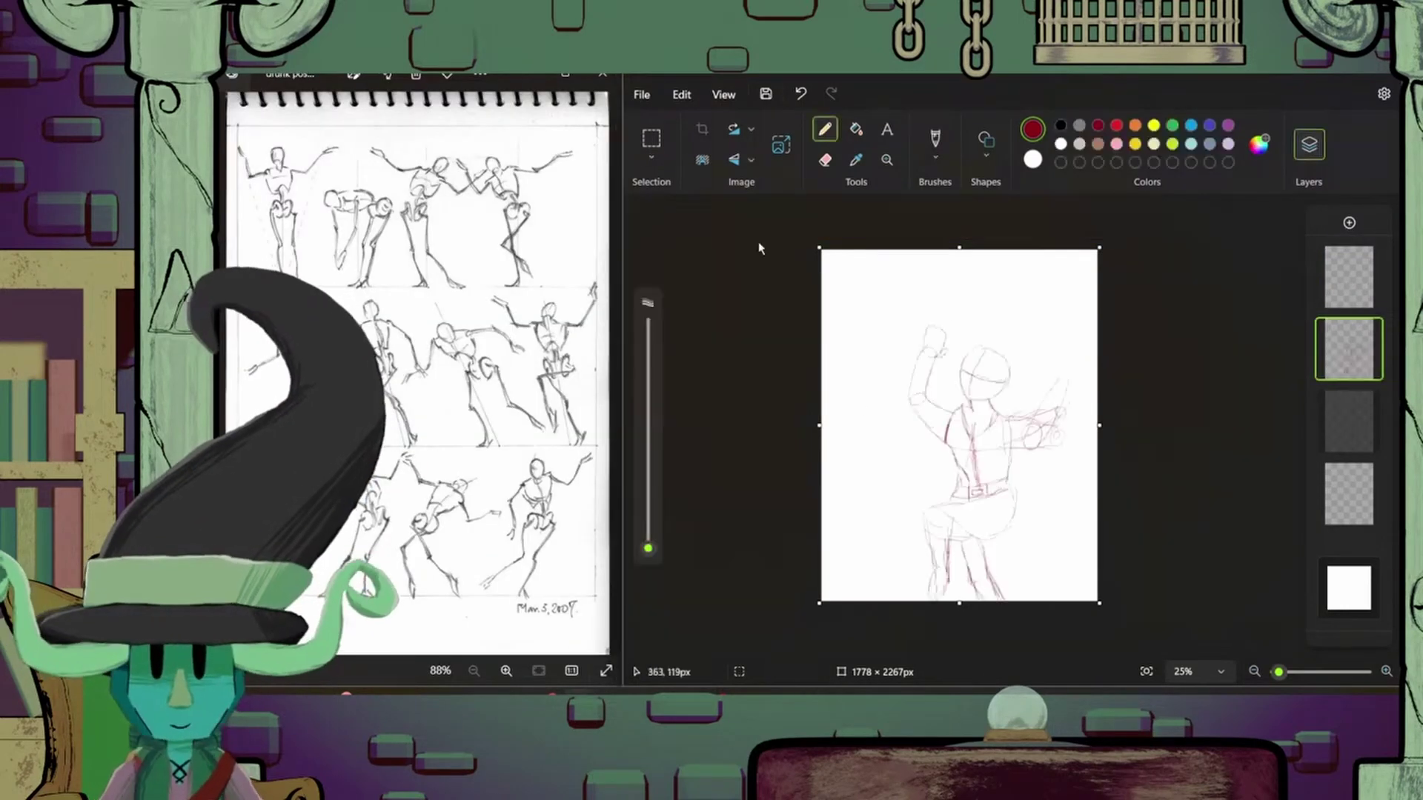
- Select the whole dressed figure sketch and scale it down into the lower-right corner of the canvas
key(ctrl+a)
drag(821, 250, 988, 465)
click(727, 282)
- Sketch a new large figure's head, neck, shoulders, torso, pelvis and folded legs with the Pencil on the top layer
click(825, 129)
mouse_move(965, 352)
mouse_down()
mouse_move(955, 378)
mouse_move(980, 391)
mouse_up()
key(ctrl+z)
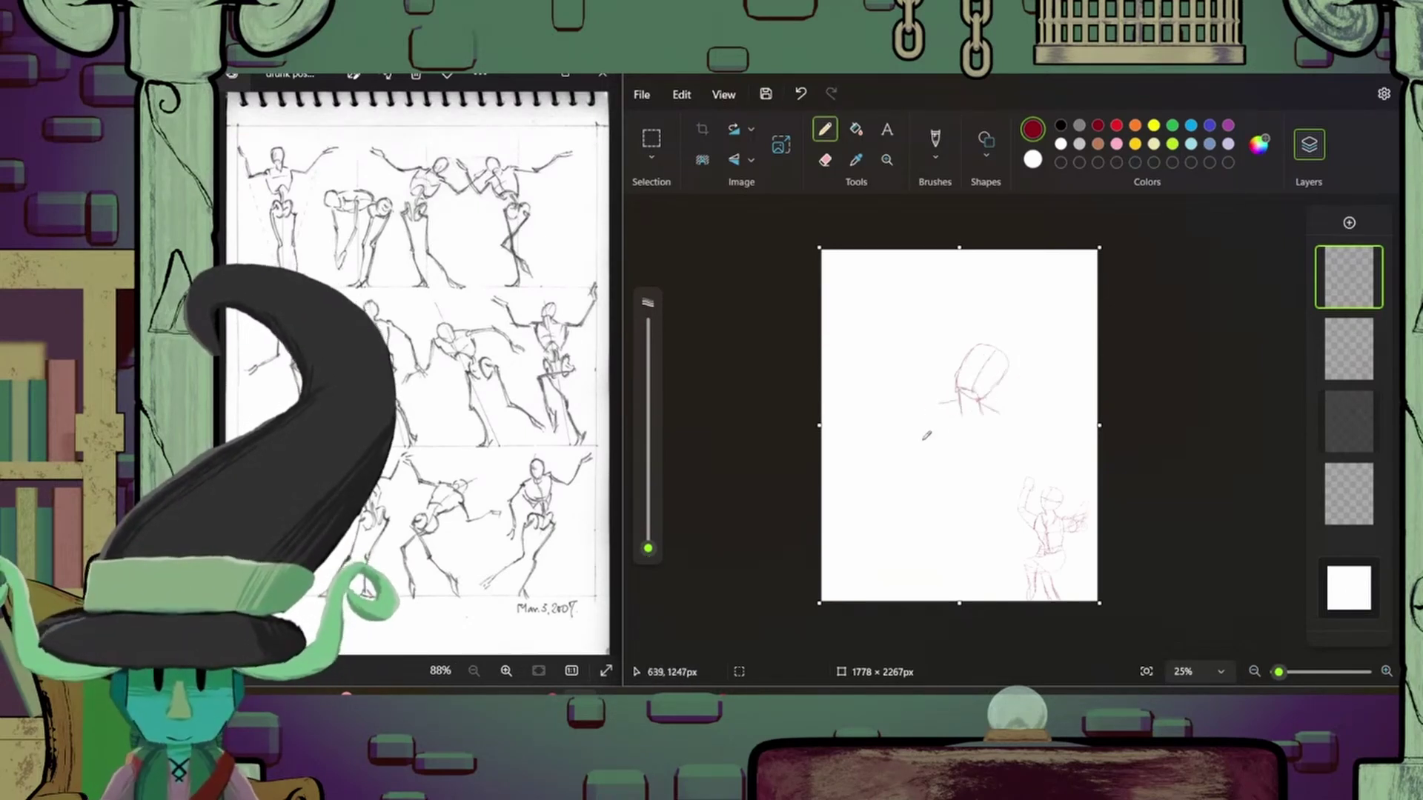
drag(926, 407, 946, 463)
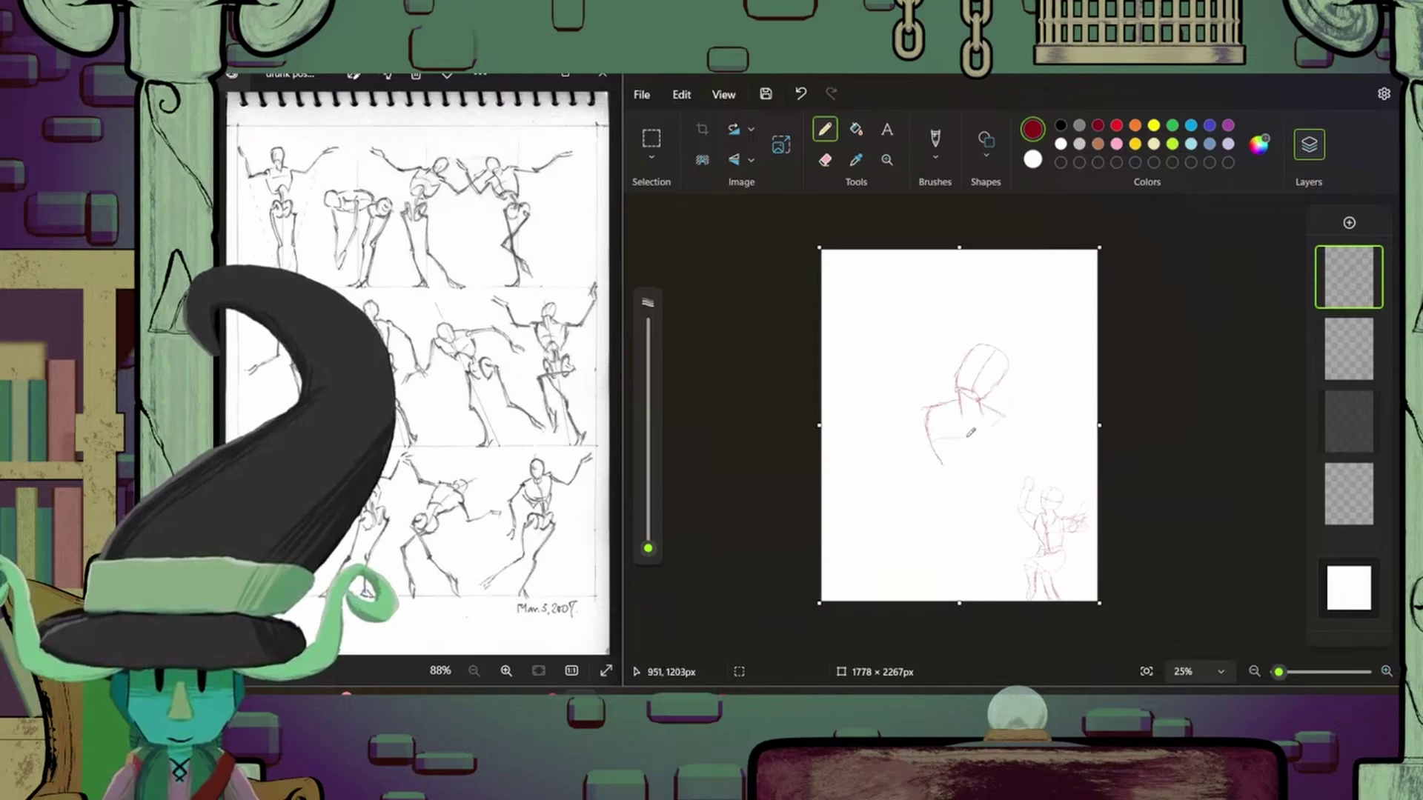
key(ctrl+z)
mouse_move(1005, 421)
mouse_down()
mouse_move(997, 486)
mouse_move(971, 476)
mouse_move(934, 551)
mouse_move(950, 532)
mouse_move(950, 557)
mouse_move(997, 567)
mouse_move(984, 579)
mouse_up()
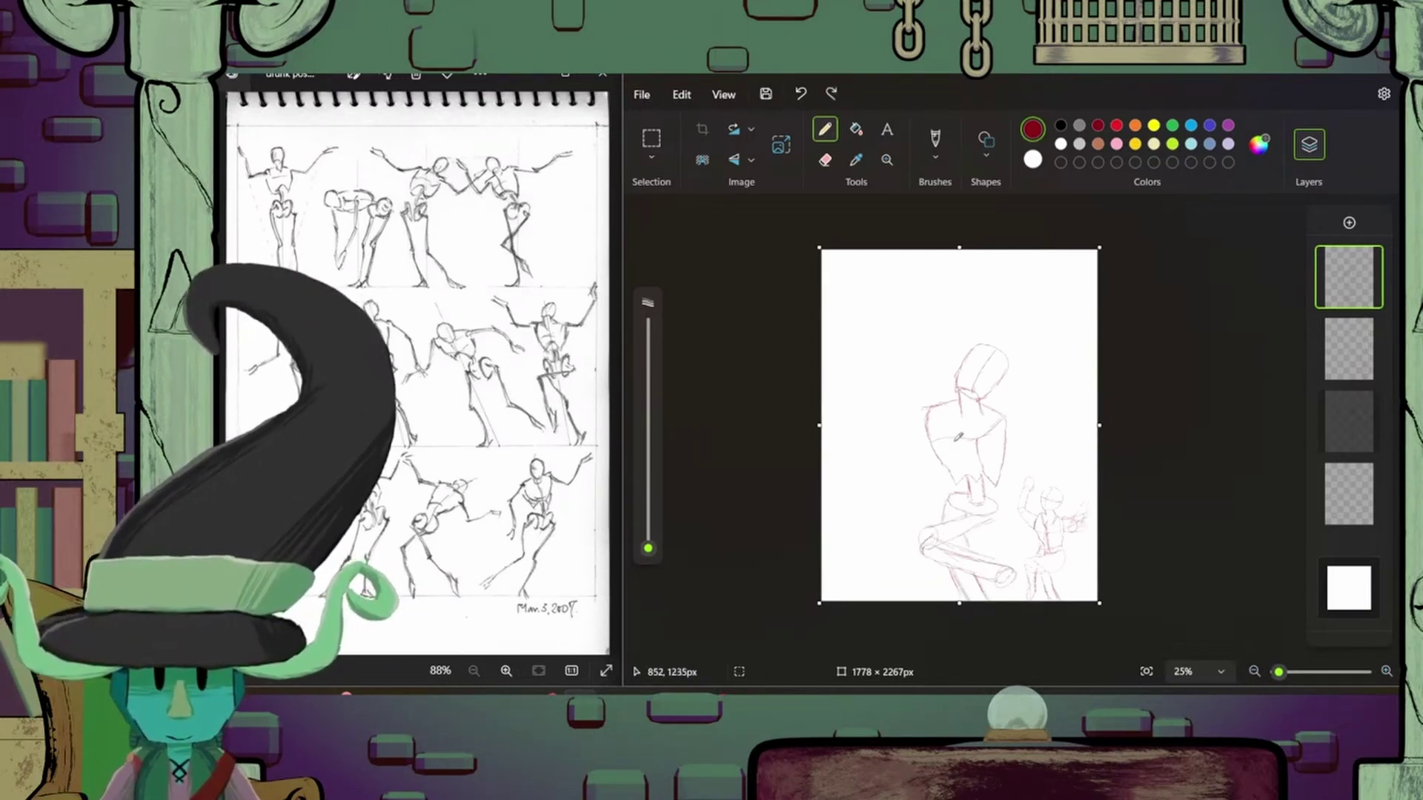
- Add chest guidelines and rib contours to the new figure's torso with the Pencil
click(825, 159)
click(825, 130)
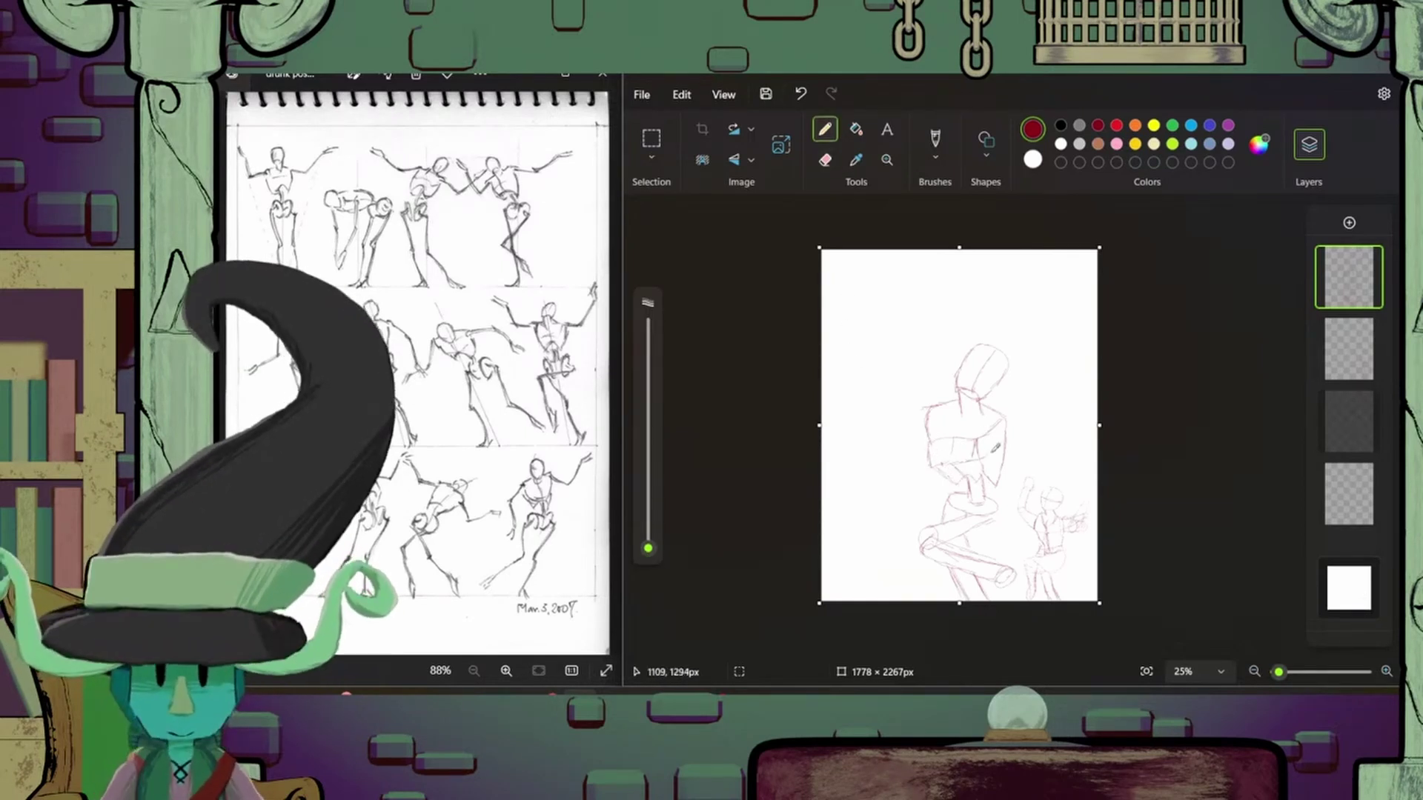
drag(945, 415, 956, 450)
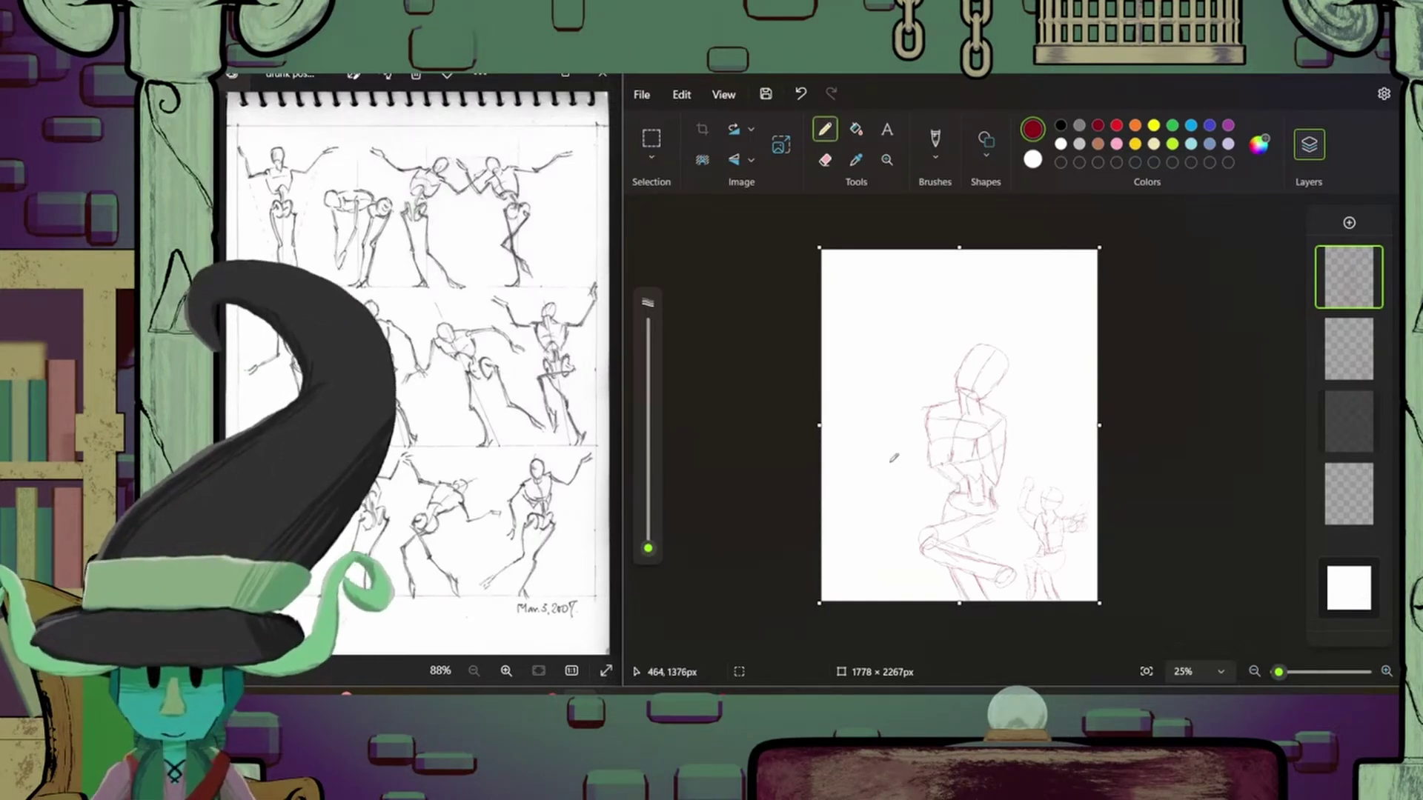
key(ctrl+z)
- Sketch the new figure's smaller raised arm with its elbow joint, wrist and bent hand
drag(922, 434, 894, 384)
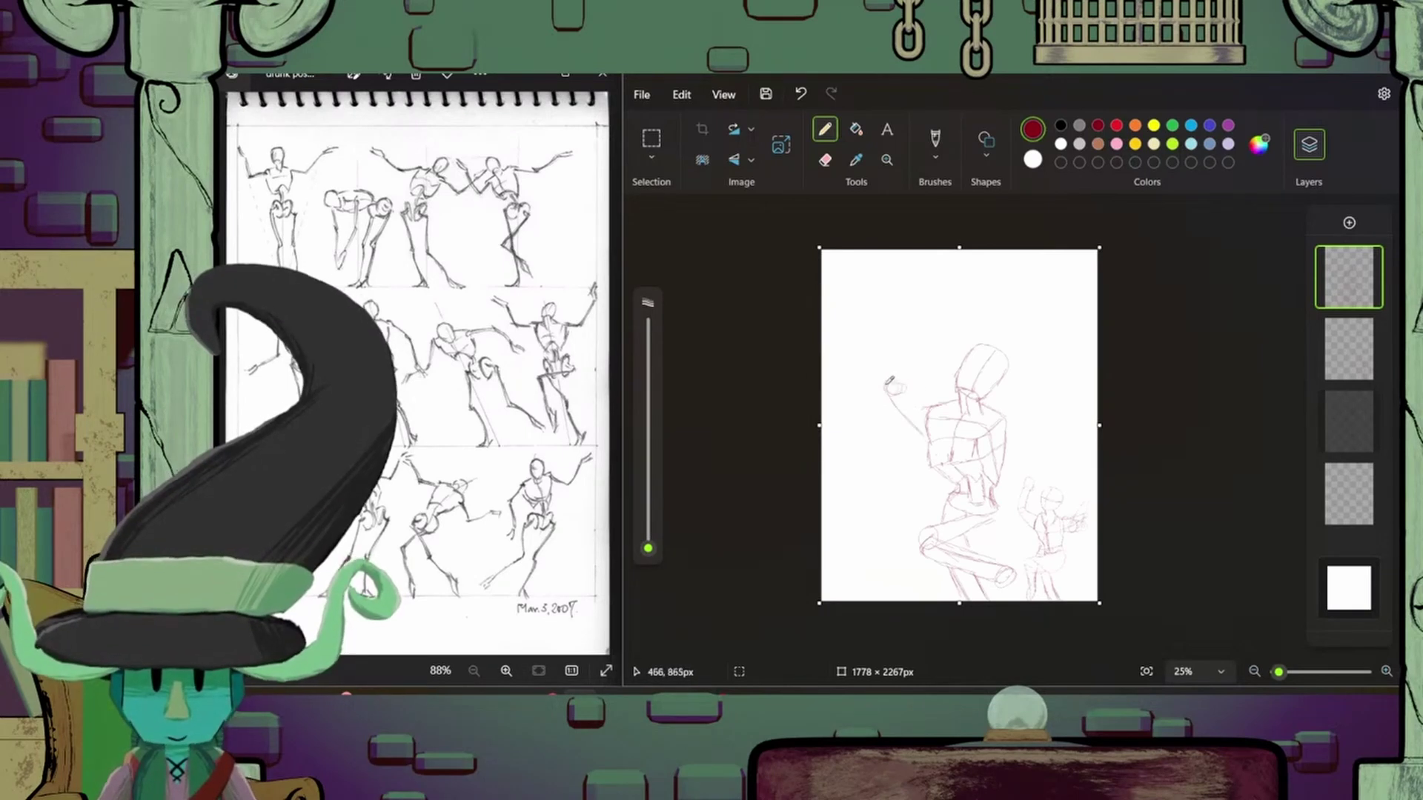
drag(877, 327, 894, 383)
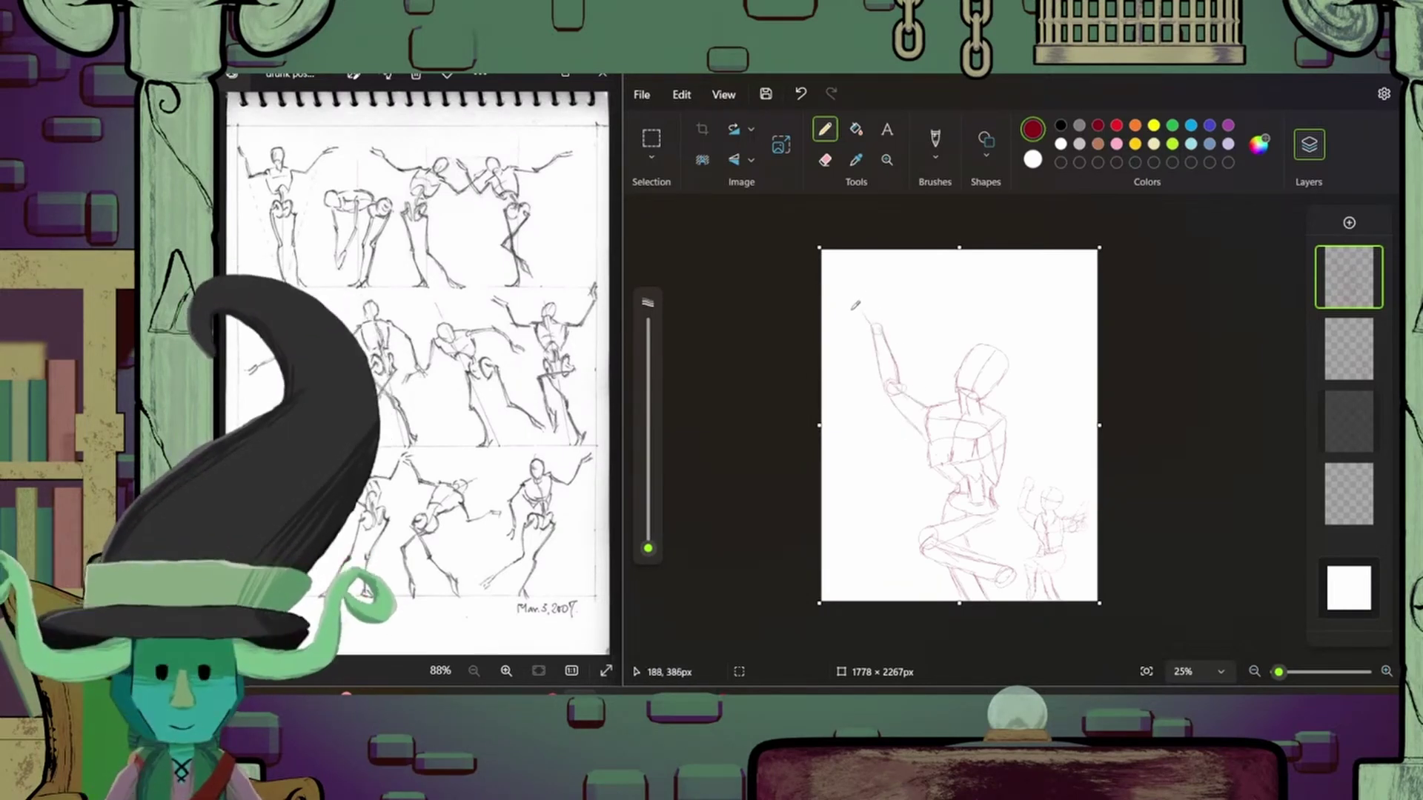
scroll(872, 313, up, 4)
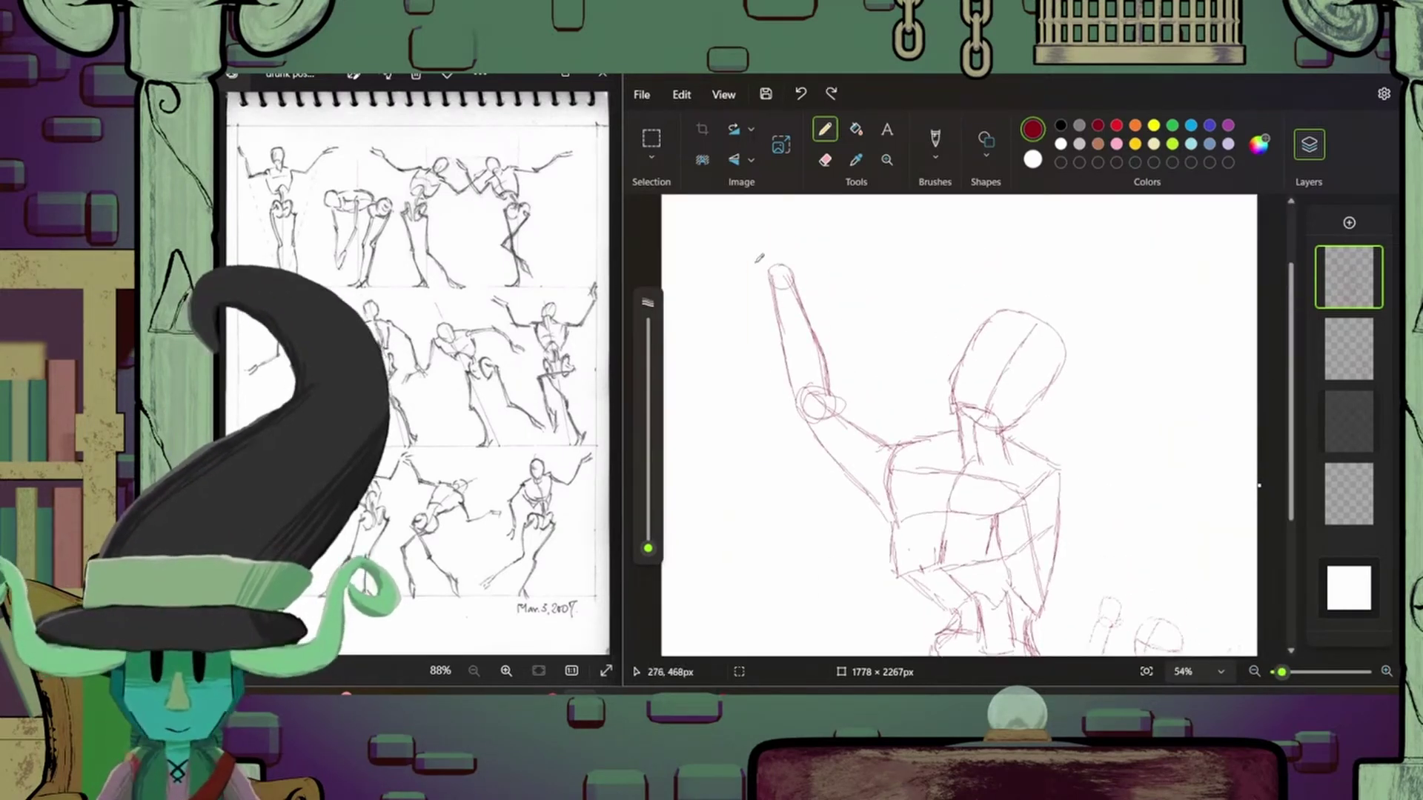
mouse_move(785, 261)
mouse_down()
mouse_move(756, 257)
mouse_move(813, 254)
mouse_up()
key(ctrl+z)
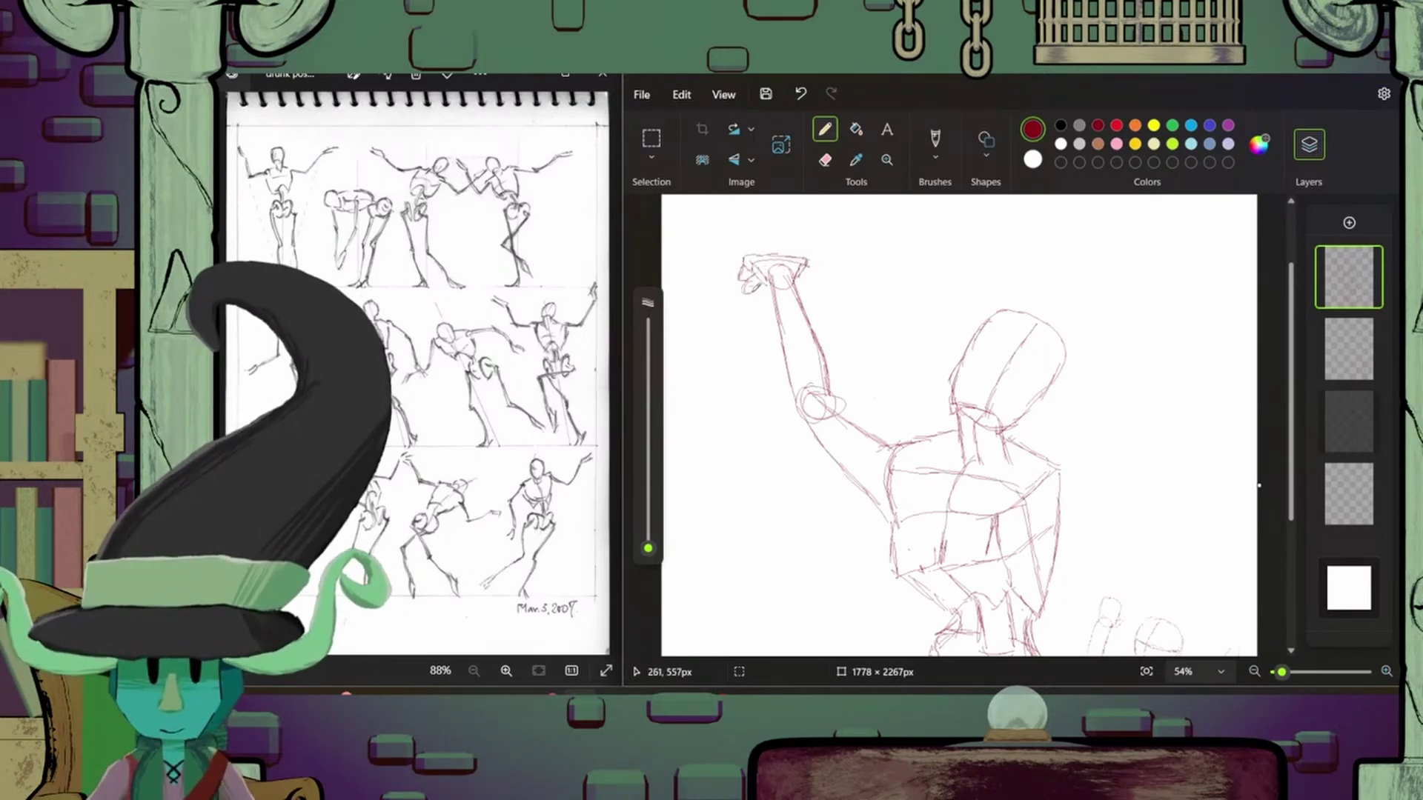
key(ctrl+z)
drag(745, 285, 764, 291)
- Sketch the new figure's other arm raised from the elbow, ending in a large open hand with spread fingers
scroll(958, 426, down, 3)
drag(1084, 309, 1081, 313)
drag(1049, 437, 1056, 434)
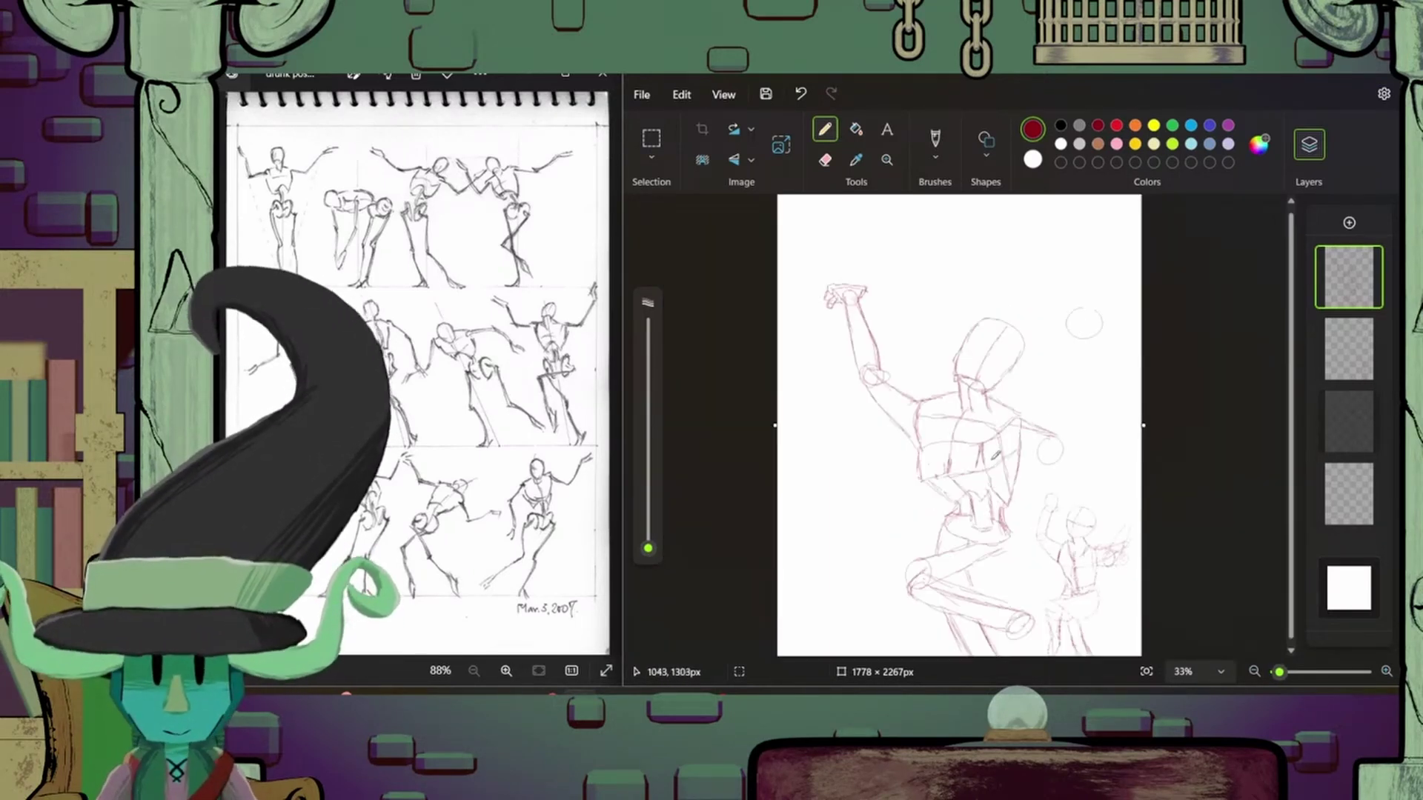
mouse_move(1065, 321)
mouse_down()
mouse_move(1049, 414)
mouse_move(1072, 448)
mouse_move(1042, 445)
mouse_up()
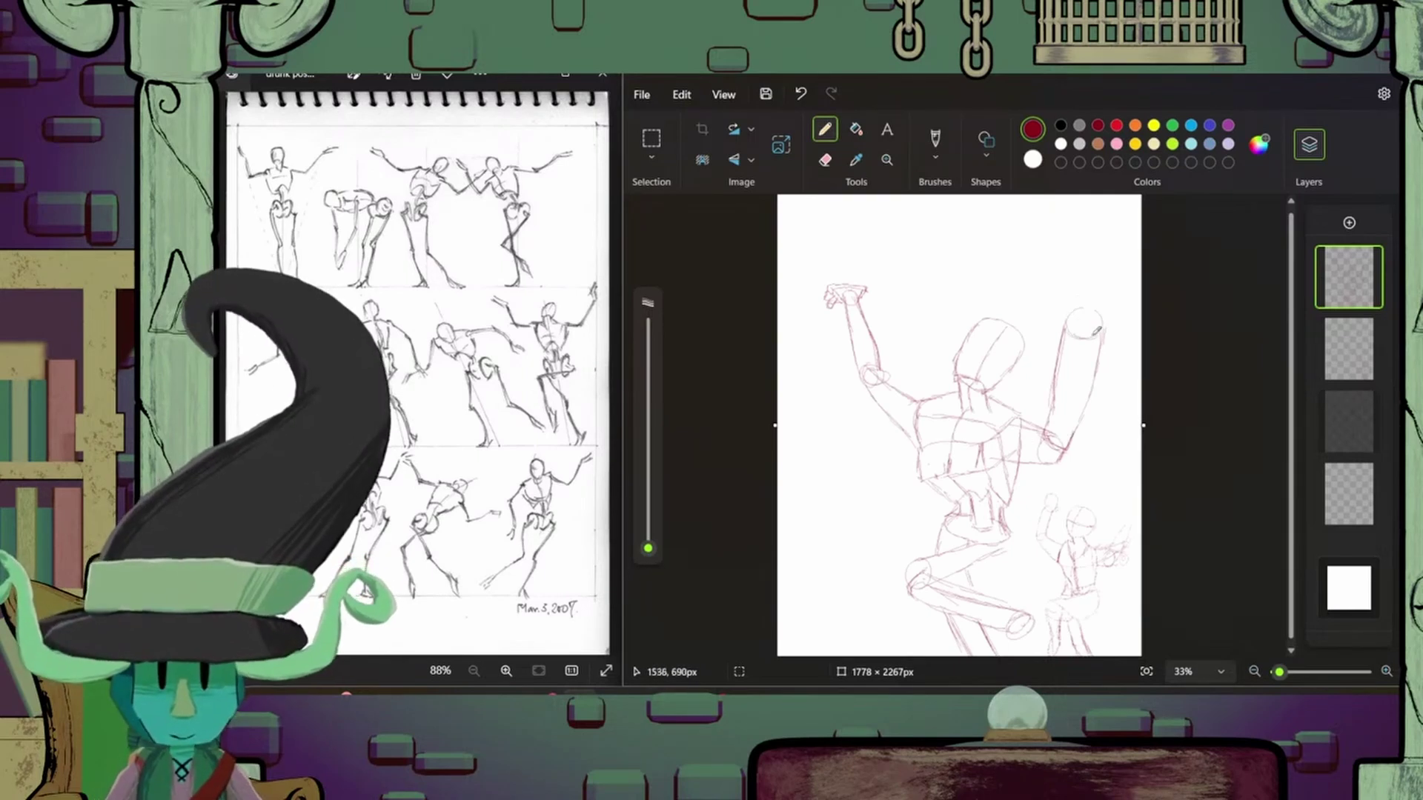
mouse_move(1097, 330)
mouse_down()
mouse_move(1059, 285)
mouse_move(1031, 319)
mouse_move(1058, 230)
mouse_move(1102, 230)
mouse_move(1100, 281)
mouse_move(1123, 326)
mouse_move(1104, 334)
mouse_up()
key(ctrl+z)
mouse_move(1090, 311)
mouse_down()
mouse_move(1083, 280)
mouse_move(1070, 335)
mouse_move(1125, 326)
mouse_up()
mouse_move(1101, 217)
mouse_down()
mouse_move(1097, 274)
mouse_move(1126, 255)
mouse_up()
- Erase and rework the large hand's outer finger and the folded lower leg
click(824, 159)
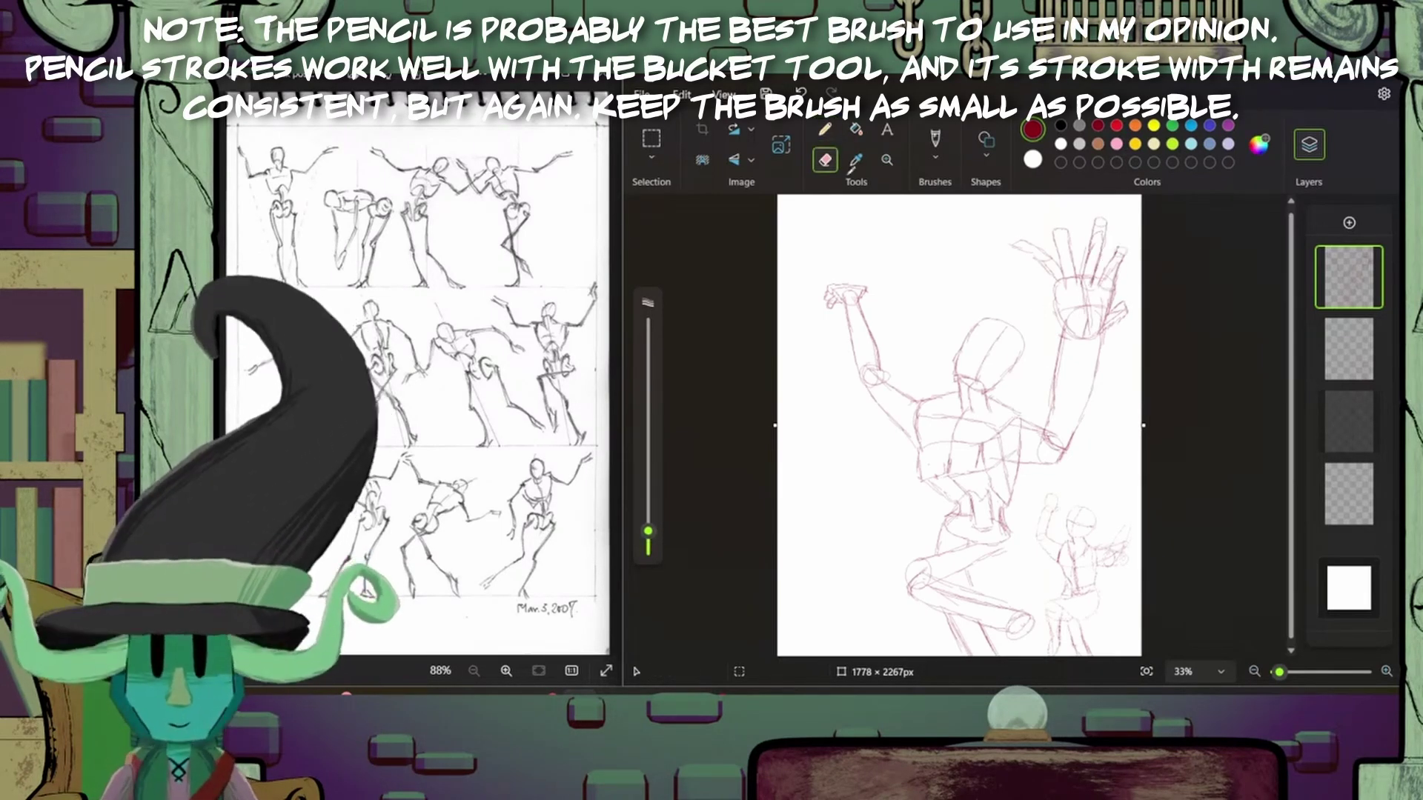
drag(1012, 240, 1048, 279)
drag(1006, 622, 964, 640)
drag(999, 627, 1034, 617)
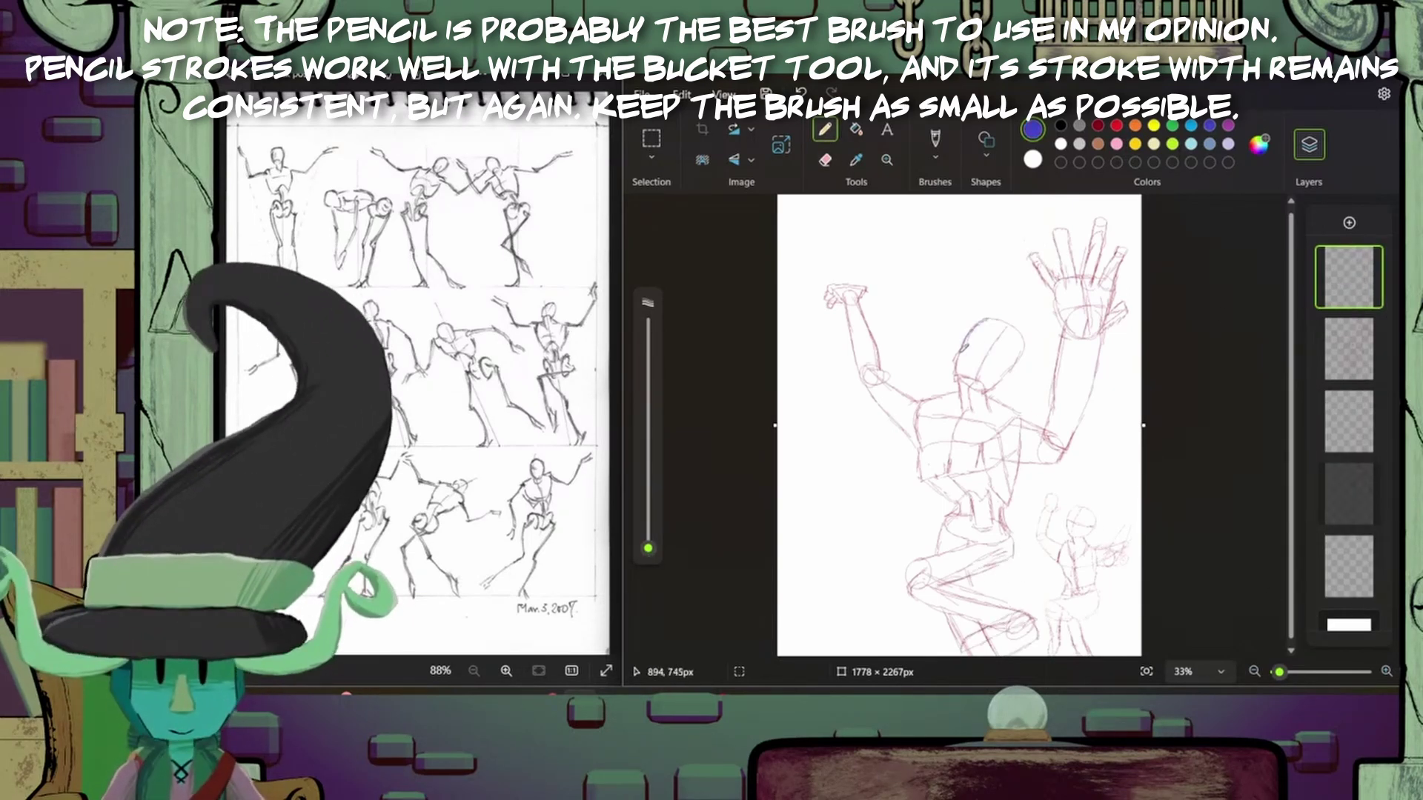
- Outline the head, neck and smaller raised forearm in indigo on the top layer
mouse_move(961, 347)
mouse_down()
mouse_move(956, 378)
mouse_move(993, 393)
mouse_up()
drag(1023, 356, 997, 389)
drag(1015, 326, 1025, 354)
mouse_move(956, 382)
mouse_down()
mouse_move(963, 406)
mouse_move(855, 334)
mouse_up()
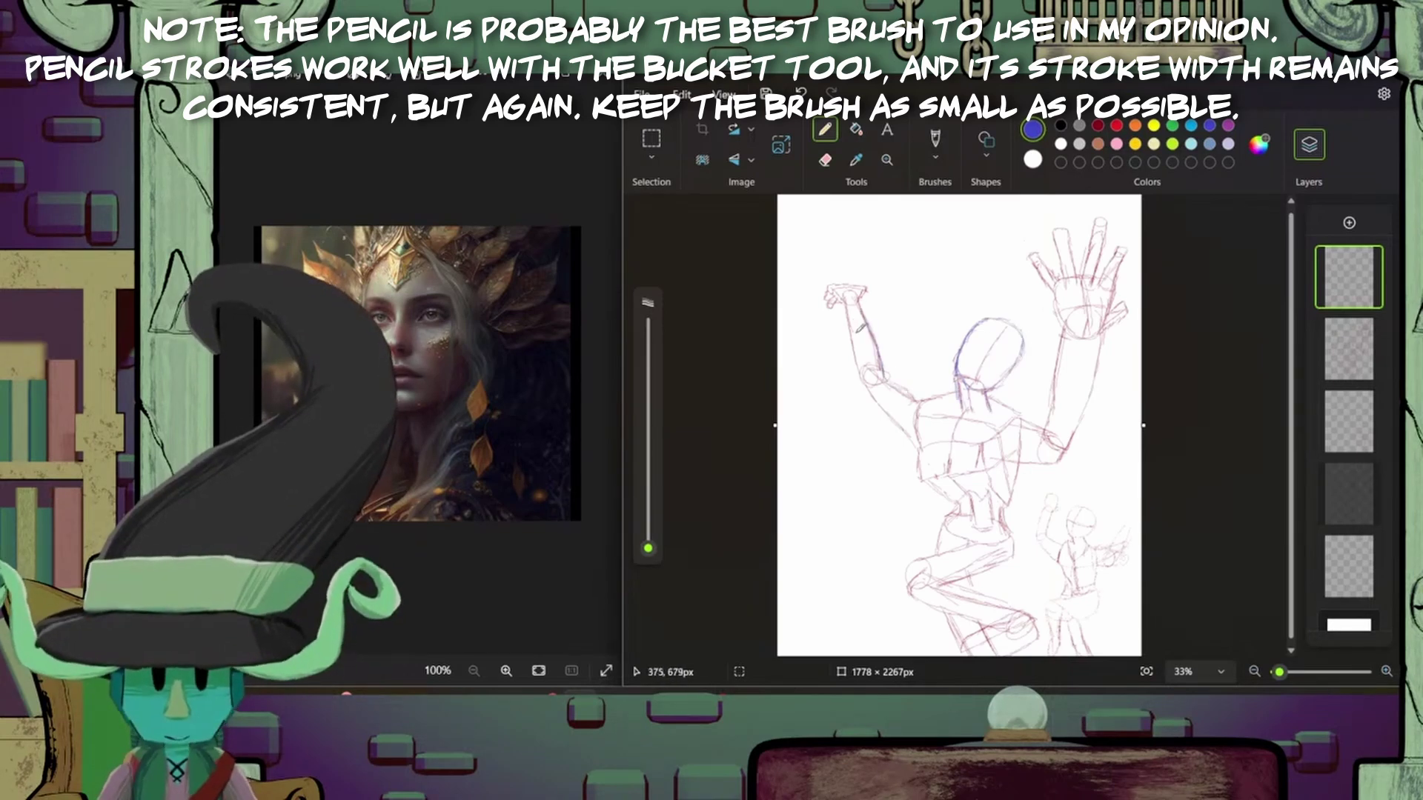
- Bring up the dress reference sheet and outline the V-neck bodice and waist in indigo
click(608, 378)
mouse_move(940, 445)
mouse_down()
mouse_move(935, 478)
mouse_move(956, 517)
mouse_up()
mouse_move(1019, 482)
mouse_down()
mouse_move(1000, 515)
mouse_move(1009, 547)
mouse_up()
drag(948, 519, 975, 528)
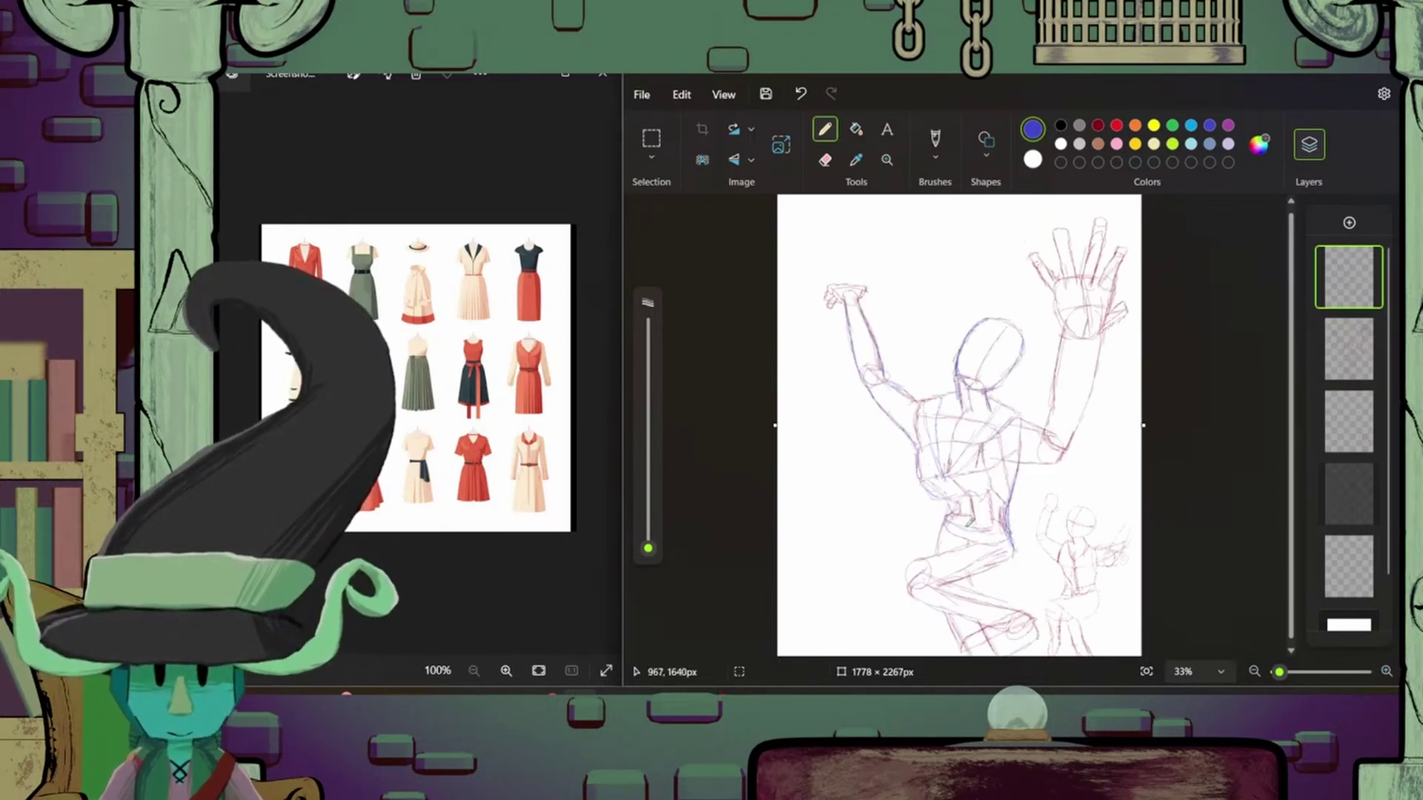
- Sketch a short sleeve on the smaller raised arm and erase overlapping lines, toggling the rough layer to compare
click(1376, 333)
click(1376, 333)
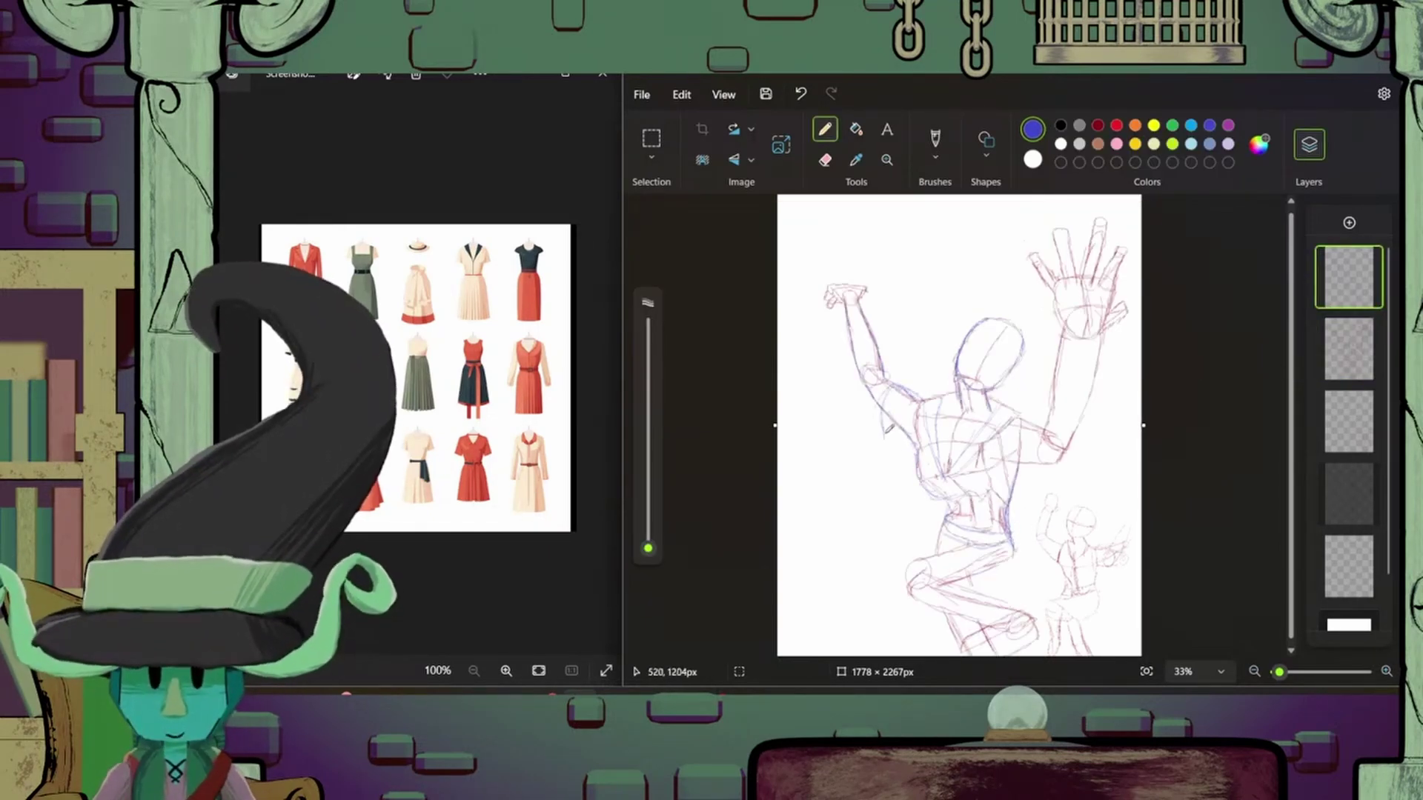
click(1377, 333)
click(825, 160)
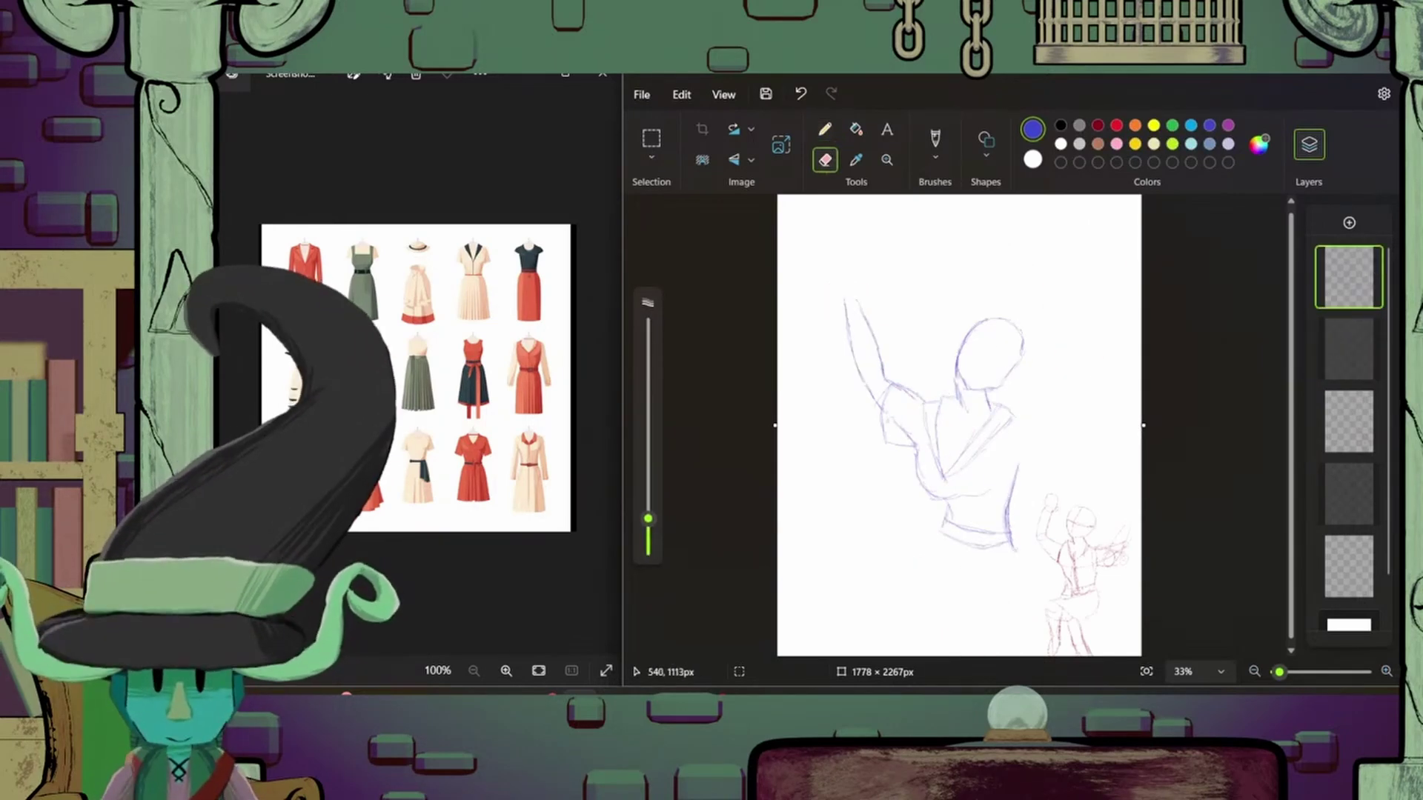
click(1369, 331)
- Outline the larger raised arm, its sleeve and the hips in indigo, toggling the rough layer to compare
click(825, 130)
click(1369, 331)
click(1369, 332)
click(1369, 331)
click(1369, 331)
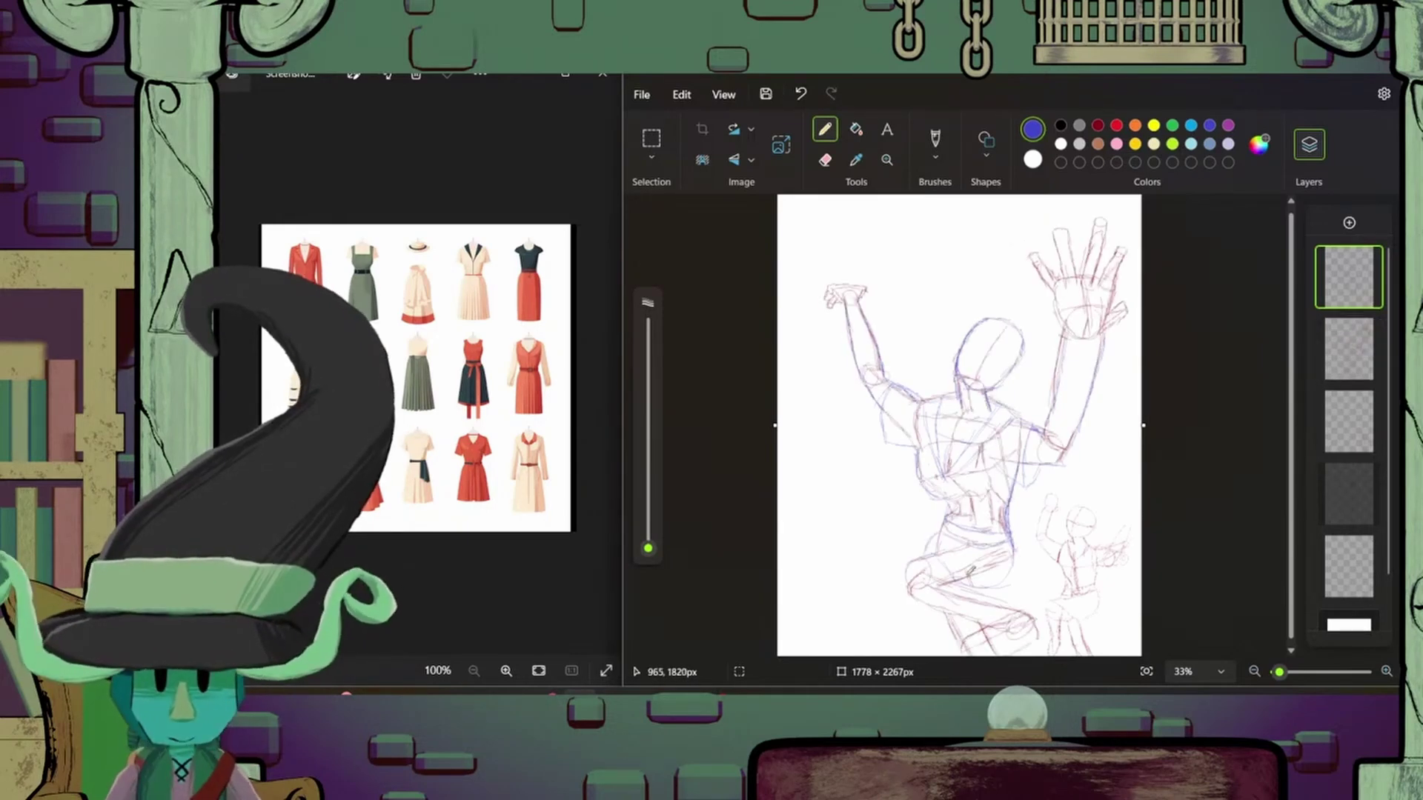
- Outline the skirt and folded legs in indigo, and move the whole indigo drawing up on the canvas
mouse_move(905, 559)
mouse_down()
mouse_move(994, 626)
mouse_move(1010, 619)
mouse_move(967, 647)
mouse_move(1034, 642)
mouse_up()
drag(956, 617, 913, 582)
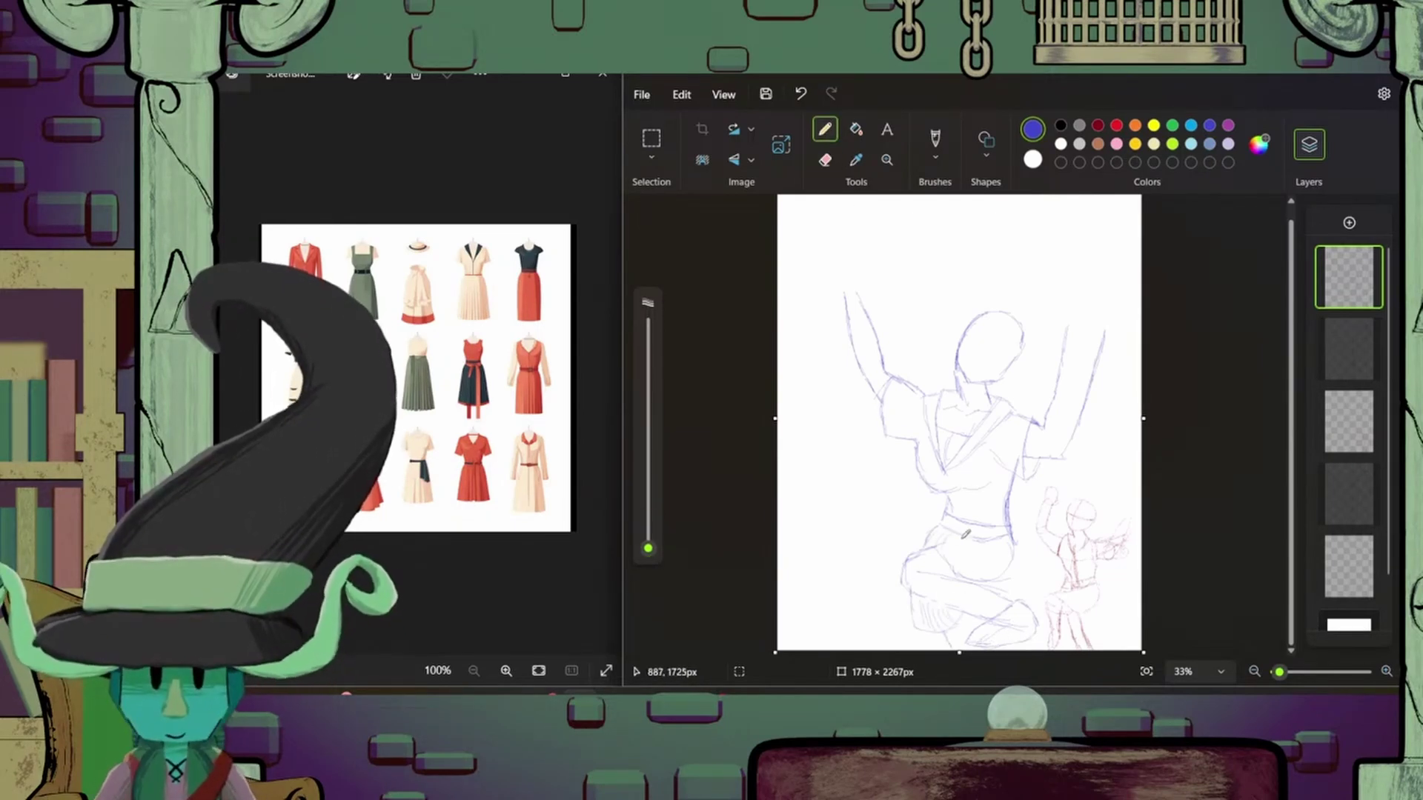
click(1347, 355)
key(ctrl+a)
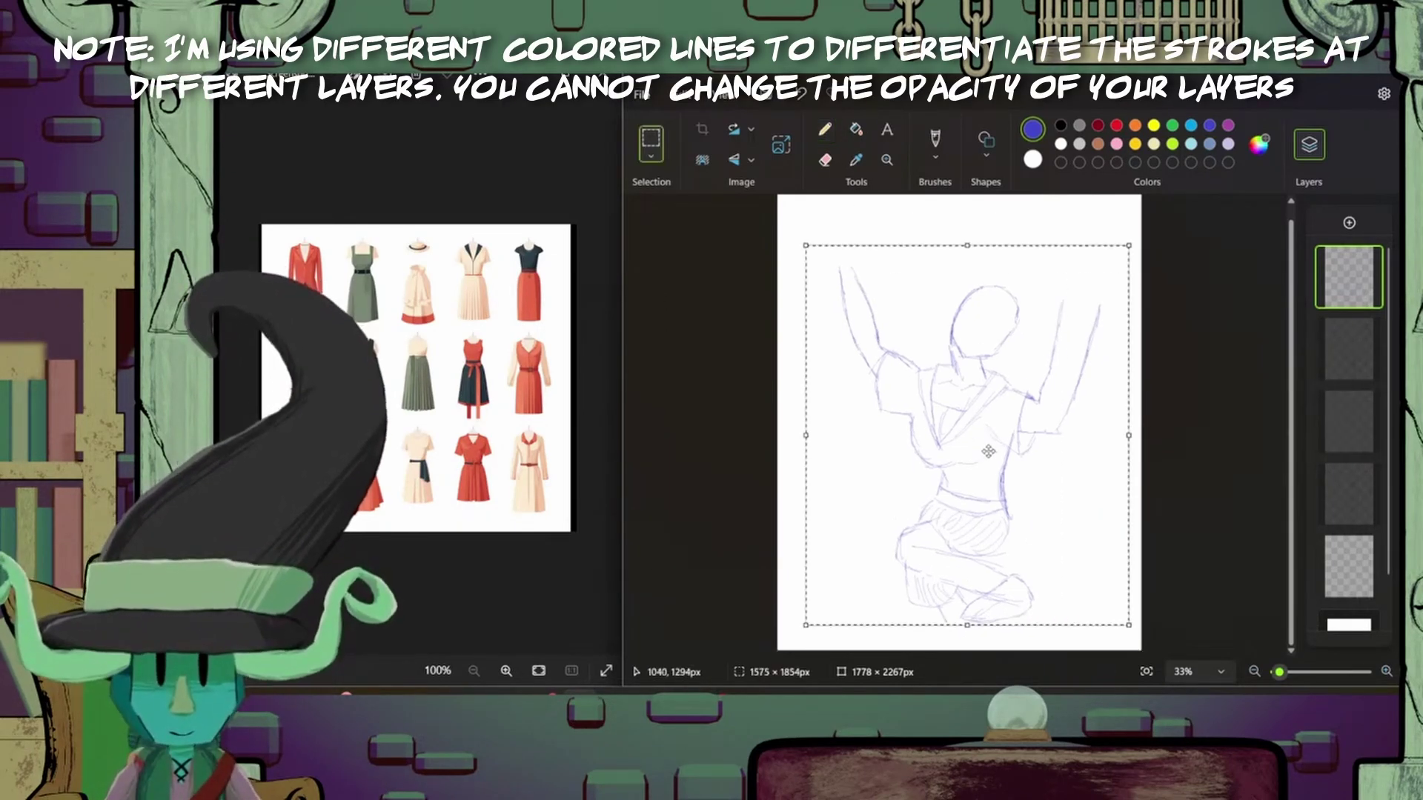
- Extend the standing leg below the folded knee with indigo Pencil strokes
click(824, 129)
drag(955, 582, 977, 623)
scroll(1071, 523, down, 2)
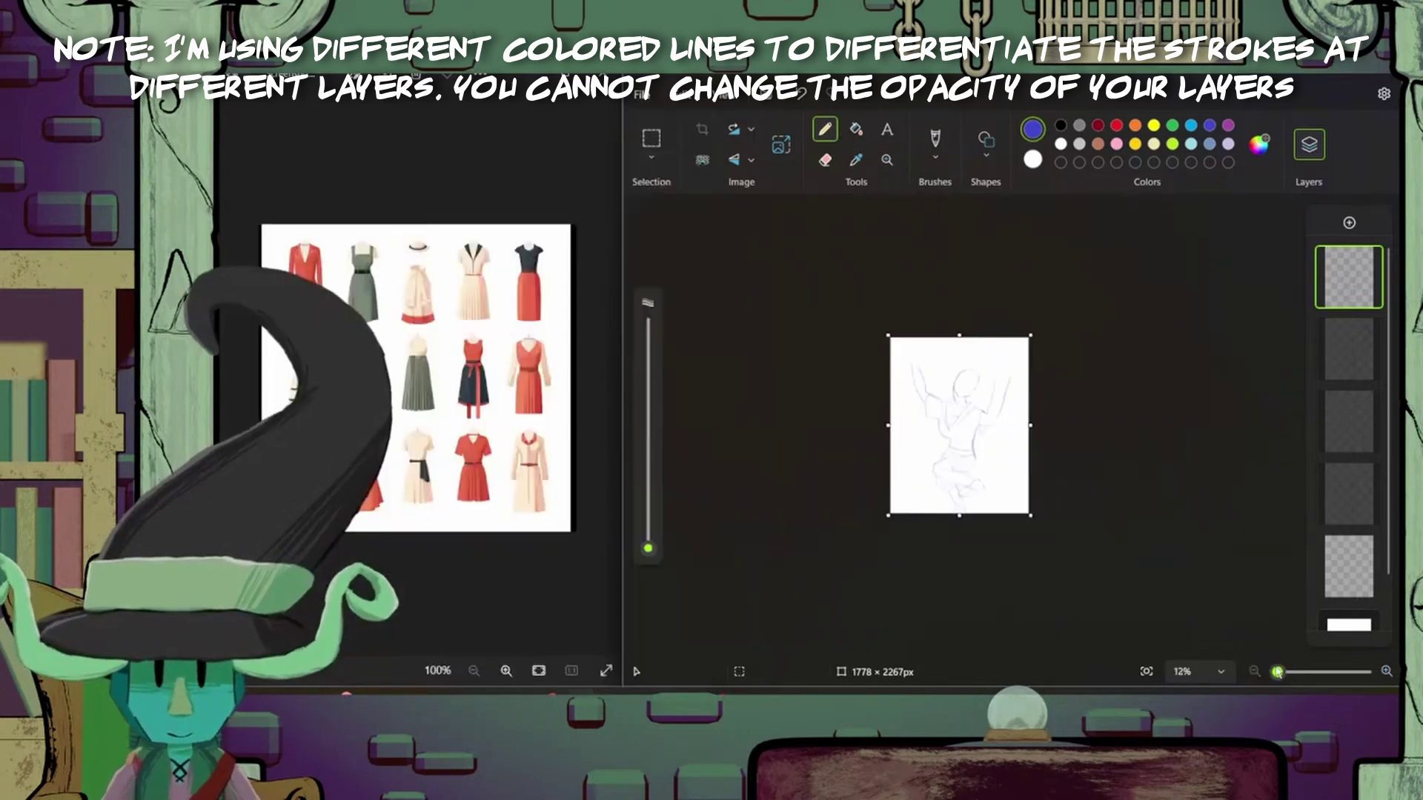
- Refine the folded leg and the standing lower leg with indigo Pencil strokes, erasing overlapping lines
click(825, 160)
click(824, 130)
mouse_move(971, 545)
mouse_down()
mouse_move(999, 552)
mouse_move(941, 512)
mouse_up()
drag(1013, 550, 1004, 572)
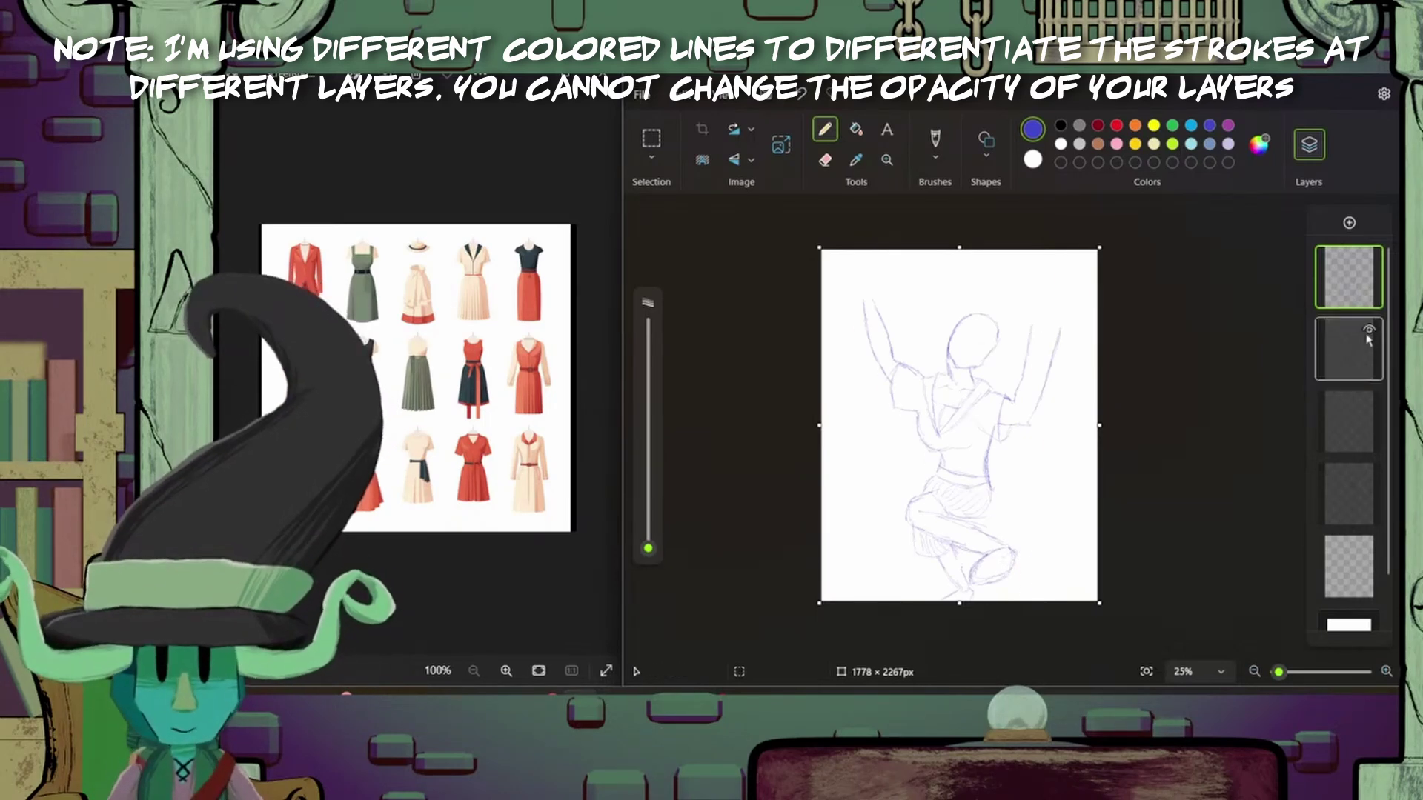
- Sketch the bent hand on the thinner raised arm in indigo over the red rough layer, erasing excess lines and hiding that layer to compare
scroll(1030, 582, up, 3)
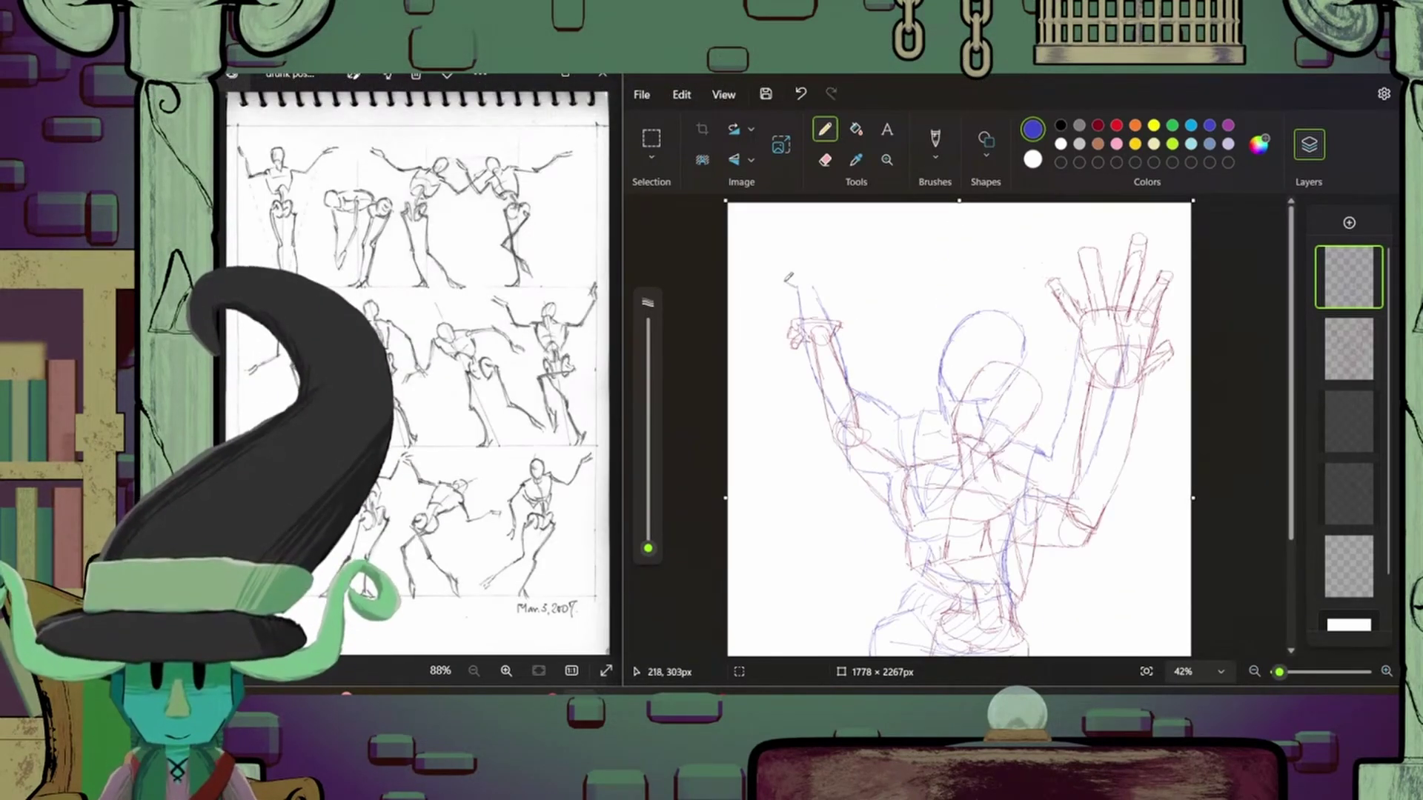
scroll(821, 321, up, 3)
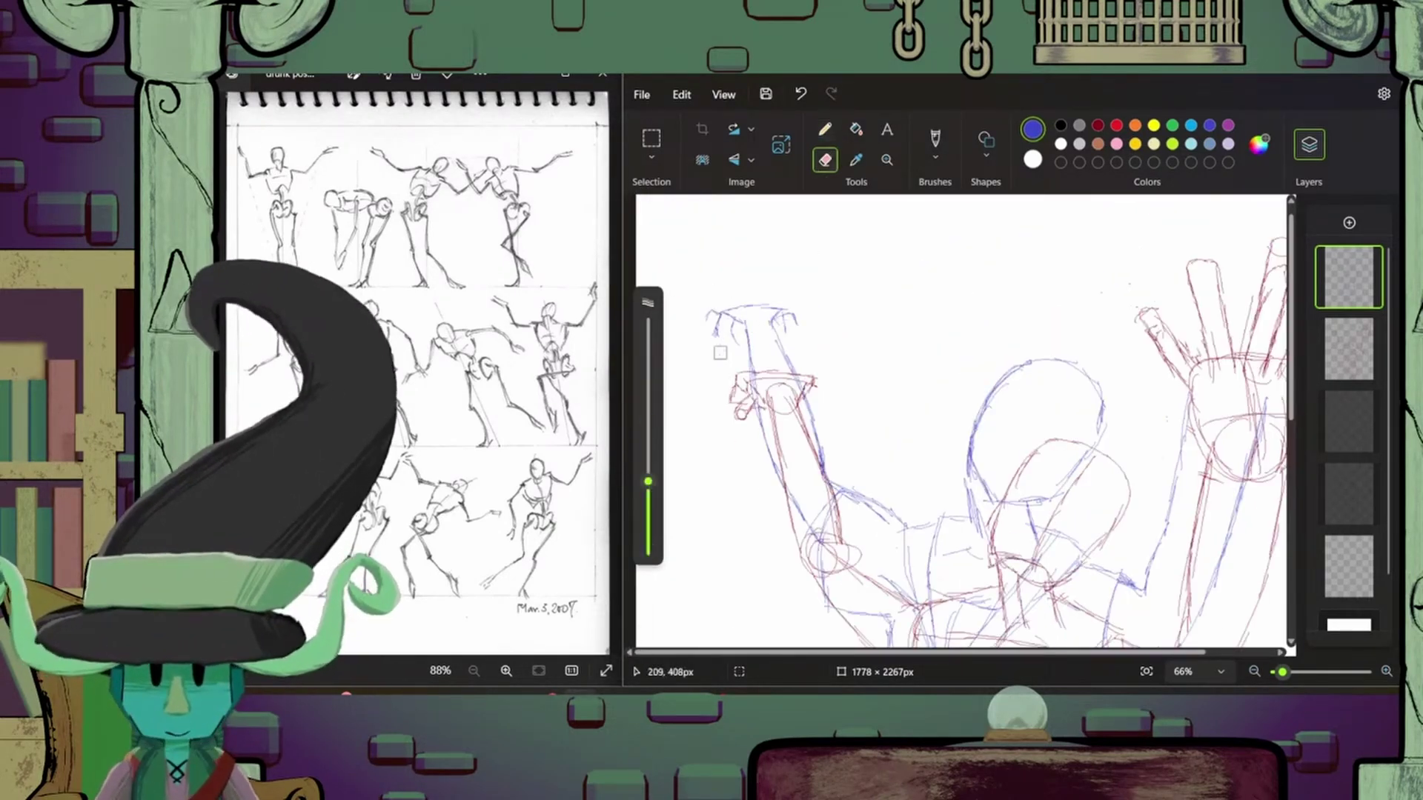
click(1331, 363)
key(ctrl+0)
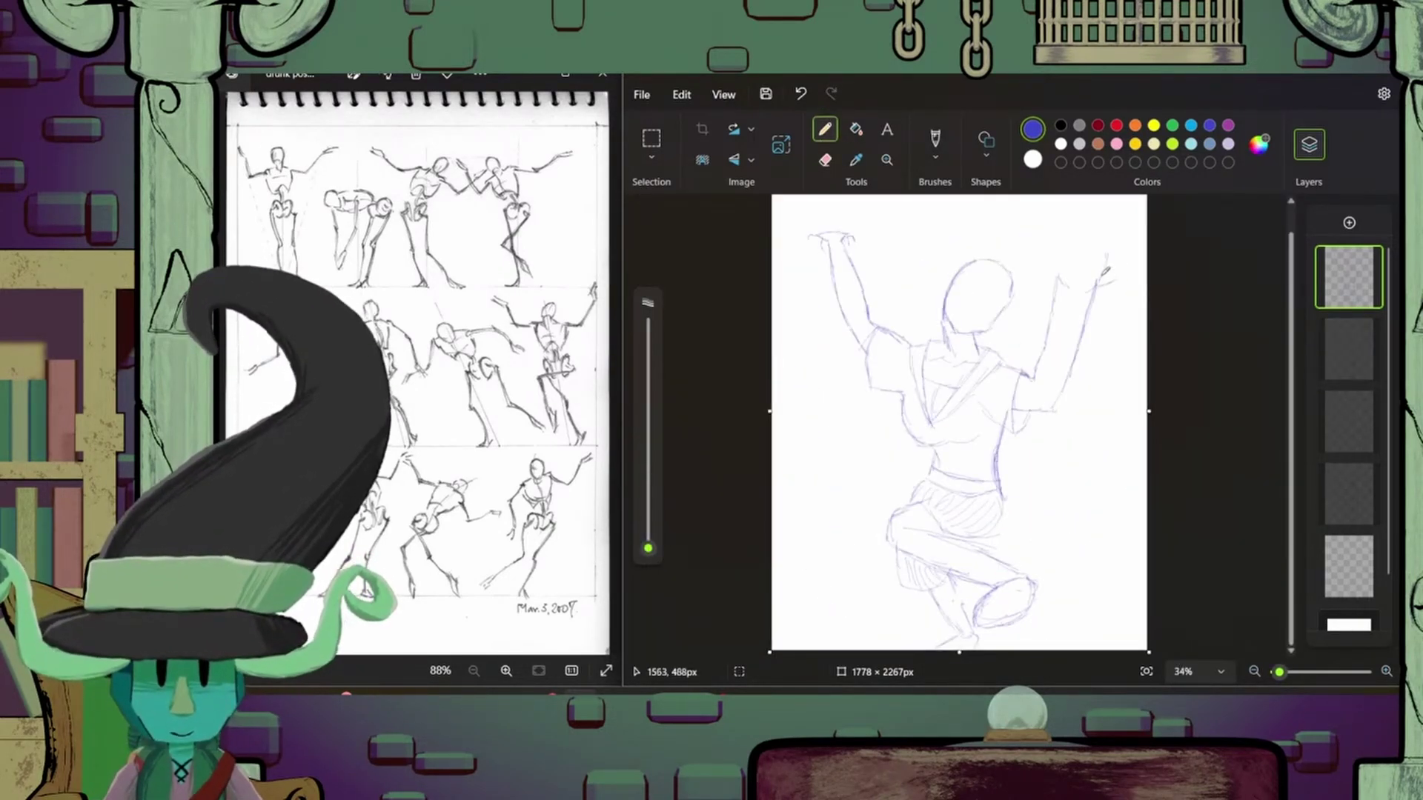
- Sketch the open hand with spread fingers and thumb on the larger raised arm in indigo
scroll(1103, 273, up, 2)
key(ctrl+z)
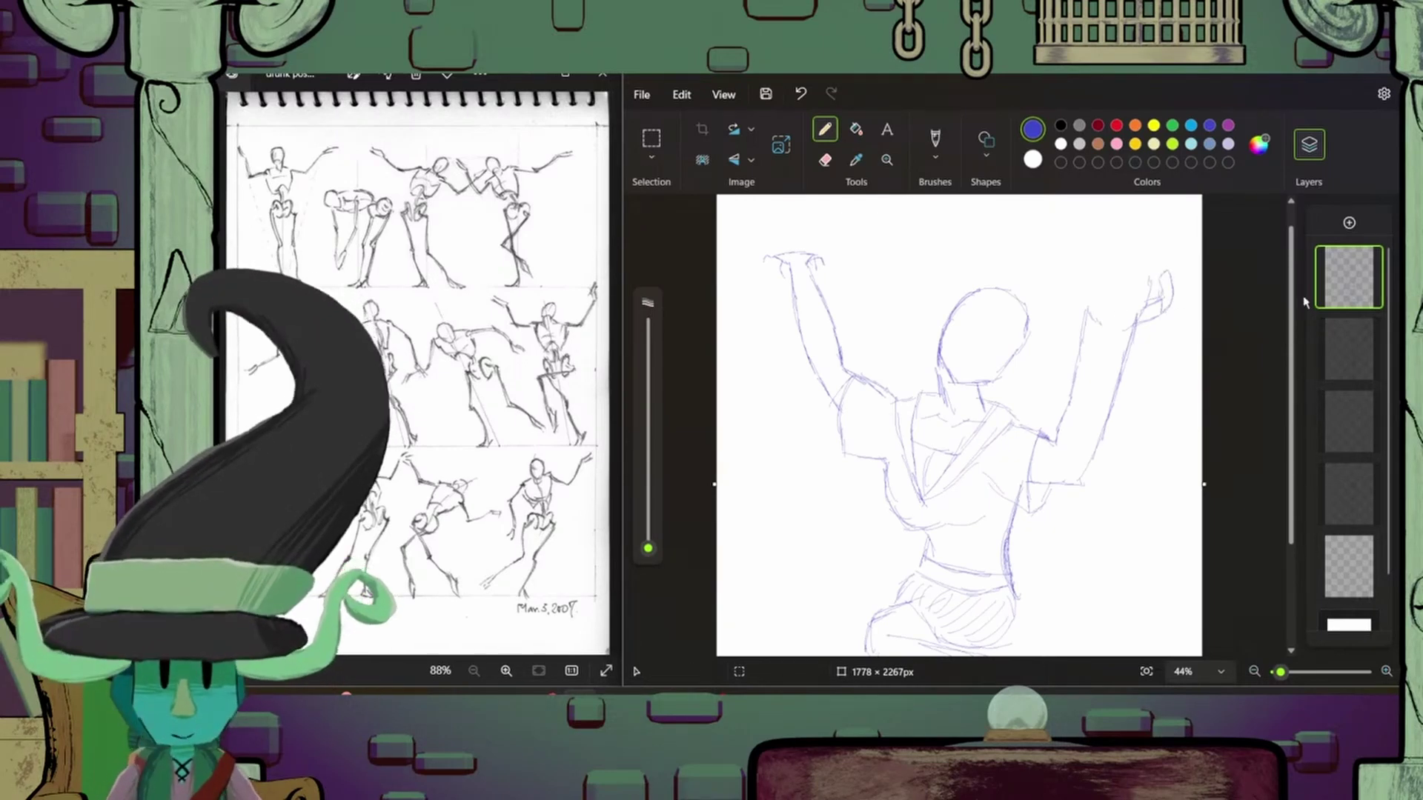
mouse_move(1097, 297)
mouse_down()
mouse_move(1091, 230)
mouse_move(1082, 268)
mouse_move(1104, 207)
mouse_move(1111, 293)
mouse_move(1157, 217)
mouse_up()
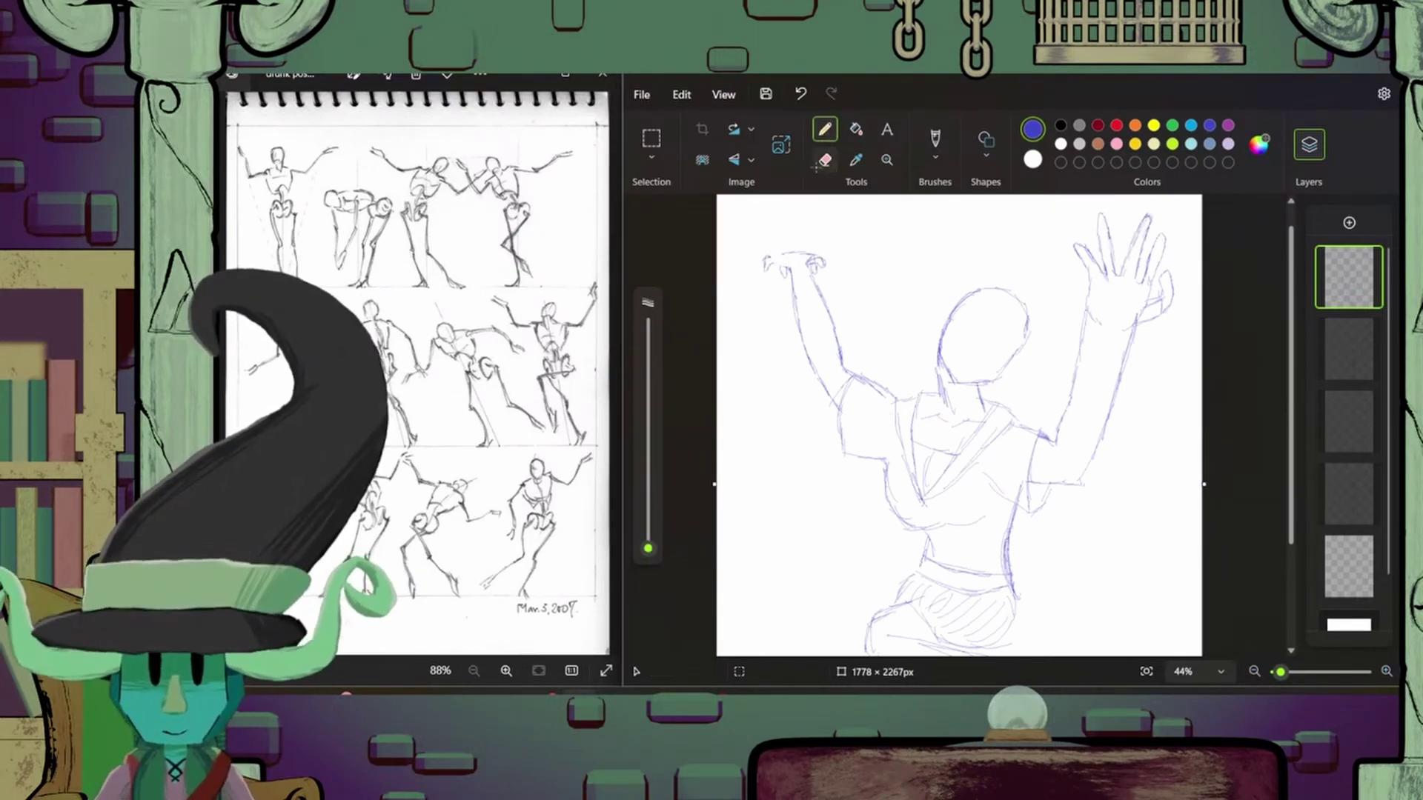
drag(1281, 671, 1280, 672)
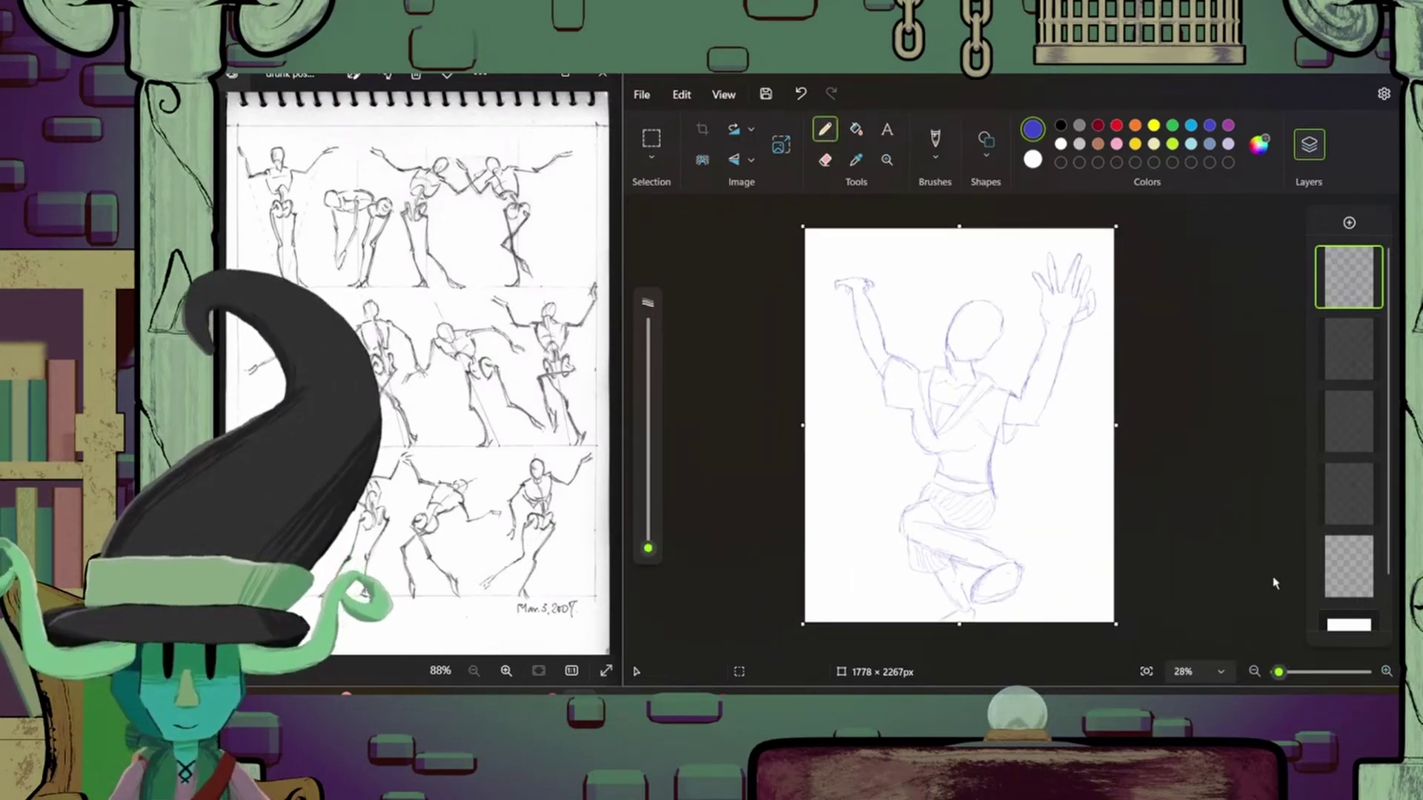
- Trace the V-shaped collar, neck and chest in green on a new top layer, hiding the indigo layer to compare
scroll(1053, 417, up, 2)
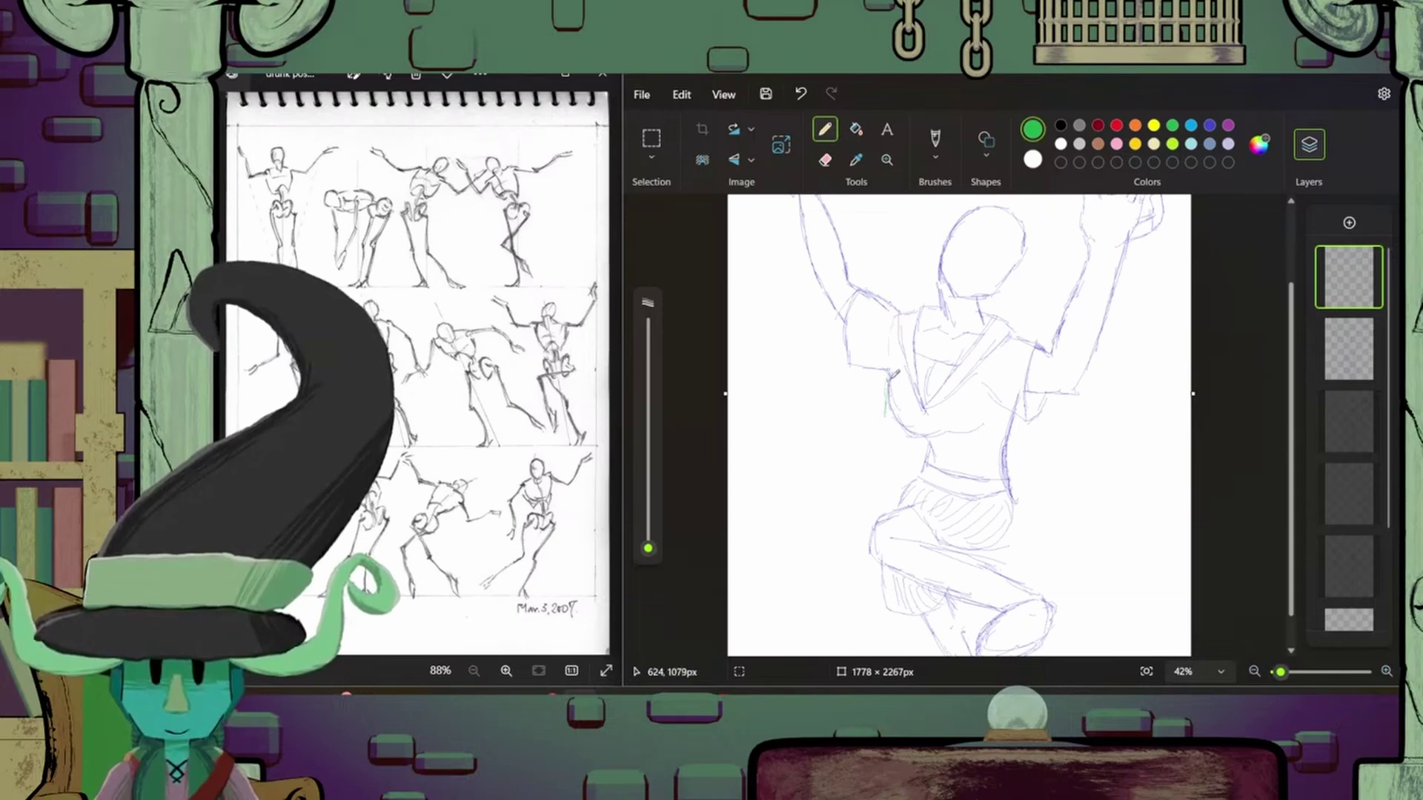
drag(919, 311, 925, 407)
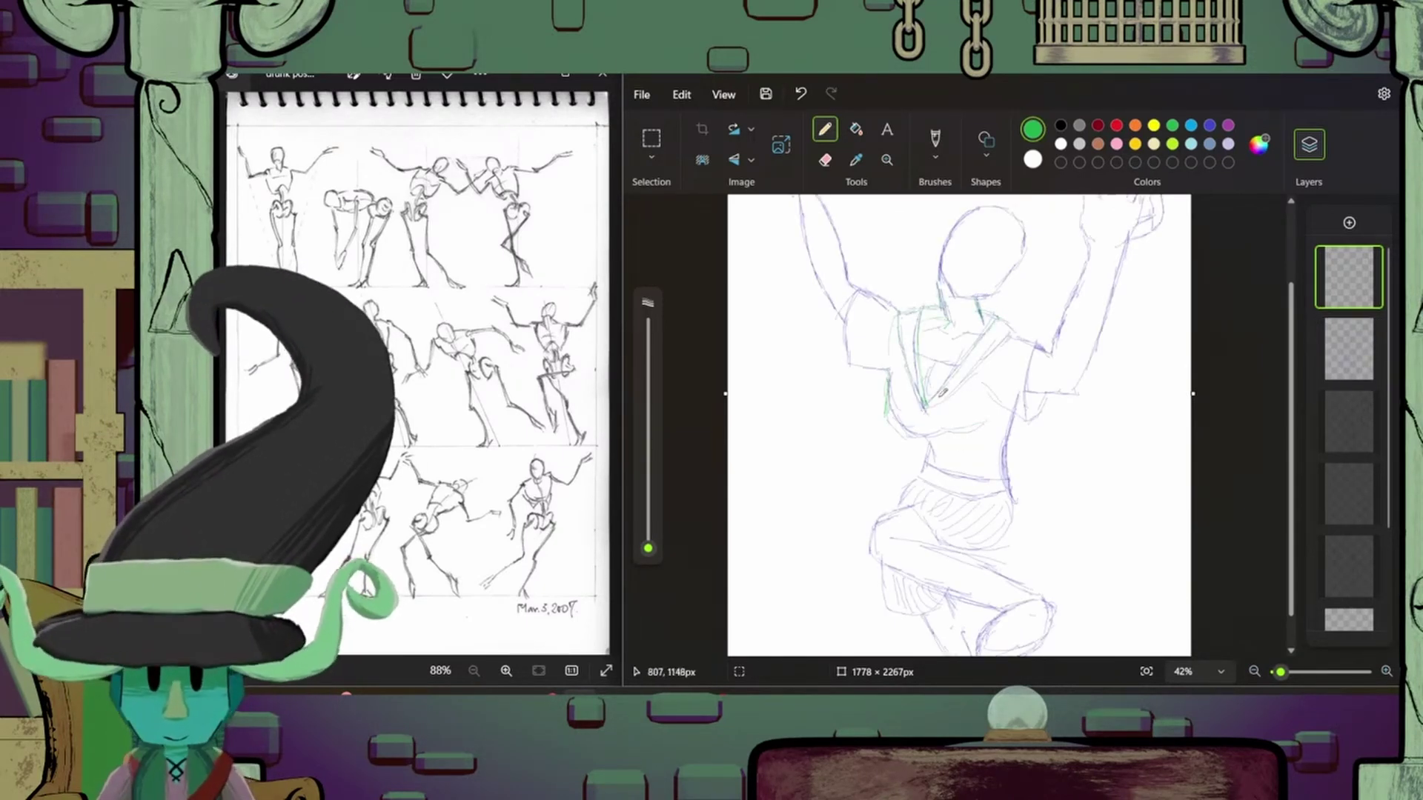
scroll(998, 350, up, 1)
click(1349, 349)
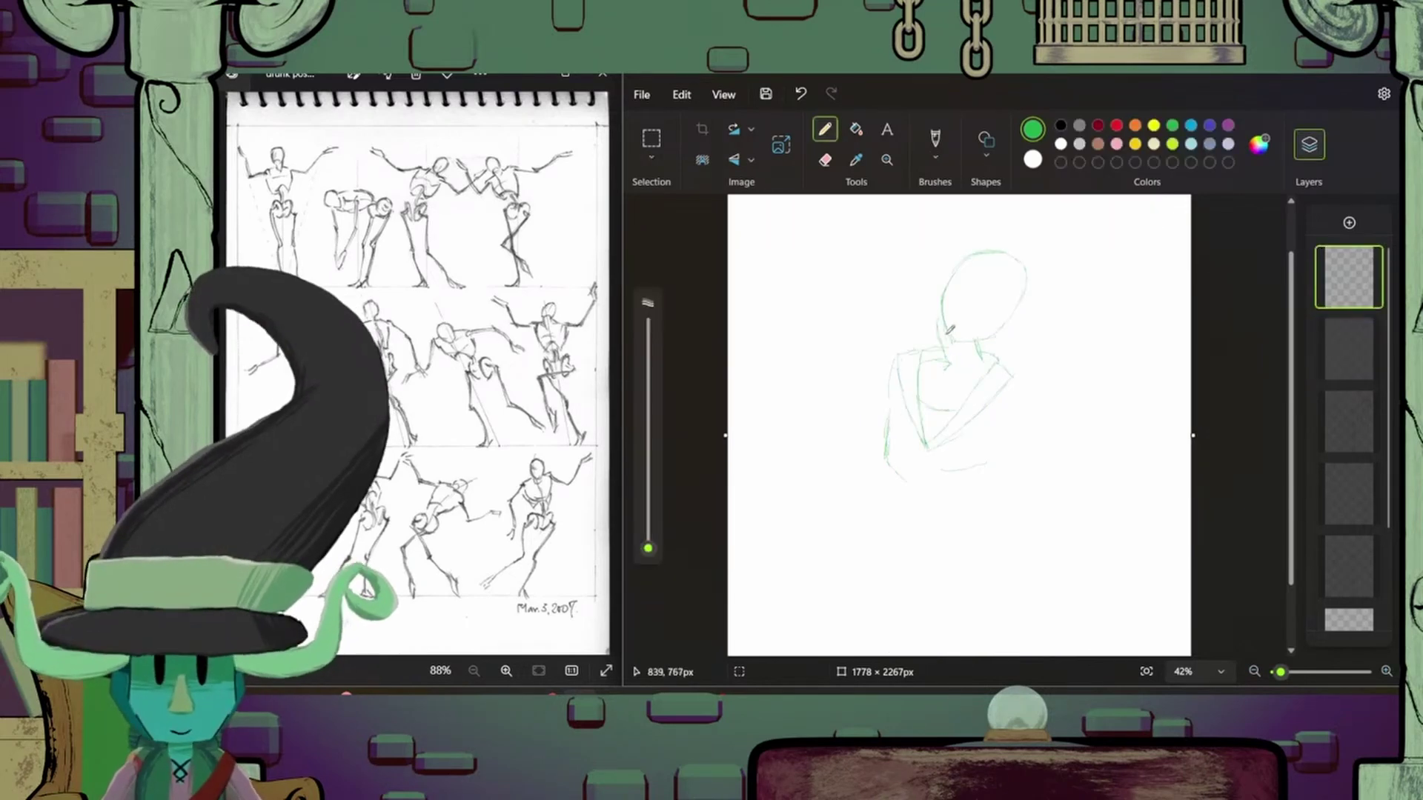
- Redraw the head outline in green, larger than the indigo one, toggling the indigo layer to compare
click(825, 159)
click(1367, 334)
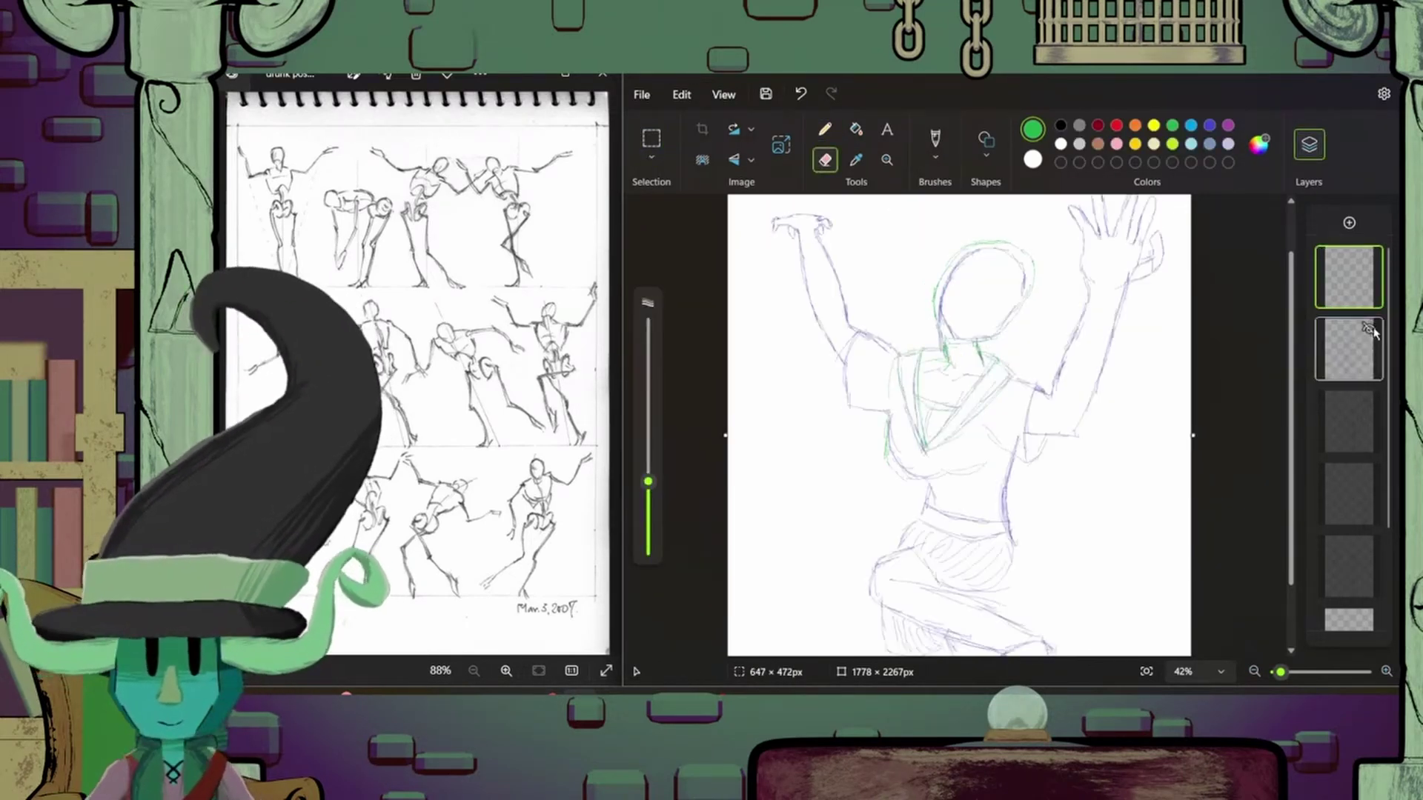
key(ctrl+z)
click(1367, 334)
click(1367, 334)
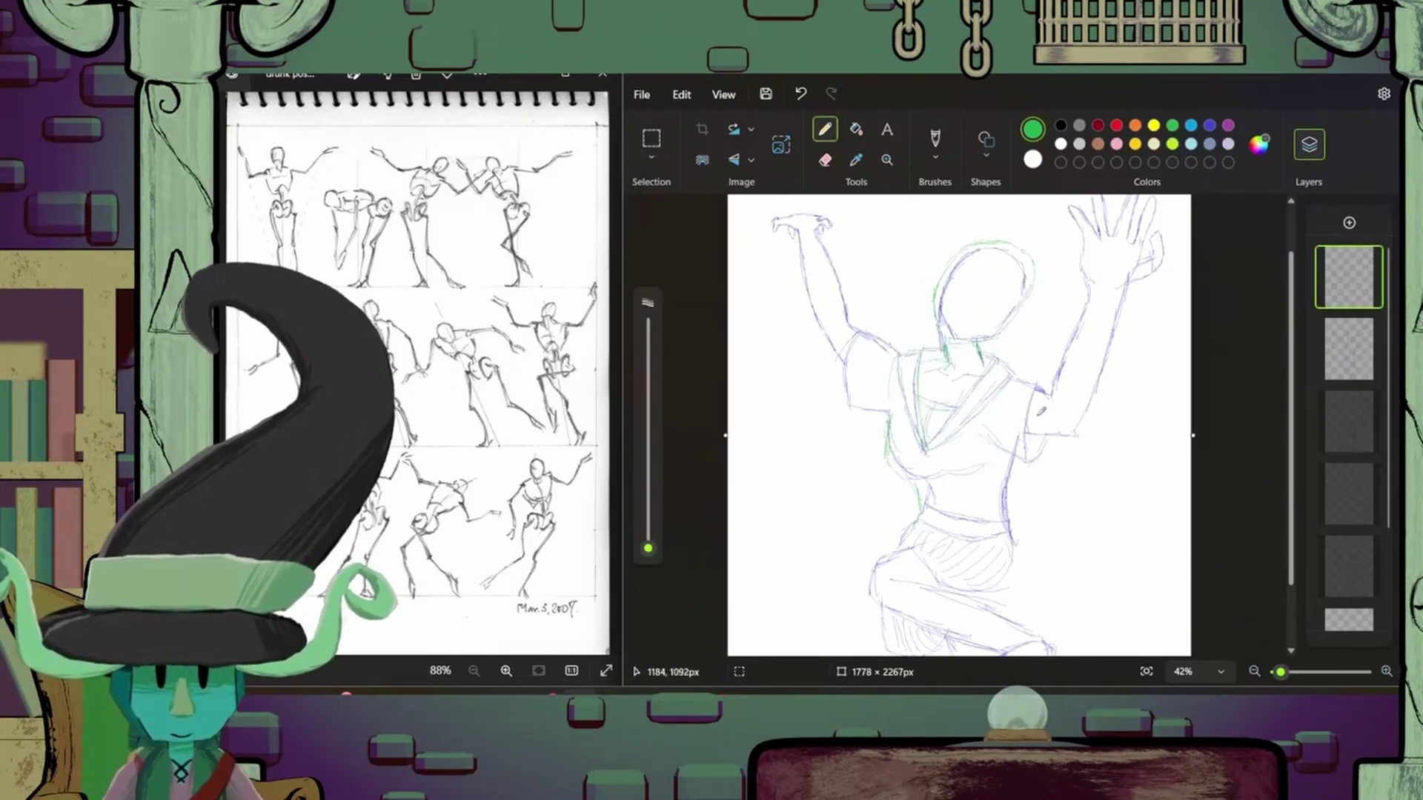
- Outline the waist and the larger arm's sleeve in green, reworking strokes as needed
key(ctrl+z)
key(ctrl+y)
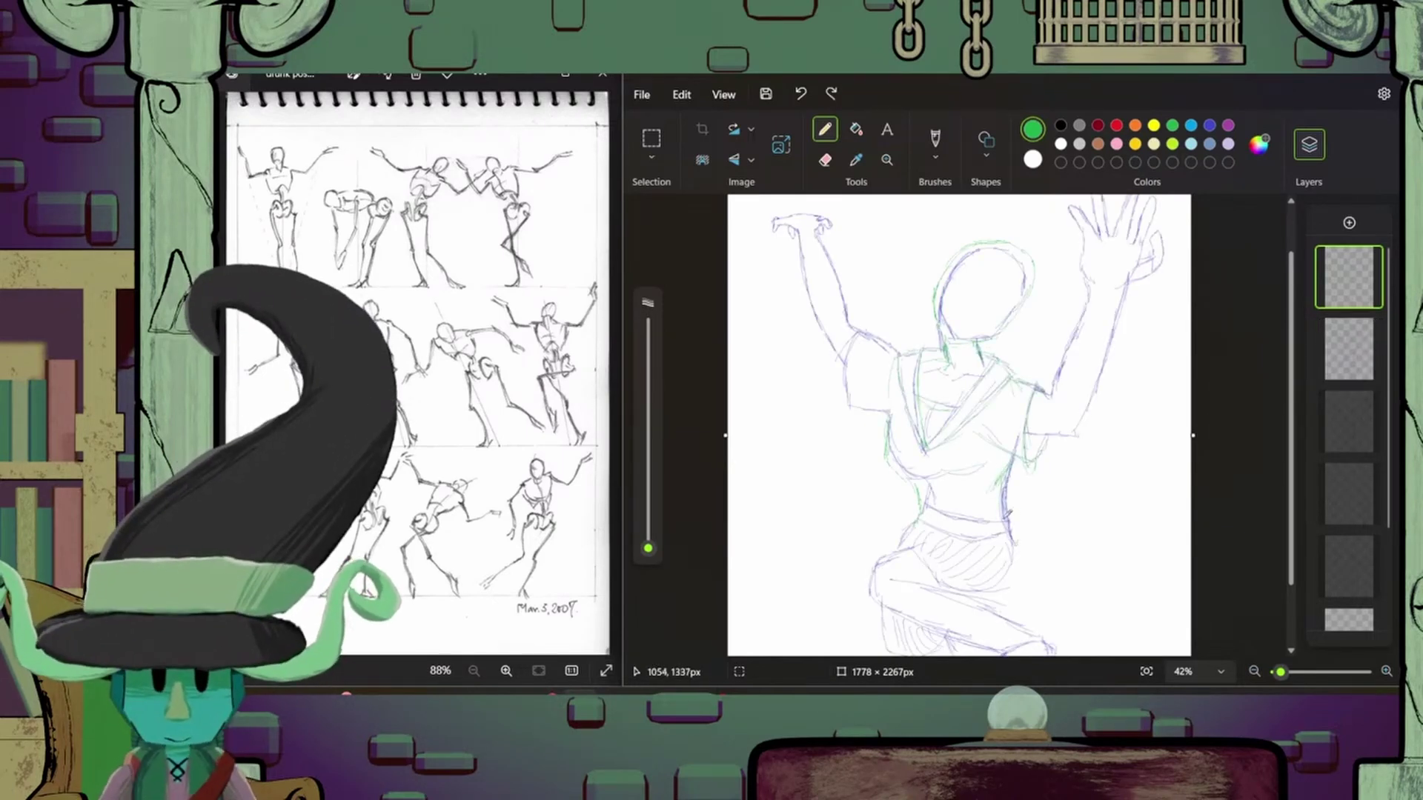
key(ctrl+z)
click(1371, 324)
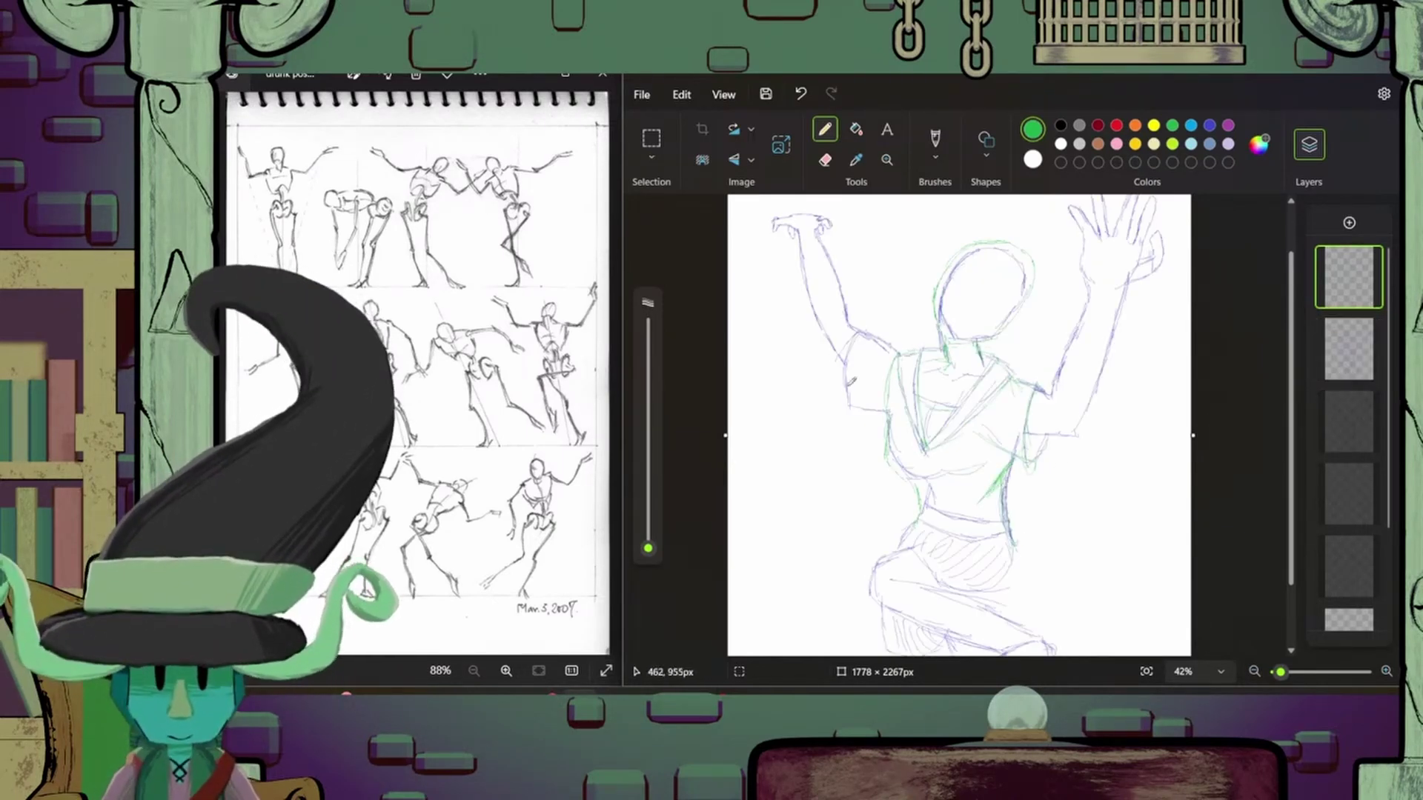
- Draw the thinner arm's pleated sleeve and outline both raised arms in green, toggling the indigo layer to compare
key(ctrl+z)
click(1370, 326)
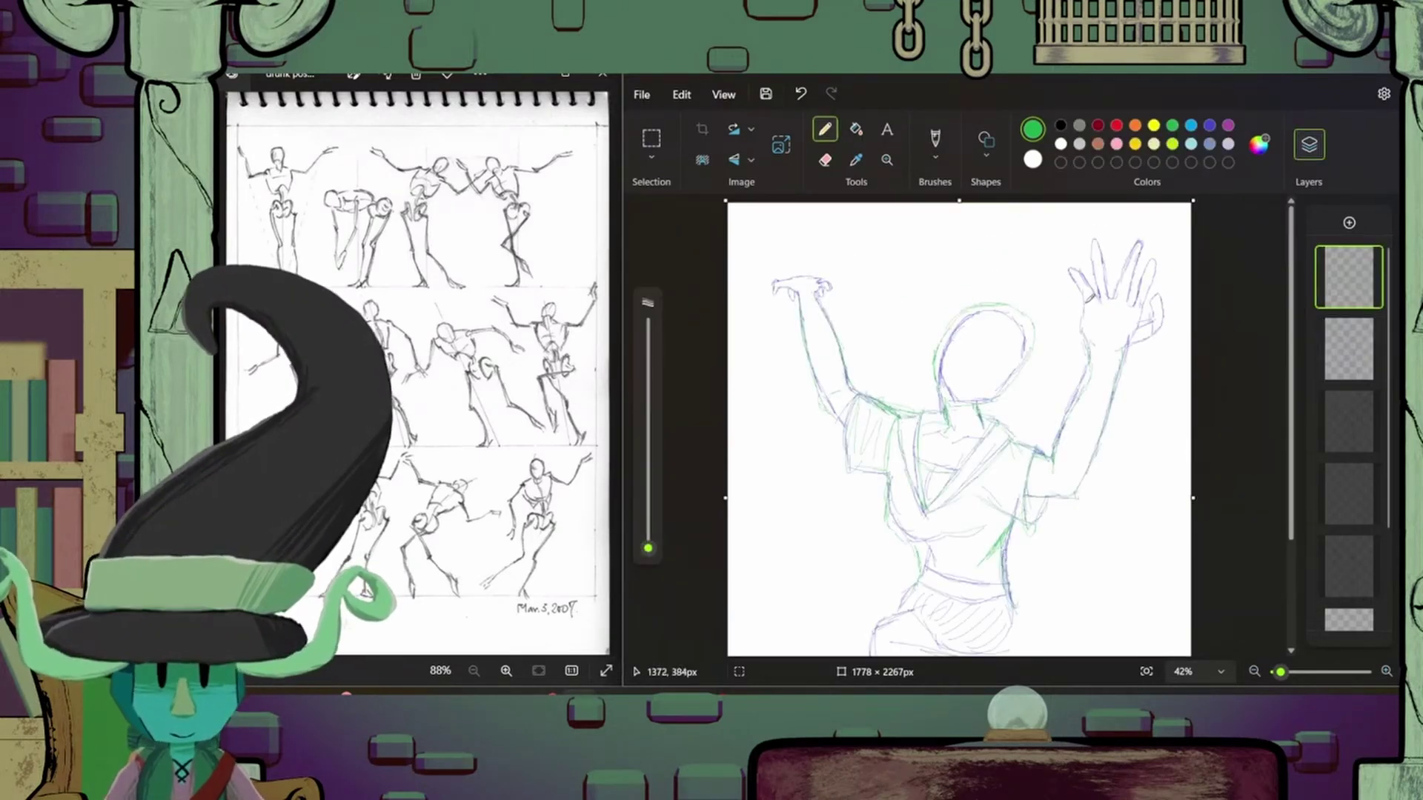
click(1369, 329)
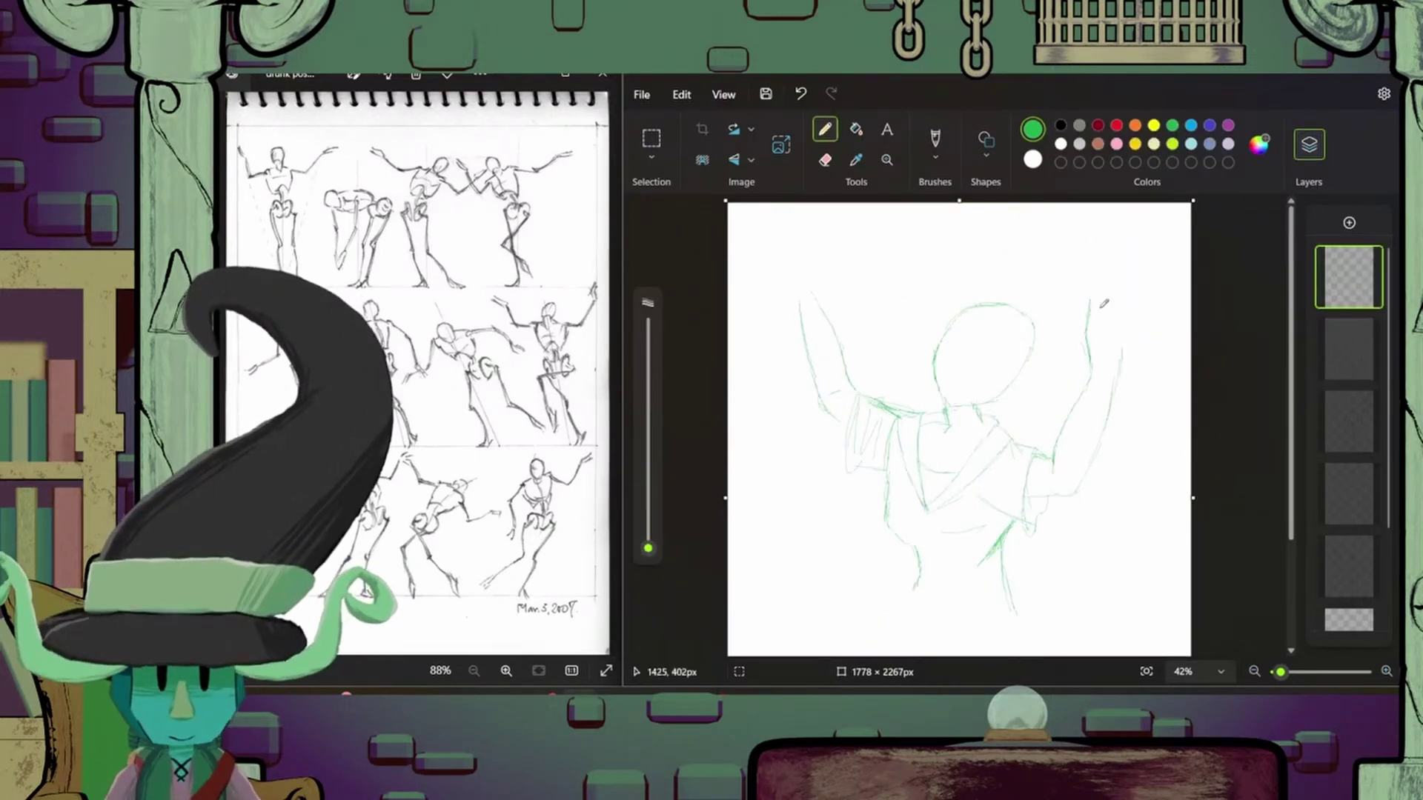
click(1369, 328)
click(1369, 328)
click(1370, 328)
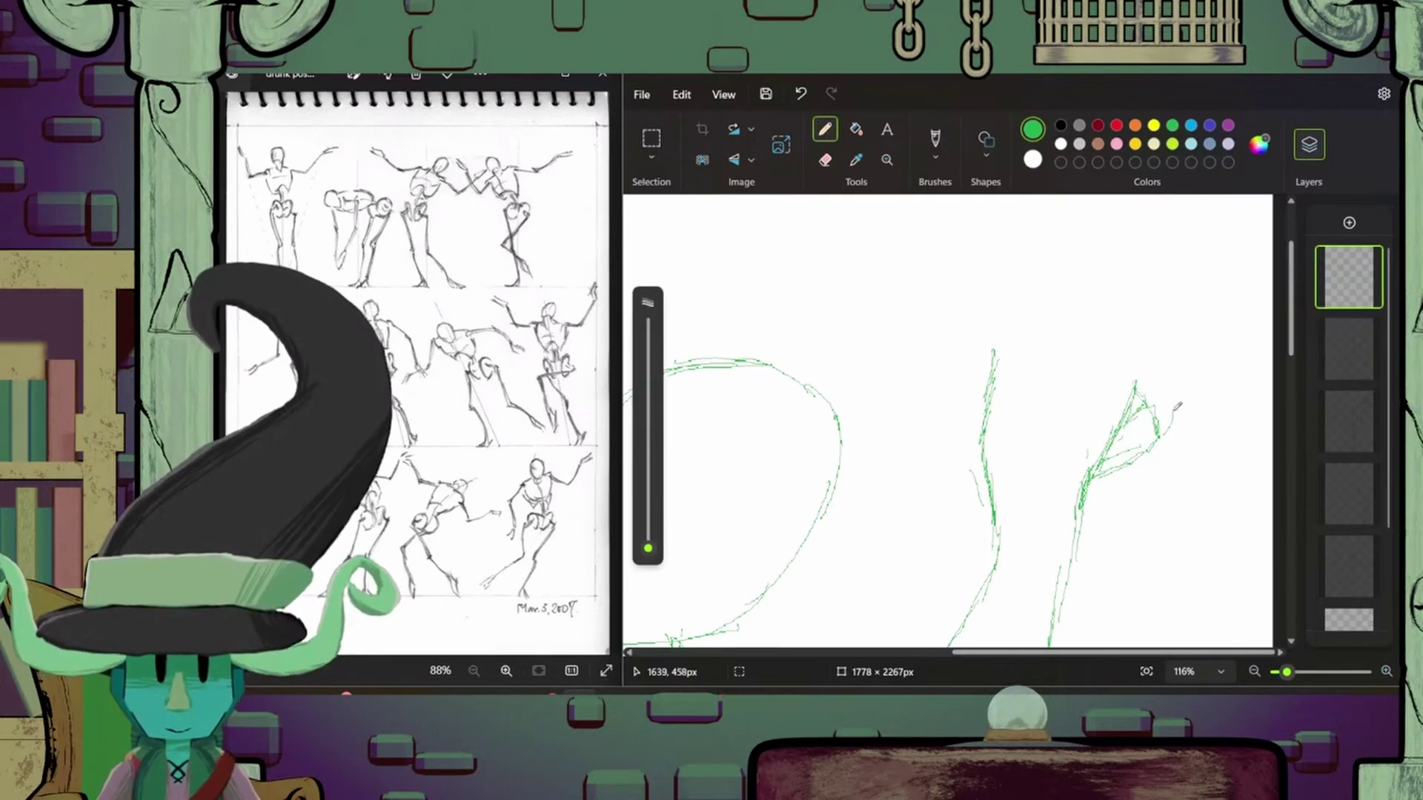
- Draw the open hand's palm and spread fingers on the larger raised arm in green, undoing and repeating unsatisfactory strokes
mouse_move(1281, 672)
mouse_down()
mouse_move(1265, 678)
mouse_move(1281, 672)
mouse_up()
key(ctrl+z)
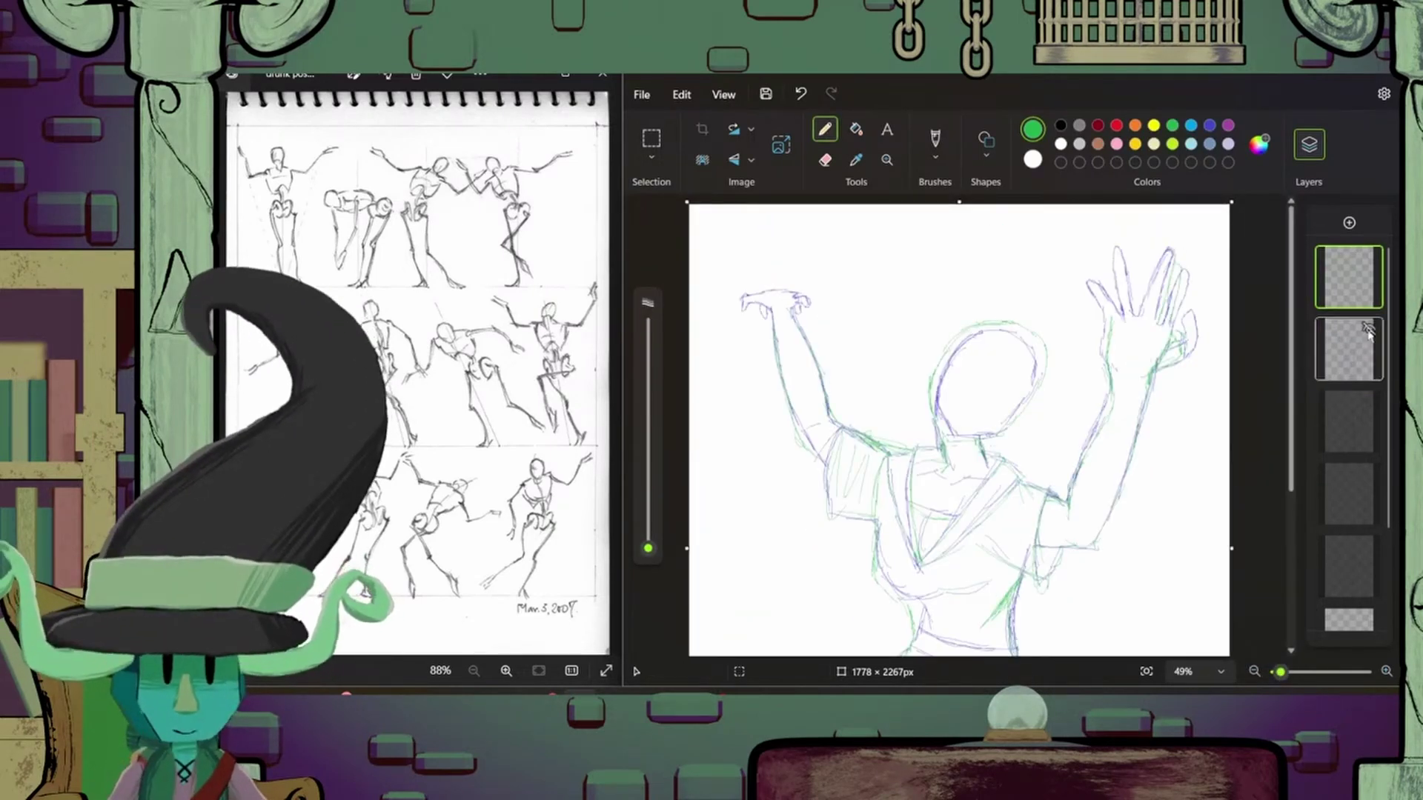
key(ctrl+y)
mouse_move(1167, 255)
mouse_down()
mouse_move(1150, 319)
mouse_move(1122, 320)
mouse_move(1096, 282)
mouse_move(1115, 291)
mouse_move(1099, 273)
mouse_move(1110, 363)
mouse_up()
key(ctrl+z)
key(ctrl+y)
mouse_move(1112, 248)
mouse_down()
mouse_move(1125, 318)
mouse_move(1179, 300)
mouse_up()
key(ctrl+z)
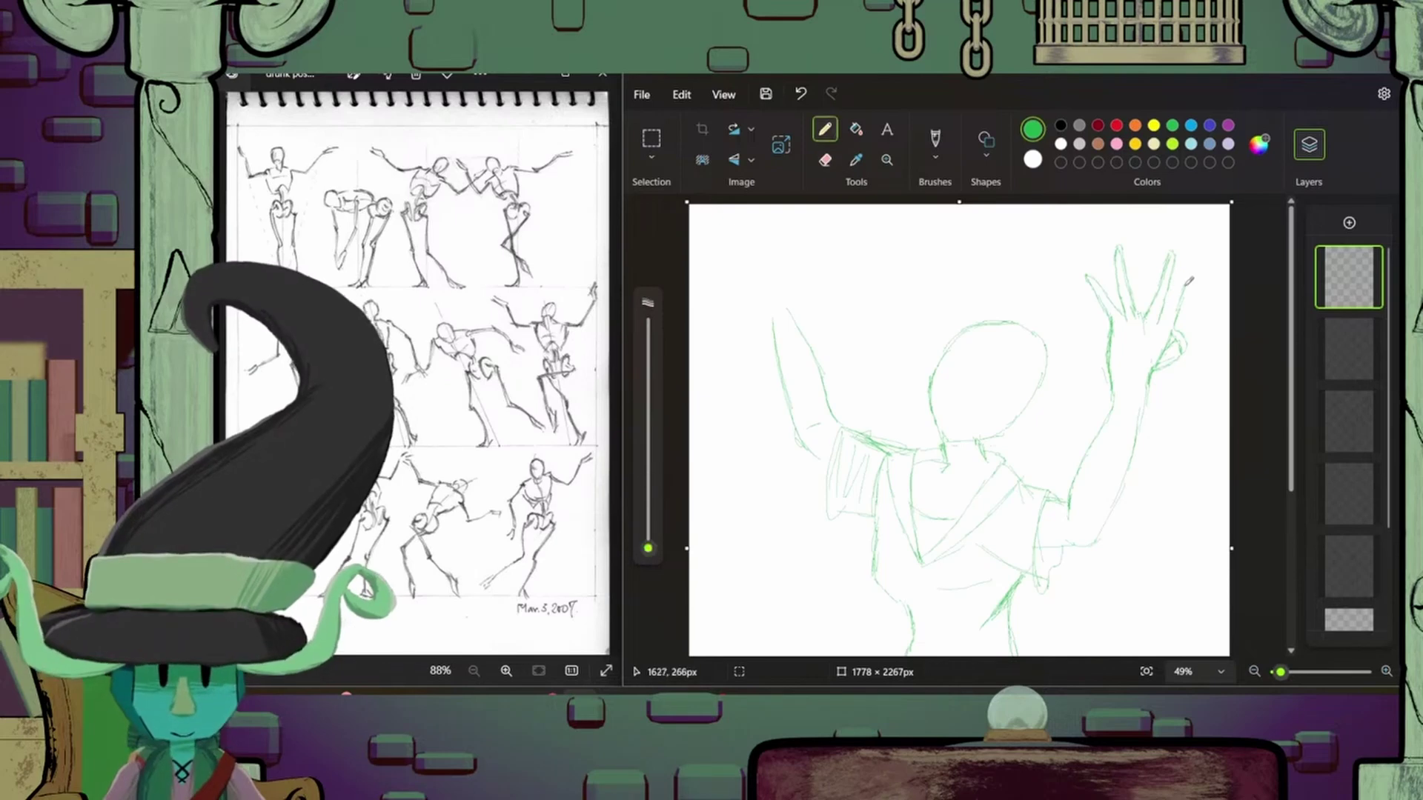
- Erase and redraw the thumb of the open hand in green
key(e)
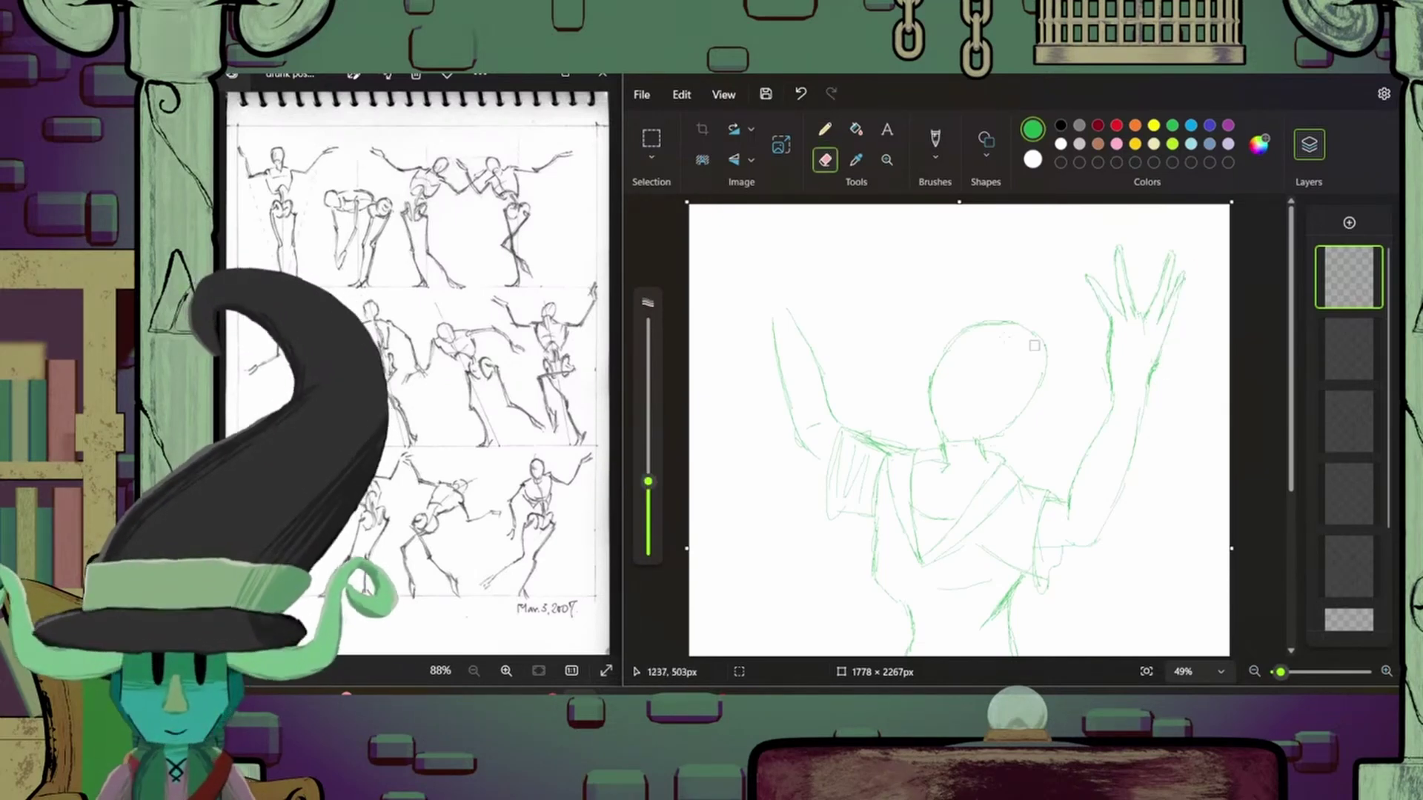
key(p)
drag(1177, 319, 1173, 354)
key(e)
key(p)
key(e)
key(p)
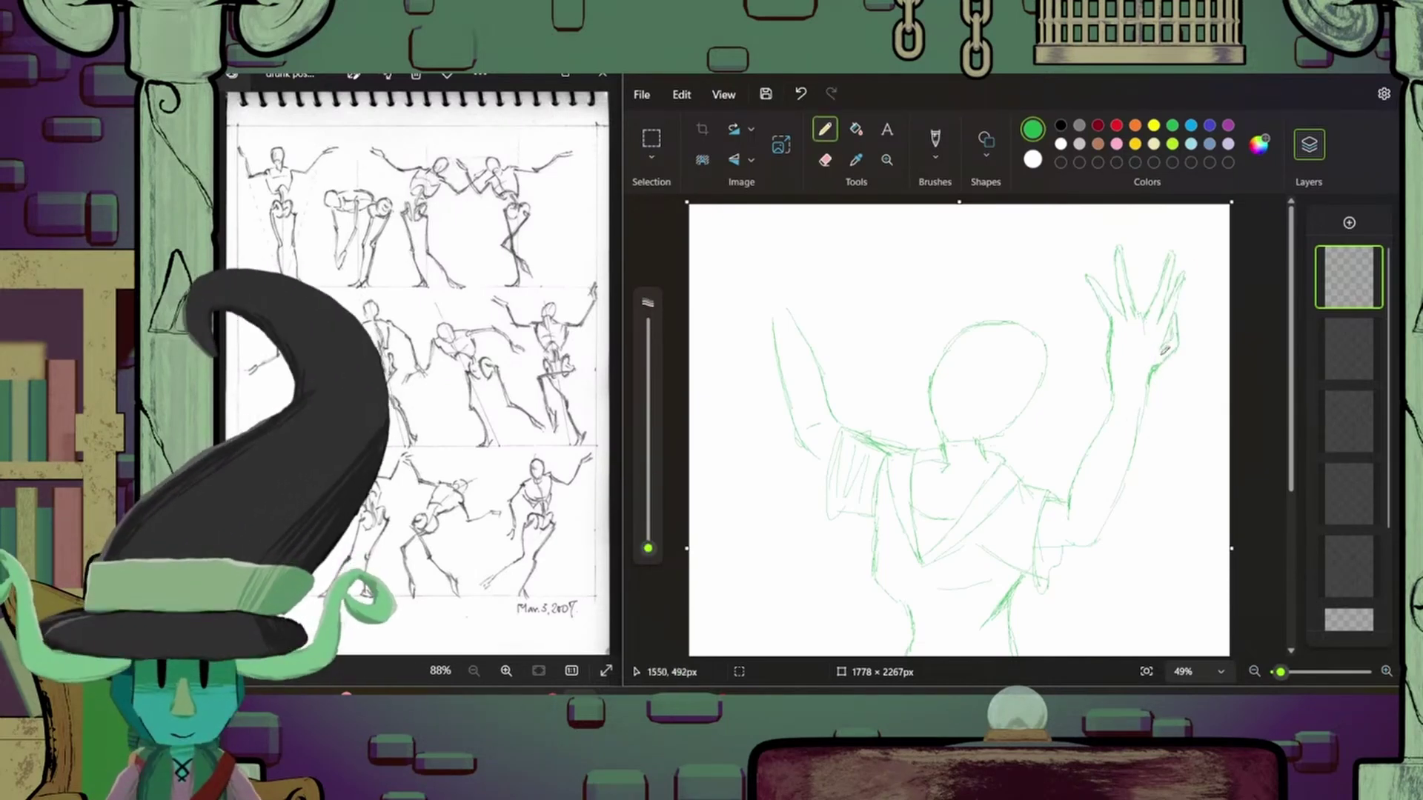
- Clean up the open hand's lines, select the whole hand and shrink it slightly
scroll(1274, 654, down, 2)
key(e)
key(p)
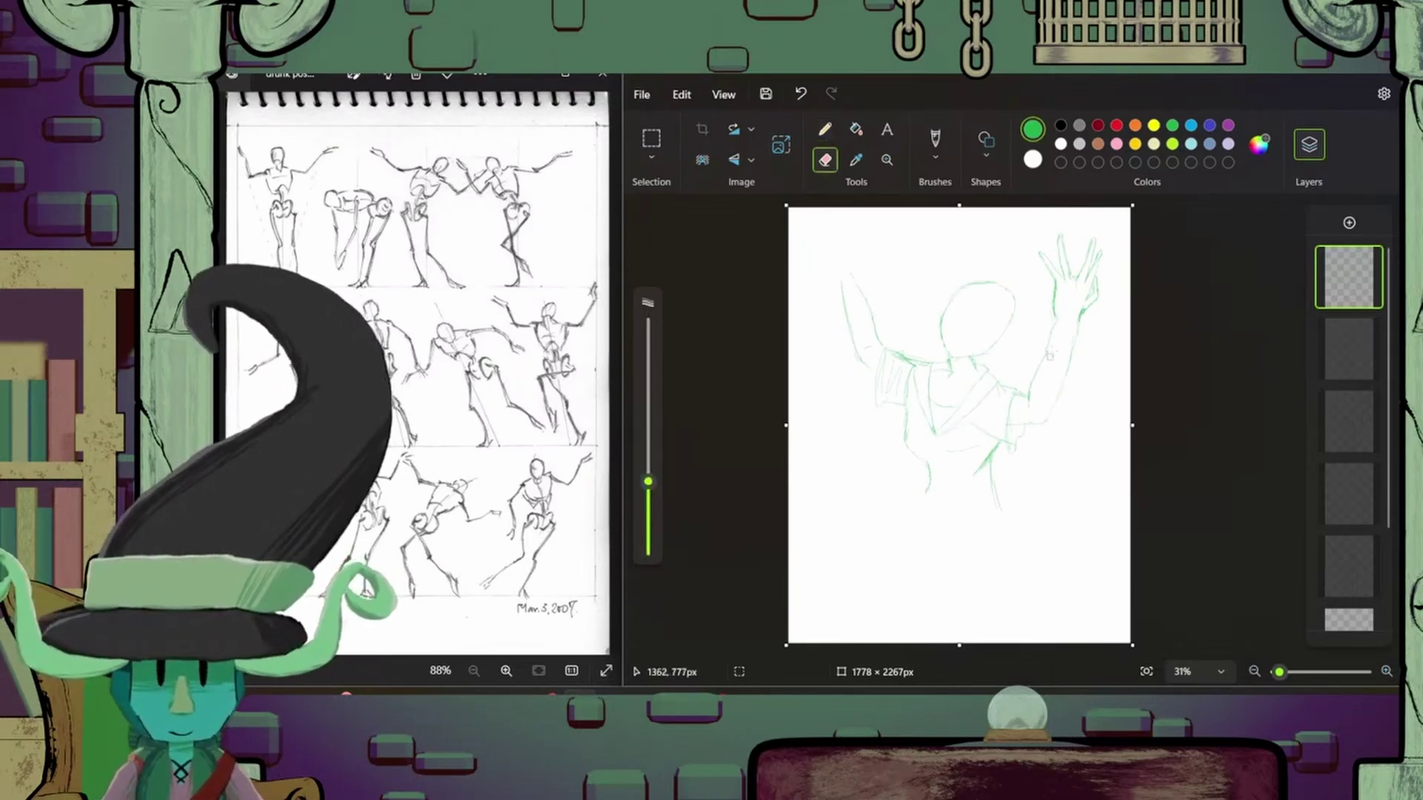
key(s)
drag(1030, 224, 1109, 329)
key(p)
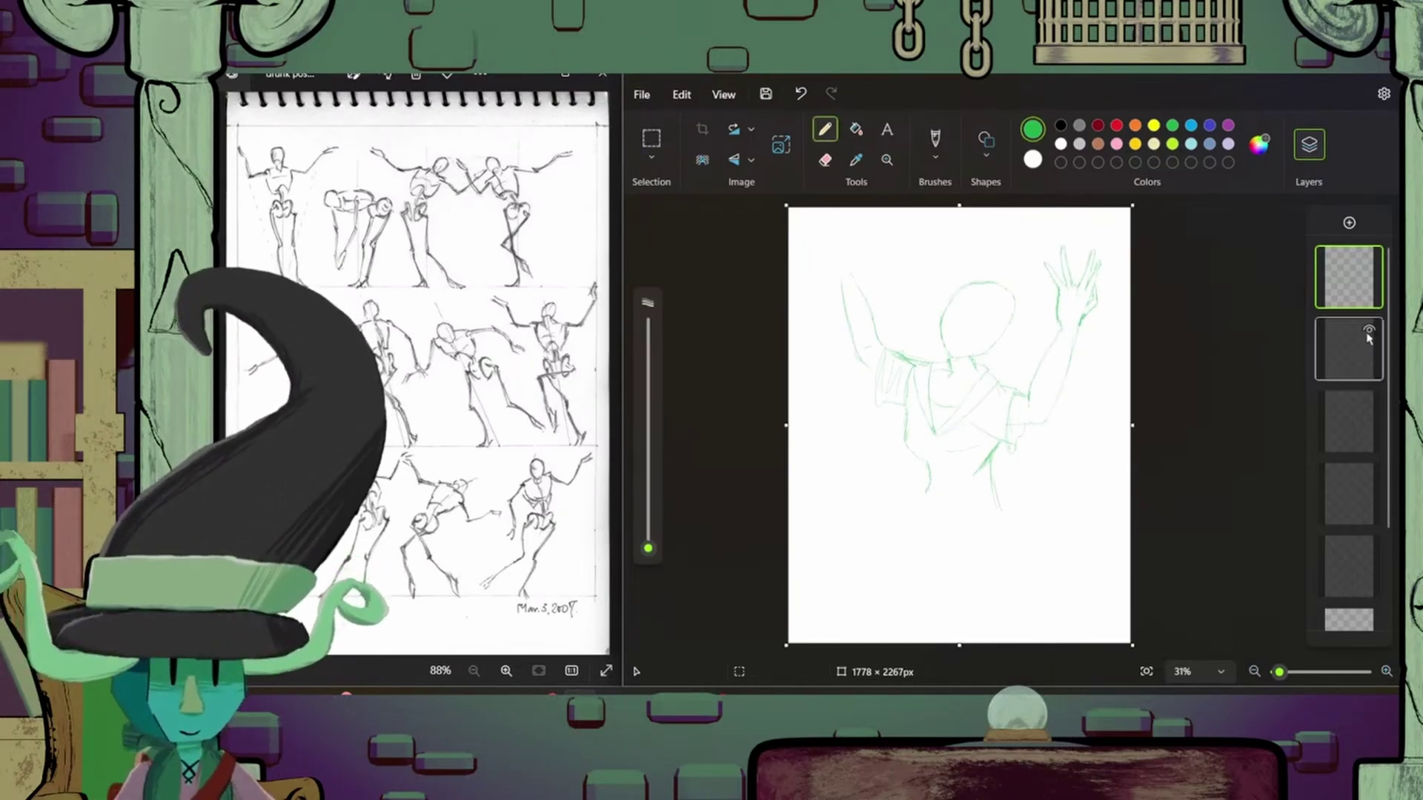
- Draw the bent hand on the thinner raised arm in green over the indigo guide
scroll(904, 291, up, 1)
scroll(904, 291, up, 2)
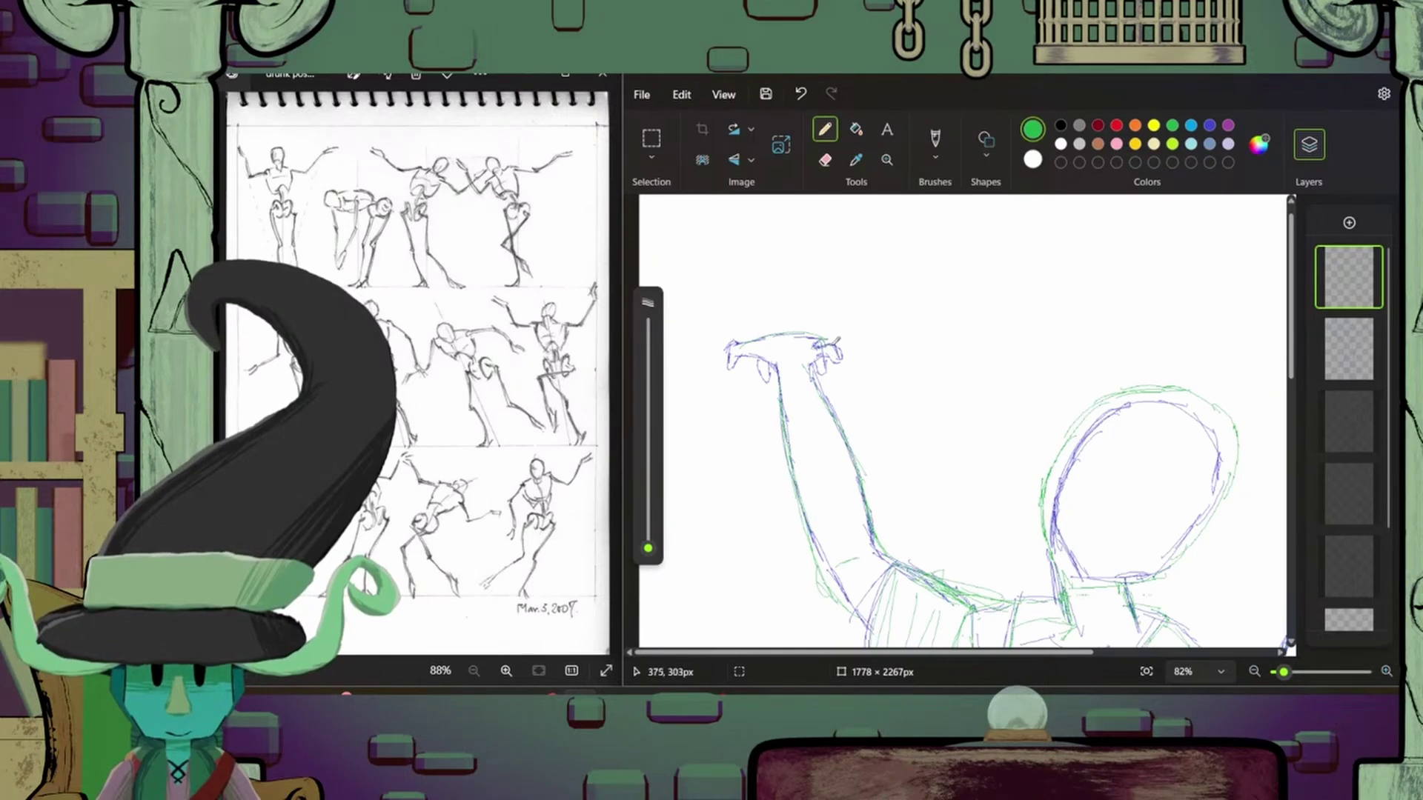
drag(738, 360, 763, 377)
mouse_move(823, 360)
mouse_down()
mouse_move(834, 369)
mouse_move(787, 379)
mouse_move(767, 357)
mouse_up()
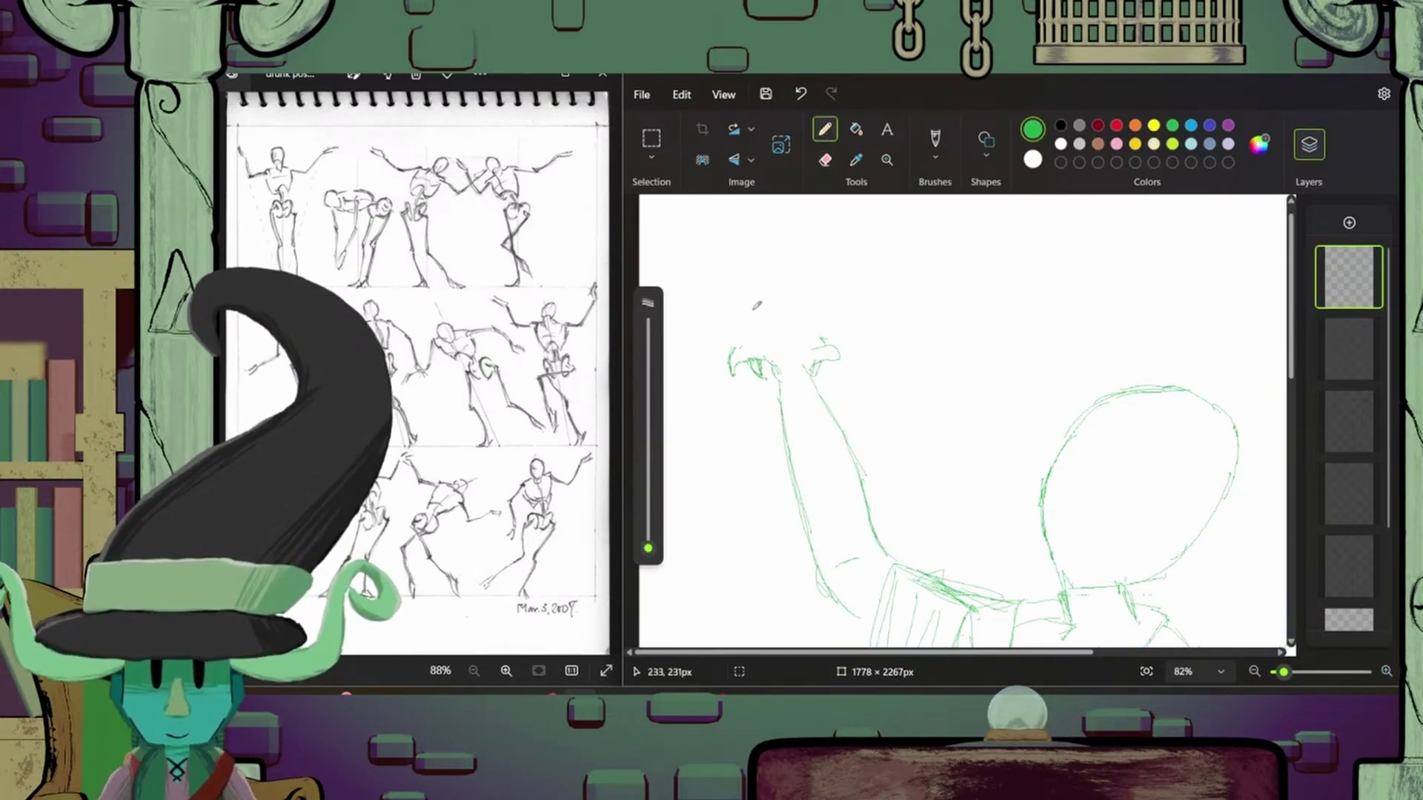
scroll(801, 639, down, 5)
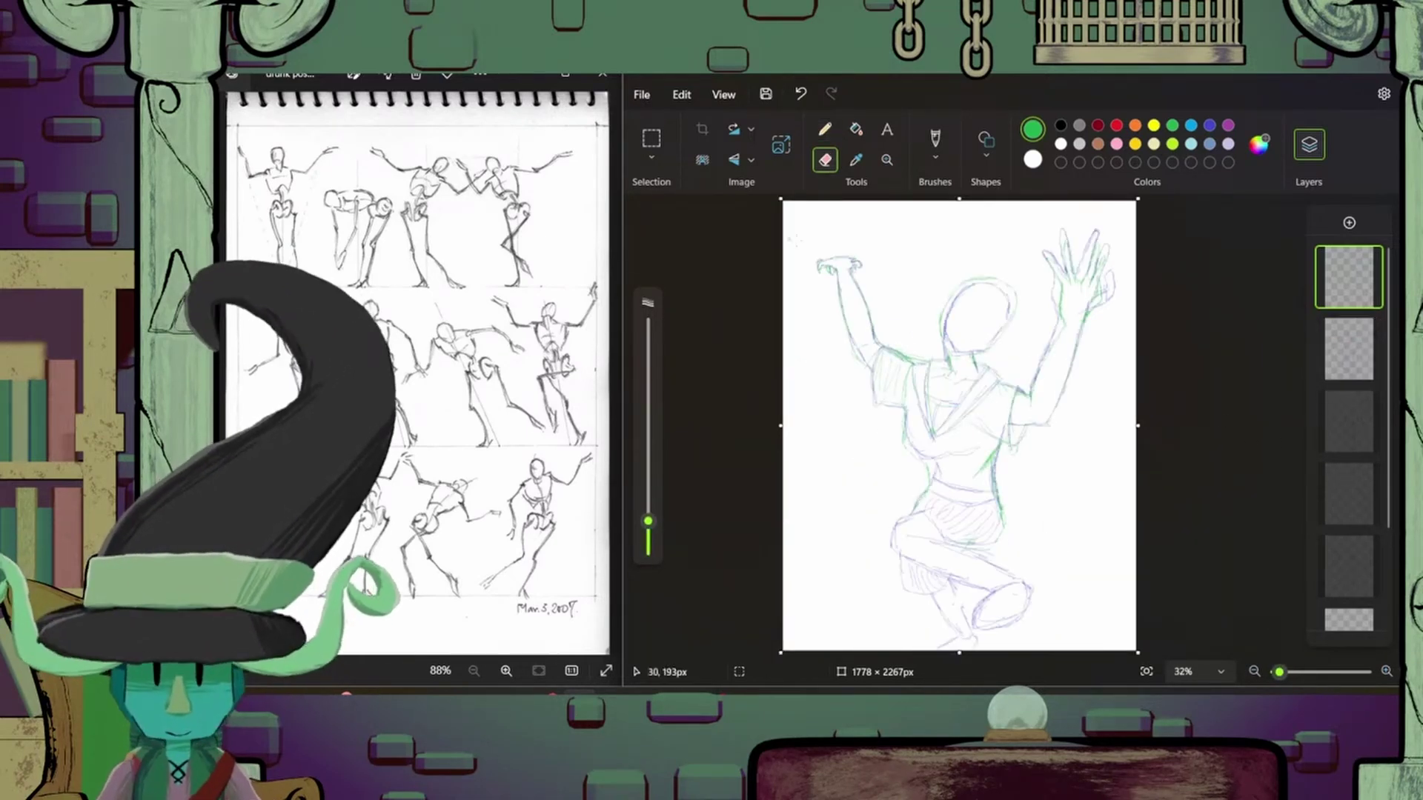
- Outline the skirt, folded leg, lower legs and feet in green, cleaning up overlapping lines
drag(907, 580, 901, 533)
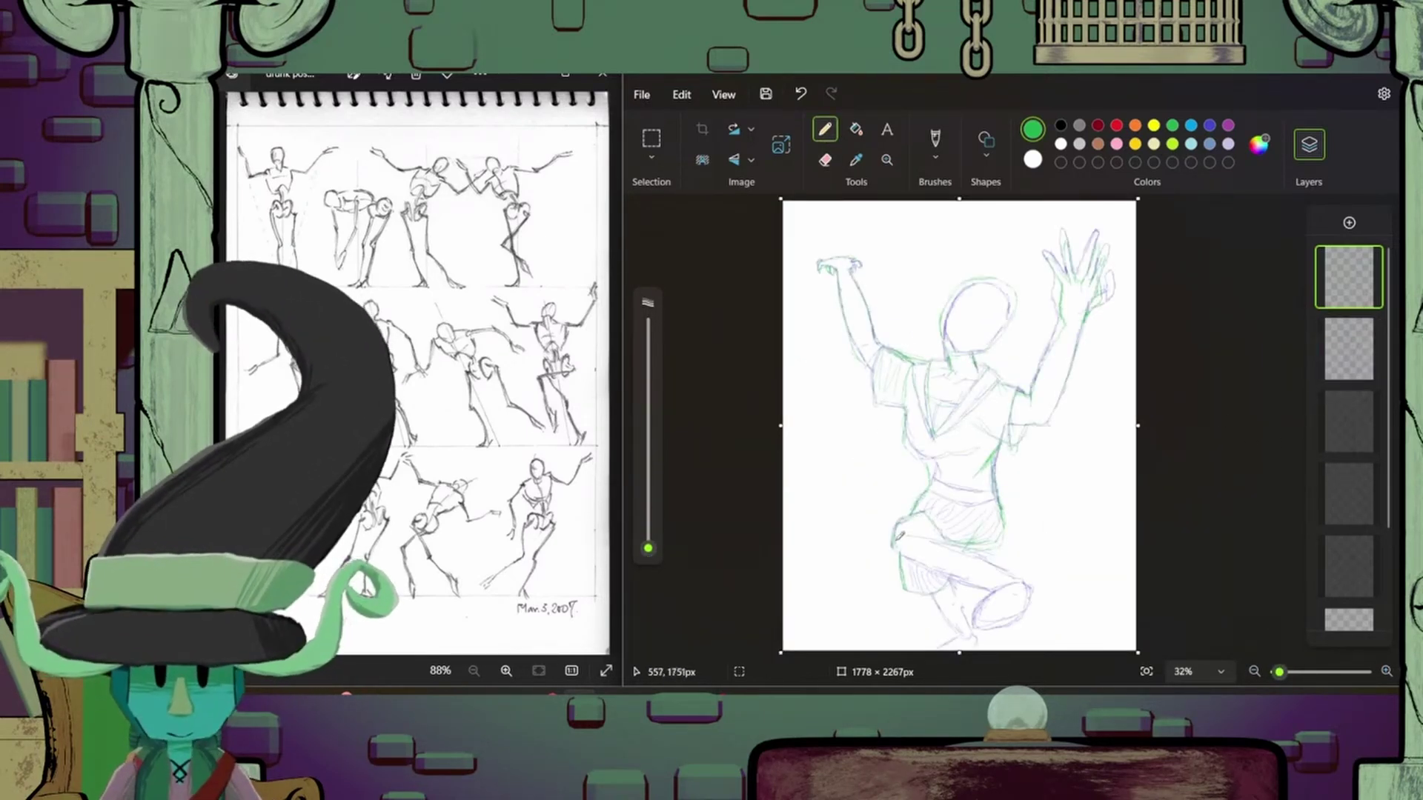
mouse_move(956, 597)
mouse_down()
mouse_move(930, 630)
mouse_move(960, 633)
mouse_up()
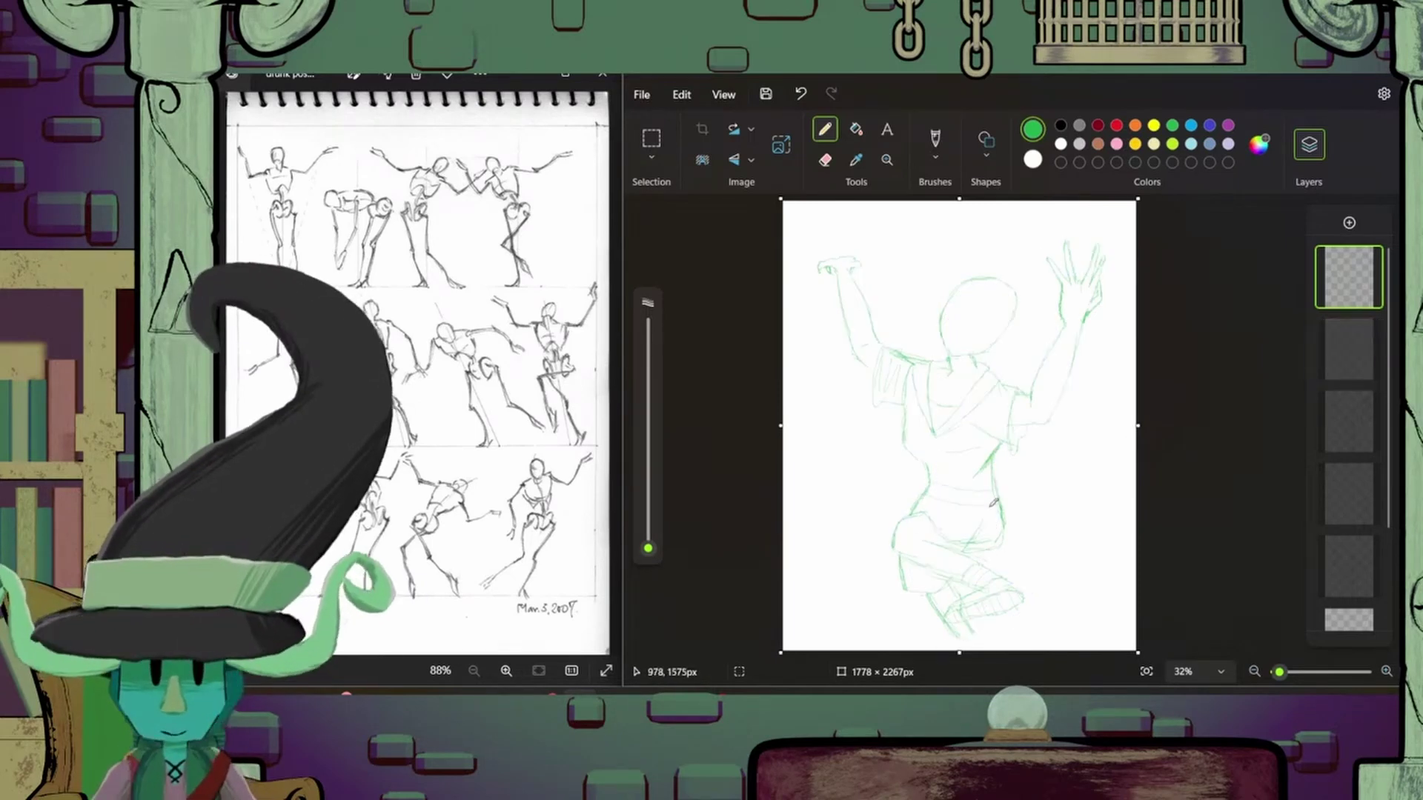
ctrl+scroll(956, 531, up, 3)
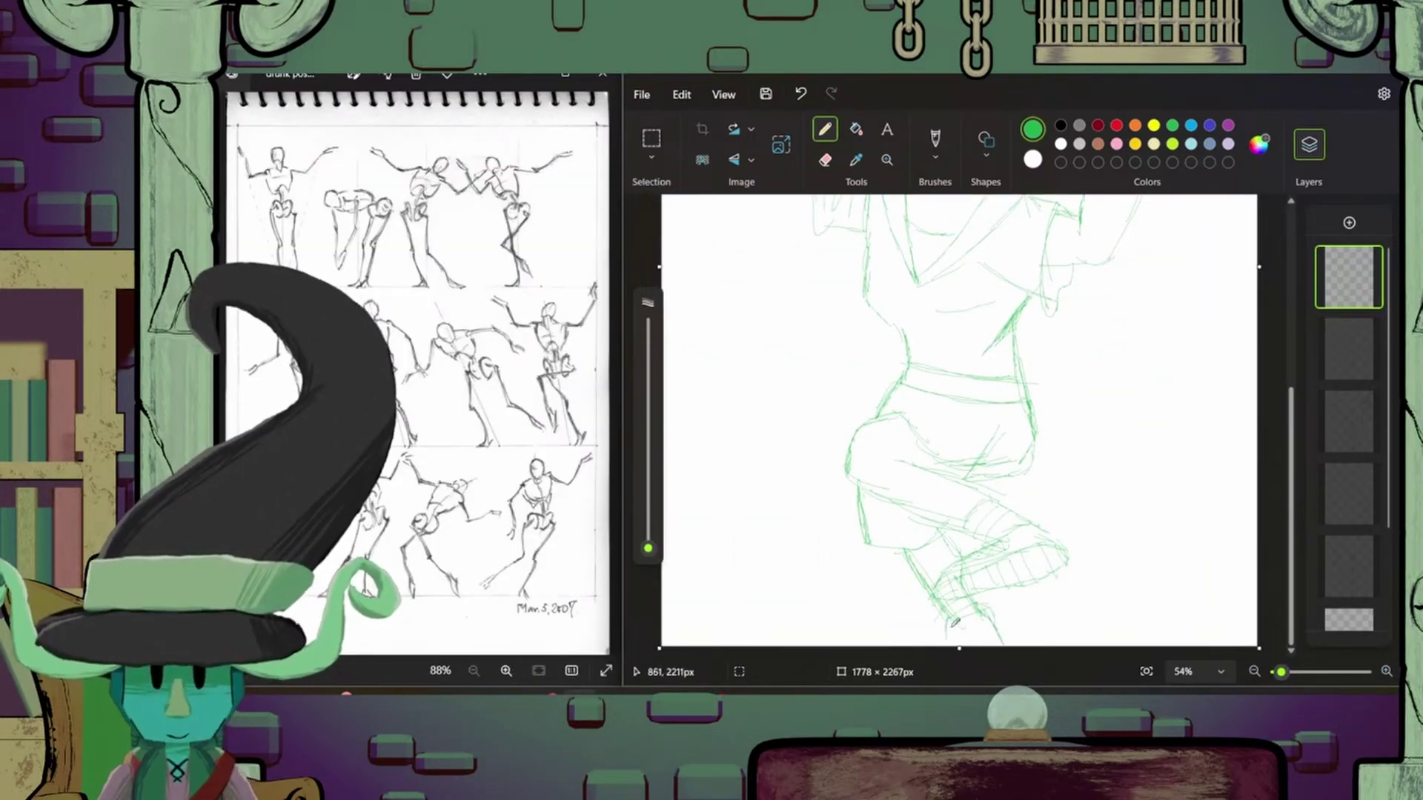
ctrl+scroll(960, 593, down, 5)
ctrl+scroll(960, 593, up, 2)
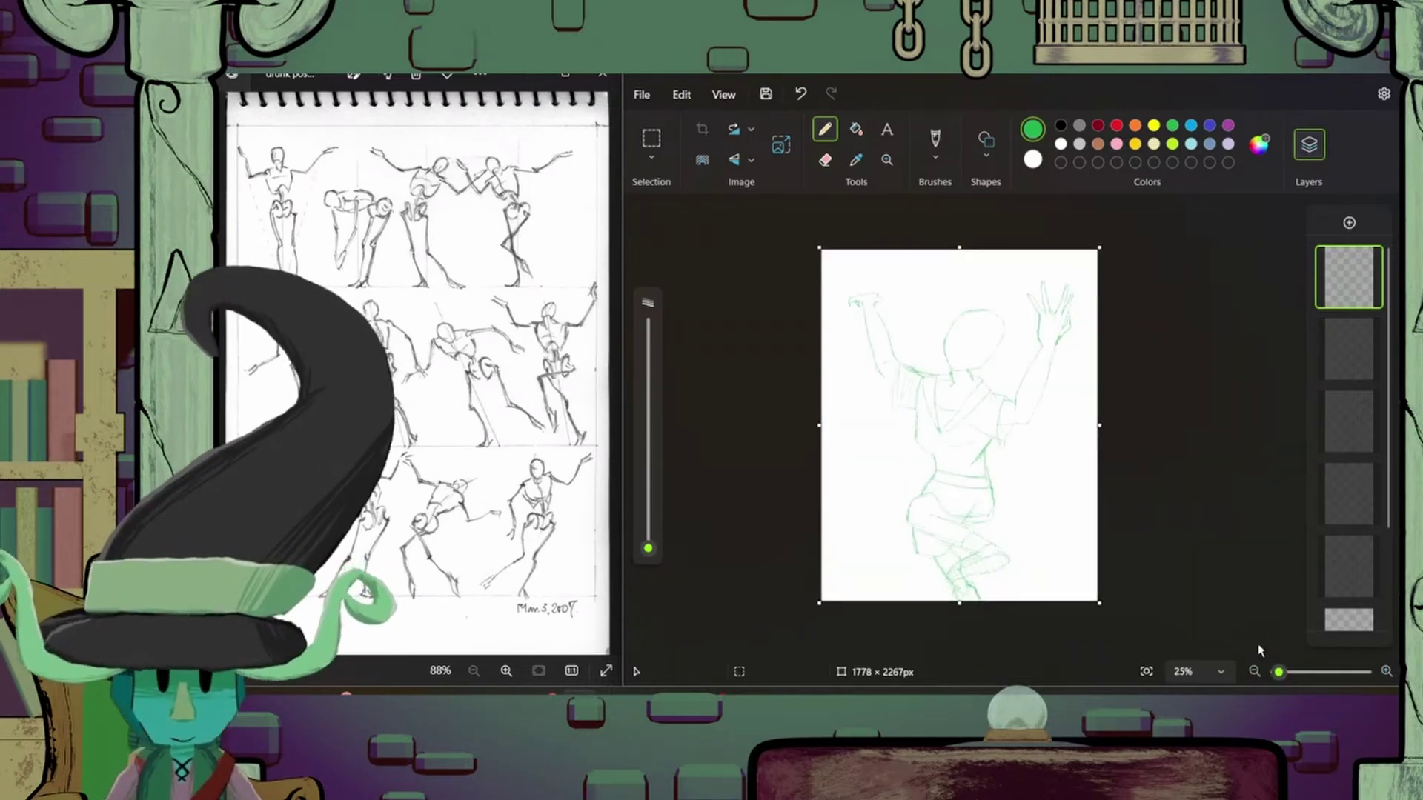
ctrl+scroll(979, 604, up, 1)
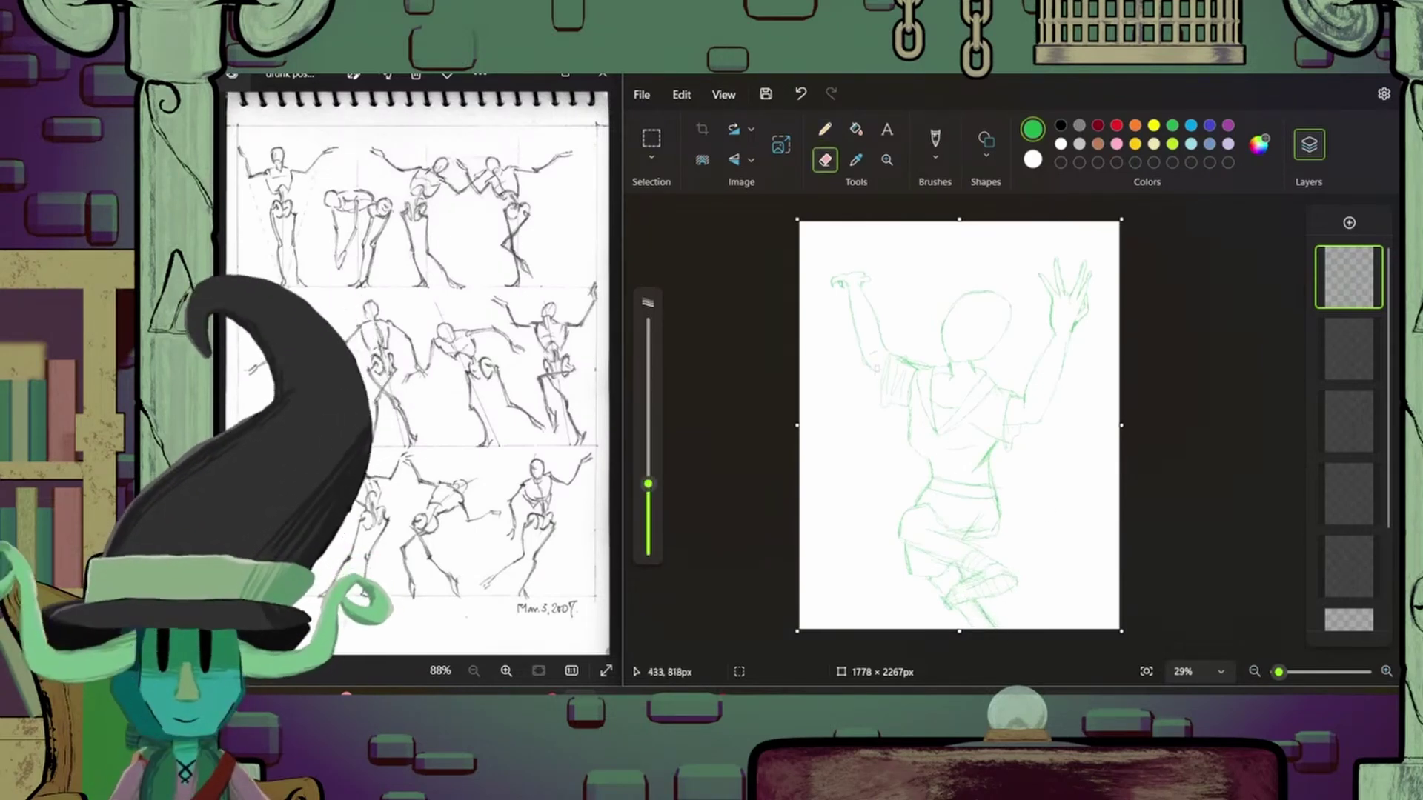
- Sketch the hairline on the green head using the face portrait as reference
ctrl+scroll(958, 264, up, 2)
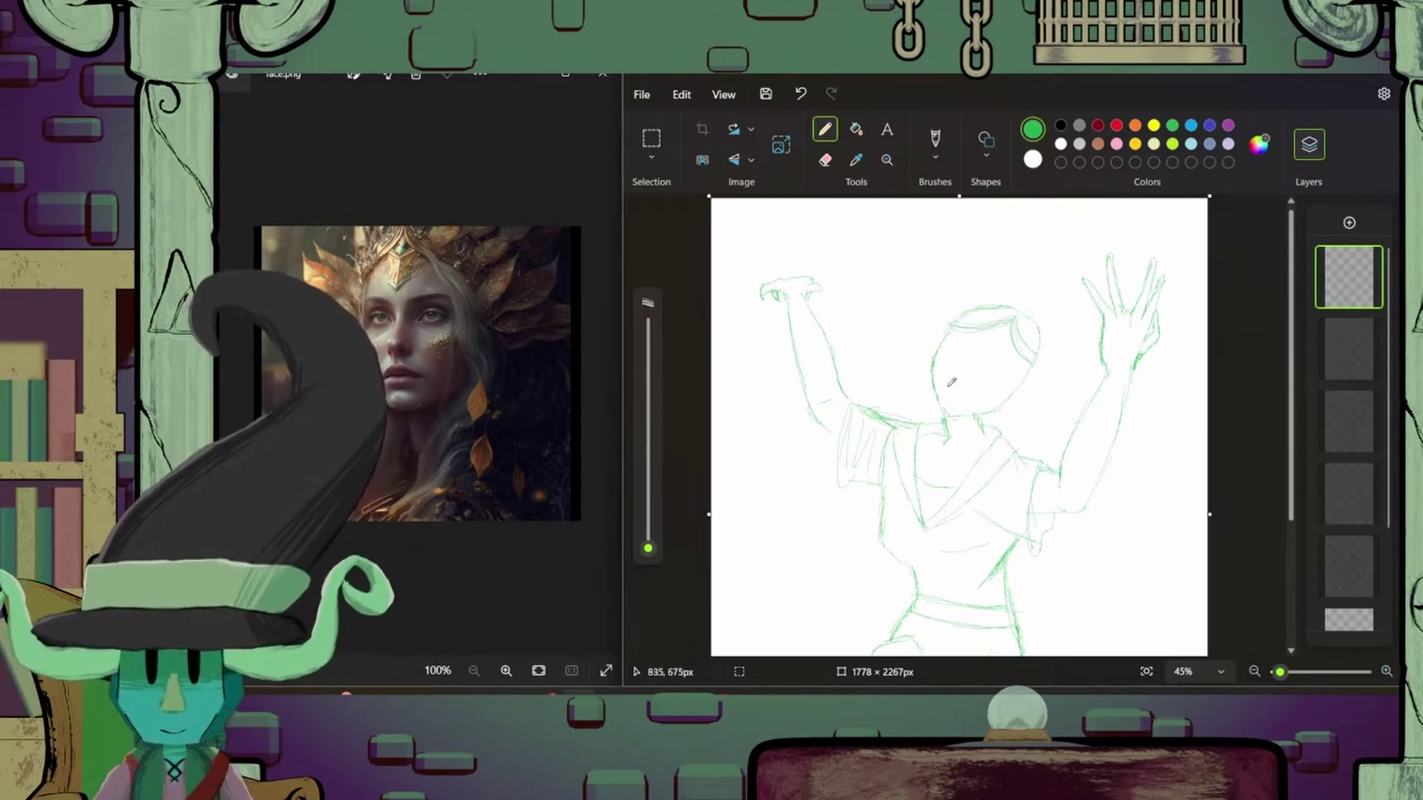
ctrl+scroll(966, 348, up, 4)
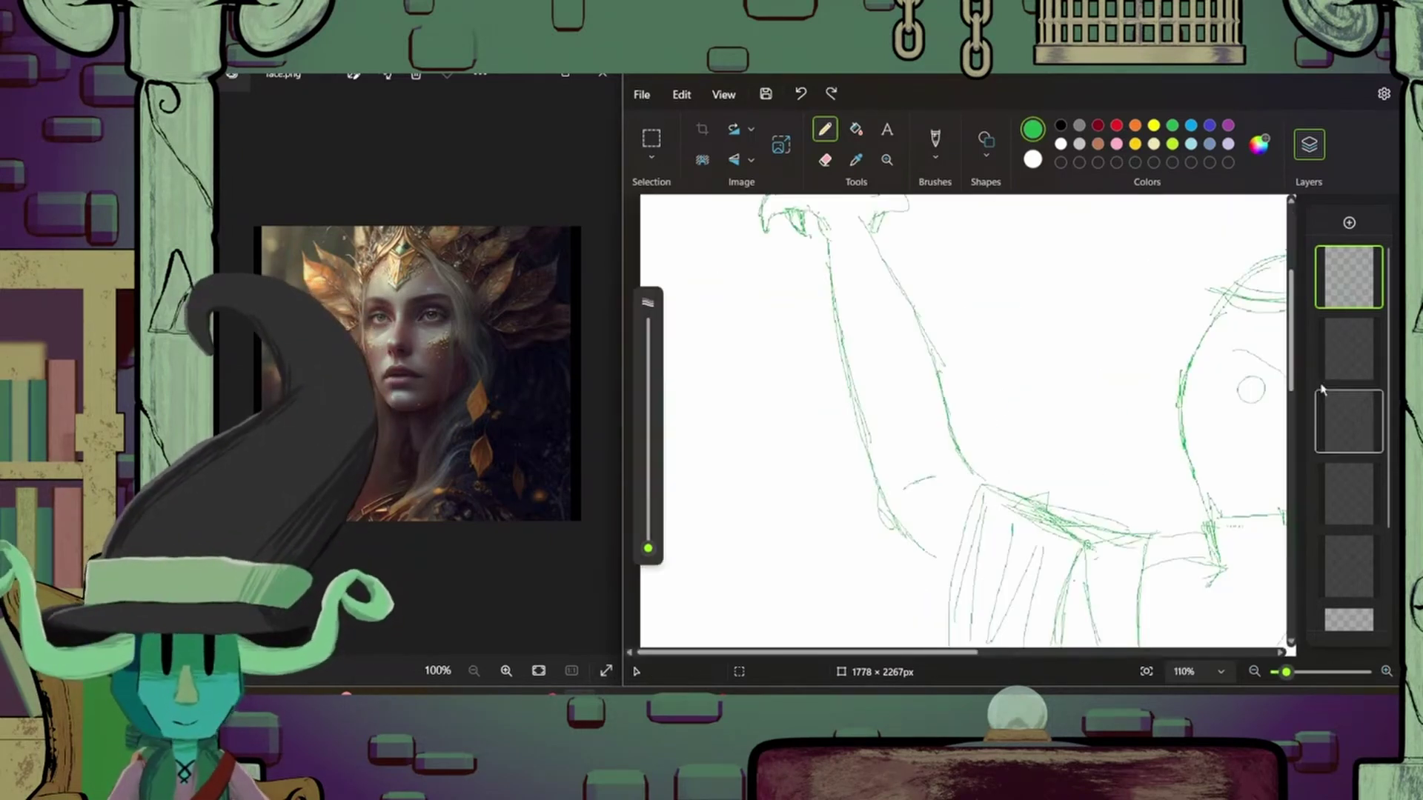
- Try sketching round eyes with small pupils below the brows, and undo them
drag(1069, 398, 1097, 405)
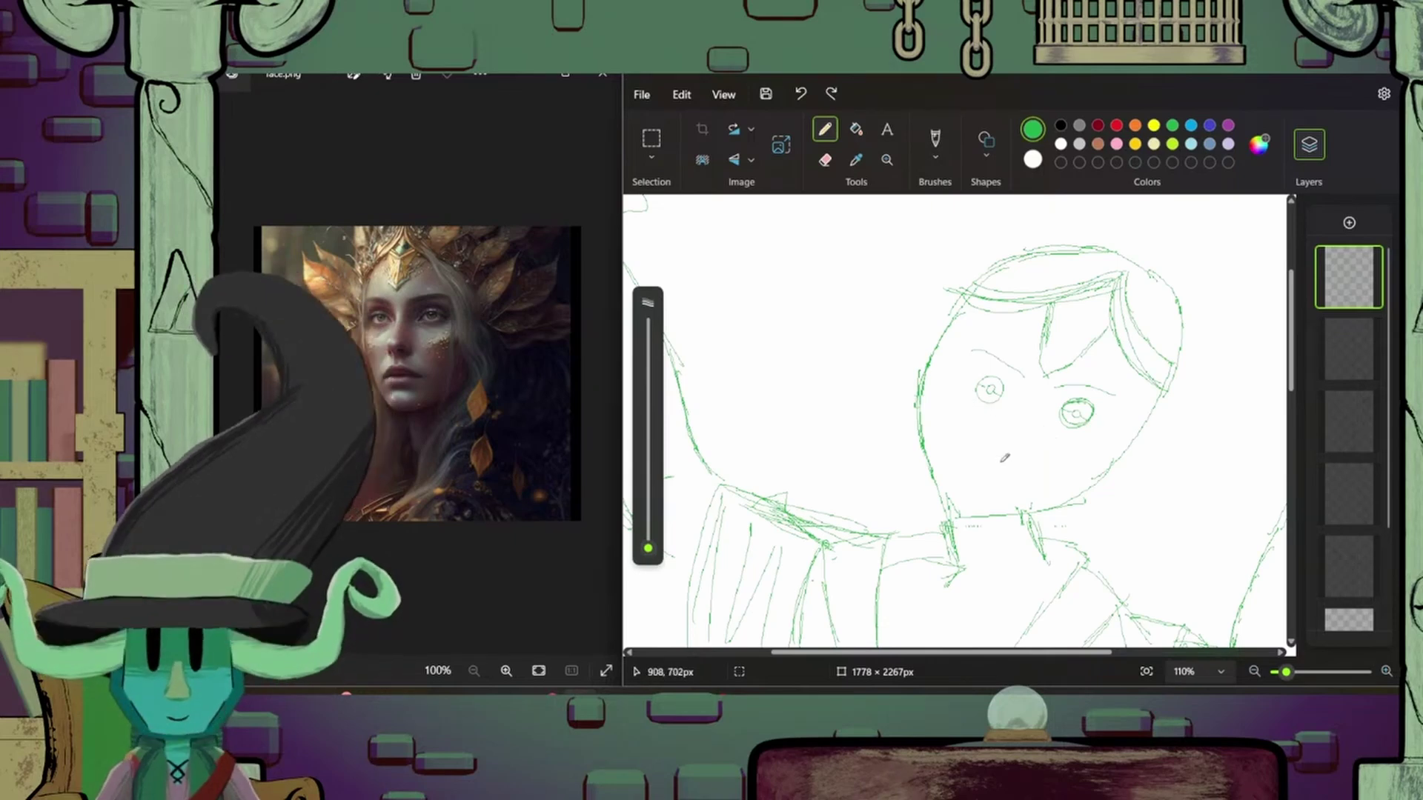
key(ctrl+z)
key(ctrl+z)
ctrl+scroll(995, 452, down, 3)
key(ctrl+z)
key(ctrl+z)
key(ctrl+z)
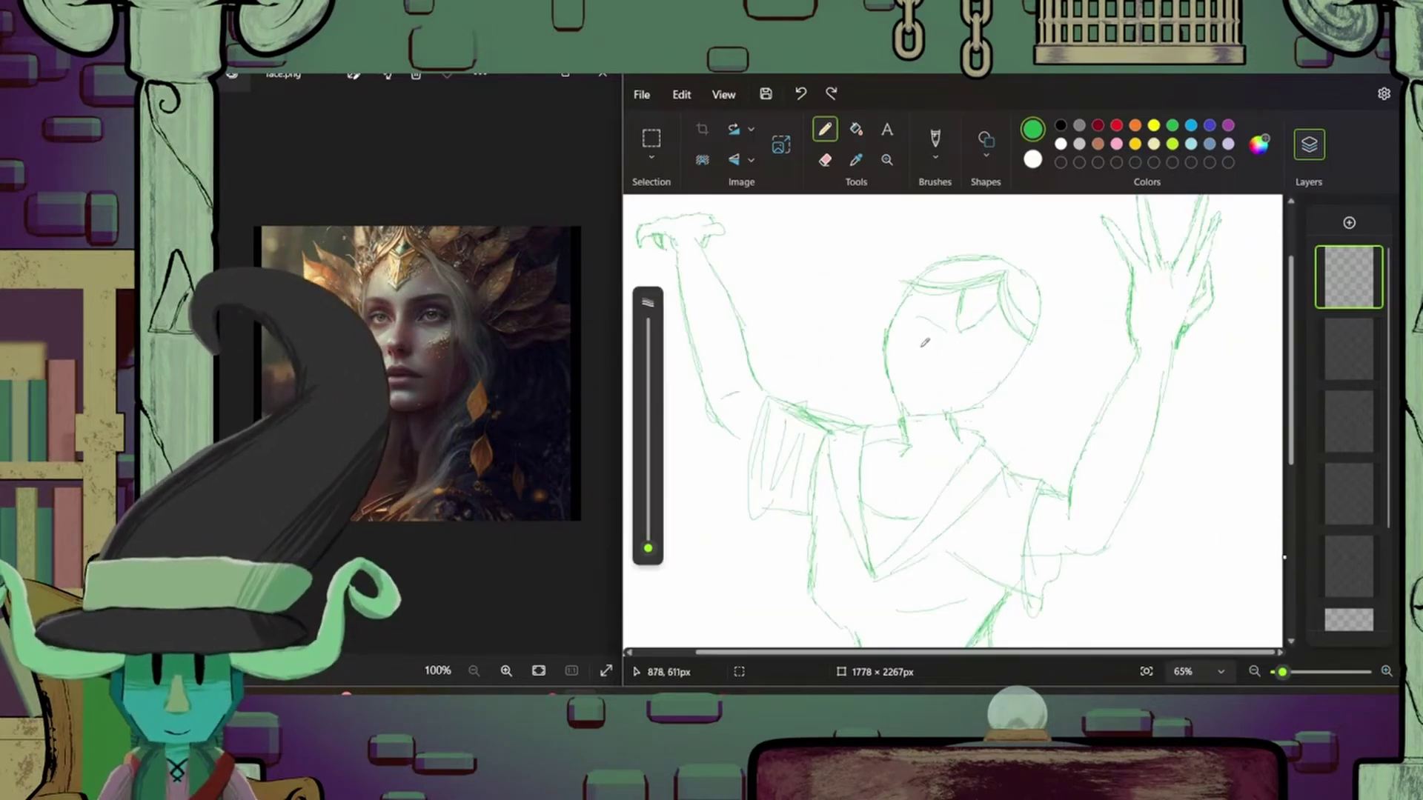
- Draw one round green eye, duplicate it for the other side of the face, and sketch the nose and mouth
key(ctrl+z)
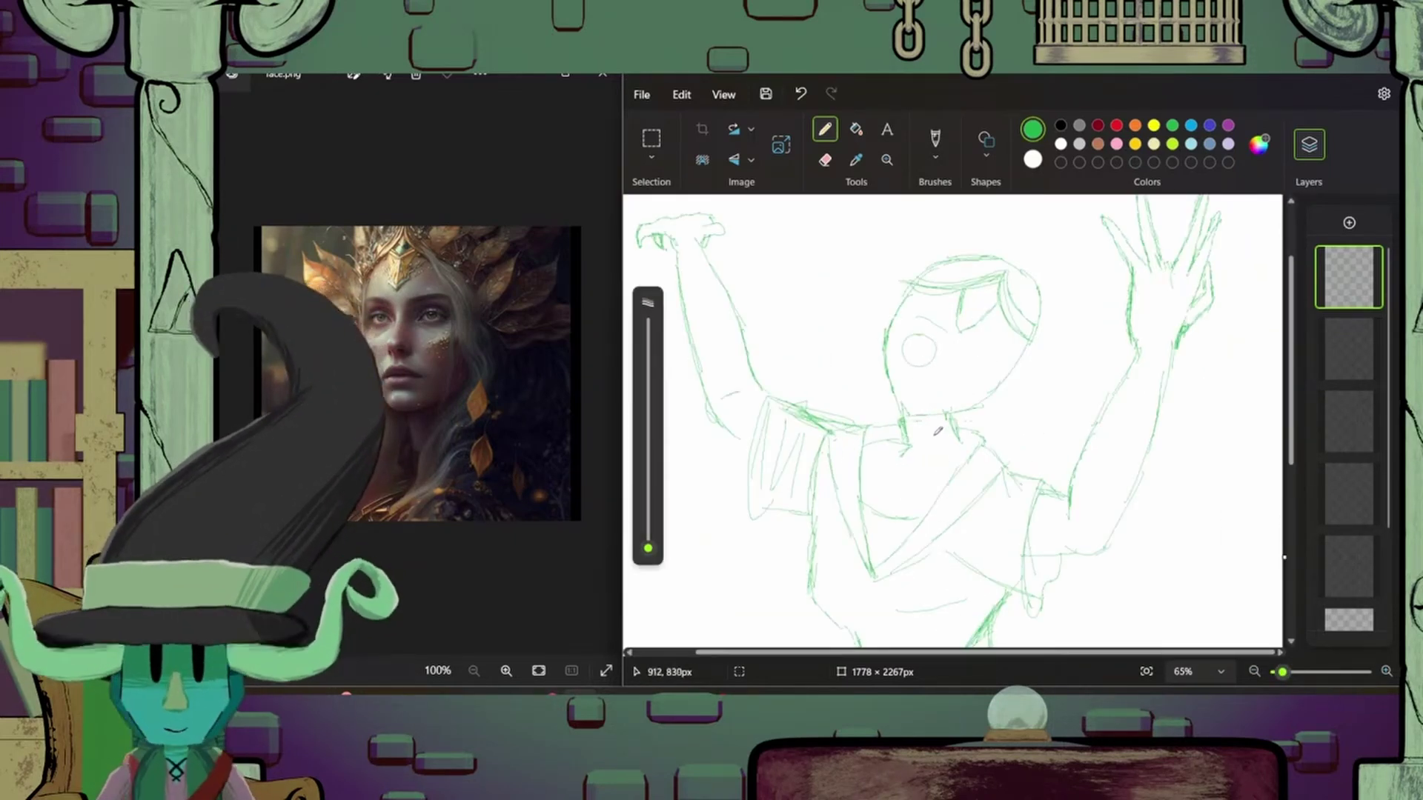
click(651, 139)
drag(897, 323, 949, 374)
key(ctrl+c)
key(ctrl+v)
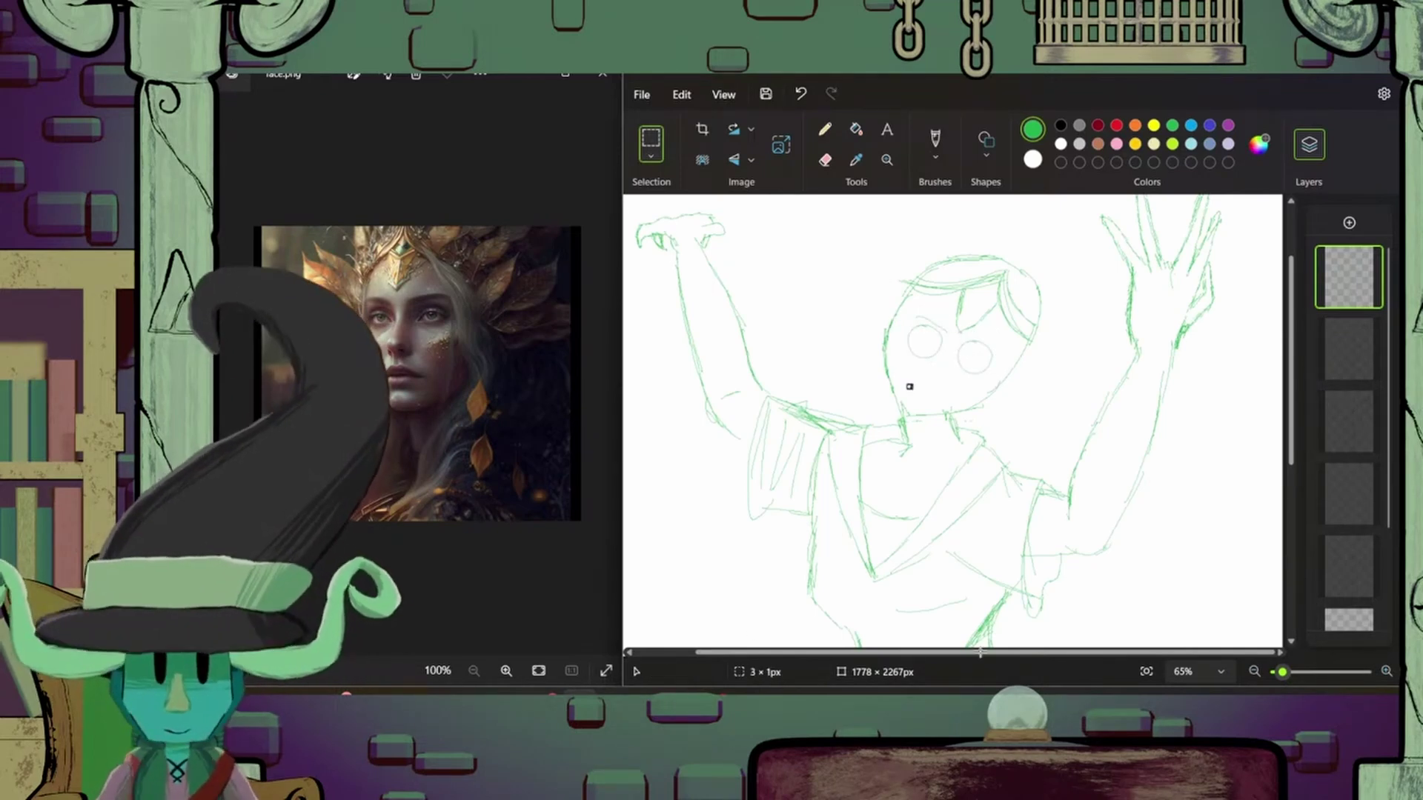
scroll(943, 302, up, 3)
scroll(943, 302, down, 2)
drag(964, 363, 1023, 372)
mouse_move(941, 302)
mouse_down()
mouse_move(1003, 387)
mouse_move(969, 343)
mouse_up()
click(824, 129)
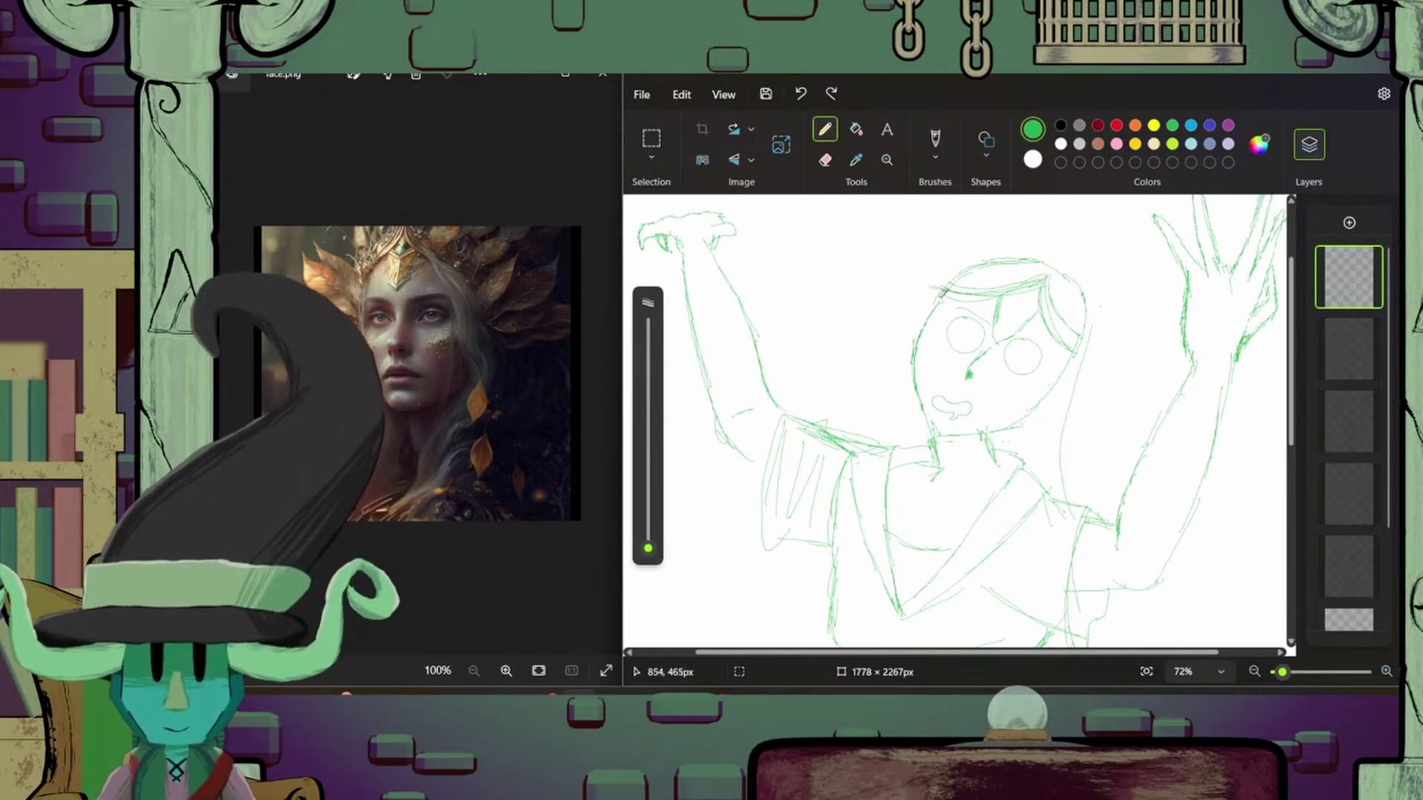
- Sketch long straight hair and feathery strokes beneath the raised arms in green, erasing the overlong strokes
scroll(956, 423, down, 4)
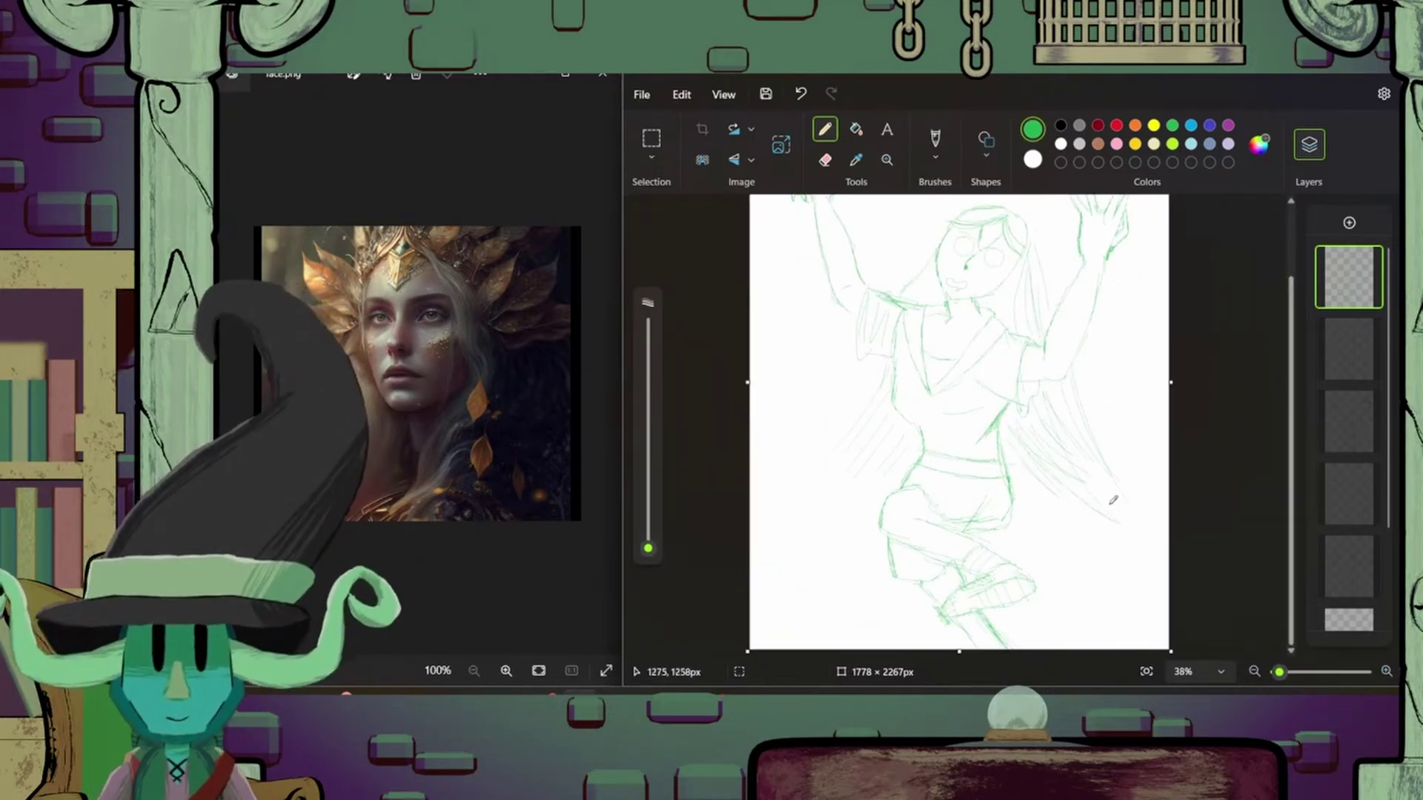
scroll(973, 519, down, 2)
key(e)
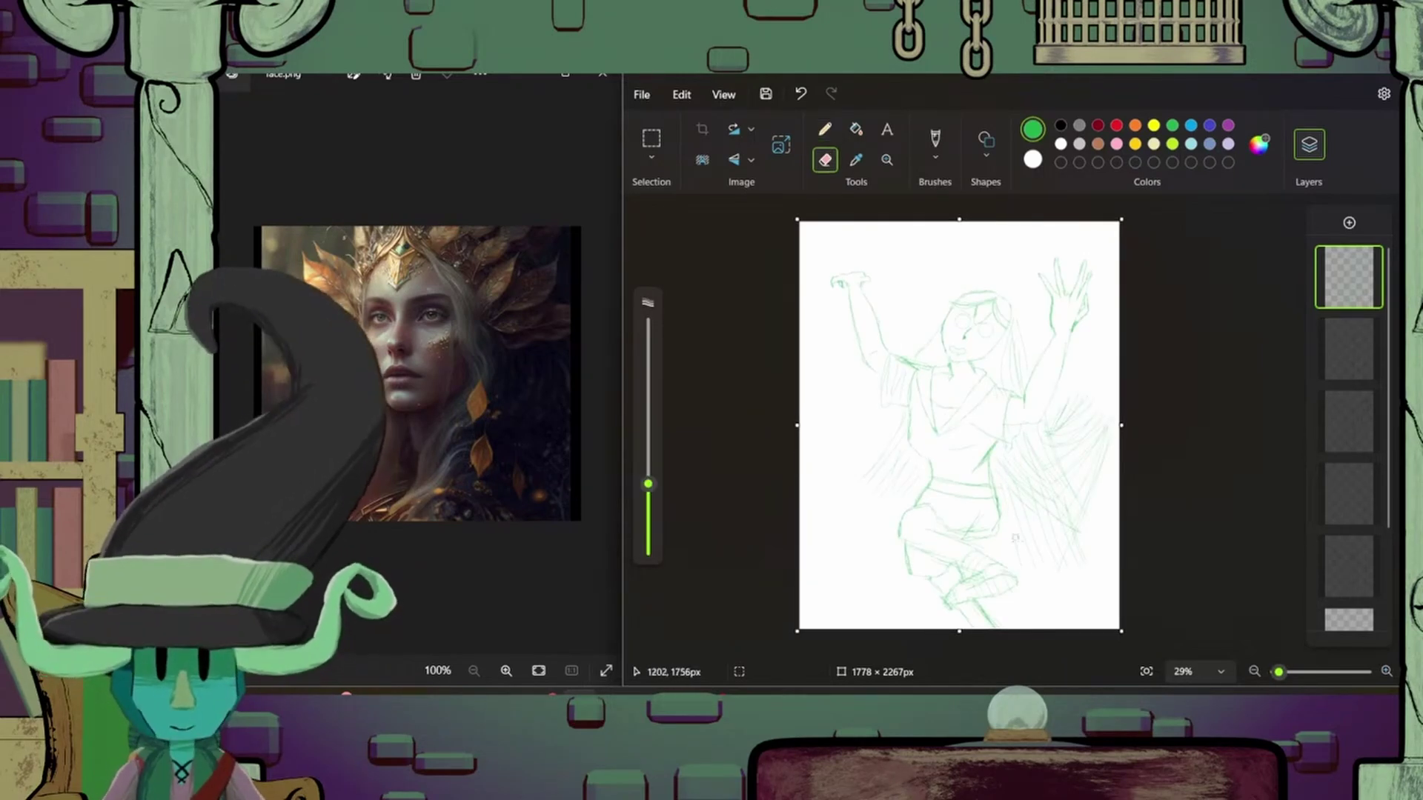
key(p)
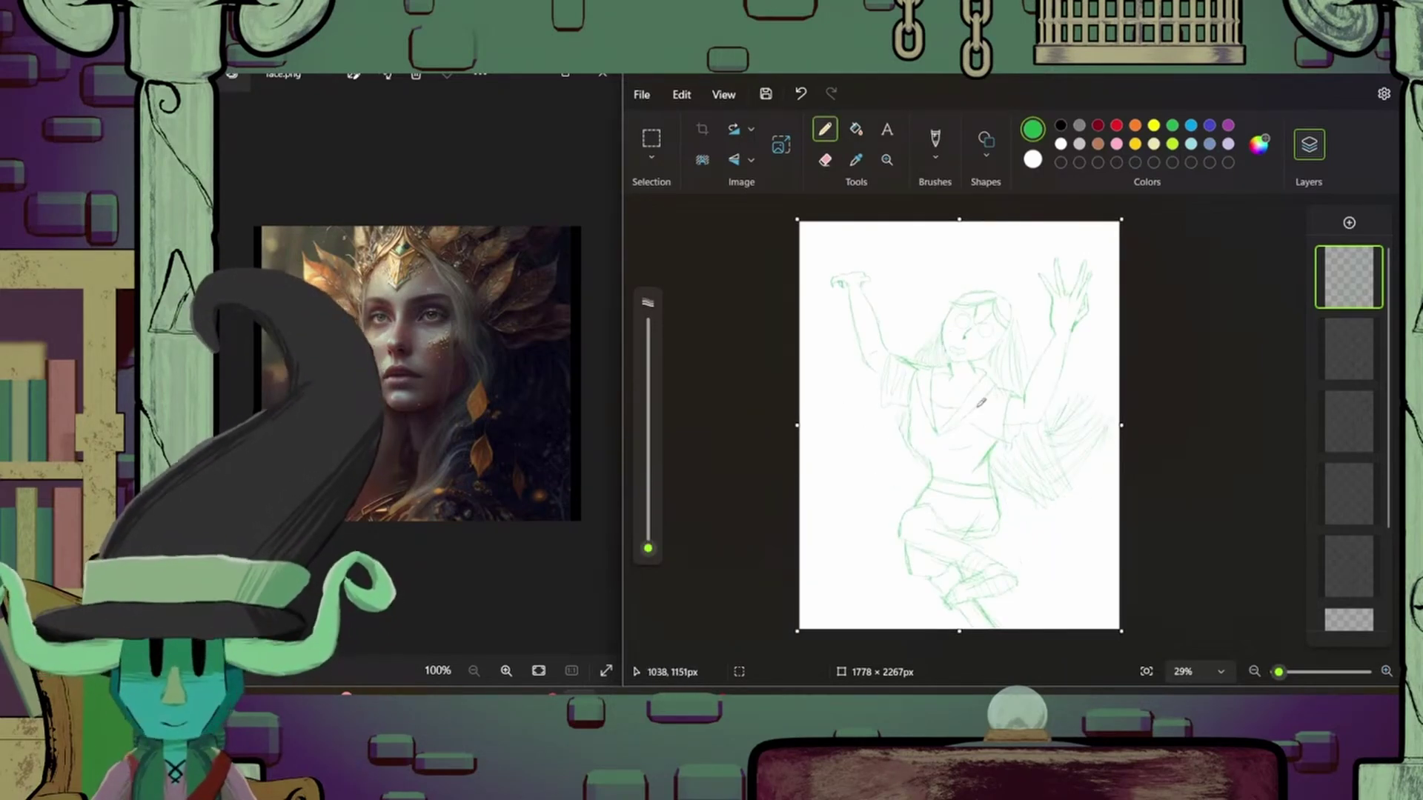
- Sketch a crown of overlapping leaves around the green head using the face portrait as reference
scroll(947, 335, up, 3)
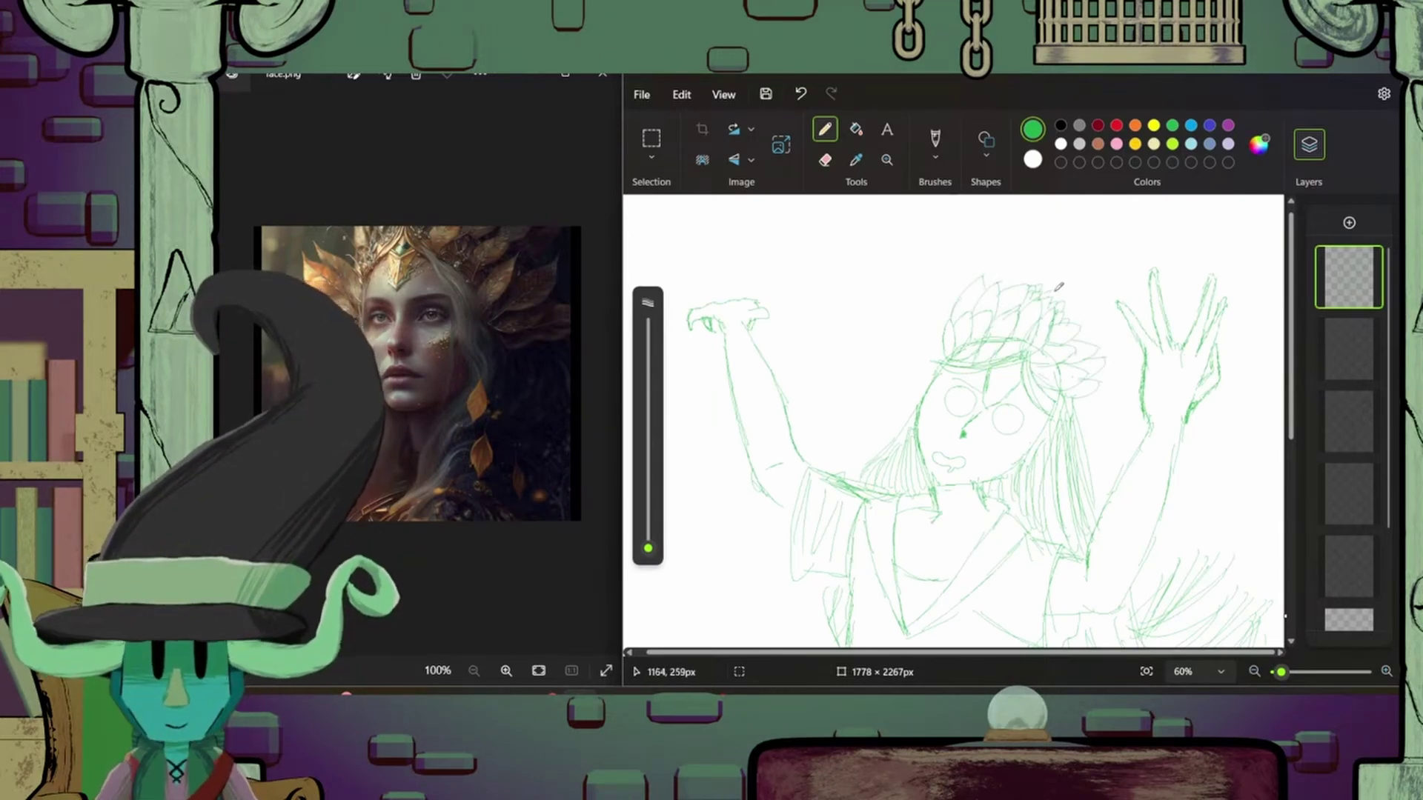
mouse_move(1018, 263)
mouse_down()
mouse_move(1071, 276)
mouse_move(1109, 336)
mouse_up()
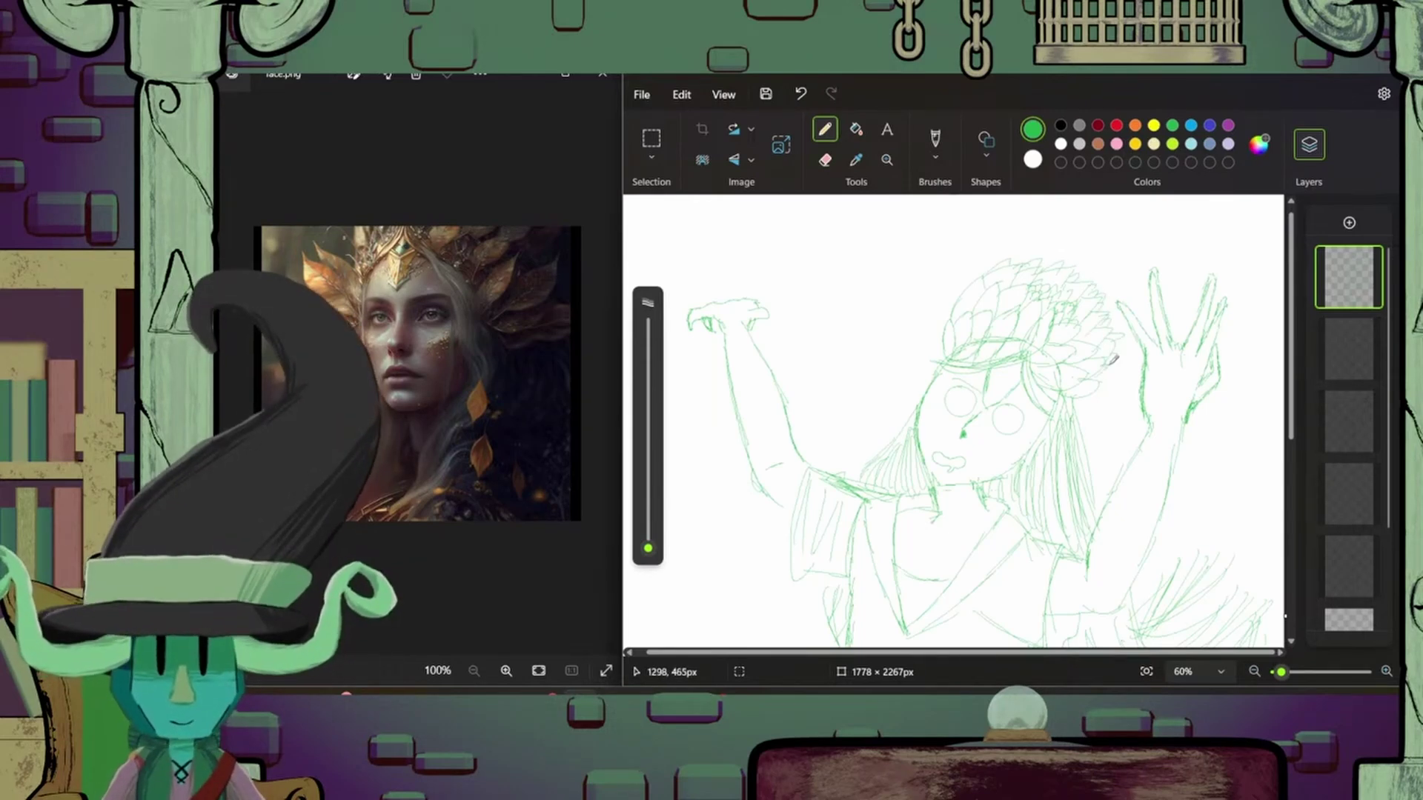
scroll(1114, 359, down, 3)
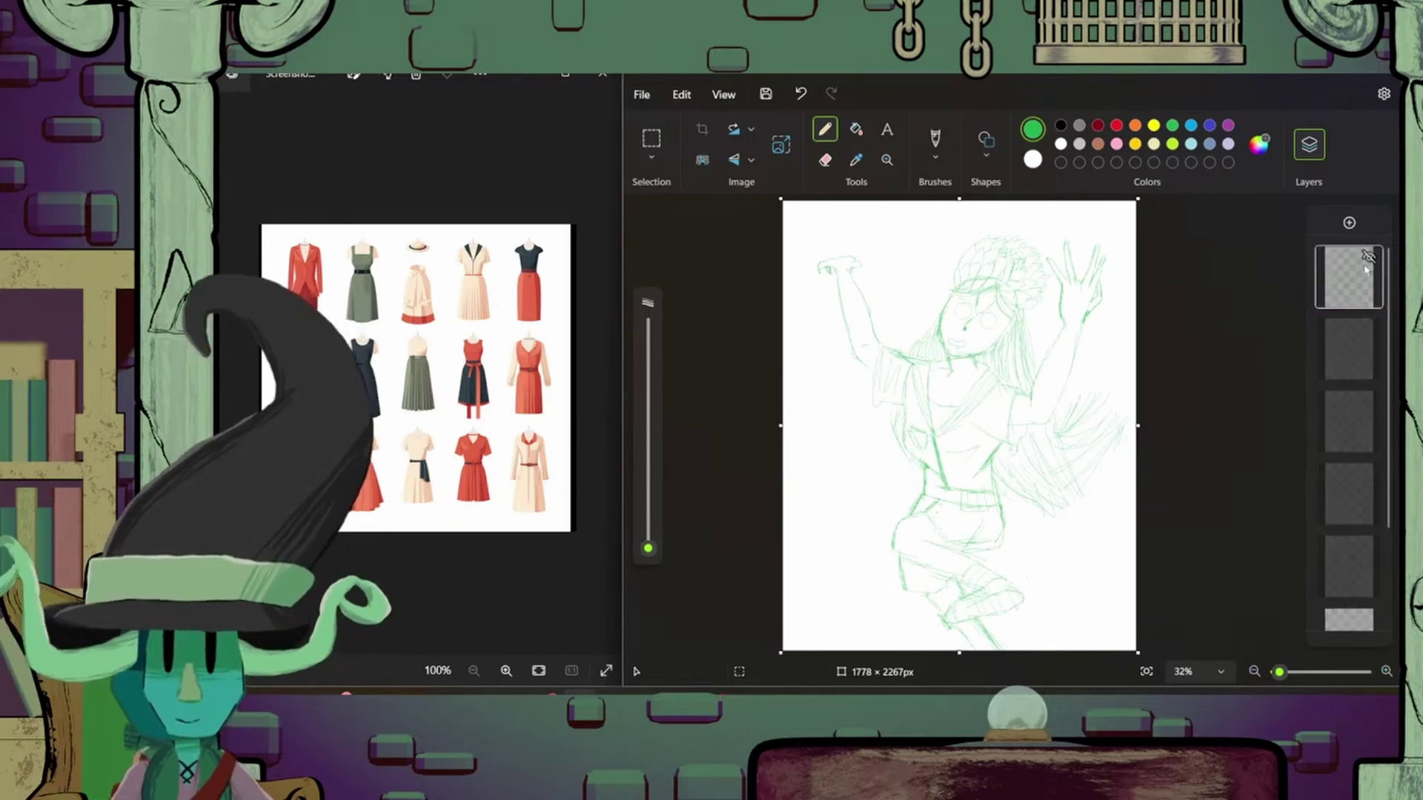
- Activate the second layer in the stack and set the drawing color to indigo
click(1349, 348)
scroll(1216, 457, up, 3)
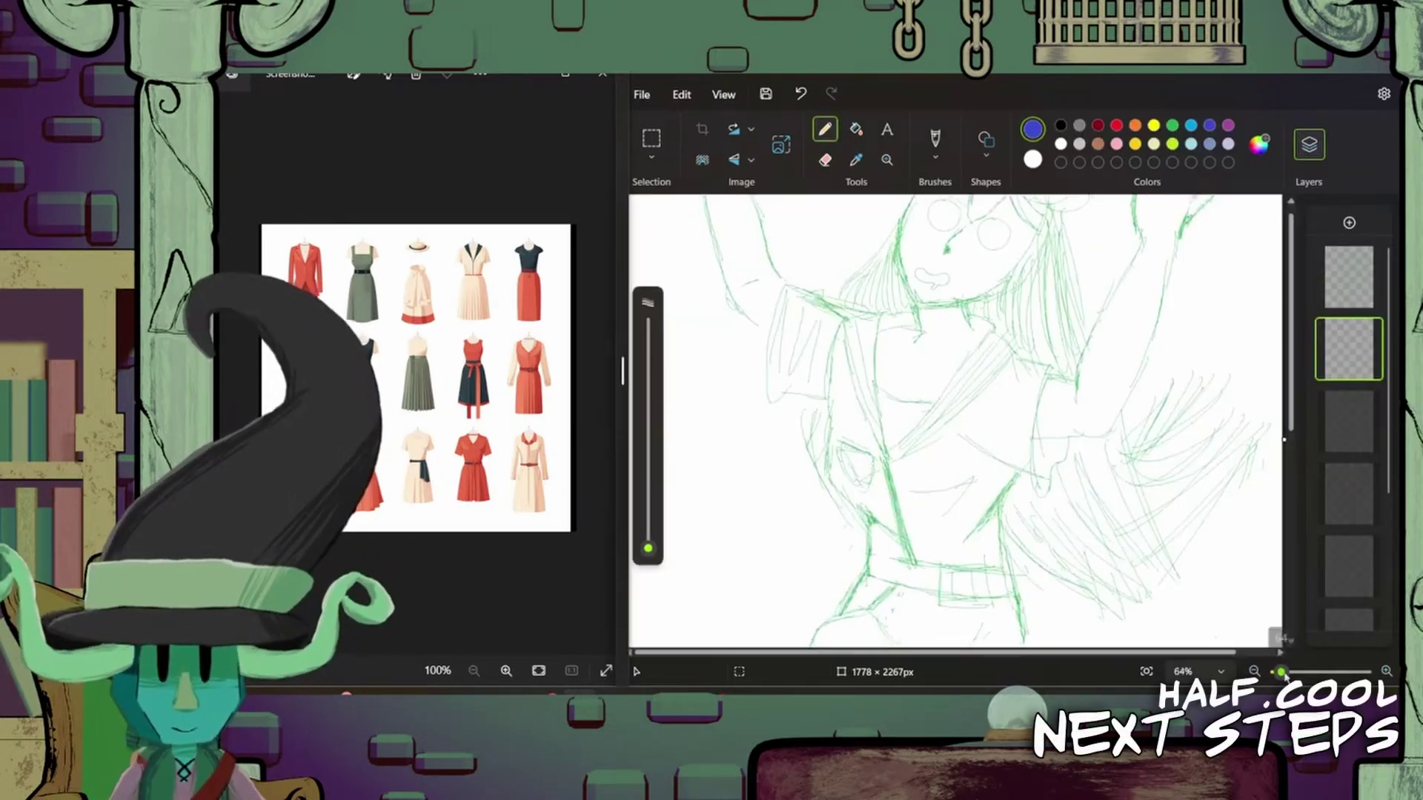
scroll(1215, 457, up, 3)
click(1210, 126)
- Try sketching a tilted open book around the raised open hand in indigo and rotating the sketch
mouse_move(1086, 259)
mouse_down()
mouse_move(1090, 415)
mouse_move(1167, 428)
mouse_up()
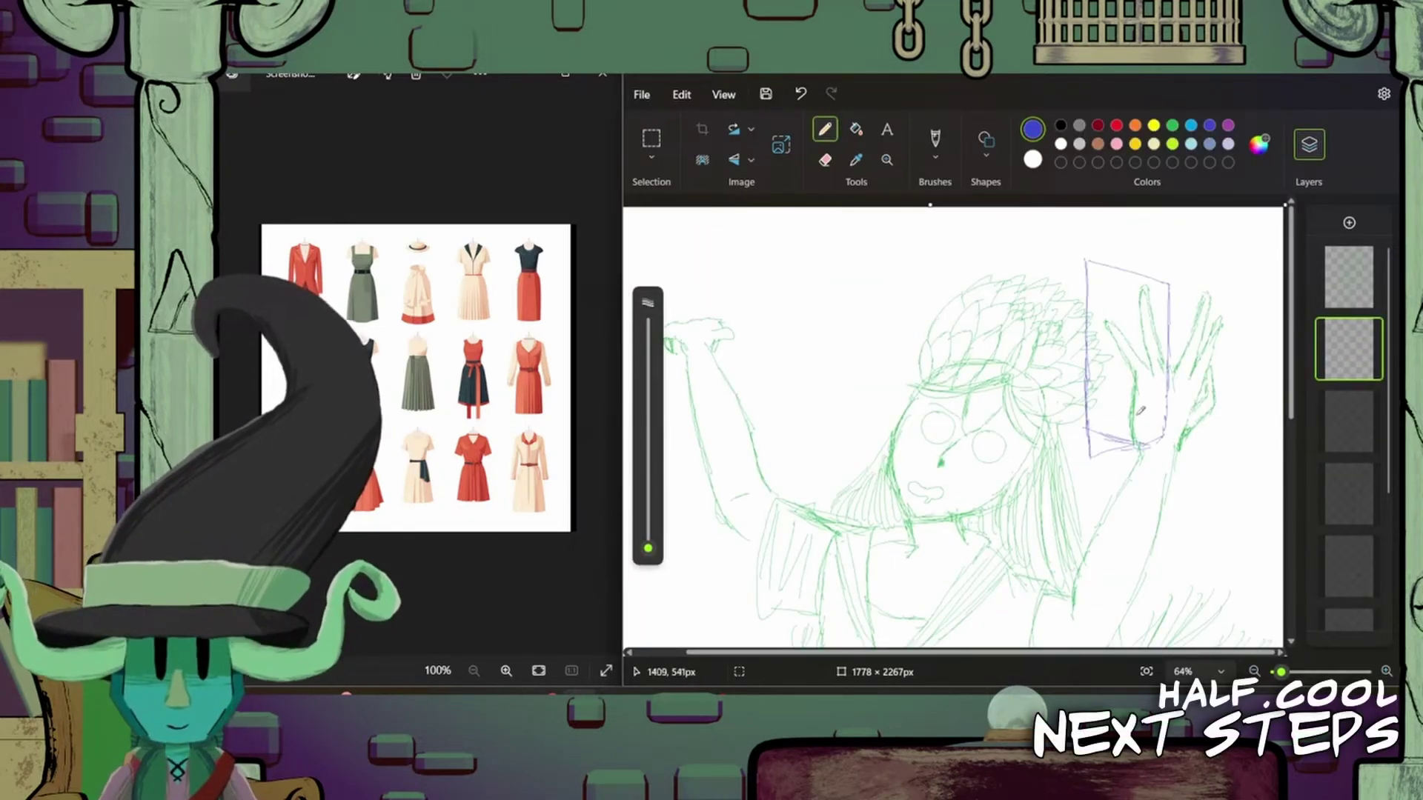
key(ctrl+z)
mouse_move(1130, 259)
mouse_down()
mouse_move(1078, 406)
mouse_move(1133, 452)
mouse_move(1078, 415)
mouse_up()
mouse_move(1138, 248)
mouse_down()
mouse_move(1212, 282)
mouse_move(1138, 455)
mouse_up()
mouse_move(1201, 333)
mouse_down()
mouse_move(1260, 268)
mouse_move(1145, 456)
mouse_up()
drag(1271, 270, 1223, 449)
drag(1212, 259, 1267, 251)
key(ctrl+a)
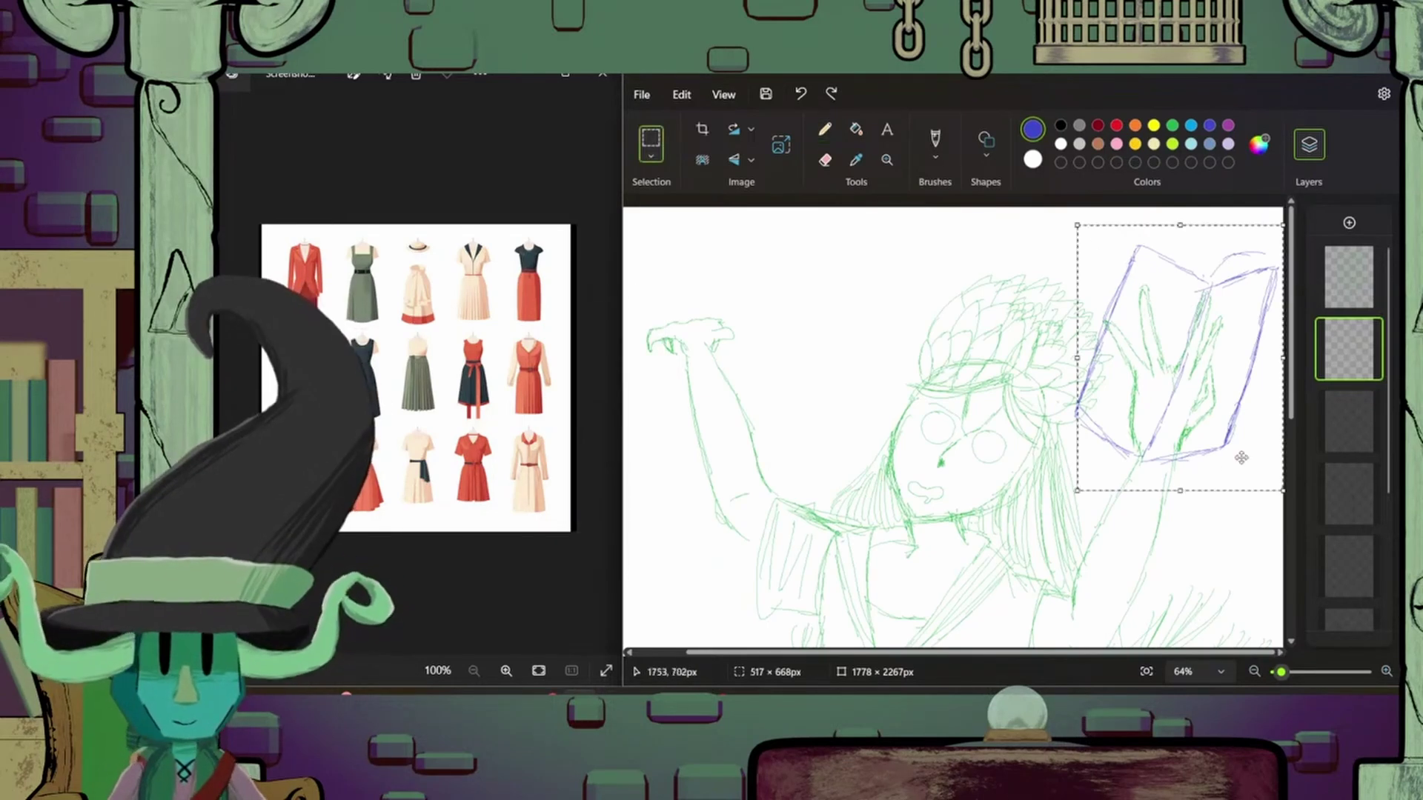
click(751, 128)
click(722, 158)
- Redraw the open book upright around the open hand in indigo, reposition it and erase stray lines
click(825, 129)
drag(1075, 387, 1127, 439)
mouse_move(1053, 278)
mouse_down()
mouse_move(1149, 300)
mouse_move(1226, 276)
mouse_up()
drag(1179, 437, 1230, 423)
key(ctrl+a)
drag(1142, 356, 1156, 334)
click(825, 159)
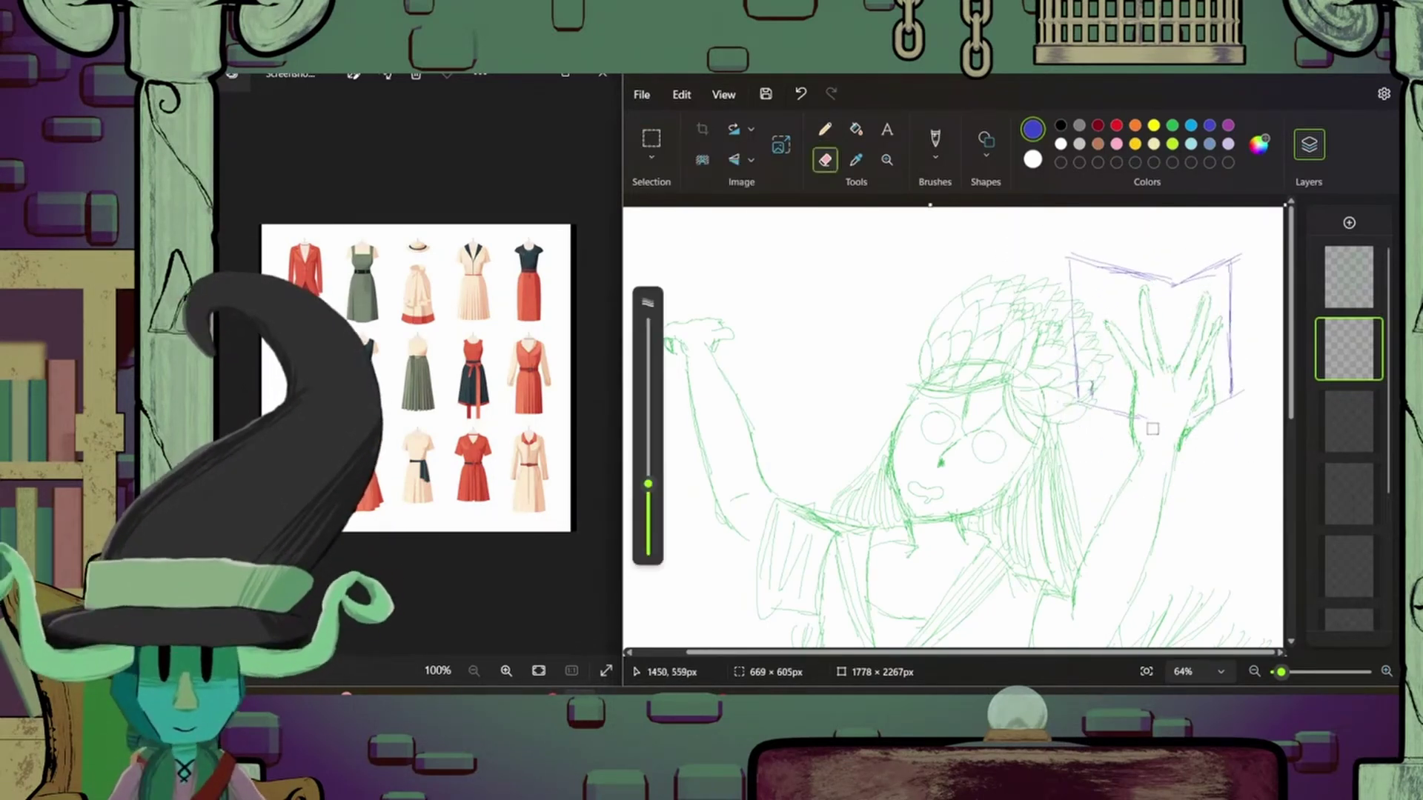
- Add the spine and layered page edges to the indigo book and clean up its outline
scroll(1247, 647, down, 3)
click(825, 128)
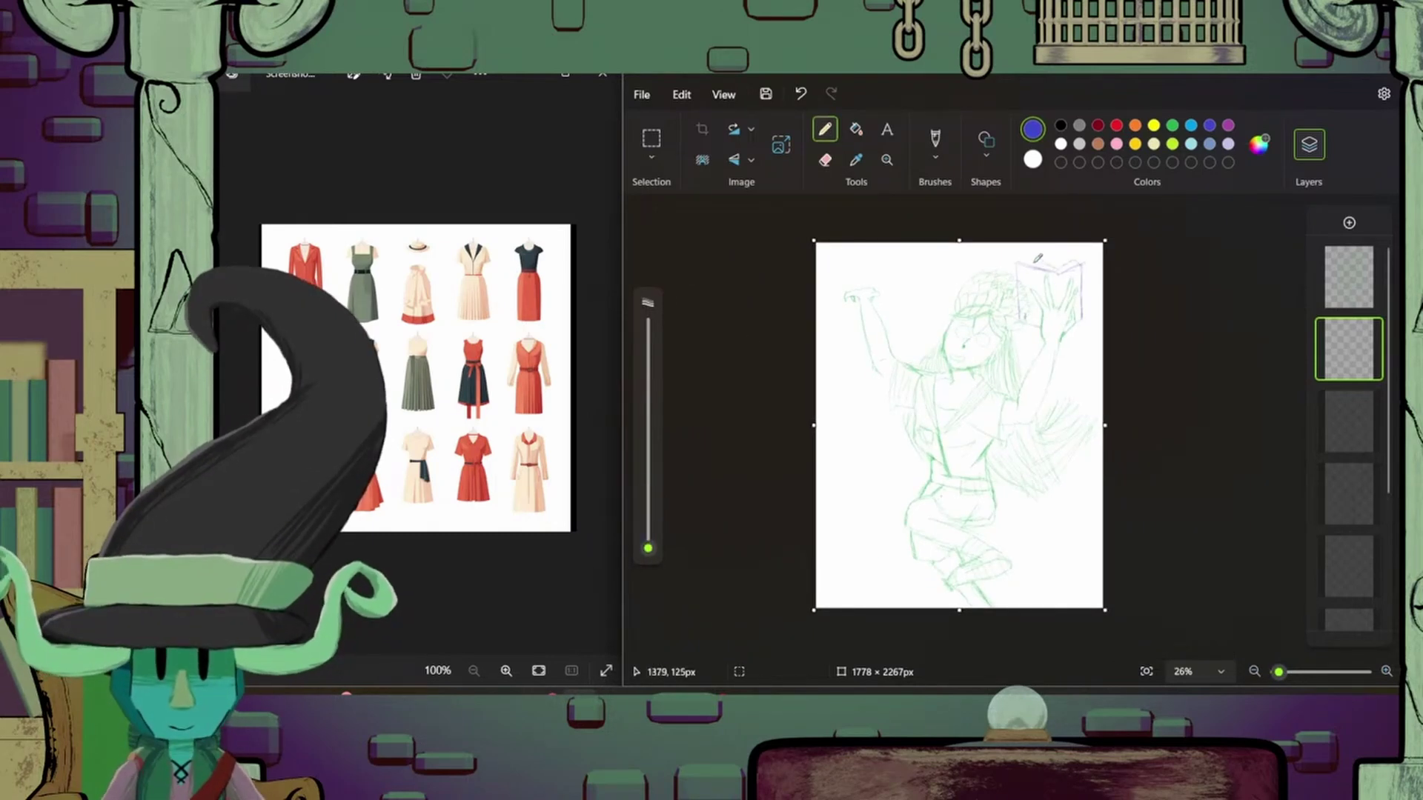
scroll(1062, 269, up, 5)
scroll(1062, 268, down, 2)
mouse_move(1104, 256)
mouse_down()
mouse_move(1201, 233)
mouse_move(1215, 437)
mouse_move(968, 264)
mouse_move(970, 449)
mouse_up()
drag(1208, 237, 1216, 422)
scroll(1167, 552, down, 4)
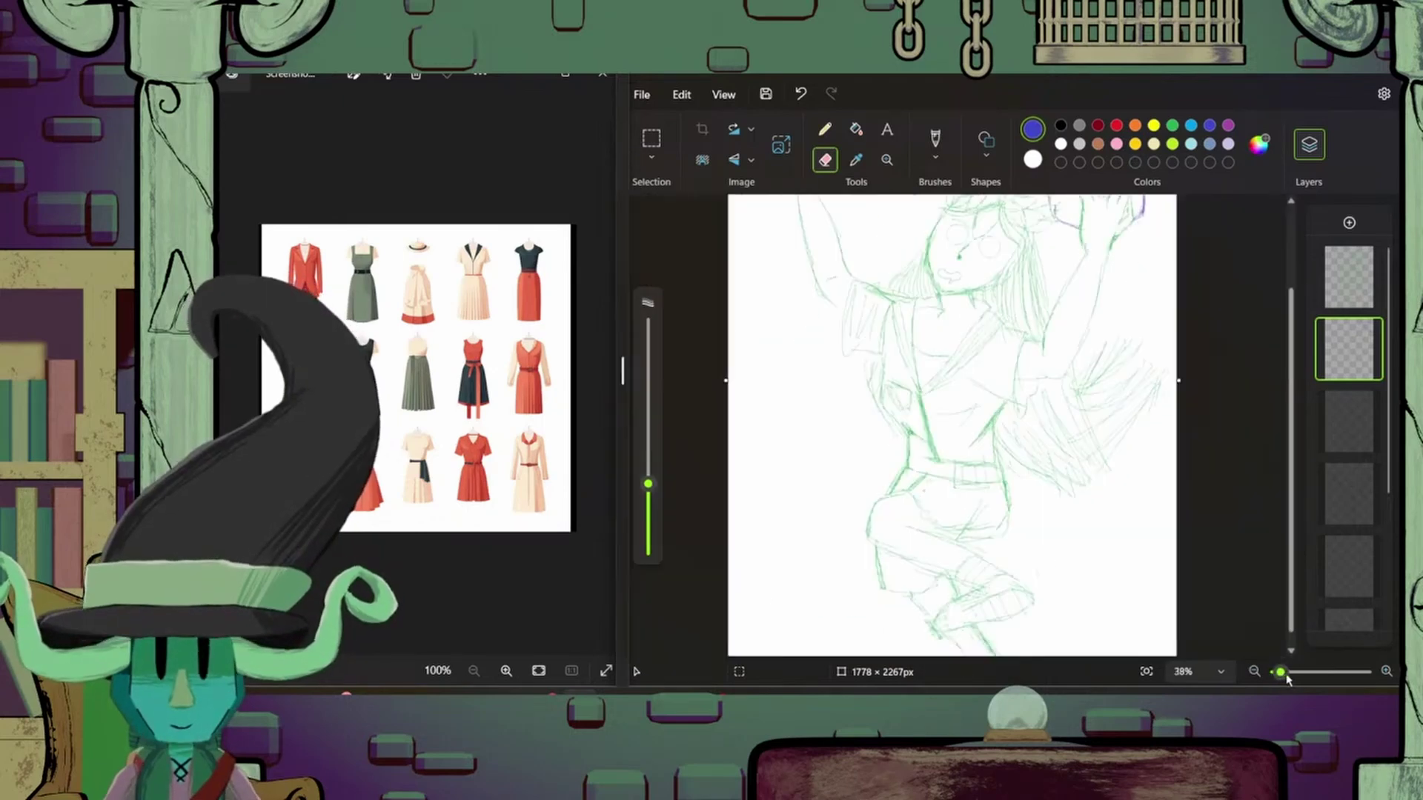
- Trace the page edges of the open book in dark red on a separate layer over the indigo sketch
click(825, 129)
click(1098, 124)
scroll(1104, 311, up, 5)
scroll(1105, 311, down, 2)
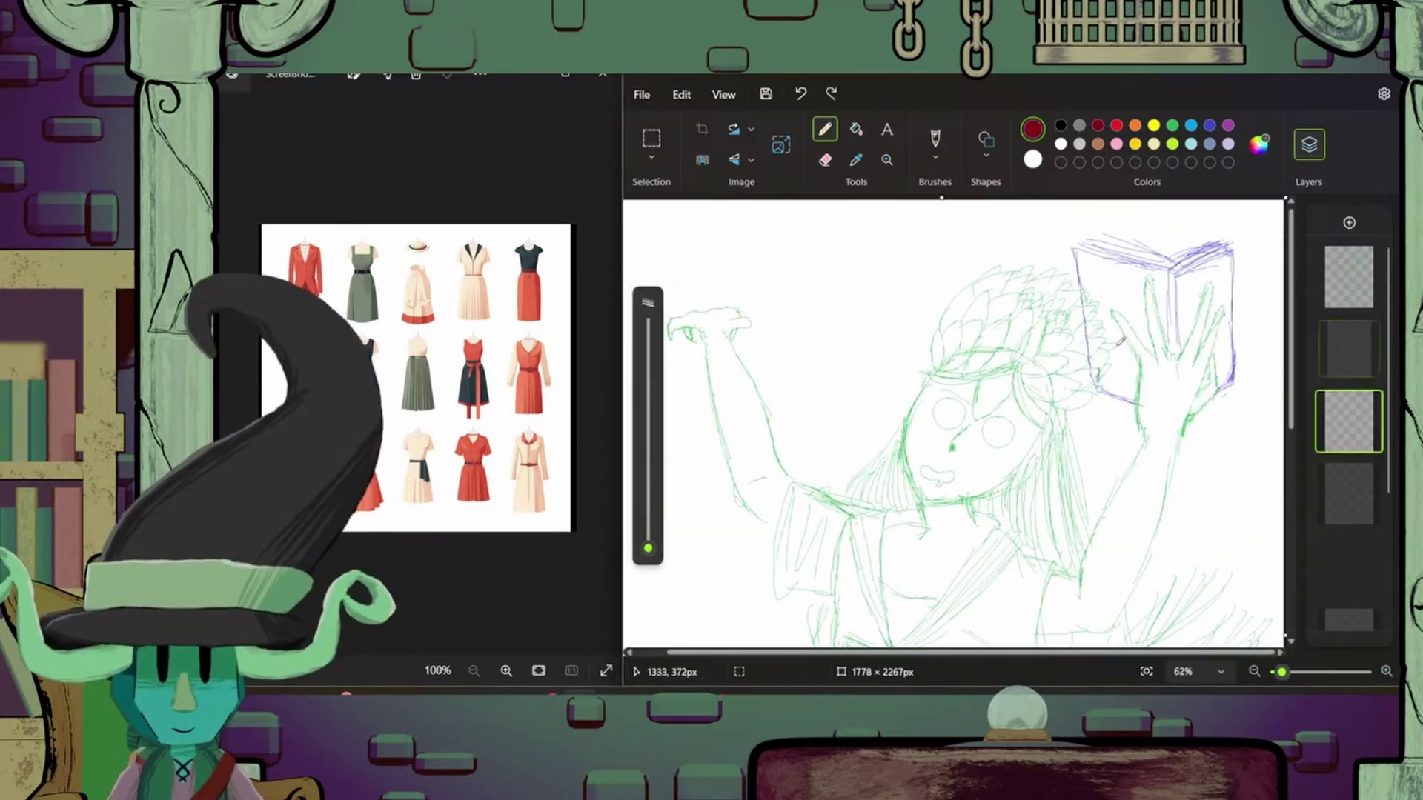
mouse_move(1101, 331)
mouse_down()
mouse_move(1105, 271)
mouse_move(1094, 386)
mouse_move(1145, 406)
mouse_up()
key(ctrl+z)
mouse_move(1165, 268)
mouse_down()
mouse_move(1246, 335)
mouse_move(1236, 378)
mouse_up()
click(1349, 421)
drag(1093, 250, 1242, 244)
drag(1165, 268, 1208, 269)
click(1349, 348)
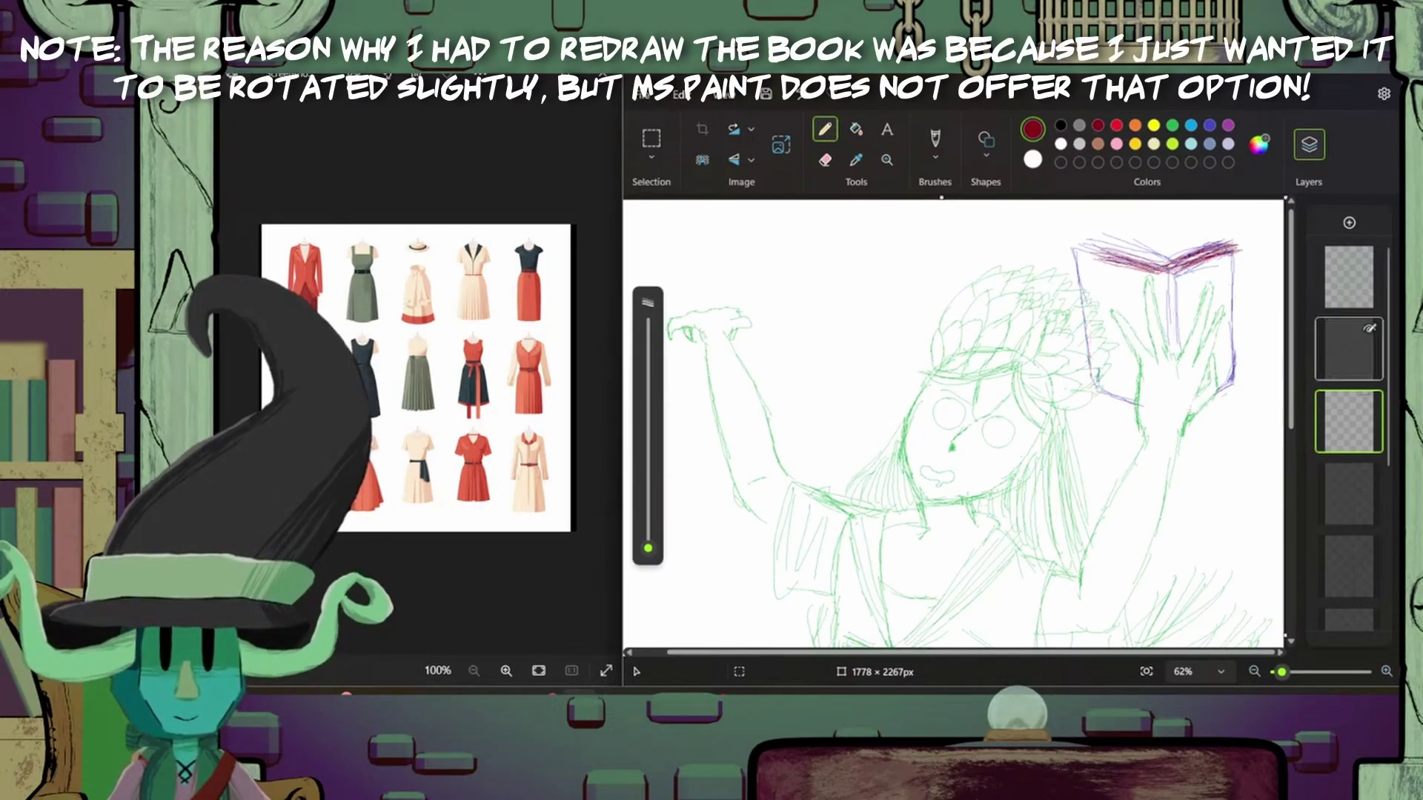
- Complete the covers and spine of the dark red book without the indigo sketch, erasing stray lines
drag(1281, 672, 1279, 672)
scroll(1079, 348, up, 3)
key(e)
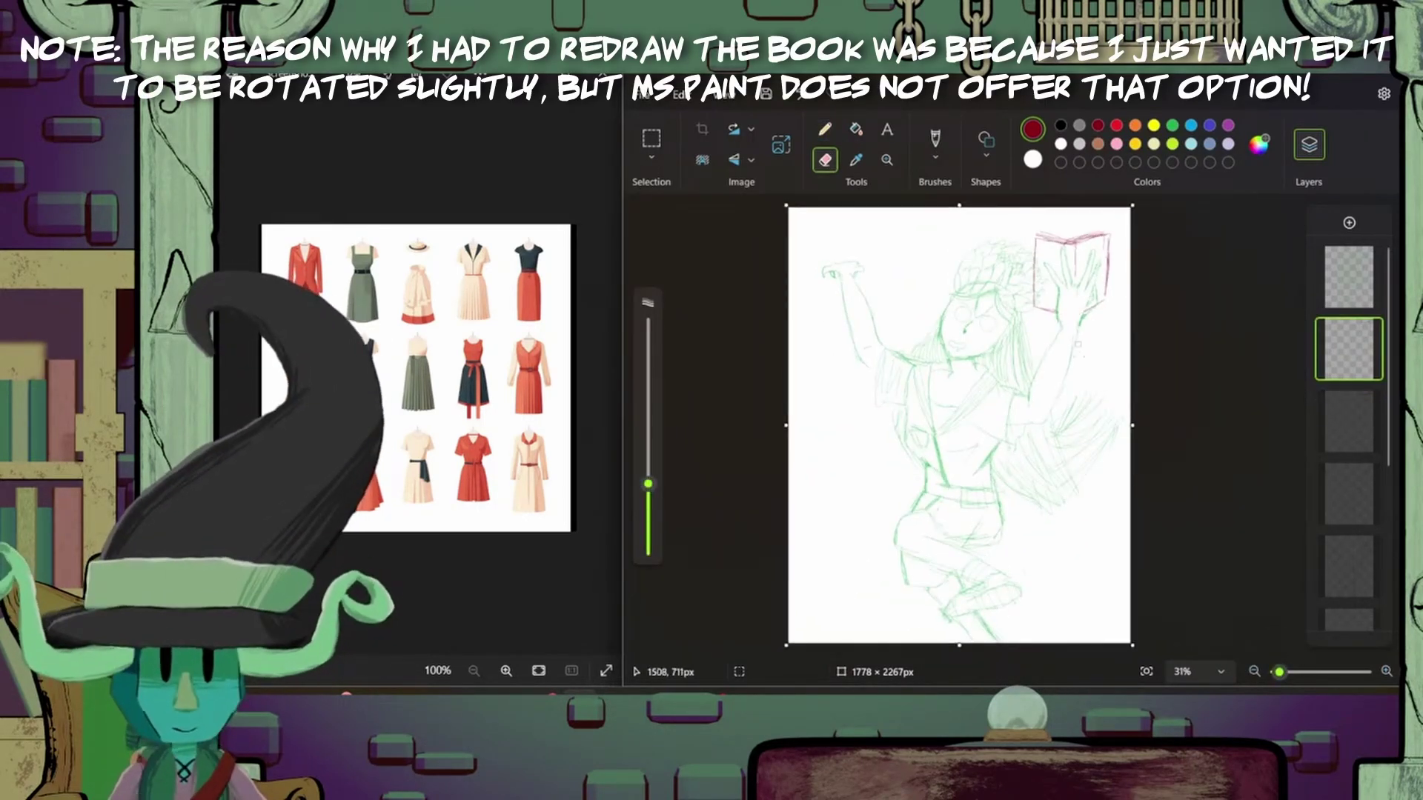
- Add pupils to both eyes and hatch them with green above and lime below
key(p)
scroll(907, 376, up, 4)
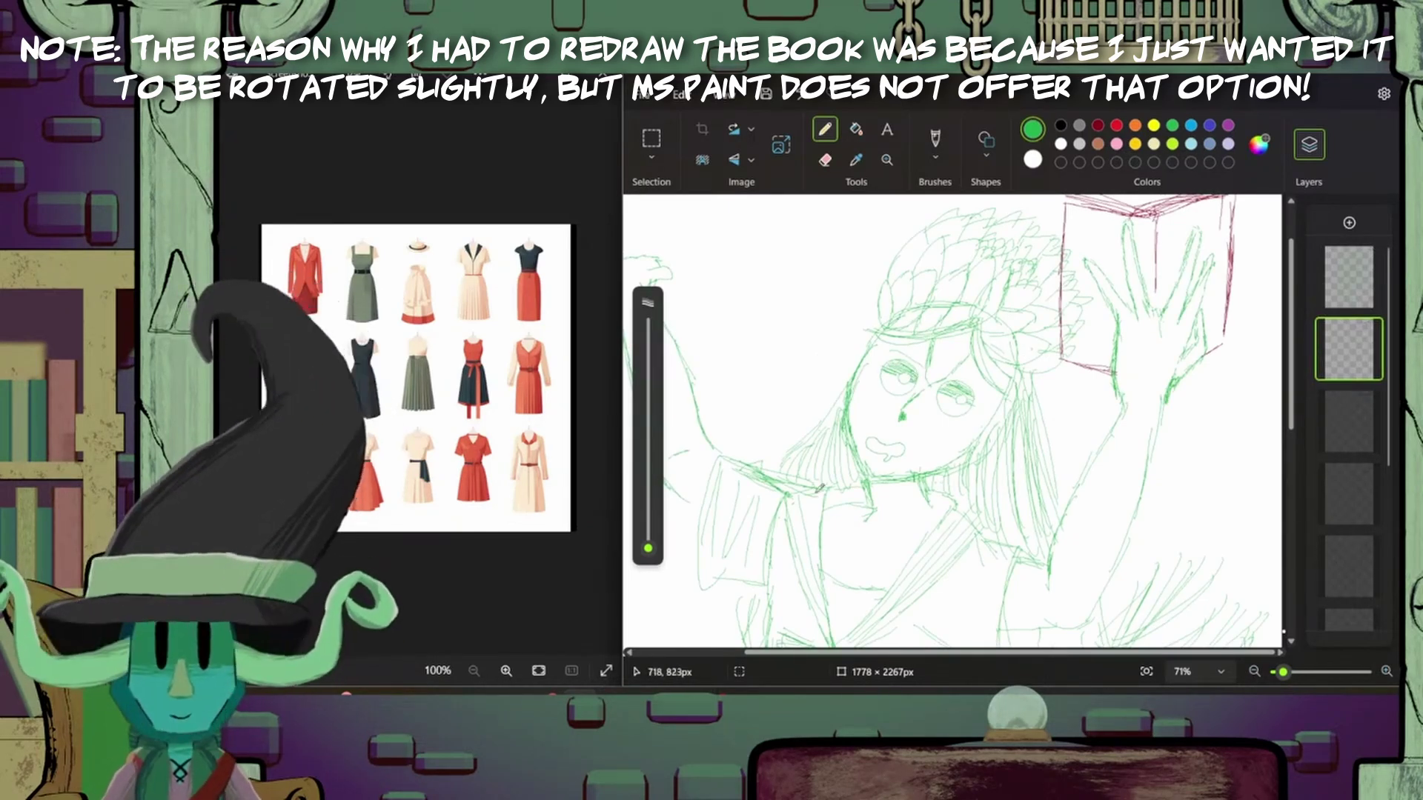
scroll(975, 414, down, 4)
scroll(959, 415, up, 3)
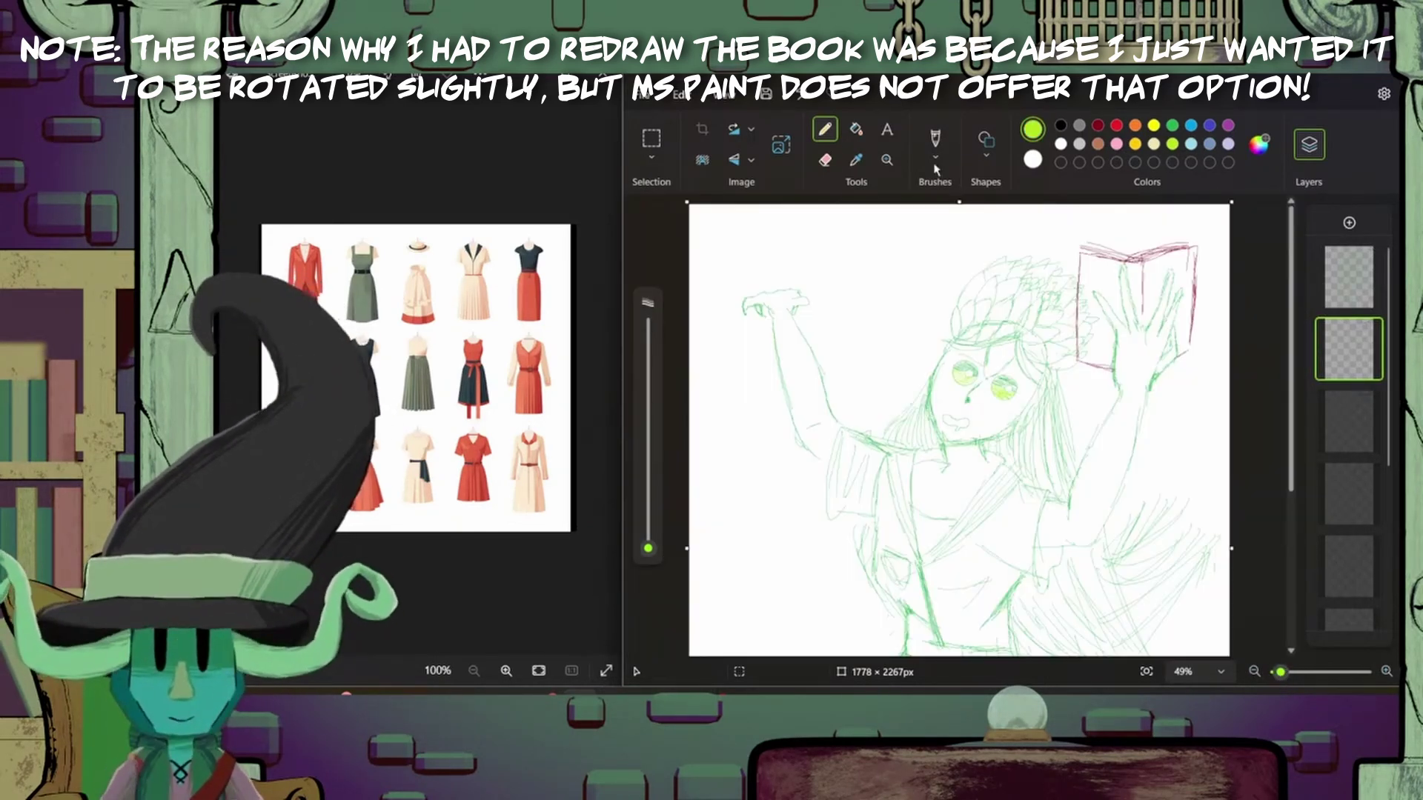
- Sketch a slender pointed object in the bent hand in dark red and erase lines where it overlaps the fingers
drag(799, 301, 713, 331)
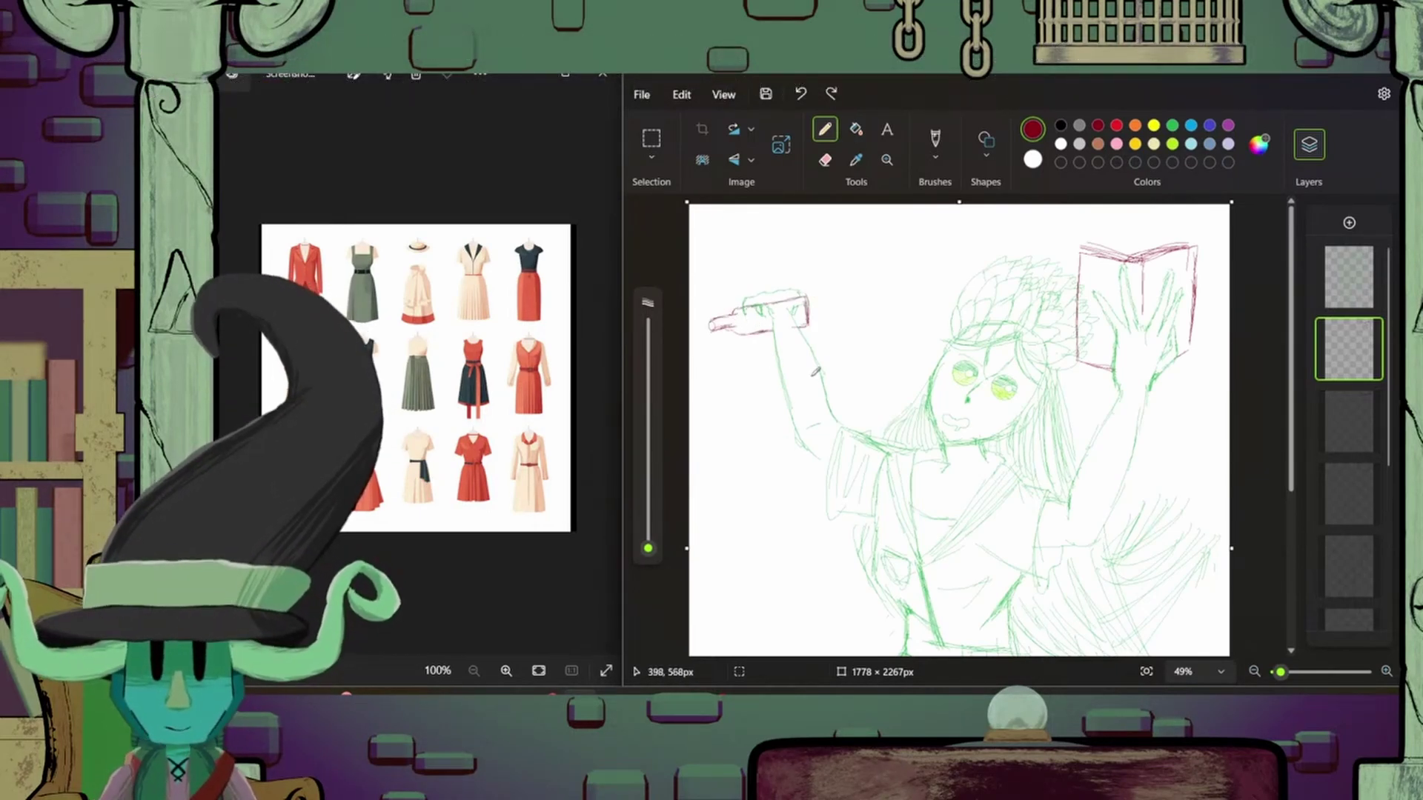
key(e)
drag(815, 293, 792, 300)
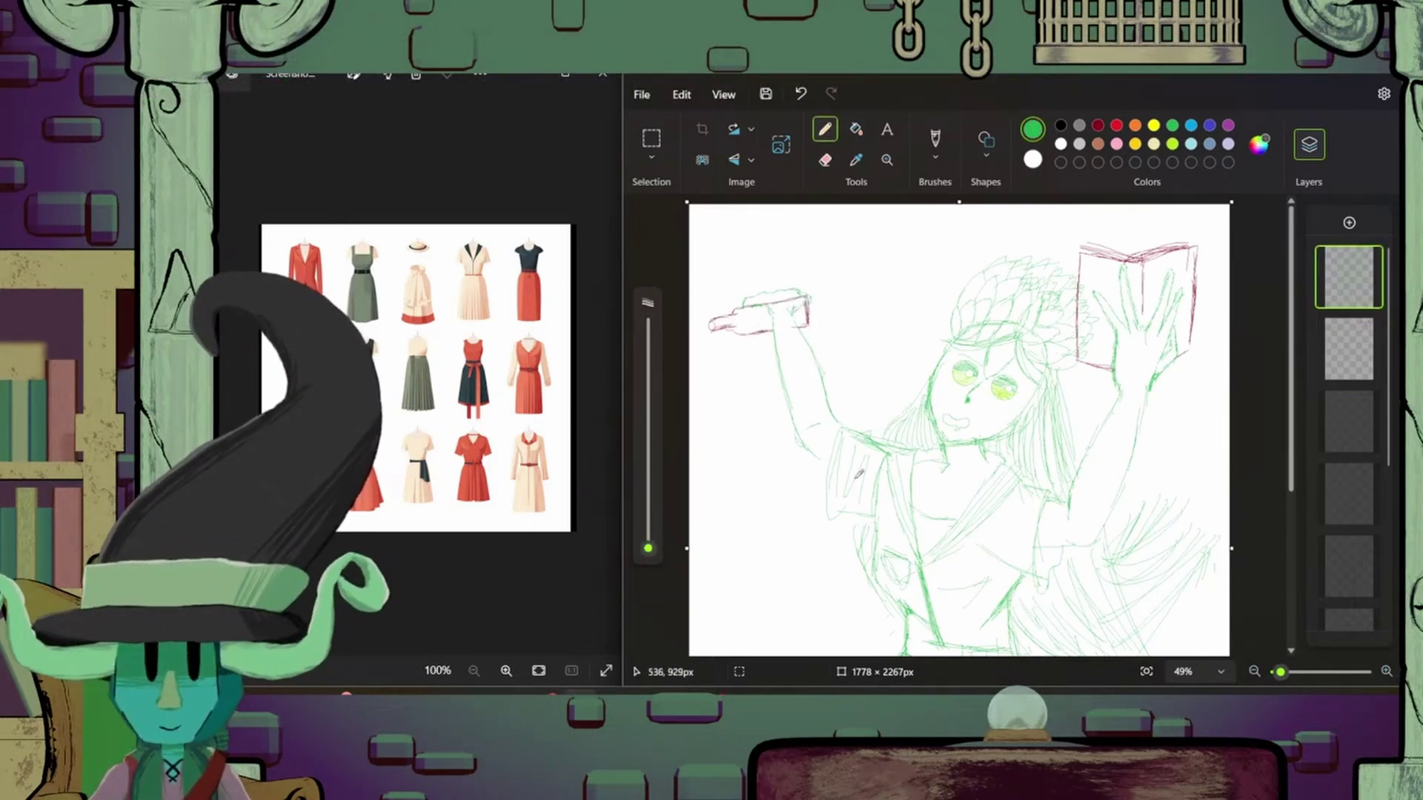
click(1337, 300)
key(ctrl+0)
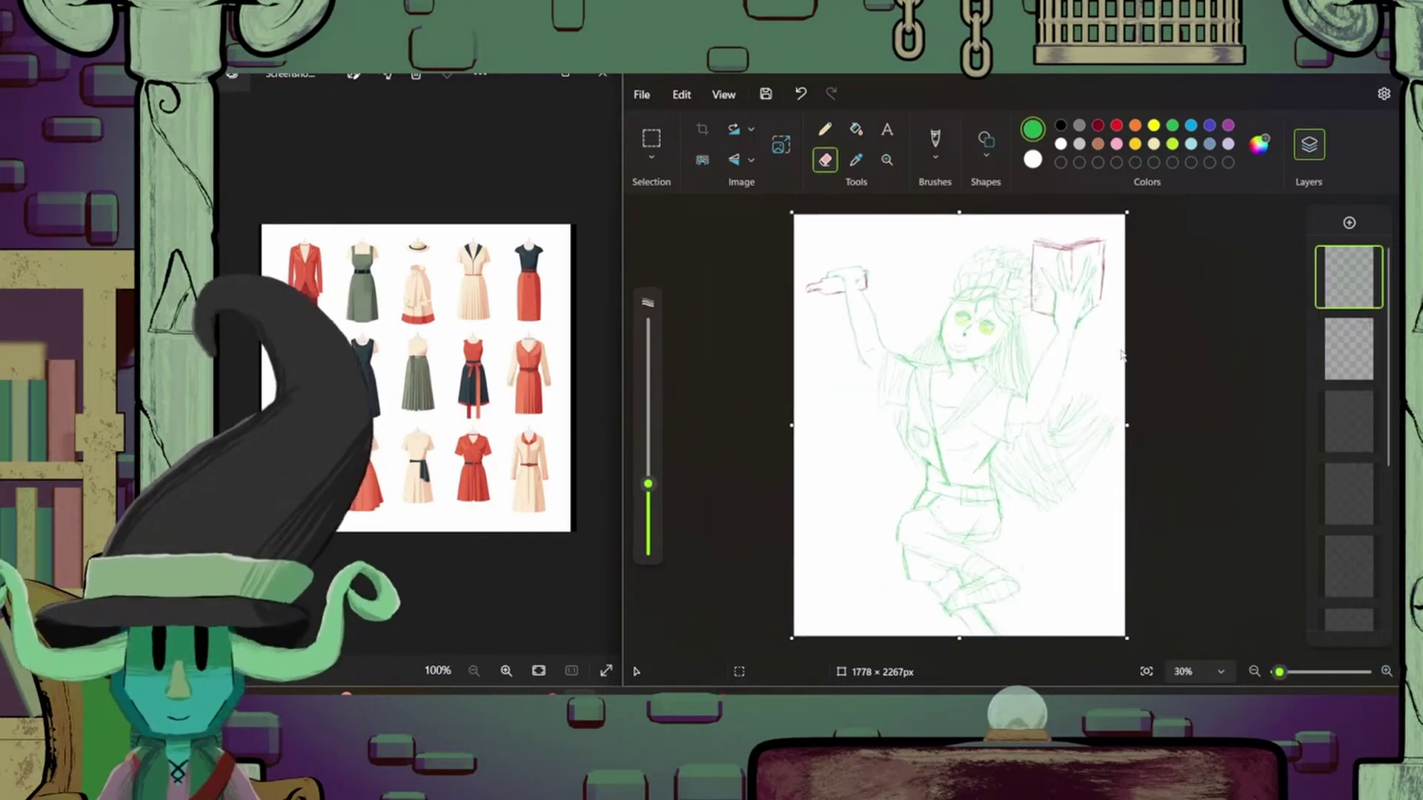
- Ink the forehead side of the face in black on a new top layer, undoing the uneven cheek strokes
key(p)
scroll(902, 427, up, 5)
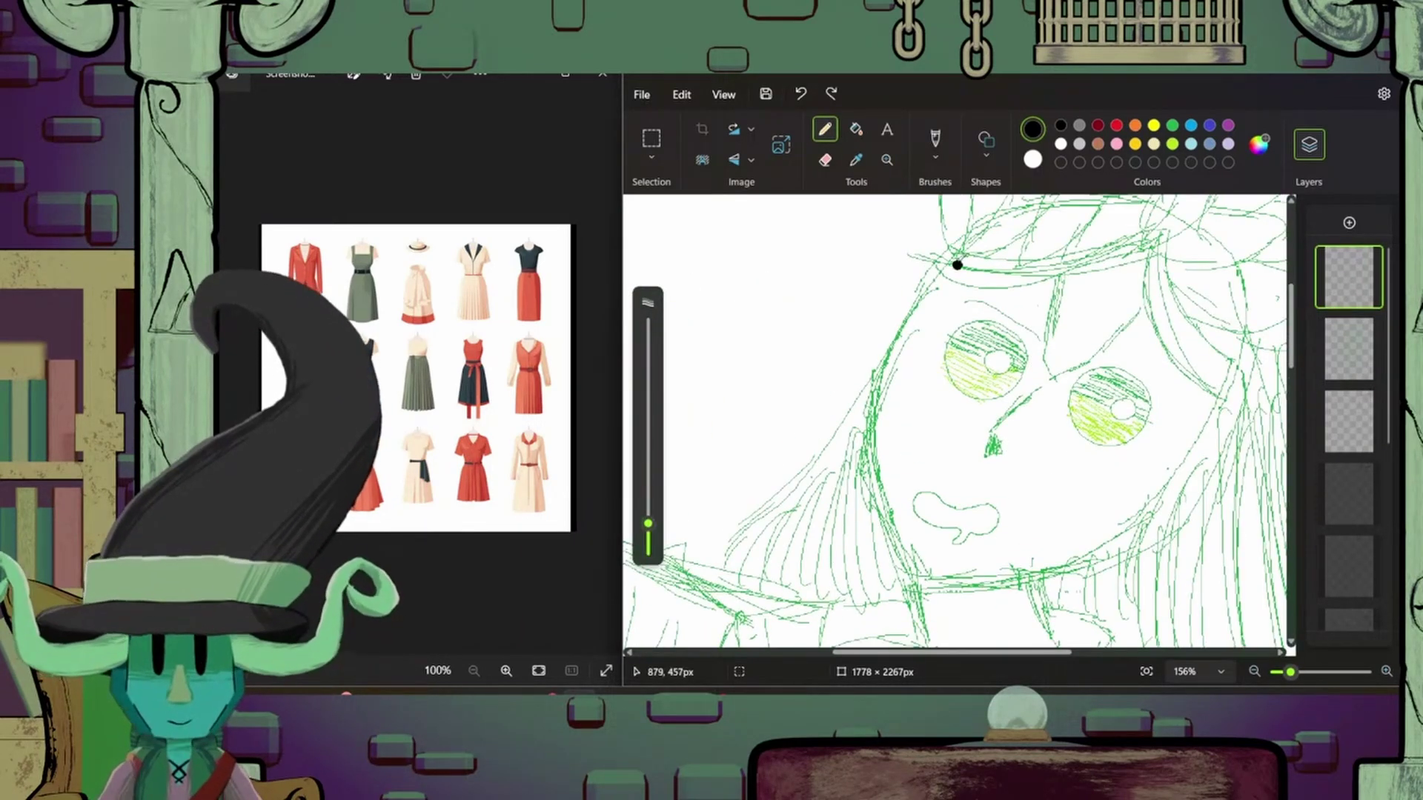
mouse_move(942, 264)
mouse_down()
mouse_move(865, 404)
mouse_move(900, 563)
mouse_up()
key(ctrl+z)
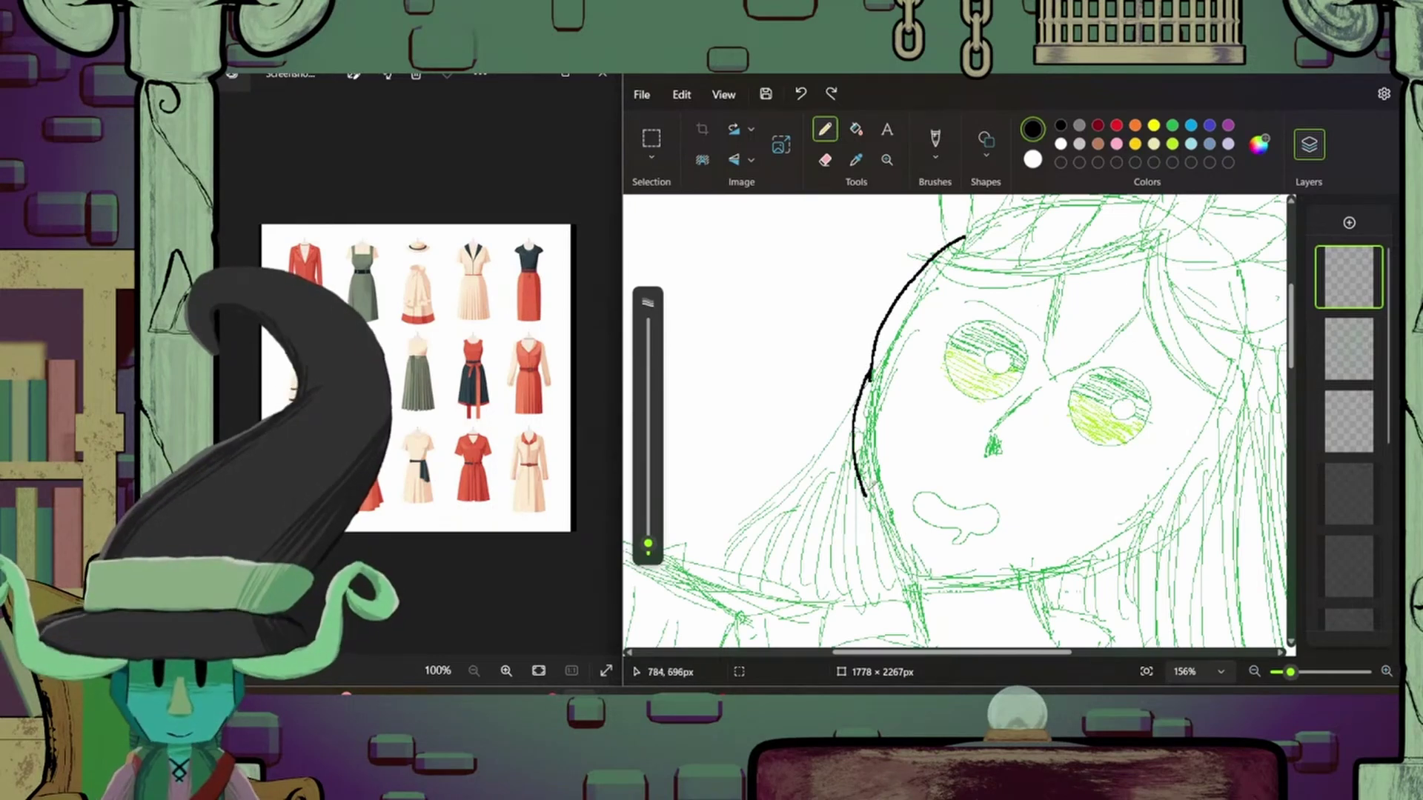
key(ctrl+z)
- Ink the cheek, chin and far jawline in black, redoing the uneven strokes
mouse_move(867, 374)
mouse_down()
mouse_move(908, 571)
mouse_move(906, 539)
mouse_move(923, 582)
mouse_move(1149, 526)
mouse_up()
key(ctrl+z)
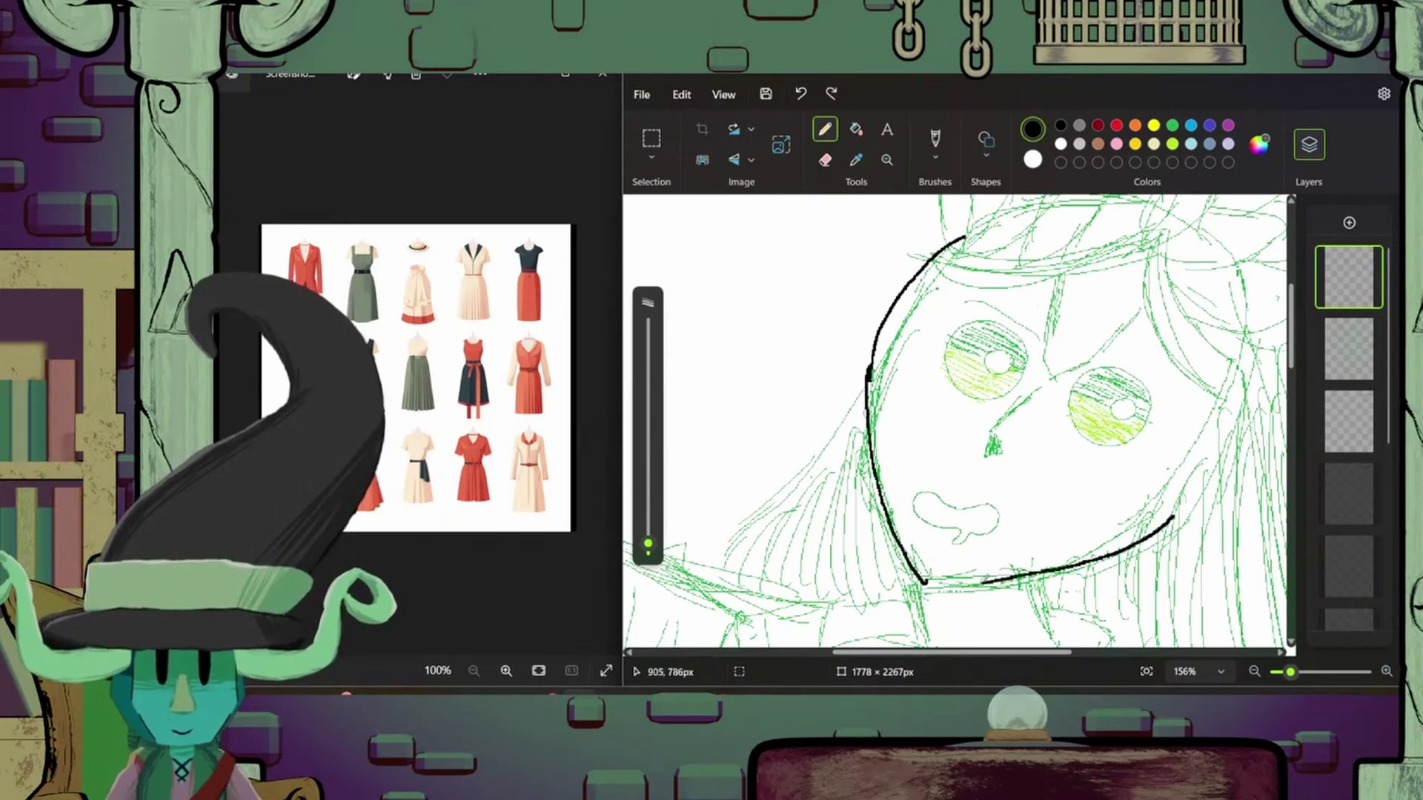
key(ctrl+z)
drag(926, 582, 1149, 526)
drag(1253, 333, 1149, 526)
scroll(956, 426, down, 5)
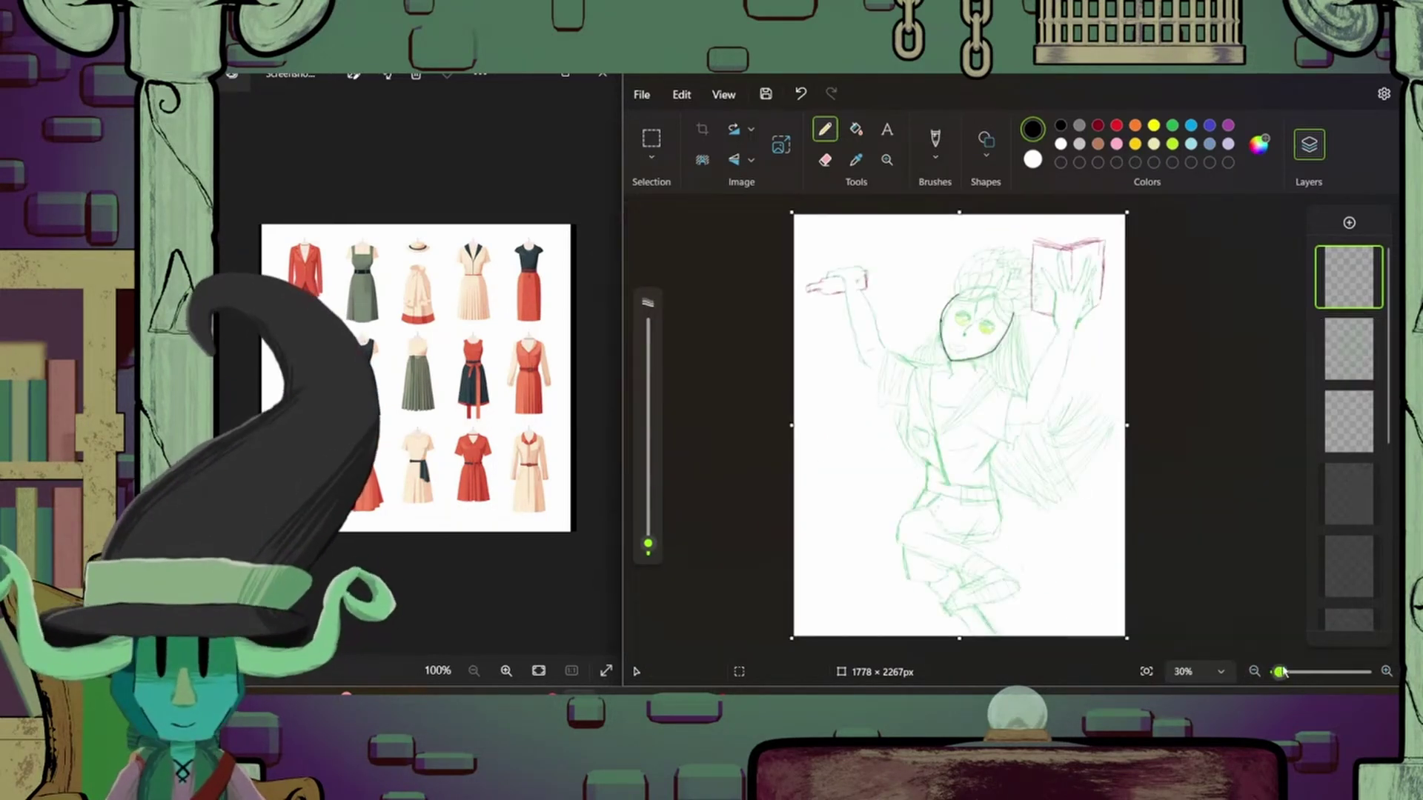
- Ink the nose and both rounded eyes with their pupils in black over the green sketch
scroll(986, 460, up, 3)
scroll(936, 313, up, 3)
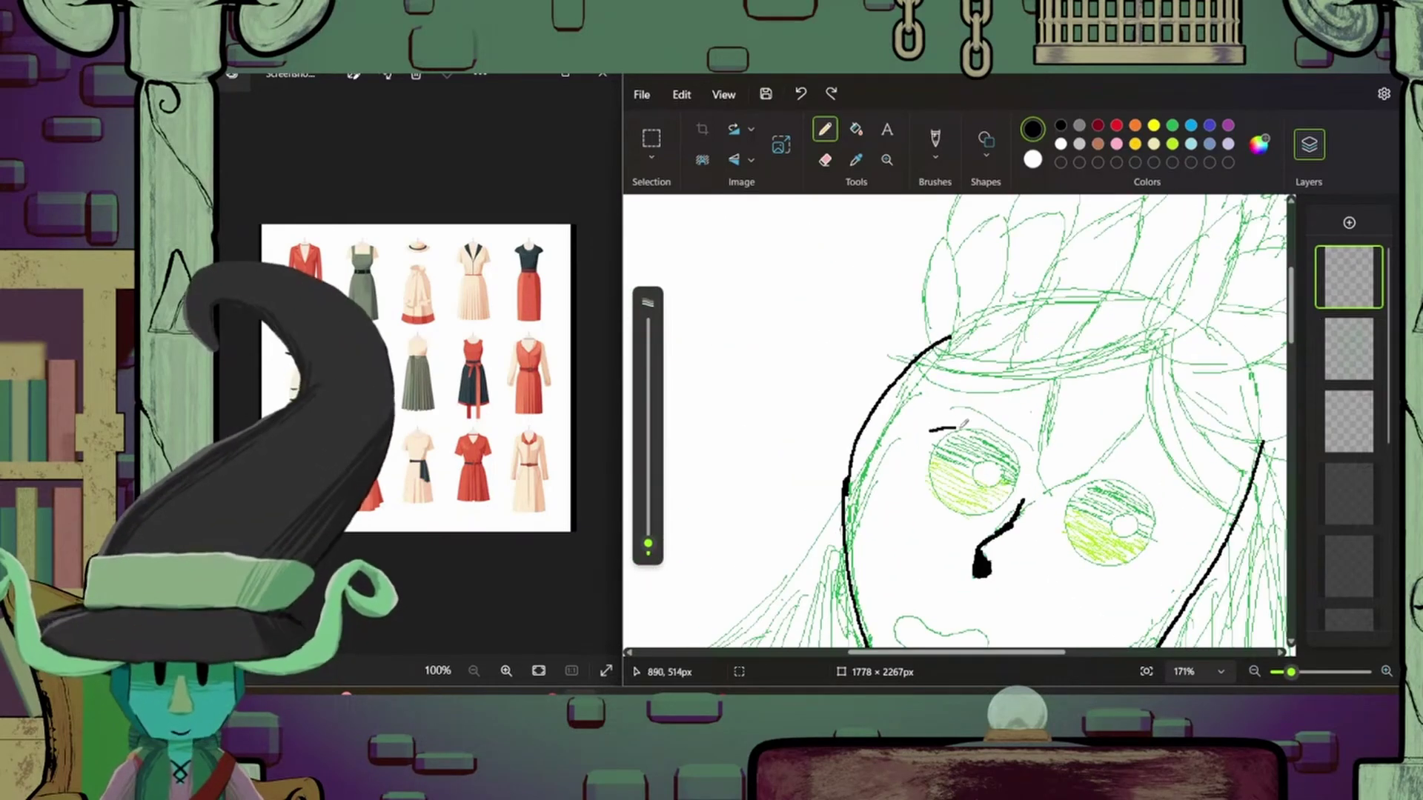
key(ctrl+z)
mouse_move(956, 430)
mouse_down()
mouse_move(1023, 467)
mouse_move(1012, 498)
mouse_up()
mouse_move(1075, 489)
mouse_down()
mouse_move(1156, 522)
mouse_move(1138, 558)
mouse_move(1160, 519)
mouse_up()
drag(1078, 488, 1064, 519)
scroll(956, 427, down, 5)
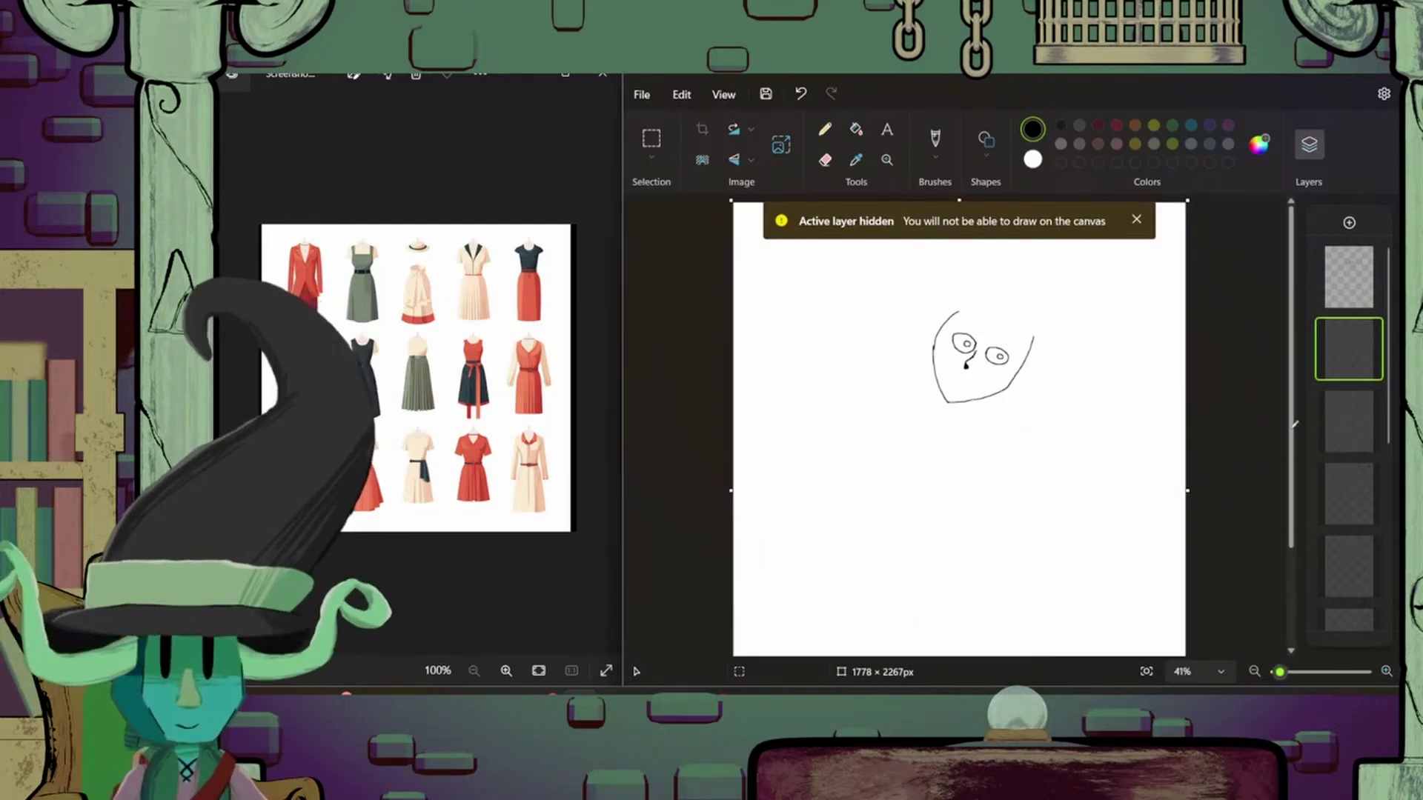
- Hide the sketch layers to examine the inked face on its own, and reselect the inking layer
click(1349, 348)
scroll(963, 445, up, 5)
drag(937, 508, 957, 513)
scroll(956, 511, down, 5)
click(1349, 277)
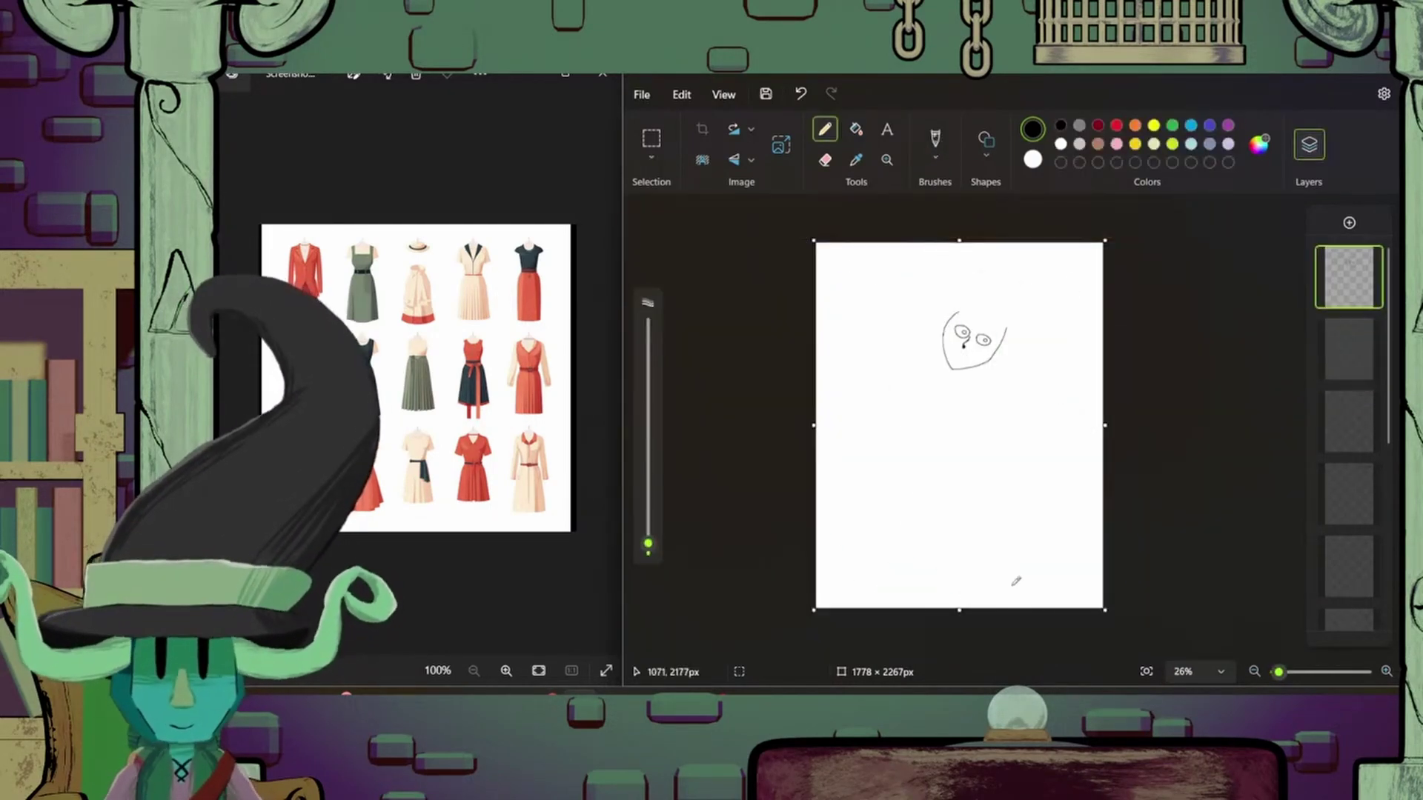
- Ink the mouth, the pointed hairline and the side edges of the headband in black over the green sketch
scroll(963, 465, up, 5)
scroll(966, 467, up, 3)
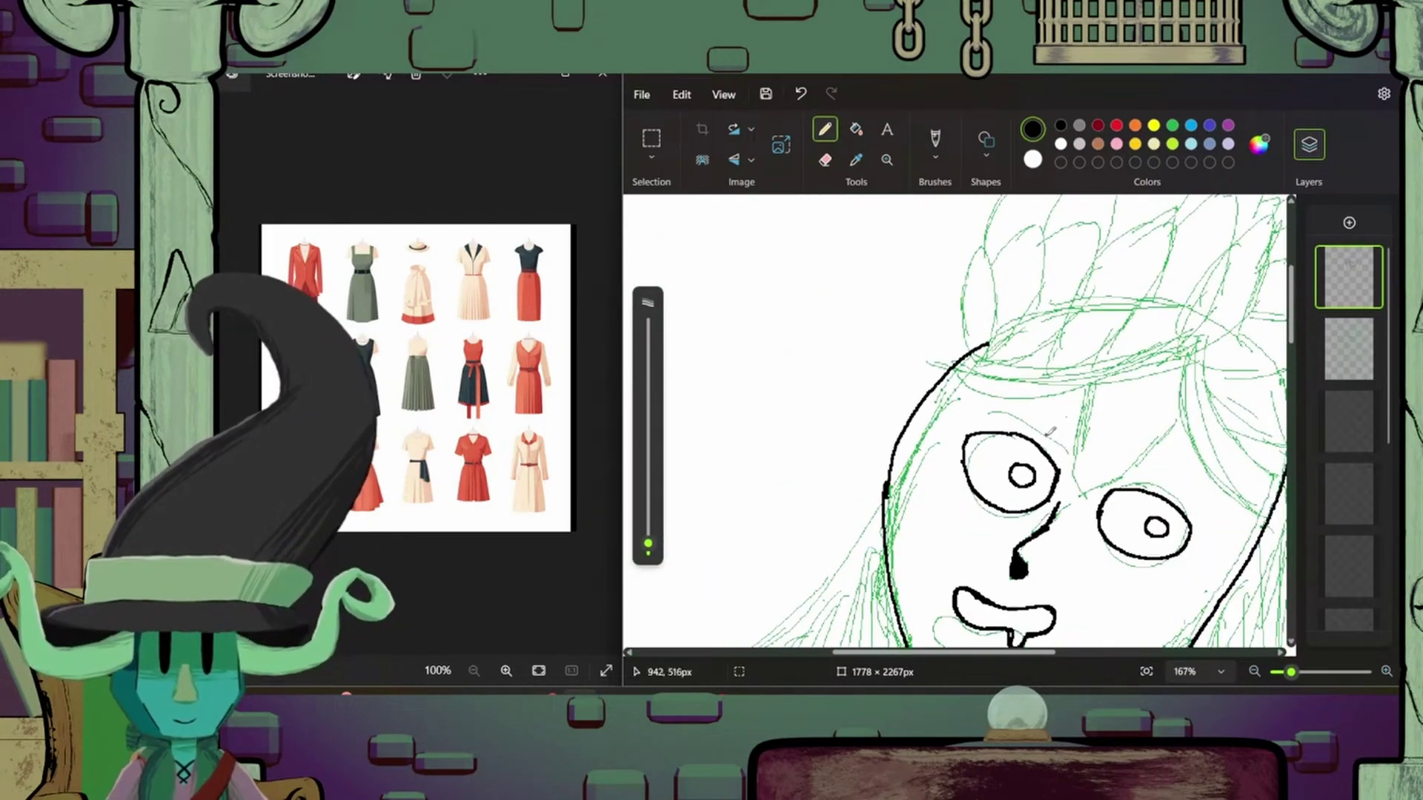
mouse_move(1096, 383)
mouse_down()
mouse_move(1073, 474)
mouse_move(1179, 411)
mouse_up()
drag(1076, 474, 1102, 464)
mouse_move(1192, 346)
mouse_down()
mouse_move(1237, 493)
mouse_move(1269, 530)
mouse_up()
scroll(1270, 530, right, 3)
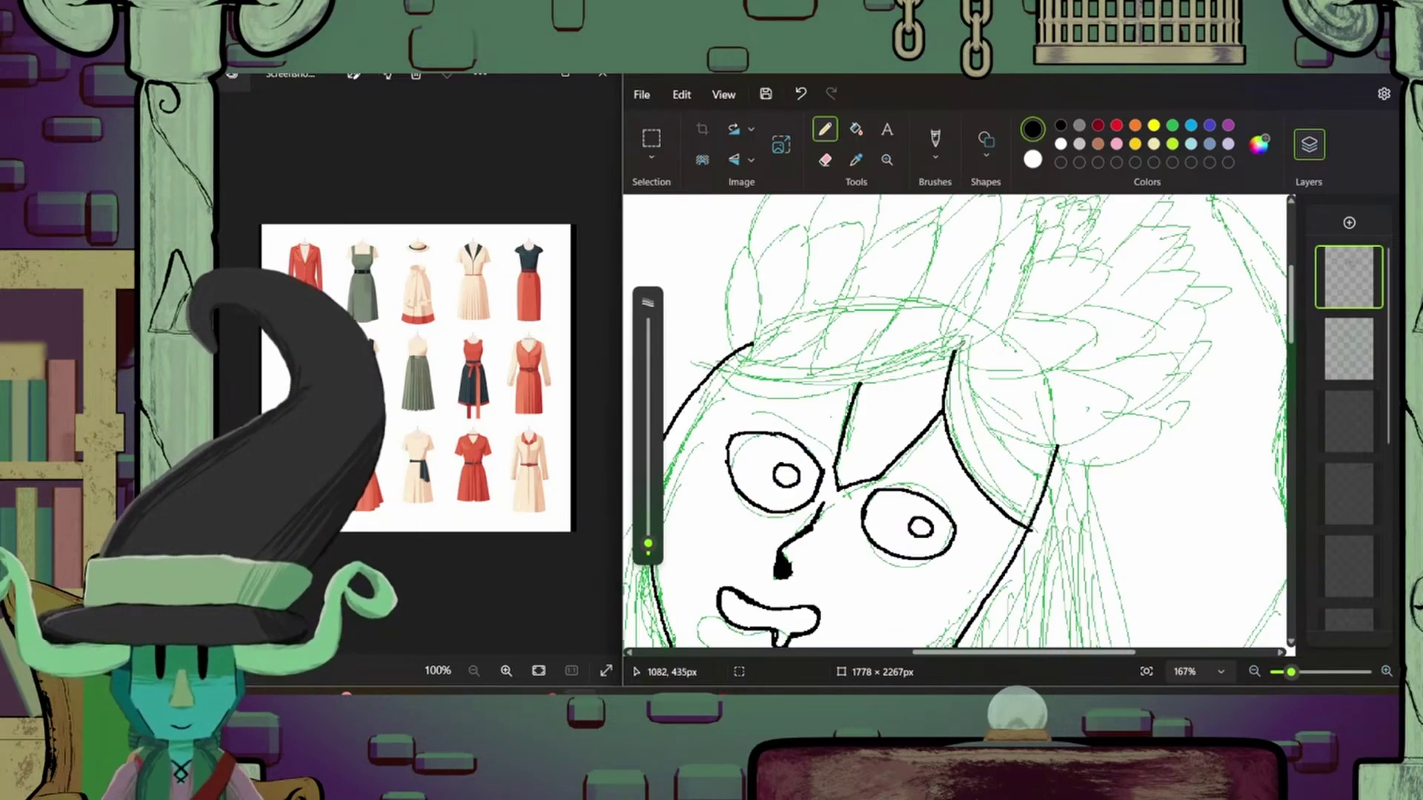
drag(972, 338, 1052, 481)
click(642, 94)
mouse_move(724, 242)
click(874, 292)
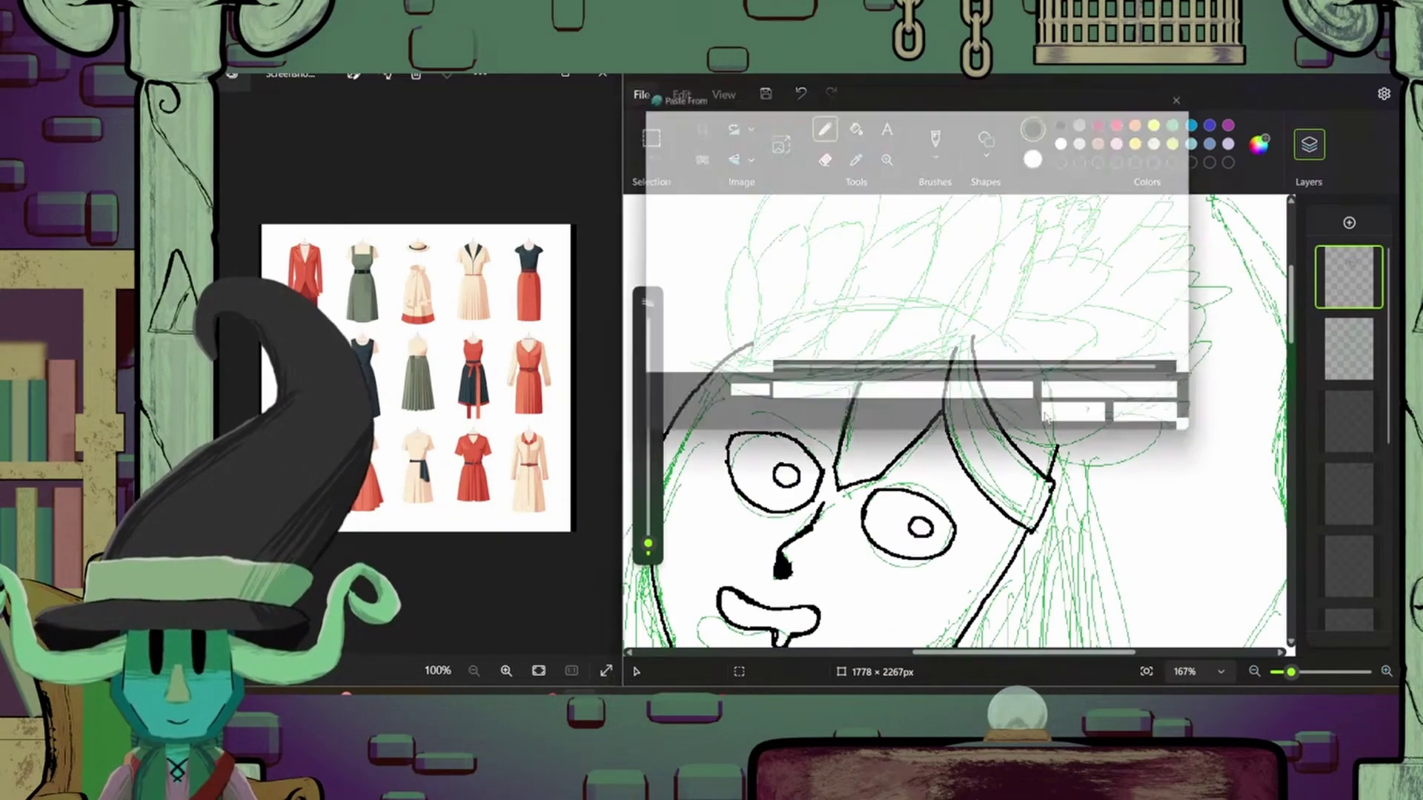
click(799, 386)
key(Escape)
key(Escape)
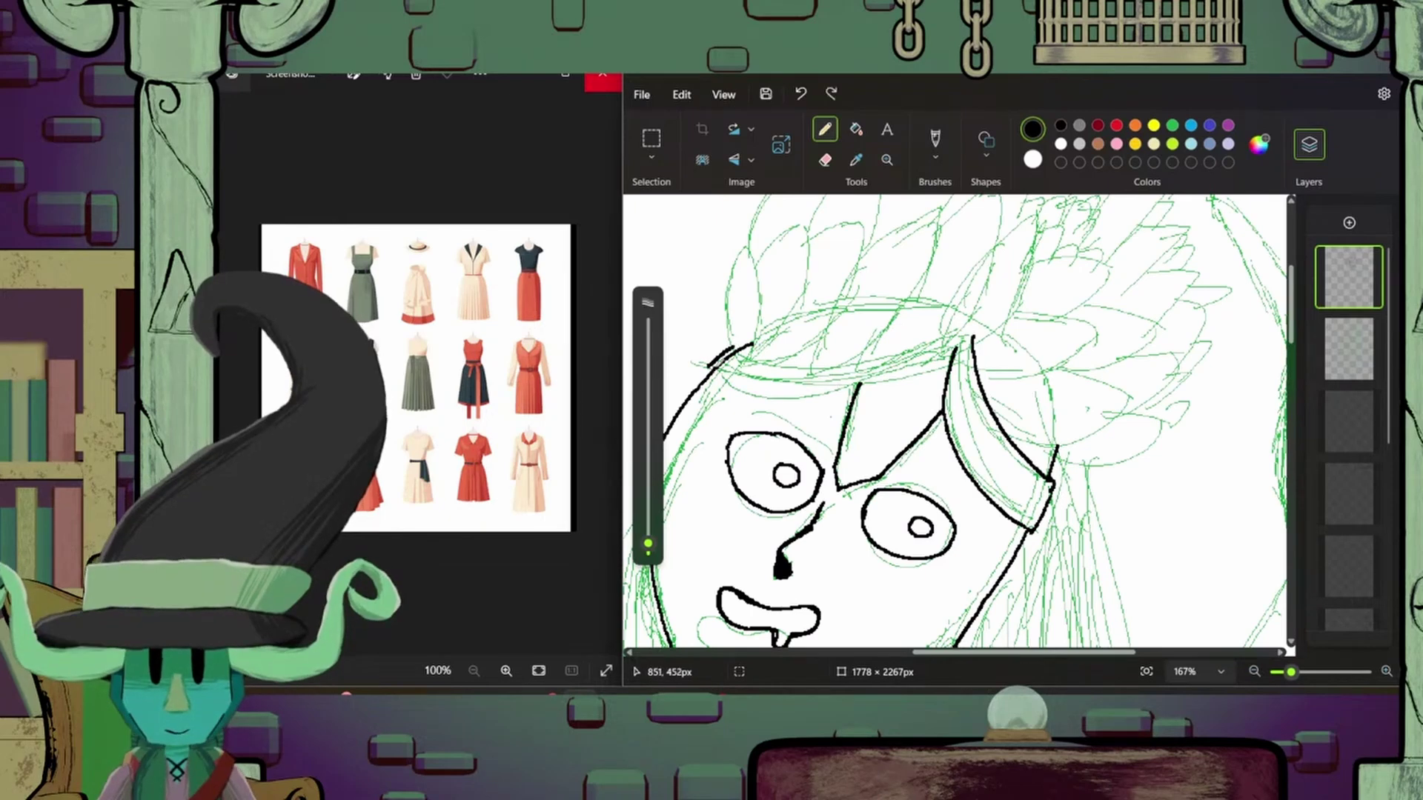
click(642, 94)
key(Escape)
- Ink the headband across the forehead and down the side with parallel black lines, using the face portrait as reference
mouse_move(709, 363)
mouse_down()
mouse_move(954, 352)
mouse_move(1030, 519)
mouse_up()
click(607, 374)
drag(971, 341, 1046, 512)
drag(904, 355, 713, 369)
drag(948, 335, 789, 355)
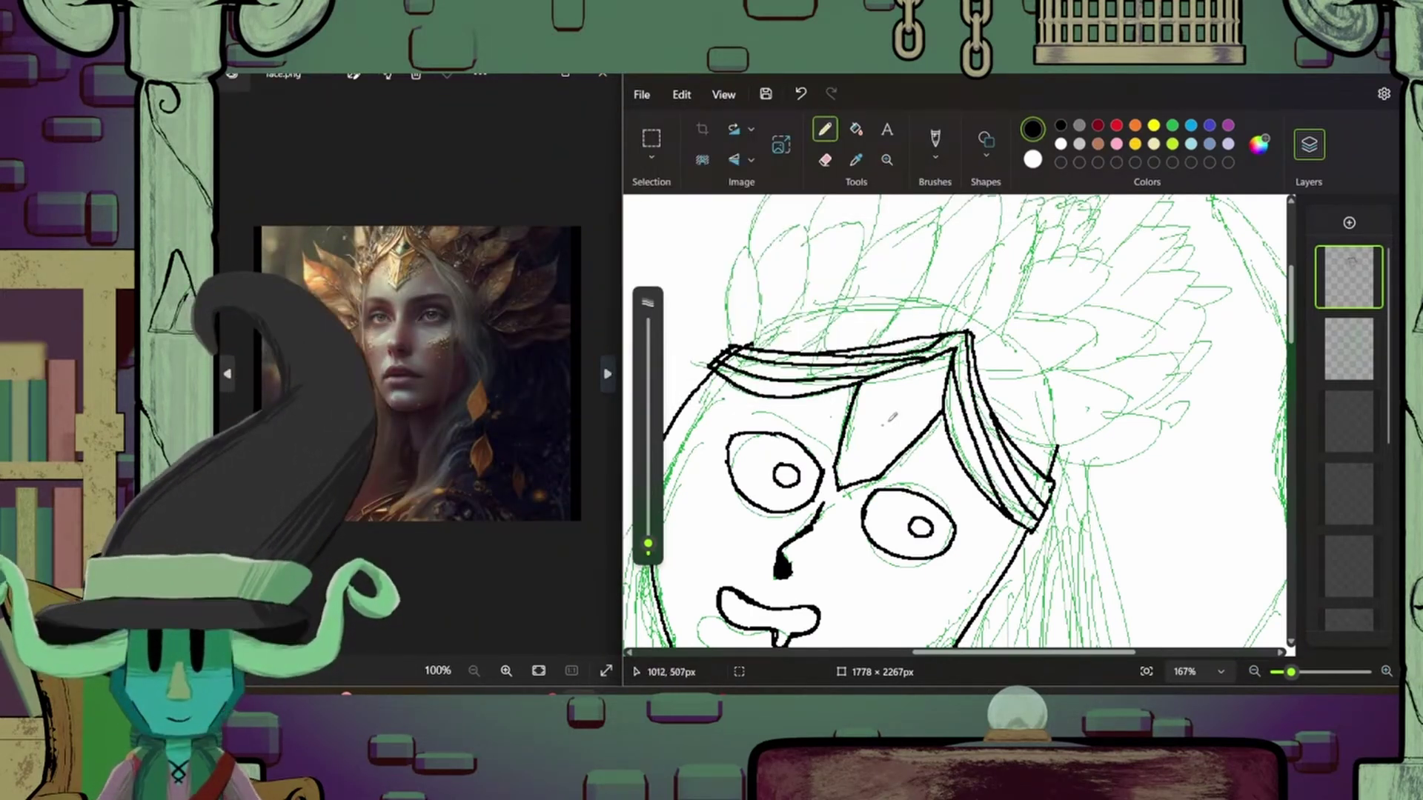
- Ink the facets of the forehead jewel with crossing black lines and a small diamond shape inside it
drag(859, 383, 932, 417)
mouse_move(913, 364)
mouse_down()
mouse_move(882, 431)
mouse_move(889, 412)
mouse_up()
drag(845, 472, 886, 421)
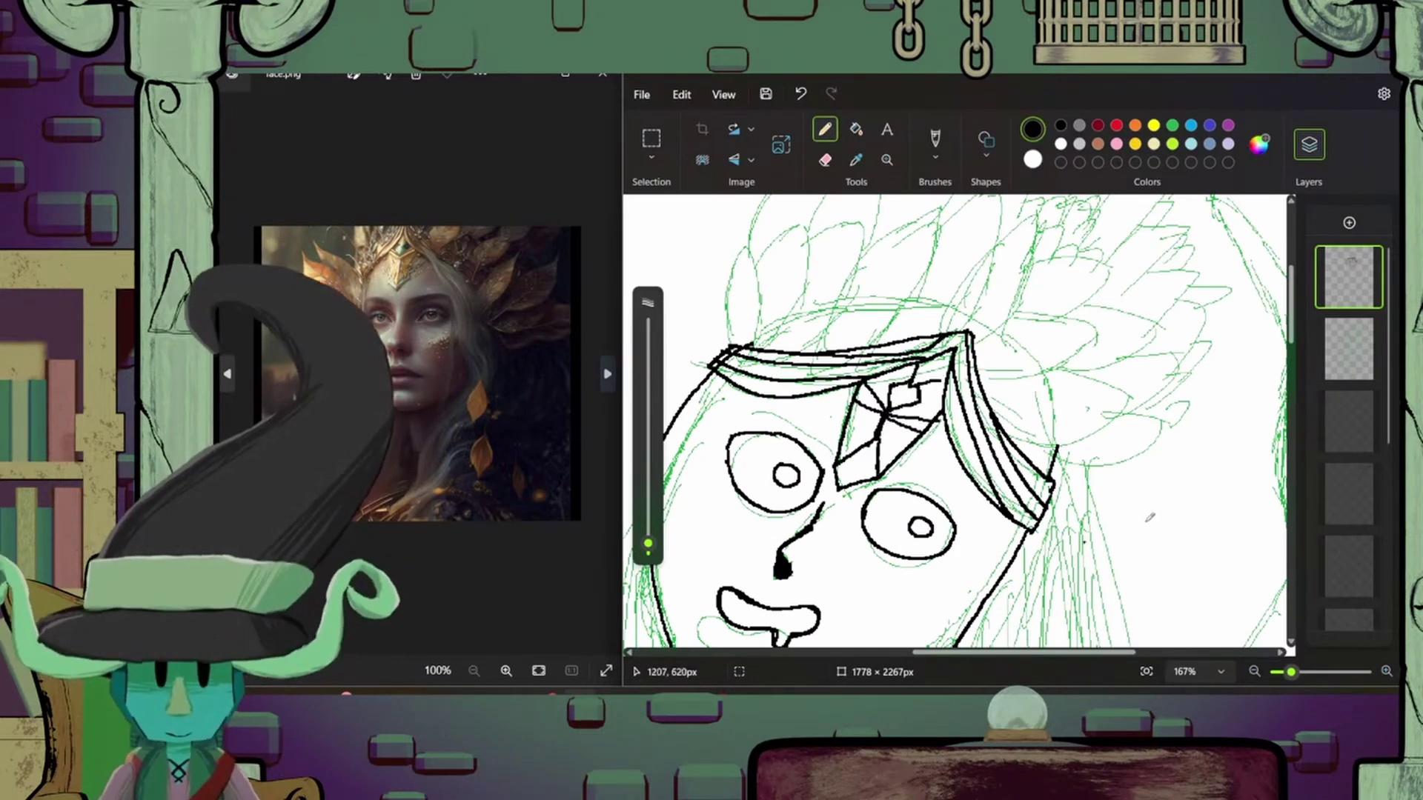
scroll(1150, 517, down, 5)
key(super)
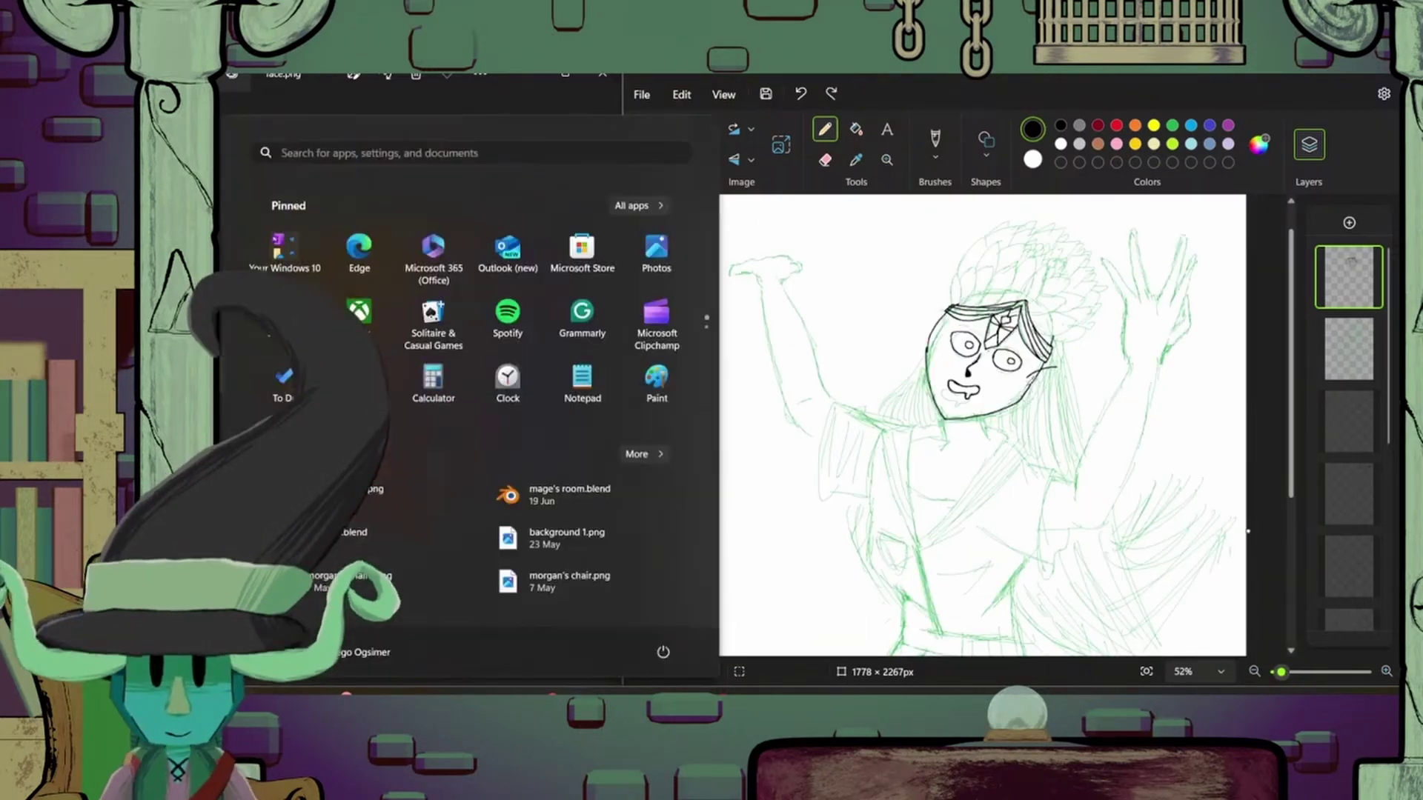
key(super)
- Ink the pointed ear and the drooping eyelids in black, and erase the head outline where it crosses the ear
scroll(1038, 415, up, 5)
scroll(1046, 406, up, 2)
click(825, 160)
drag(963, 418, 949, 435)
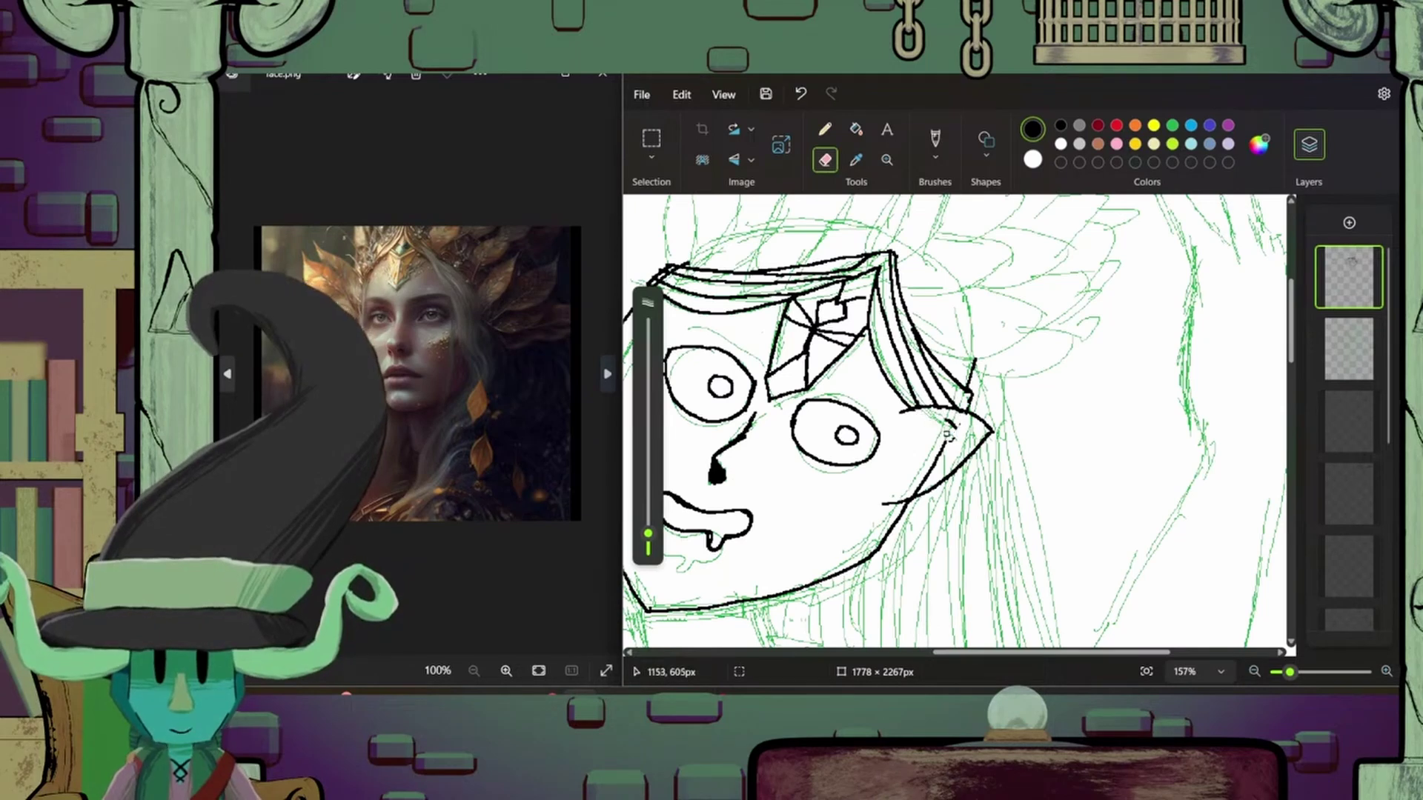
click(825, 129)
scroll(1296, 339, down, 1)
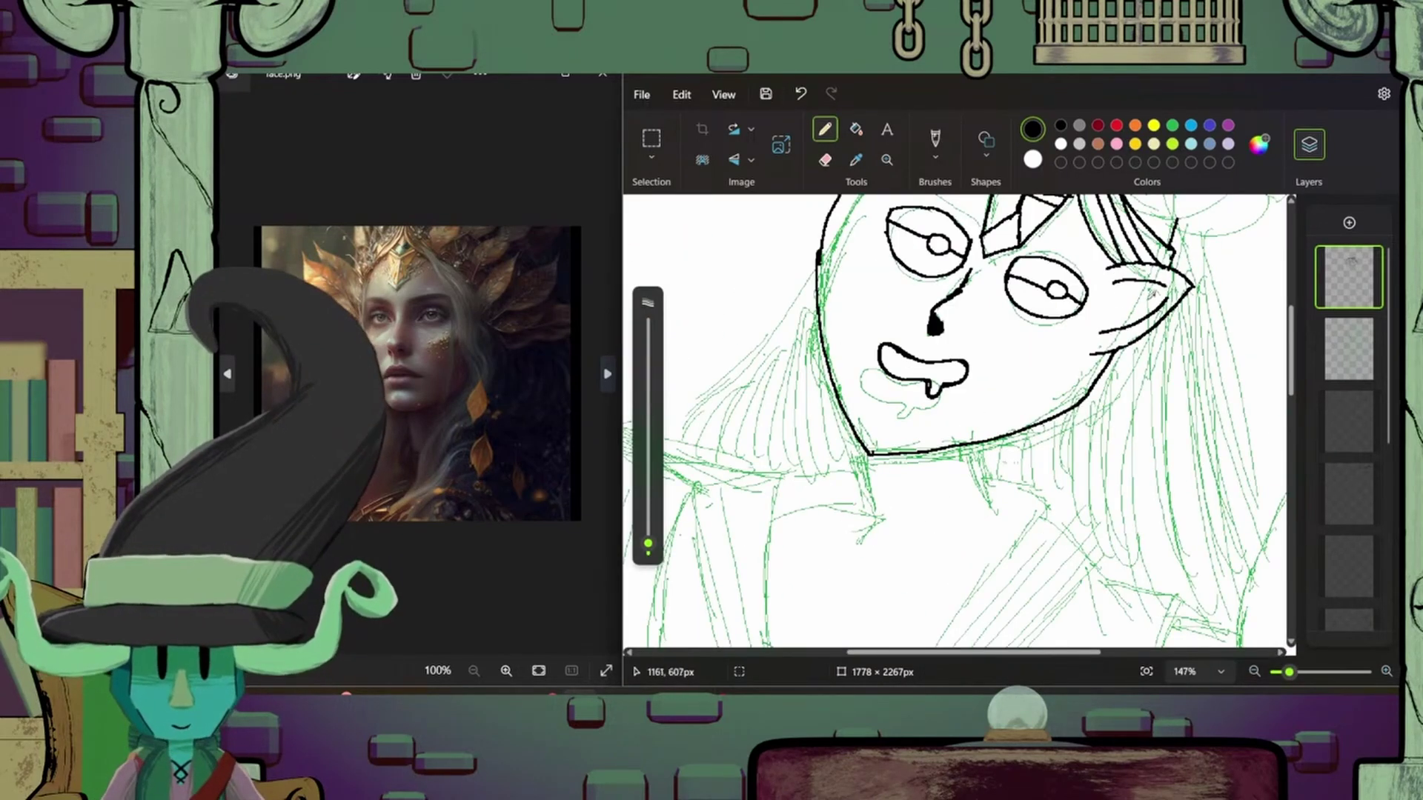
- Ink the hair edge beside the far cheek and long parallel strands hanging in front of the pointed ear
scroll(1296, 339, up, 2)
click(1349, 349)
drag(853, 327, 812, 433)
drag(1086, 400, 1097, 615)
drag(1126, 412, 1123, 615)
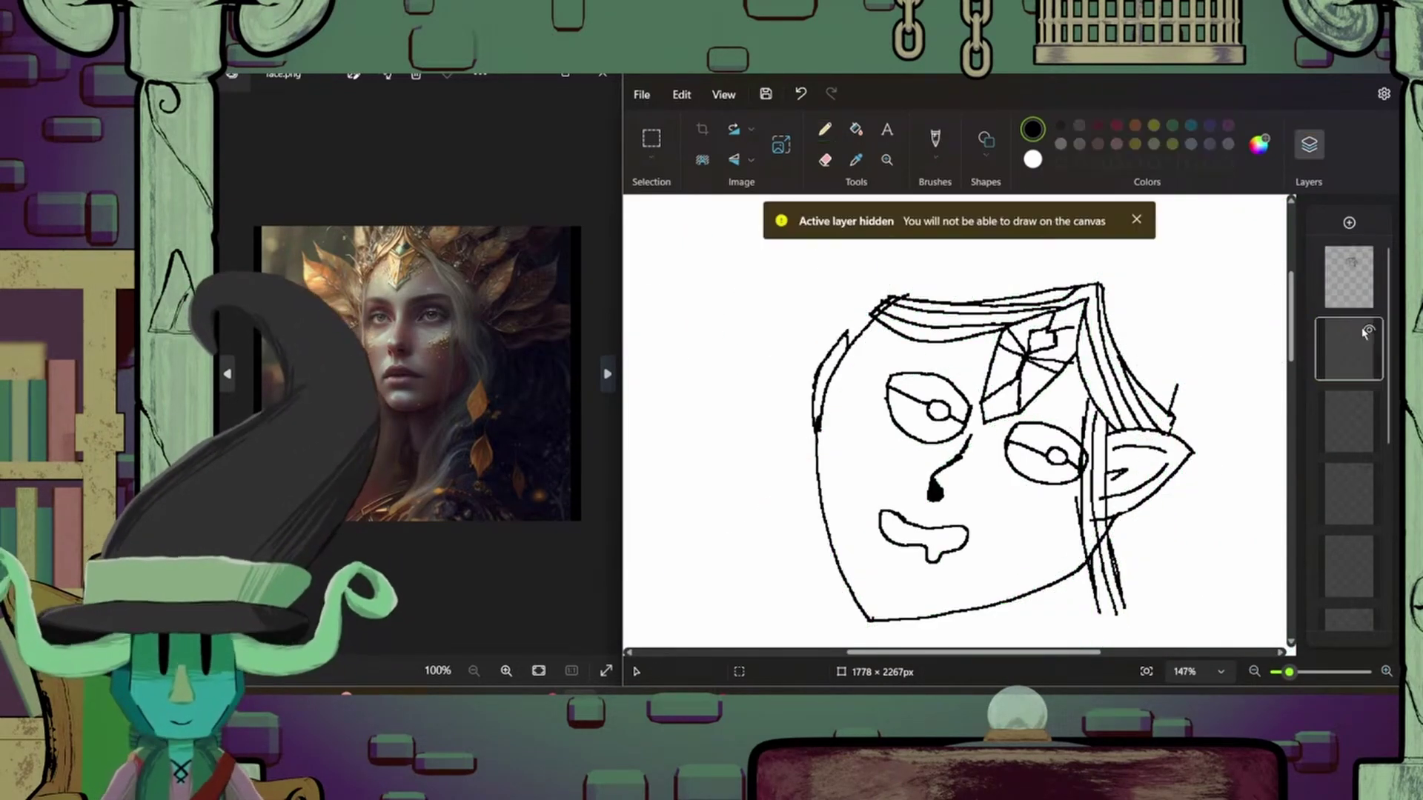
- Ink dense long strands of hair fanning out from the face's left side toward the shoulder
drag(882, 326, 779, 497)
drag(815, 434, 678, 604)
drag(823, 437, 704, 623)
drag(819, 467, 838, 637)
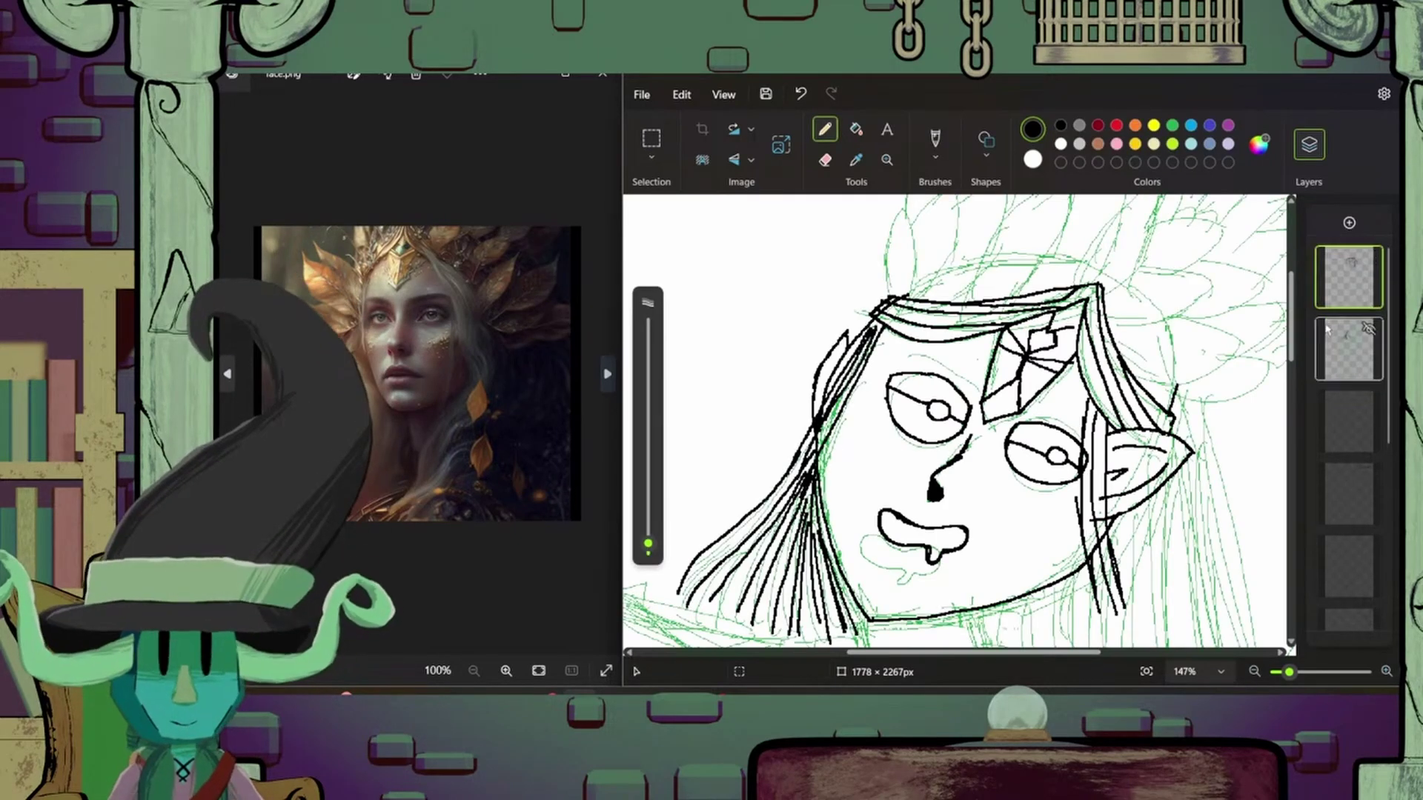
click(1349, 277)
scroll(939, 543, down, 5)
drag(955, 303, 933, 368)
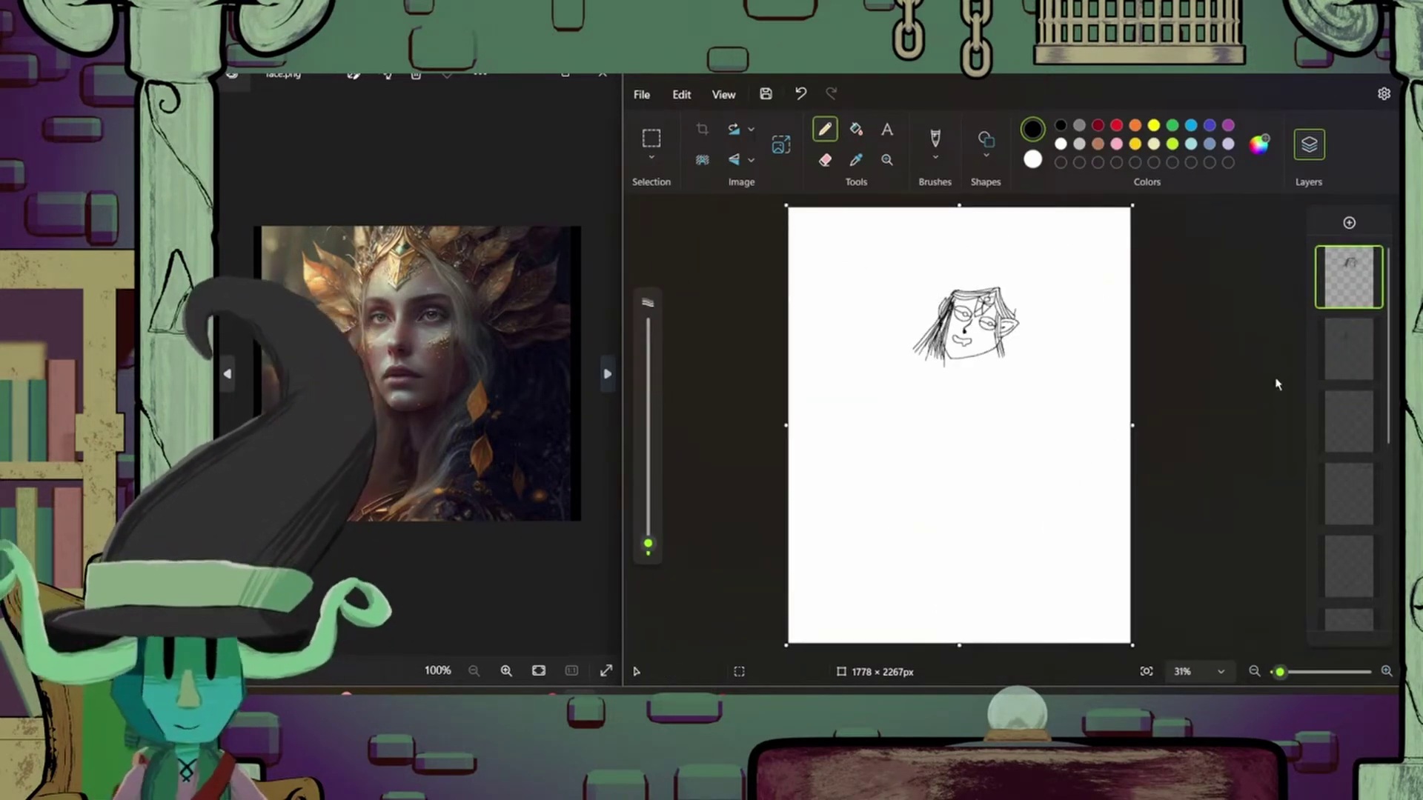
- Ink both contours of the figure's raised arm on the drawing's left, from the wrist past the elbow to the sleeve
drag(1275, 672, 1288, 673)
drag(819, 402, 893, 593)
drag(752, 367, 800, 582)
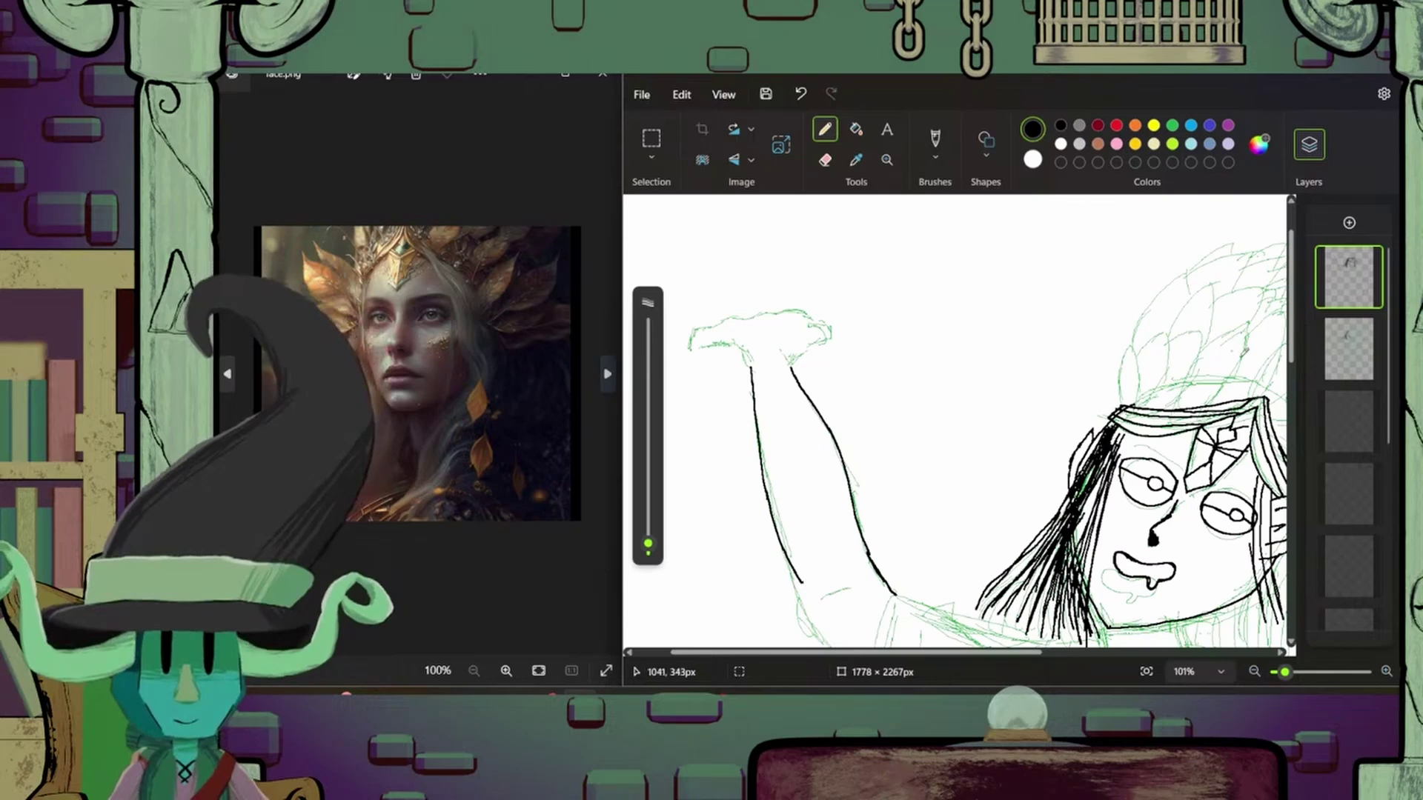
scroll(815, 444, down, 3)
mouse_move(799, 406)
mouse_down()
mouse_move(866, 491)
mouse_move(856, 406)
mouse_move(910, 577)
mouse_move(961, 607)
mouse_up()
- Ink the short sleeve on the drawing's left with its ragged hem and fold lines, undoing the stray strokes
mouse_move(1371, 300)
key(ctrl+z)
mouse_move(898, 419)
mouse_down()
mouse_move(1027, 459)
mouse_move(986, 439)
mouse_move(1082, 460)
mouse_up()
key(ctrl+z)
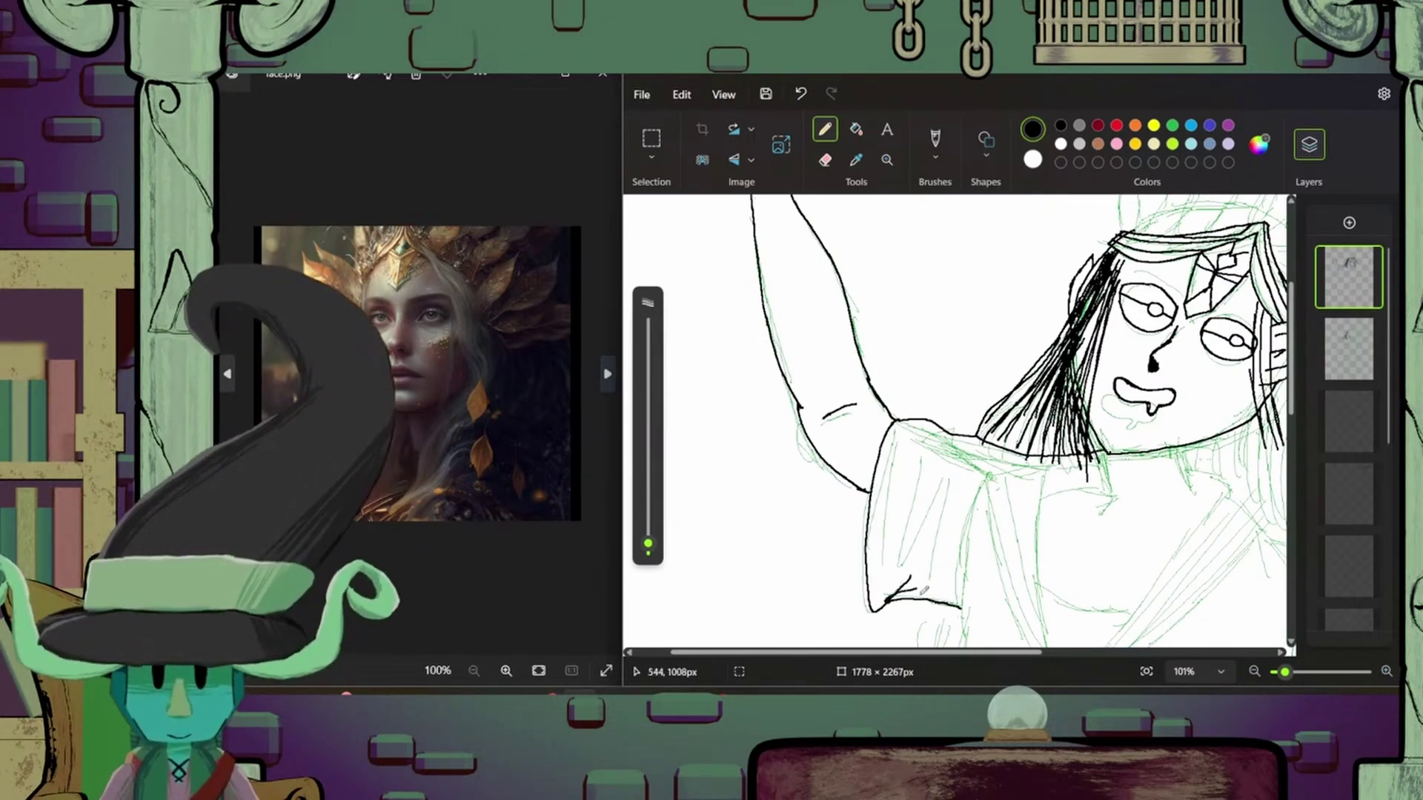
mouse_move(919, 454)
mouse_down()
mouse_move(906, 545)
mouse_move(878, 560)
mouse_up()
mouse_move(936, 478)
mouse_down()
mouse_move(913, 567)
mouse_move(937, 570)
mouse_up()
- Ink the torso's sides, the rounded hip and the thick front seam of the shirt, thickening the waist contour
scroll(934, 519, down, 5)
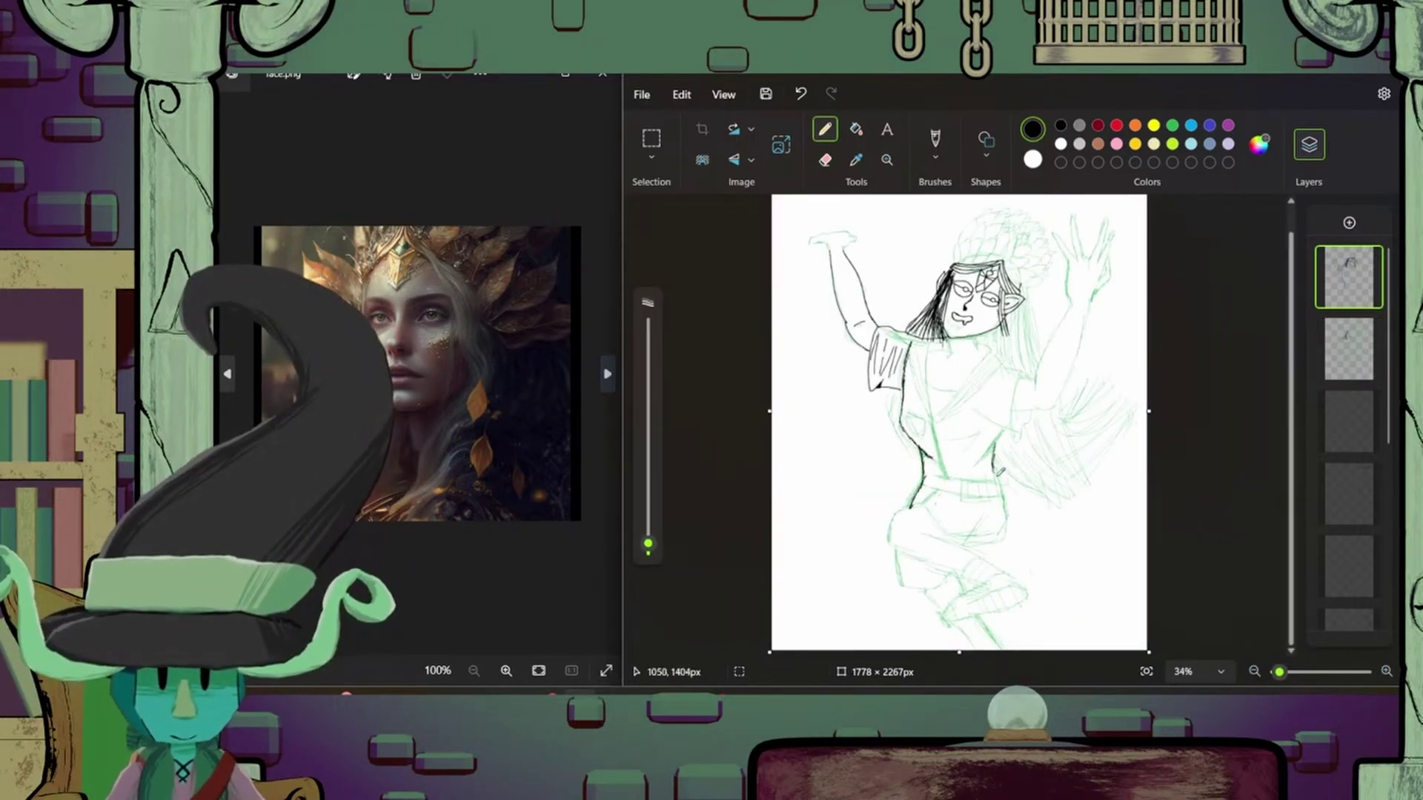
click(825, 159)
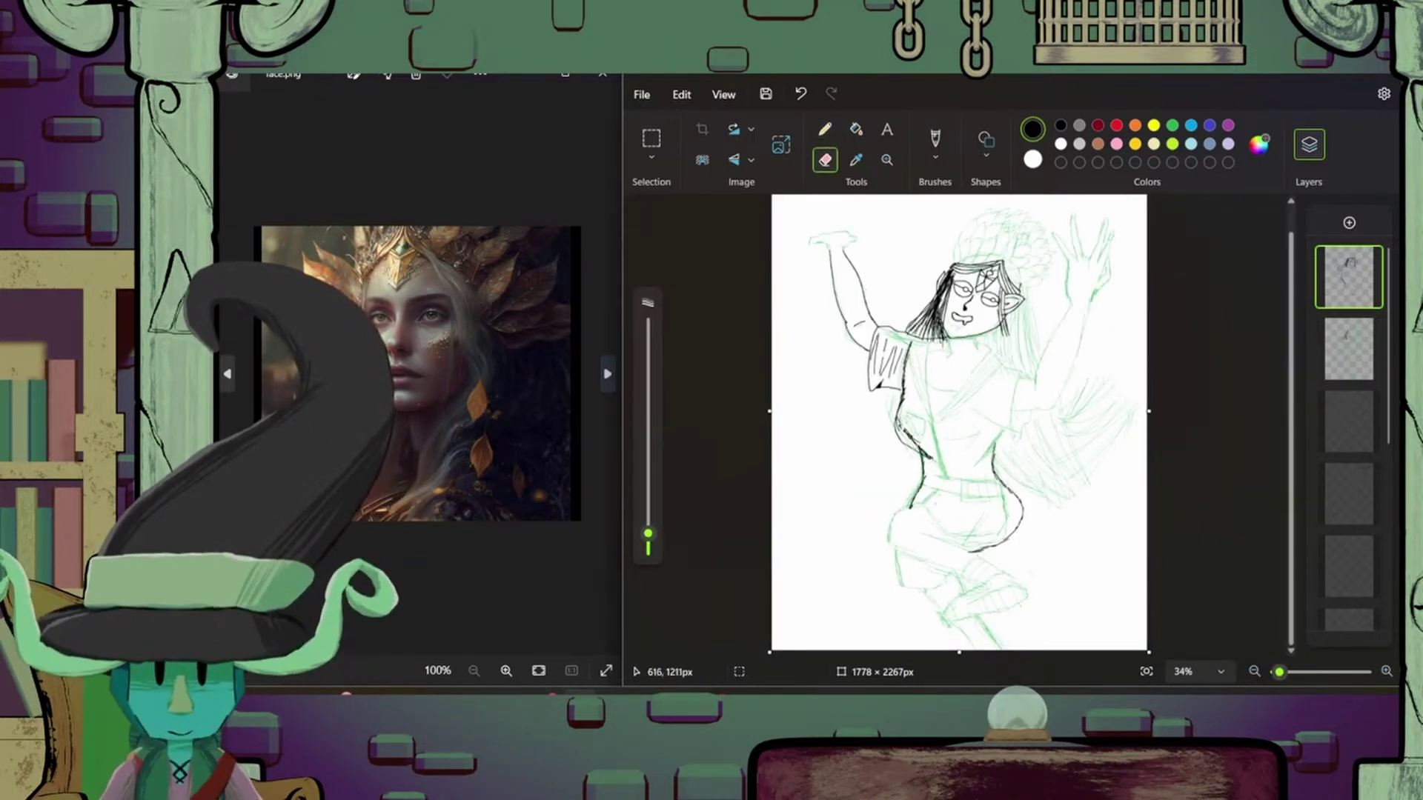
click(825, 130)
scroll(896, 422, up, 4)
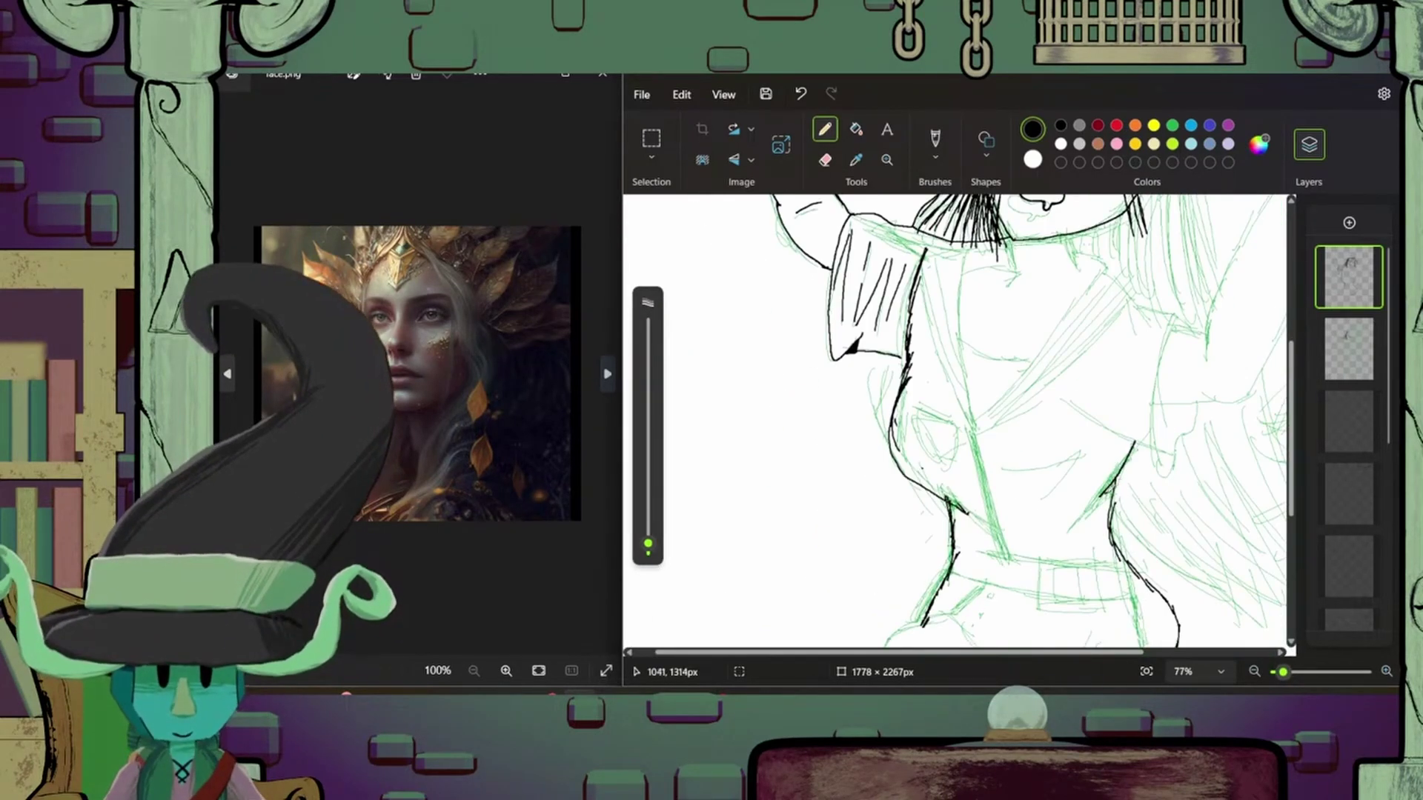
drag(1109, 493, 1158, 593)
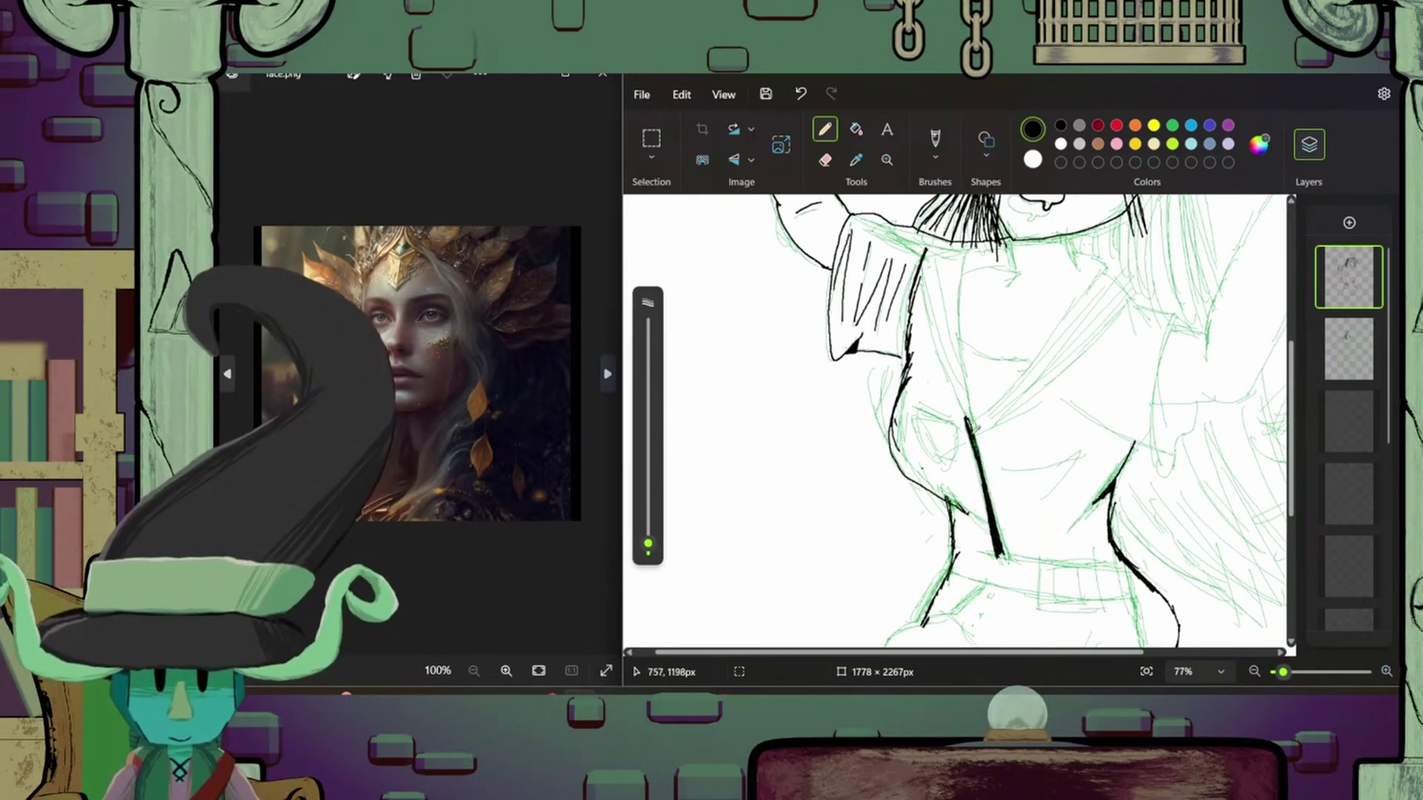
- Ink the belt around the waist with its double-outlined square buckle, undoing the misplaced belt stroke
drag(964, 549, 1116, 556)
drag(950, 572, 1060, 590)
key(ctrl+z)
scroll(956, 422, down, 3)
mouse_move(1060, 466)
mouse_down()
mouse_move(1096, 467)
mouse_move(1041, 474)
mouse_up()
click(825, 129)
drag(1061, 439, 1052, 453)
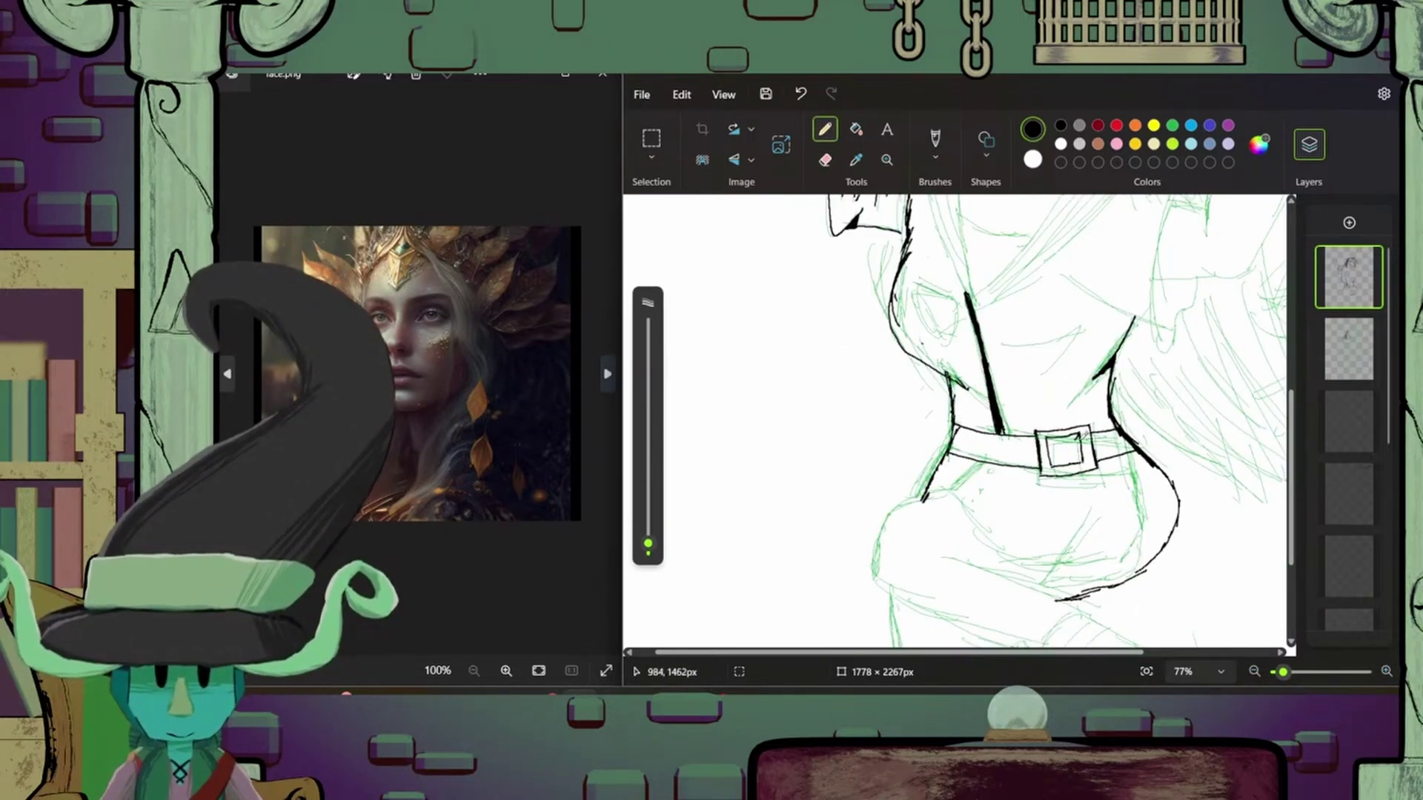
- Ink the shirt's left lapel, the neckline and the inner edge of the right lapel over the green sketch
scroll(1038, 445, up, 3)
drag(965, 280, 963, 454)
drag(922, 317, 910, 409)
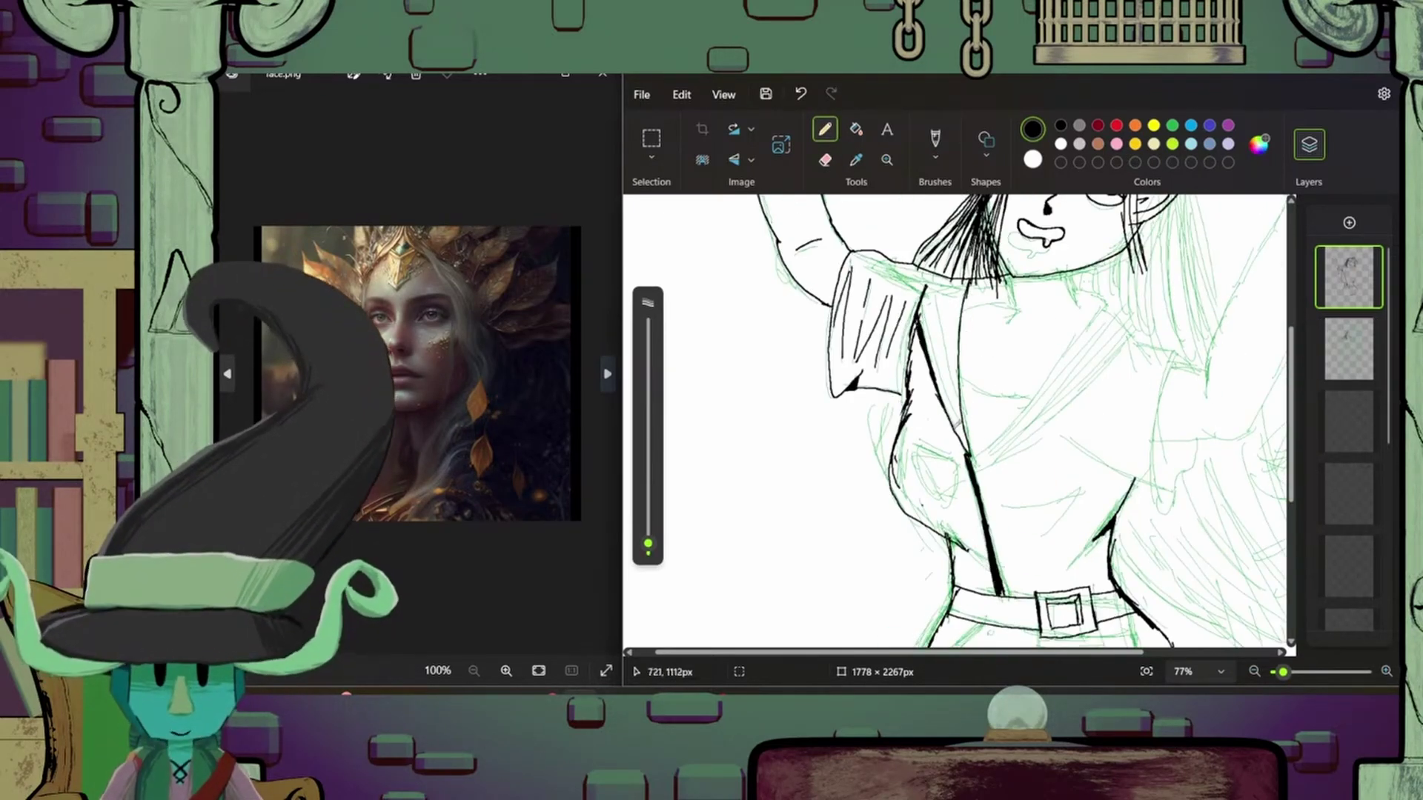
mouse_move(962, 292)
mouse_down()
mouse_move(970, 452)
mouse_move(1098, 319)
mouse_up()
drag(1028, 406, 1131, 337)
- Undo the last collar stroke, redraw the right lapel's outer edge in thick black, and ink the neck
key(super+x)
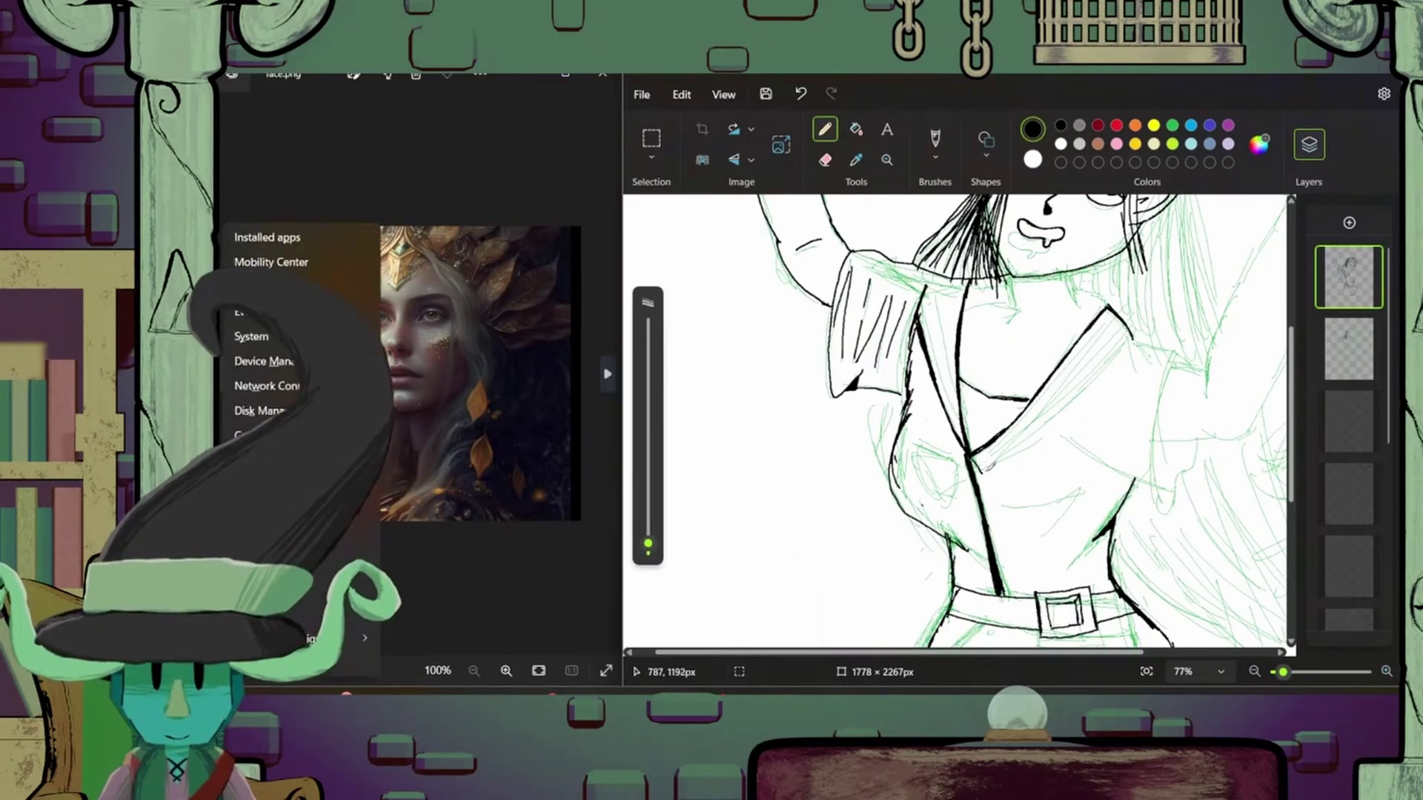
key(Escape)
key(ctrl+z)
drag(972, 455, 1134, 339)
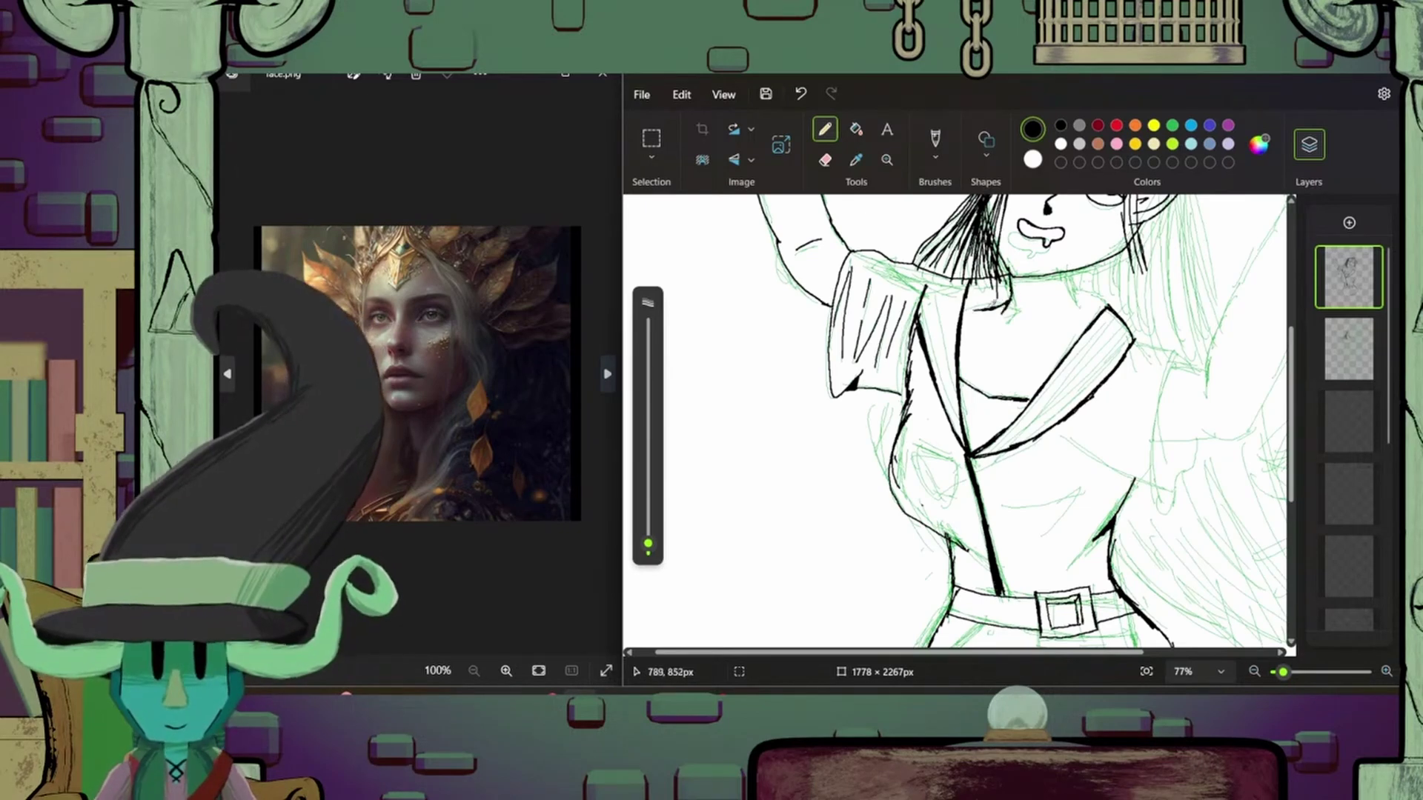
drag(1005, 300, 1078, 304)
- Ink the beaded necklace and the shoulder and pointed sleeve on the drawing's right side
scroll(956, 422, down, 5)
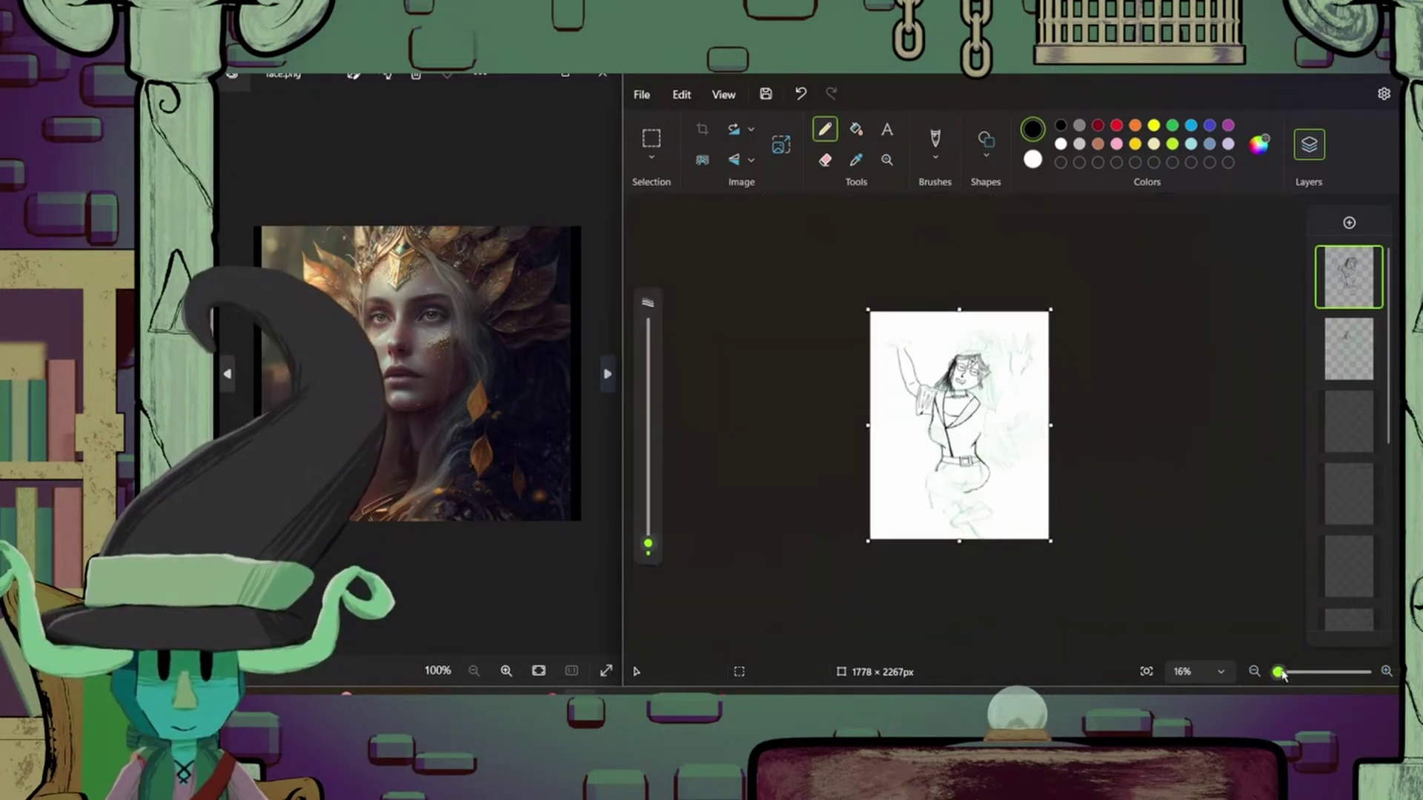
scroll(956, 422, up, 3)
mouse_move(971, 382)
mouse_down()
mouse_move(1036, 418)
mouse_move(989, 429)
mouse_up()
scroll(1298, 327, up, 3)
drag(1032, 384, 1011, 439)
click(1363, 371)
click(1363, 370)
- Fill the hair behind the pointed ear with dense long black strands down to the shoulder
mouse_move(1056, 357)
mouse_down()
mouse_move(1026, 453)
mouse_move(1038, 454)
mouse_up()
drag(1075, 330, 1045, 419)
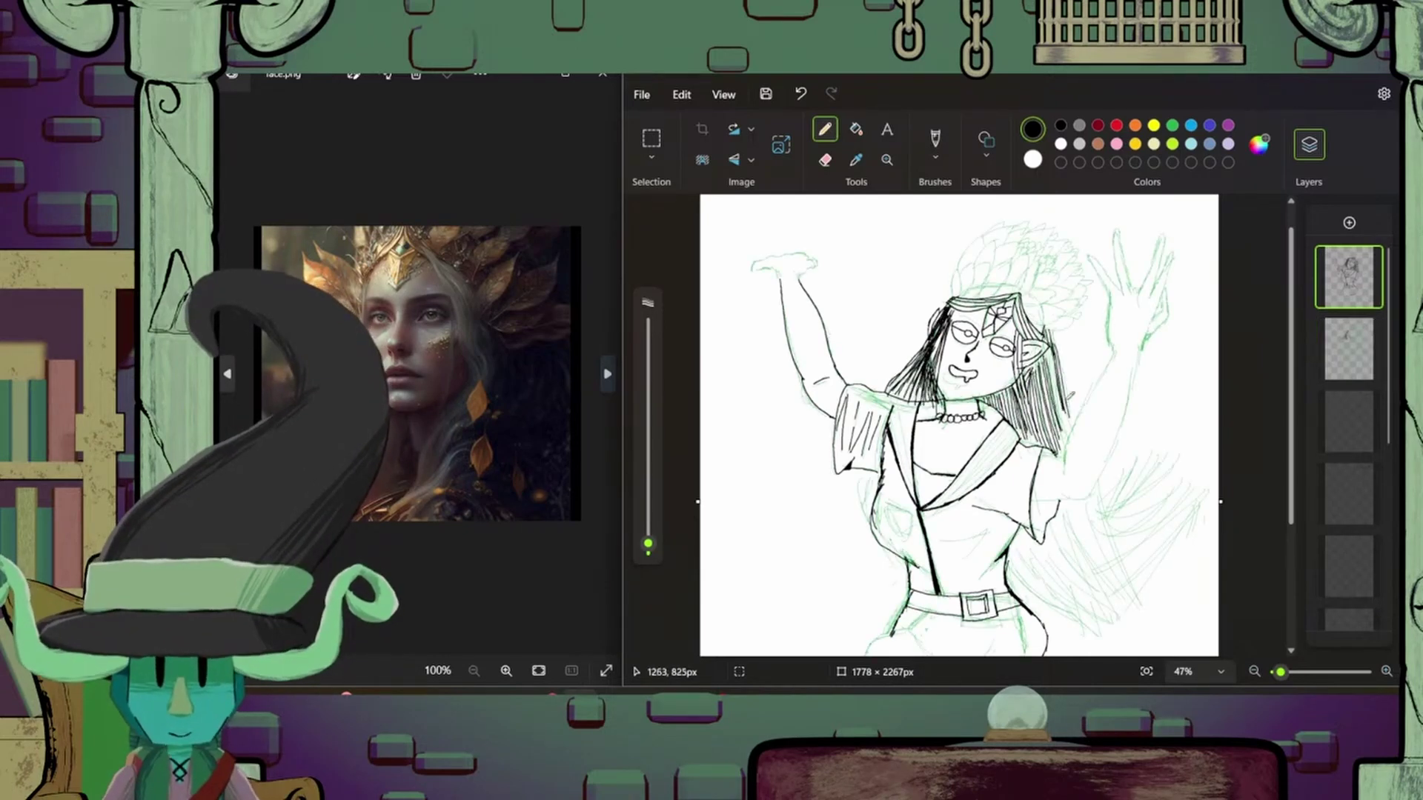
drag(1074, 358, 1048, 452)
drag(1067, 363, 1028, 445)
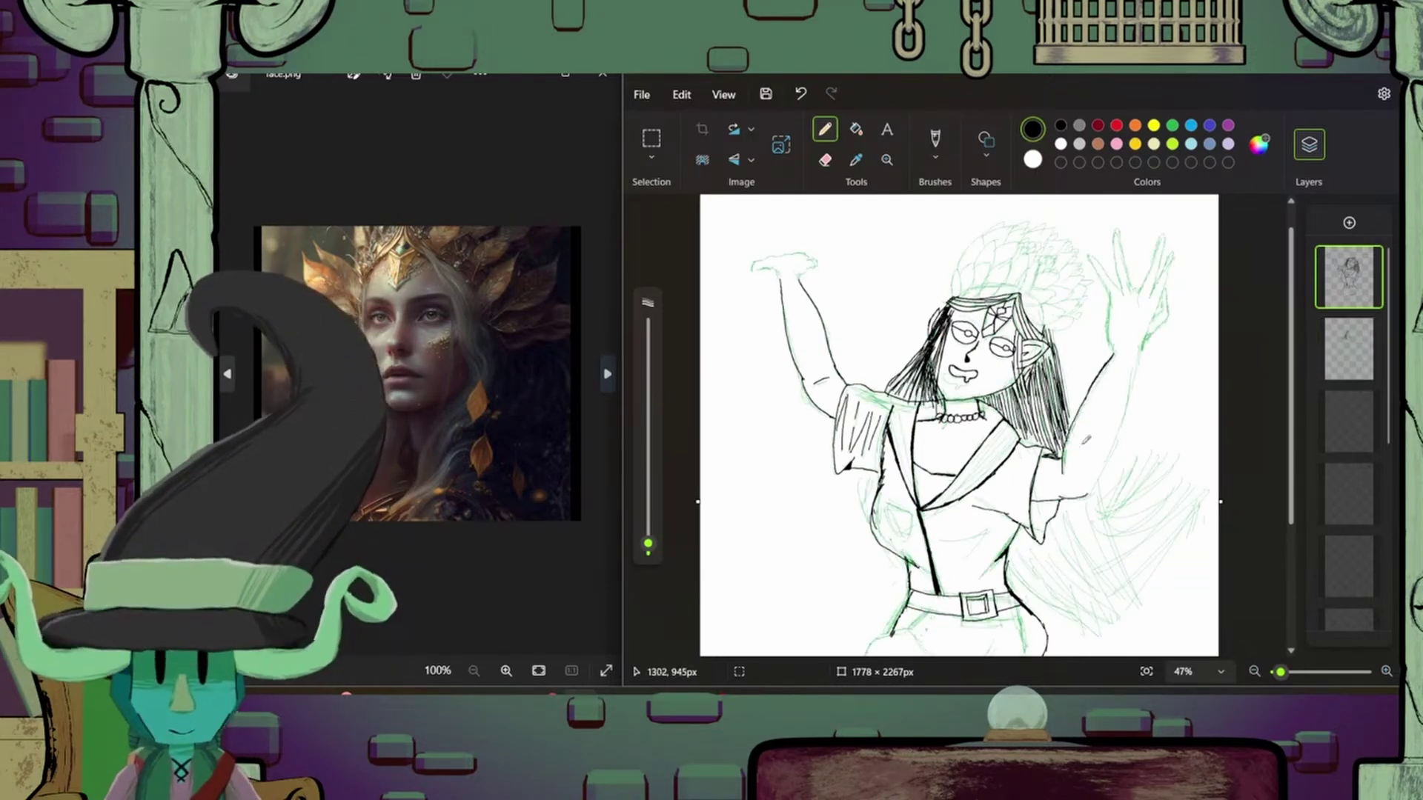
- Ink the raised arm on the drawing's right and the bent front leg with its striped ankle bands
click(1367, 335)
click(1368, 335)
key(ctrl+z)
drag(1281, 672, 1280, 673)
key(ctrl+y)
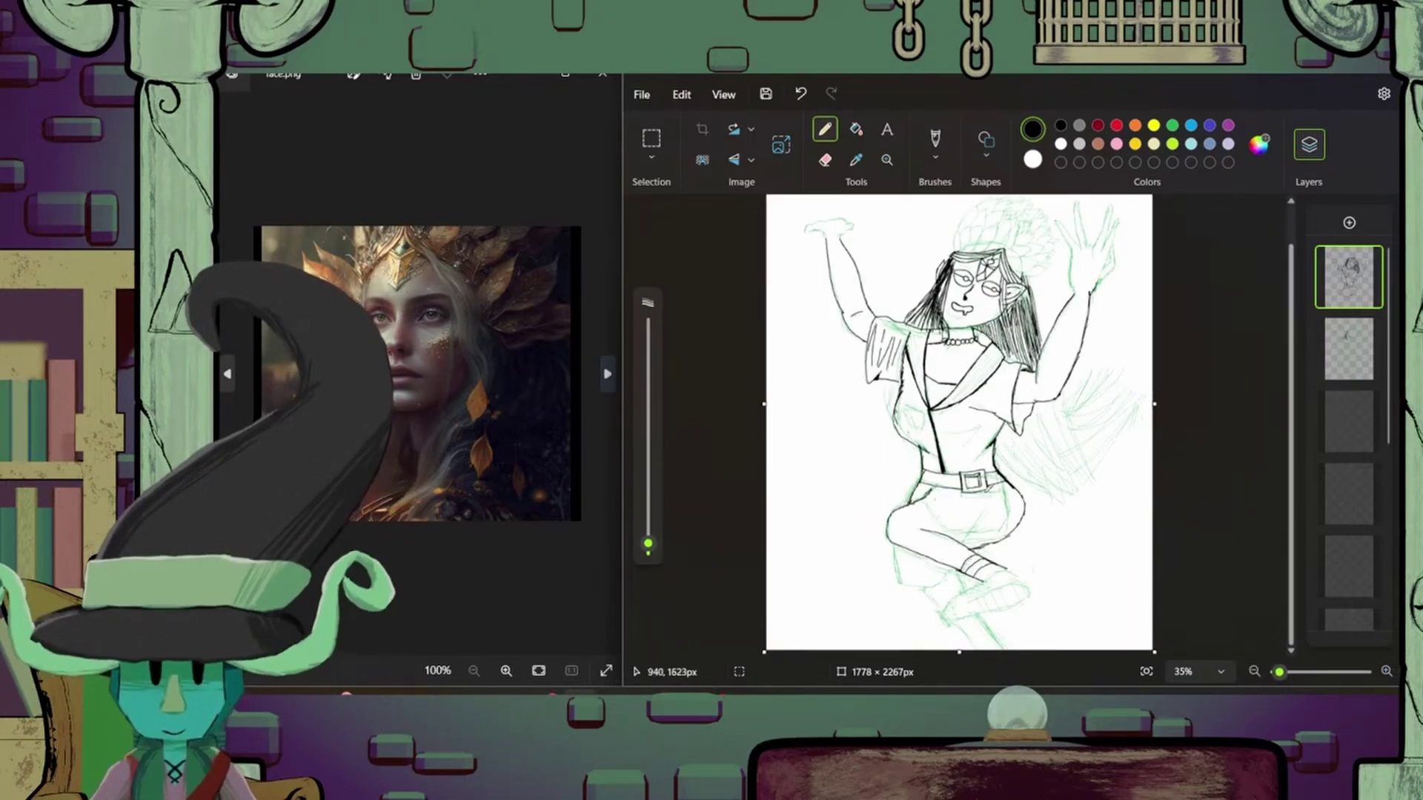
- Ink the crossed foot's shoe with its sole line, and outline the thigh and shorts leg behind it
scroll(970, 548, up, 3)
mouse_move(1067, 511)
mouse_down()
mouse_move(1105, 529)
mouse_move(1076, 493)
mouse_move(1047, 571)
mouse_up()
drag(1016, 586, 949, 592)
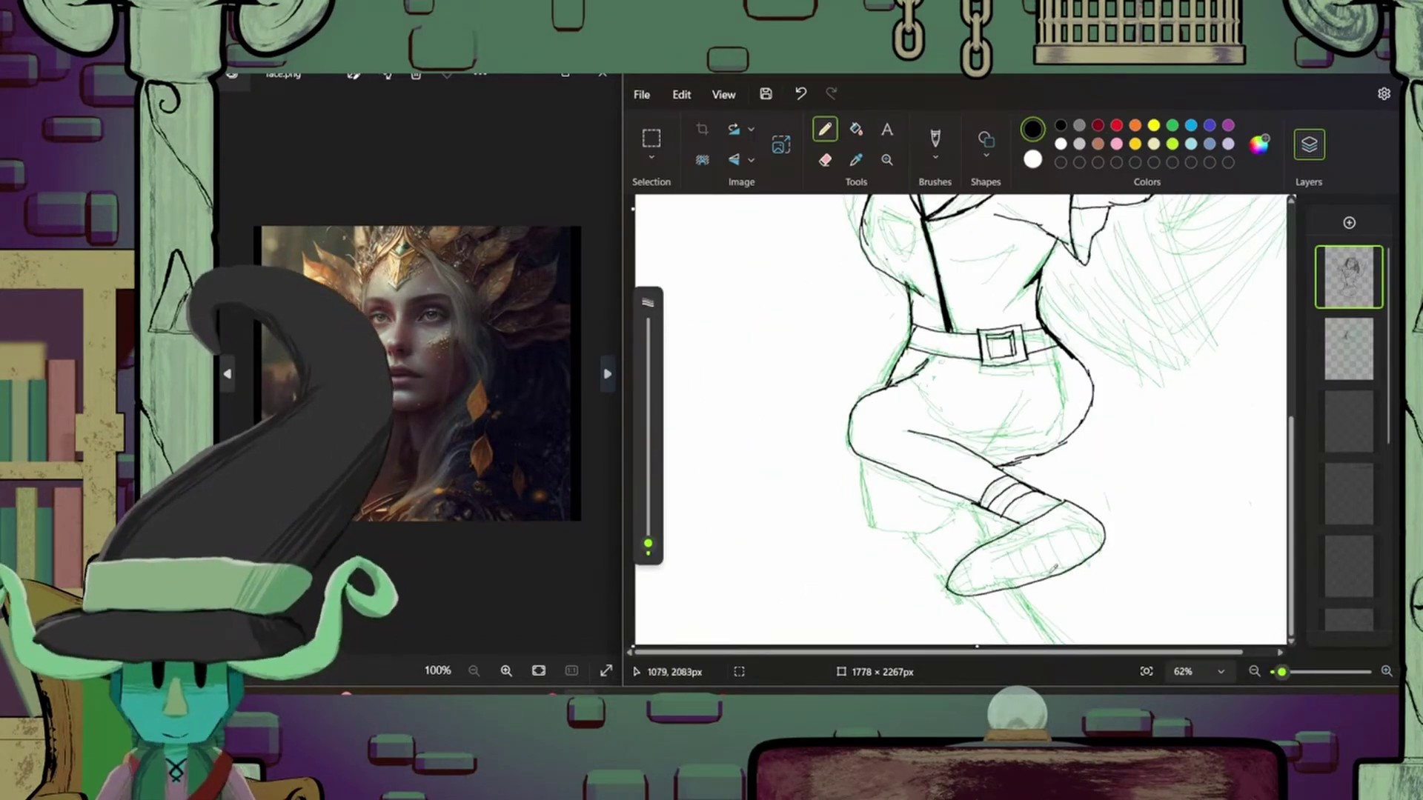
mouse_move(1111, 527)
mouse_down()
mouse_move(949, 589)
mouse_move(967, 541)
mouse_up()
drag(942, 422, 893, 387)
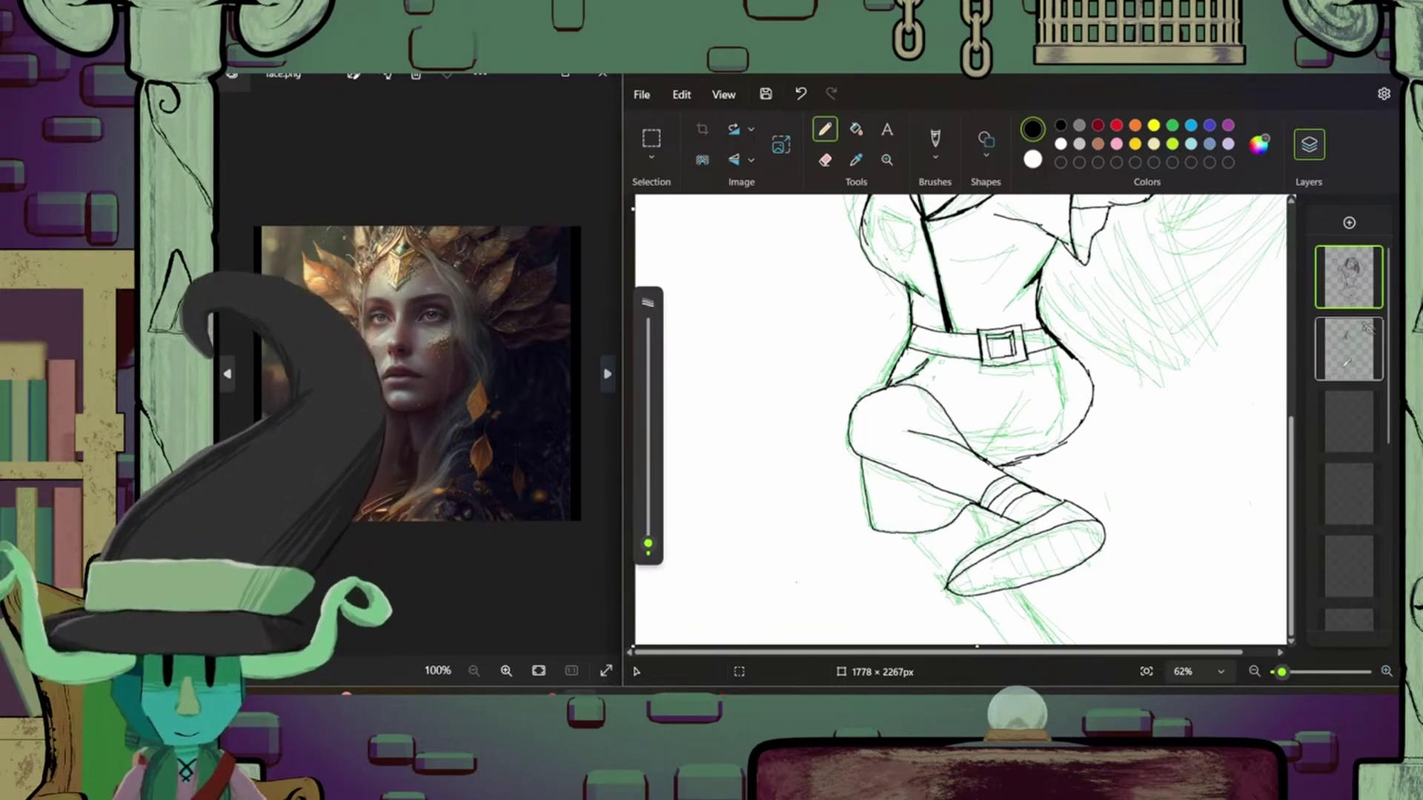
- Ink the lower part of the standing leg behind the shoe, and hide the sketch layer to check the line art
drag(956, 537, 908, 575)
drag(986, 511, 971, 641)
drag(1016, 589, 1038, 644)
click(1364, 334)
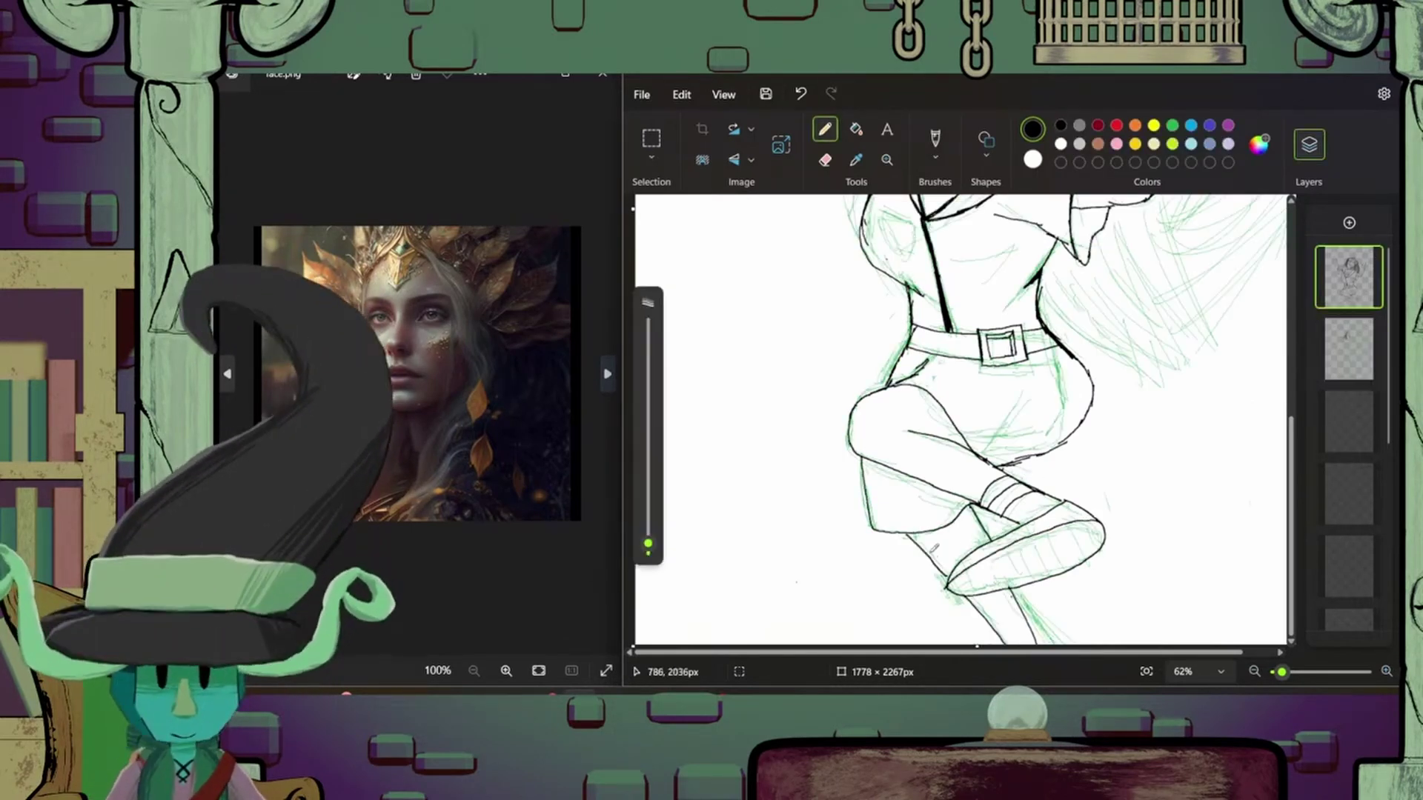
click(1367, 327)
click(1349, 276)
key(ctrl+0)
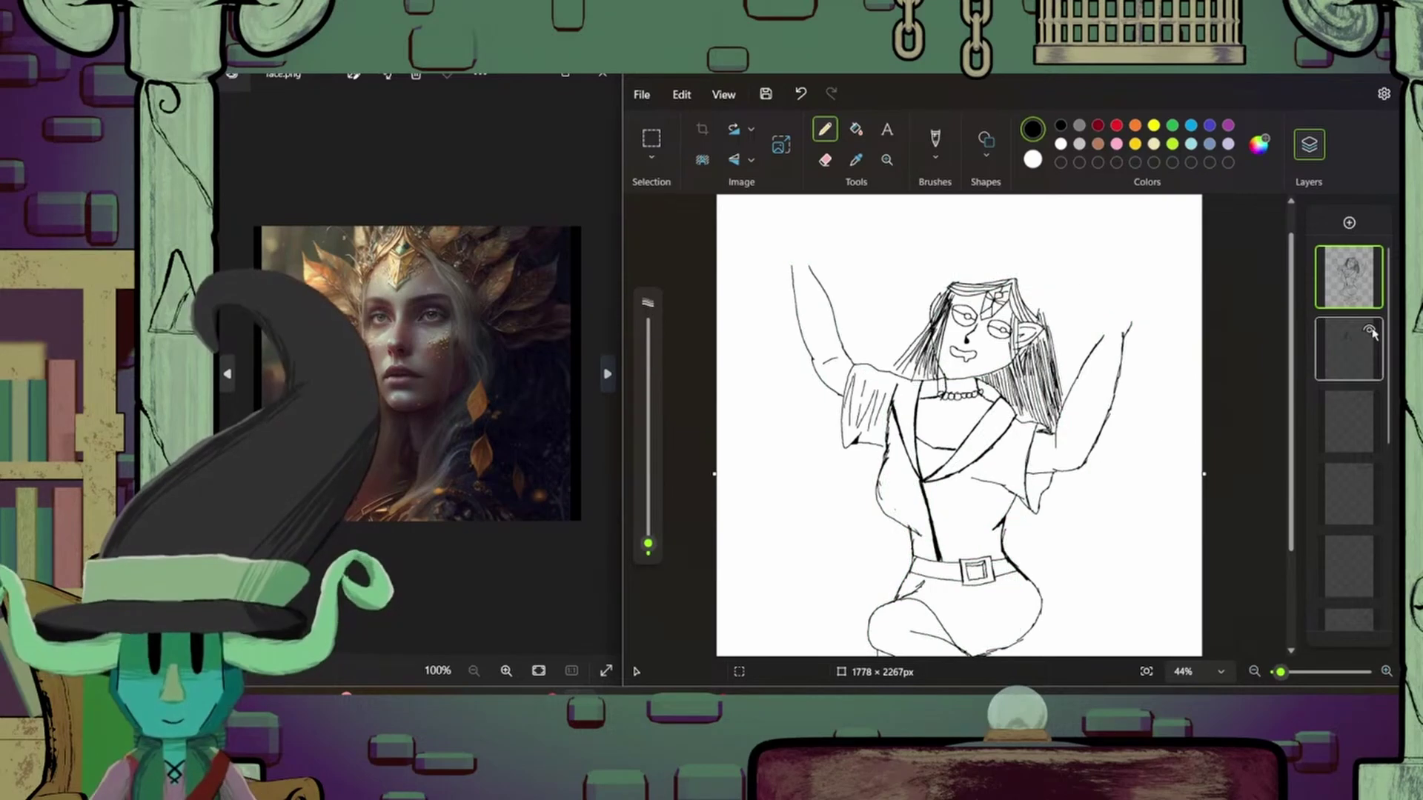
- Ink a wavy lock of hair with inner strand lines over the temple on the face's left side
mouse_move(647, 545)
mouse_down()
mouse_move(649, 502)
mouse_move(649, 546)
mouse_up()
scroll(956, 282, up, 5)
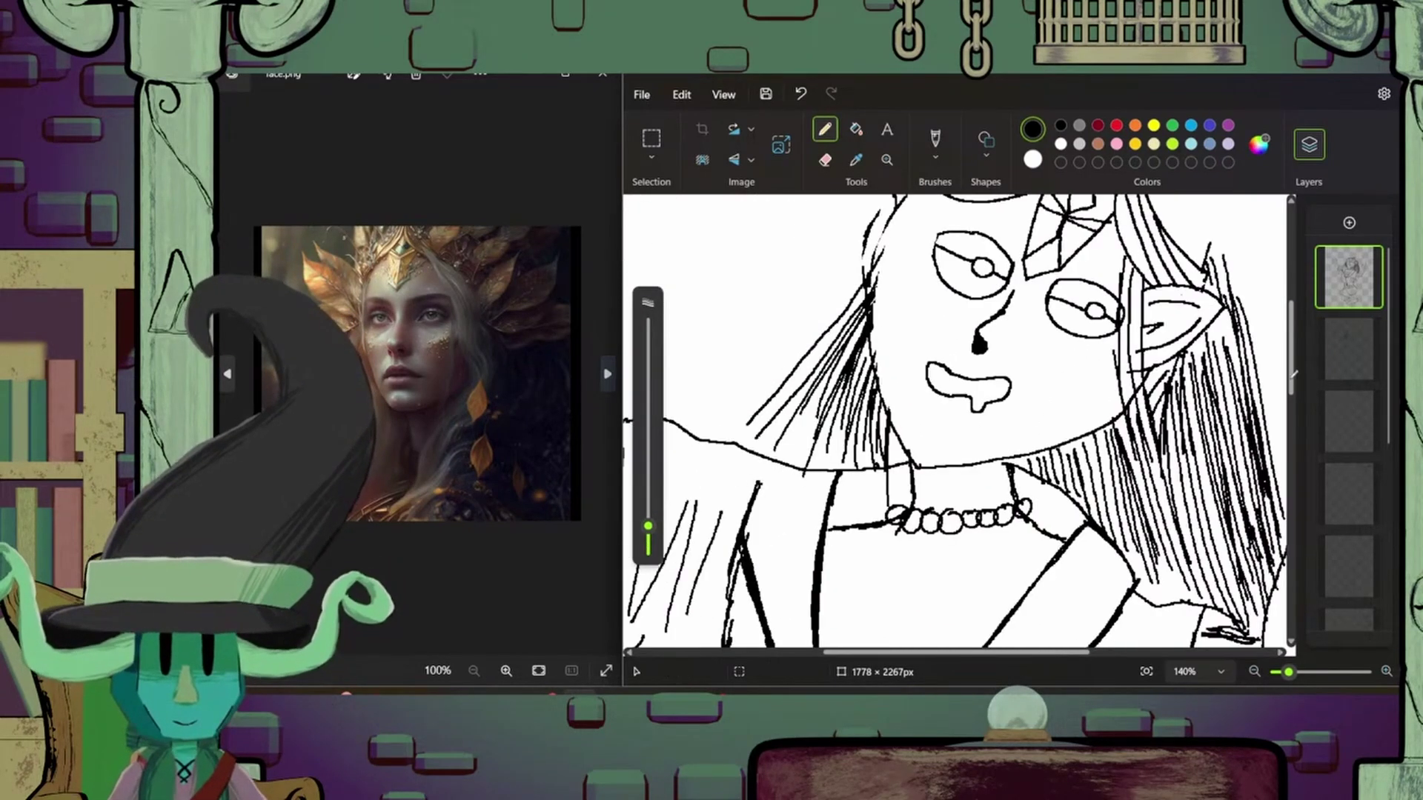
drag(949, 318, 919, 426)
drag(938, 374, 882, 452)
mouse_move(912, 318)
mouse_down()
mouse_move(885, 382)
mouse_move(900, 371)
mouse_up()
drag(935, 312, 933, 410)
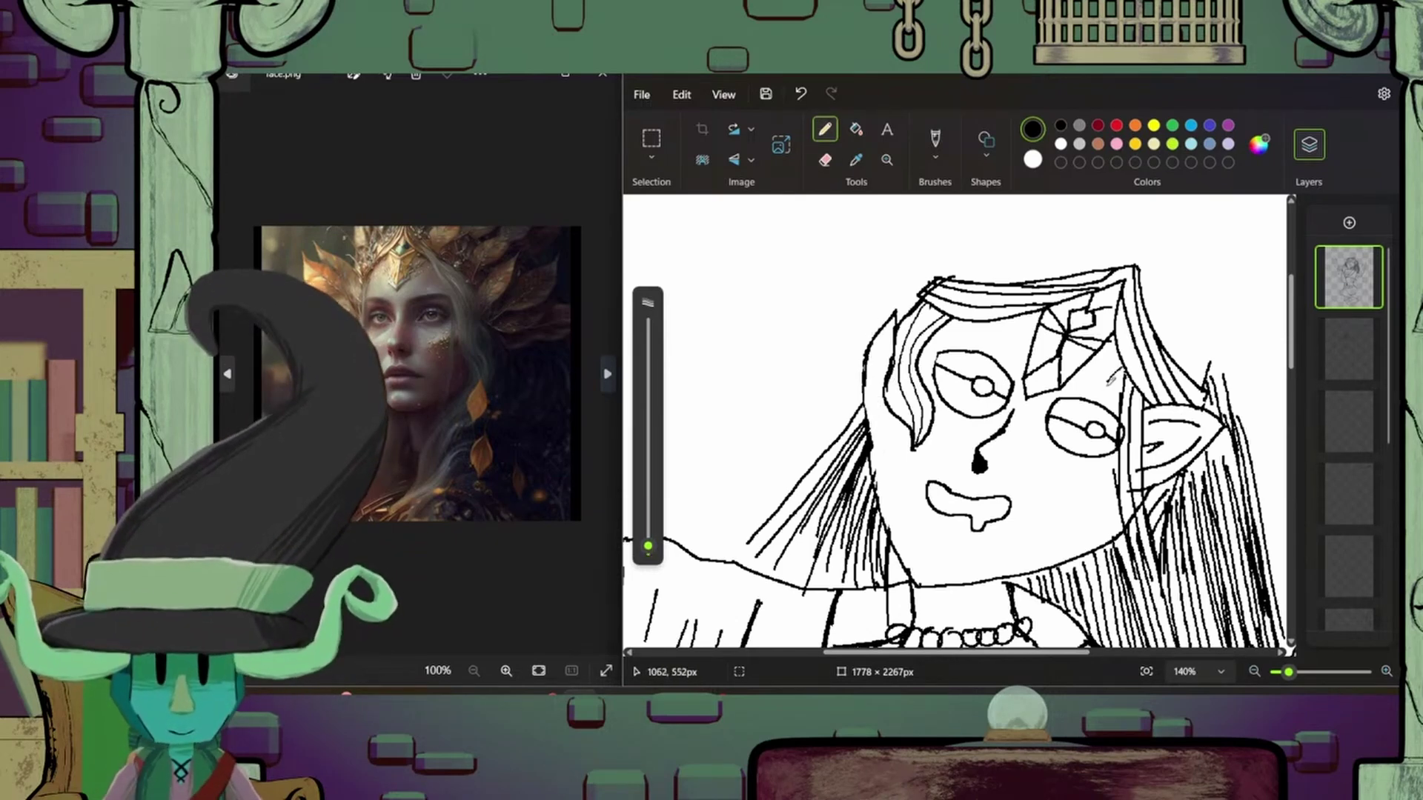
- Ink a wavy lock of hair in front of the pointed ear, replacing its thin outline with a thicker one
drag(1108, 374, 1142, 556)
key(ctrl+z)
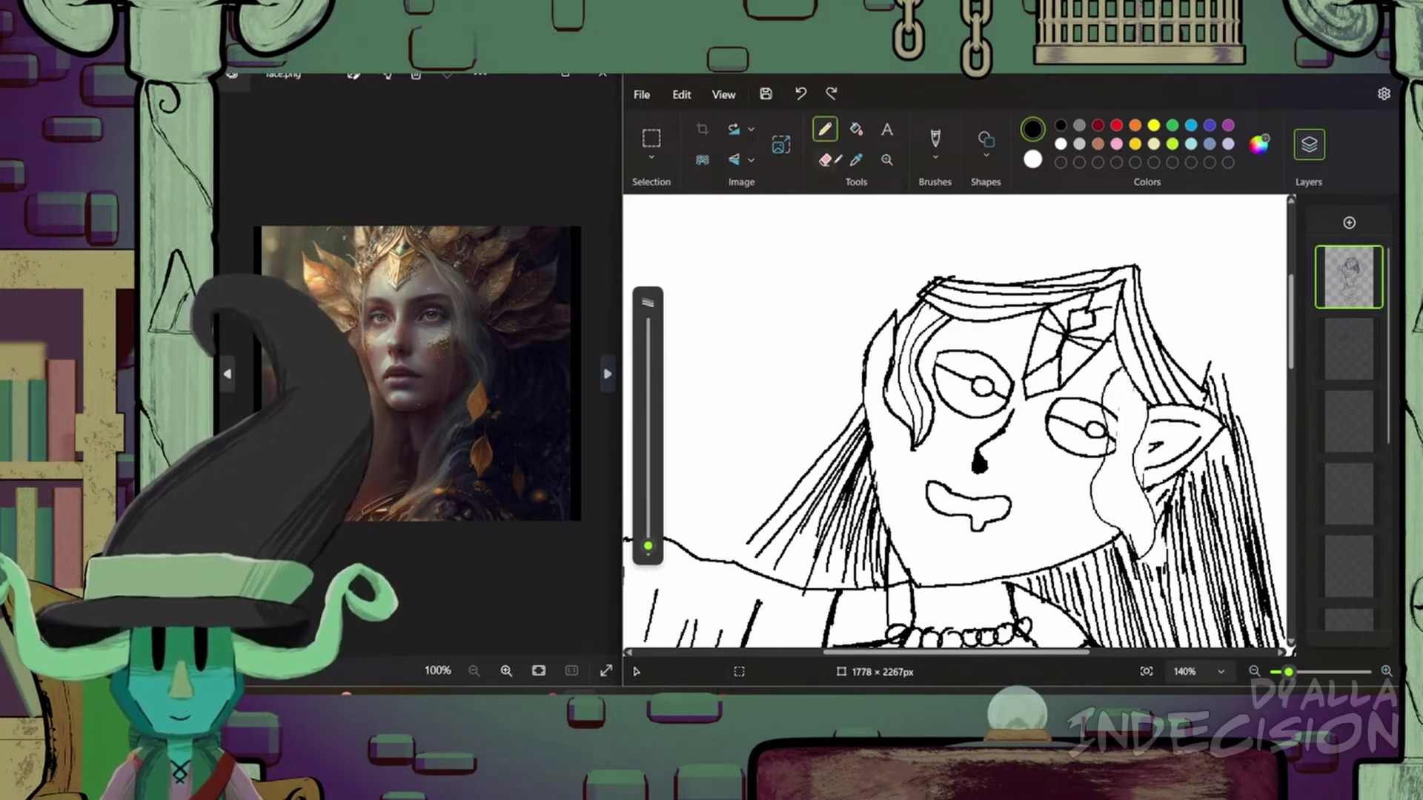
drag(1112, 389, 1099, 519)
drag(1145, 415, 1147, 557)
drag(1123, 370, 1132, 547)
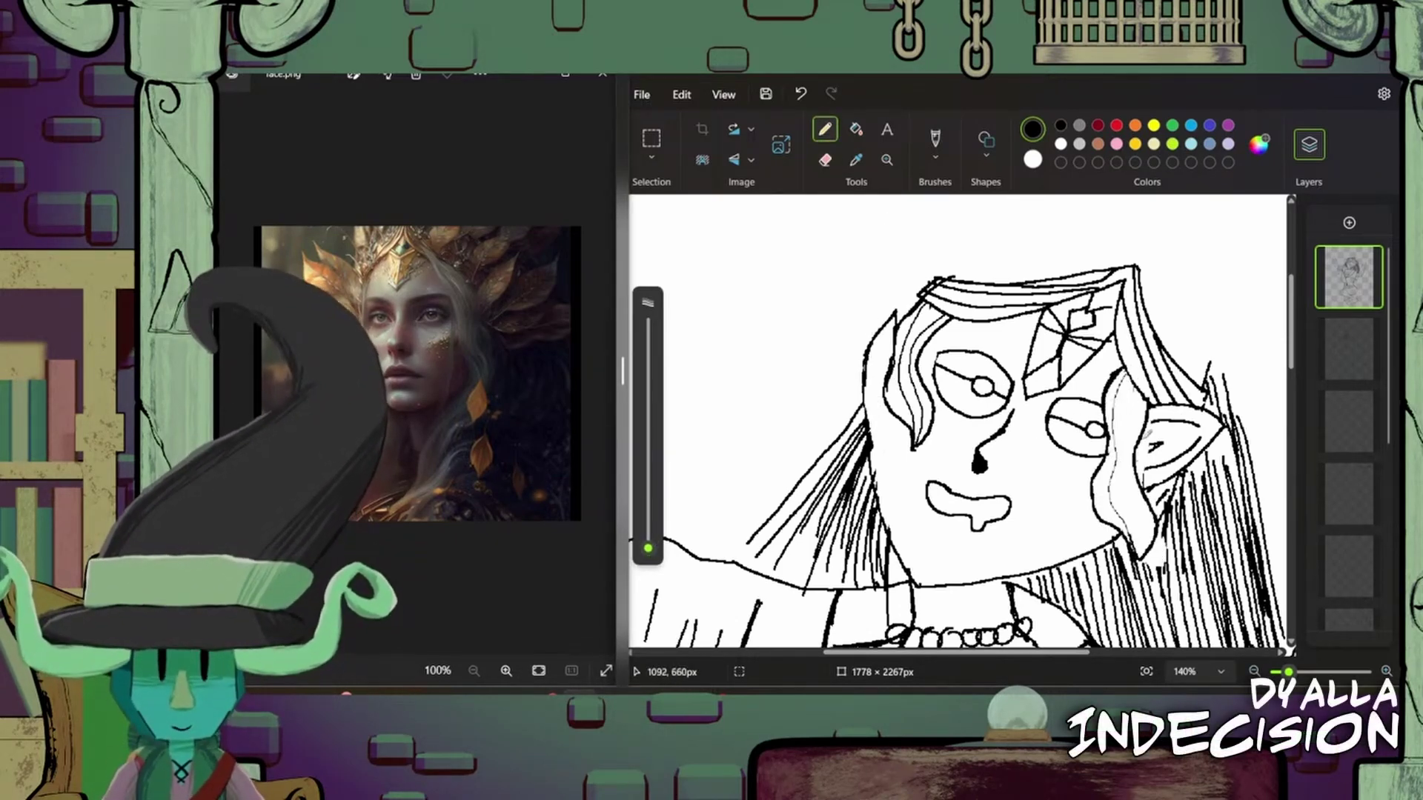
- Erase the heavy hair strands hanging behind and below the pointed ear
scroll(956, 423, down, 5)
click(824, 159)
drag(1056, 259, 1071, 348)
drag(1045, 296, 1075, 367)
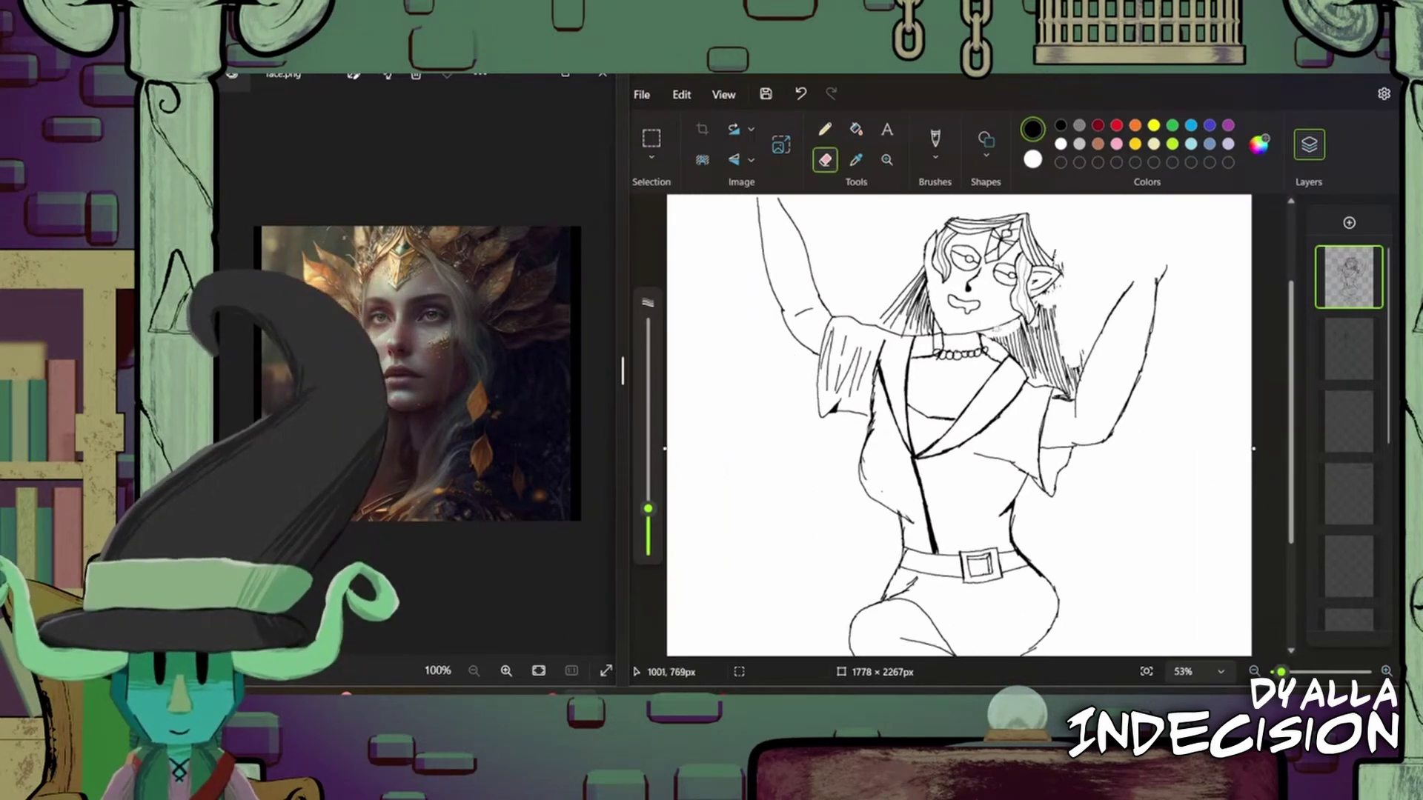
drag(997, 319, 1034, 371)
drag(1052, 307, 1082, 393)
- Redraw the long hair below the pointed ear with fine parallel black strands
click(825, 130)
drag(1058, 263, 1042, 389)
drag(1056, 296, 1040, 388)
drag(997, 318, 1016, 353)
mouse_move(1039, 315)
mouse_down()
mouse_move(1009, 381)
mouse_move(1027, 385)
mouse_up()
mouse_move(1053, 287)
mouse_down()
mouse_move(1038, 379)
mouse_move(999, 308)
mouse_move(1030, 299)
mouse_up()
- Show the sketch layer and ink the crown's pointed leaves with centre veins above the headband
scroll(1182, 412, down, 3)
click(1364, 371)
scroll(952, 307, up, 4)
scroll(963, 333, up, 2)
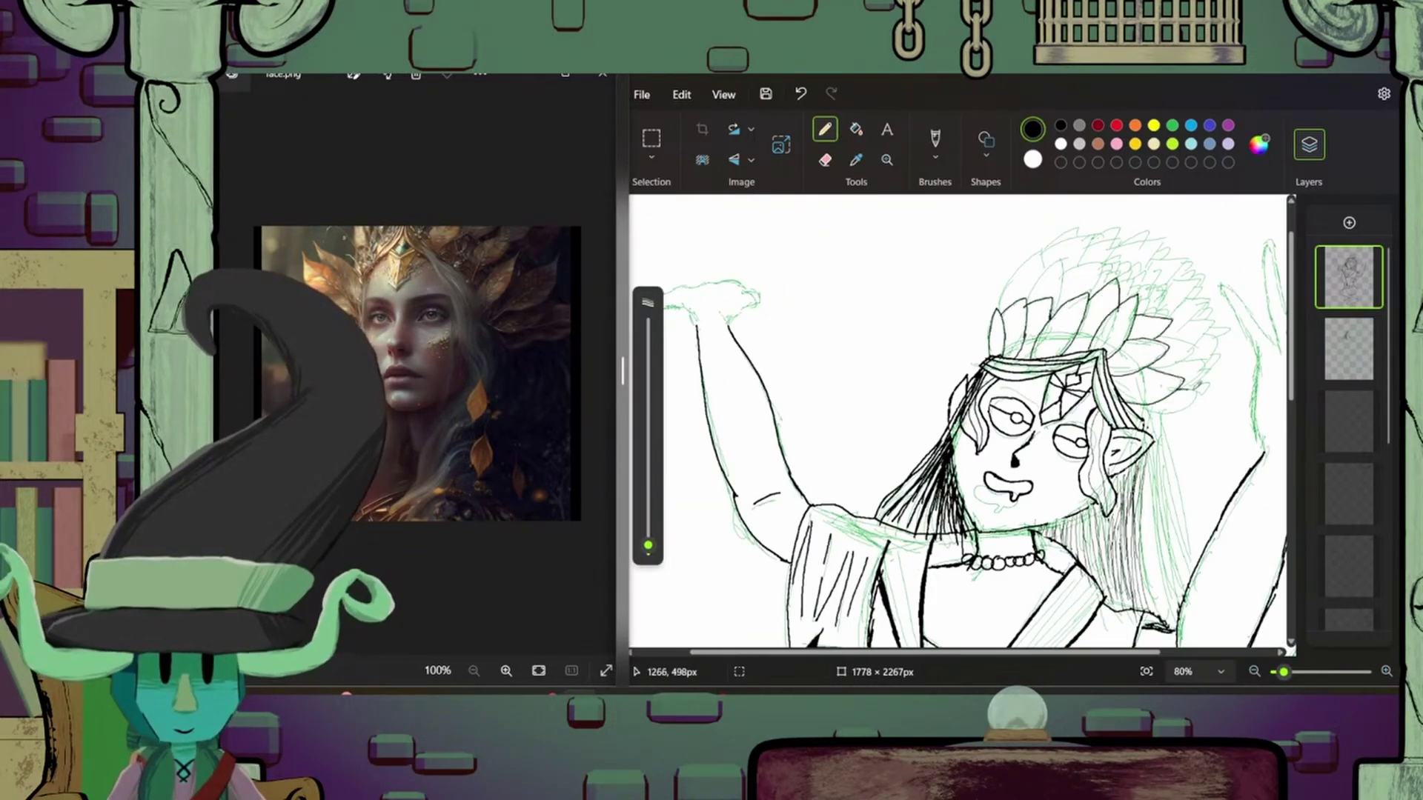
mouse_move(1150, 427)
mouse_down()
mouse_move(1196, 387)
mouse_move(1182, 417)
mouse_up()
click(1364, 348)
scroll(956, 422, right, 3)
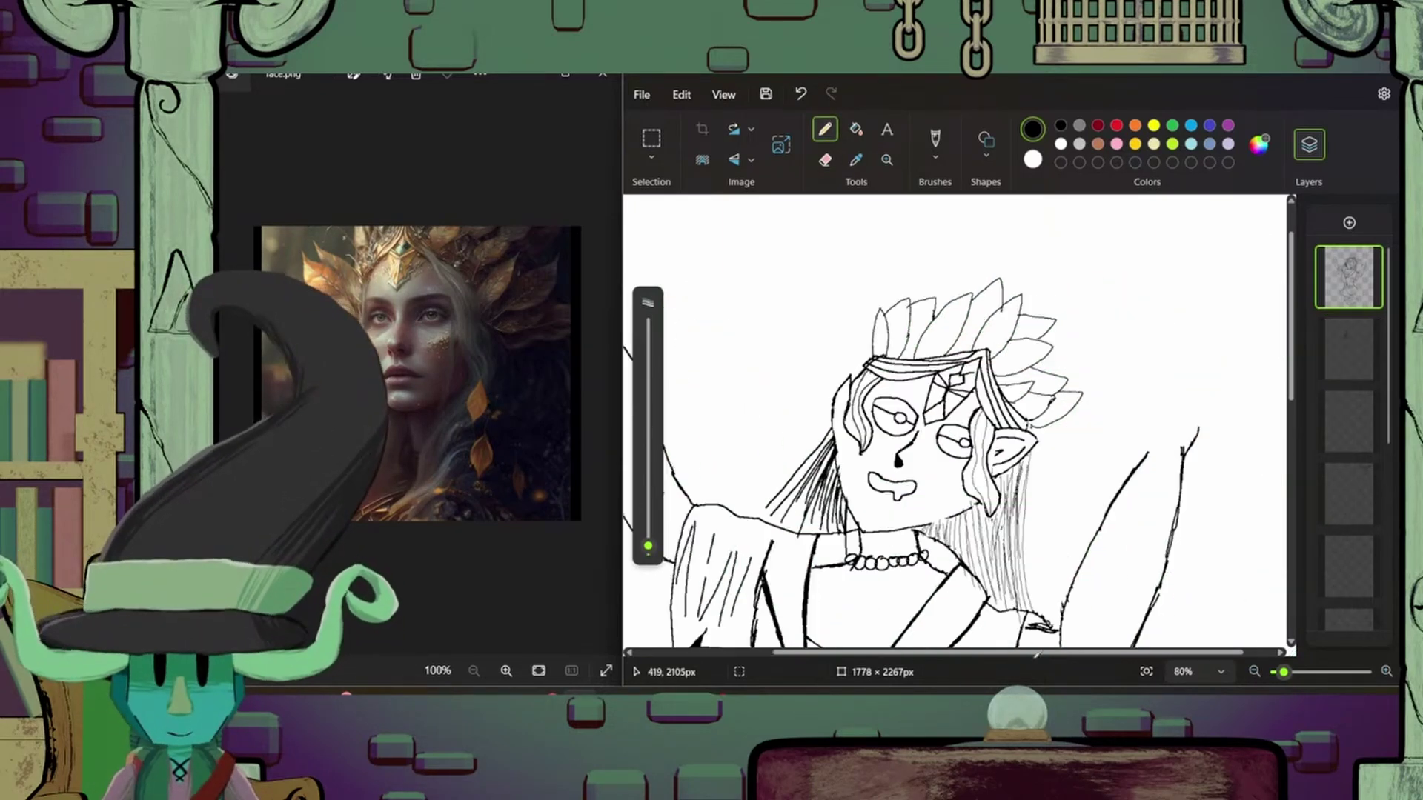
click(1364, 348)
scroll(956, 422, up, 1)
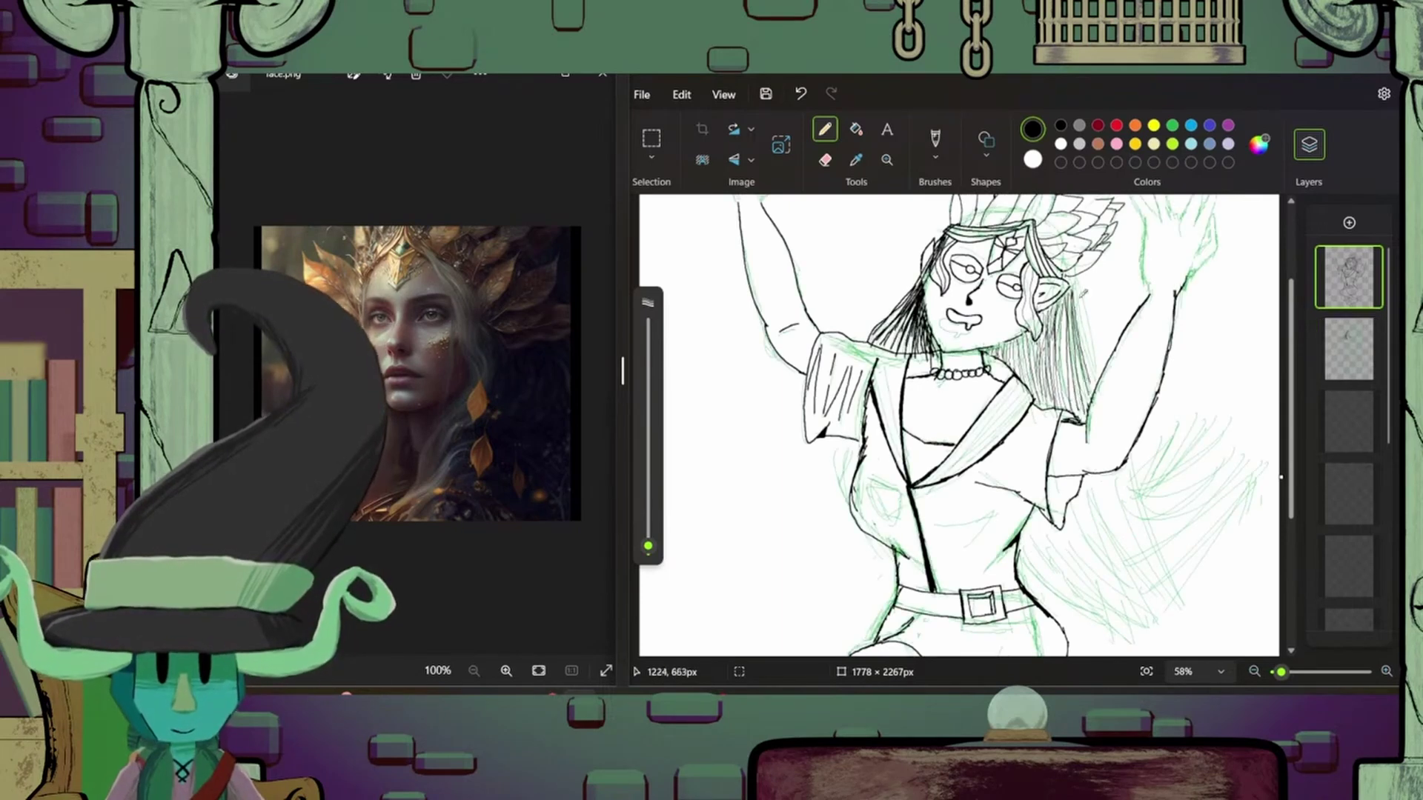
- Darken the hair behind the ear with thicker strands, and clear the strands on the face's left side with the sketch hidden
drag(1078, 278, 1093, 404)
drag(1034, 311, 1045, 408)
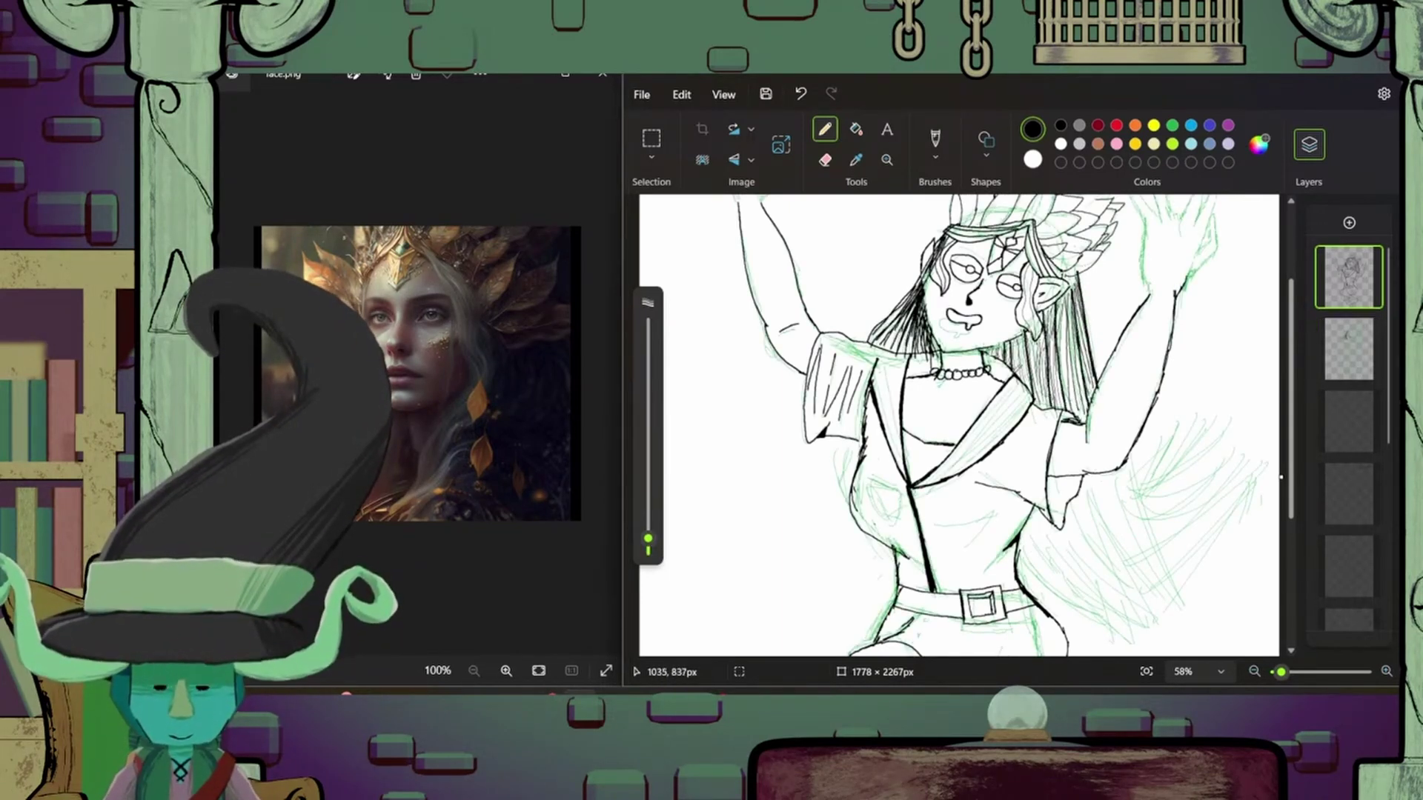
click(1364, 348)
click(1363, 348)
click(1363, 349)
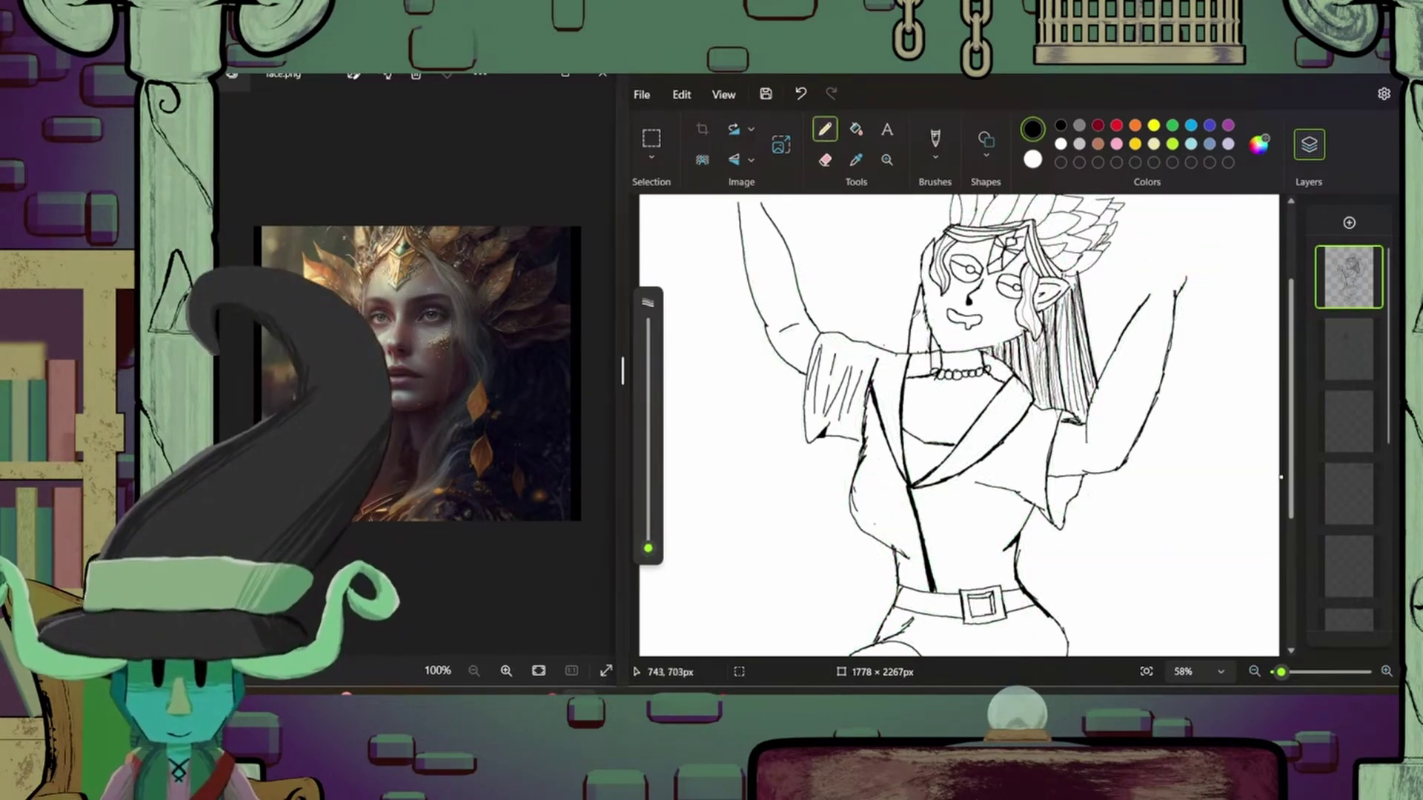
- Show the sketch layer and ink fine curved strands for the hair sweeping out beside the waist below the raised arm
click(1364, 348)
scroll(928, 370, up, 4)
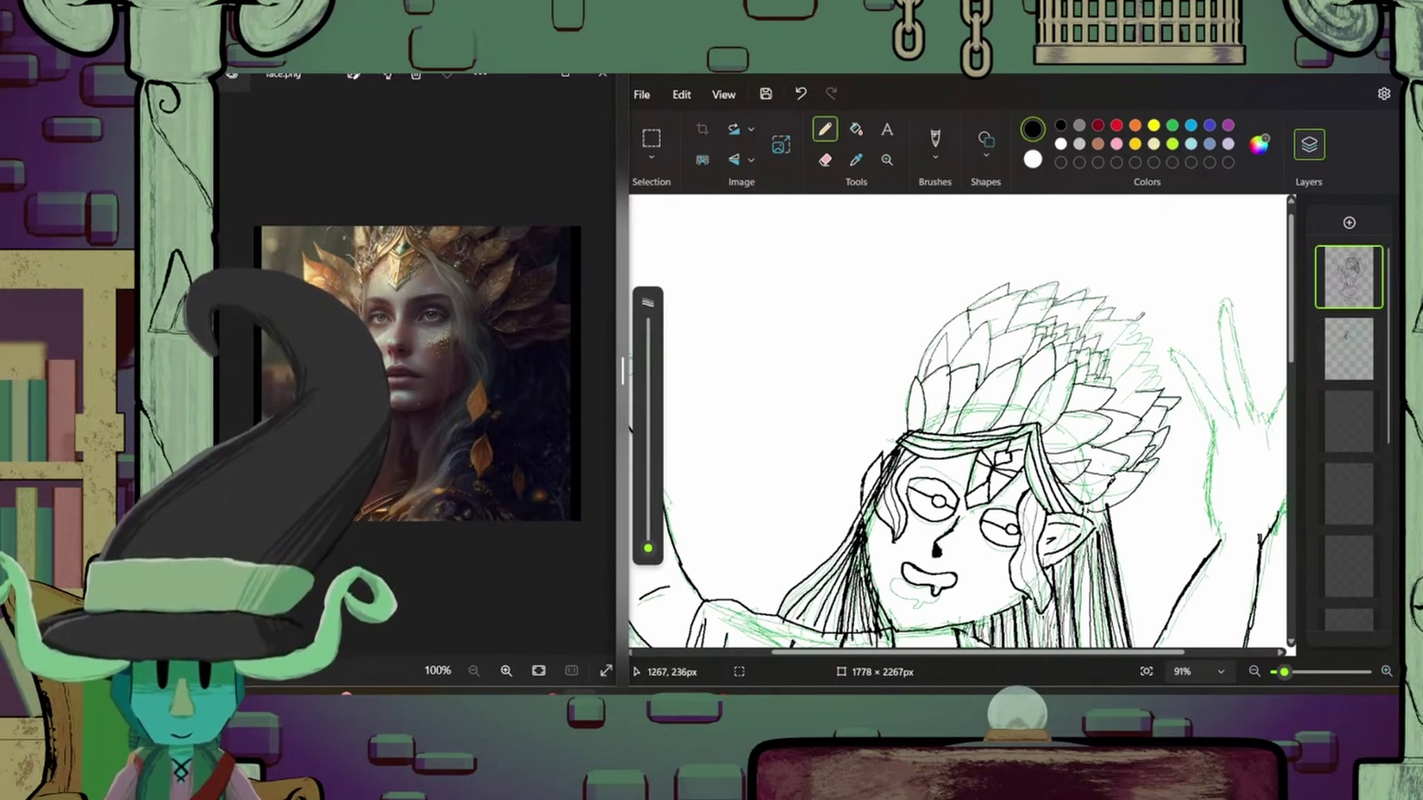
scroll(1041, 285, down, 5)
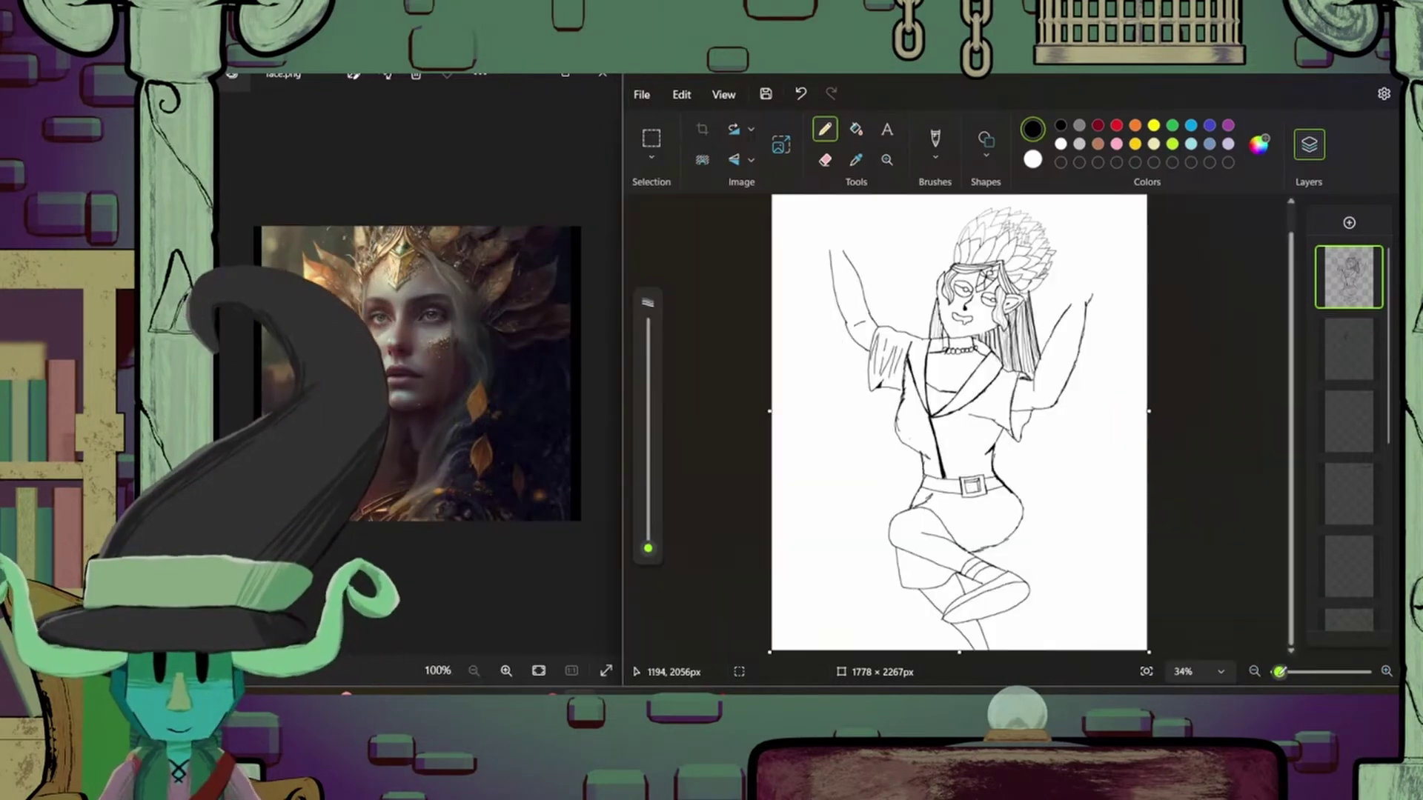
mouse_move(1067, 411)
mouse_down()
mouse_move(1075, 464)
mouse_move(1105, 508)
mouse_up()
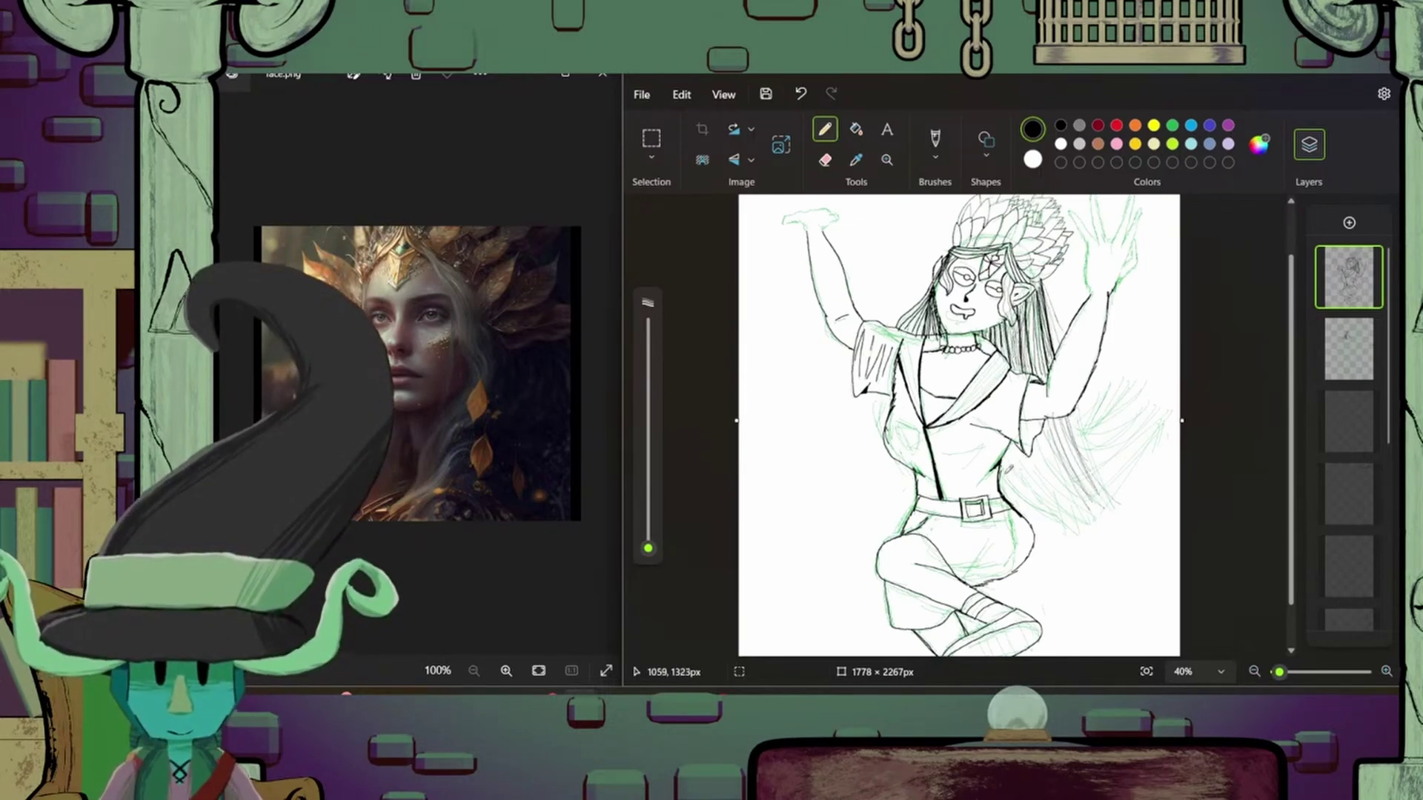
drag(1023, 441, 1082, 515)
click(1349, 348)
drag(1075, 393, 1133, 460)
mouse_move(1156, 407)
mouse_down()
mouse_move(1090, 512)
mouse_move(1089, 482)
mouse_up()
- Add long curved strands to the outer part of the hair sweep beside the waist
click(1349, 276)
drag(1097, 418, 1037, 504)
drag(1134, 386, 1075, 445)
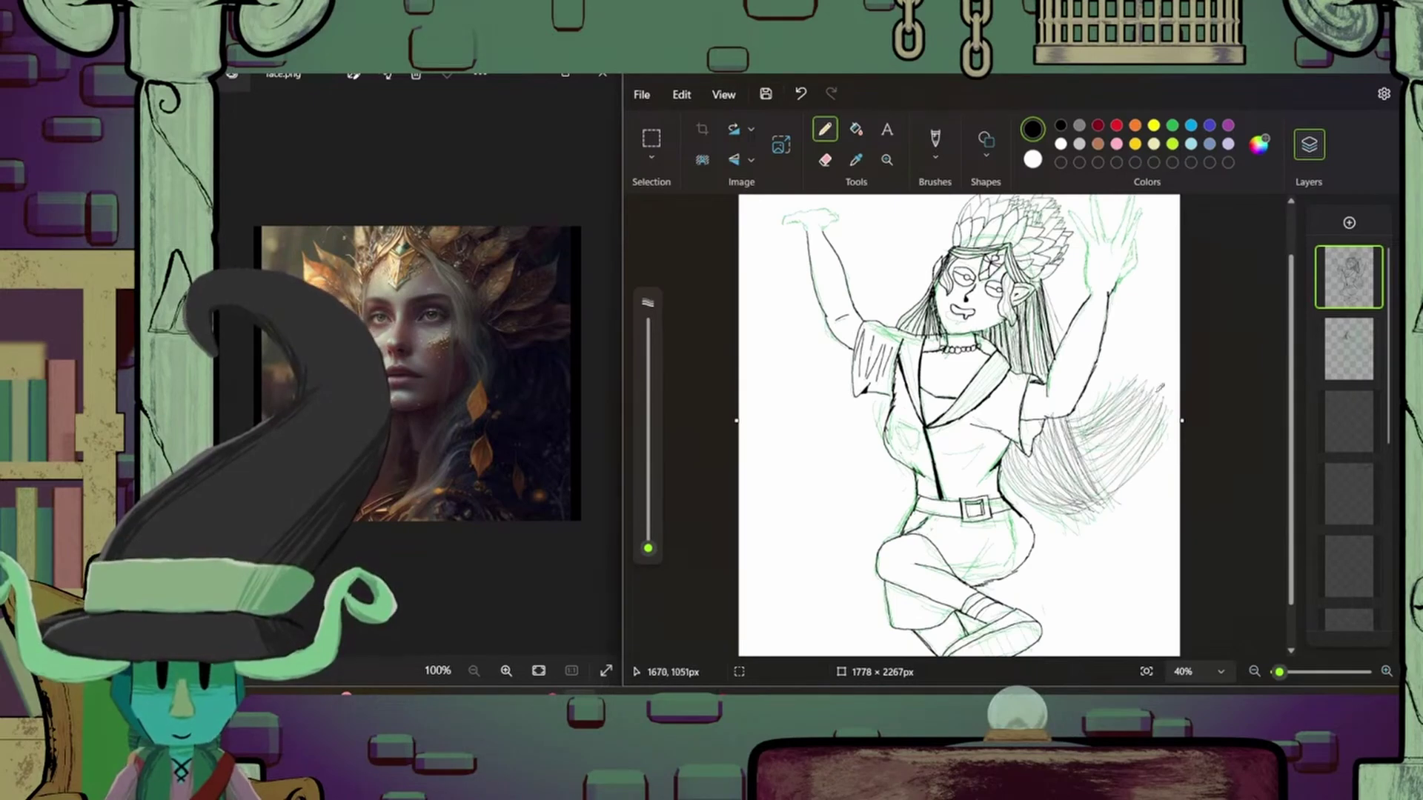
click(1349, 349)
mouse_move(1163, 415)
mouse_down()
mouse_move(1104, 503)
mouse_move(1168, 409)
mouse_move(1038, 544)
mouse_move(1108, 481)
mouse_up()
key(ctrl+plus)
drag(1223, 403, 1145, 527)
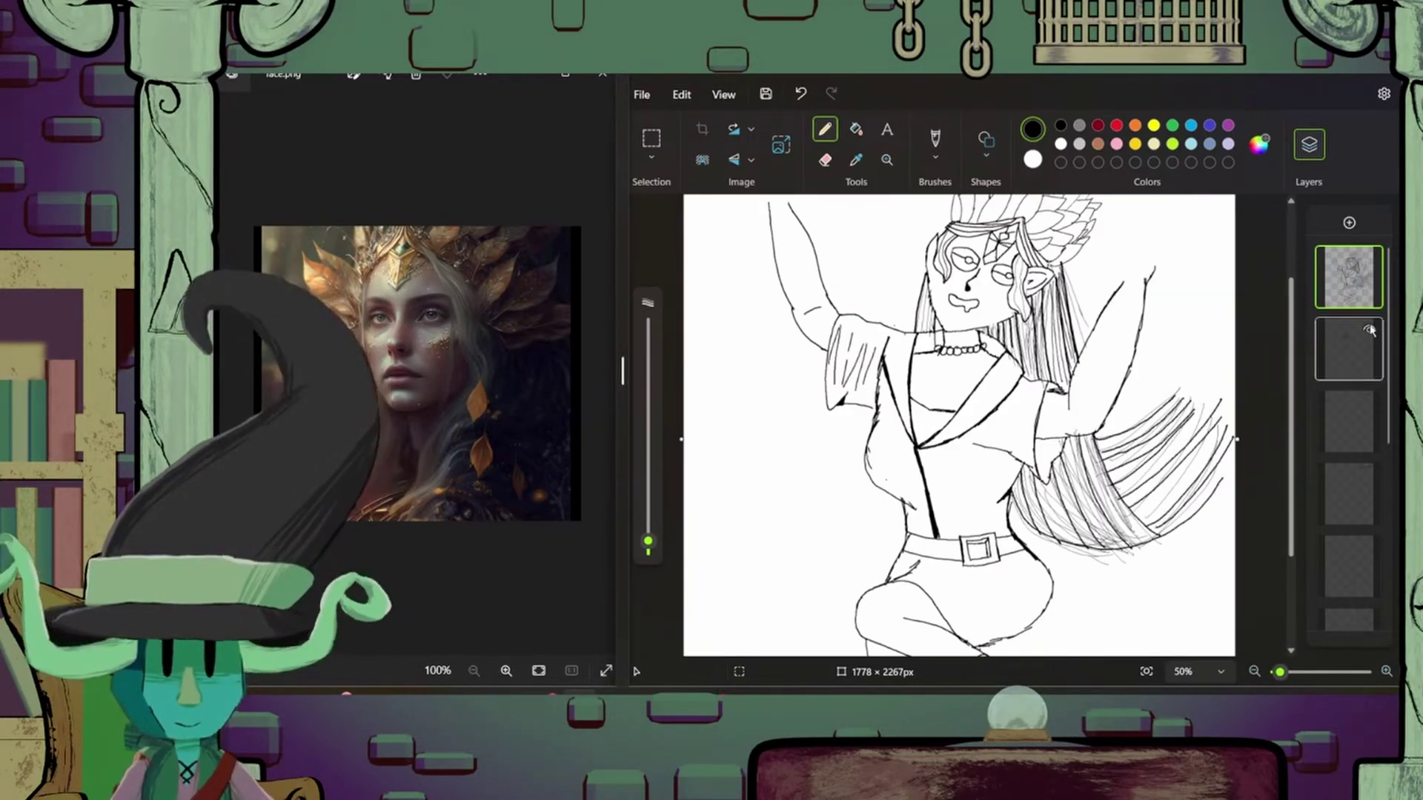
- Ink fold lines on the shirt, the shorts and the cloth hanging below the bent knee, guided by the sketch
click(1369, 329)
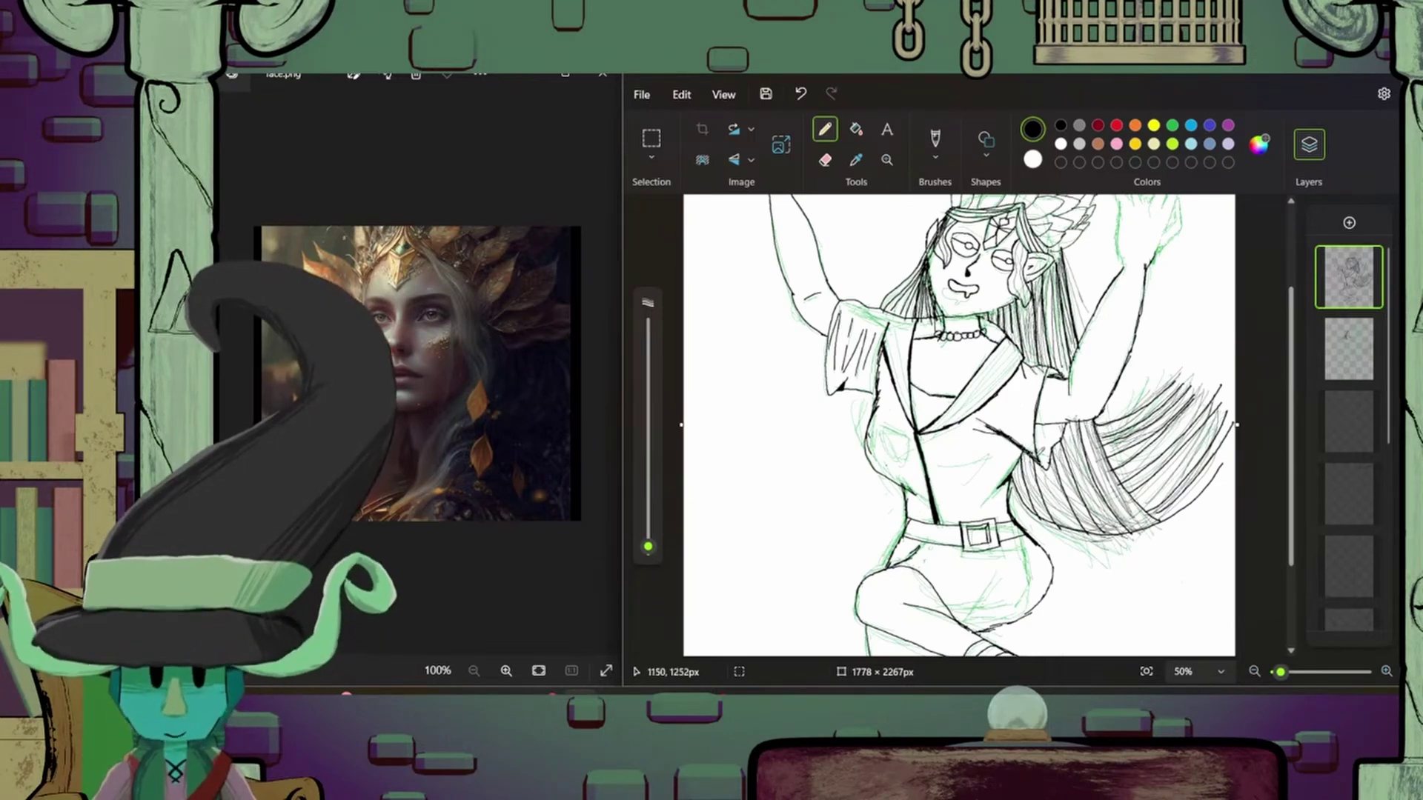
scroll(959, 425, down, 3)
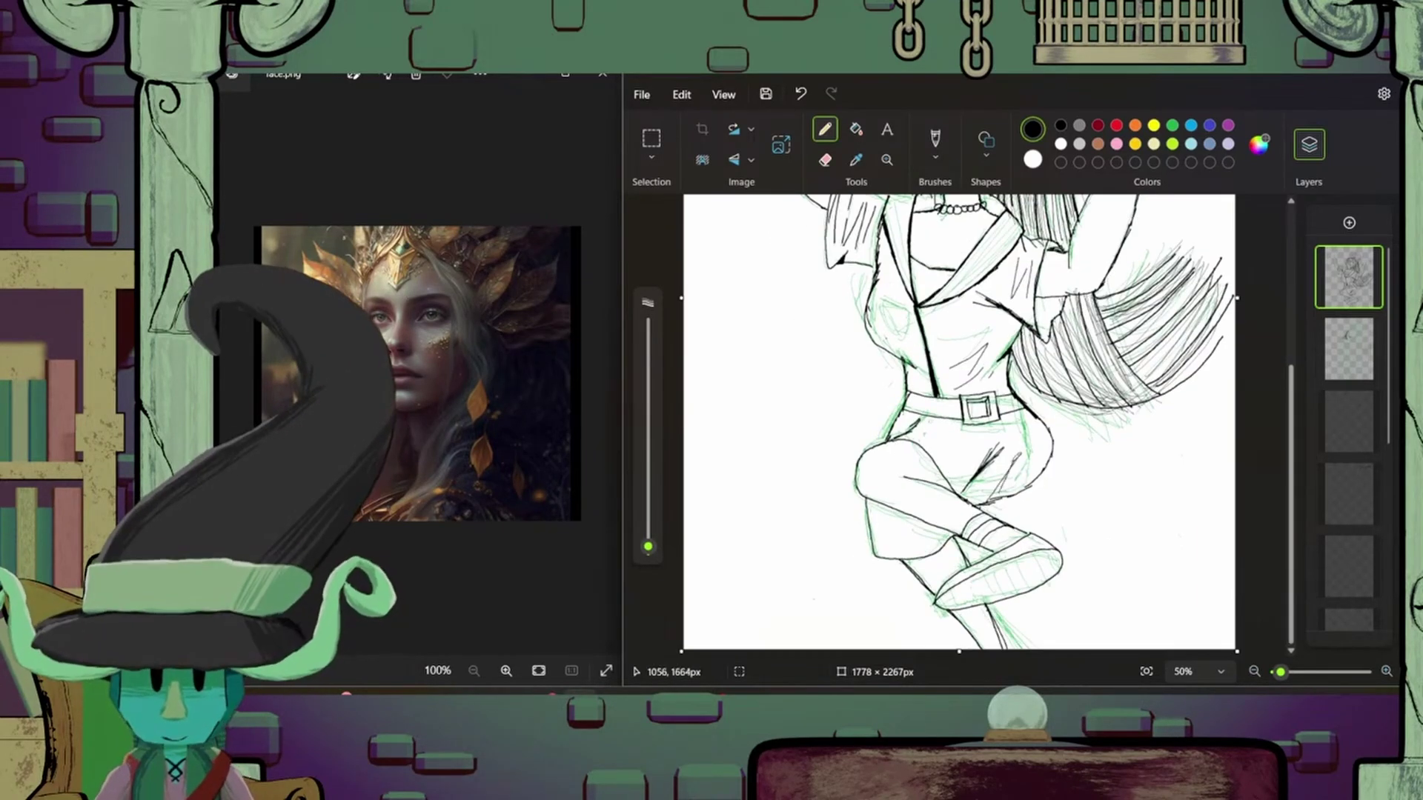
mouse_move(917, 560)
mouse_down()
mouse_move(908, 549)
mouse_move(921, 560)
mouse_up()
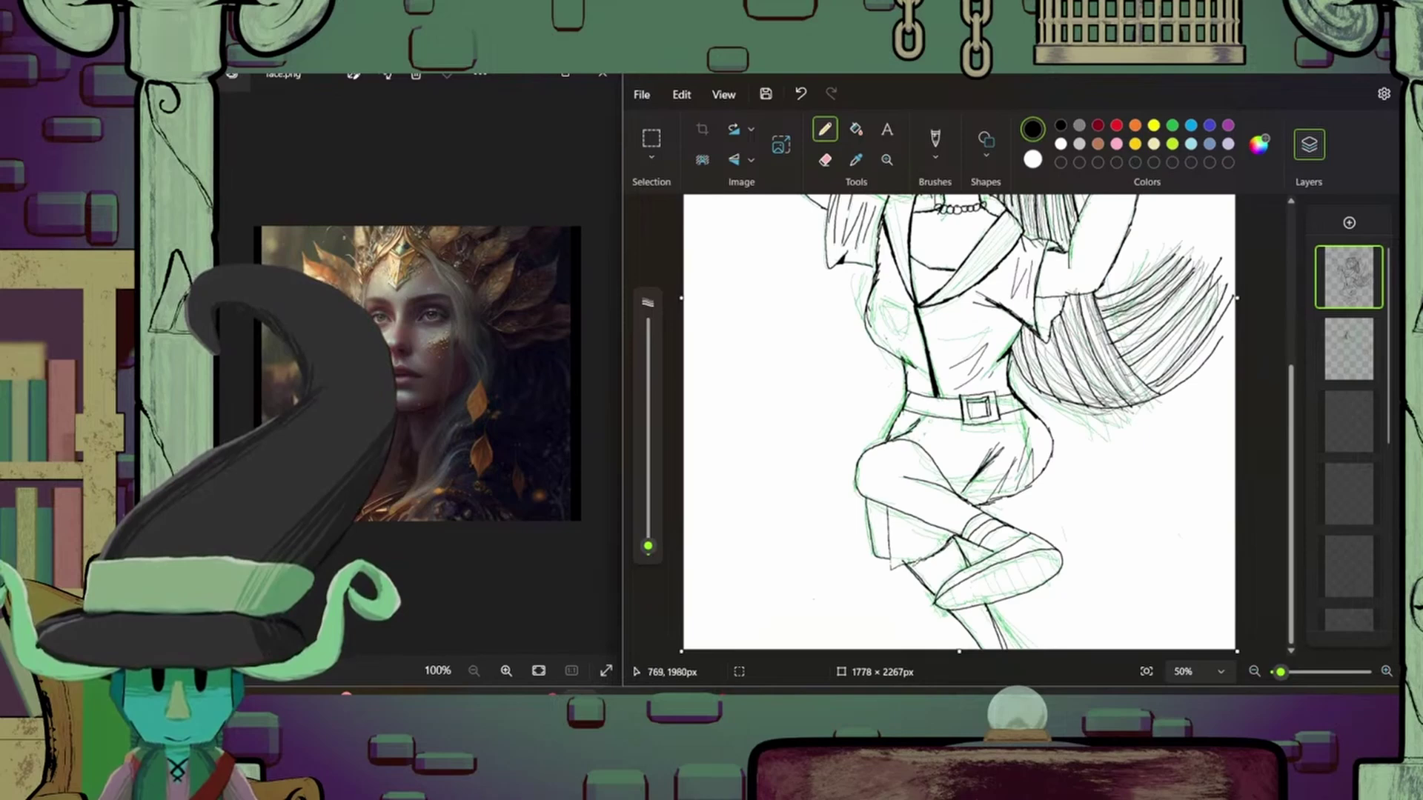
key(ctrl+z)
scroll(959, 424, up, 1)
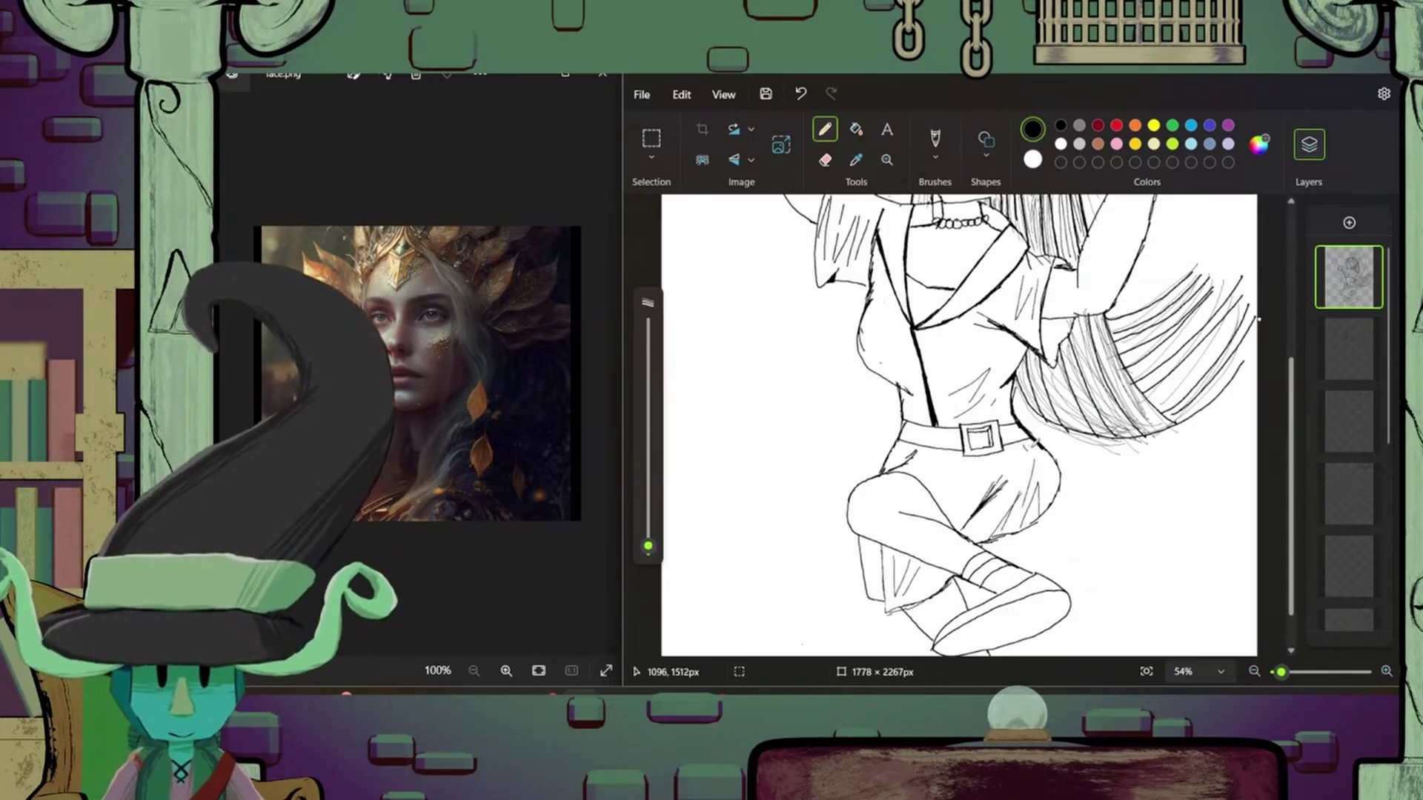
scroll(1294, 222, up, 5)
key(ctrl+y)
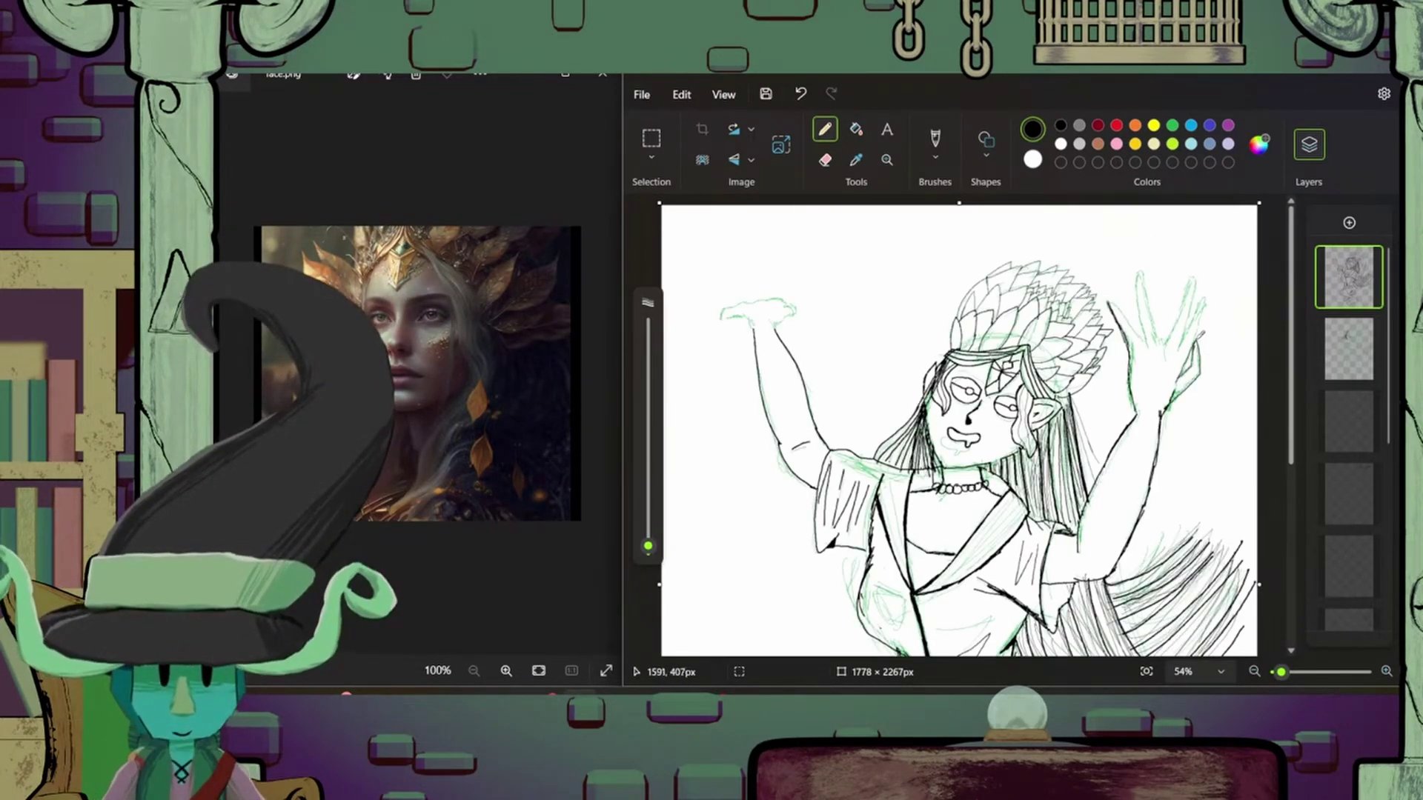
- Ink the spread fingers of one raised hand and the other hand's outline, plus the open book and the bottle they hold
drag(1165, 349, 1195, 280)
drag(1160, 349, 1148, 282)
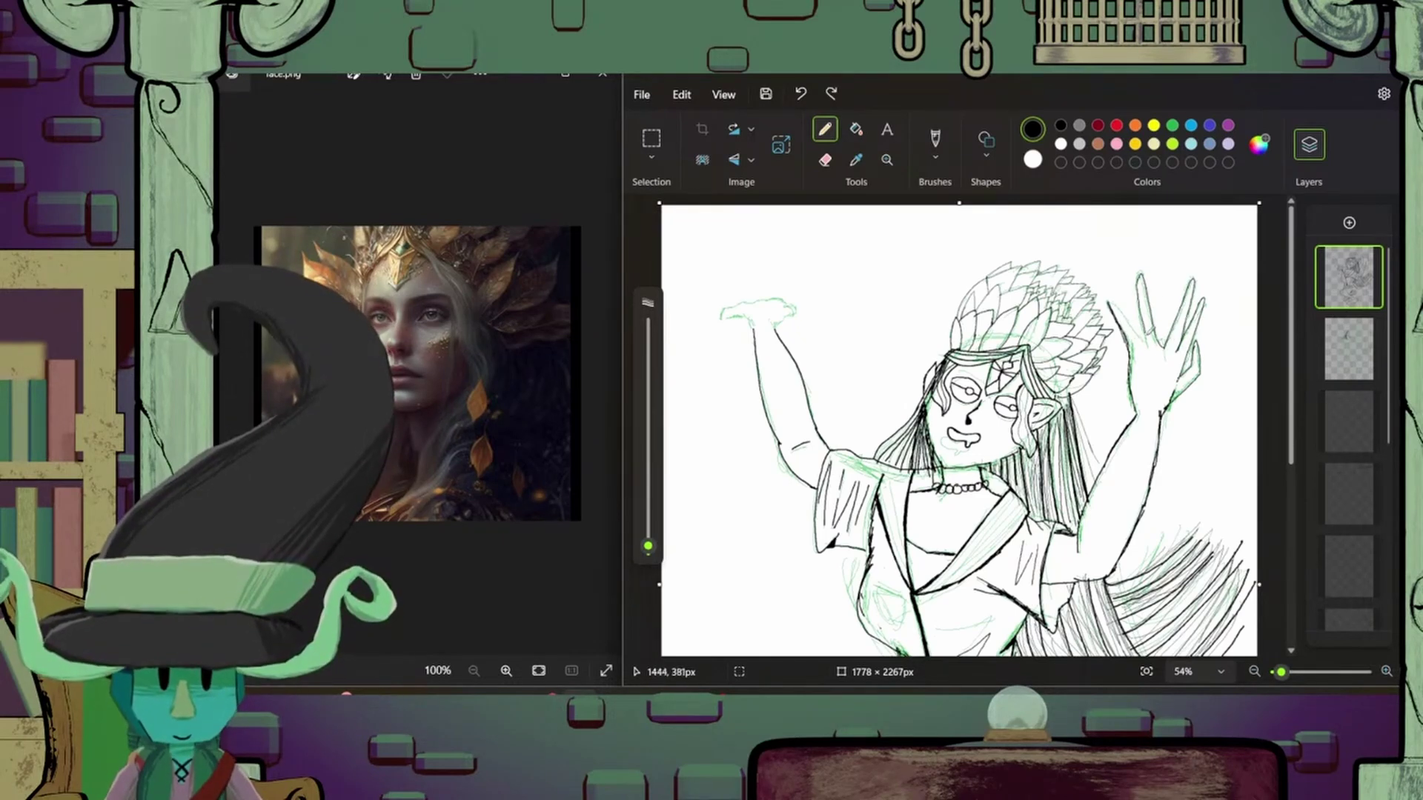
drag(1145, 348, 1123, 298)
click(825, 159)
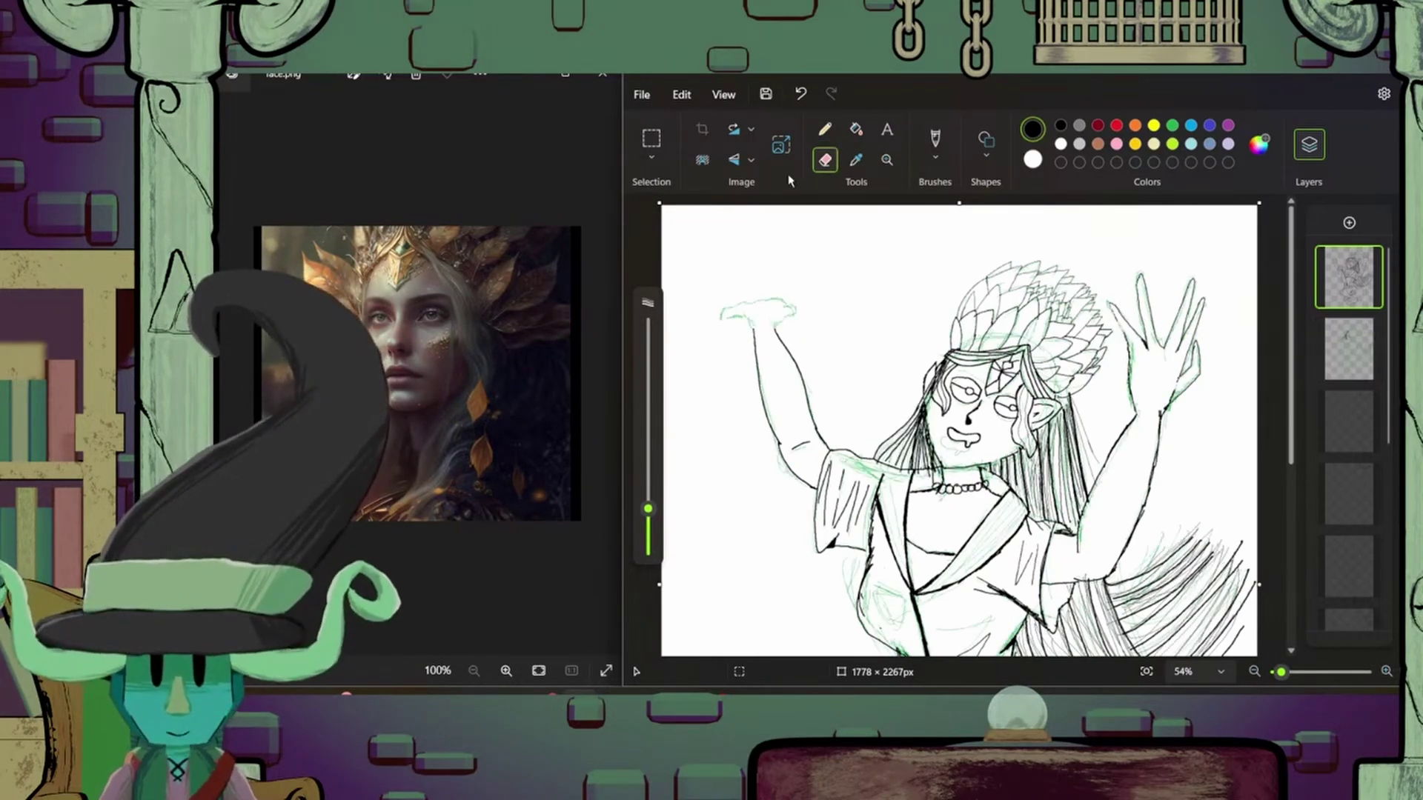
click(825, 130)
drag(797, 304, 735, 306)
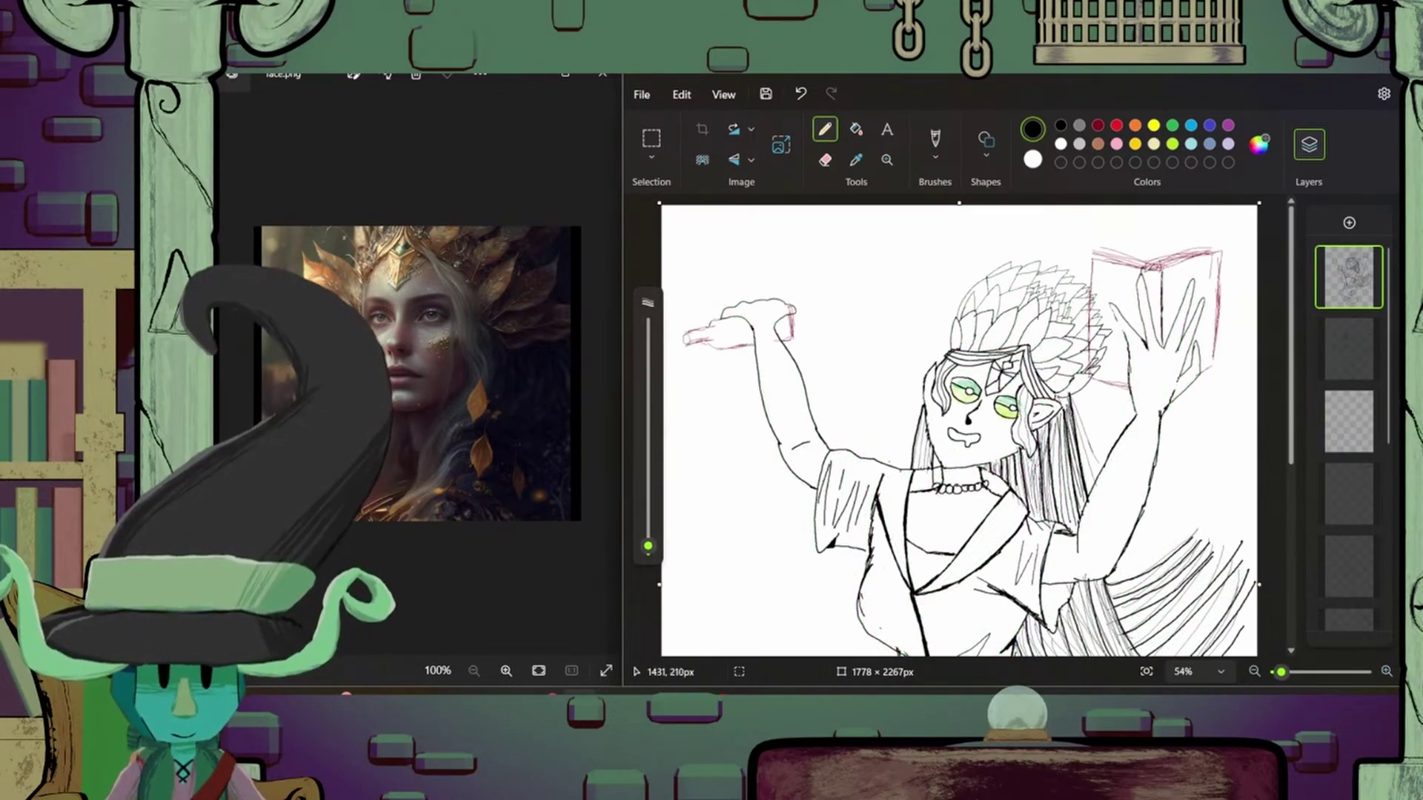
drag(697, 325, 685, 344)
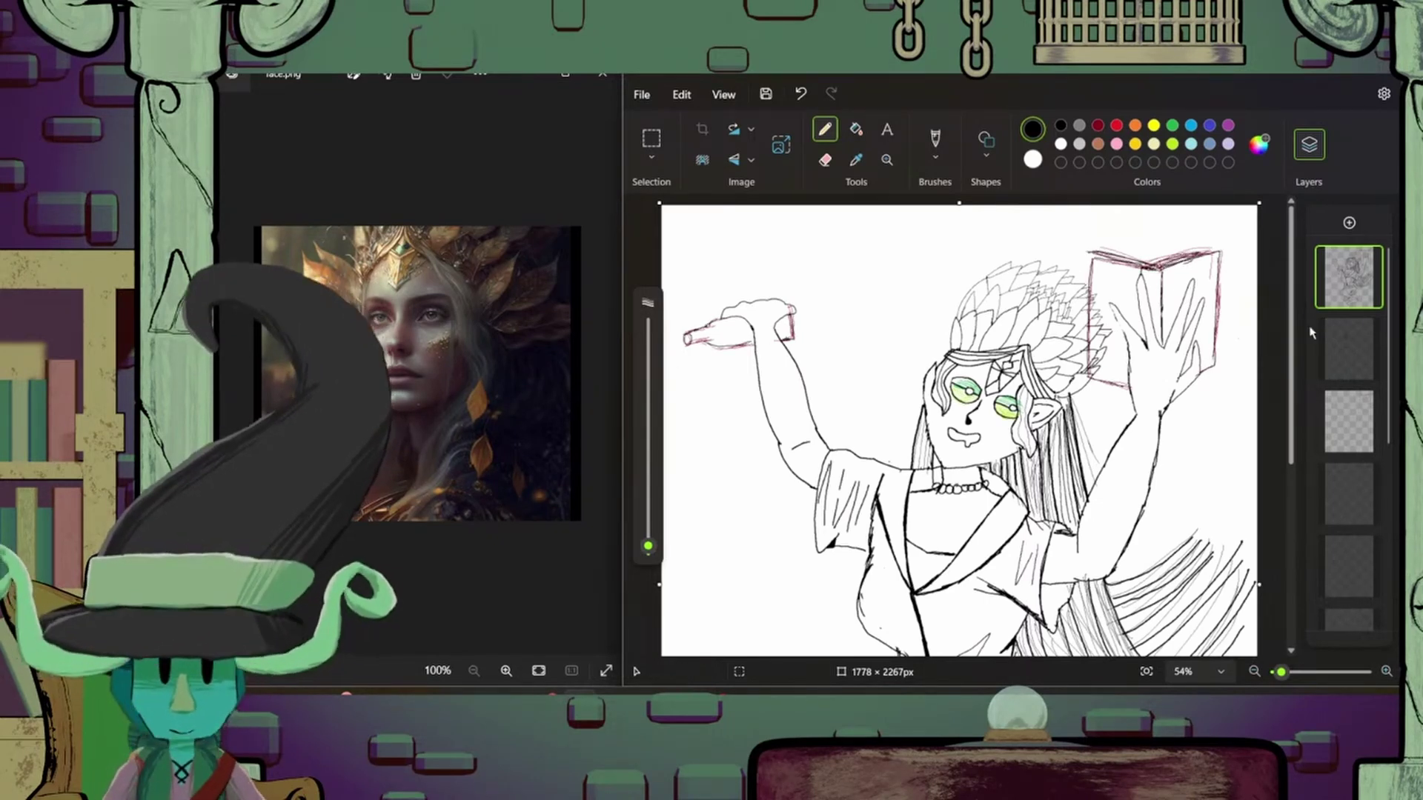
- Enlarge the canvas to 2944 × 5342 px and resize the selected line drawing to 4103 × 4976 px
key(ctrl+minus)
key(ctrl+minus)
key(ctrl+minus)
key(ctrl+z)
drag(1067, 594, 1074, 636)
key(ctrl+a)
mouse_move(844, 215)
mouse_down()
mouse_move(822, 331)
mouse_move(844, 259)
mouse_up()
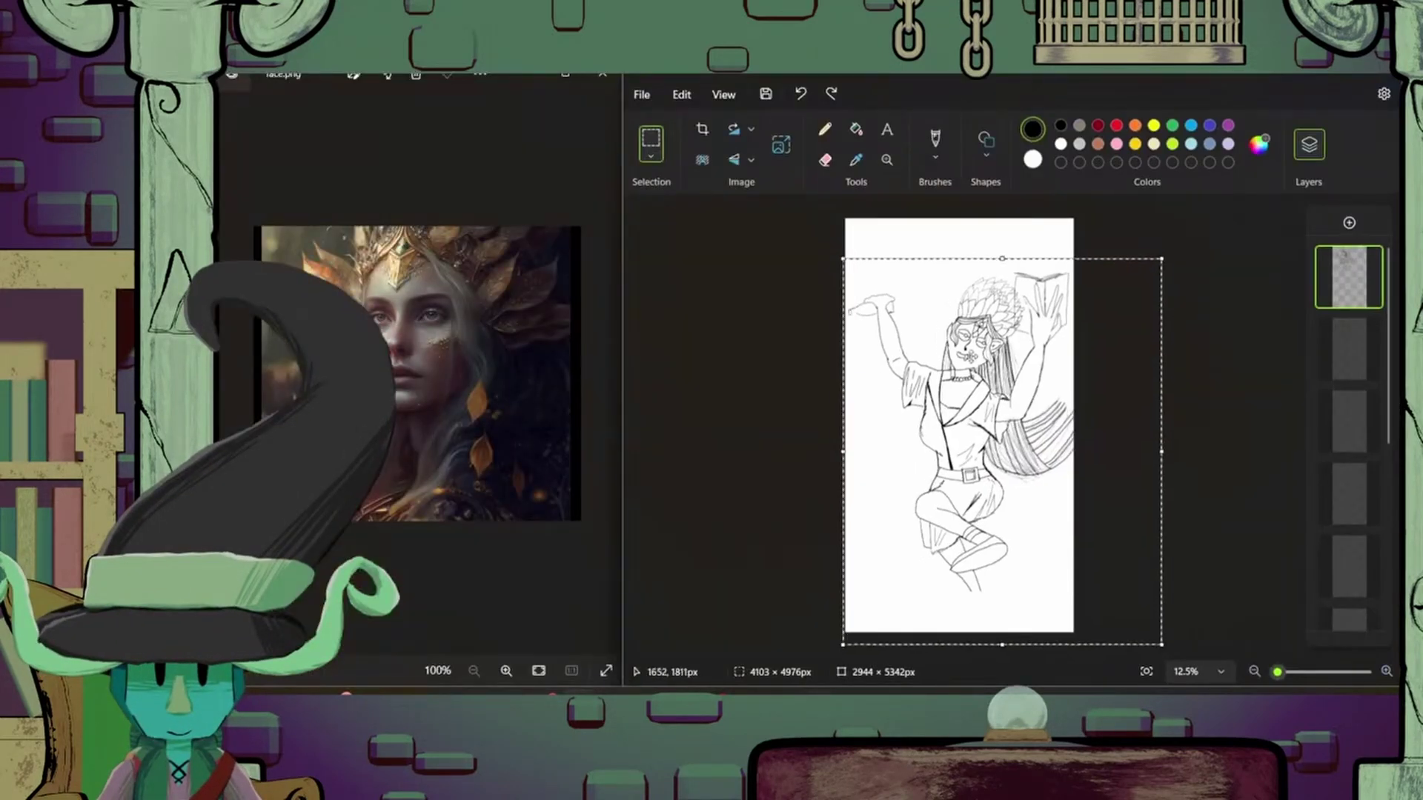
- Sketch the shoe on the lower foot with rough Pencil strokes and erase the excess lines around it
click(824, 130)
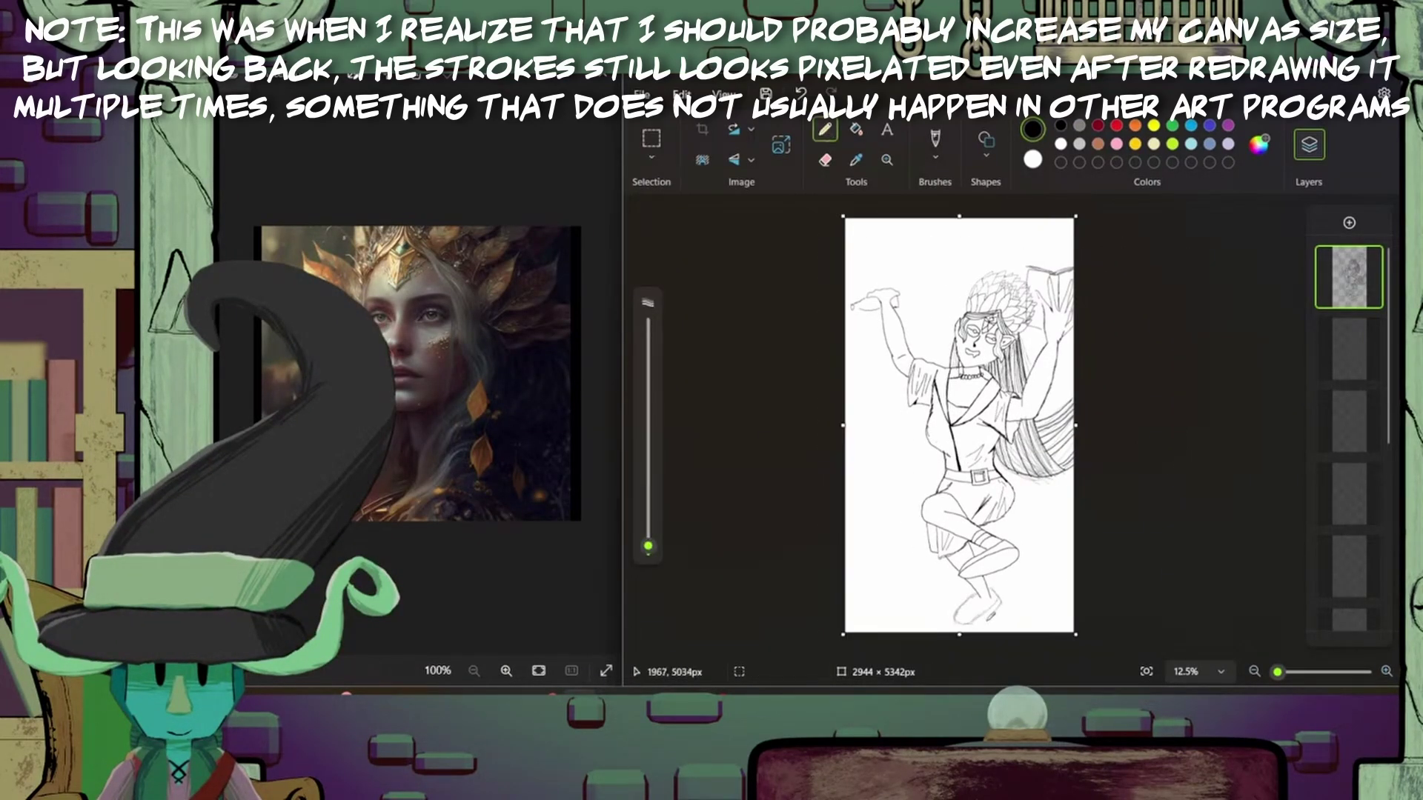
key(ctrl+z)
scroll(989, 598, up, 5)
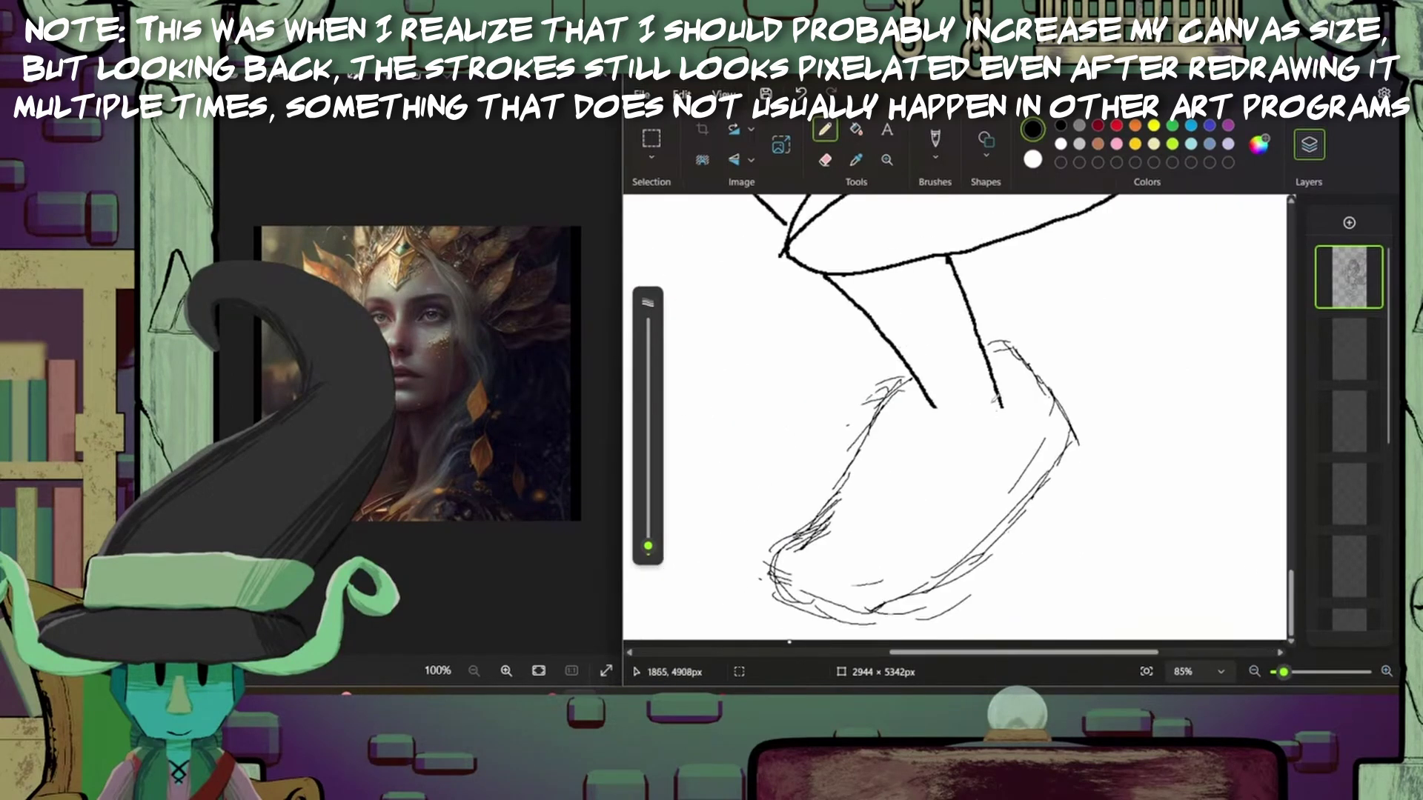
key(ctrl+z)
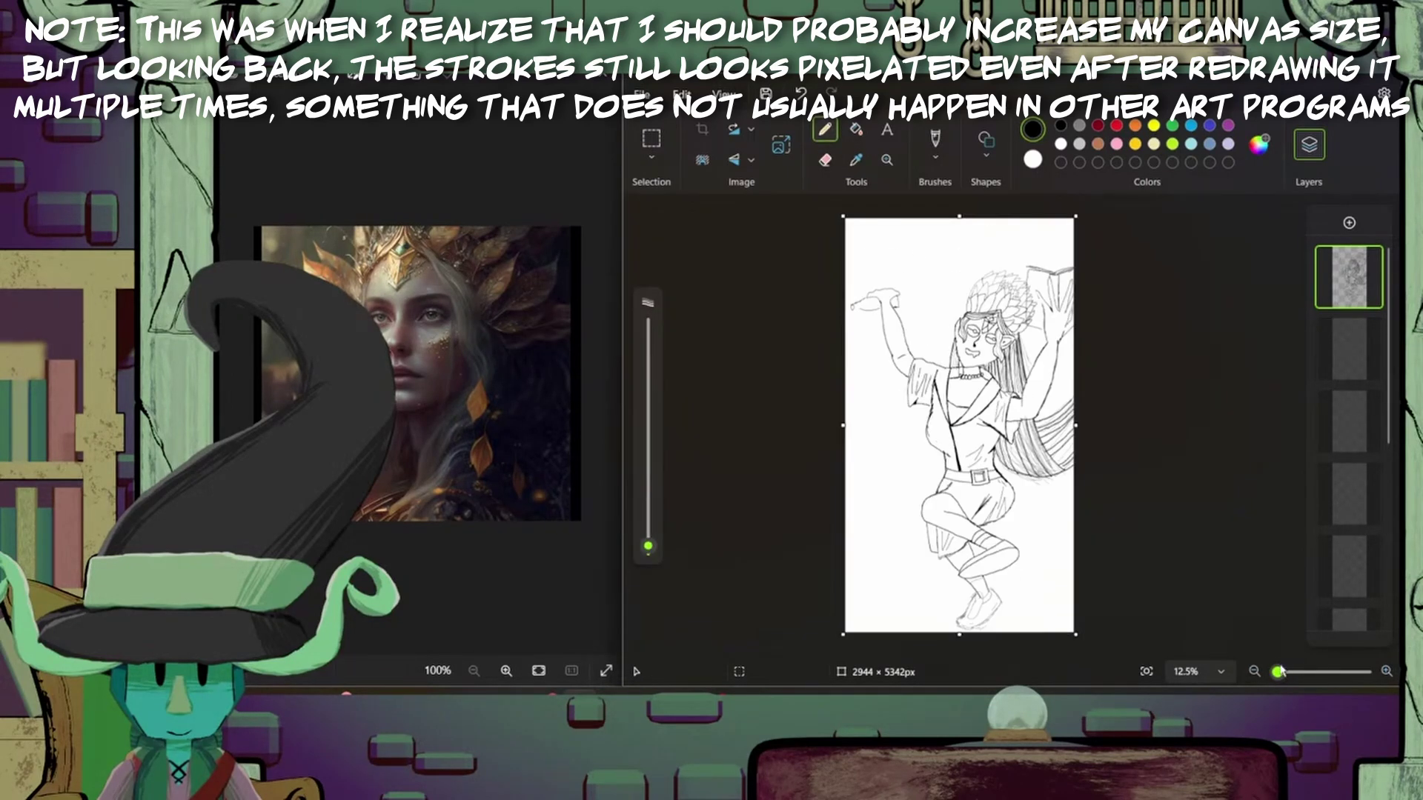
scroll(865, 318, up, 3)
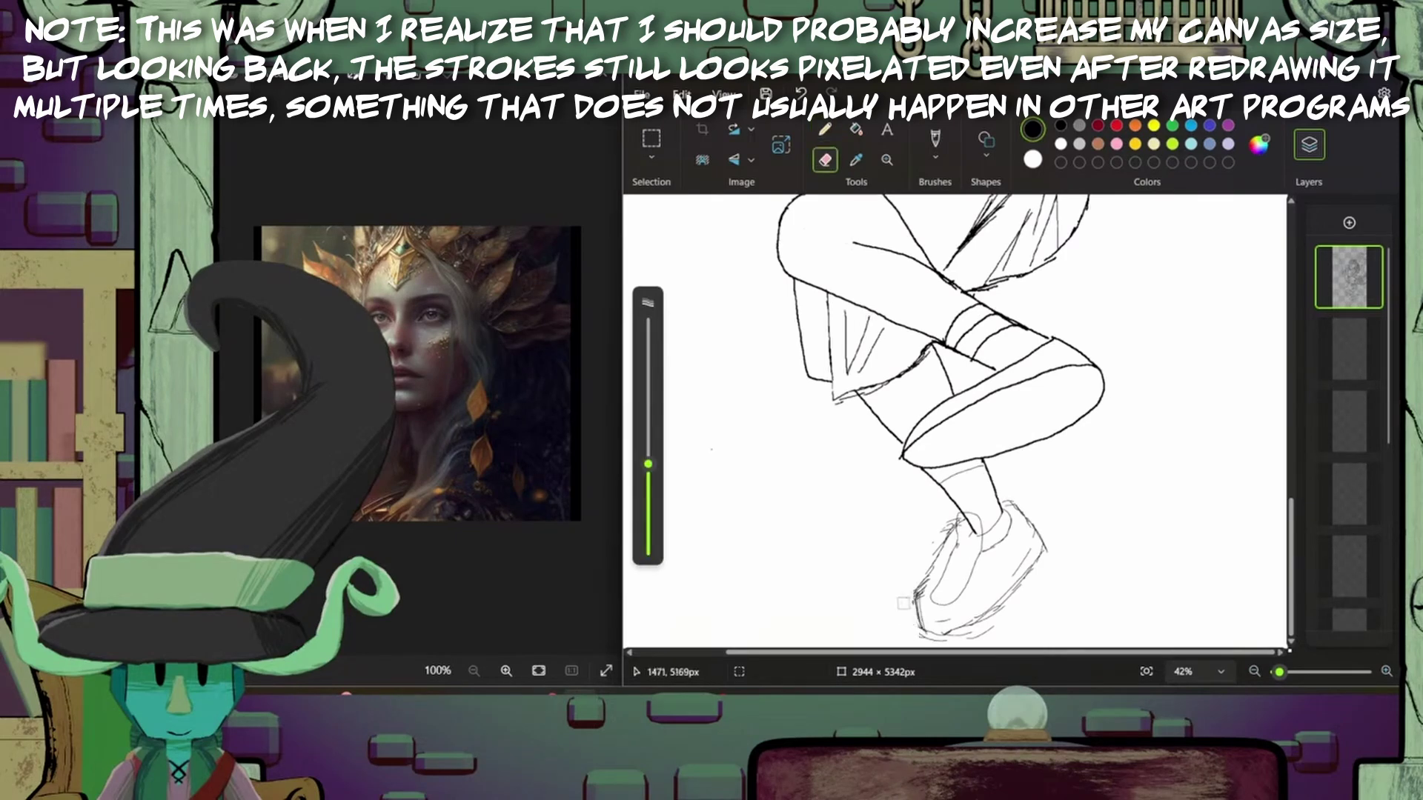
- Widen the canvas to 3443 × 5342 px and select the area around the raised arm holding the bottle
scroll(1094, 540, down, 4)
drag(1074, 426, 1126, 431)
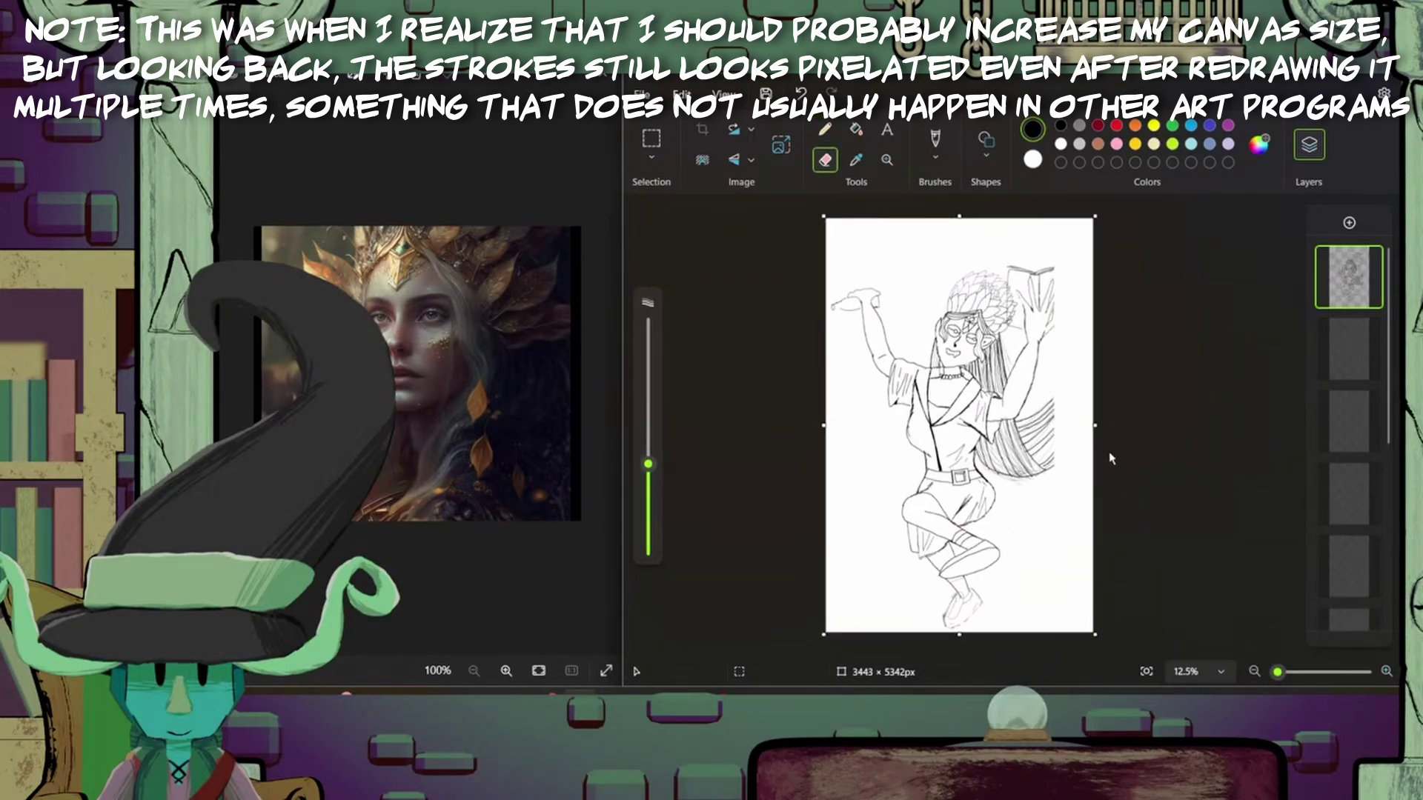
click(650, 139)
drag(830, 279, 917, 407)
click(1008, 351)
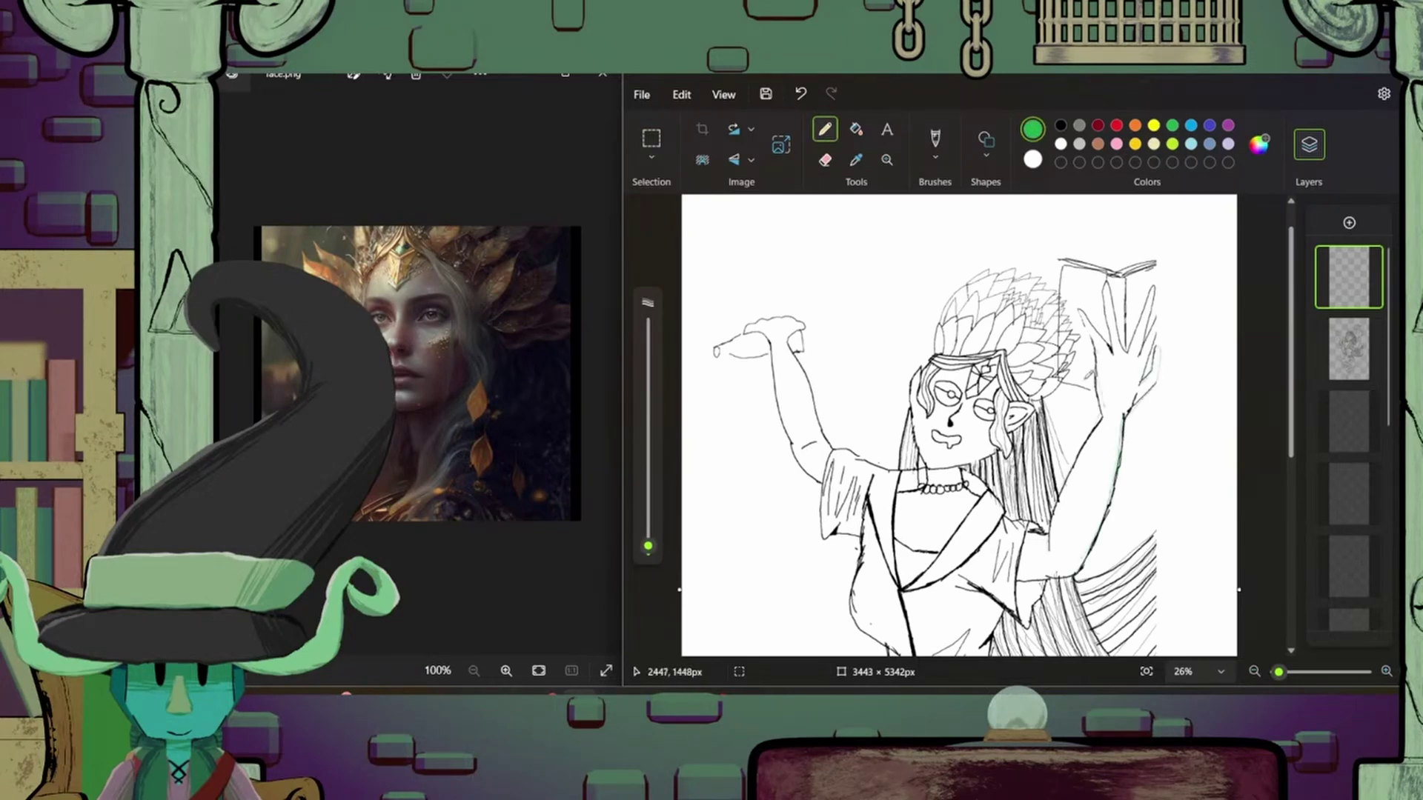
- Try tracing the raised arm and spread hand in green with the Pencil on a separate layer
drag(1158, 312, 1142, 352)
drag(1080, 310, 1097, 350)
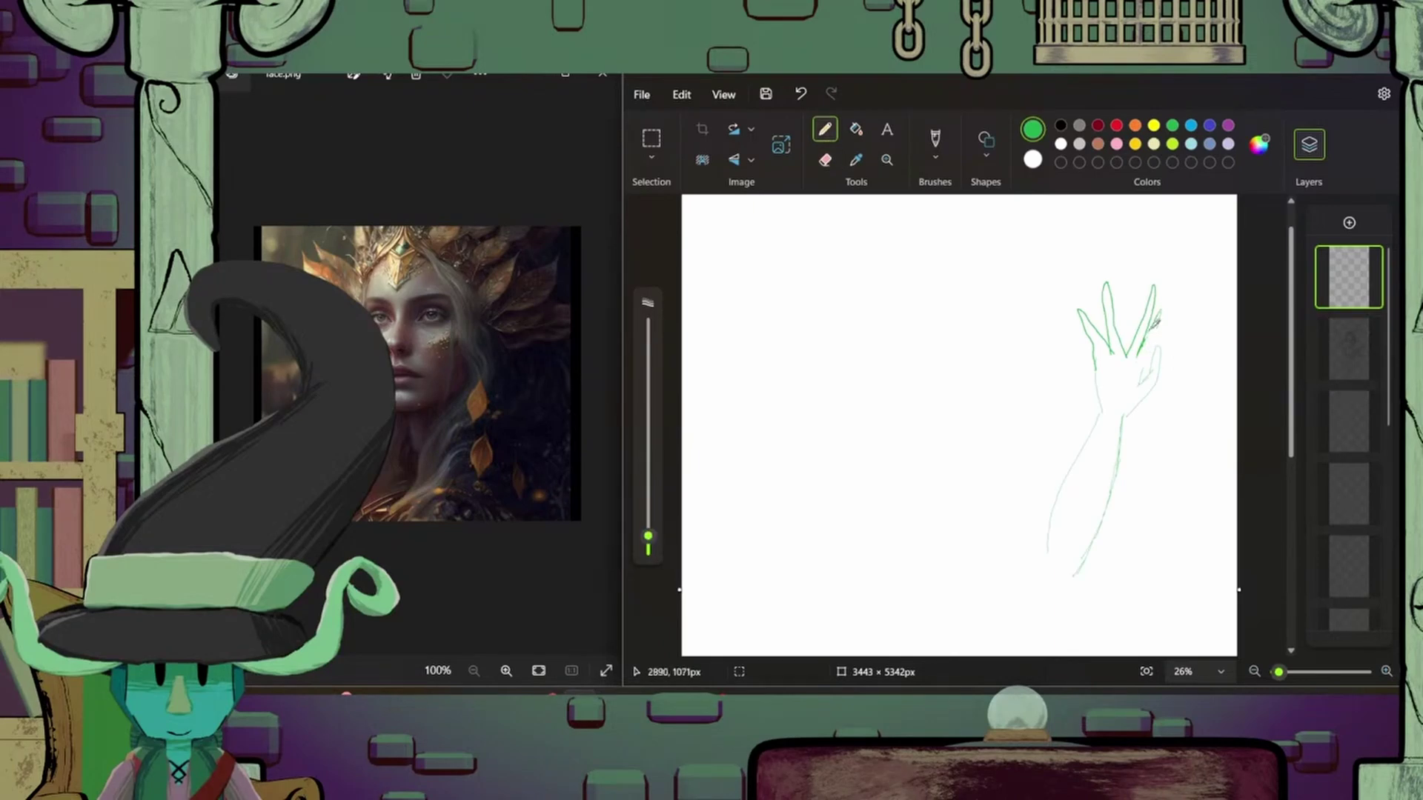
- Switch from the Pencil to a brush for the empty layer above the line art, with the thumbnail view turned on
click(936, 142)
click(943, 164)
click(1367, 295)
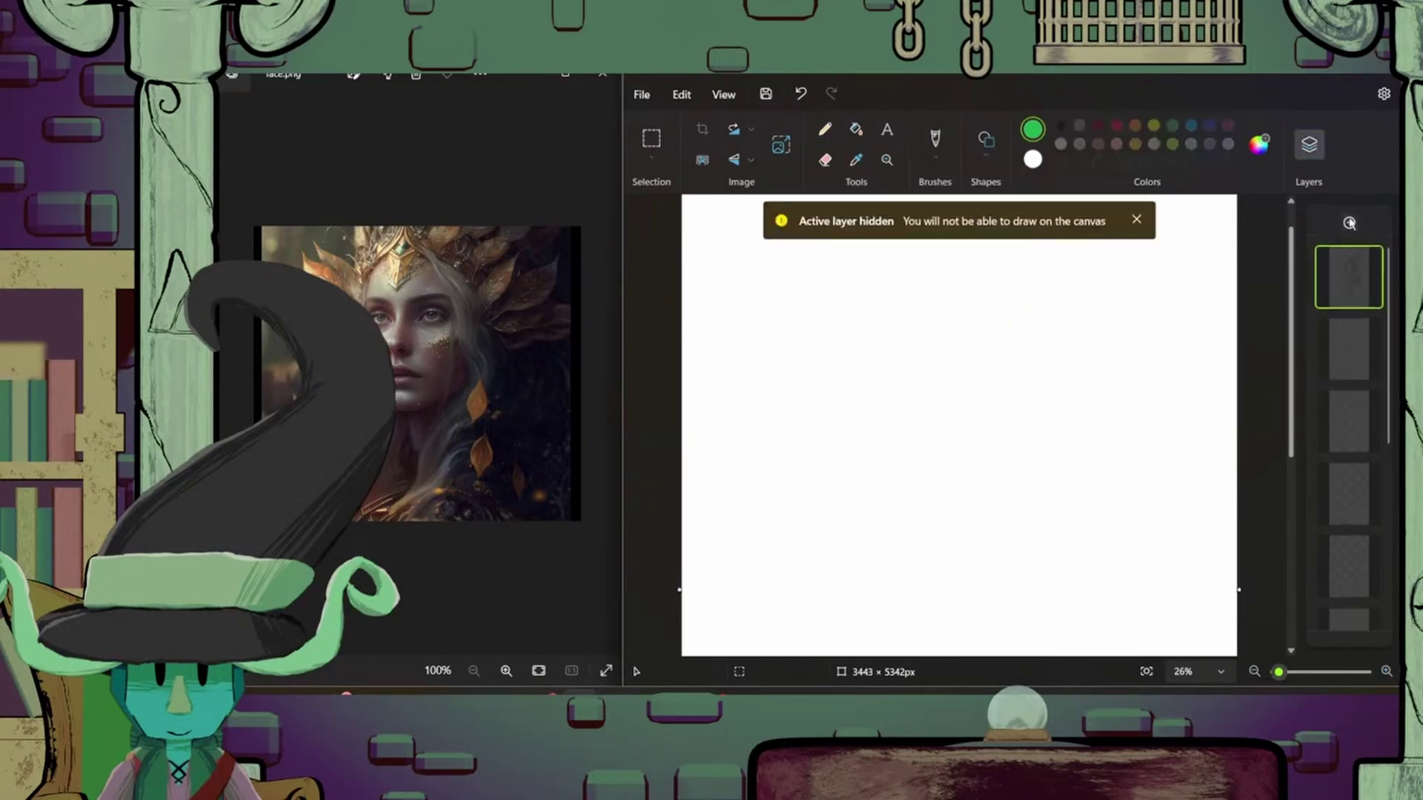
click(724, 94)
click(763, 242)
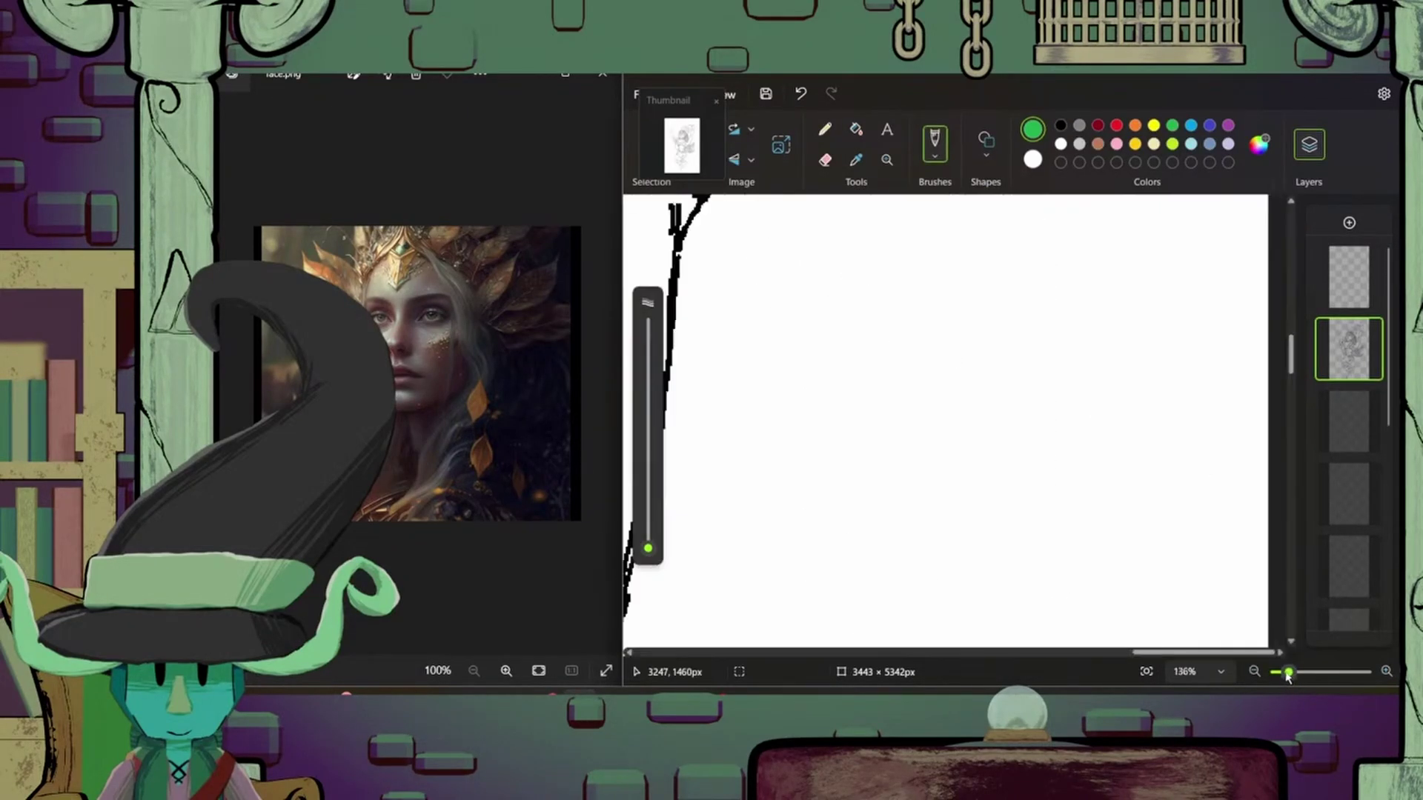
click(1348, 276)
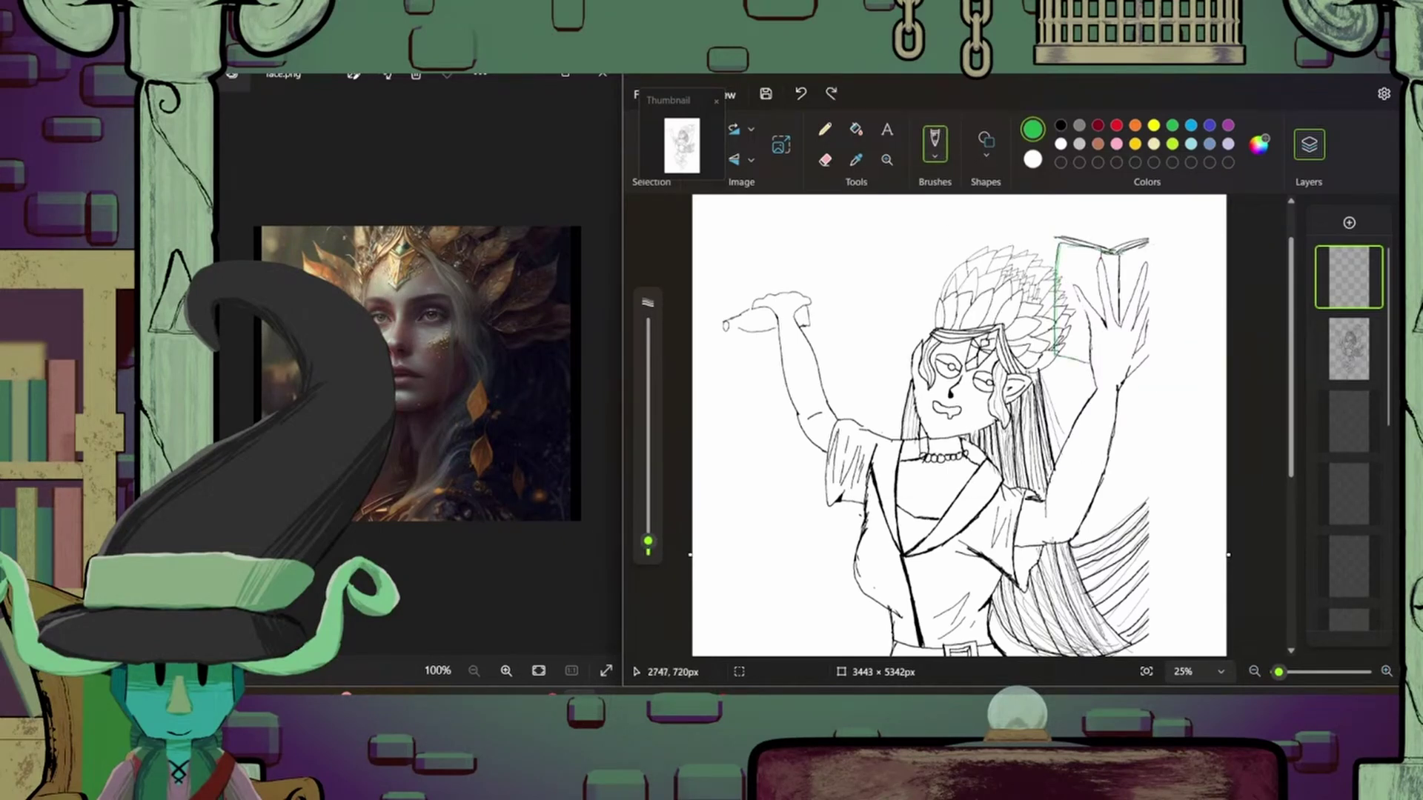
- Delete the unneeded hidden layers between the old sketch layer and the white background
right_click(1338, 438)
click(1349, 514)
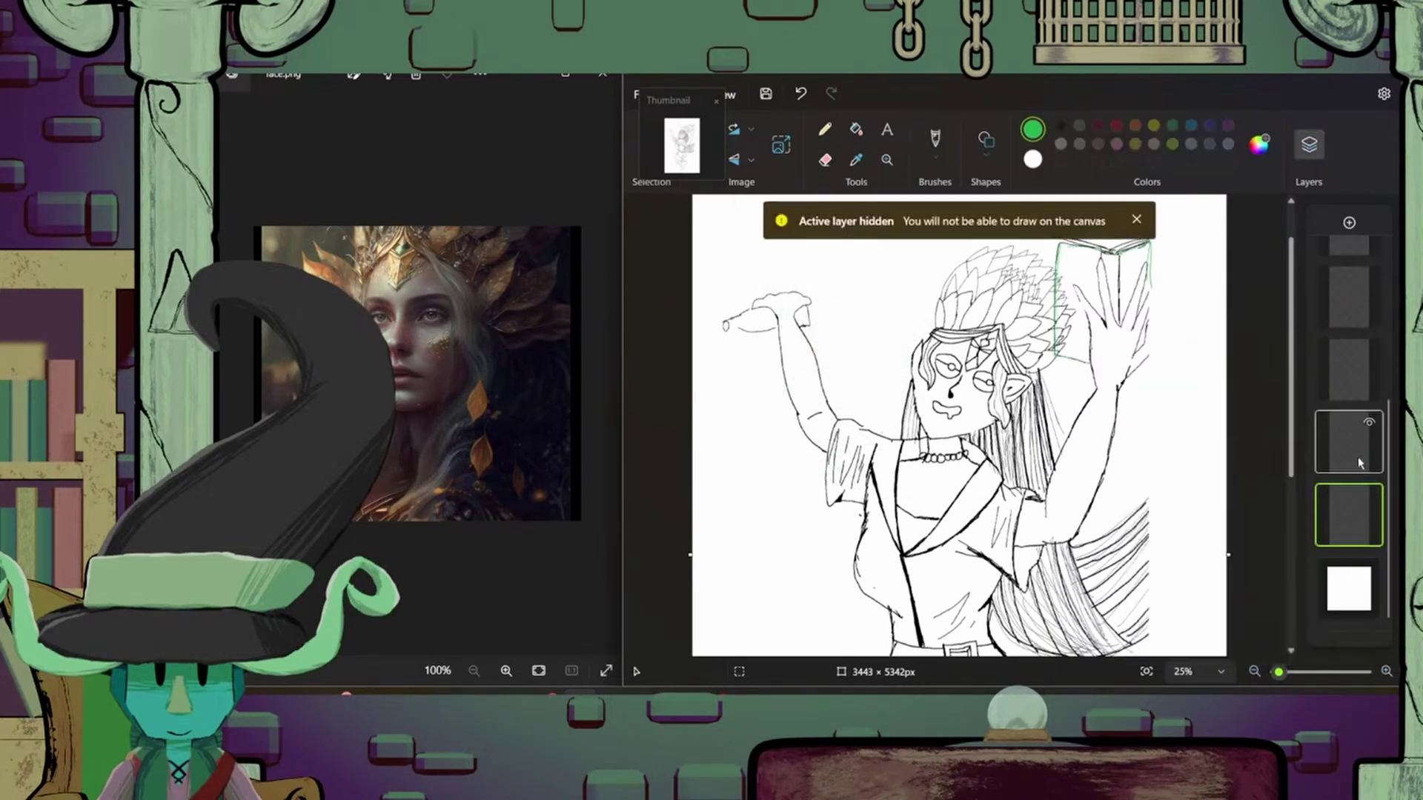
right_click(1349, 514)
click(1175, 467)
- Trace the open book's outline and the fingers holding it in green on the top layer
scroll(964, 445, up, 2)
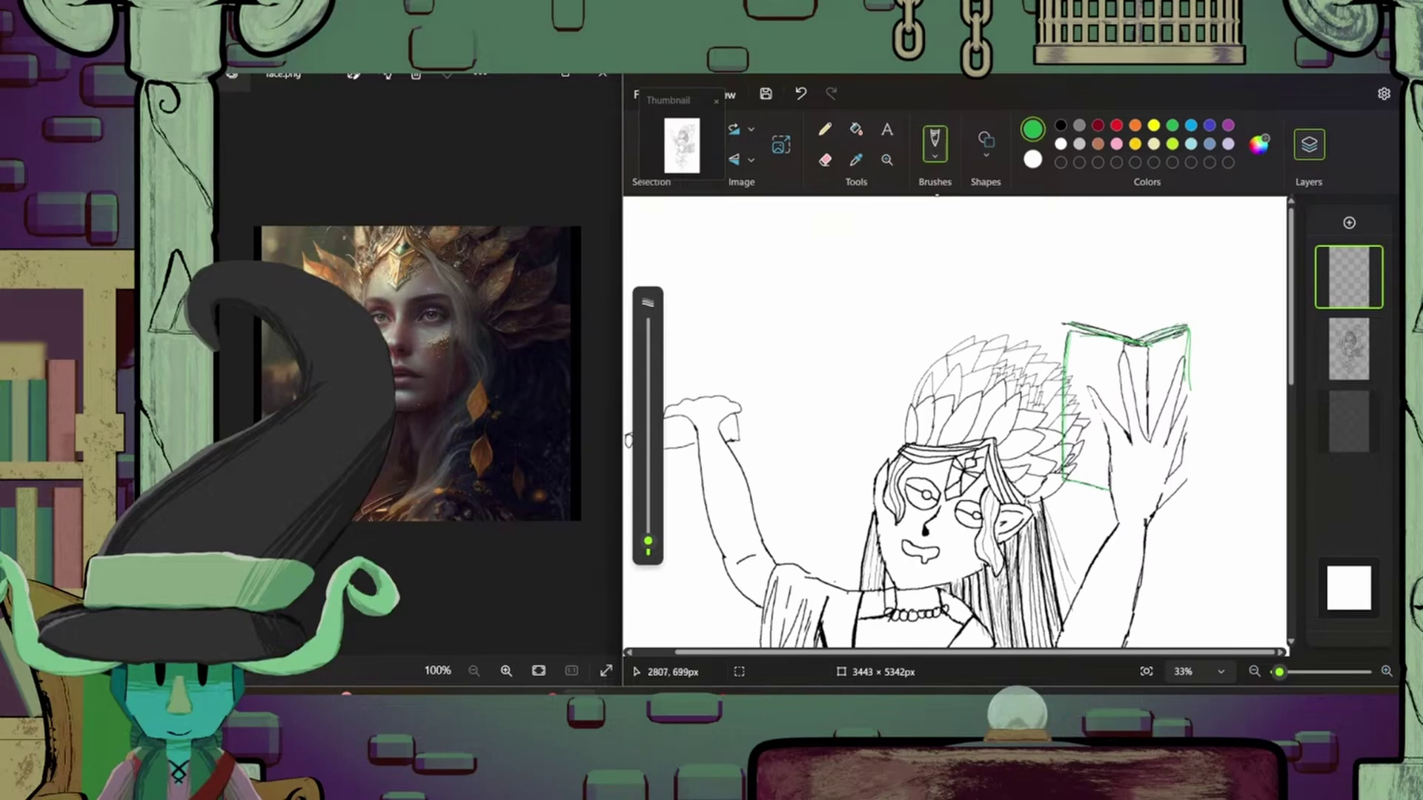
drag(1195, 438, 1185, 468)
mouse_move(1174, 379)
mouse_down()
mouse_move(1149, 437)
mouse_move(1166, 444)
mouse_up()
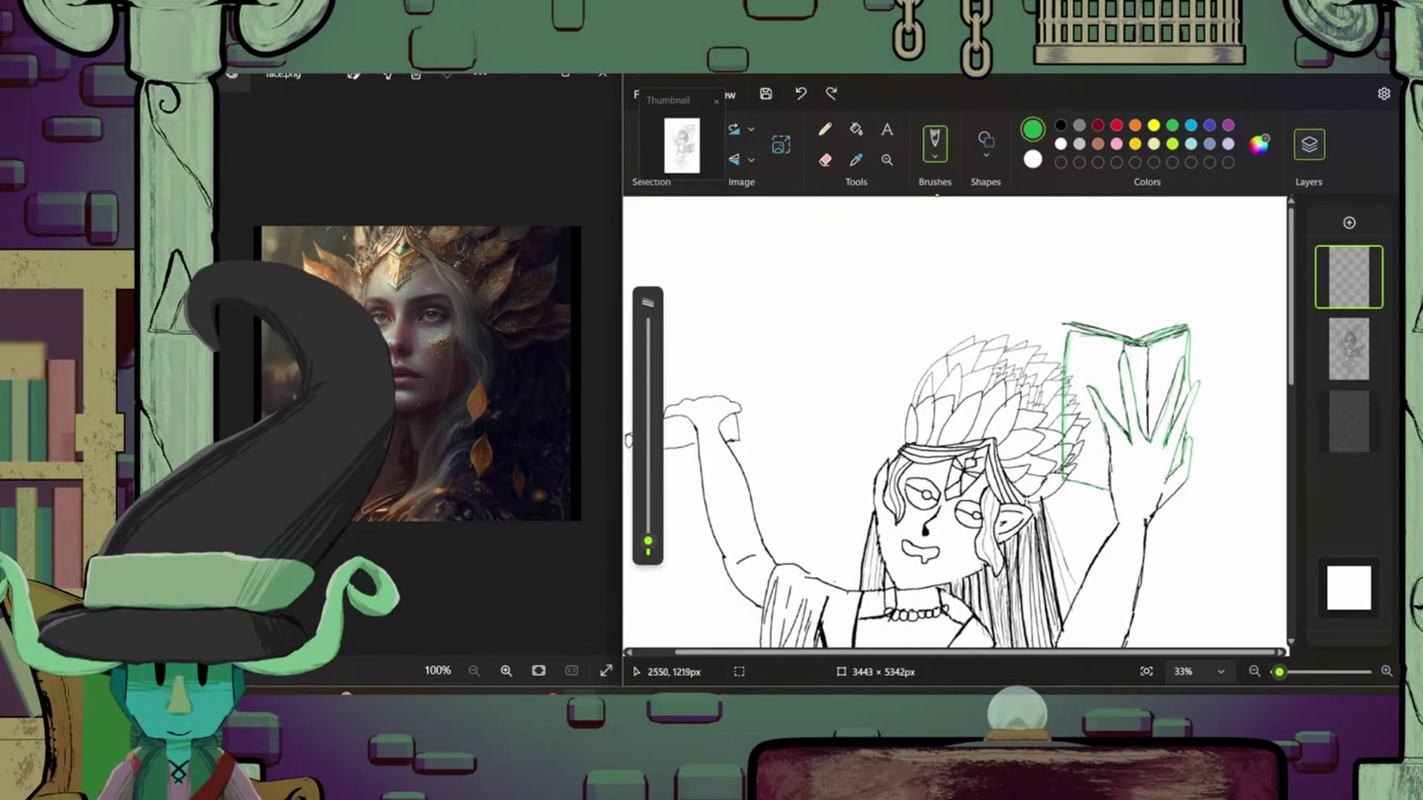
- Trace the book-holding arm and its short, folded sleeve in green on the top layer
click(1349, 349)
scroll(1120, 580, down, 3)
click(1349, 276)
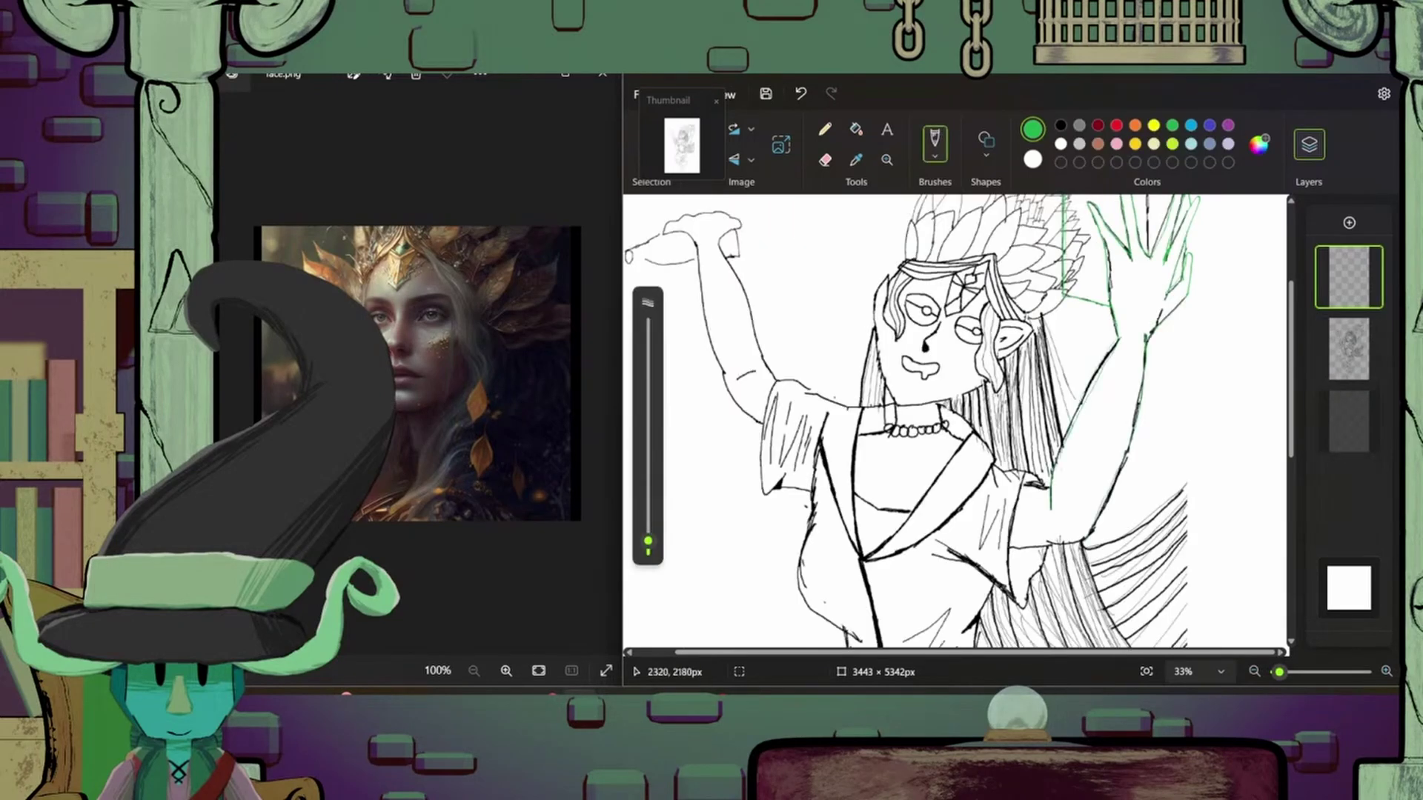
drag(1069, 424, 1050, 511)
mouse_move(1149, 335)
mouse_down()
mouse_move(1084, 540)
mouse_move(1008, 547)
mouse_up()
drag(995, 463, 1009, 487)
key(ctrl+z)
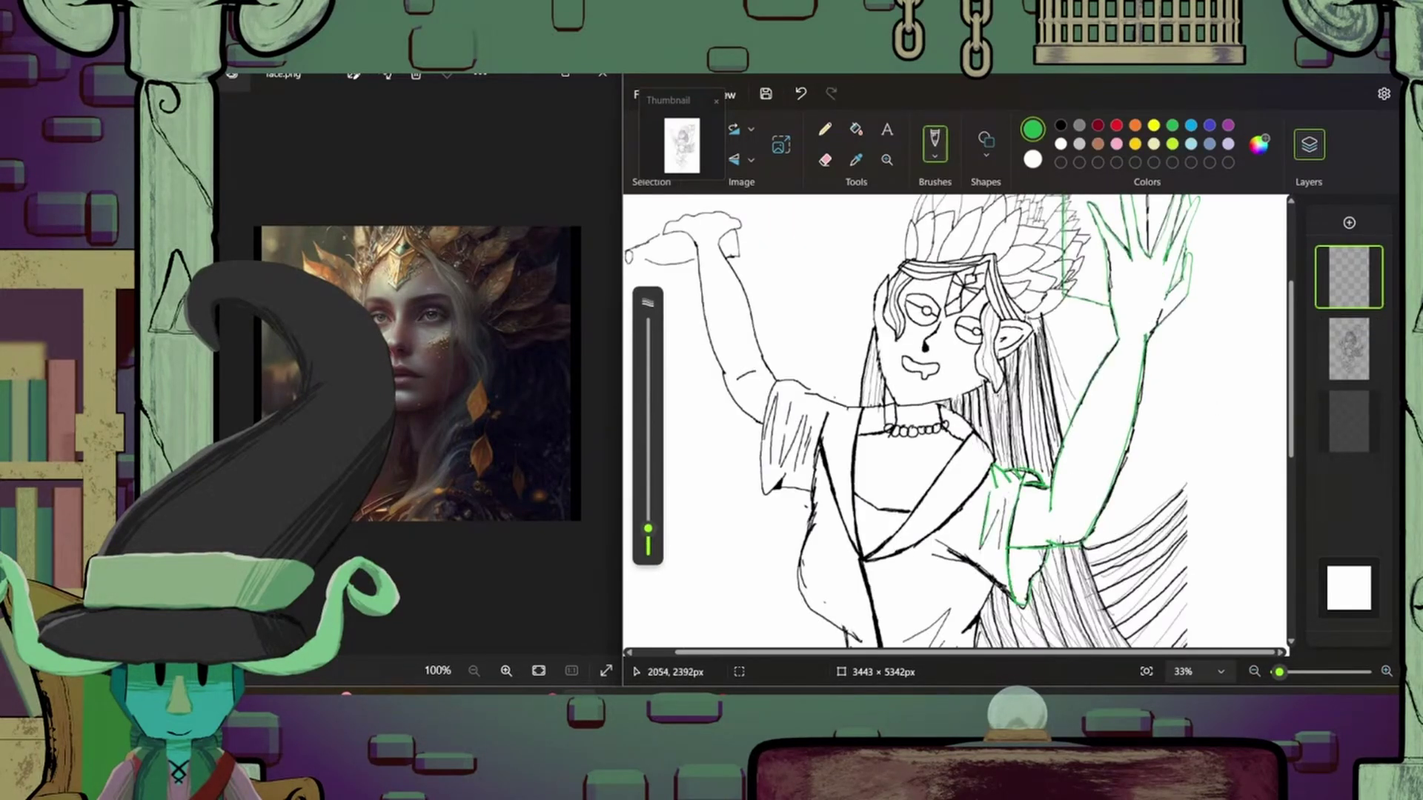
- Trace the shirt edge, waist, hips, bent knee and the hanging shorts cloth in green
scroll(956, 422, down, 3)
mouse_move(934, 379)
mouse_down()
mouse_move(1014, 430)
mouse_move(1030, 626)
mouse_up()
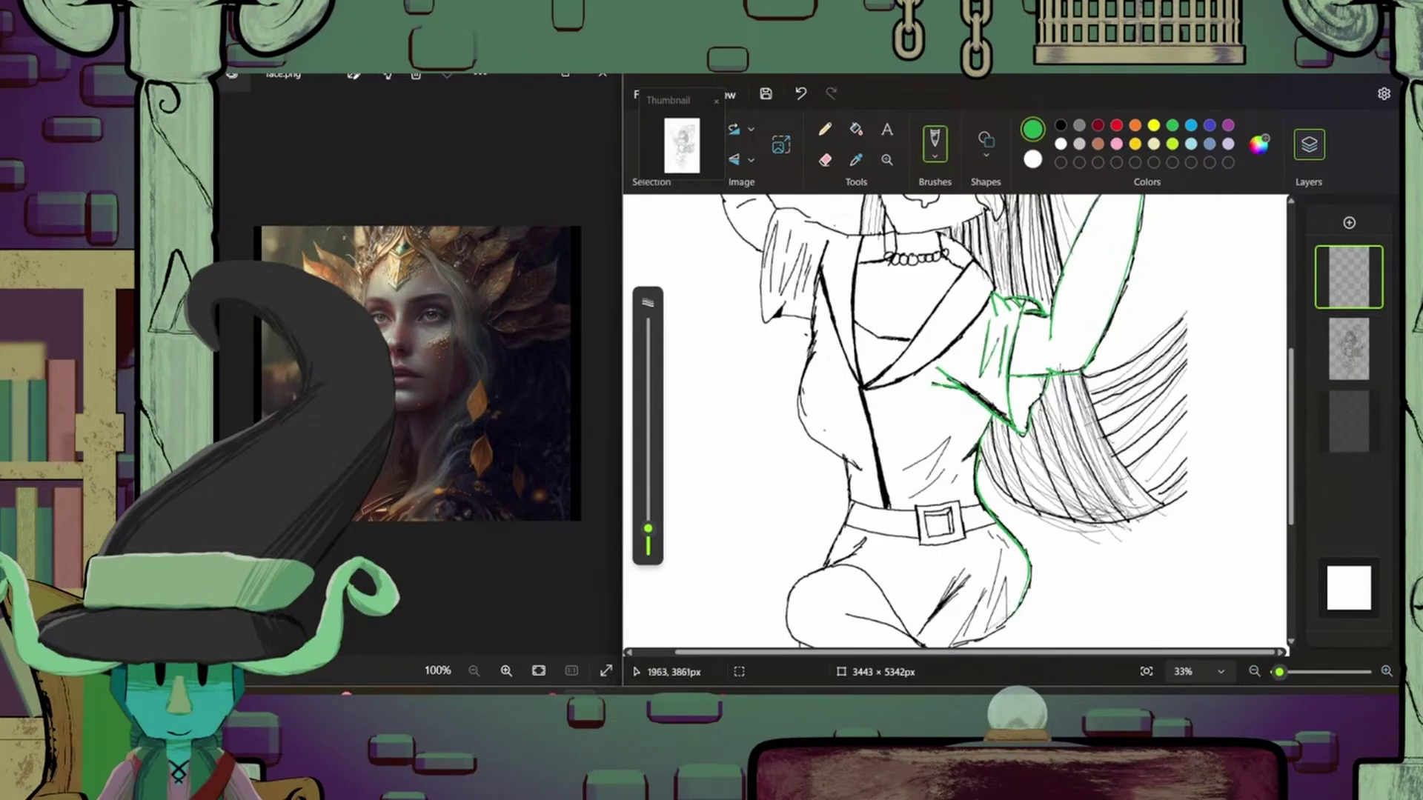
drag(1009, 577, 987, 630)
scroll(993, 563, down, 2)
drag(982, 456, 963, 493)
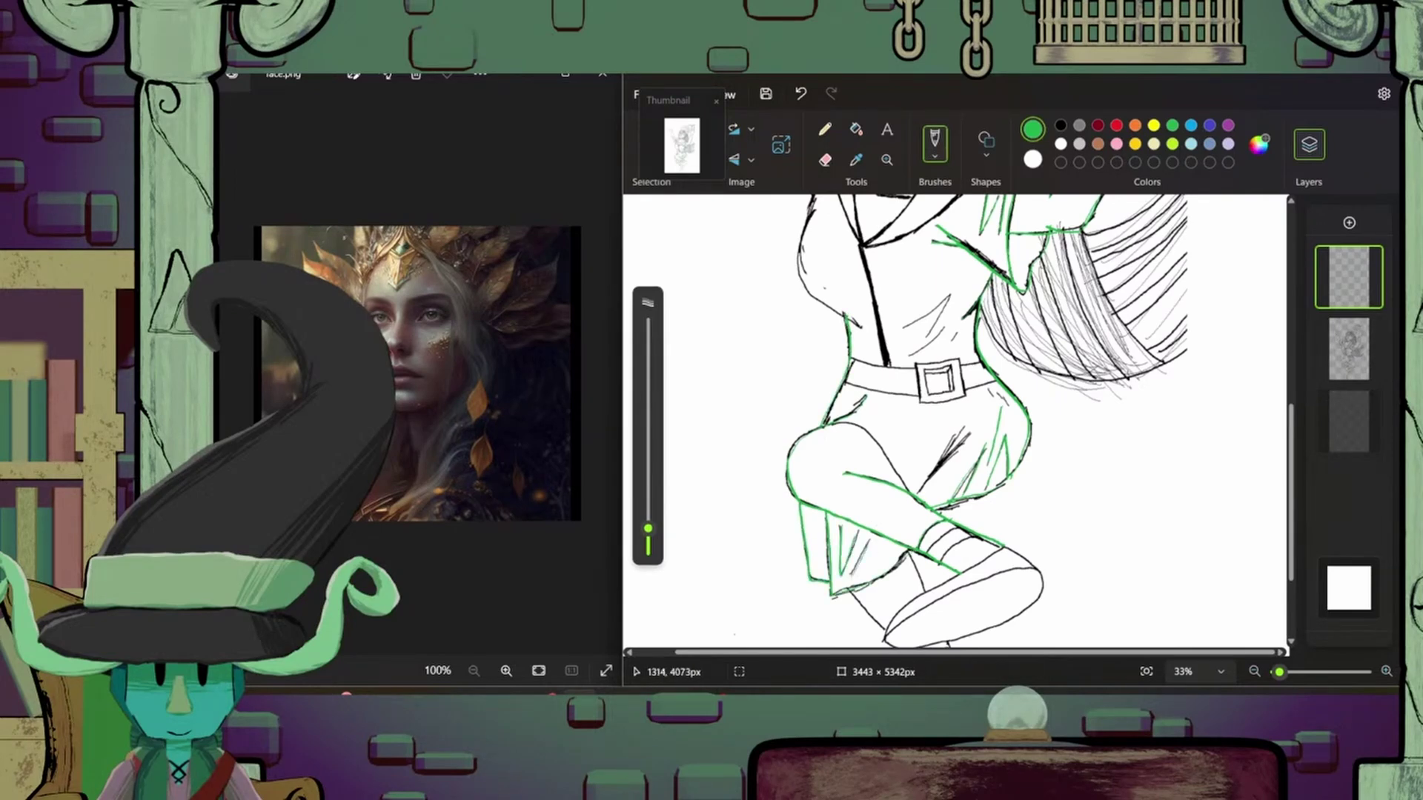
- Trace the crossed leg's ankle bands and sole and the lower foot's shoe in green
scroll(956, 423, down, 2)
drag(886, 511, 986, 519)
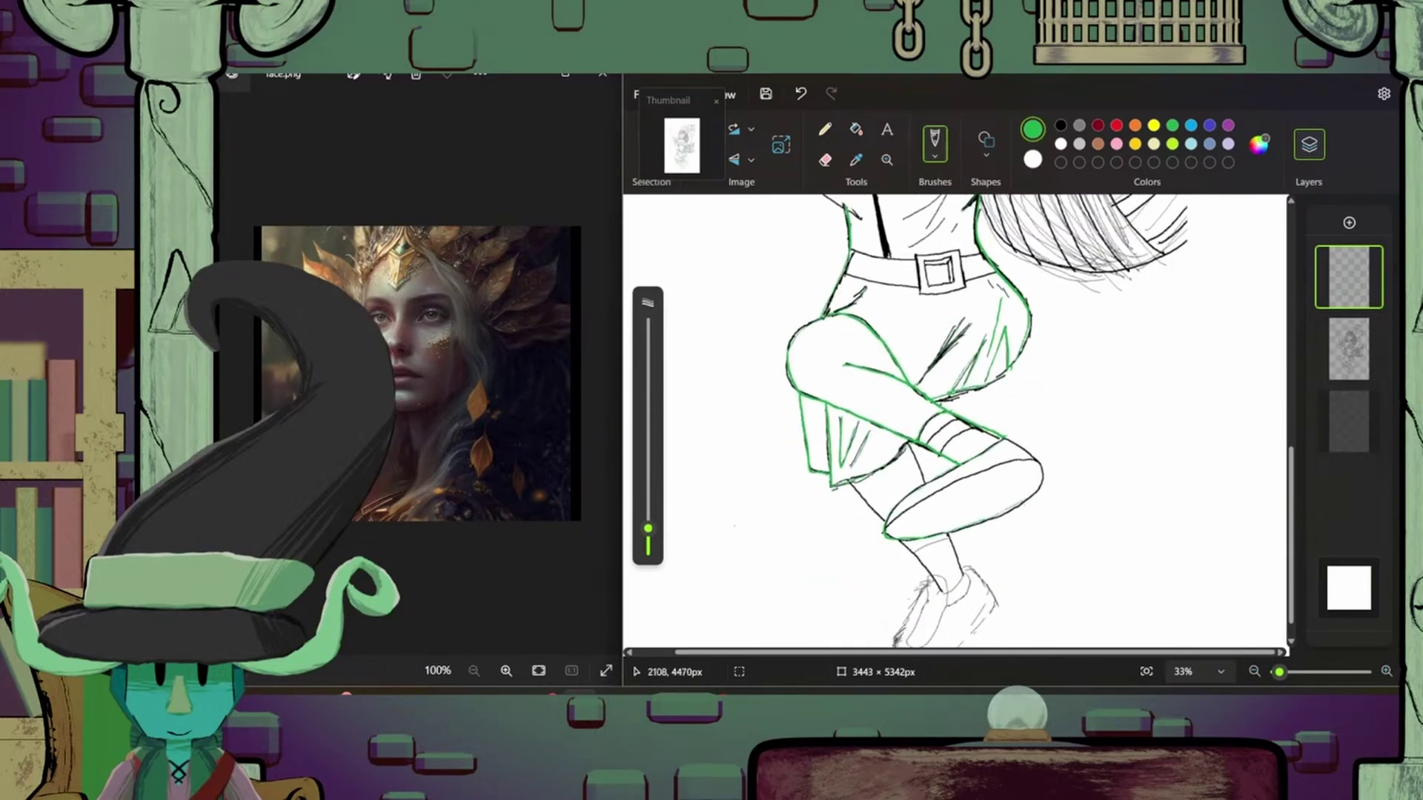
scroll(956, 423, down, 1)
drag(923, 553, 901, 634)
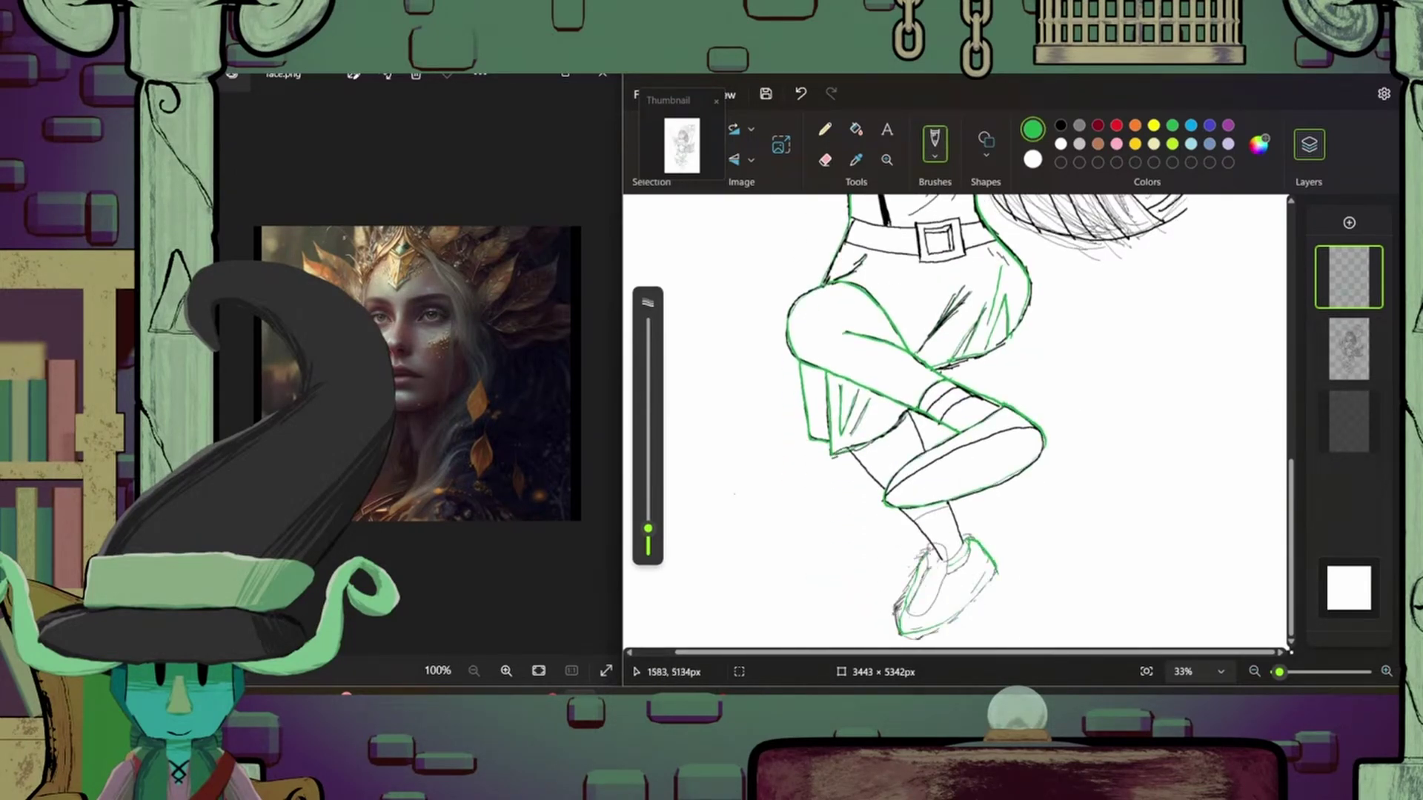
scroll(956, 423, up, 4)
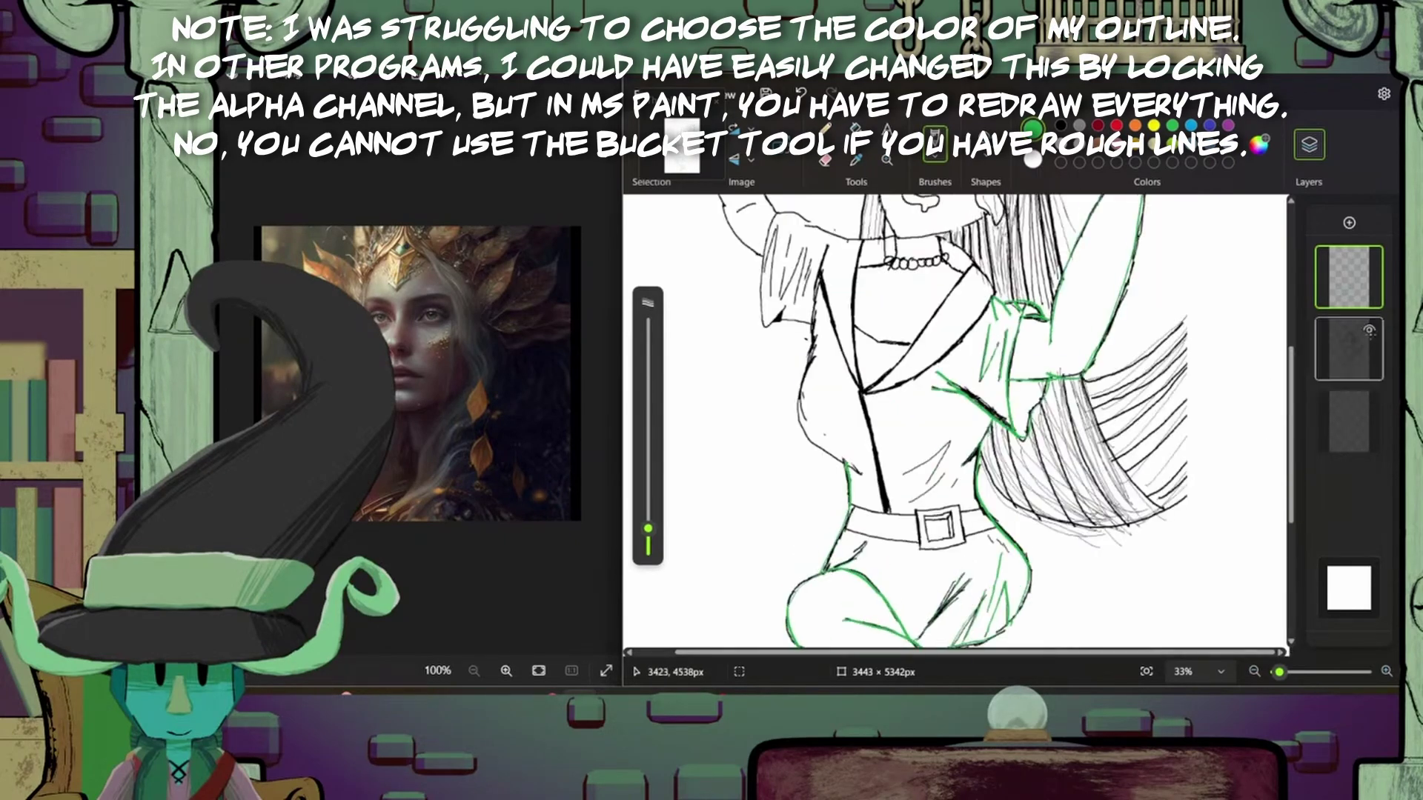
- Trace the shirt's open collar, front edges, belt, and the raised empty arm with its sleeve in green on the top layer
drag(908, 382, 993, 265)
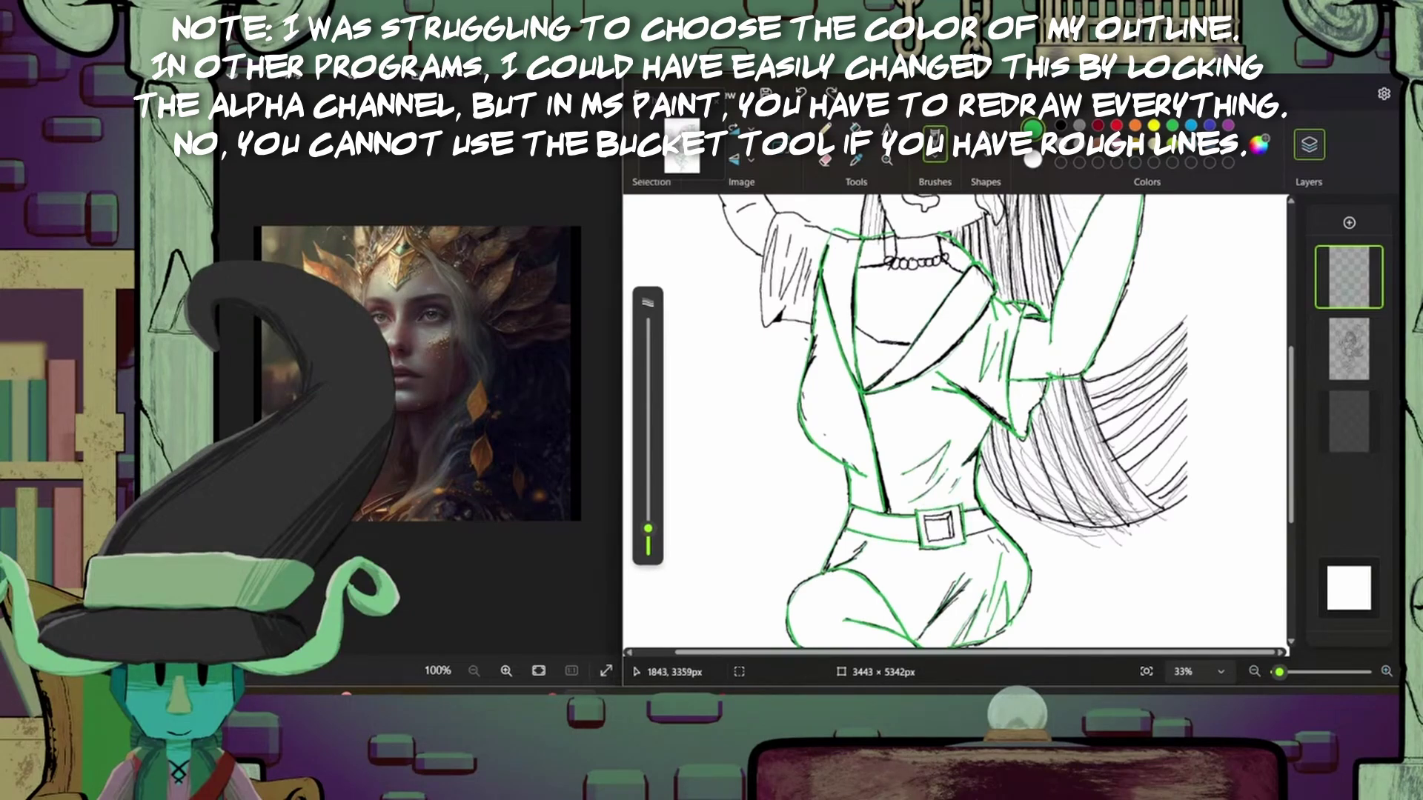
scroll(956, 422, up, 3)
mouse_move(829, 433)
mouse_down()
mouse_move(720, 278)
mouse_move(741, 451)
mouse_up()
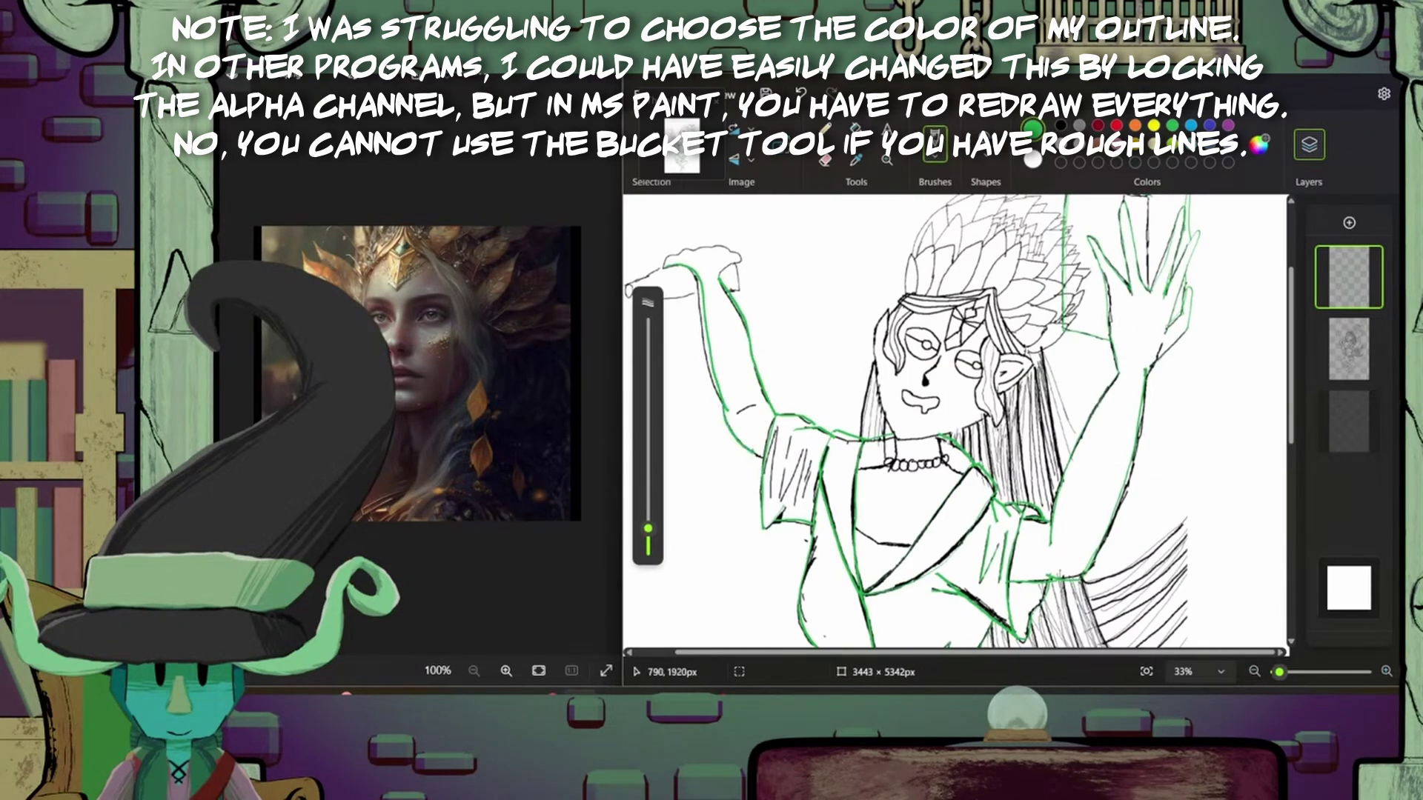
- Trace the neck, bead necklace, face outline, ear and the two hair locks framing the face in green
scroll(927, 348, up, 5)
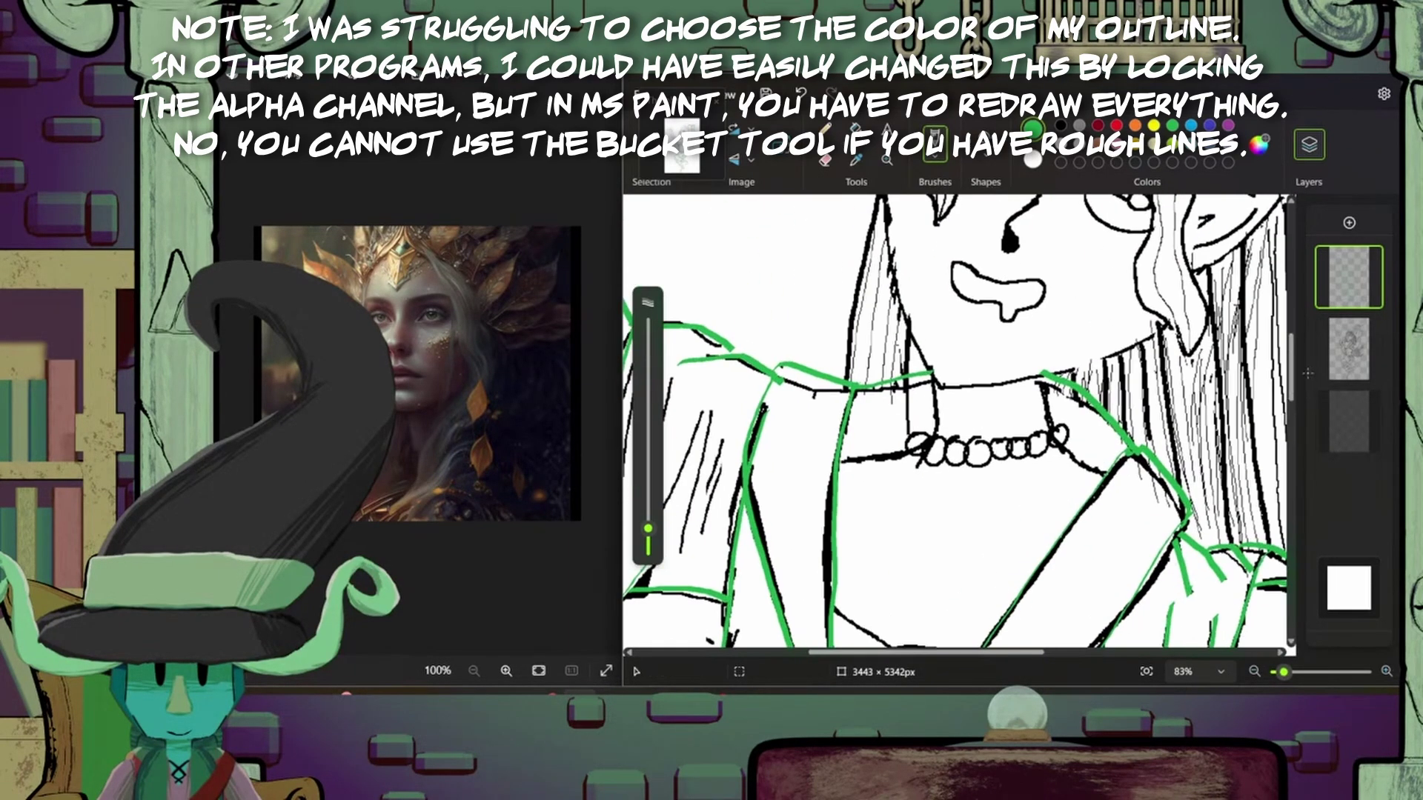
scroll(956, 423, down, 3)
drag(907, 430, 1068, 423)
scroll(956, 422, up, 3)
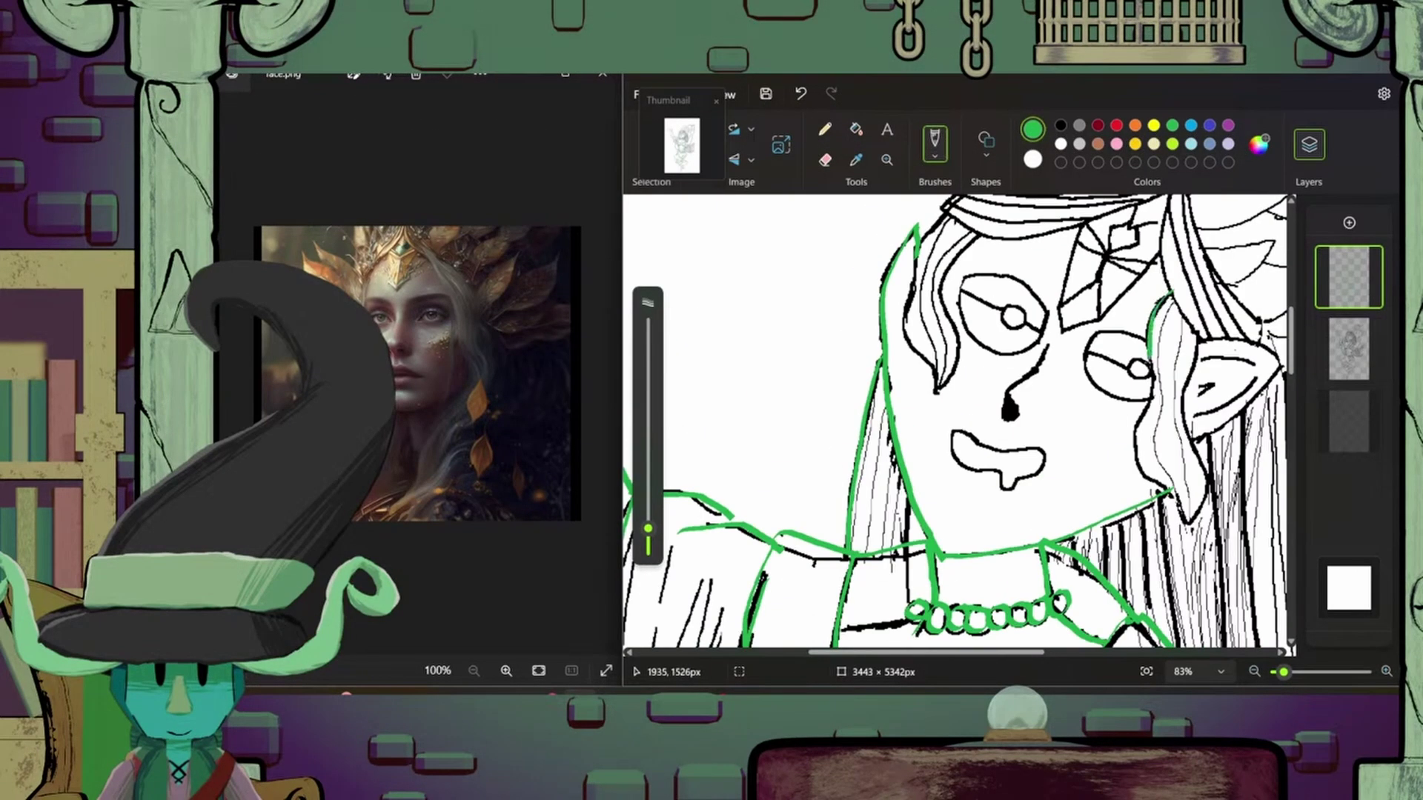
mouse_move(1167, 356)
mouse_down()
mouse_move(1145, 489)
mouse_move(1278, 363)
mouse_move(1197, 437)
mouse_up()
drag(919, 222, 937, 371)
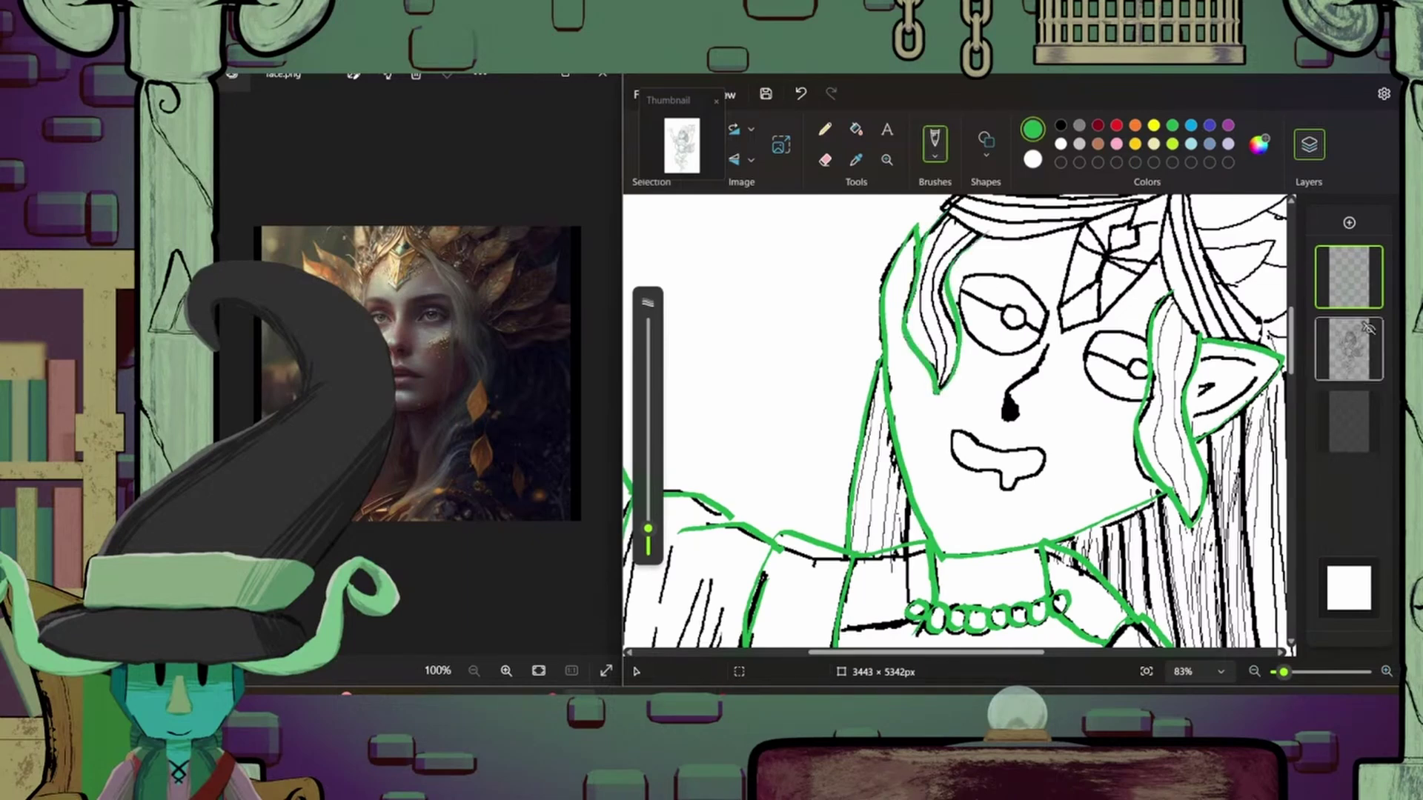
- Trace the headband across the forehead and the long hair's outer edge behind the ear in green
scroll(956, 422, down, 5)
scroll(956, 423, up, 3)
mouse_move(771, 267)
mouse_down()
mouse_move(919, 252)
mouse_move(1004, 348)
mouse_up()
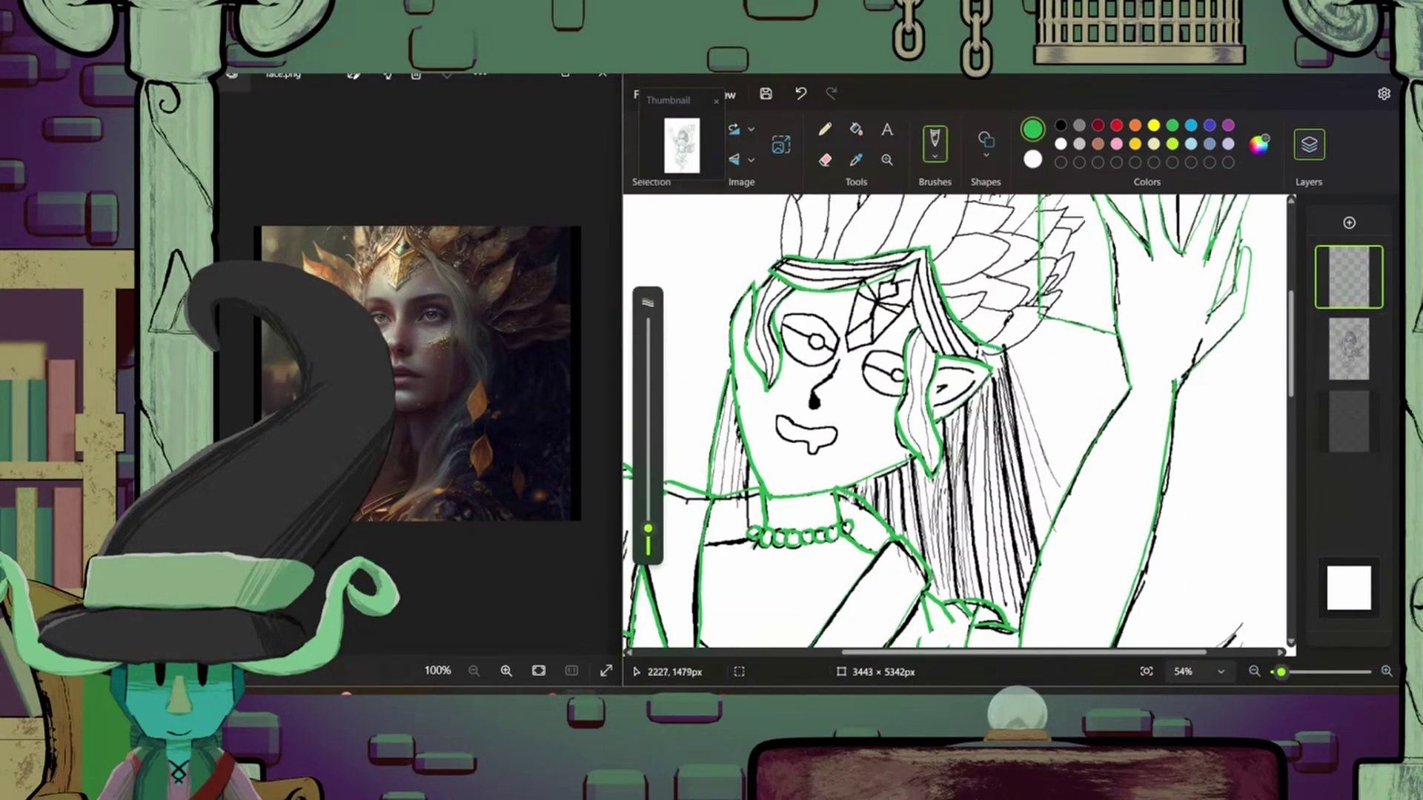
mouse_move(923, 260)
mouse_down()
mouse_move(938, 352)
mouse_move(1038, 556)
mouse_up()
- Outline the sweeping lower section of the long hair behind the waist and book-holding arm in green
scroll(956, 422, down, 10)
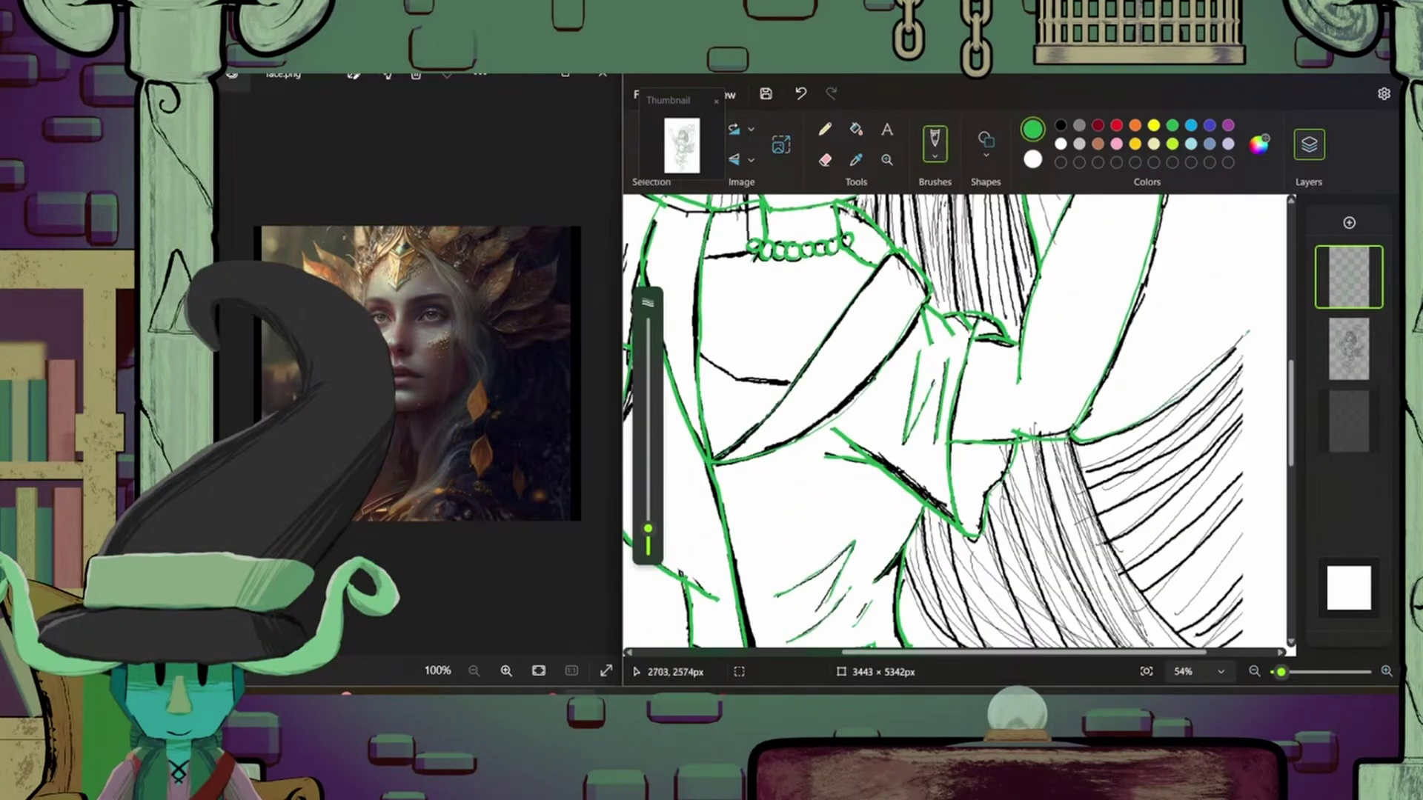
drag(904, 438, 1112, 564)
drag(1071, 319, 1200, 534)
- Trace the overlapping leaves of the crown above the headband in green
scroll(956, 422, down, 5)
scroll(956, 423, up, 6)
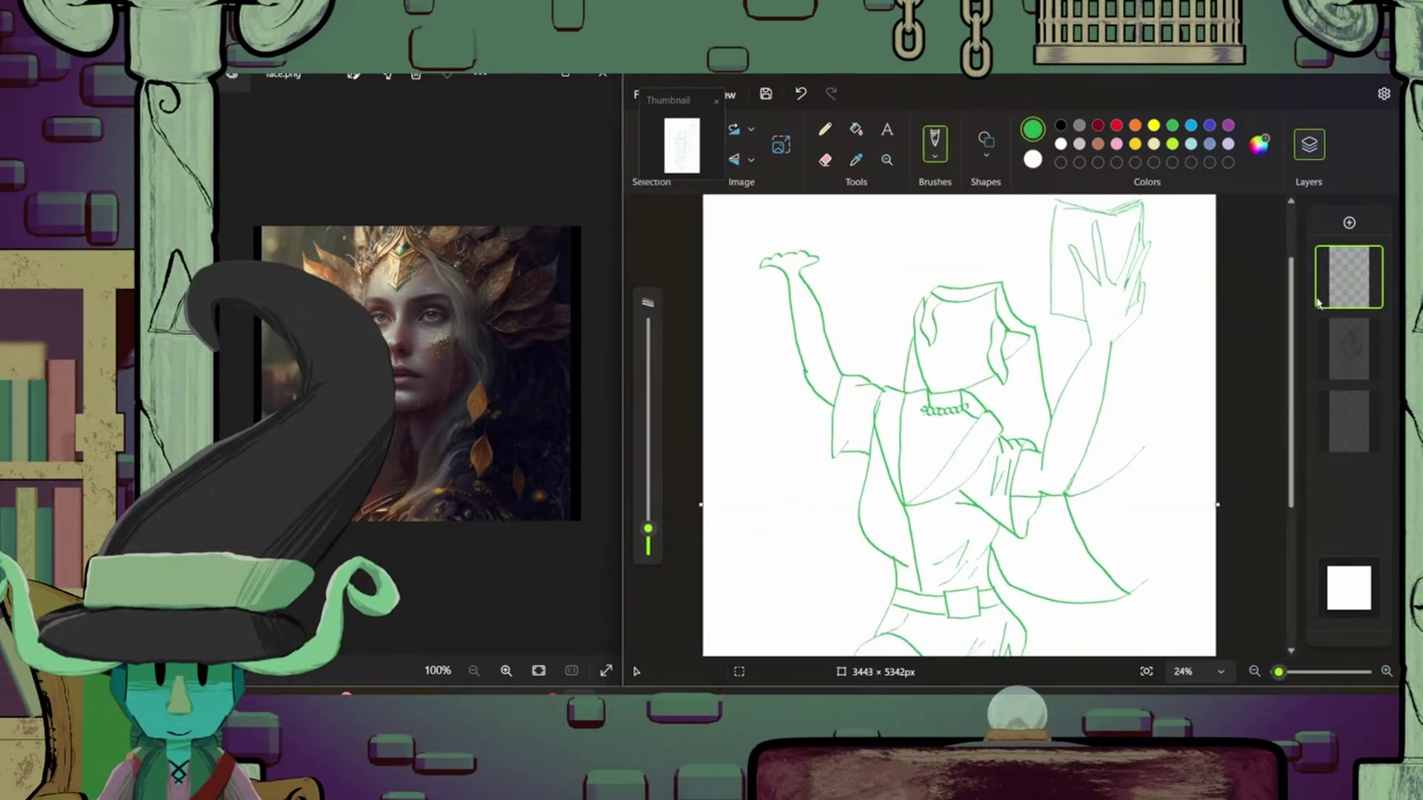
scroll(956, 422, down, 4)
scroll(956, 422, left, 3)
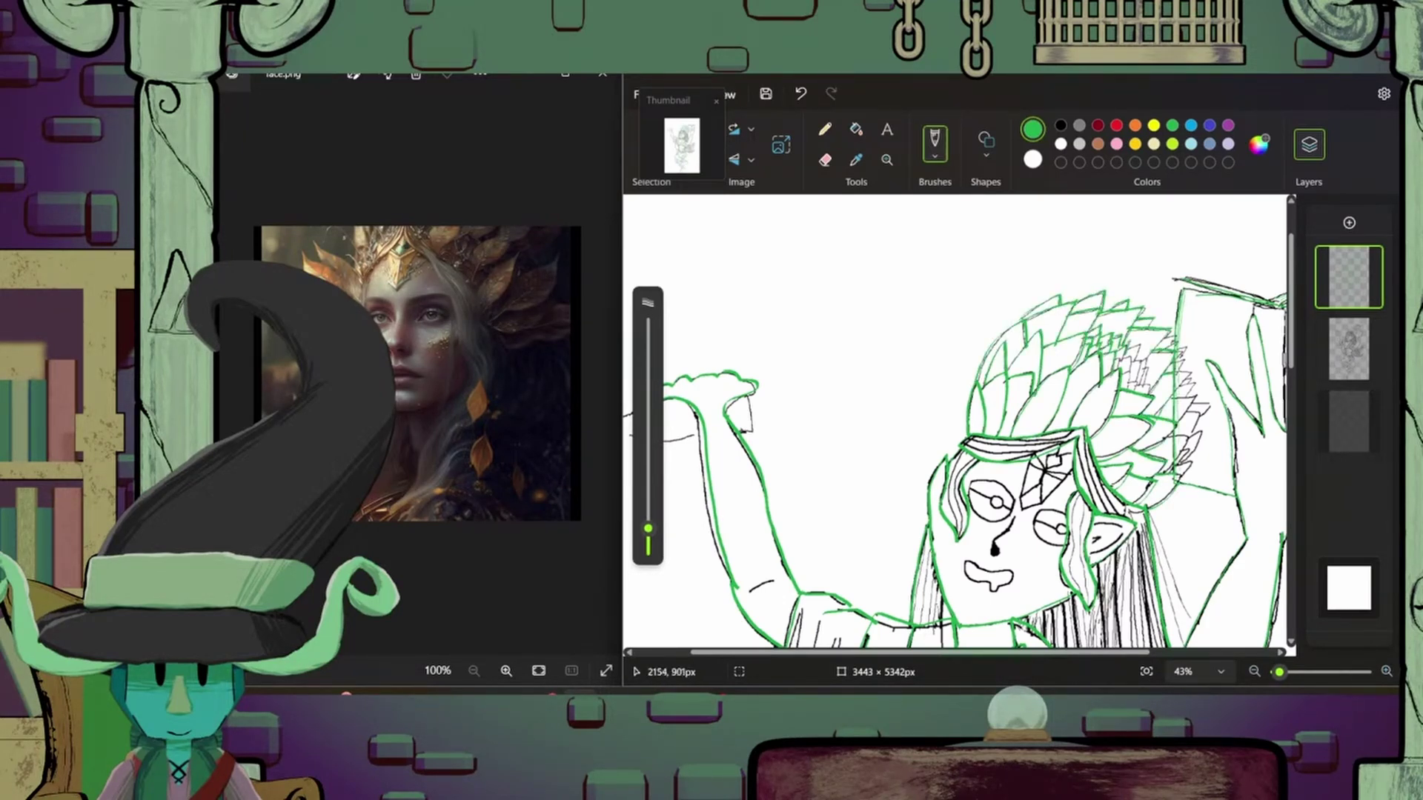
- Thicken the crossed leg's ankle line and the upper edge of its sole in green
scroll(917, 440, down, 10)
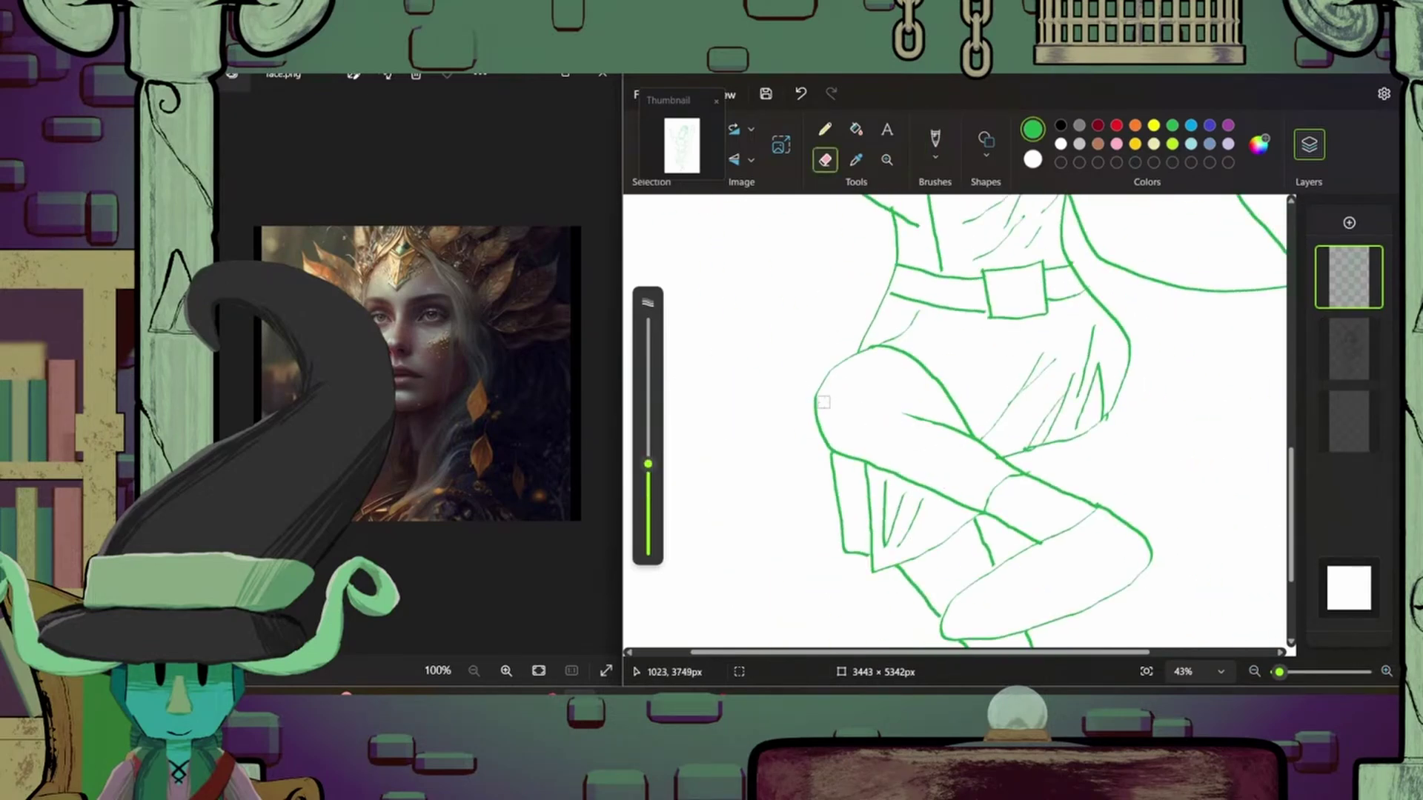
drag(1099, 507, 1038, 543)
drag(1036, 546, 943, 636)
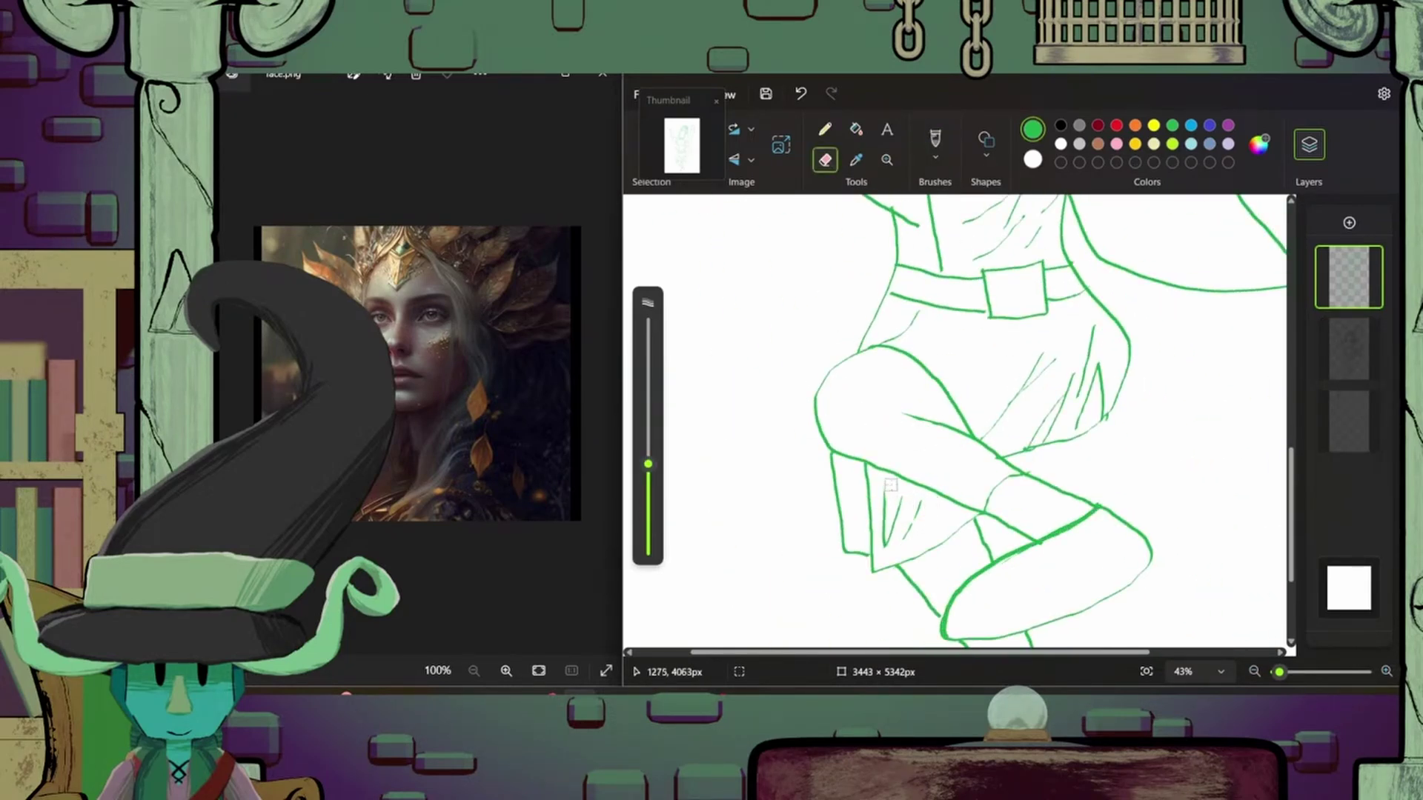
- Close the gaps in the raised empty arm and its sleeve outline, and add a short crease at the elbow
key(ctrl+minus)
key(ctrl+minus)
key(ctrl+minus)
scroll(1153, 343, up, 6)
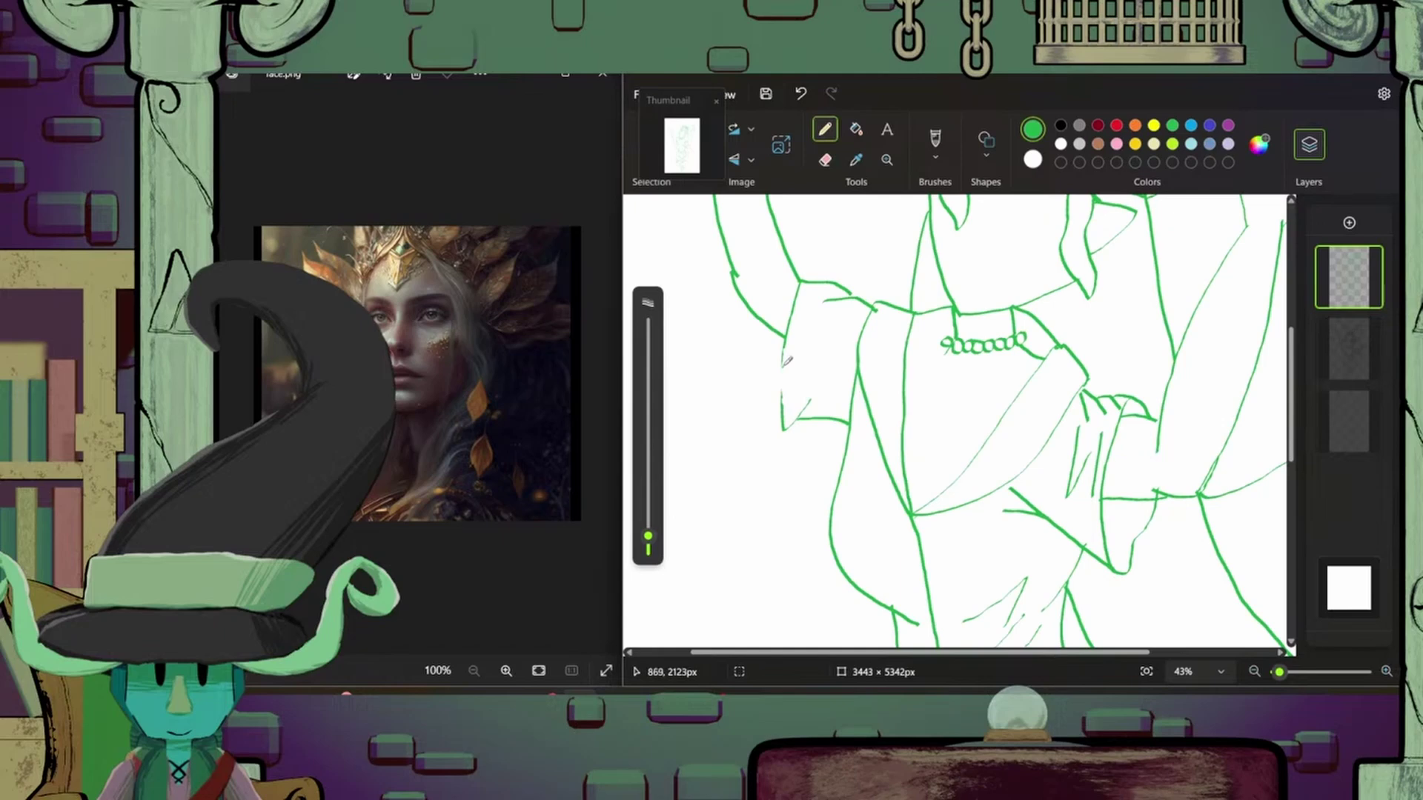
scroll(1281, 345, up, 2)
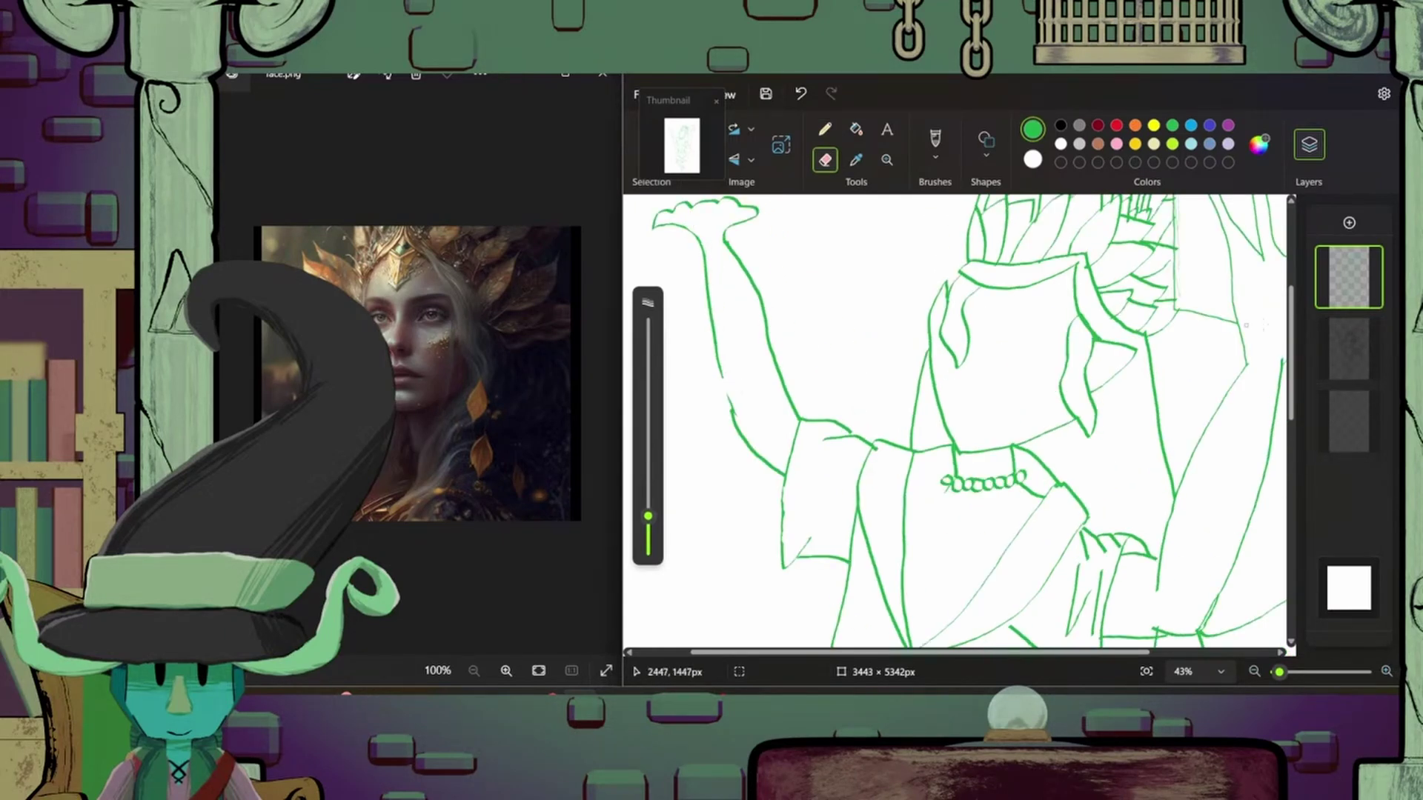
scroll(956, 423, up, 2)
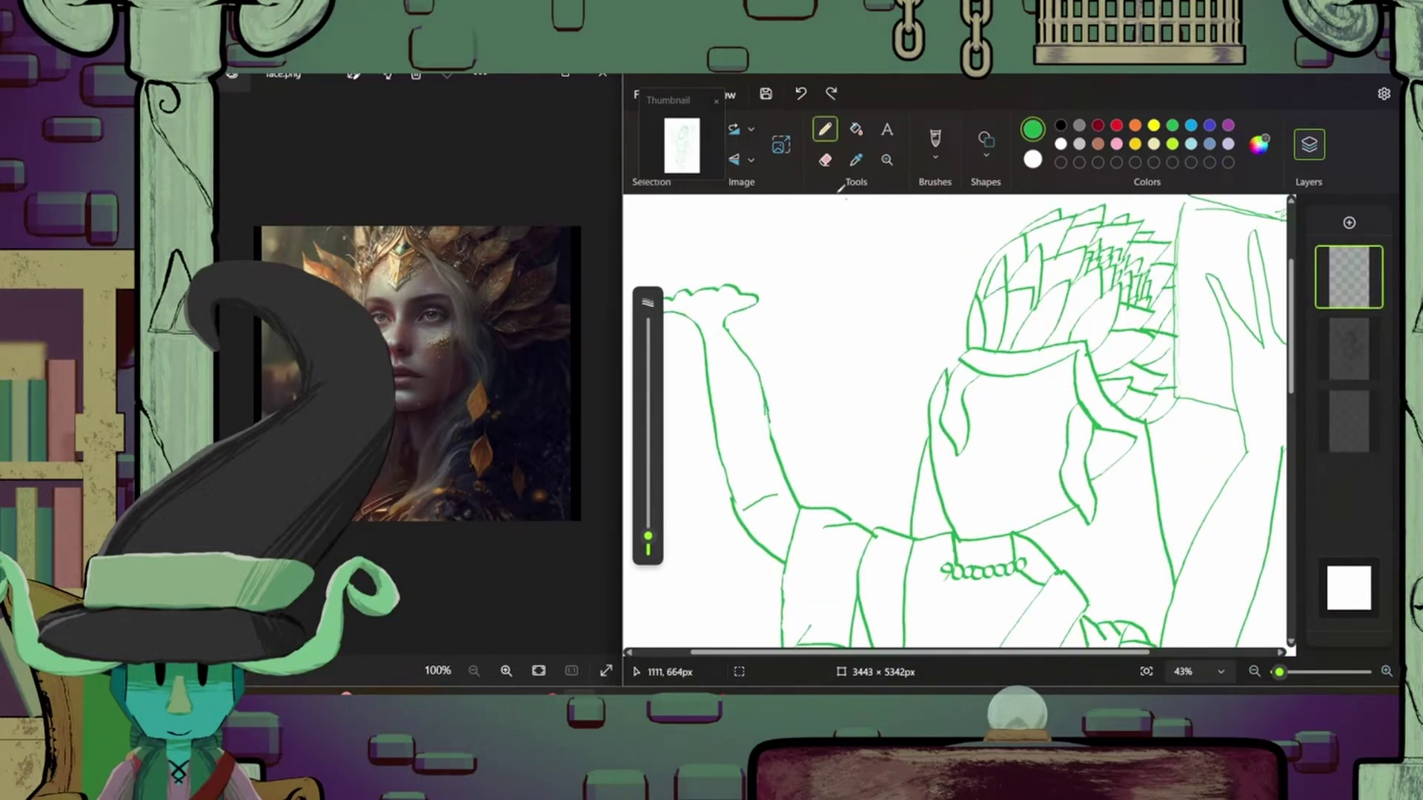
scroll(980, 581, left, 2)
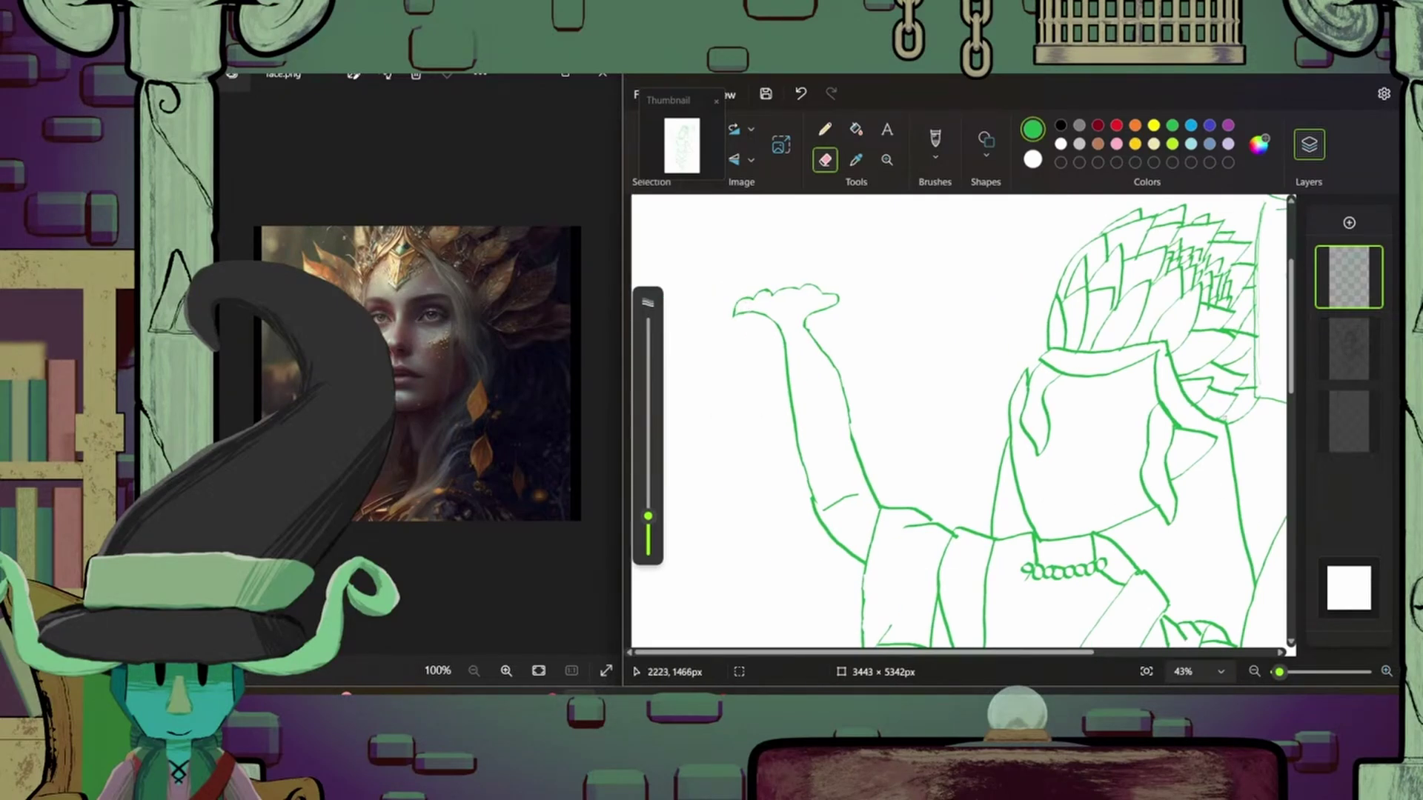
- Draw green strand lines through the long hair behind the neck and across its sweeping lower section
click(824, 129)
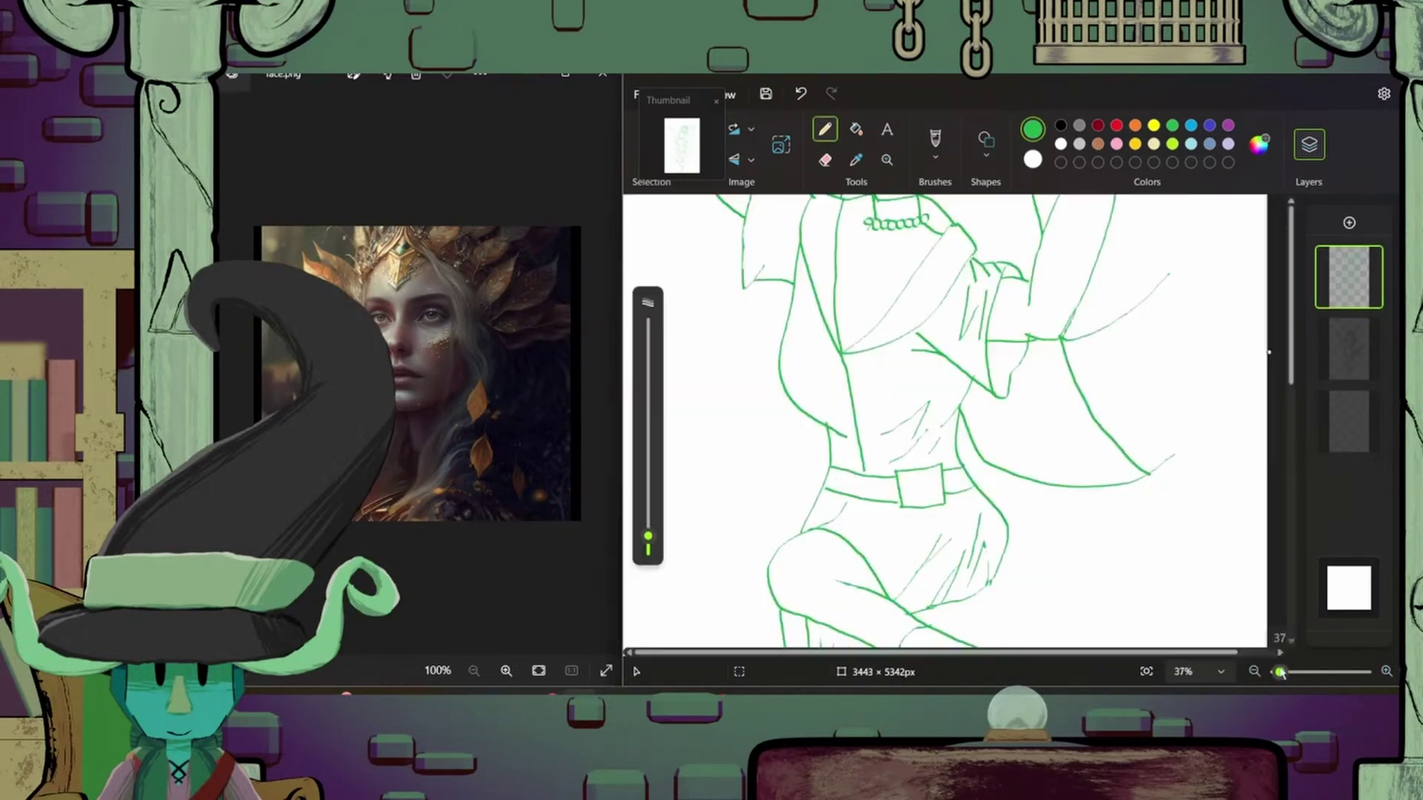
mouse_move(1131, 348)
mouse_down()
mouse_move(1179, 400)
mouse_move(1178, 330)
mouse_up()
key(ctrl+z)
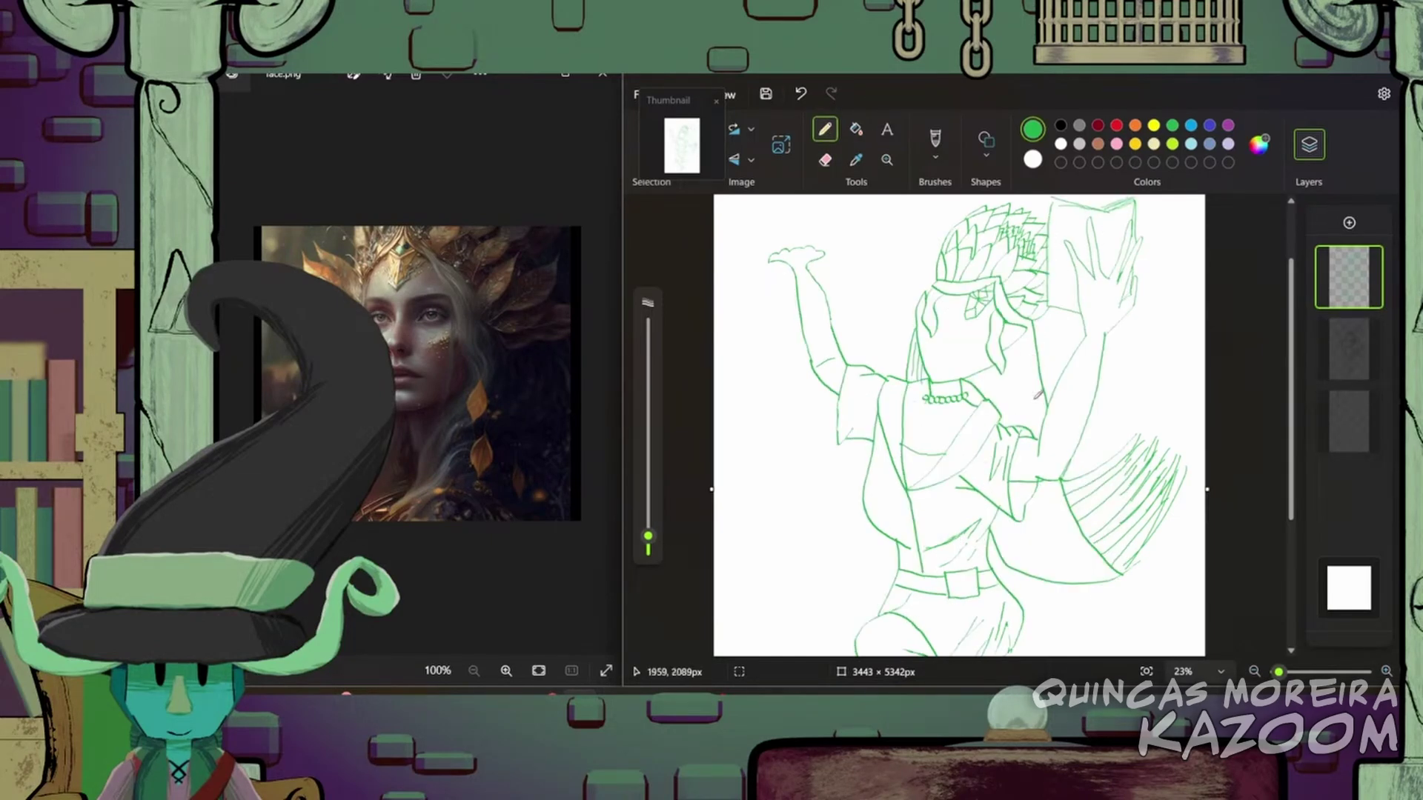
drag(1036, 331, 1034, 429)
drag(1015, 353, 1007, 423)
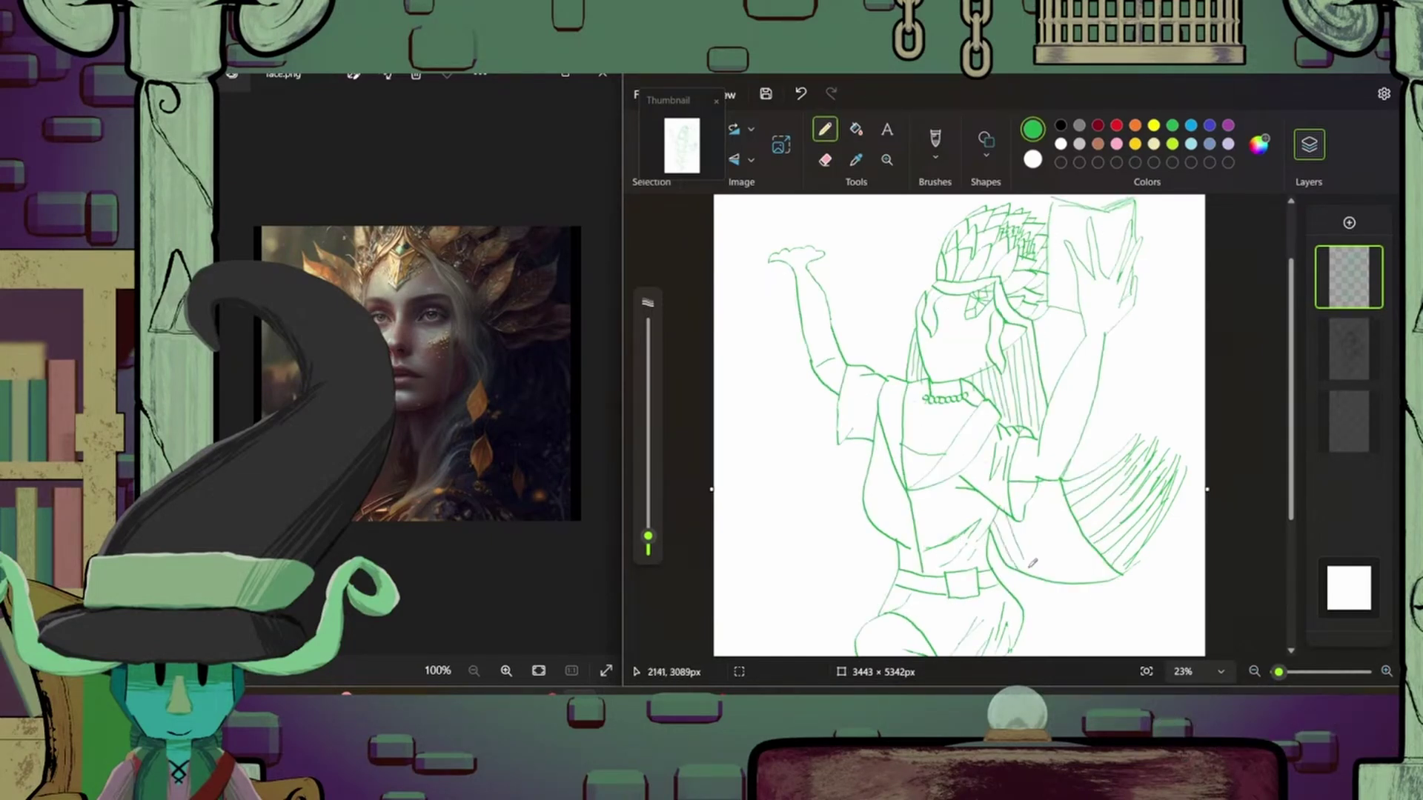
drag(1033, 563, 1090, 489)
drag(1097, 586, 1119, 481)
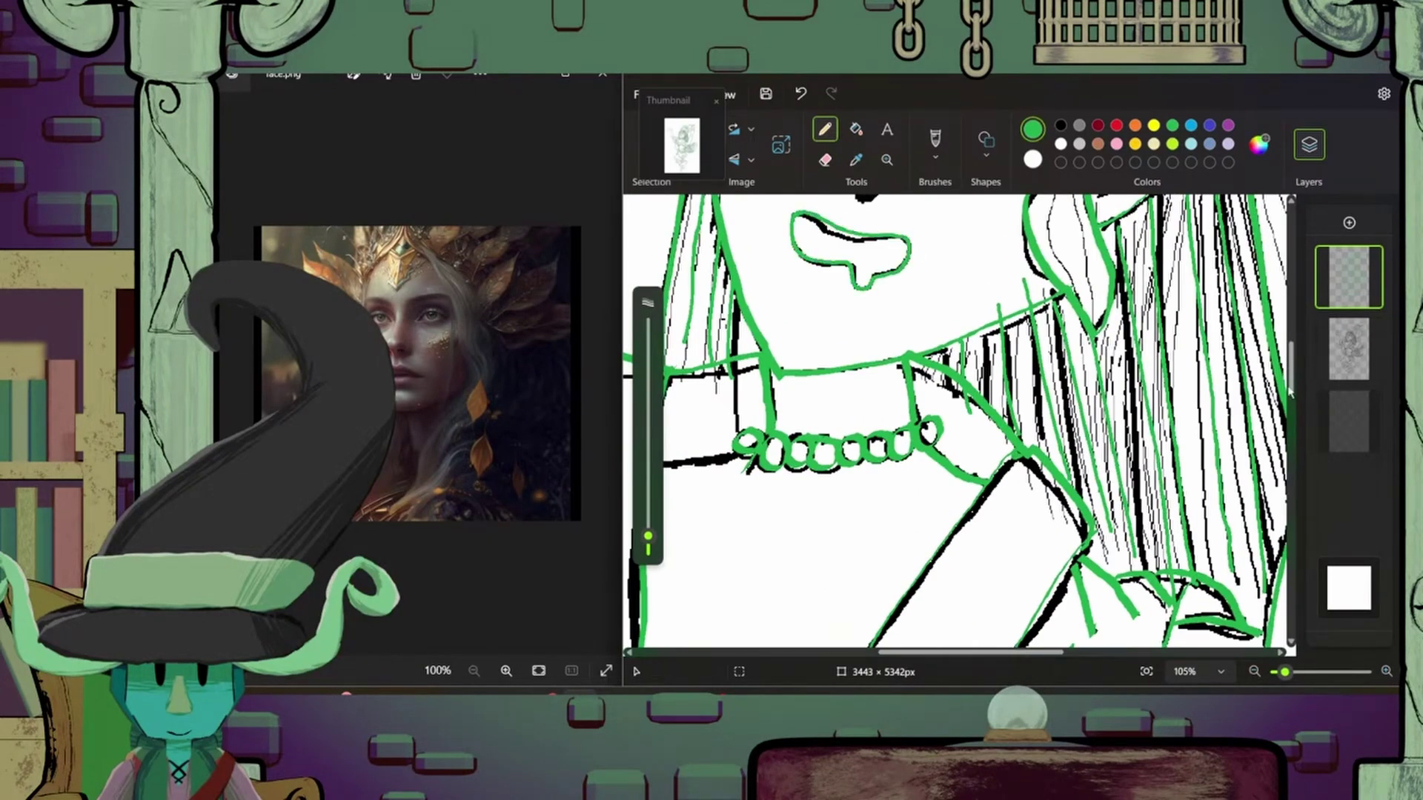
- Trace the eyes, nose, mouth and forehead gem in green, and hide the black sketch layer
scroll(1290, 393, up, 3)
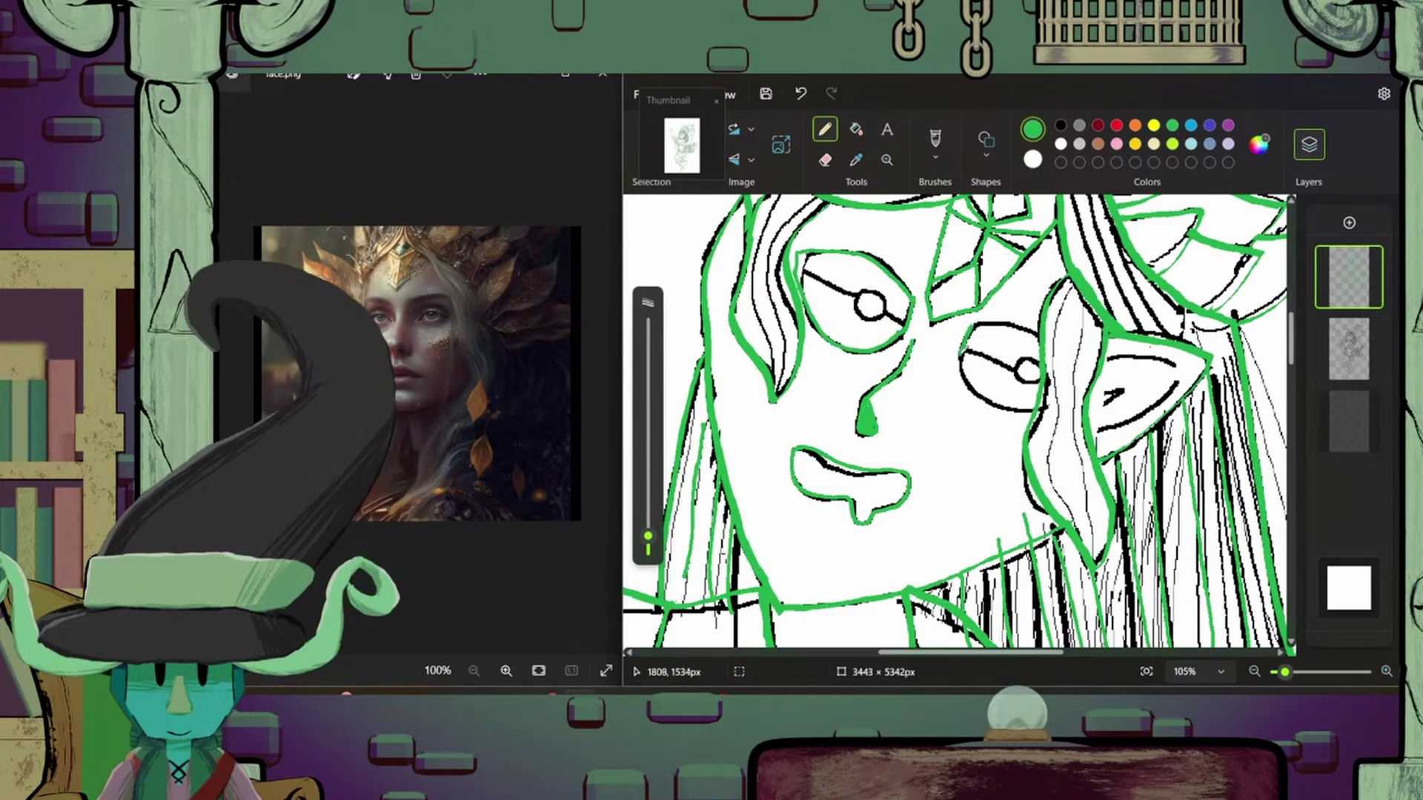
drag(1026, 360, 1028, 362)
drag(870, 295, 886, 297)
click(1332, 363)
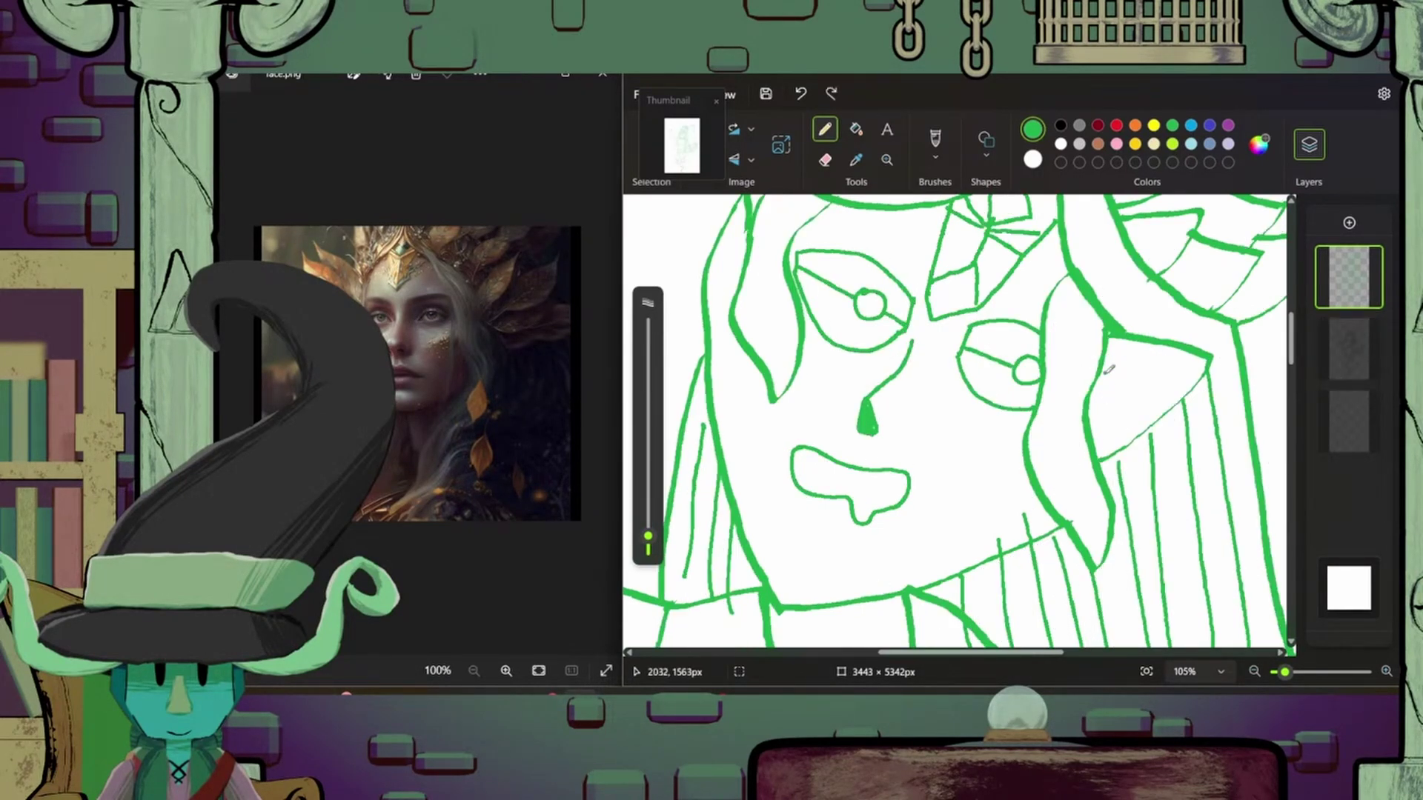
- Close the shirt's side edge beneath the book-arm sleeve and draw the belt buckle's inner square with hatching
scroll(1229, 614, down, 10)
drag(1278, 672, 1284, 676)
scroll(841, 404, left, 5)
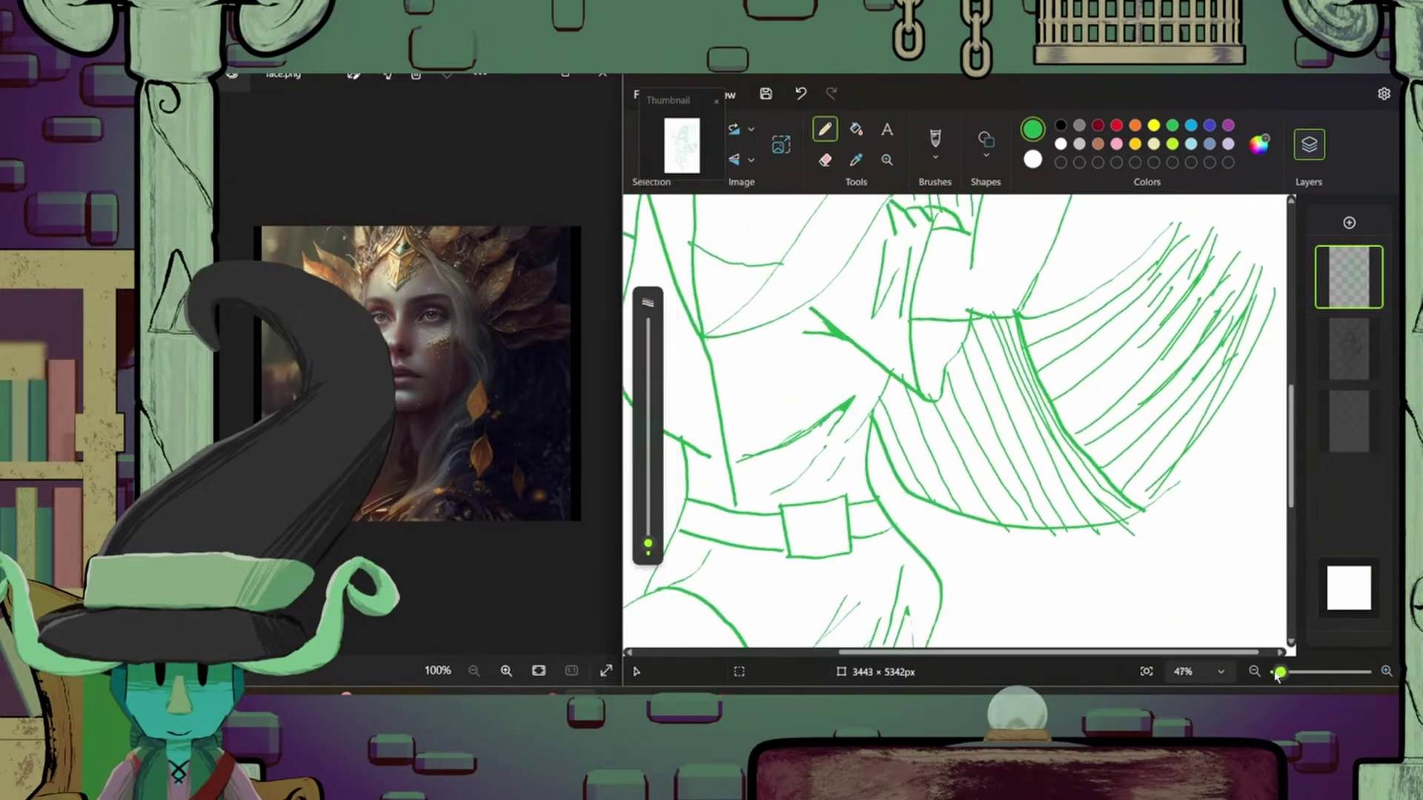
drag(1071, 370, 1053, 399)
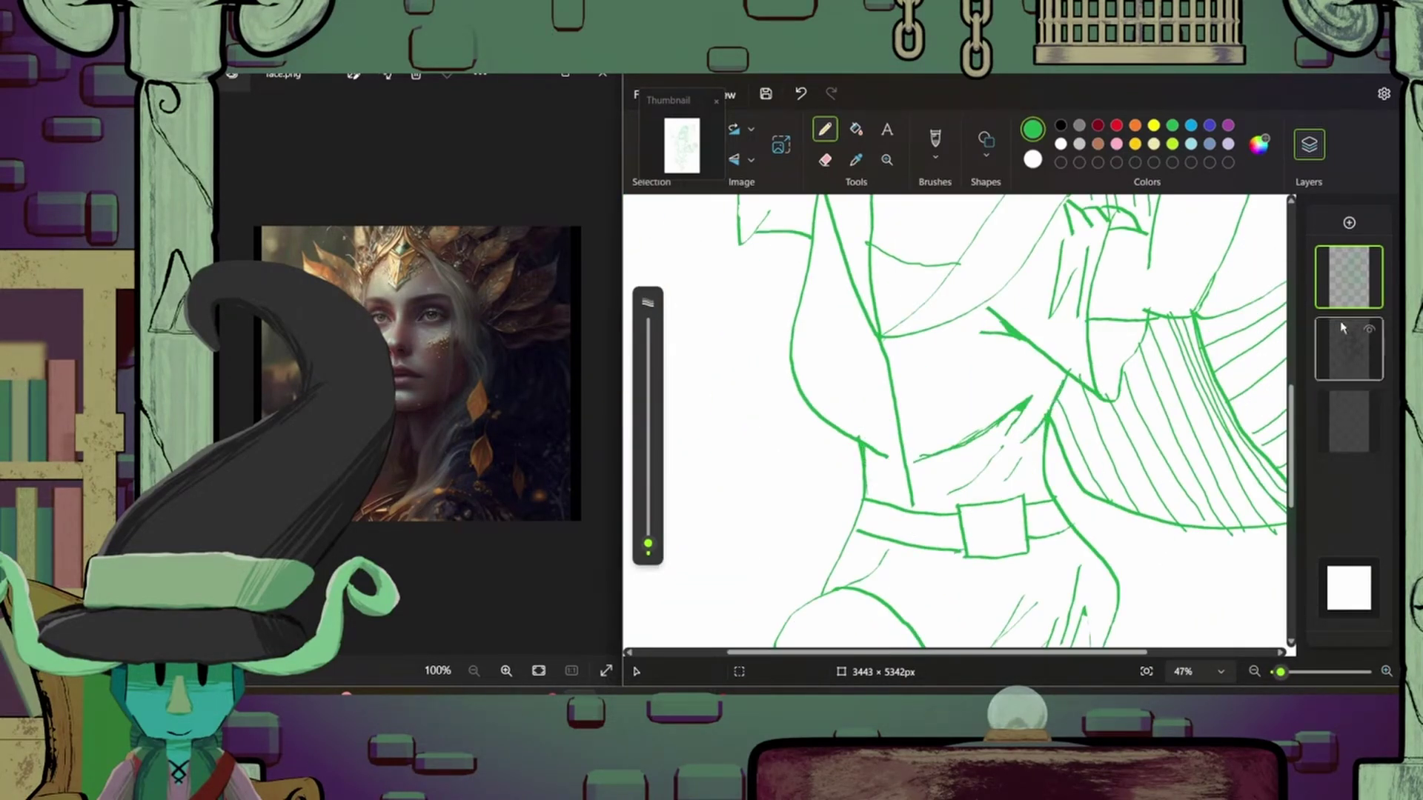
mouse_move(968, 519)
mouse_down()
mouse_move(1011, 548)
mouse_move(979, 545)
mouse_up()
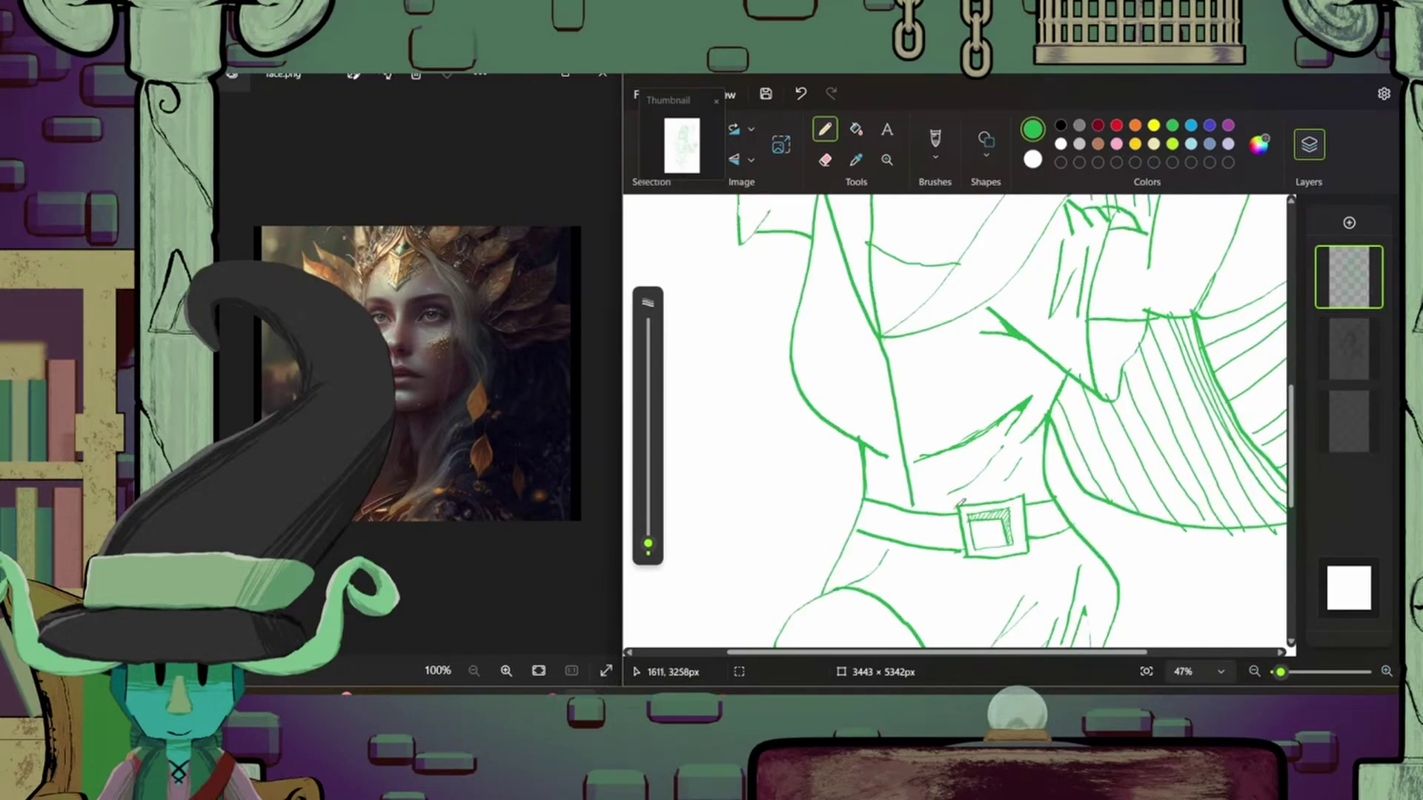
click(825, 159)
click(1254, 671)
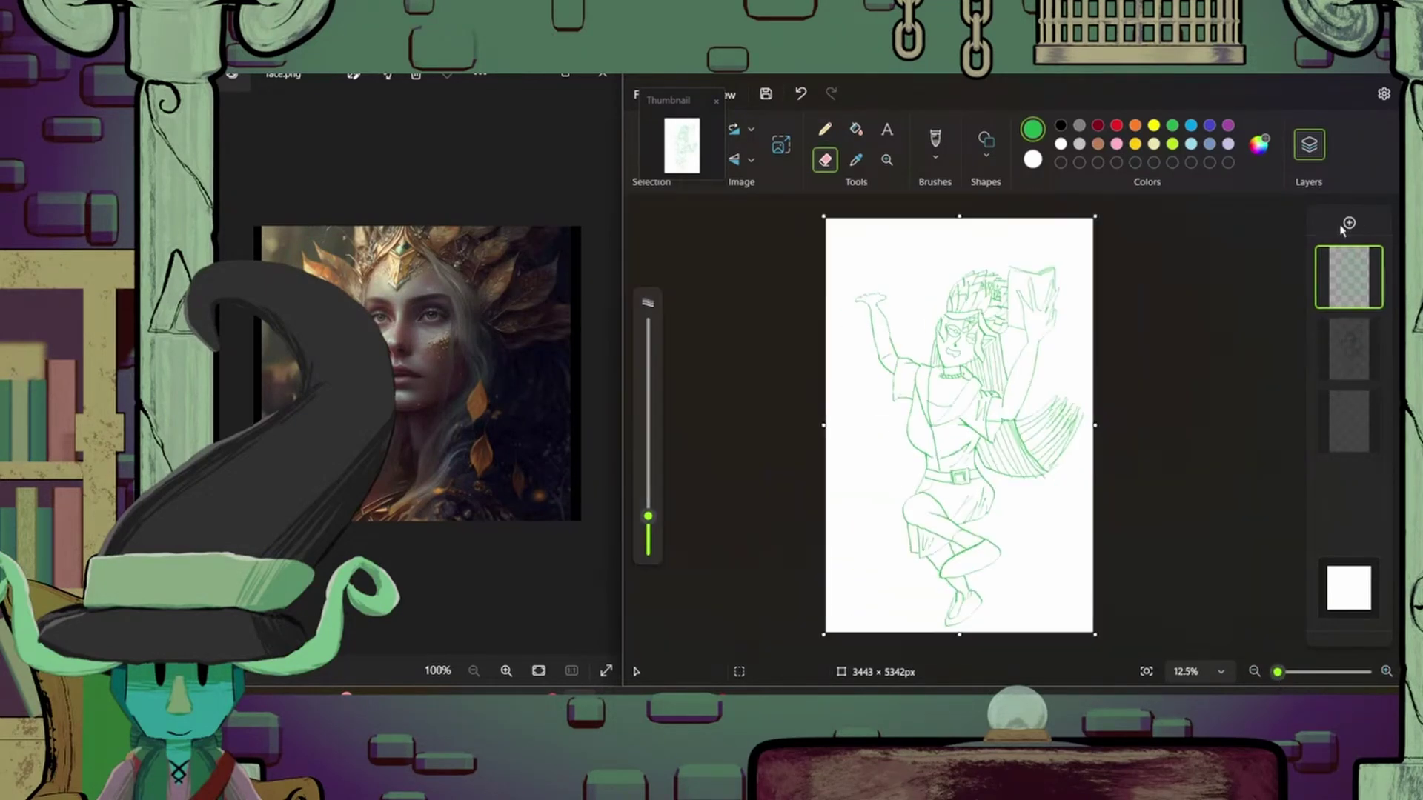
- Add a new layer beneath the green outline and mix a custom pale yellow-green drawing colour
click(1349, 352)
scroll(963, 423, up, 3)
click(825, 130)
click(1259, 144)
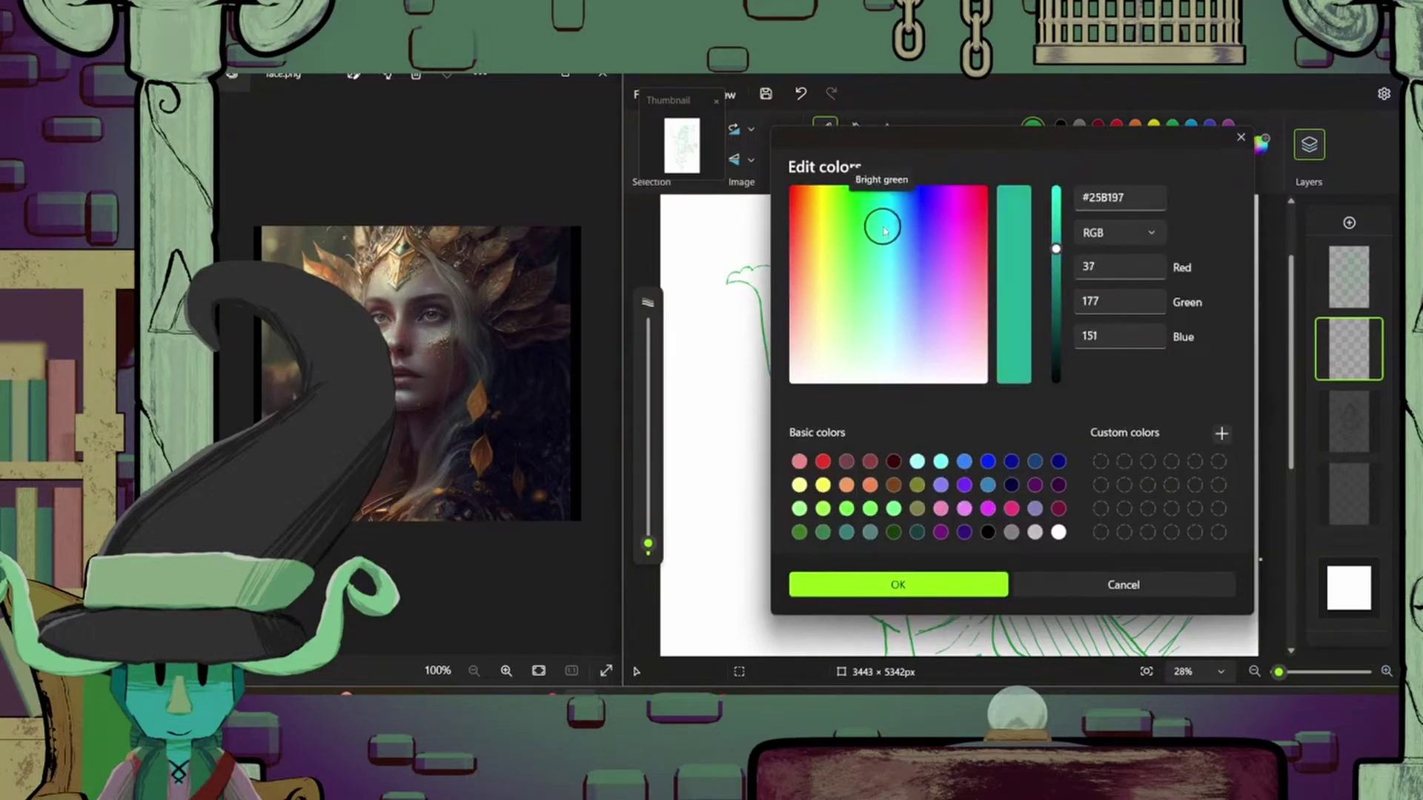
click(828, 233)
click(897, 585)
- Paint along the inside edges of the raised empty arm in pale yellow-green with a larger brush size
click(935, 144)
drag(648, 544, 648, 493)
scroll(956, 423, up, 5)
drag(810, 349, 921, 509)
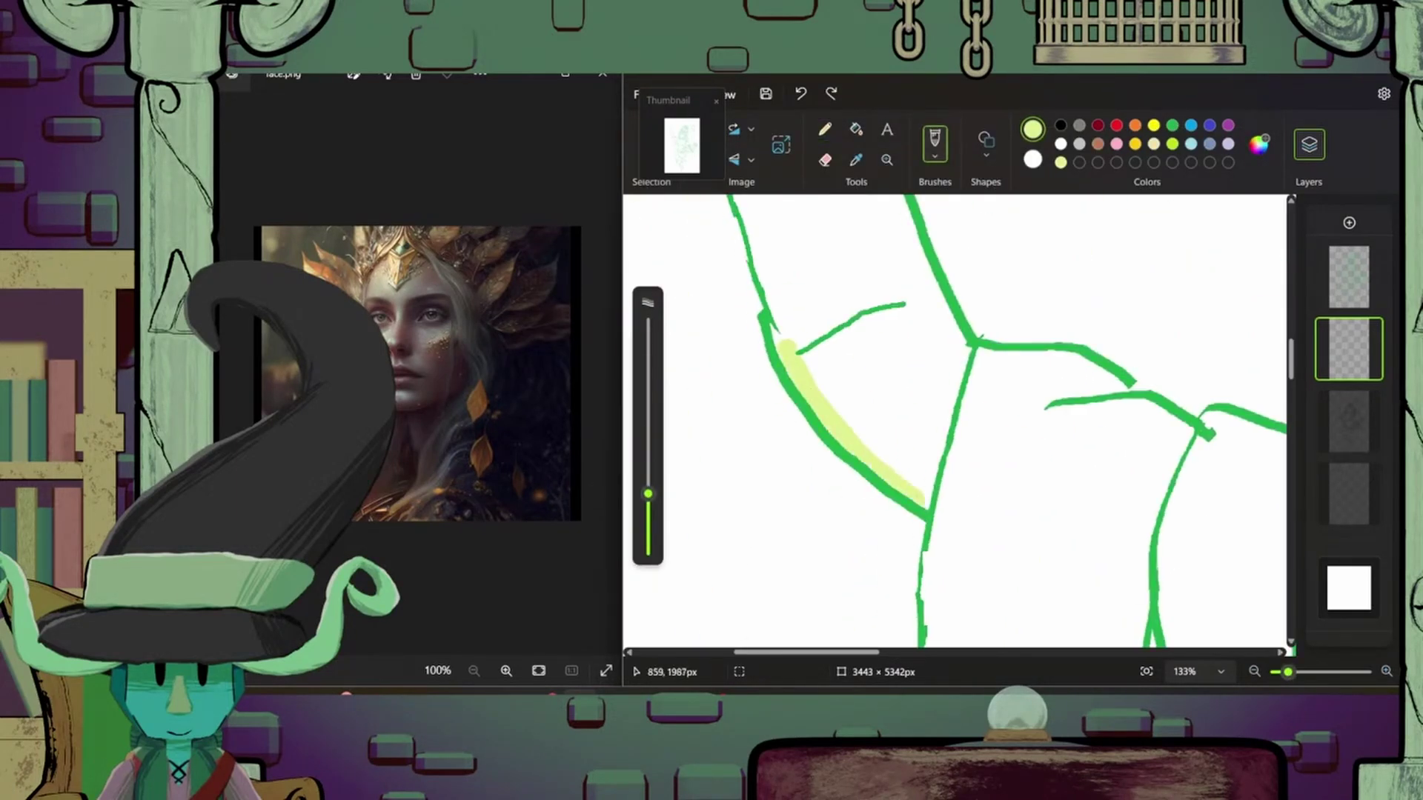
scroll(1281, 360, up, 3)
scroll(1281, 360, up, 10)
scroll(1281, 360, left, 3)
mouse_move(823, 345)
mouse_down()
mouse_move(985, 326)
mouse_move(930, 497)
mouse_up()
mouse_move(727, 374)
mouse_down()
mouse_move(963, 519)
mouse_move(904, 645)
mouse_up()
- Fill the rest of the raised arm down to the elbow in pale yellow-green with the Pencil tool
click(824, 130)
scroll(1161, 416, down, 5)
drag(964, 244, 1037, 564)
scroll(1038, 444, down, 3)
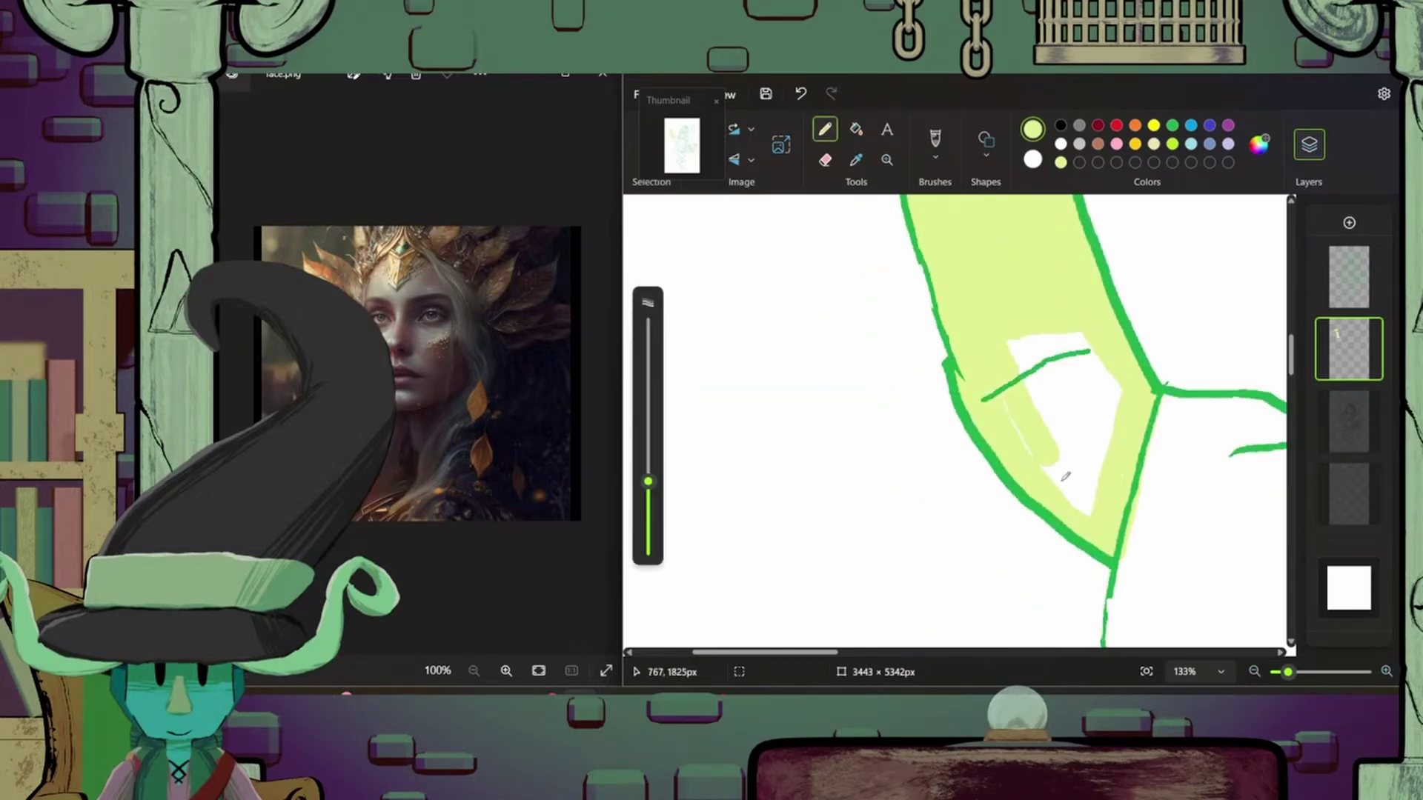
drag(1023, 348, 1097, 497)
- Edge the raised arm's short sleeve and the adjoining shirt collar in pale yellow-green
scroll(864, 202, down, 5)
drag(978, 589, 971, 437)
mouse_move(827, 397)
mouse_down()
mouse_move(808, 585)
mouse_move(900, 582)
mouse_up()
drag(834, 393, 964, 438)
scroll(964, 439, down, 5)
- On the outline layer, redraw the shirt's front seam in green from the collar point toward the waist
click(1349, 276)
drag(648, 482, 648, 544)
click(1172, 125)
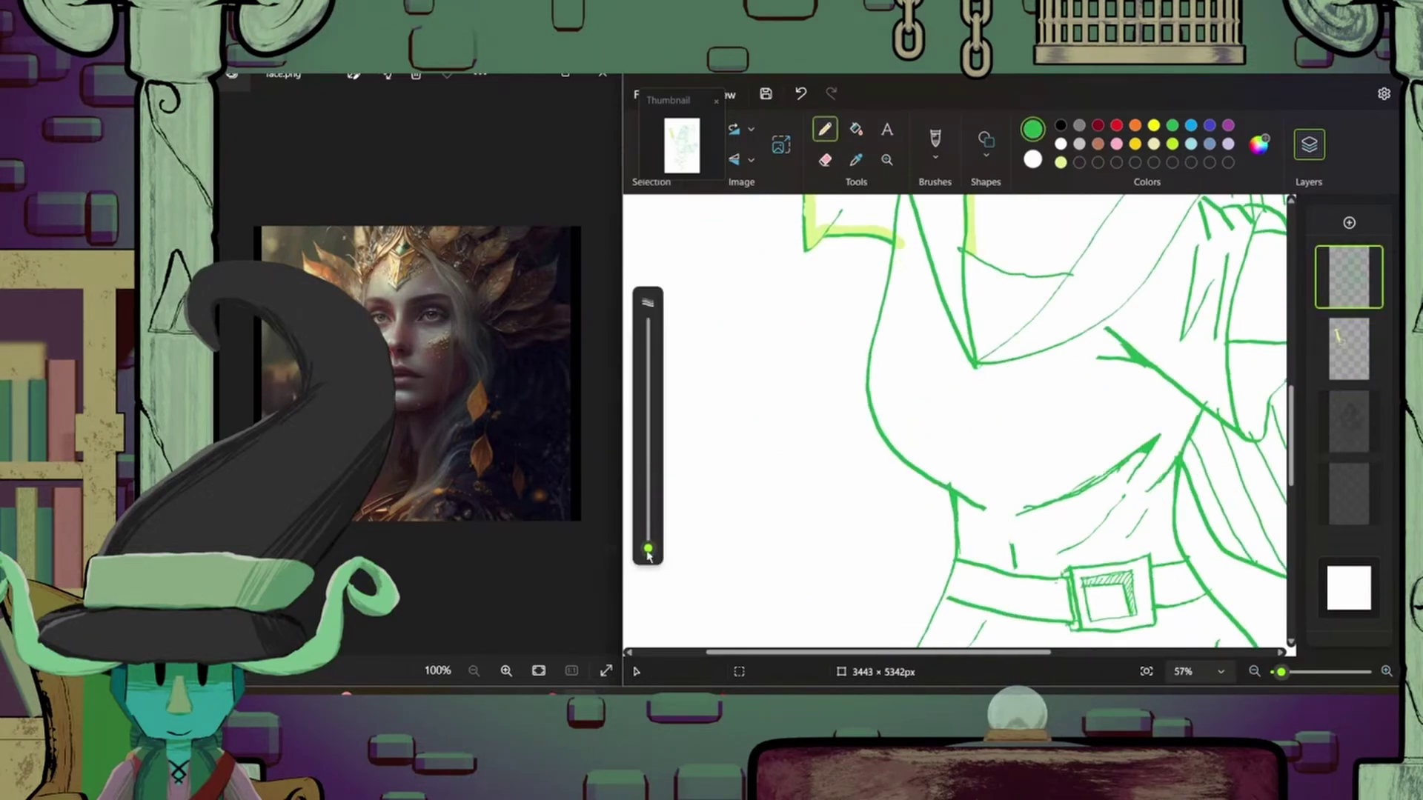
drag(972, 367, 1012, 511)
key(ctrl+z)
scroll(999, 491, down, 5)
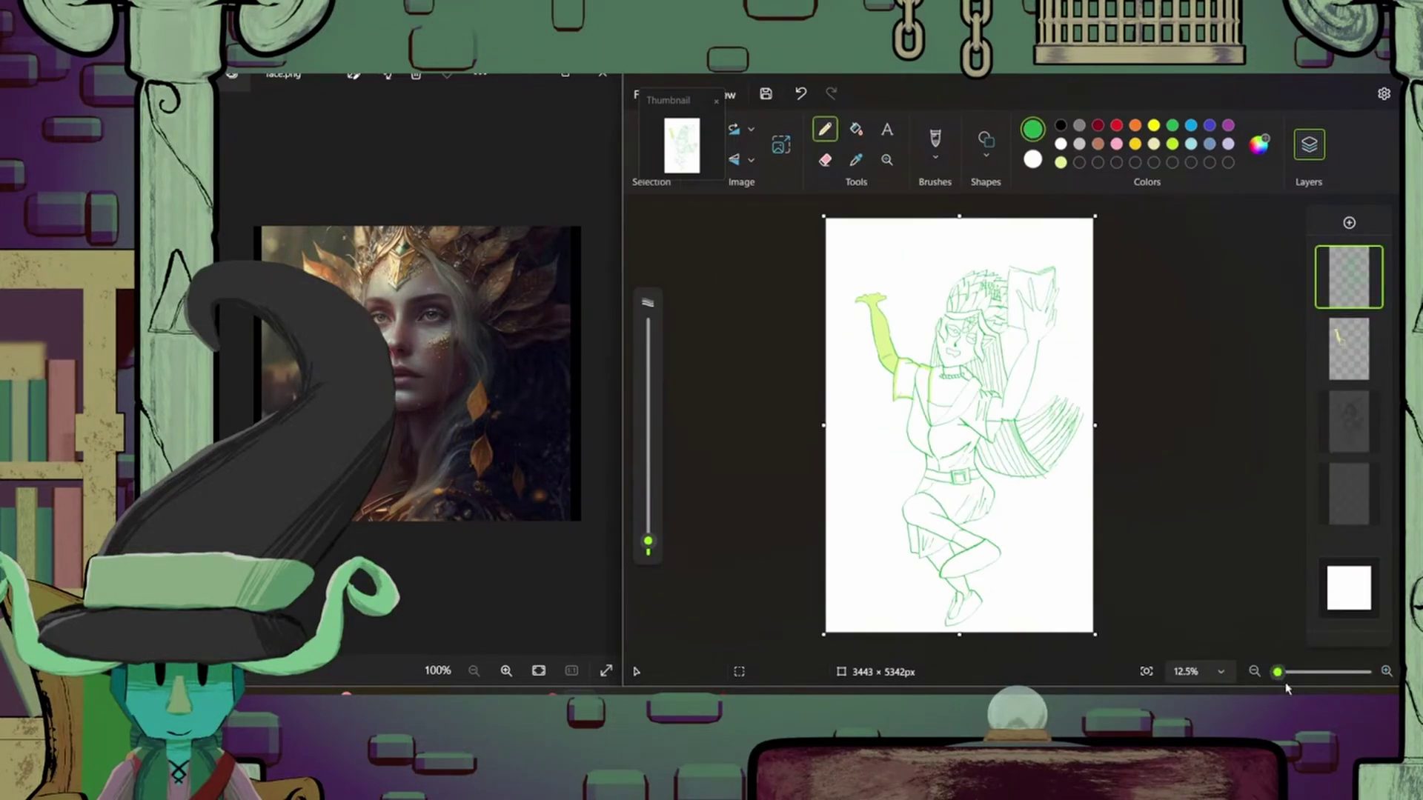
- On the colour layer, edge the shirt's side, waist, hip, bent knee and hanging shorts cloth in pale yellow-green
scroll(1038, 445, up, 8)
scroll(1037, 445, down, 4)
click(1061, 161)
click(1349, 348)
drag(918, 255, 916, 401)
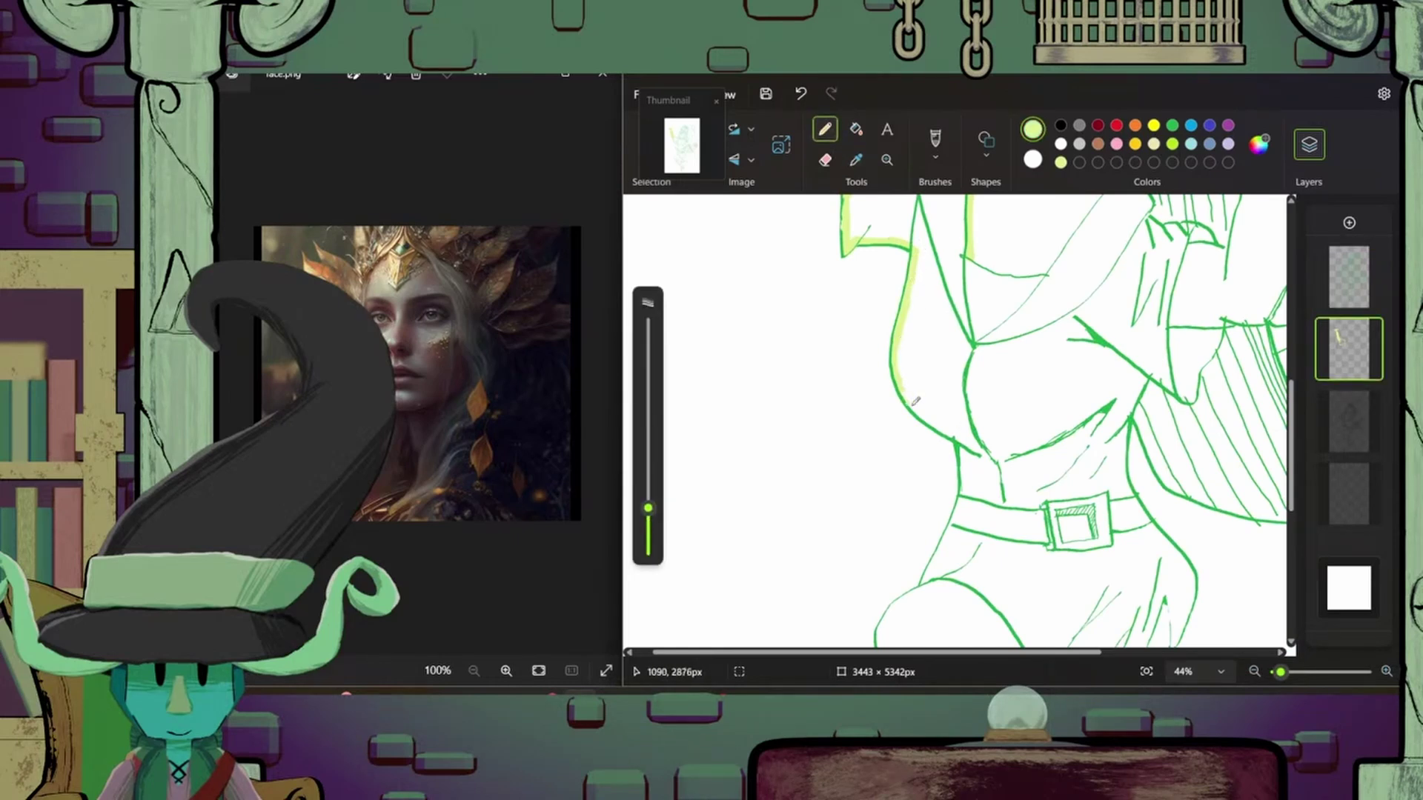
drag(959, 512, 923, 586)
scroll(924, 585, down, 4)
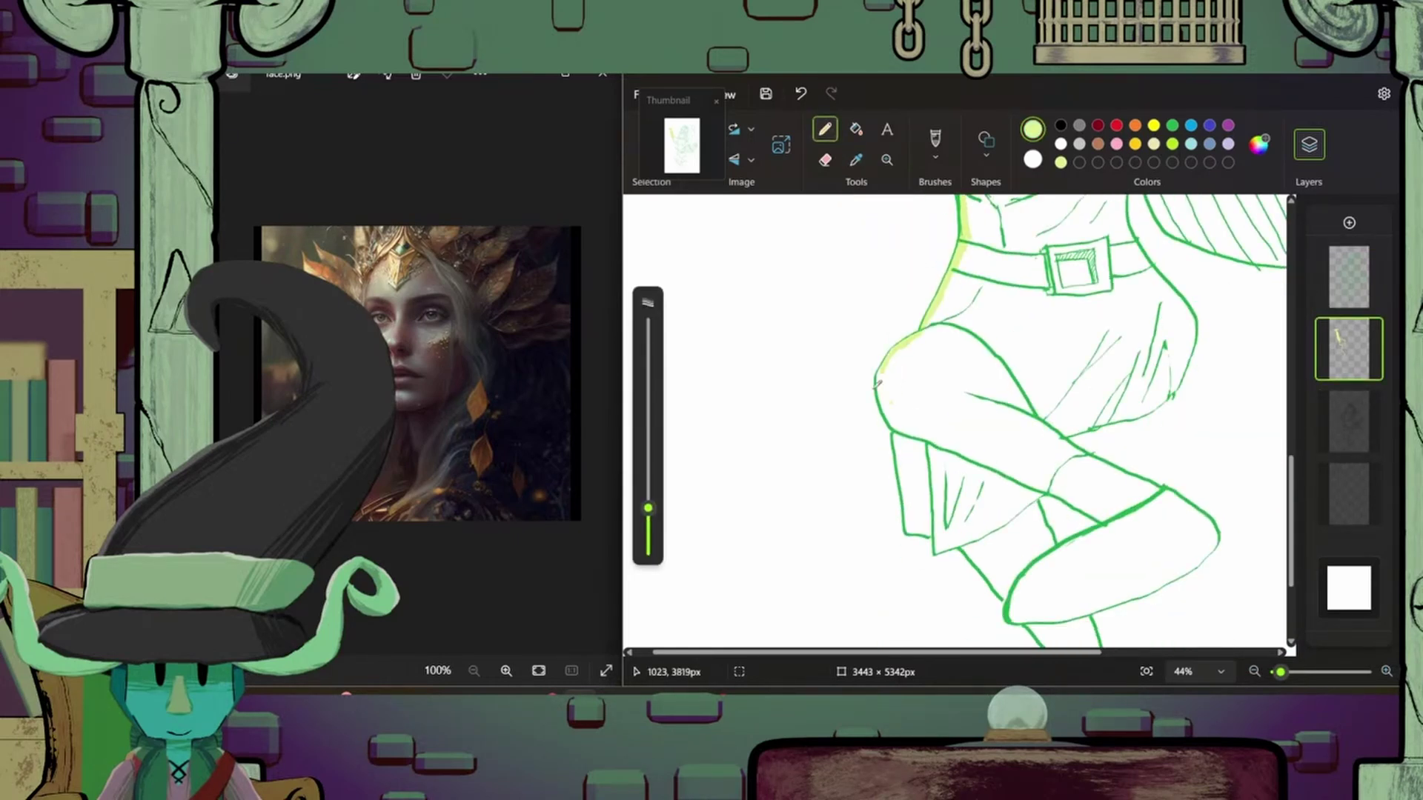
drag(913, 527, 963, 552)
- Paint the lower ankle, shoe and the crossed leg's foot solid pale yellow-green
scroll(961, 404, down, 2)
scroll(1038, 598, down, 1)
mouse_move(1074, 547)
mouse_down()
mouse_move(1038, 599)
mouse_move(1088, 365)
mouse_up()
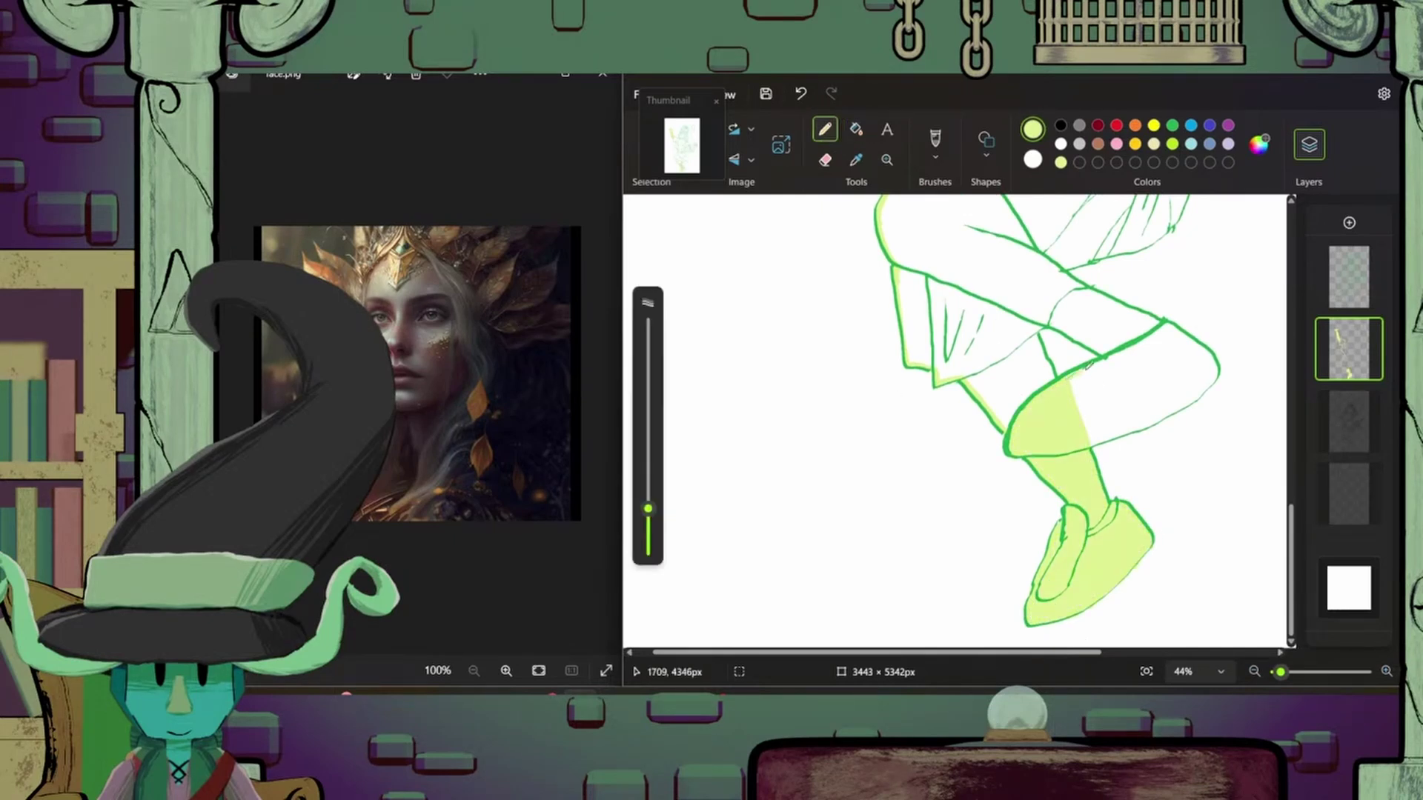
drag(1178, 407, 1071, 382)
scroll(1061, 548, up, 3)
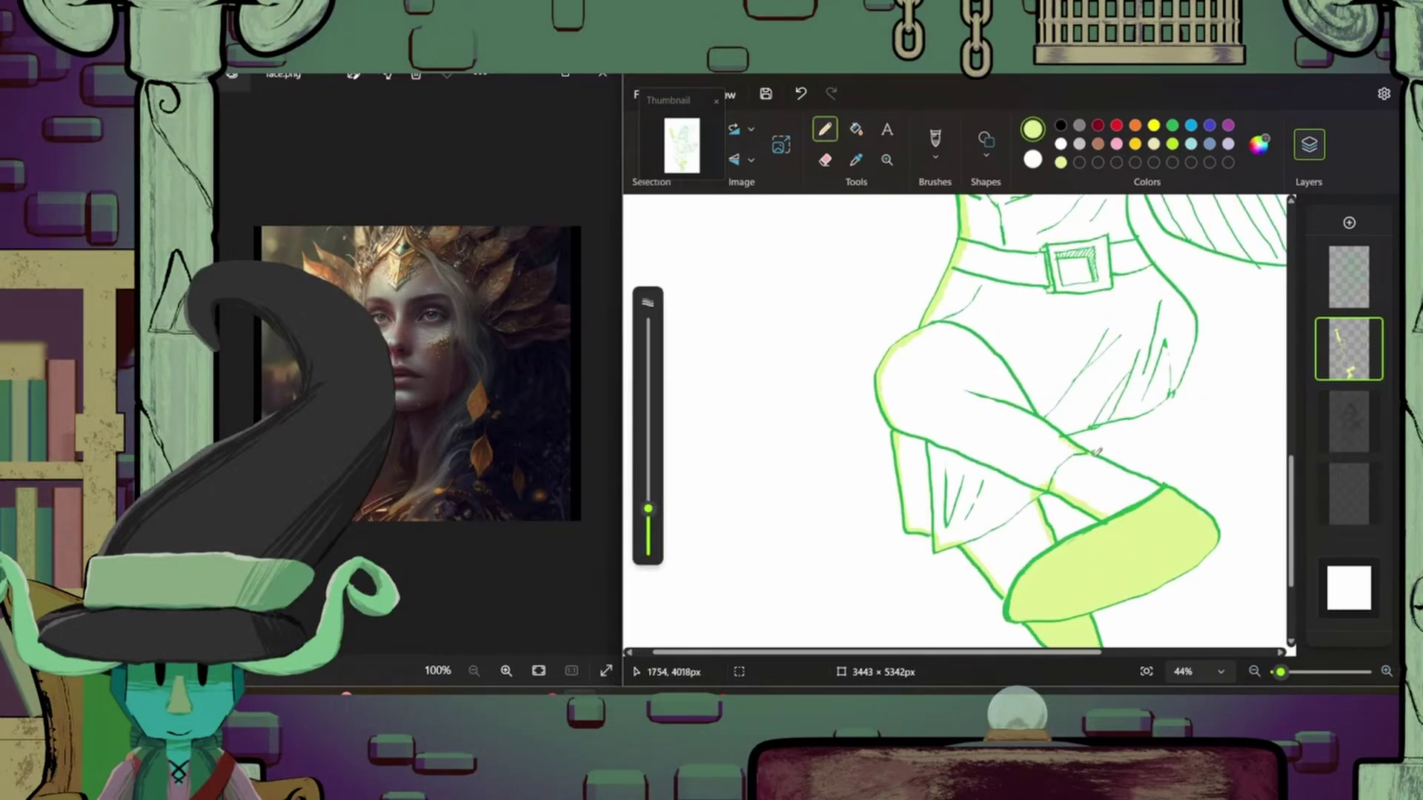
- Fill the shorts, belt and legs with pale yellow-green using the Fill tool
click(856, 130)
click(1075, 333)
scroll(1075, 334, up, 5)
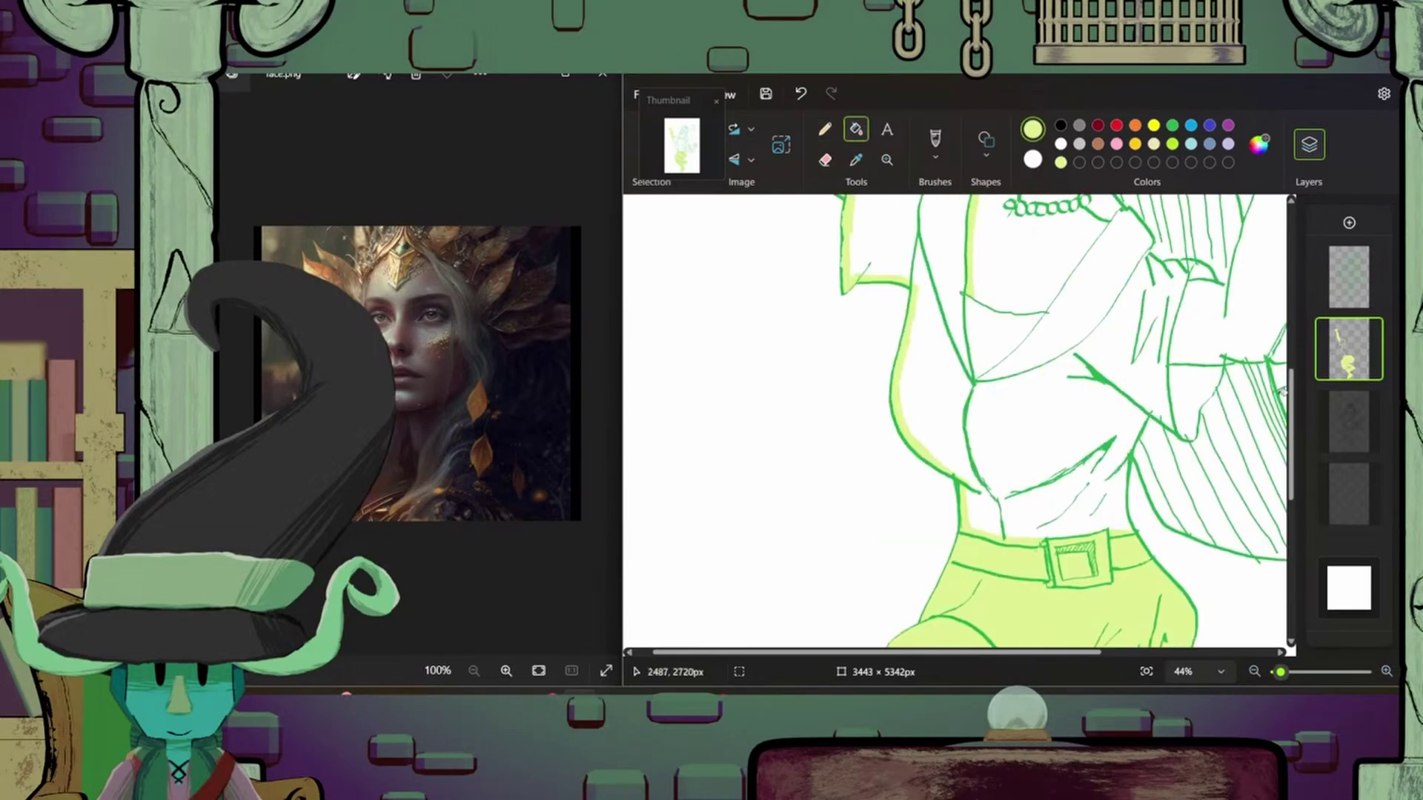
- Edge the bent arm's sleeve in pale yellow-green and fill the shirt with the same colour
click(825, 130)
drag(1219, 285, 1185, 444)
click(856, 130)
scroll(956, 423, up, 3)
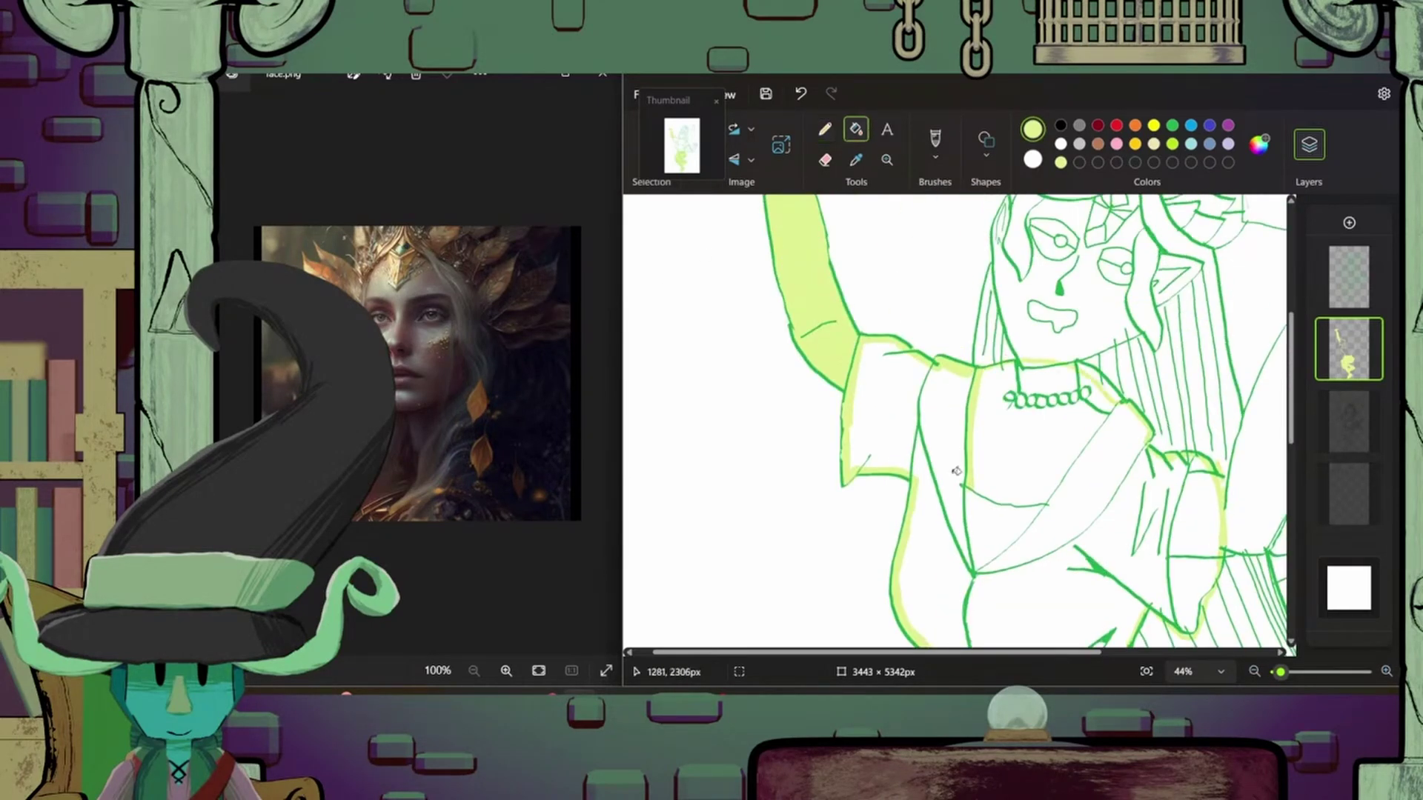
click(1038, 482)
- Edge the side hair, the headband end and the leaf crown's outer tips in pale yellow-green on the colour layer
click(825, 130)
scroll(1022, 346, up, 5)
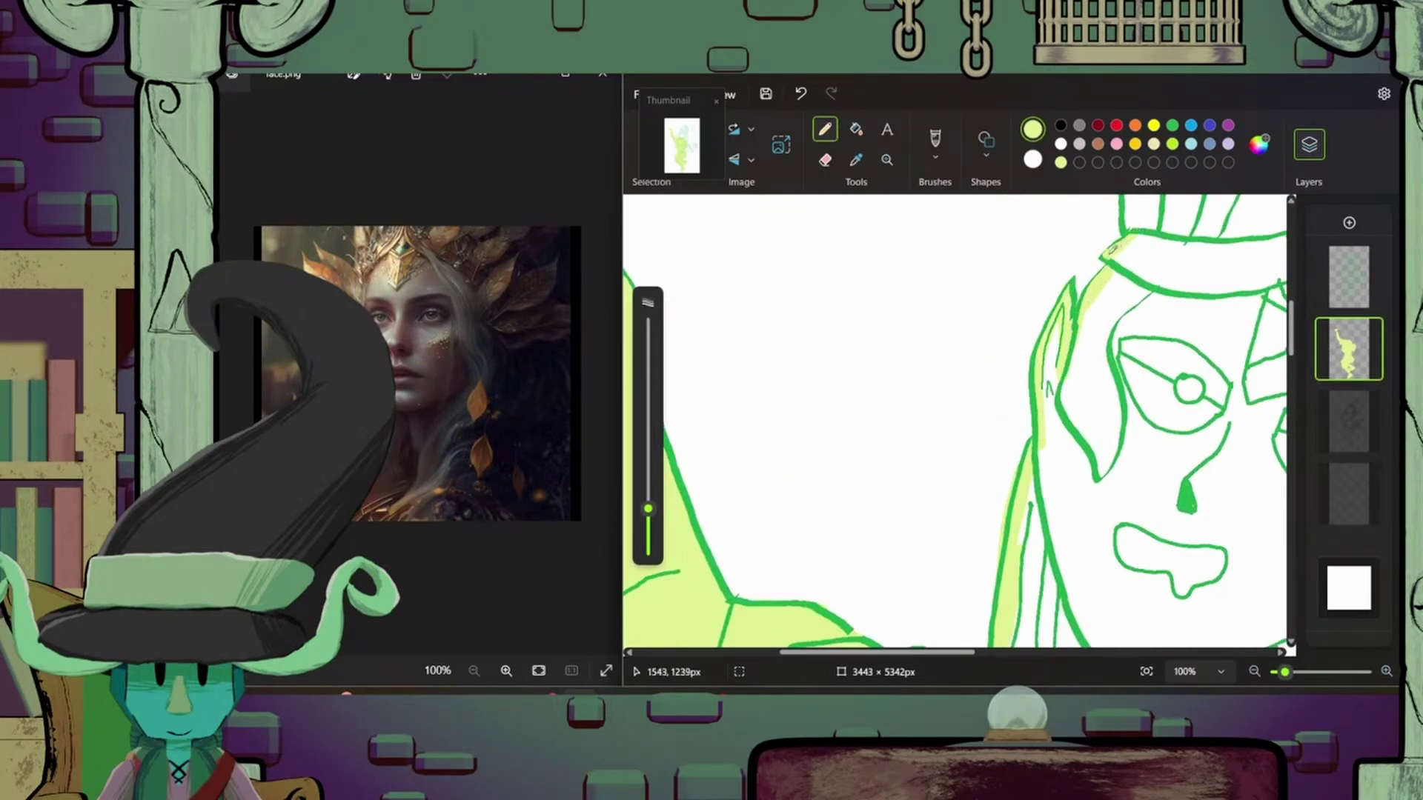
scroll(964, 356, up, 3)
scroll(957, 357, right, 3)
mouse_move(956, 356)
mouse_down()
mouse_move(1149, 293)
mouse_move(1252, 371)
mouse_up()
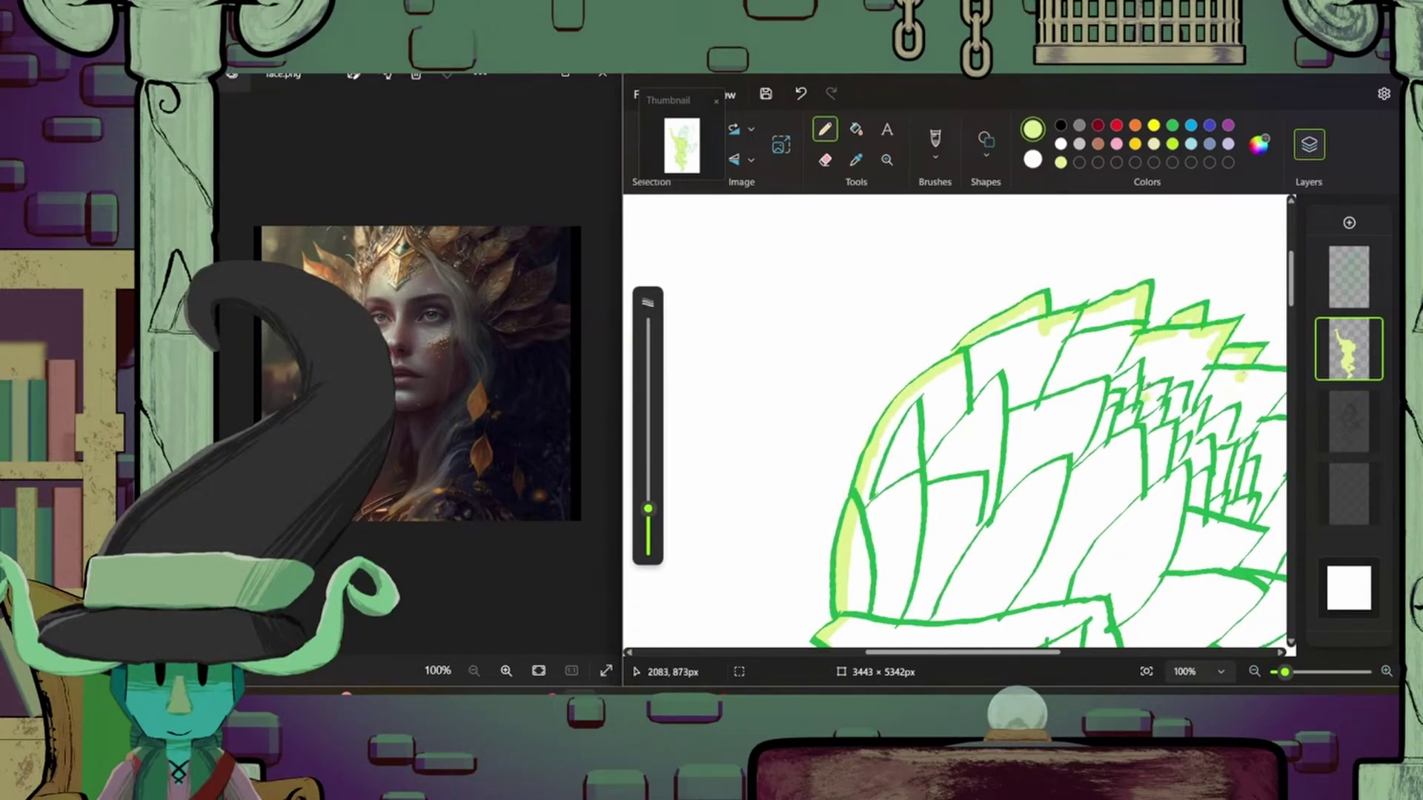
scroll(1111, 370, right, 3)
mouse_move(993, 430)
mouse_down()
mouse_move(1053, 386)
mouse_move(1057, 489)
mouse_up()
scroll(1294, 334, down, 3)
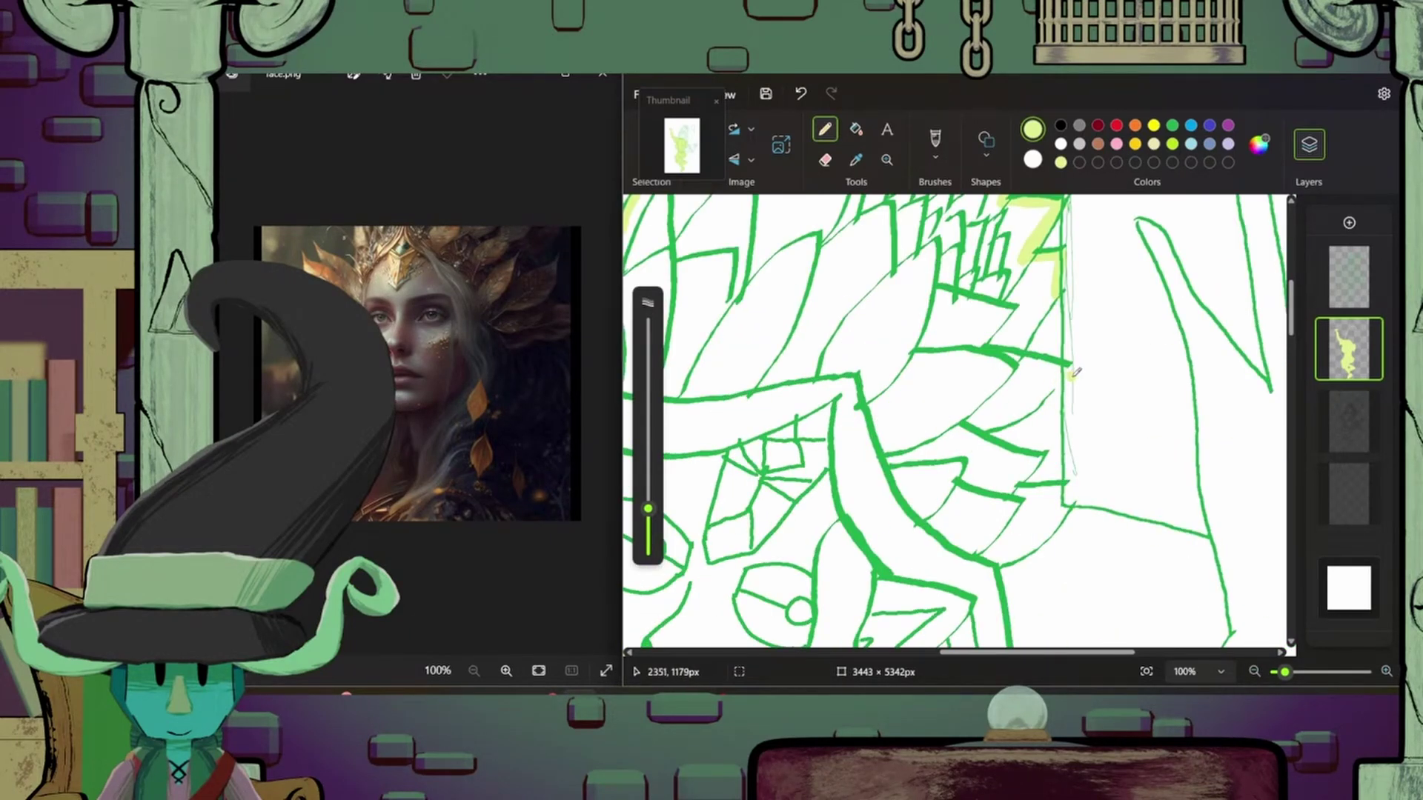
mouse_move(1053, 215)
mouse_down()
mouse_move(1038, 348)
mouse_move(978, 433)
mouse_move(1067, 493)
mouse_move(997, 563)
mouse_up()
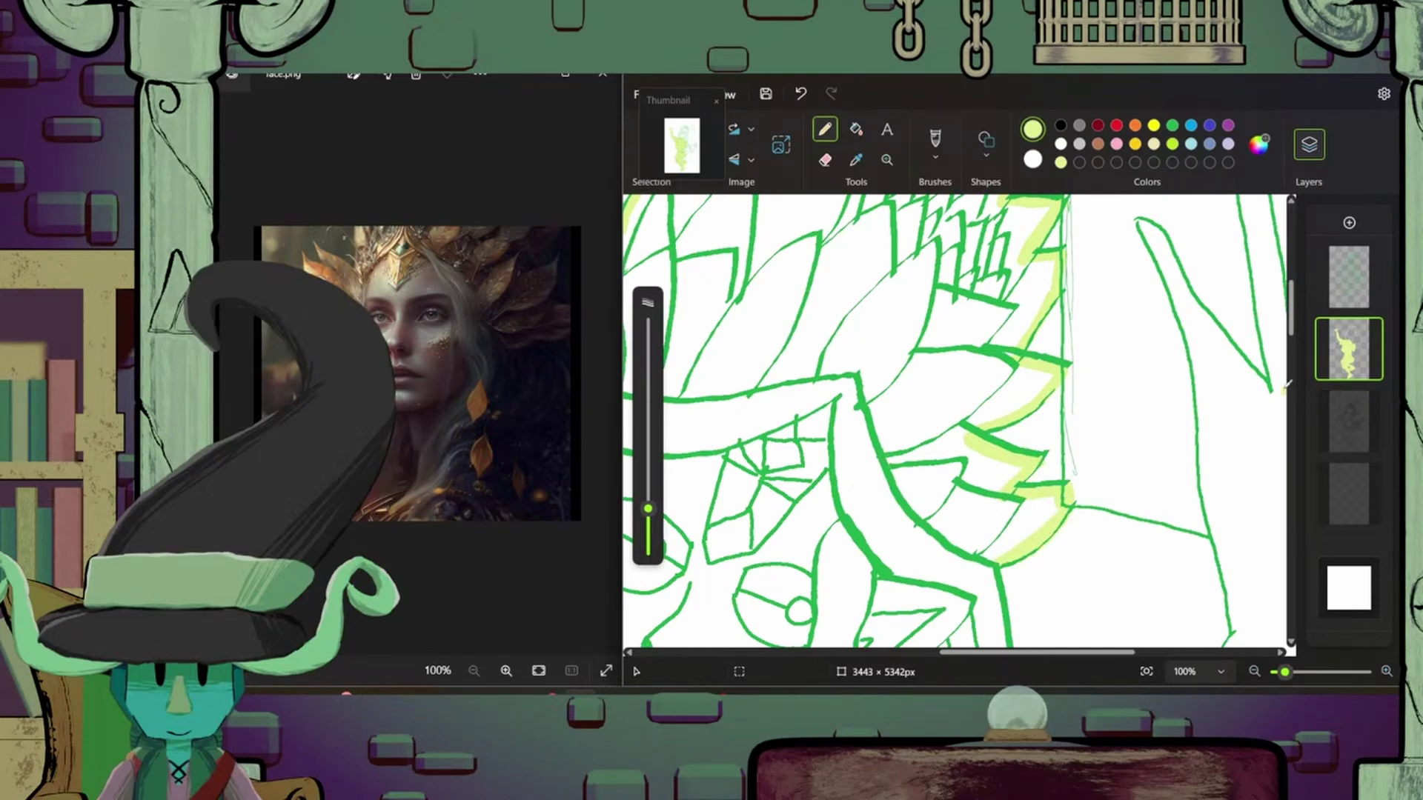
- Fill the head and long hair with pale yellow-green and block in the book and the hand holding it
scroll(1286, 384, down, 10)
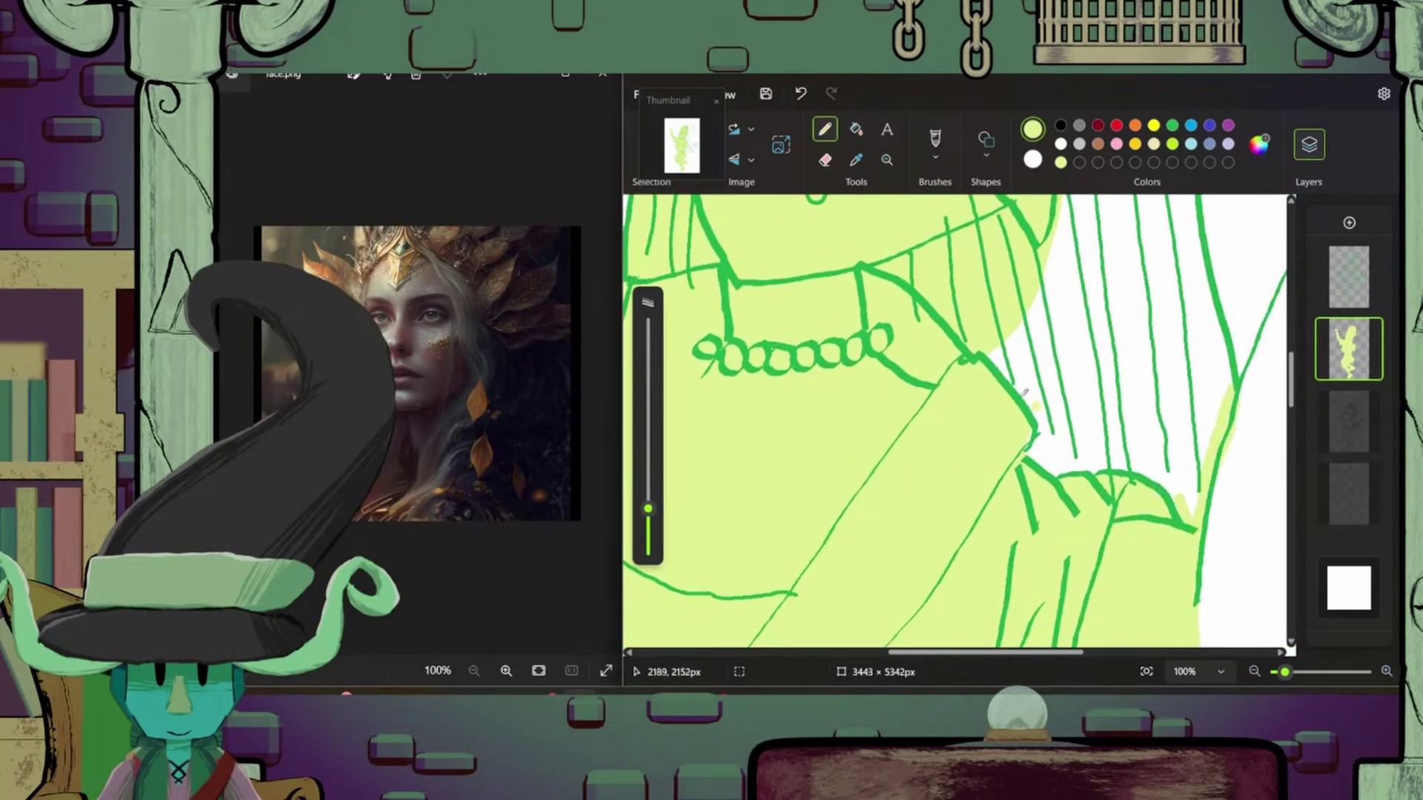
scroll(1025, 393, up, 3)
ctrl+scroll(1032, 310, down, 3)
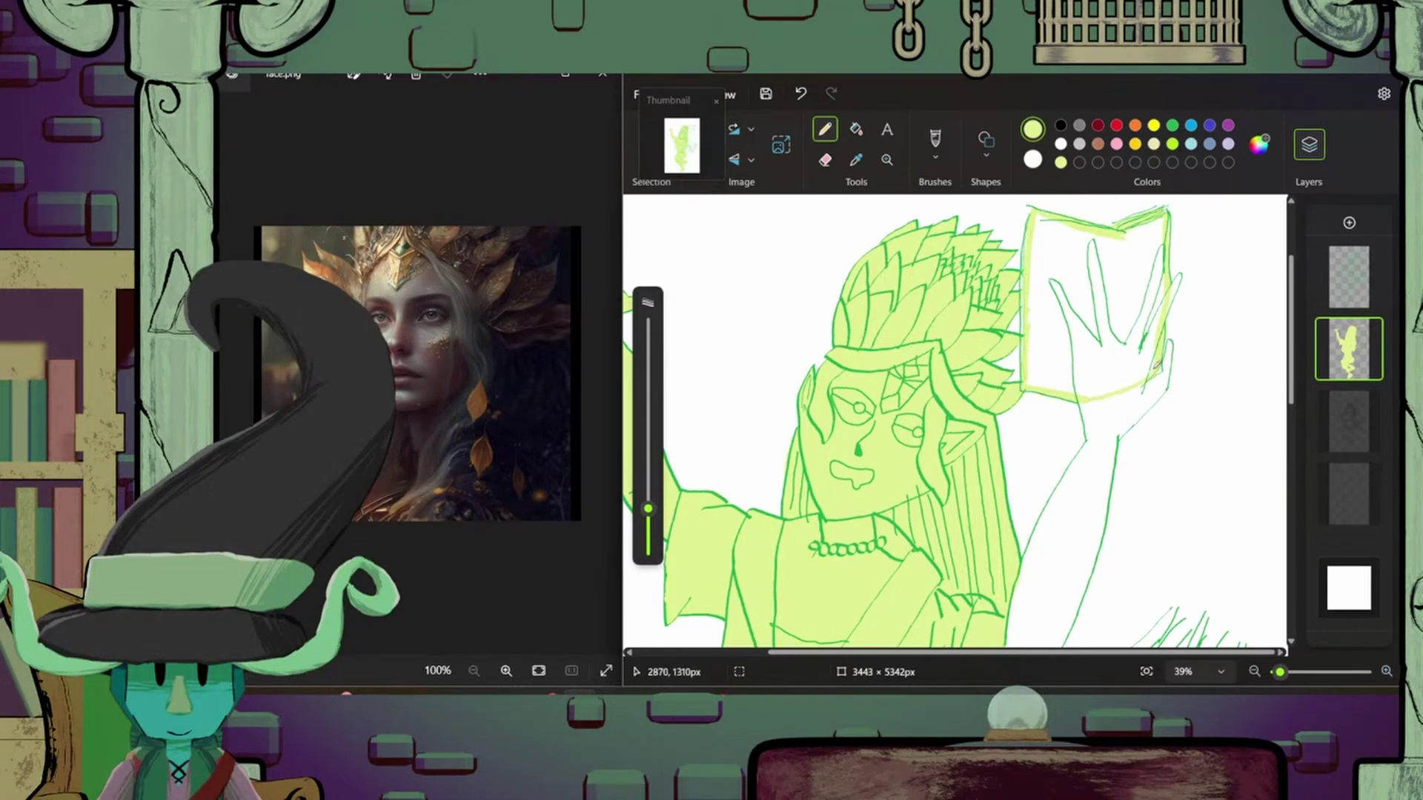
drag(1157, 363, 1031, 337)
scroll(1091, 401, down, 3)
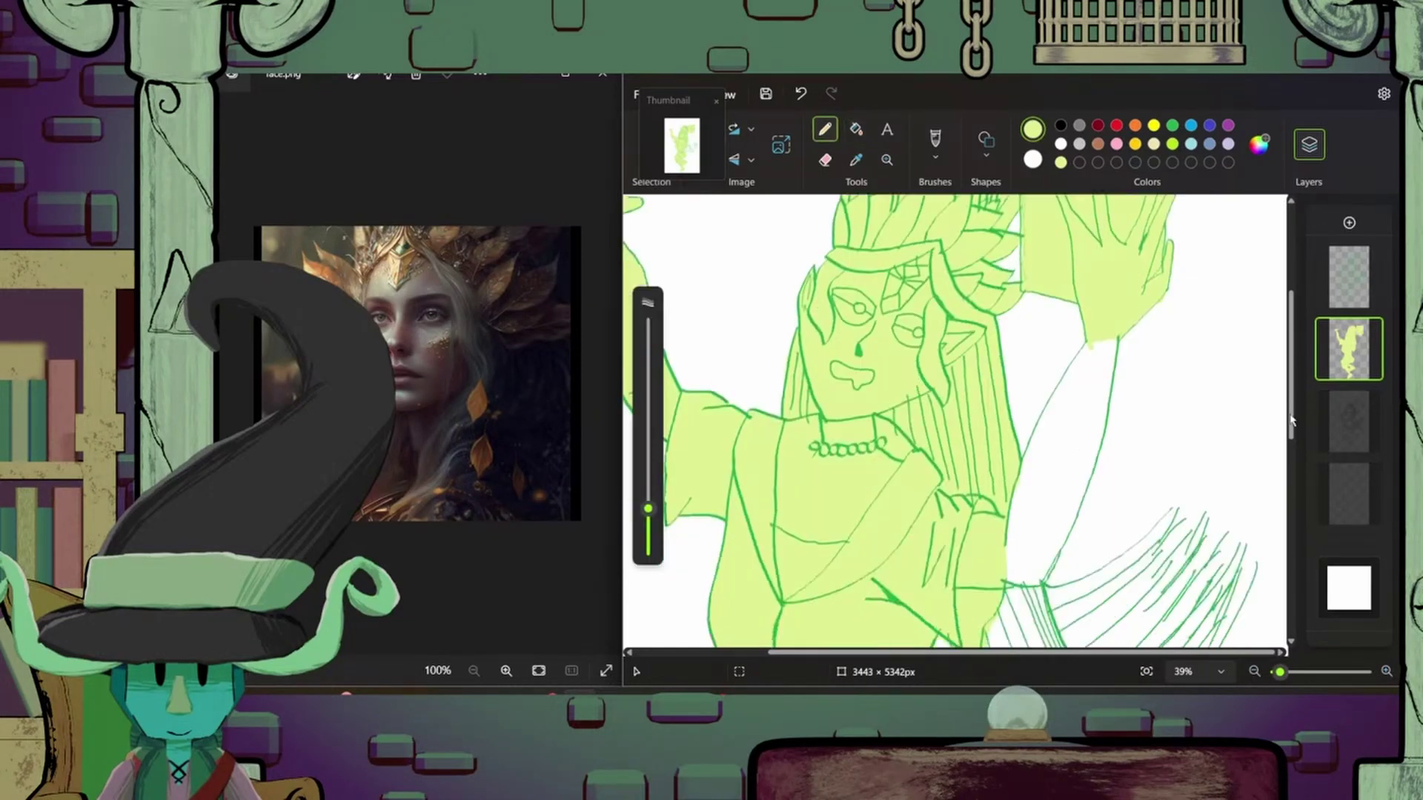
- Block in the forearm below the book and the trailing striped cloth with pale yellow-green
drag(1099, 391, 1038, 482)
scroll(942, 474, down, 3)
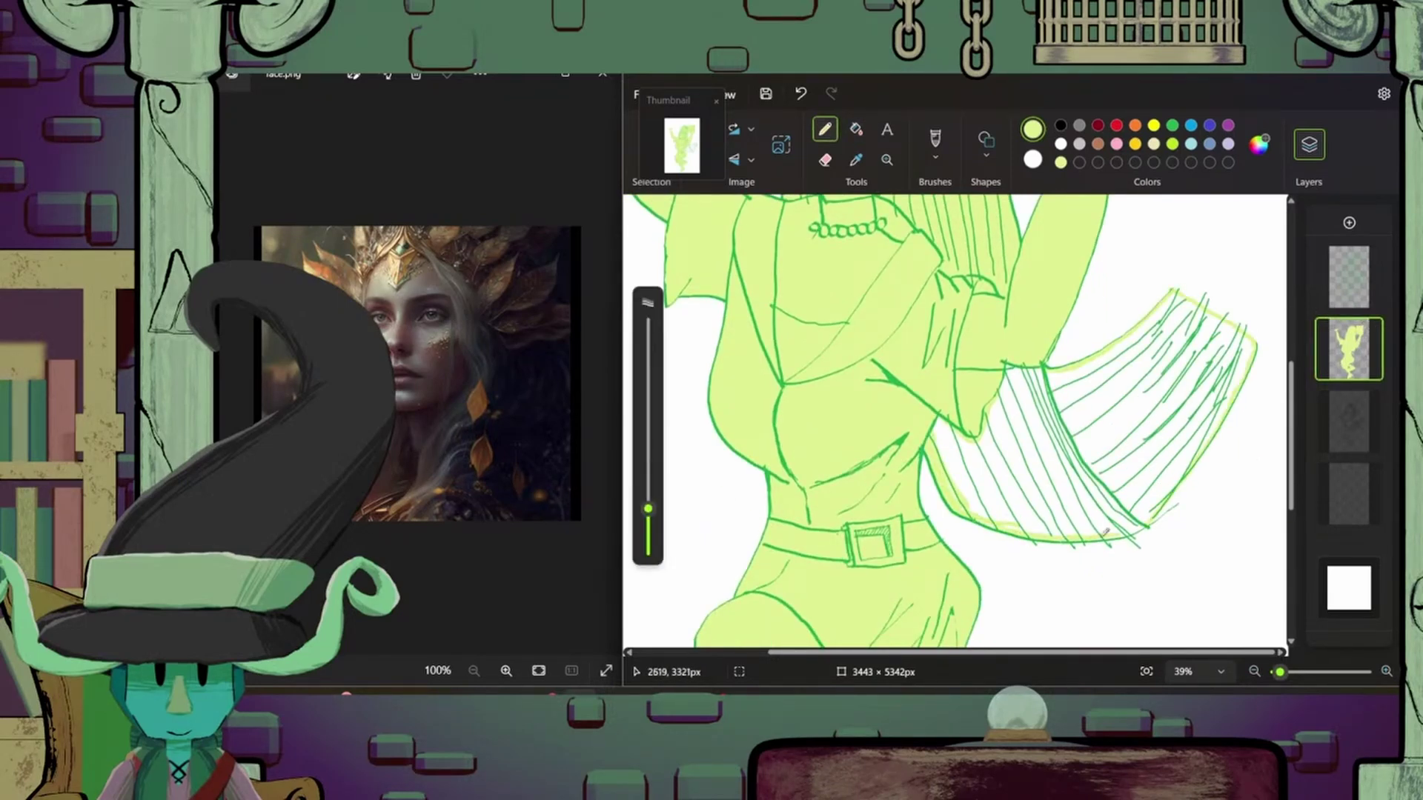
scroll(1287, 354, up, 7)
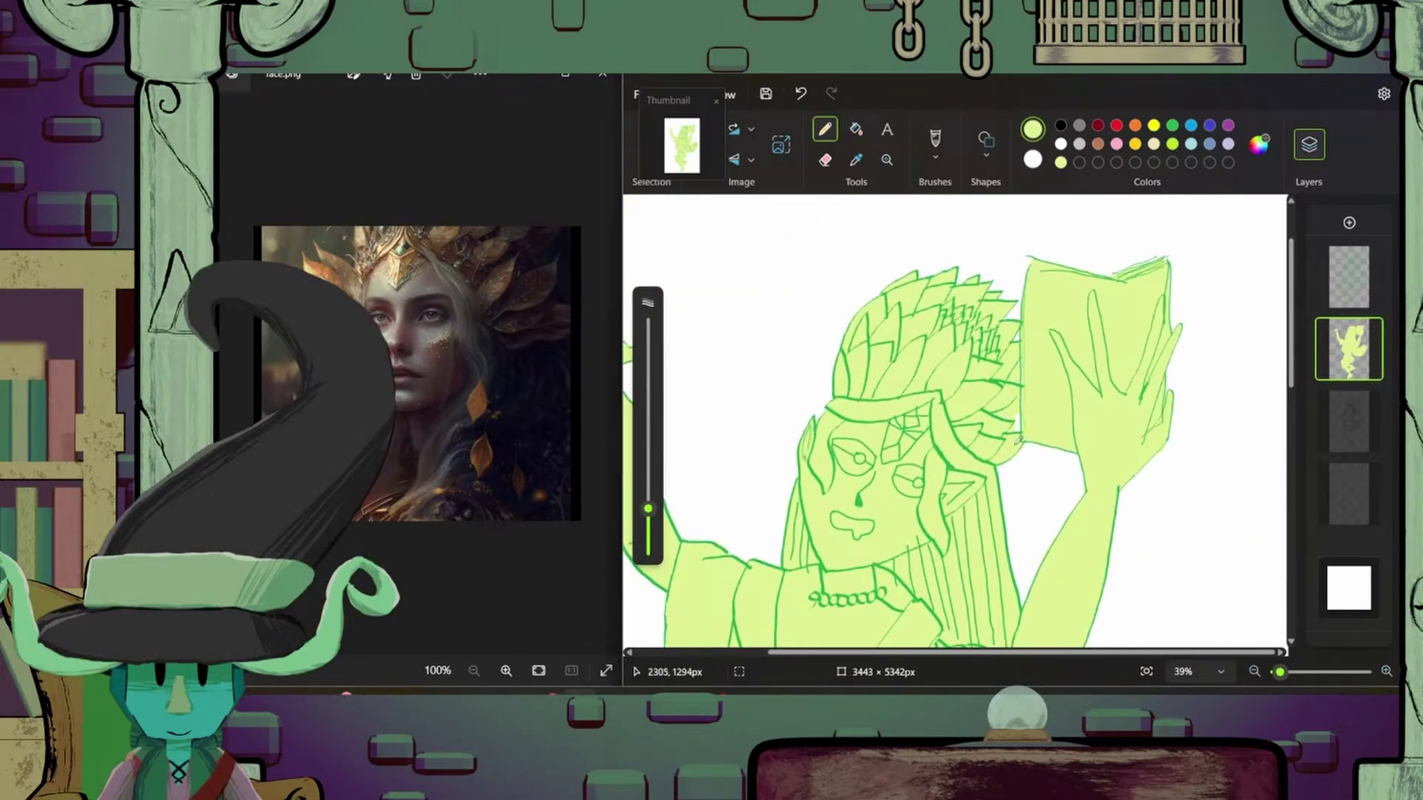
- On the outline layer, draw green stripes around the crossed leg's ankle
drag(1280, 673, 1276, 672)
click(1349, 276)
click(1172, 125)
scroll(956, 475, up, 5)
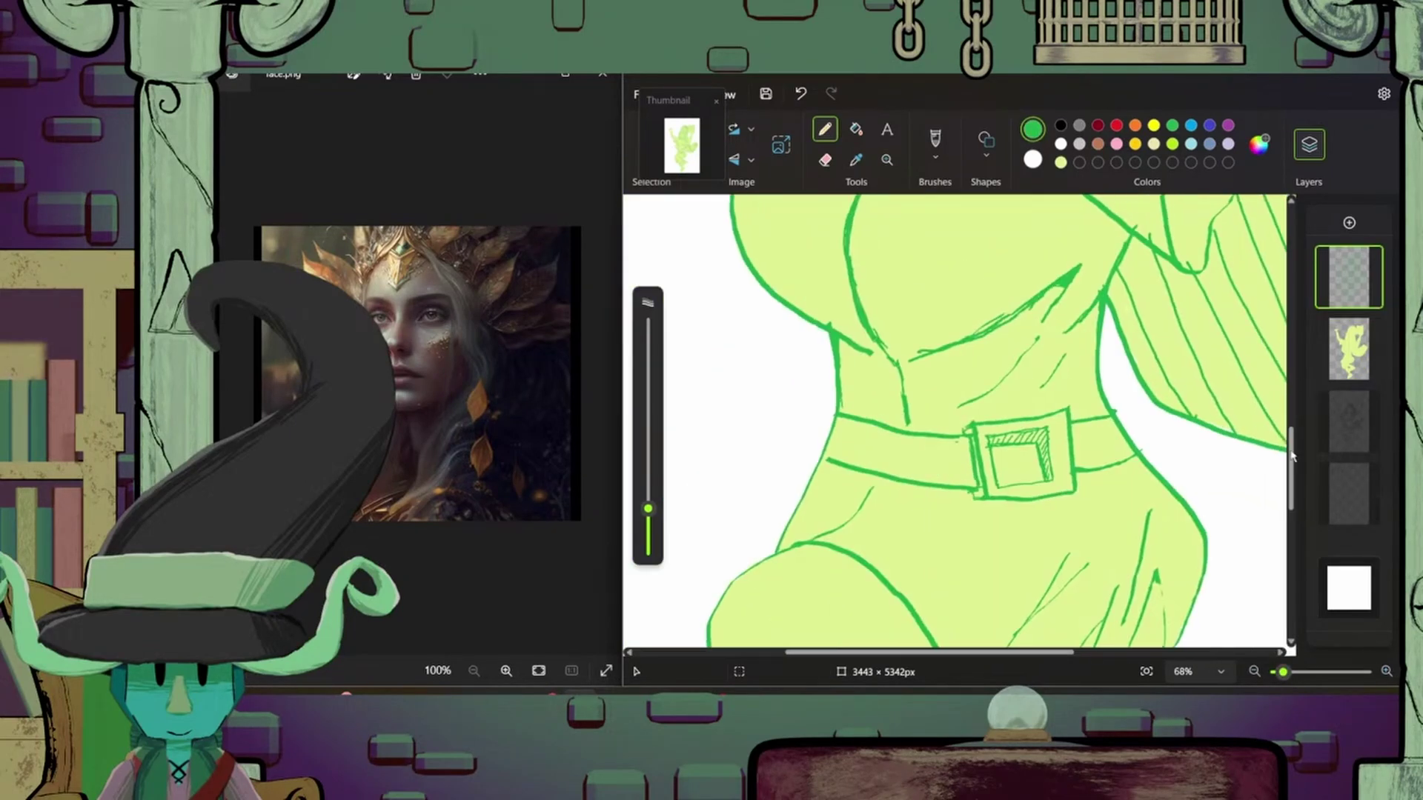
scroll(1038, 445, down, 3)
drag(1023, 400, 1097, 367)
drag(1053, 423, 1134, 381)
- Move the sketch layer above the colour layer and draw the crossed shoe's sole lines in green on the outline layer
drag(1349, 421, 1349, 349)
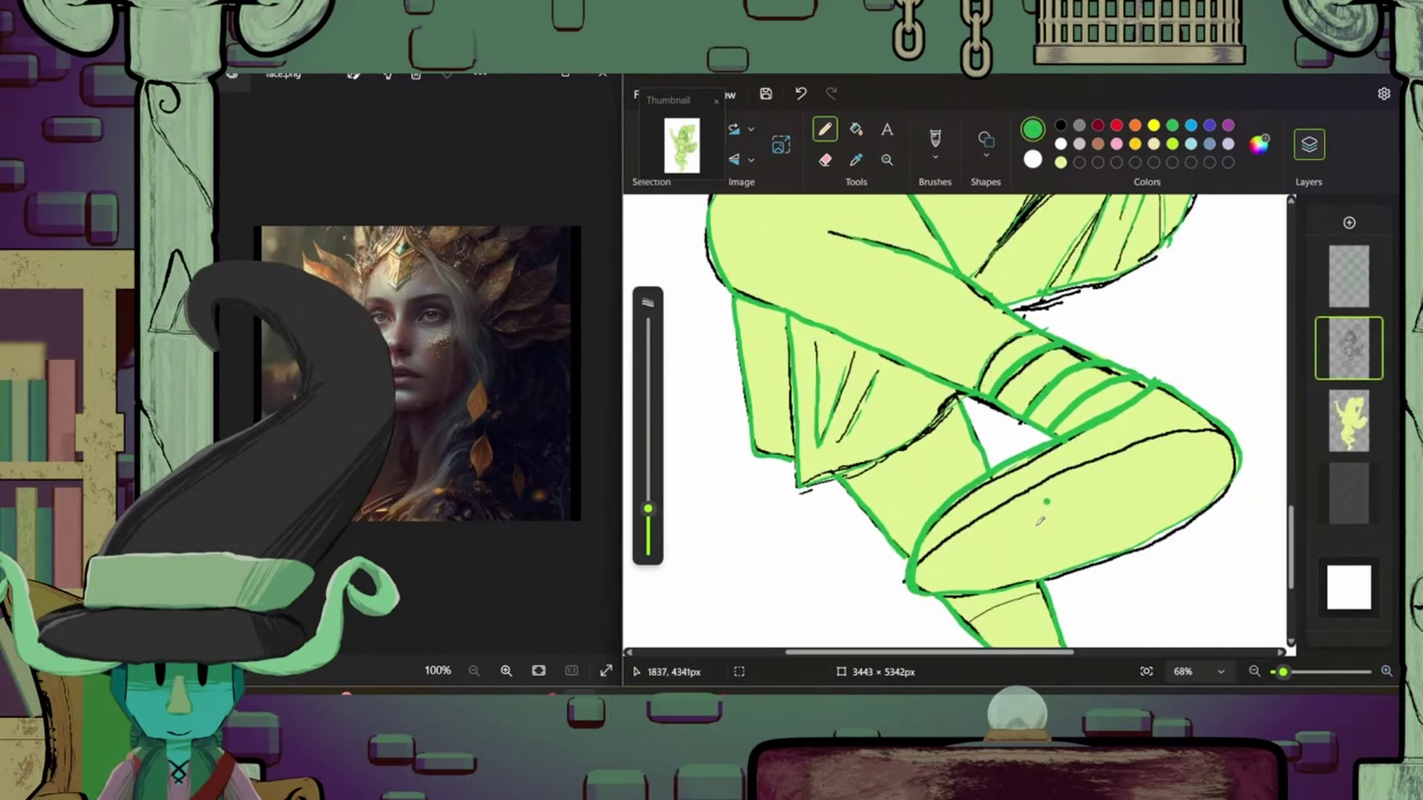
click(1360, 295)
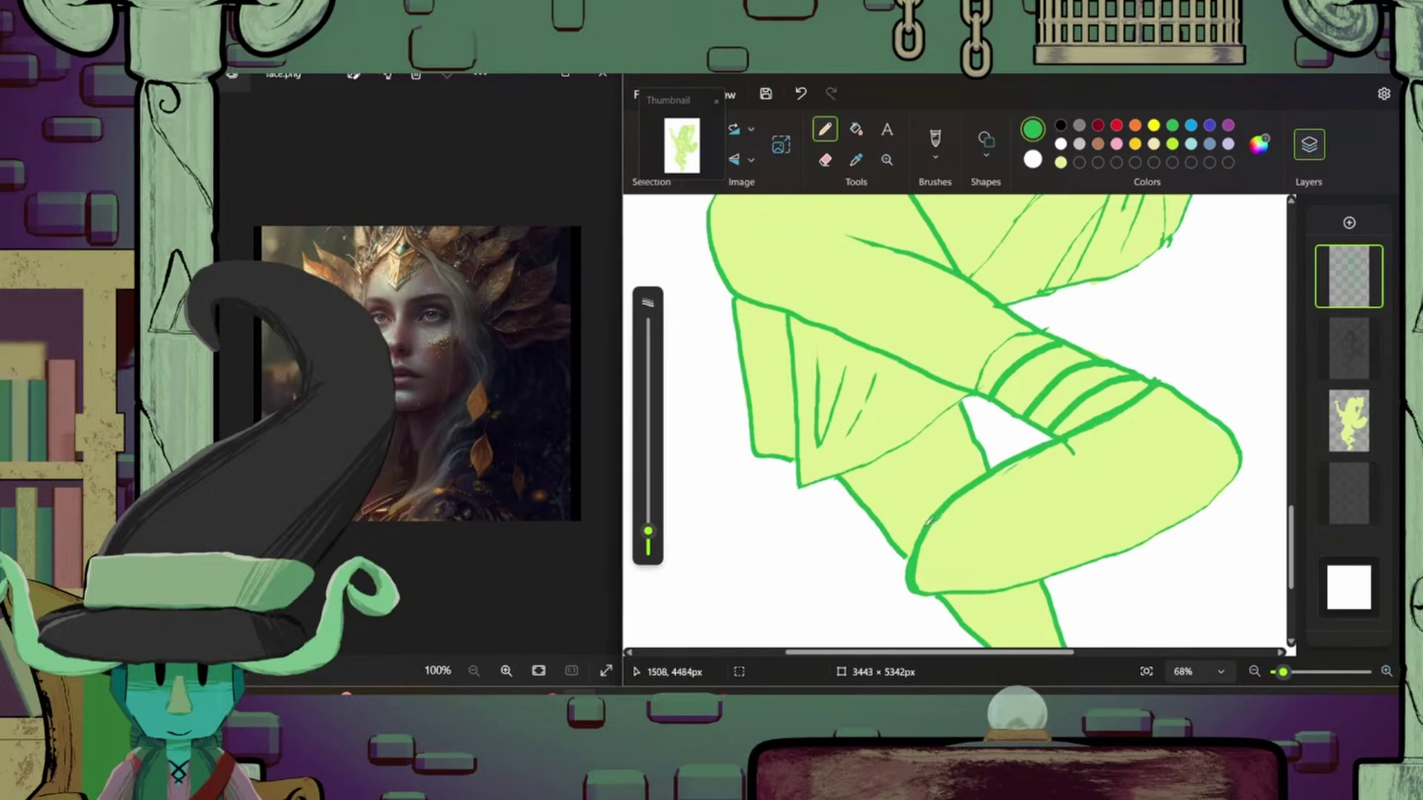
drag(1010, 502, 1208, 422)
drag(917, 569, 1189, 439)
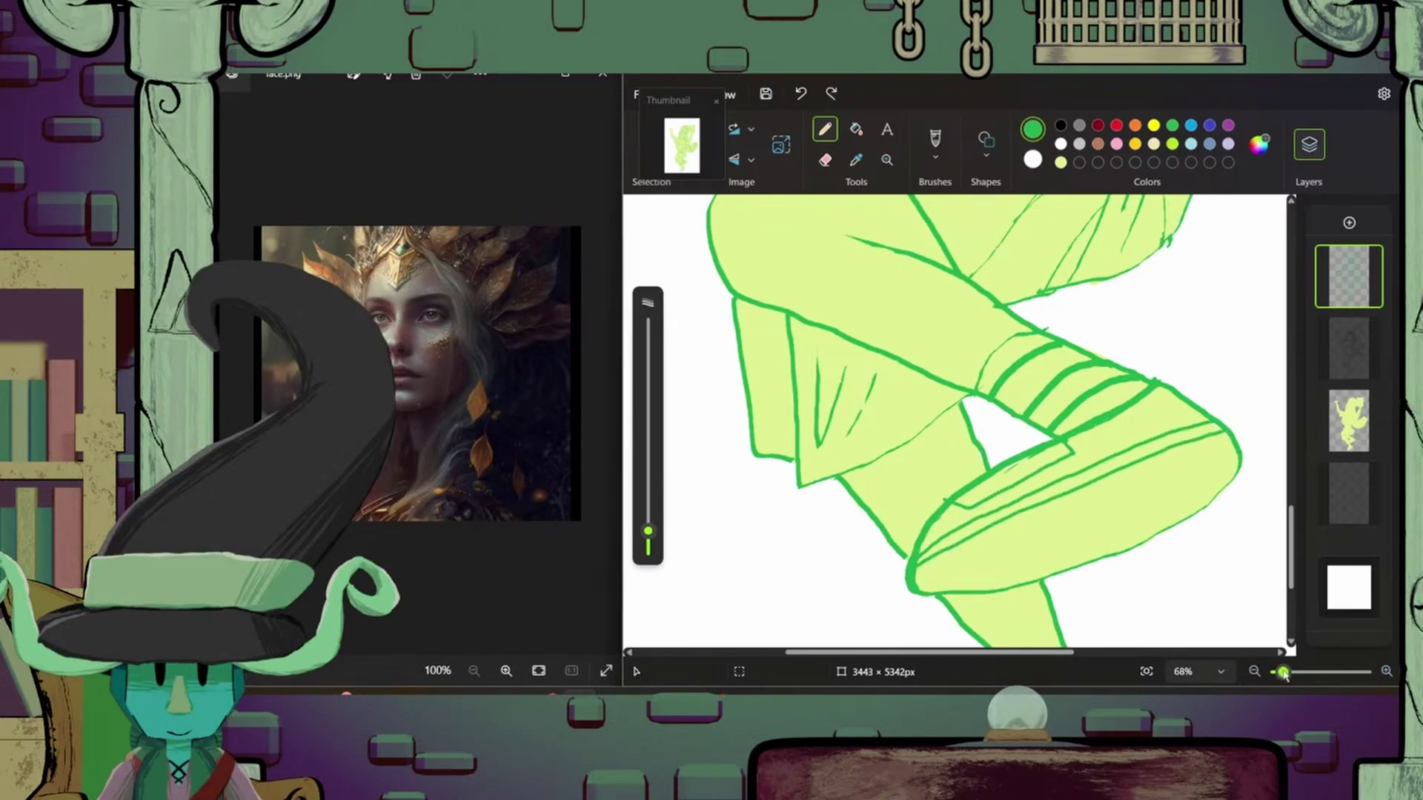
- On the colour layer, paint the crossed shoe's pointed tongue pale yellow-green, undoing a stray stroke
drag(1283, 673, 1283, 673)
scroll(912, 424, down, 3)
click(1349, 420)
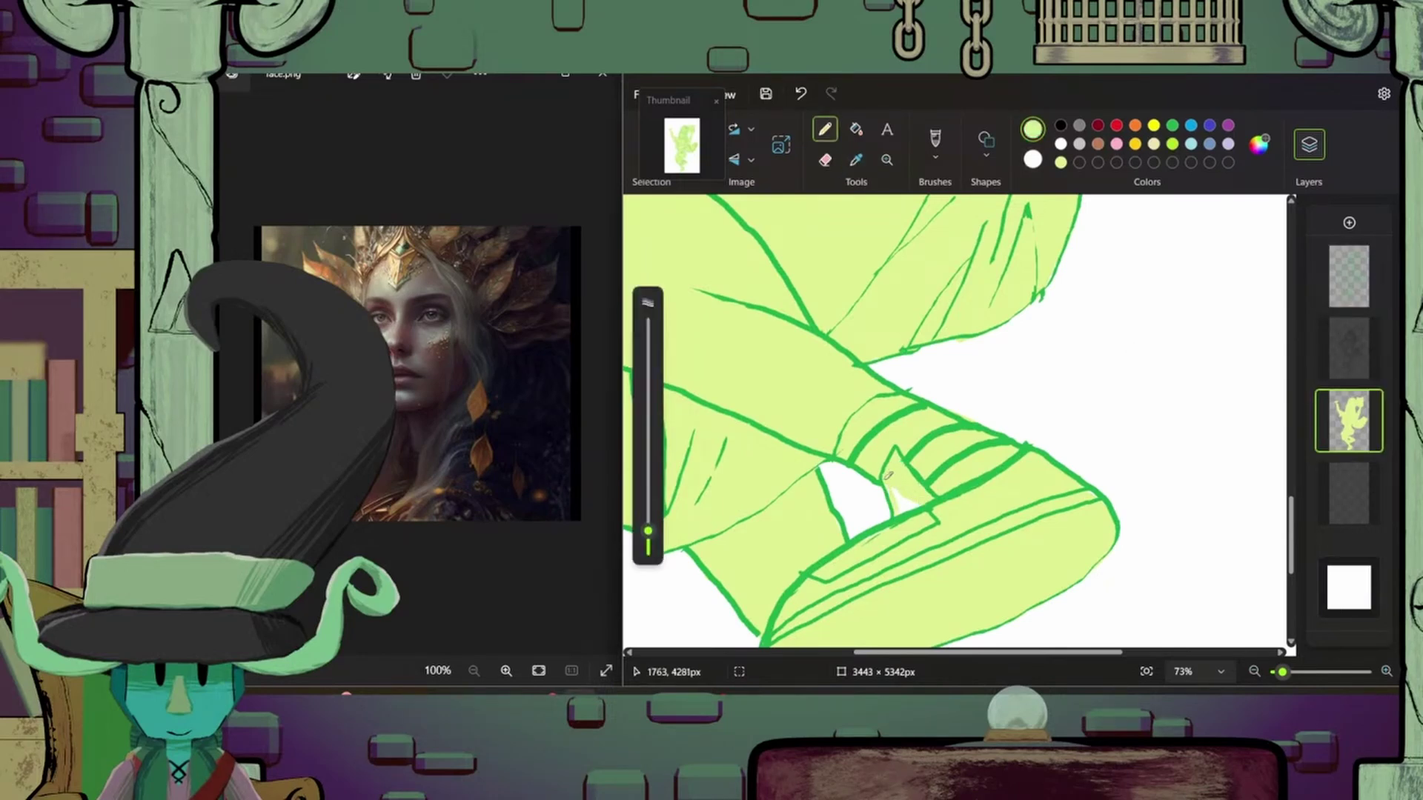
key(ctrl+z)
scroll(1299, 487, down, 3)
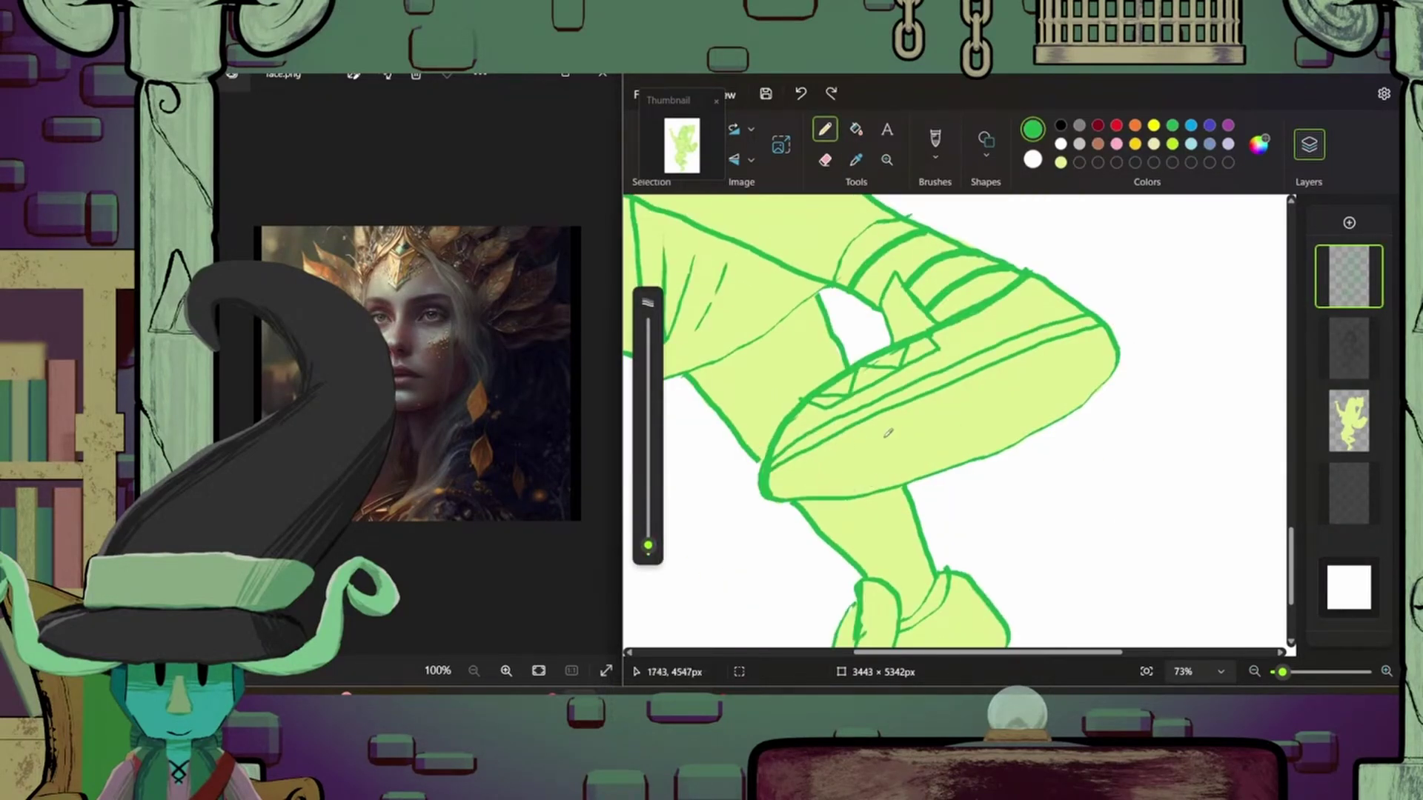
- Draw a row of thin green ridge lines across the crossed shoe's sole on the outline layer
drag(839, 435, 864, 497)
drag(870, 420, 904, 484)
drag(901, 409, 930, 472)
drag(934, 398, 964, 457)
drag(967, 384, 997, 450)
drag(997, 368, 1023, 409)
- Add a circled star emblem framed by a diamond, crisscross laces and a sole line to the lower shoe in green
drag(1282, 672, 1281, 672)
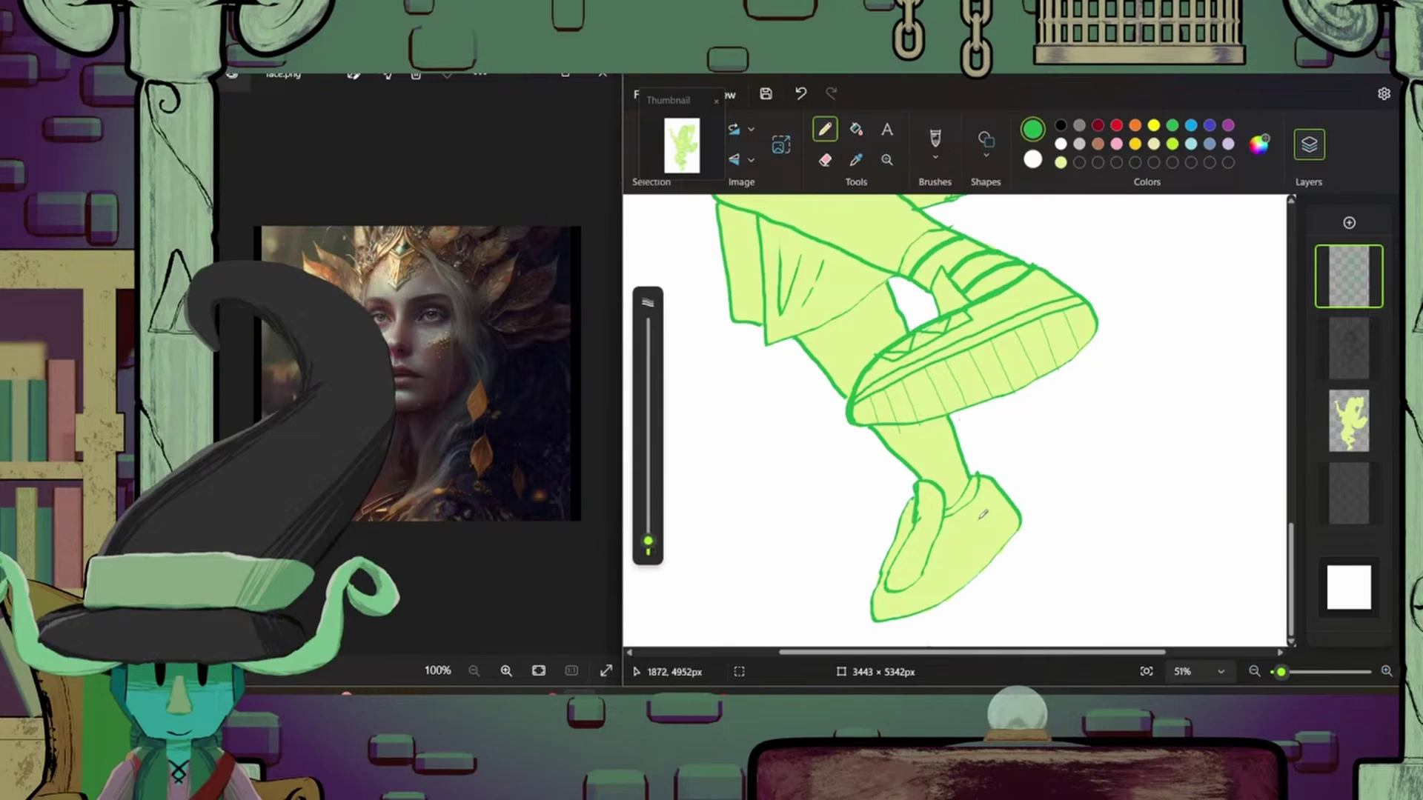
drag(983, 525, 977, 520)
scroll(978, 522, up, 4)
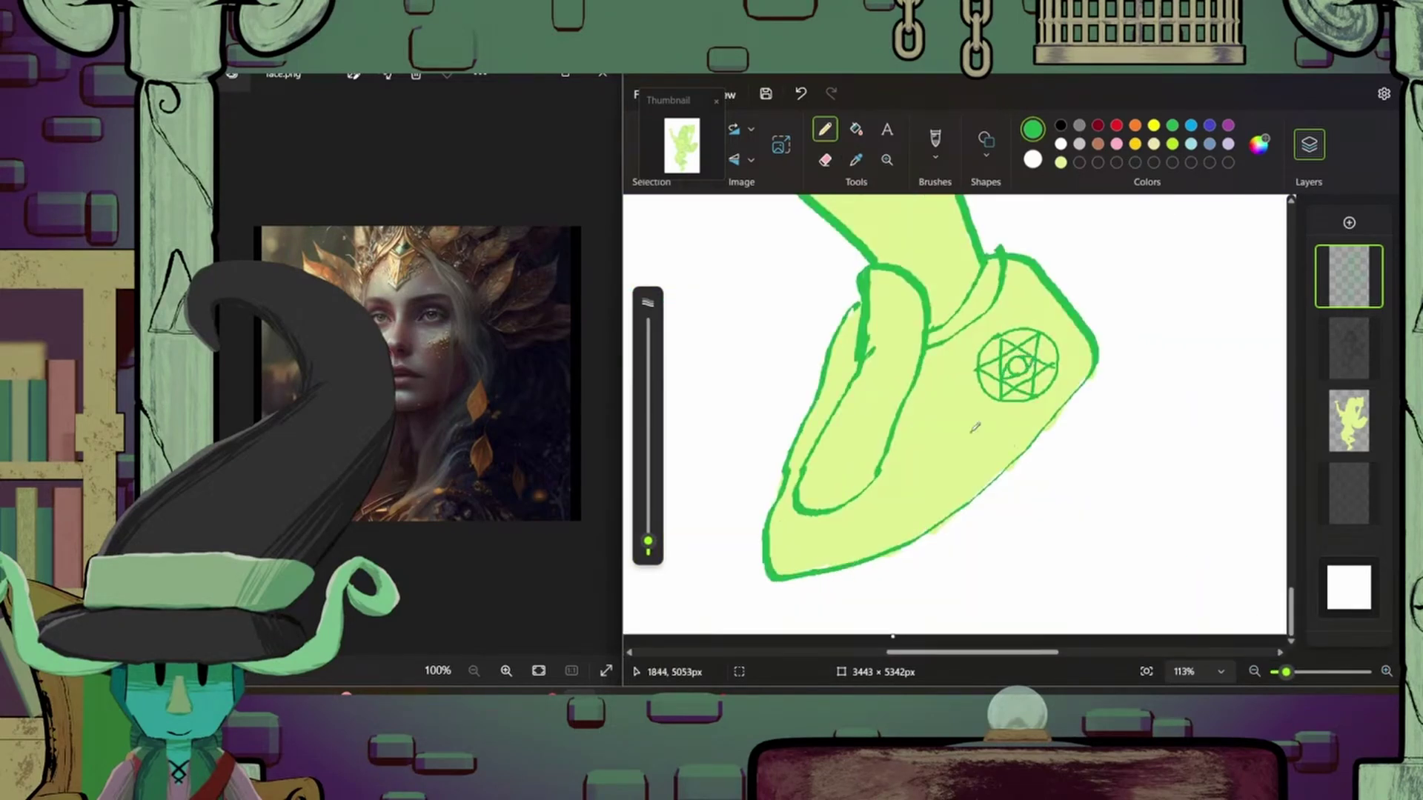
drag(1021, 304, 1016, 420)
mouse_move(895, 369)
mouse_down()
mouse_move(836, 417)
mouse_move(888, 468)
mouse_up()
drag(918, 365, 847, 395)
mouse_move(892, 414)
mouse_down()
mouse_move(825, 433)
mouse_move(797, 503)
mouse_up()
mouse_move(770, 546)
mouse_down()
mouse_move(804, 553)
mouse_move(1090, 348)
mouse_up()
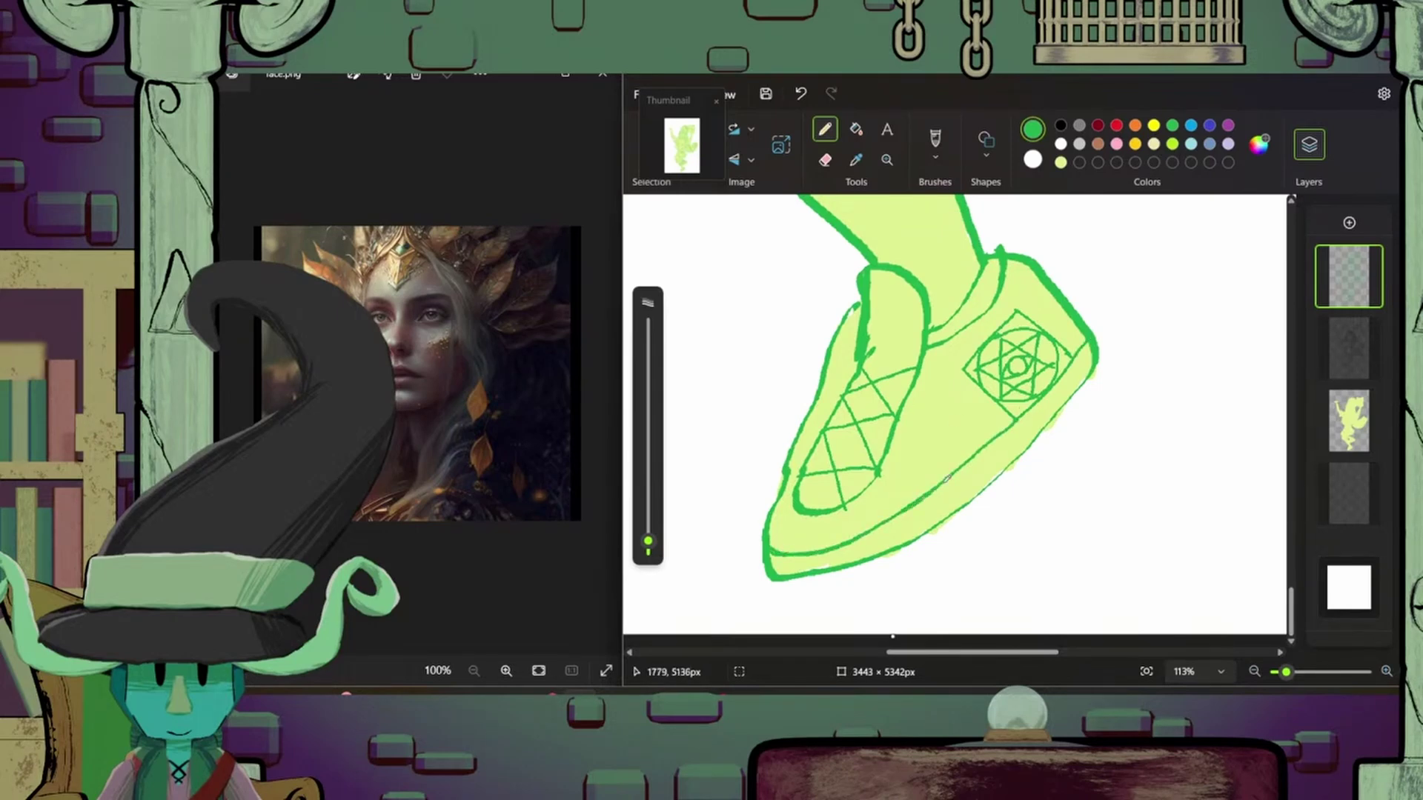
- Draw a small framed star emblem on the side of the crossed shoe
scroll(974, 435, down, 5)
scroll(974, 436, up, 4)
scroll(974, 436, down, 4)
key(ctrl+z)
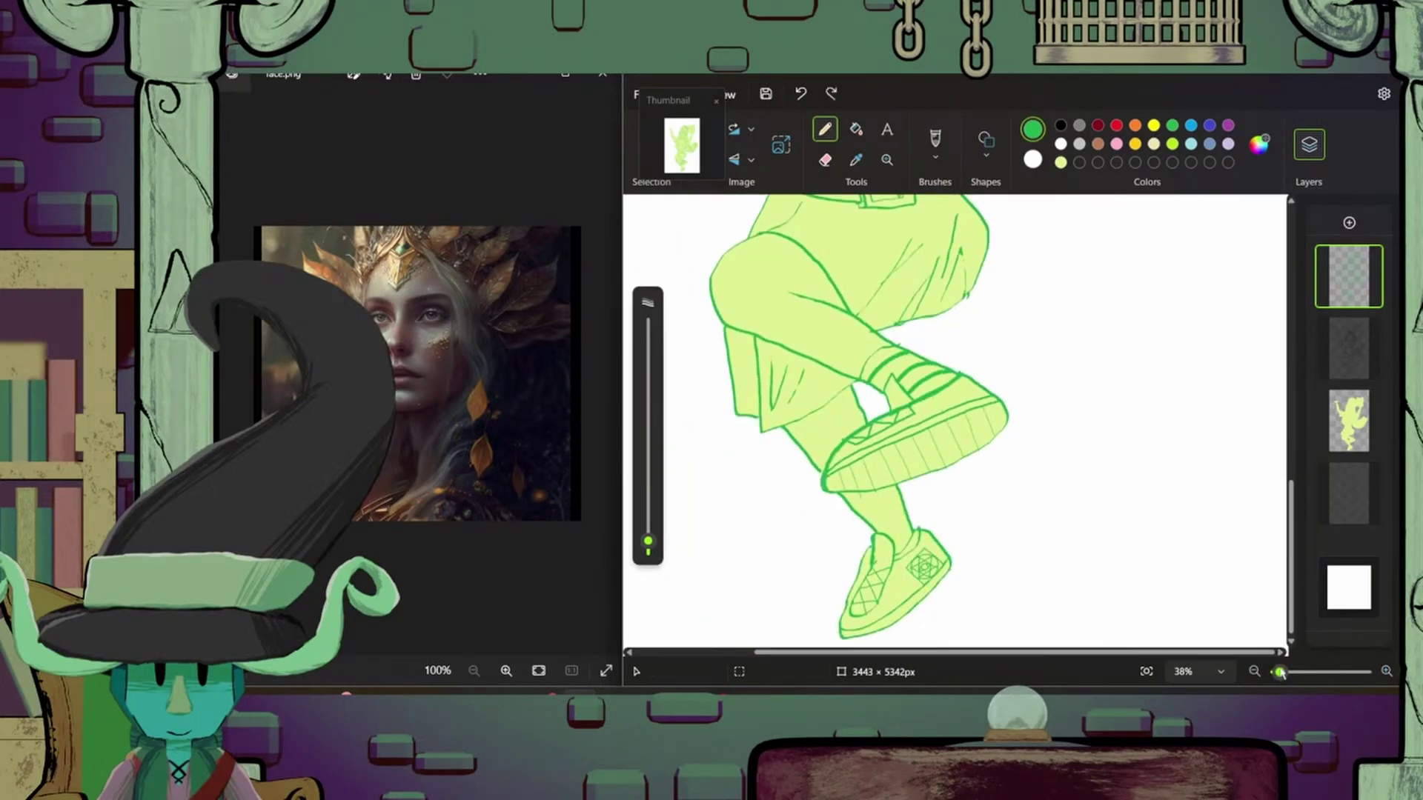
scroll(983, 434, left, 1)
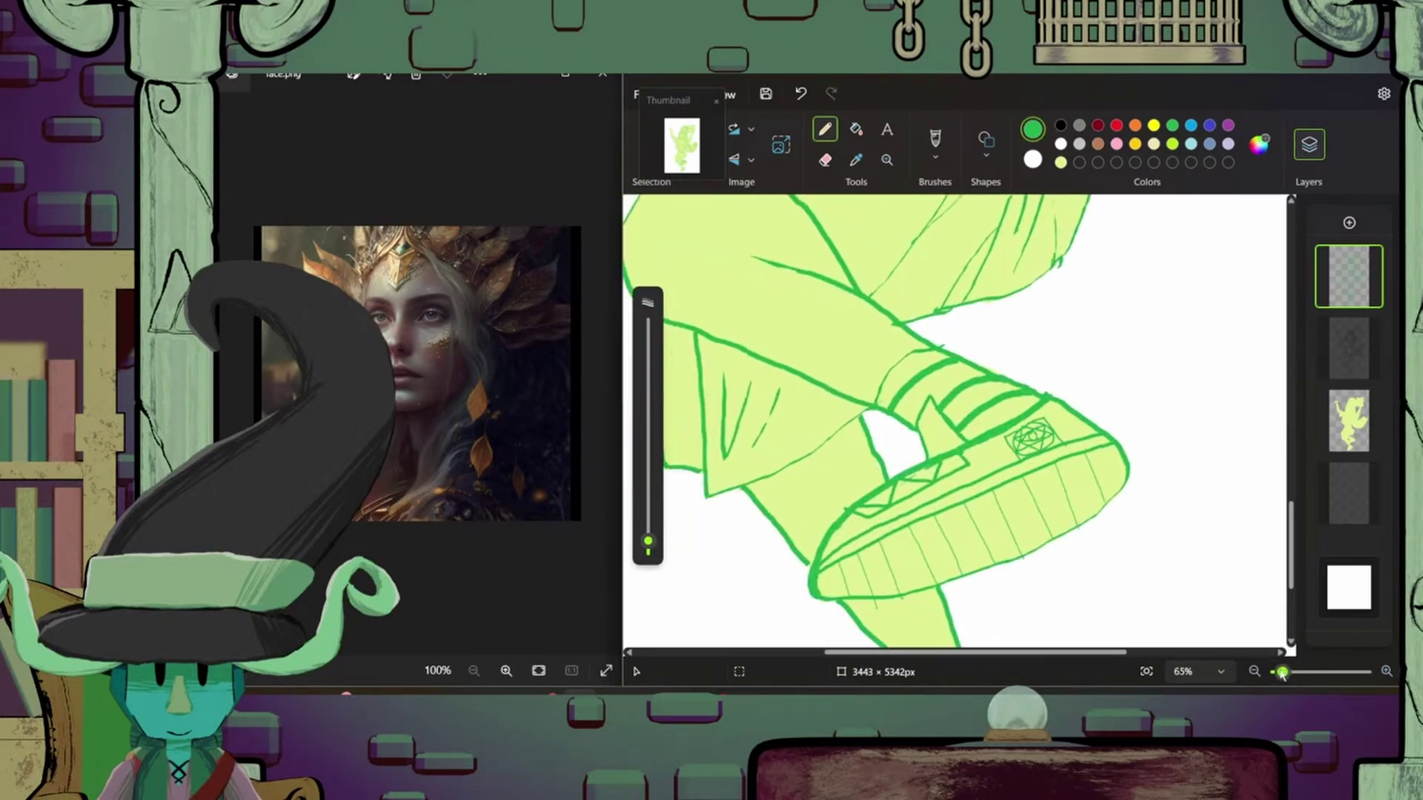
- Draw jagged zigzag bands around both raised forearms in green
scroll(983, 434, down, 4)
scroll(1014, 301, up, 4)
drag(905, 529, 946, 527)
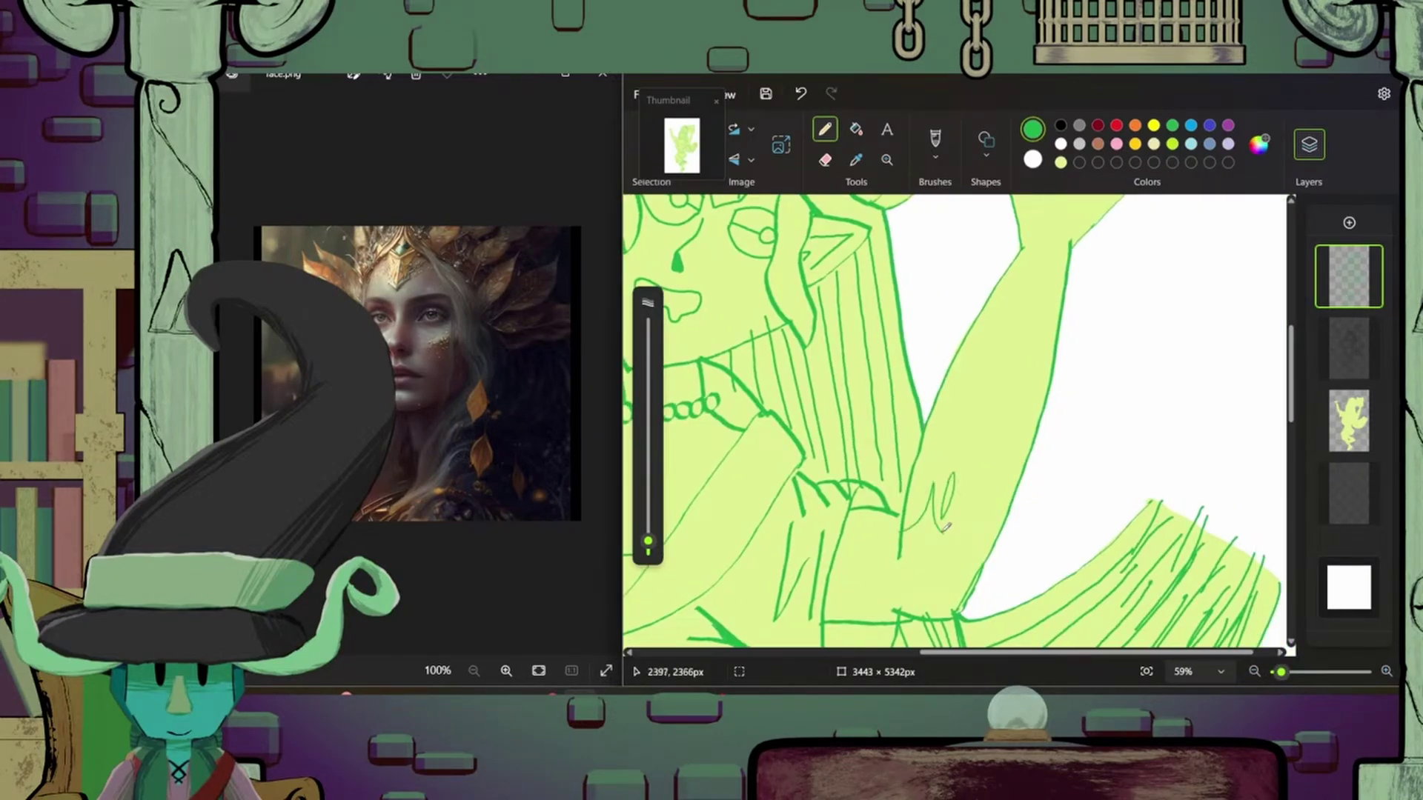
scroll(903, 514, down, 5)
scroll(971, 303, up, 4)
drag(687, 324, 709, 310)
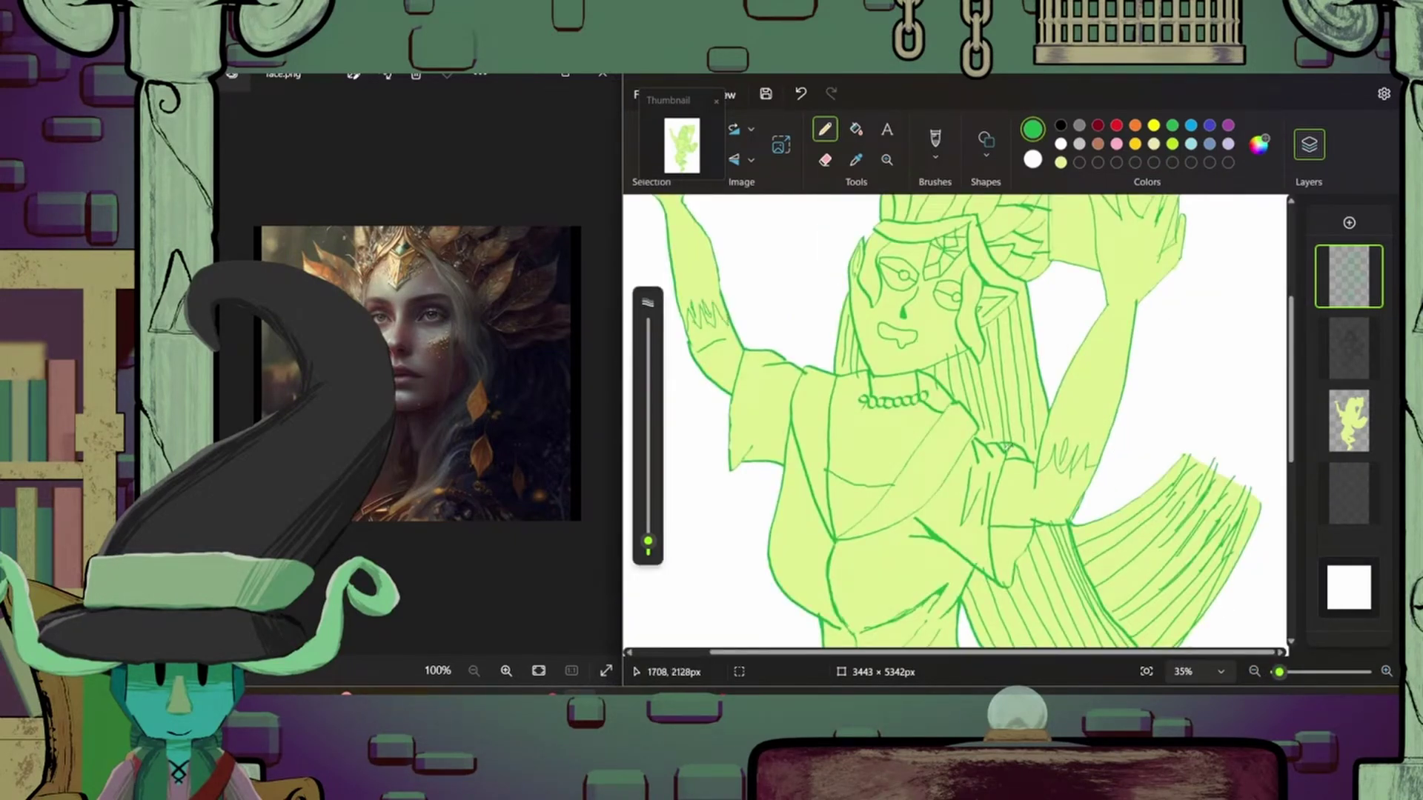
- Outline a pointed cuff on the wrist below the book and paint its inside pale yellow-green on the colour layer
scroll(898, 454, up, 3)
key(ctrl+z)
scroll(1102, 436, up, 3)
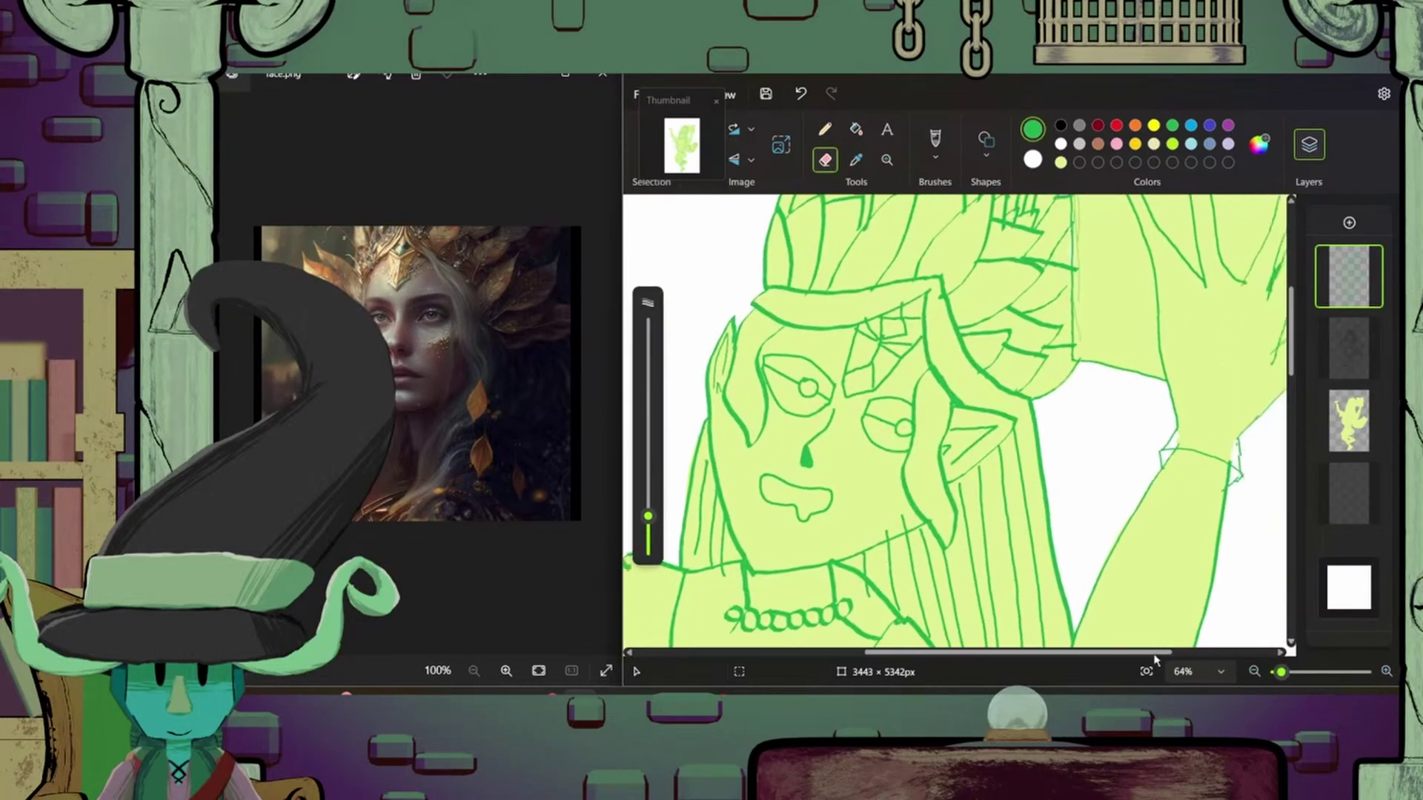
click(856, 159)
click(1031, 296)
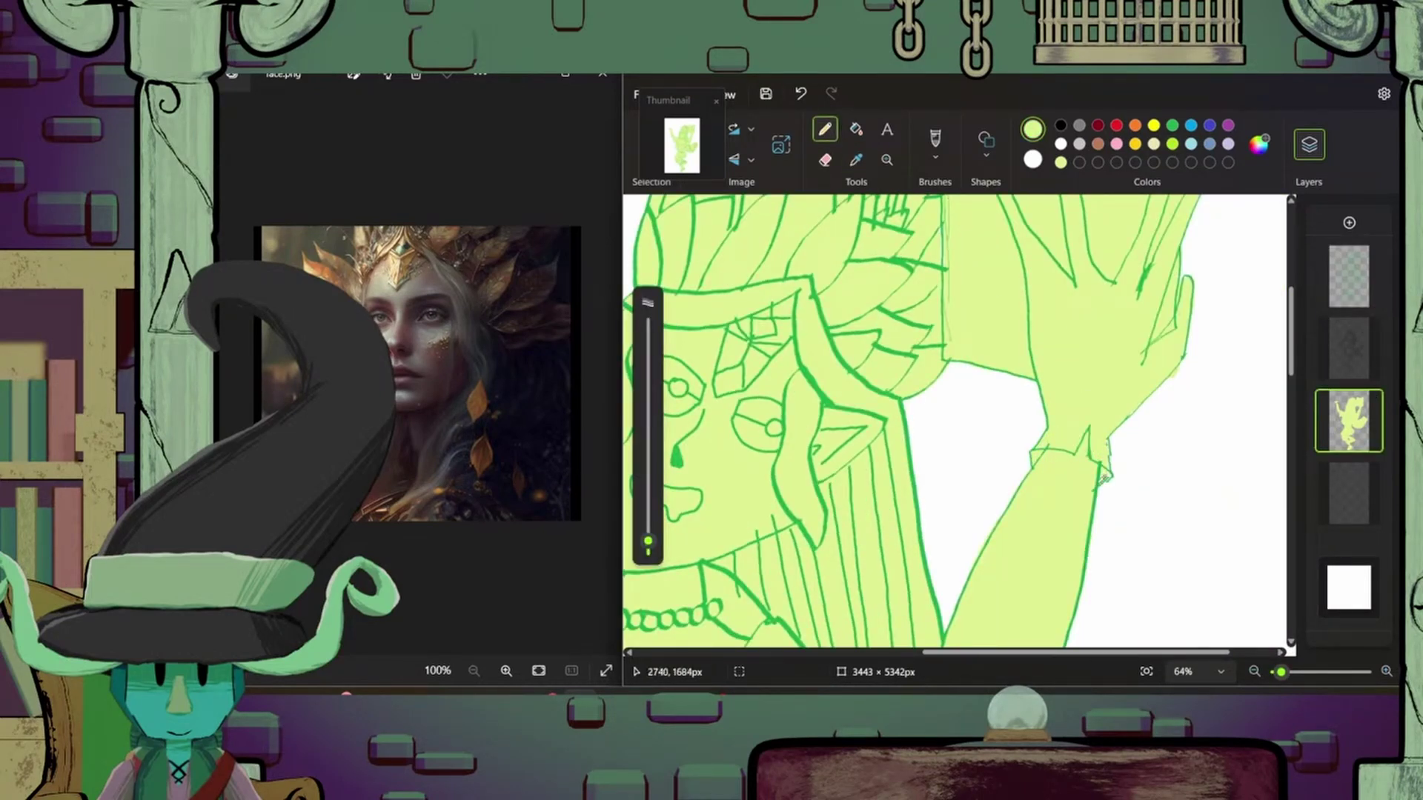
scroll(1190, 486, up, 3)
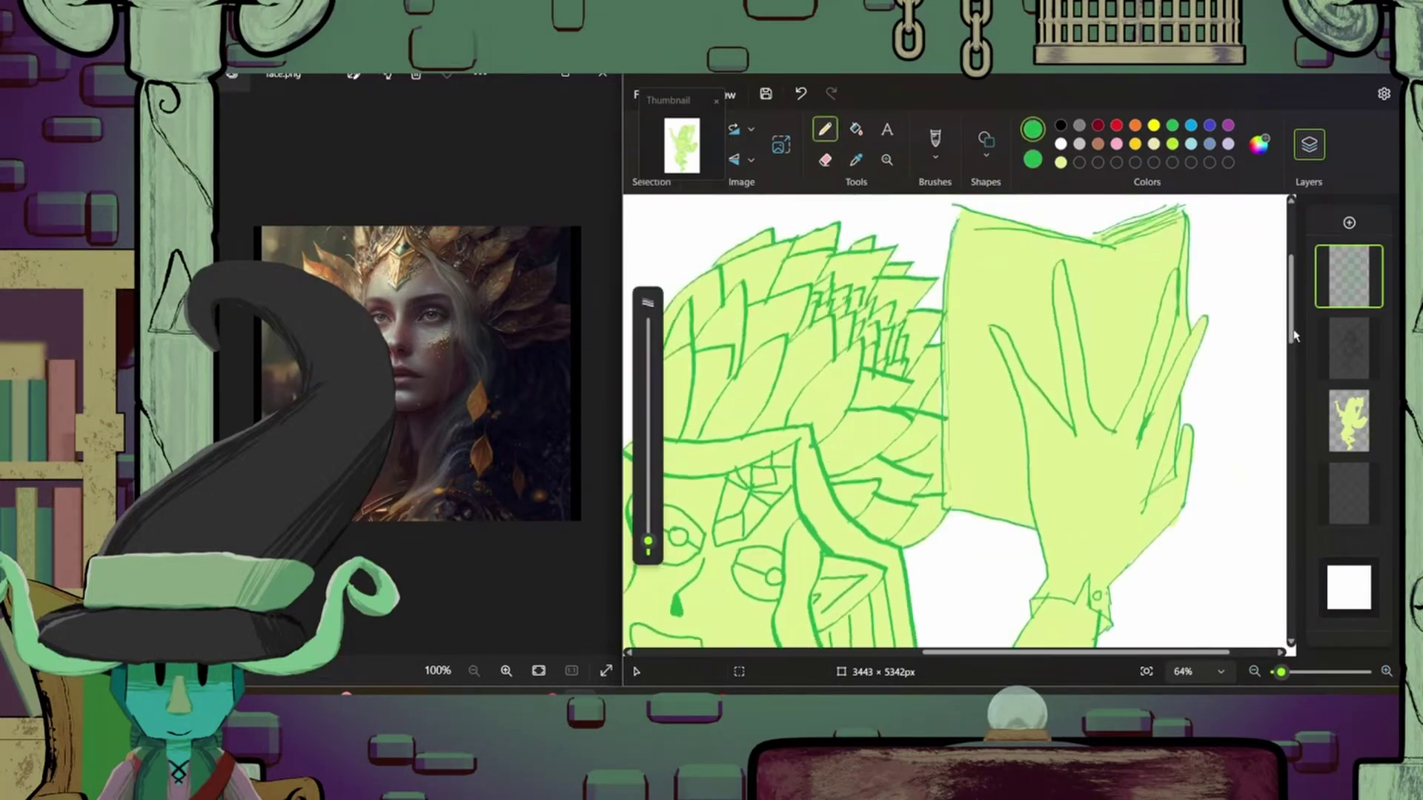
- Draw a triangular pendant with a hatched inner triangle hanging from the bead necklace
scroll(1080, 535, down, 5)
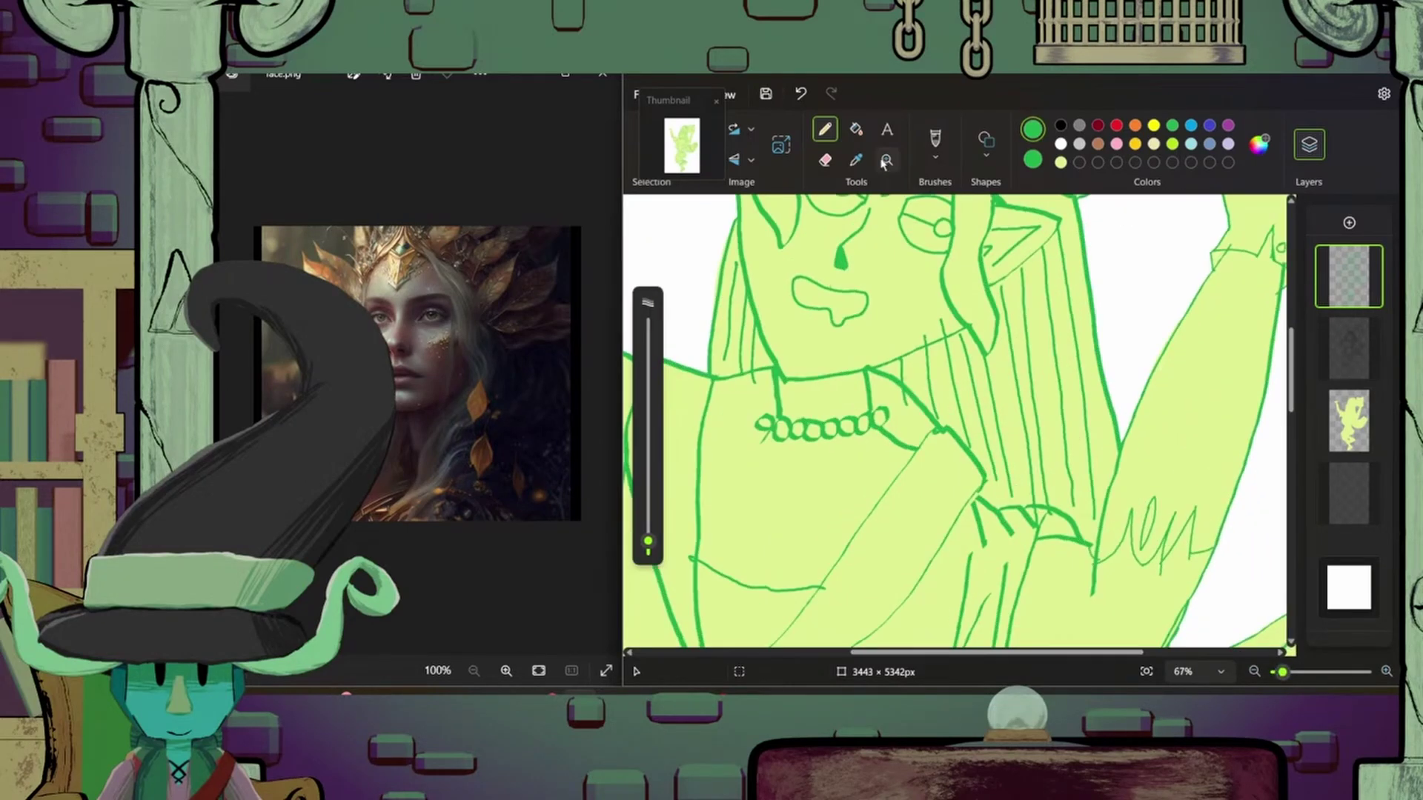
scroll(919, 312, up, 5)
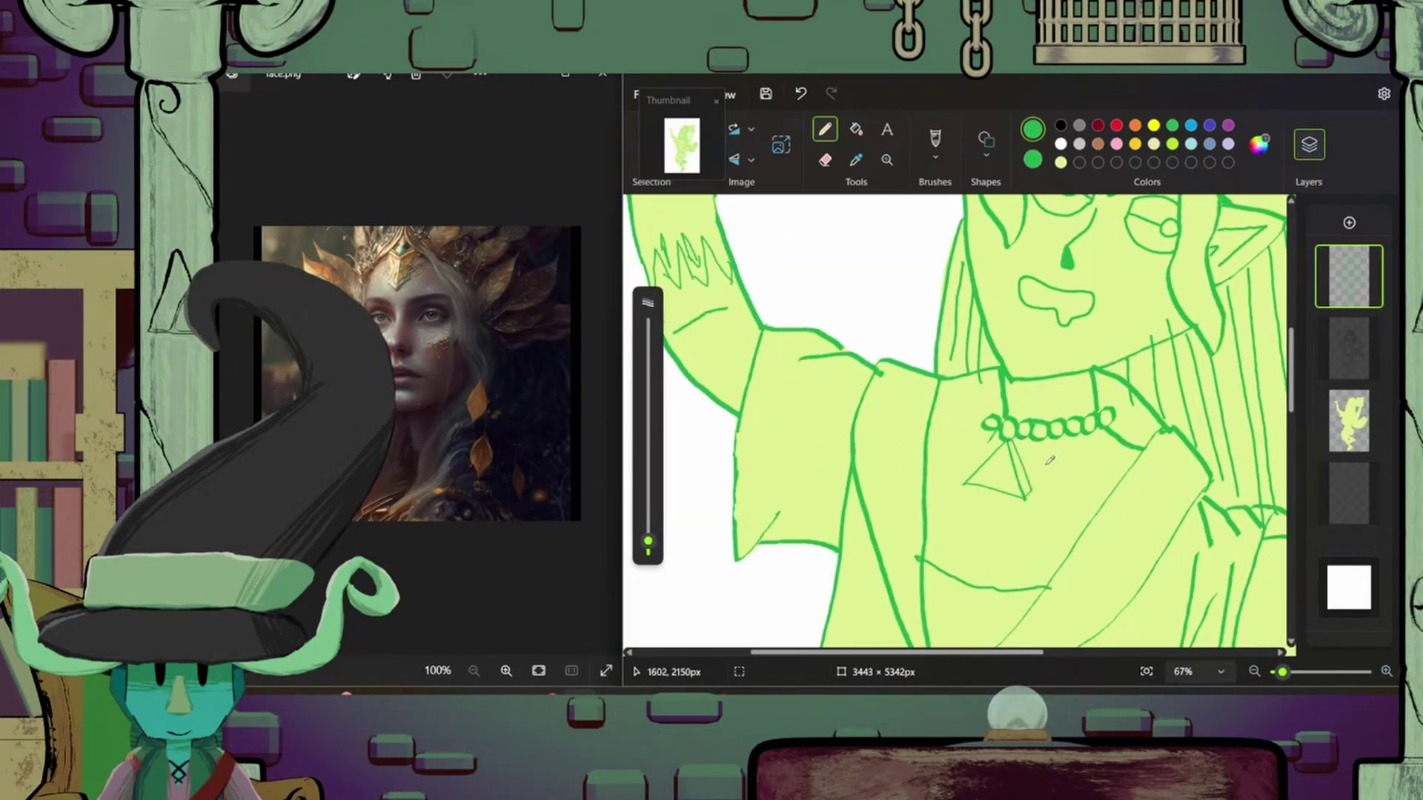
scroll(1016, 478, up, 2)
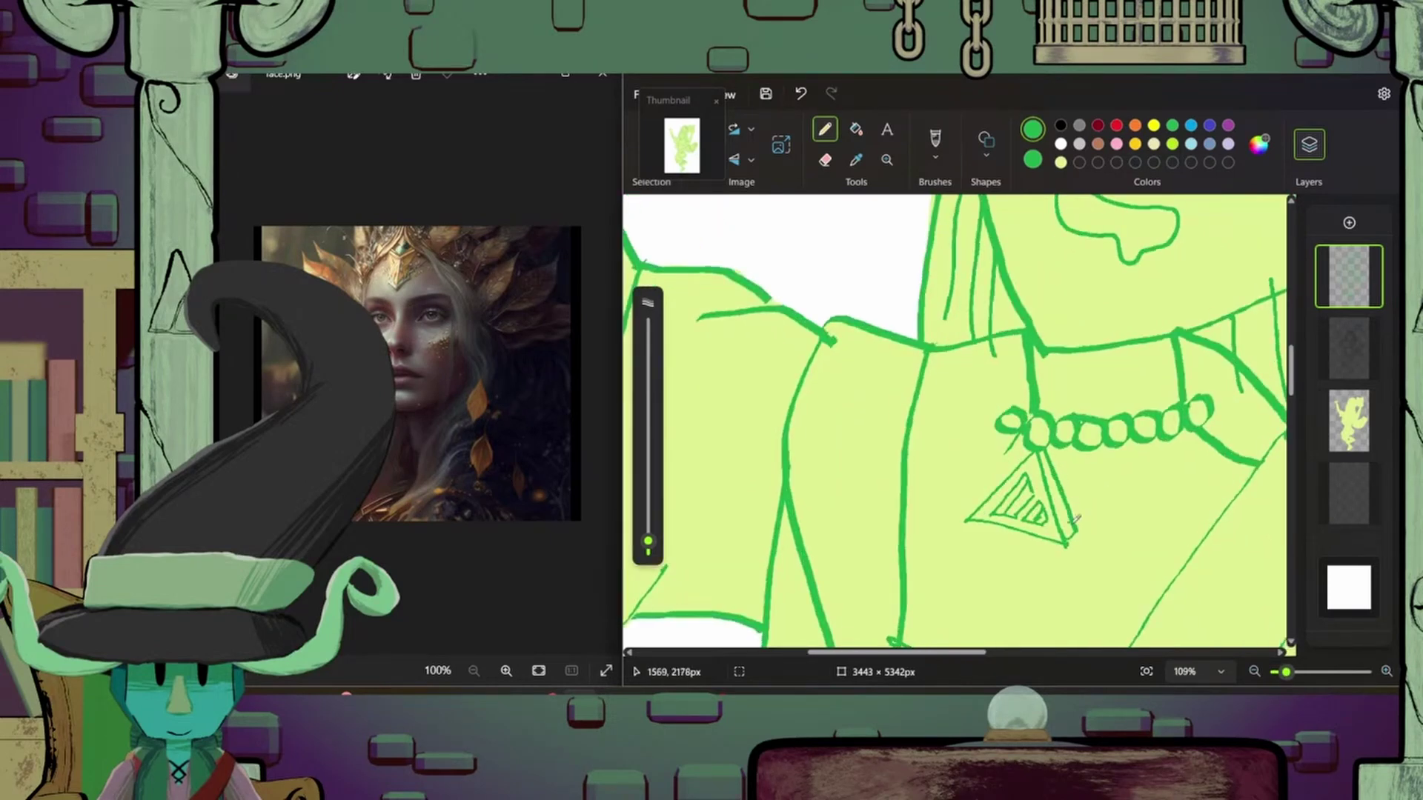
key(e)
scroll(1042, 474, down, 5)
key(p)
- Draw a small mushroom-like mark on the cheek beside the mouth
scroll(1290, 522, up, 10)
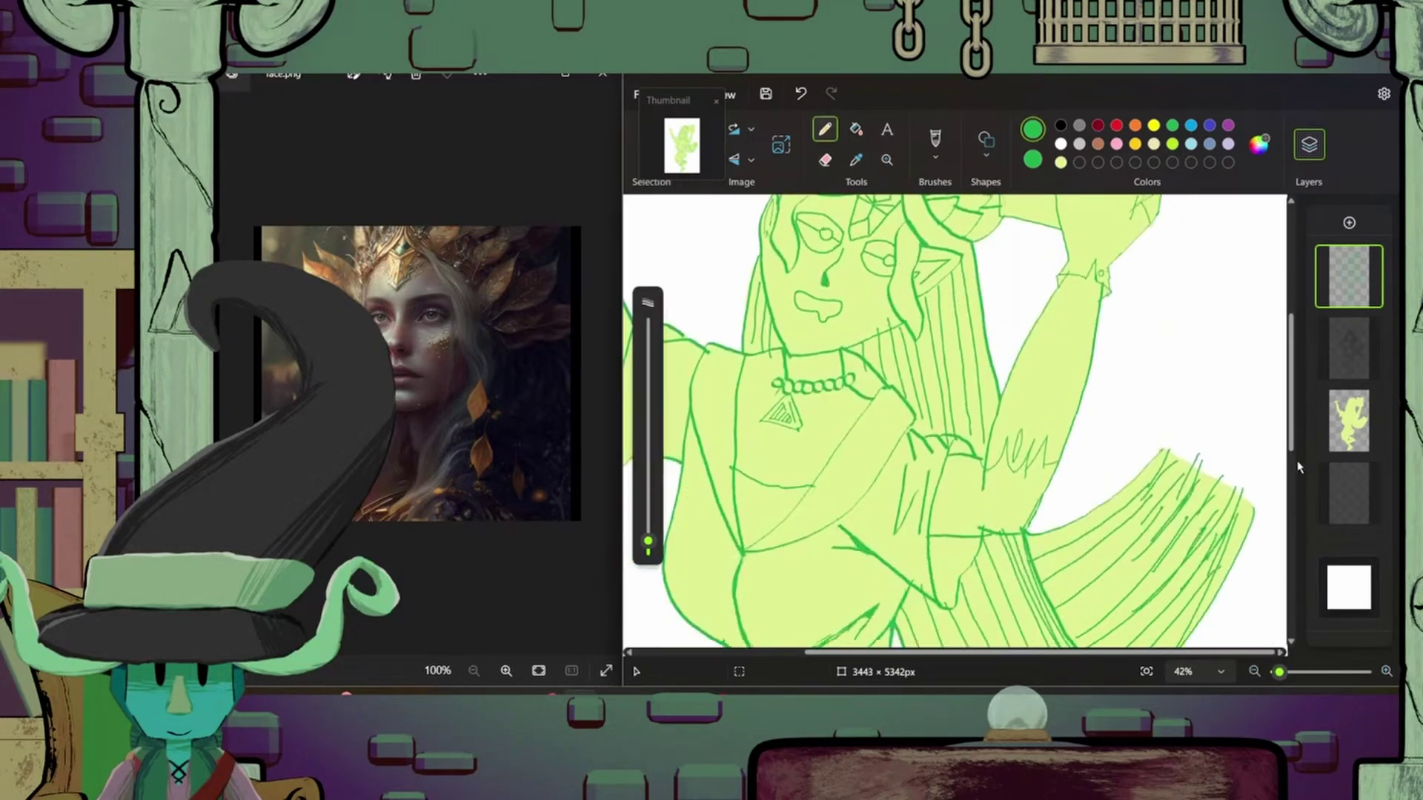
mouse_move(1070, 423)
mouse_down()
mouse_move(1012, 443)
mouse_move(1057, 401)
mouse_up()
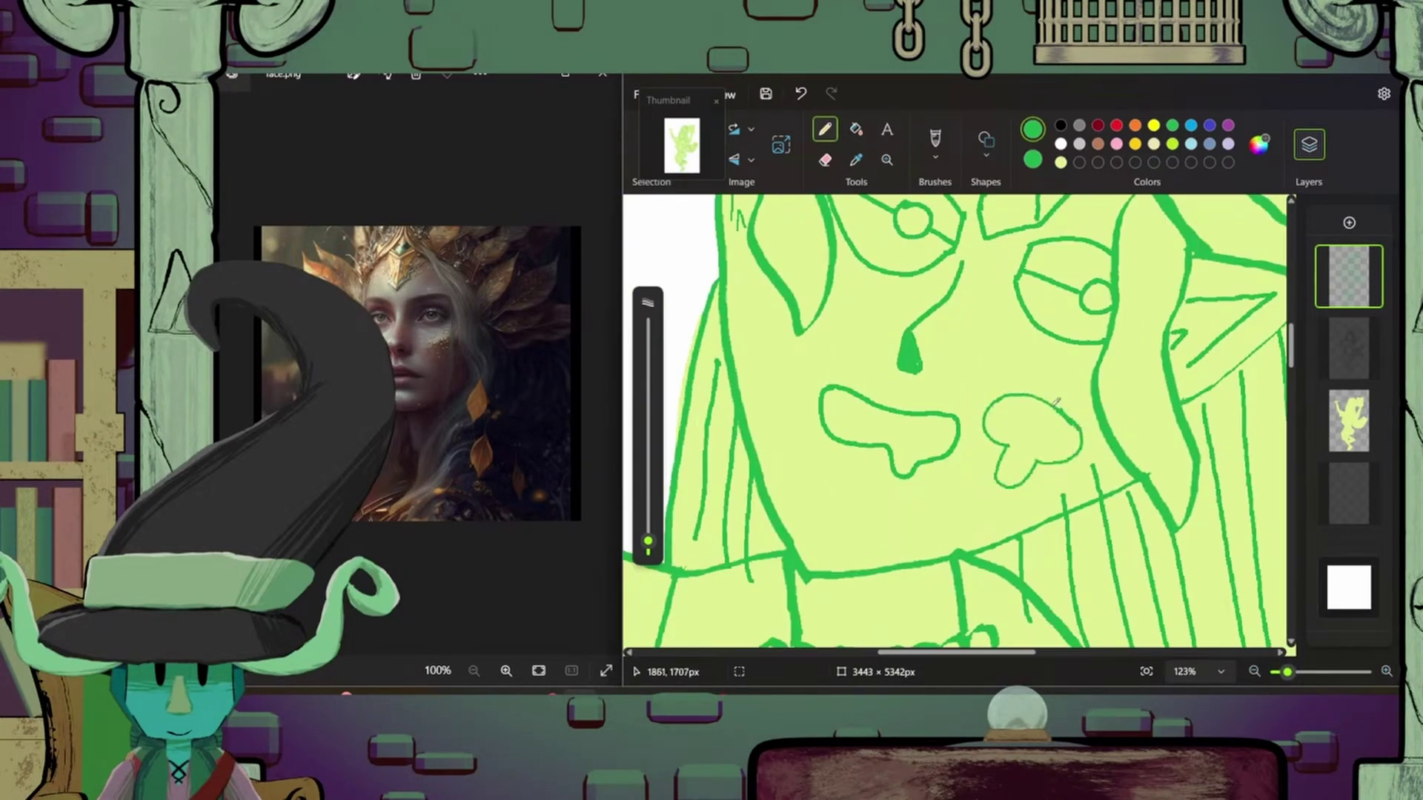
scroll(1254, 632, down, 10)
scroll(1037, 370, up, 4)
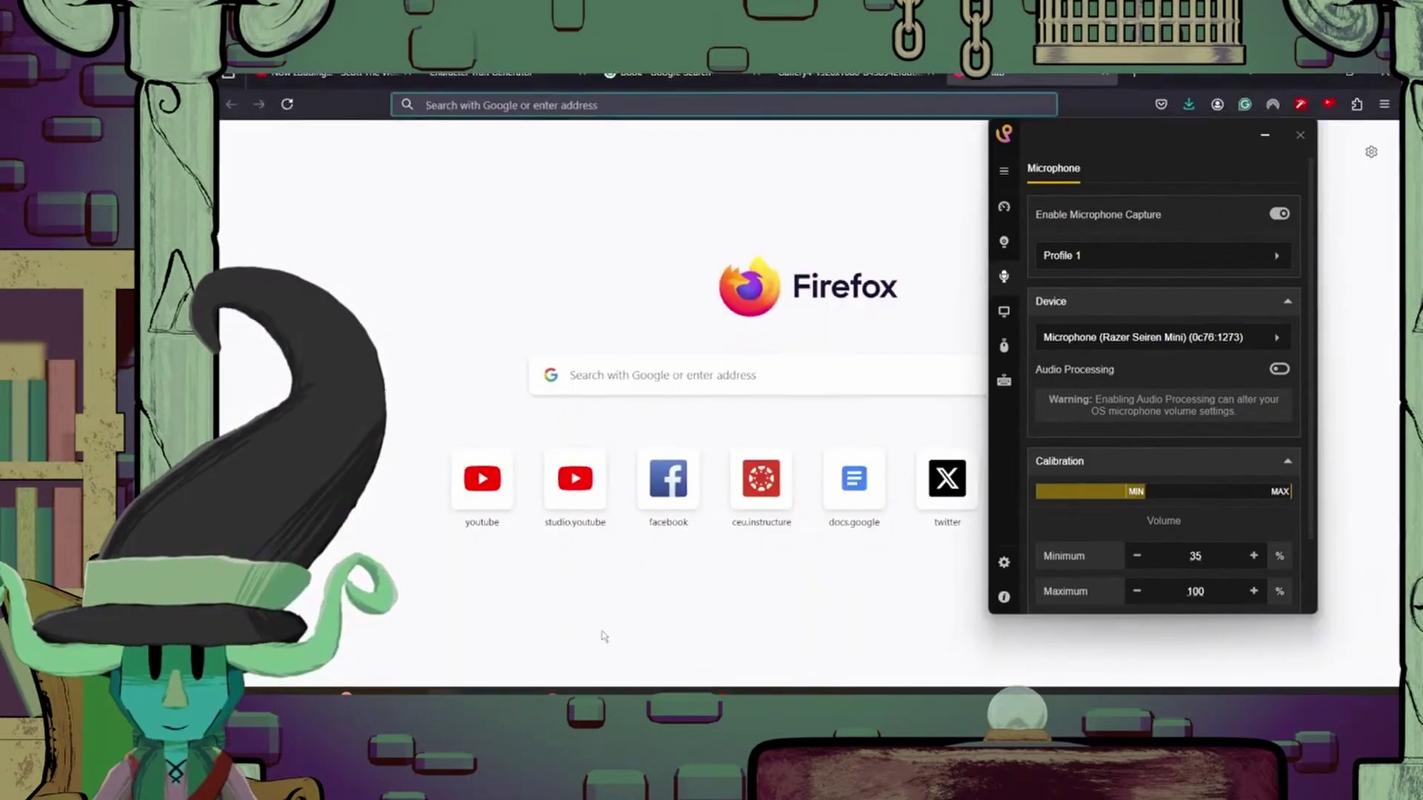
- Draw a jagged, flame-like pattern in thin green lines down the shirt's side panel
mouse_move(648, 700)
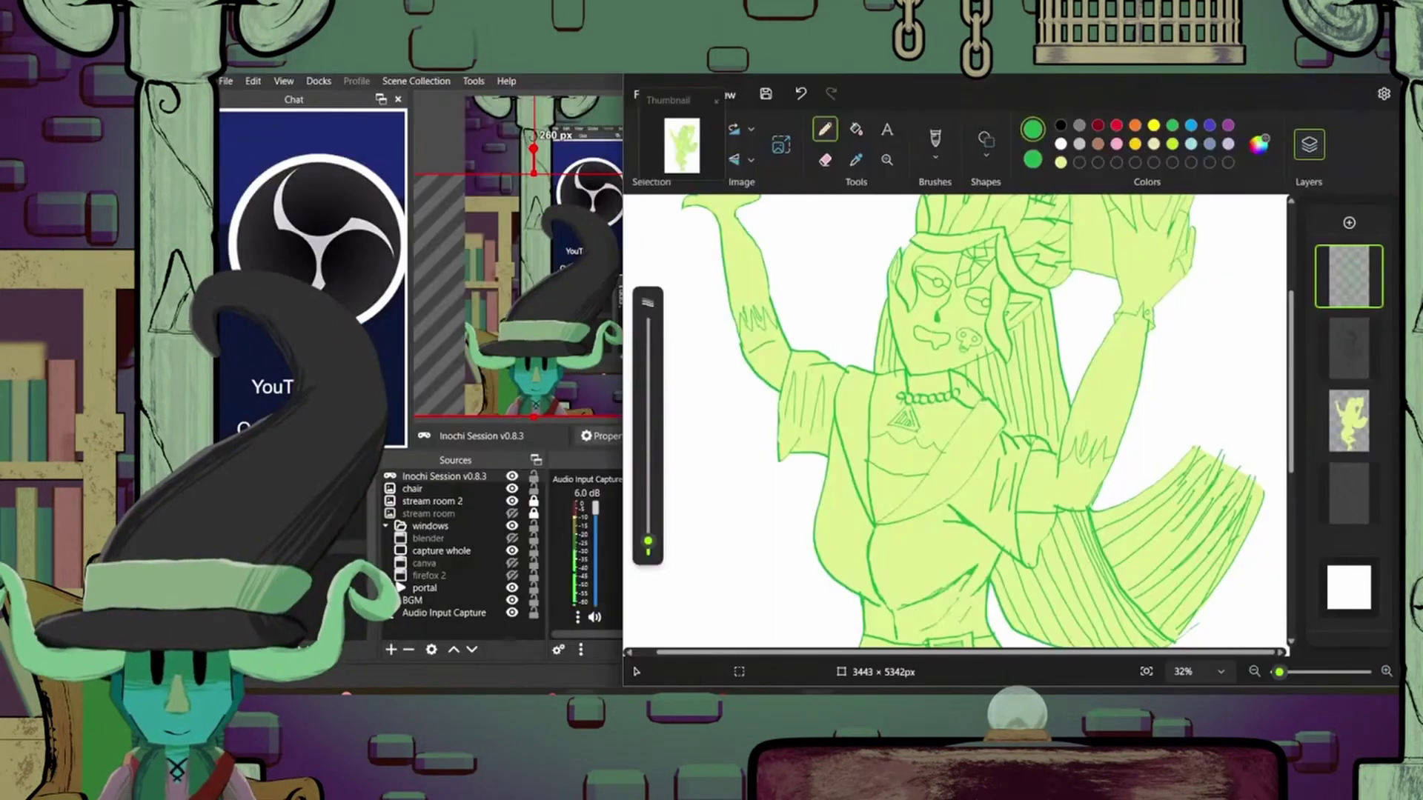
scroll(1162, 647, down, 5)
scroll(880, 315, up, 3)
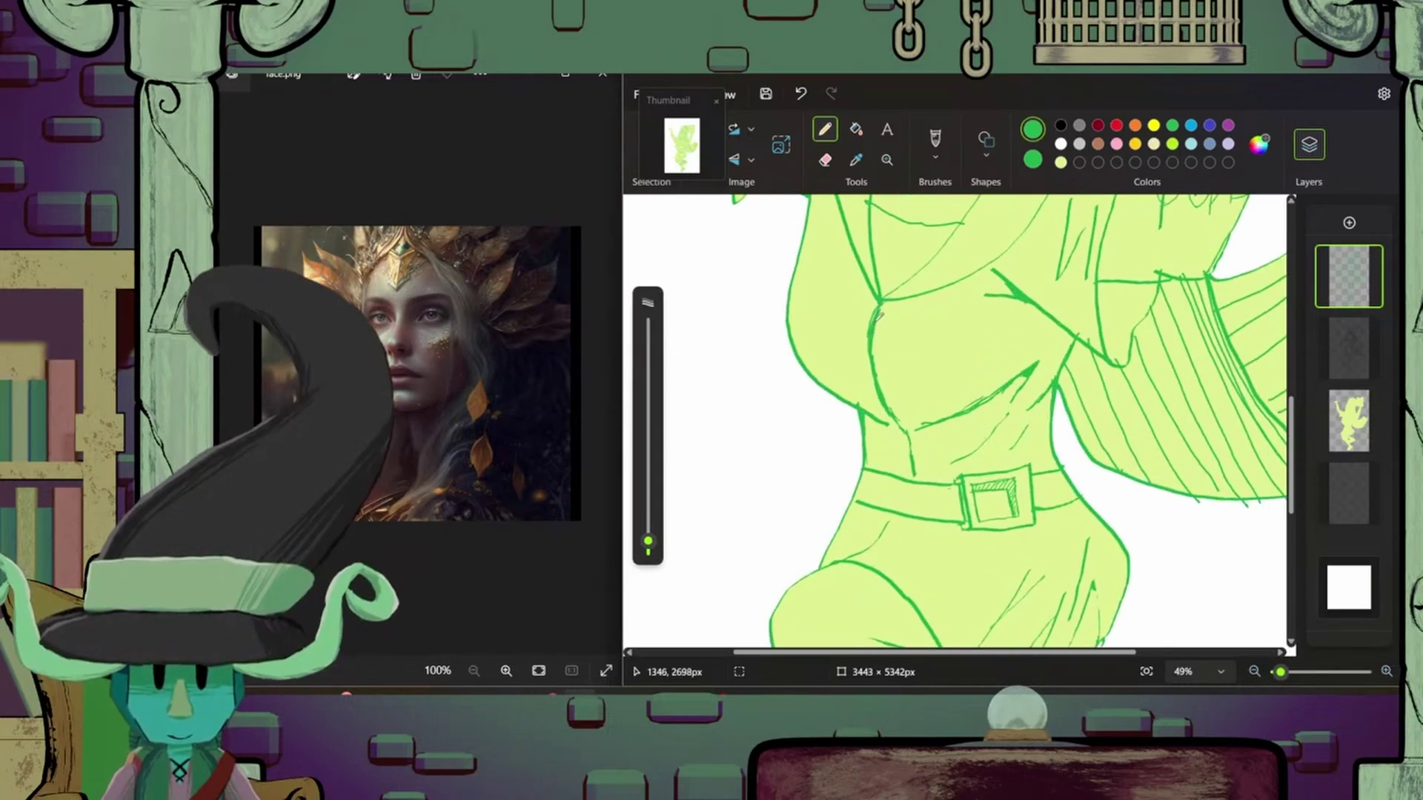
scroll(1208, 502, down, 5)
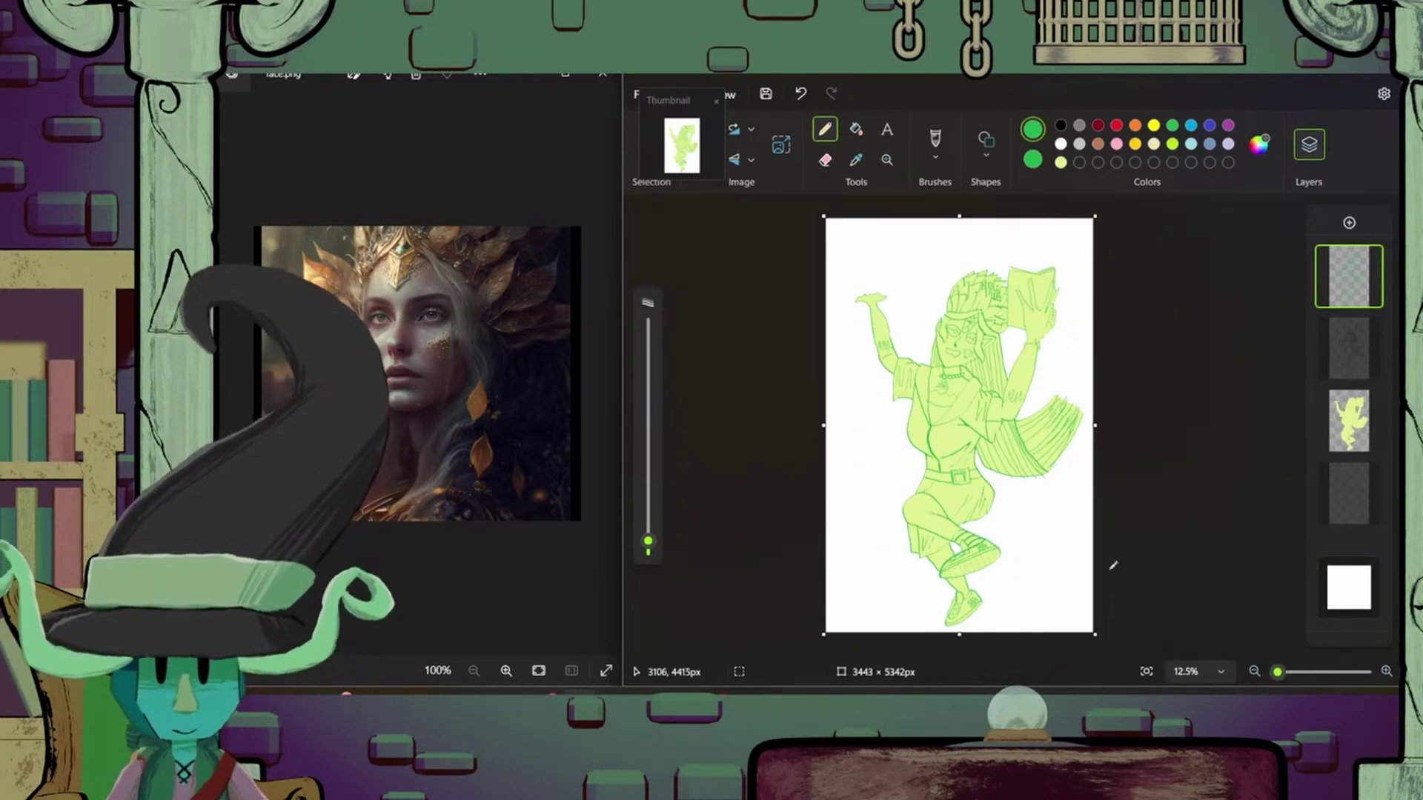
scroll(1113, 565, up, 5)
scroll(1038, 408, down, 3)
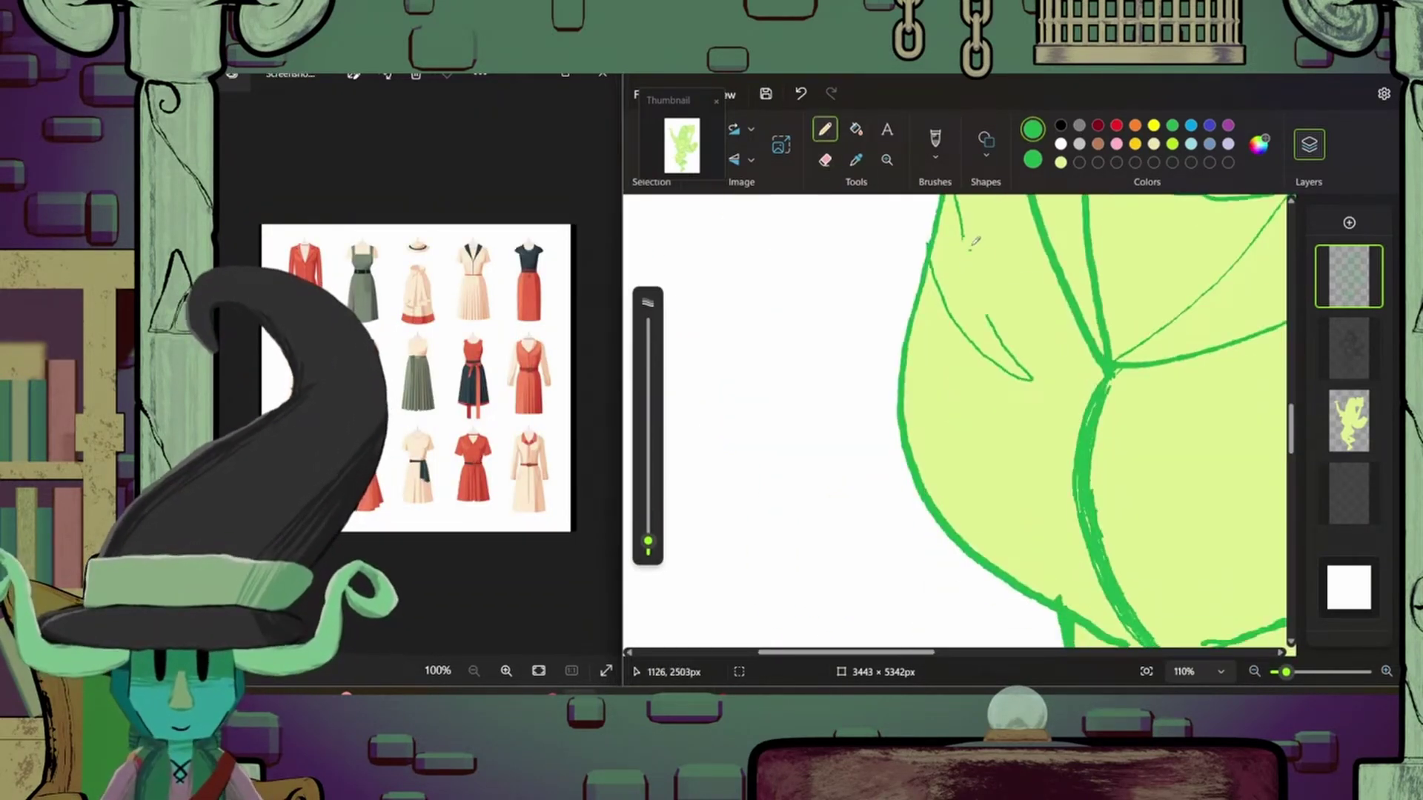
drag(965, 239, 987, 376)
drag(933, 297, 977, 454)
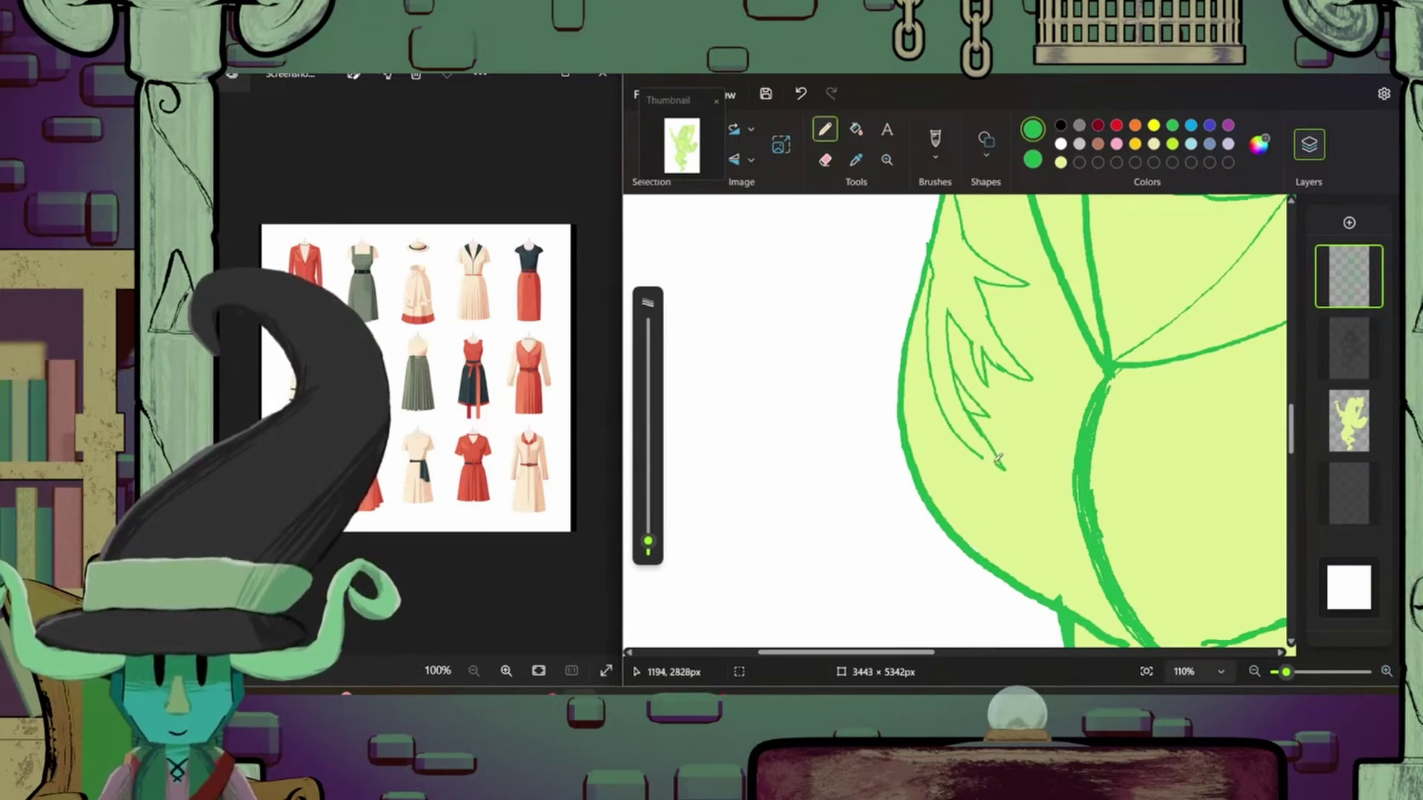
- Draw jagged tear marks on both sides of the figure's chest and clean up their ends with the eraser
mouse_move(956, 366)
mouse_down()
mouse_move(1004, 468)
mouse_move(949, 441)
mouse_up()
scroll(963, 386, down, 4)
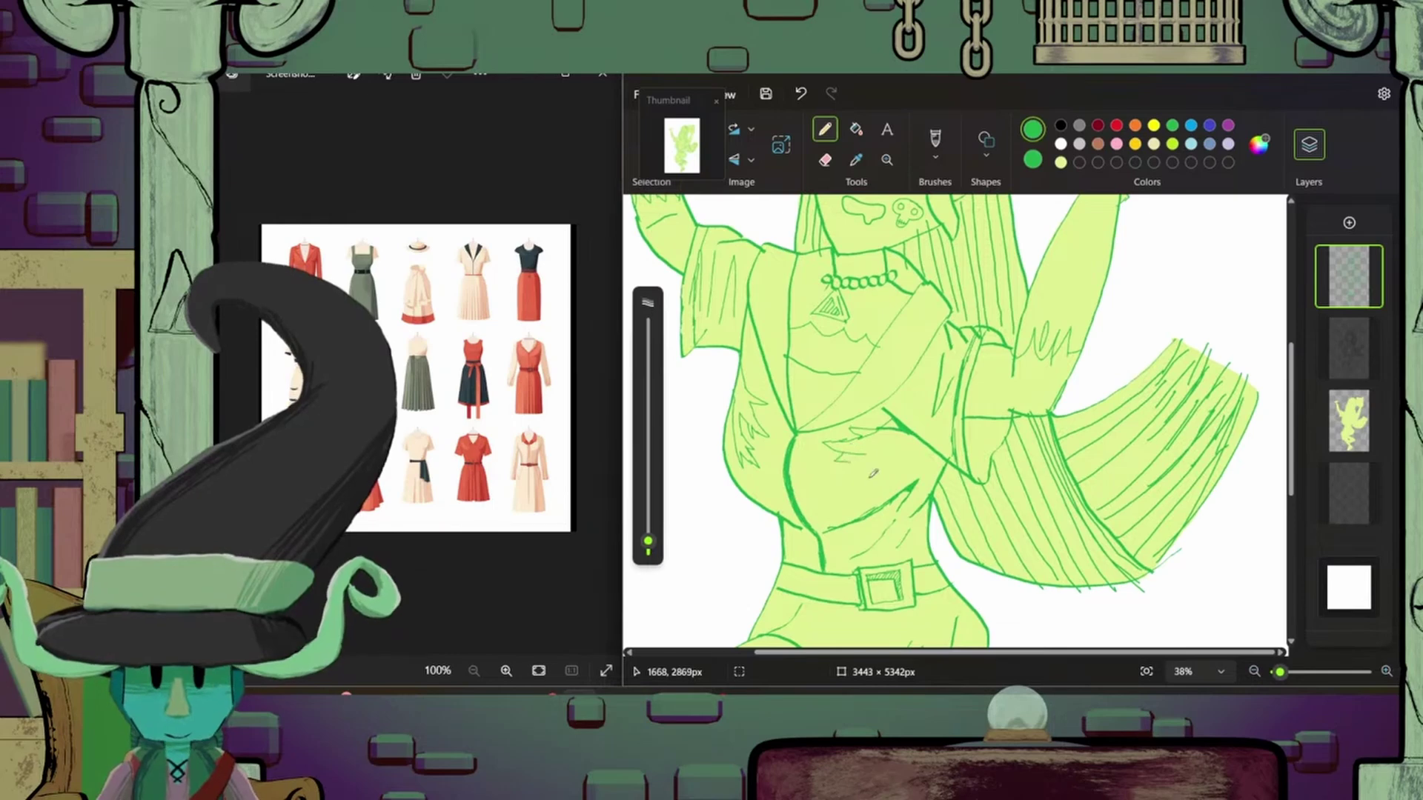
scroll(874, 471, up, 3)
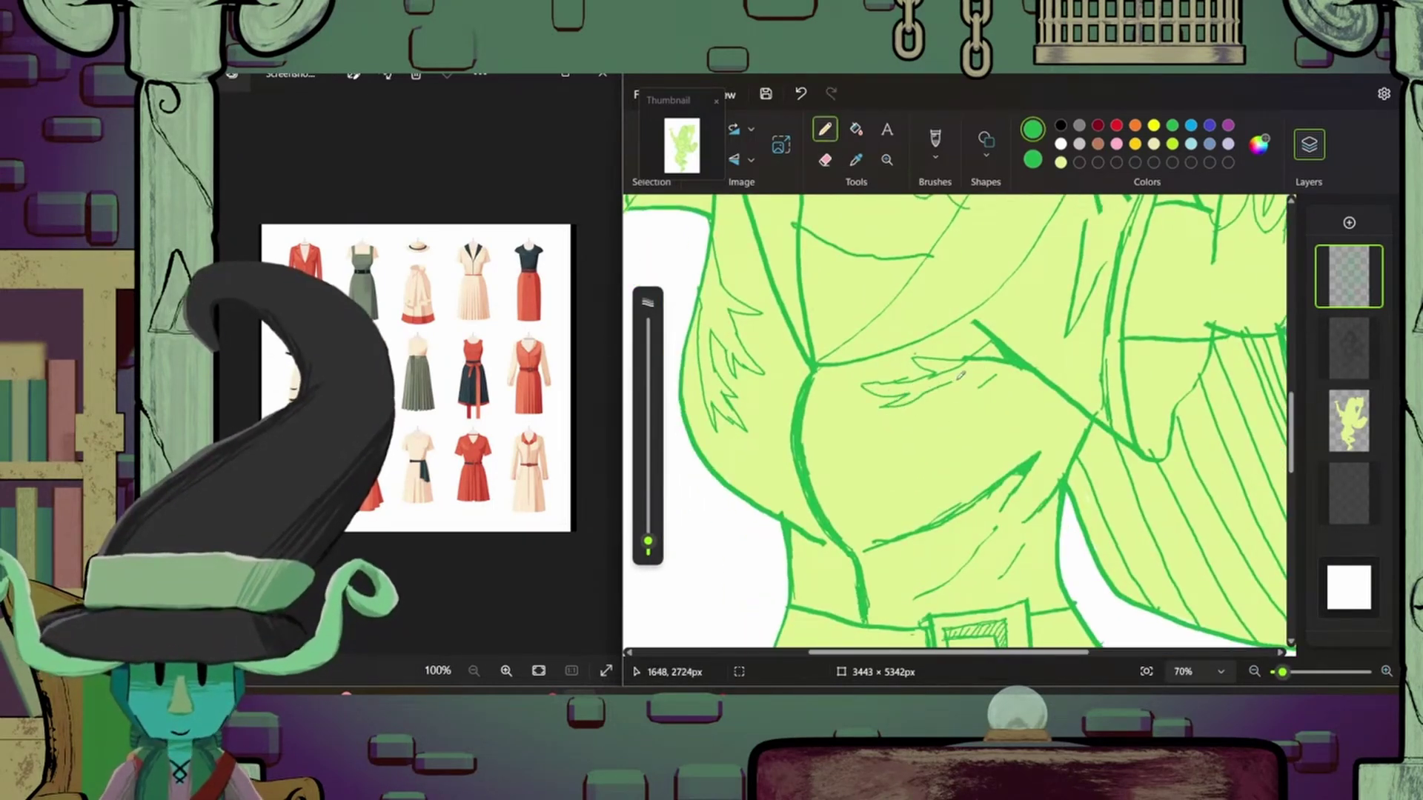
drag(992, 373, 916, 428)
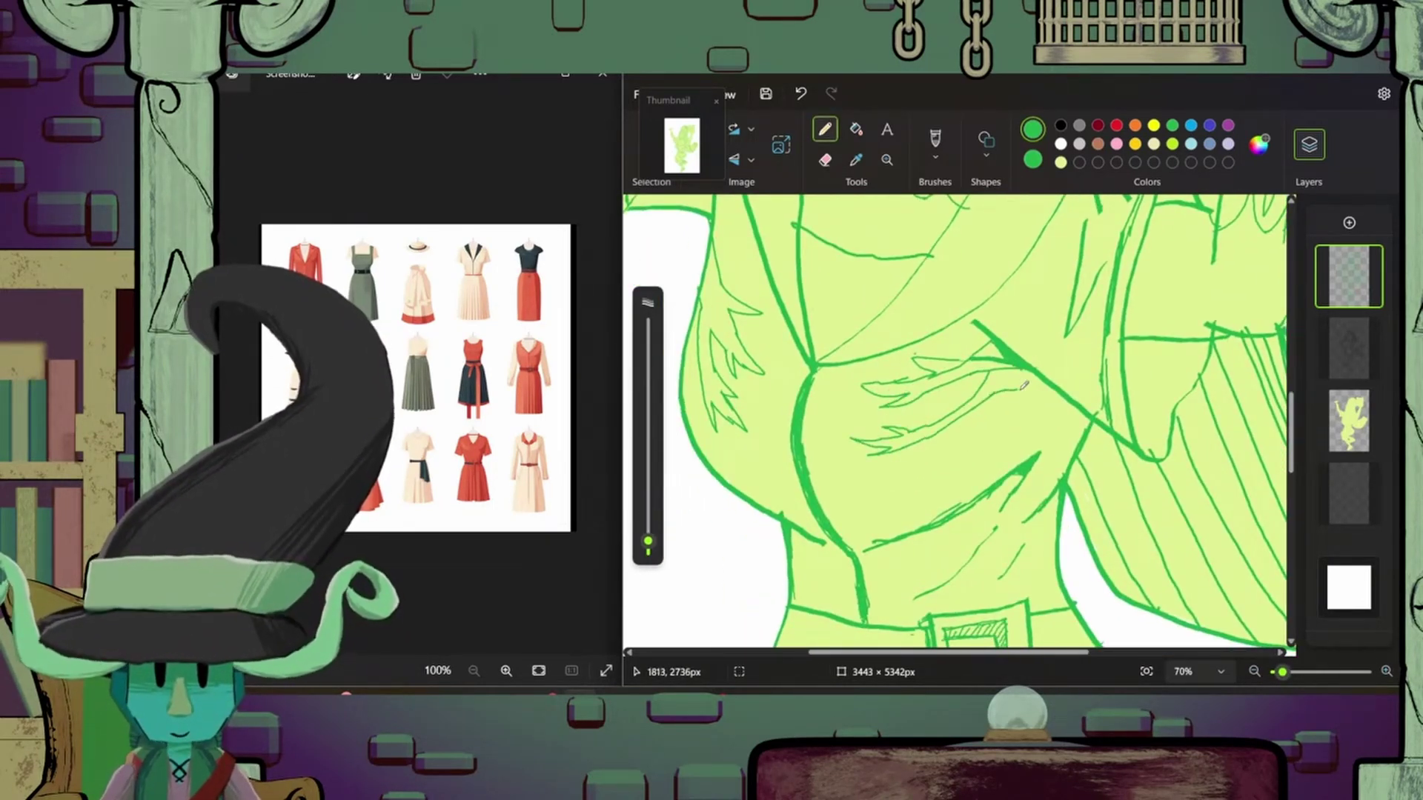
key(e)
mouse_move(1024, 385)
mouse_down()
mouse_move(979, 359)
mouse_move(1037, 348)
mouse_up()
scroll(1215, 620, down, 5)
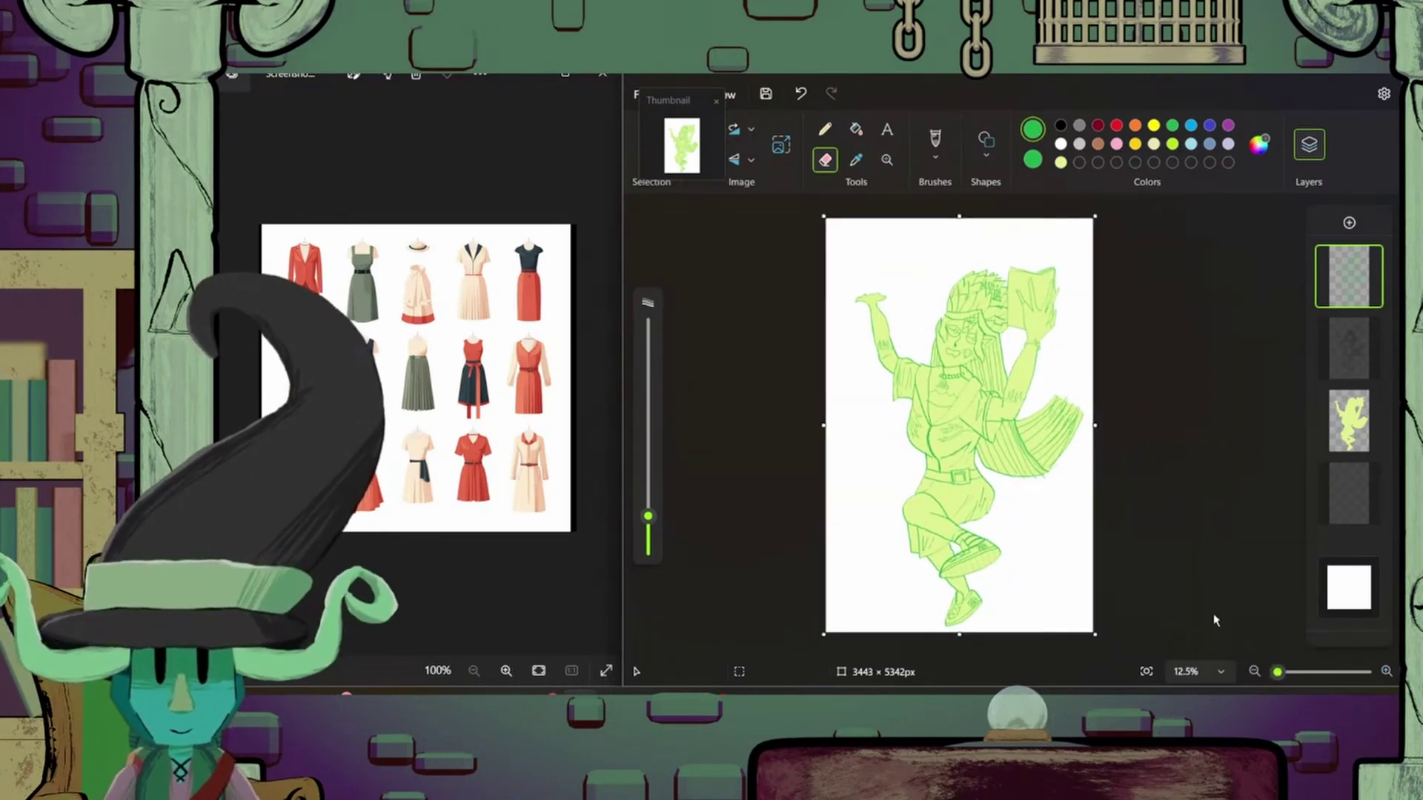
- Add a new layer and draw a narrow pointed sheath hanging from the belt beside the buckle
key(ctrl+shift+n)
key(p)
scroll(971, 428, up, 3)
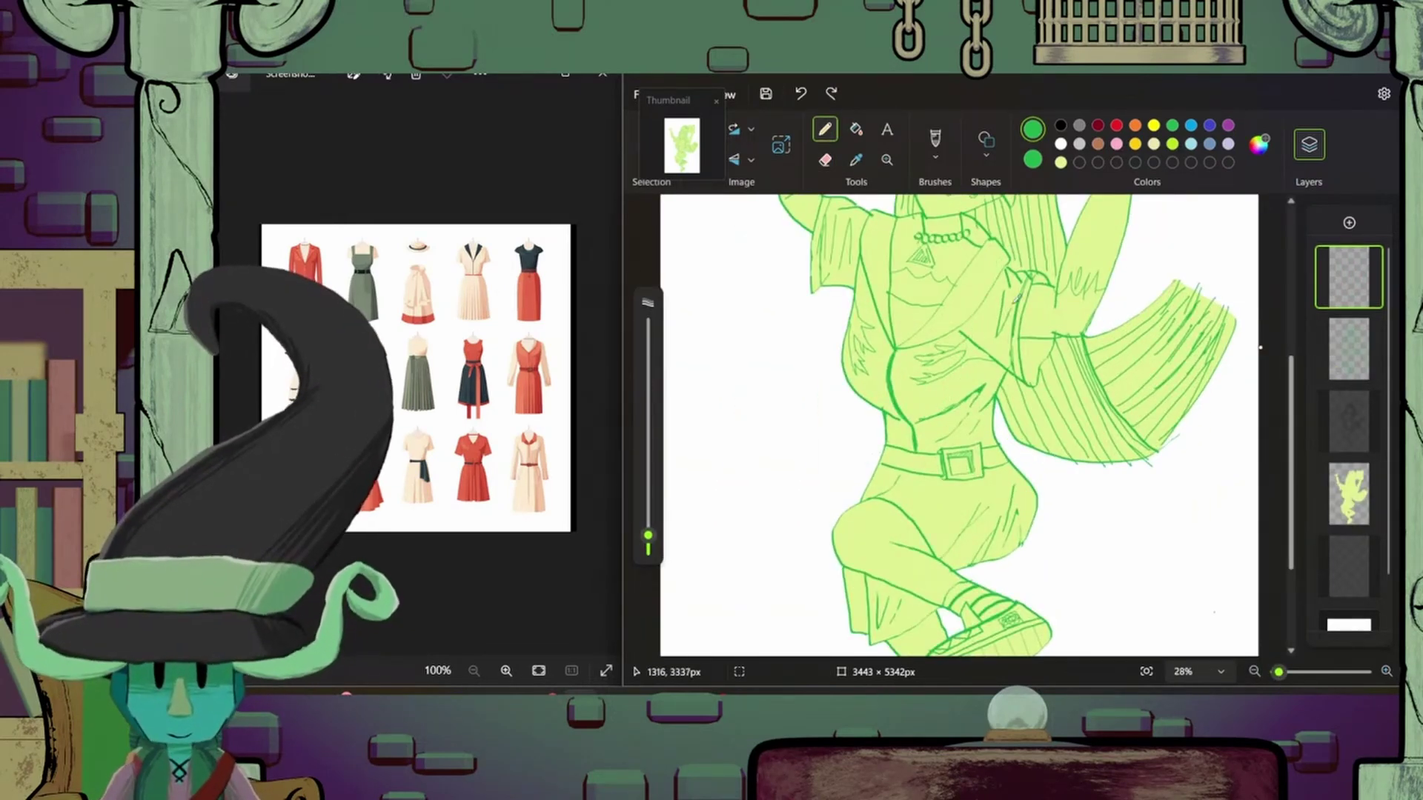
scroll(1010, 436, up, 3)
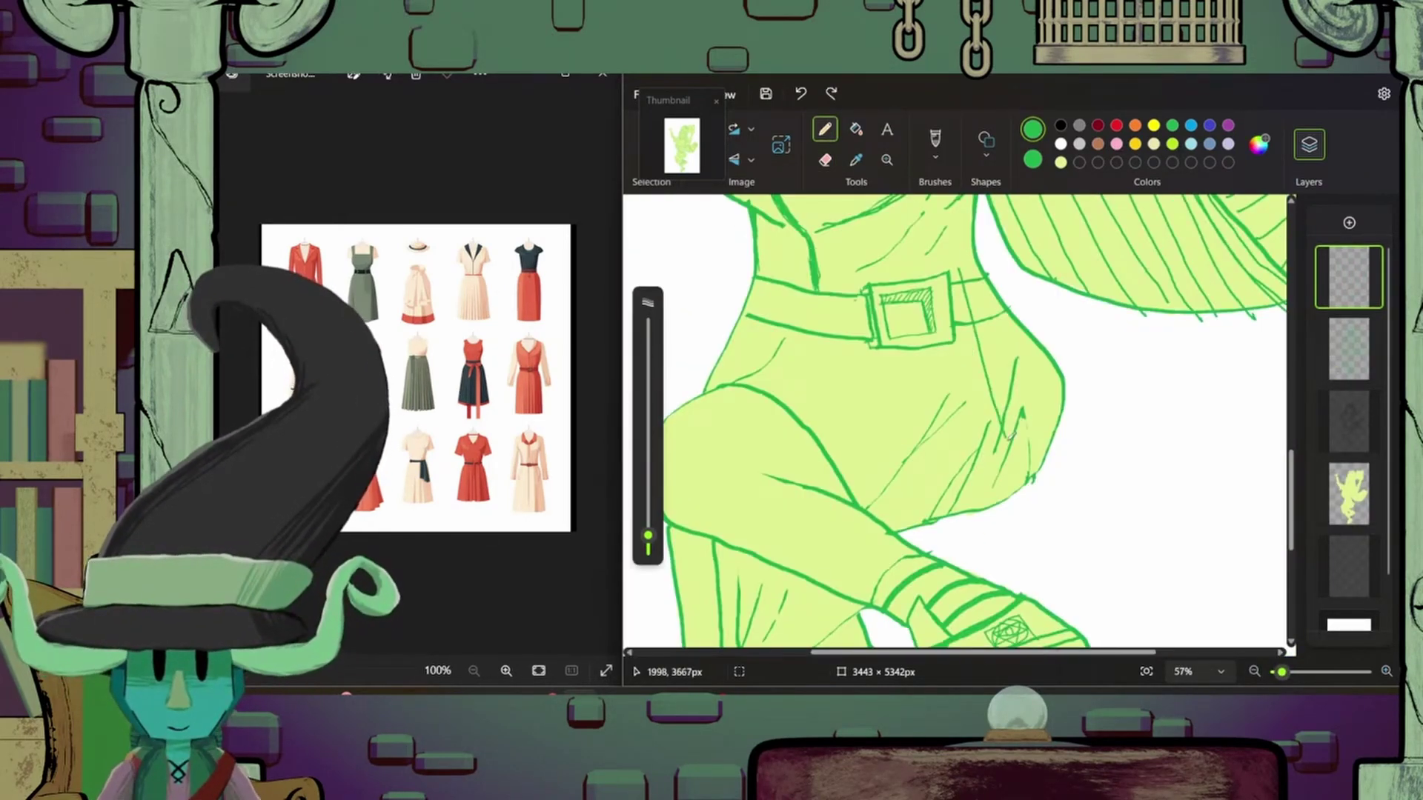
drag(964, 269, 999, 419)
key(ctrl+z)
scroll(1089, 415, up, 2)
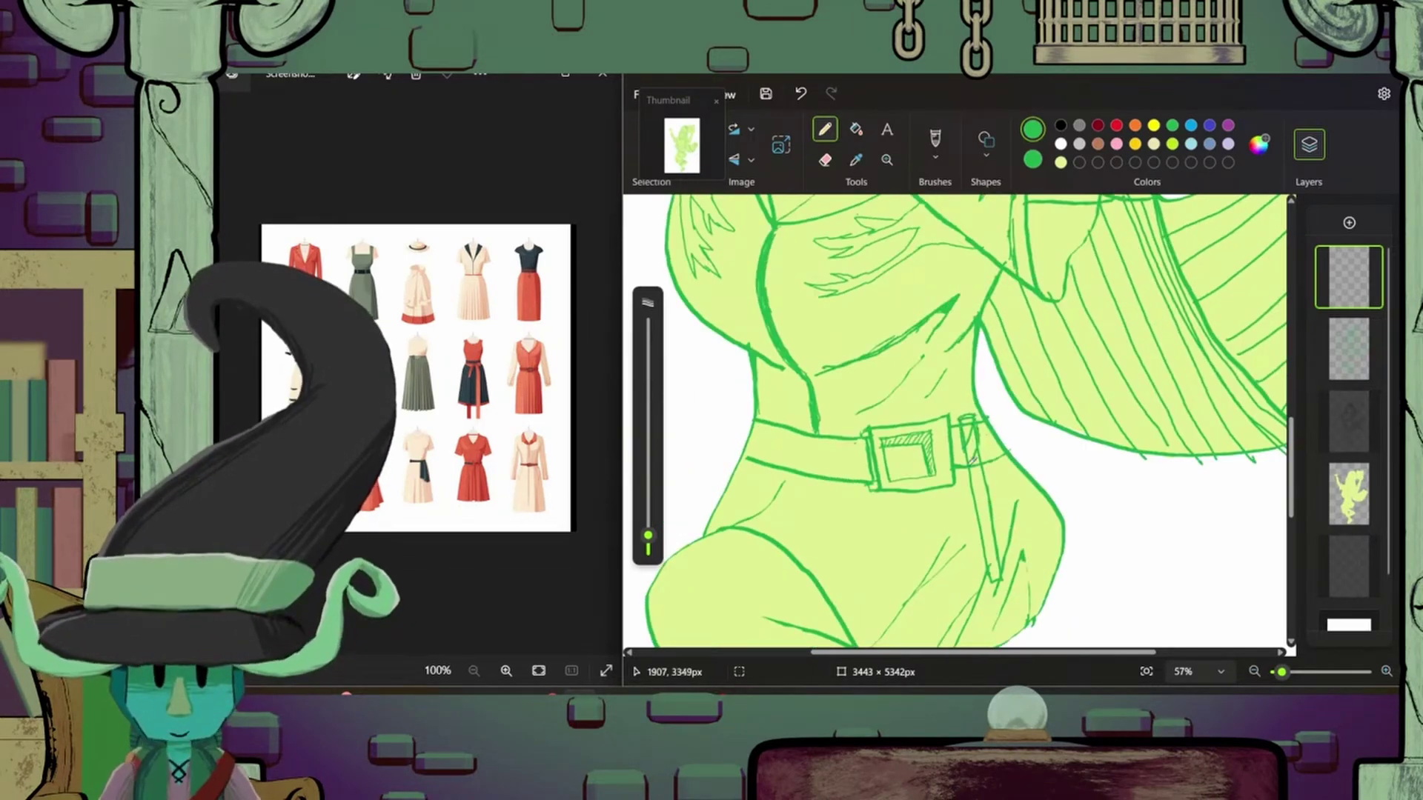
- Detail the hanging sheath with spiral bands and a strap over the belt, erasing stray lines around it
key(e)
drag(996, 552, 970, 498)
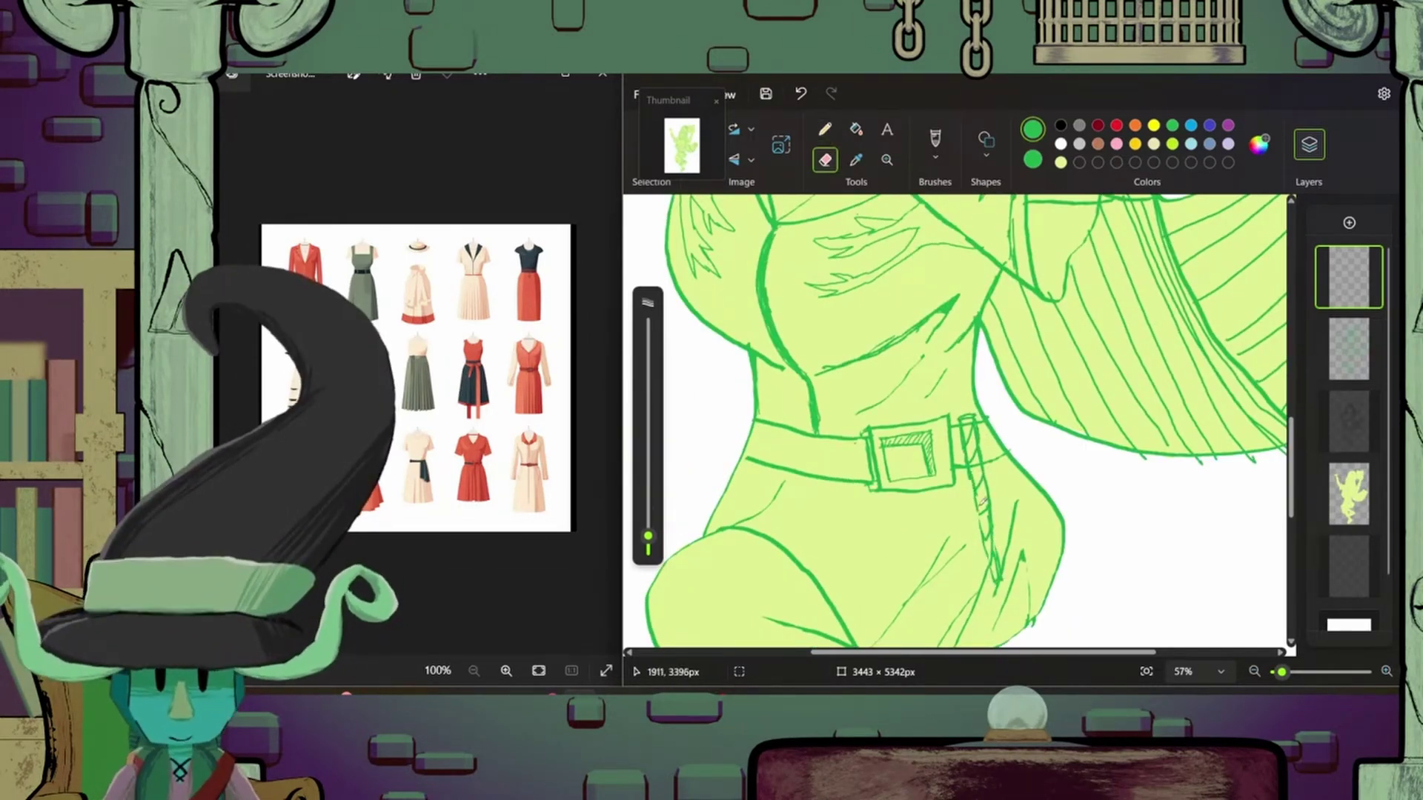
key(p)
click(825, 159)
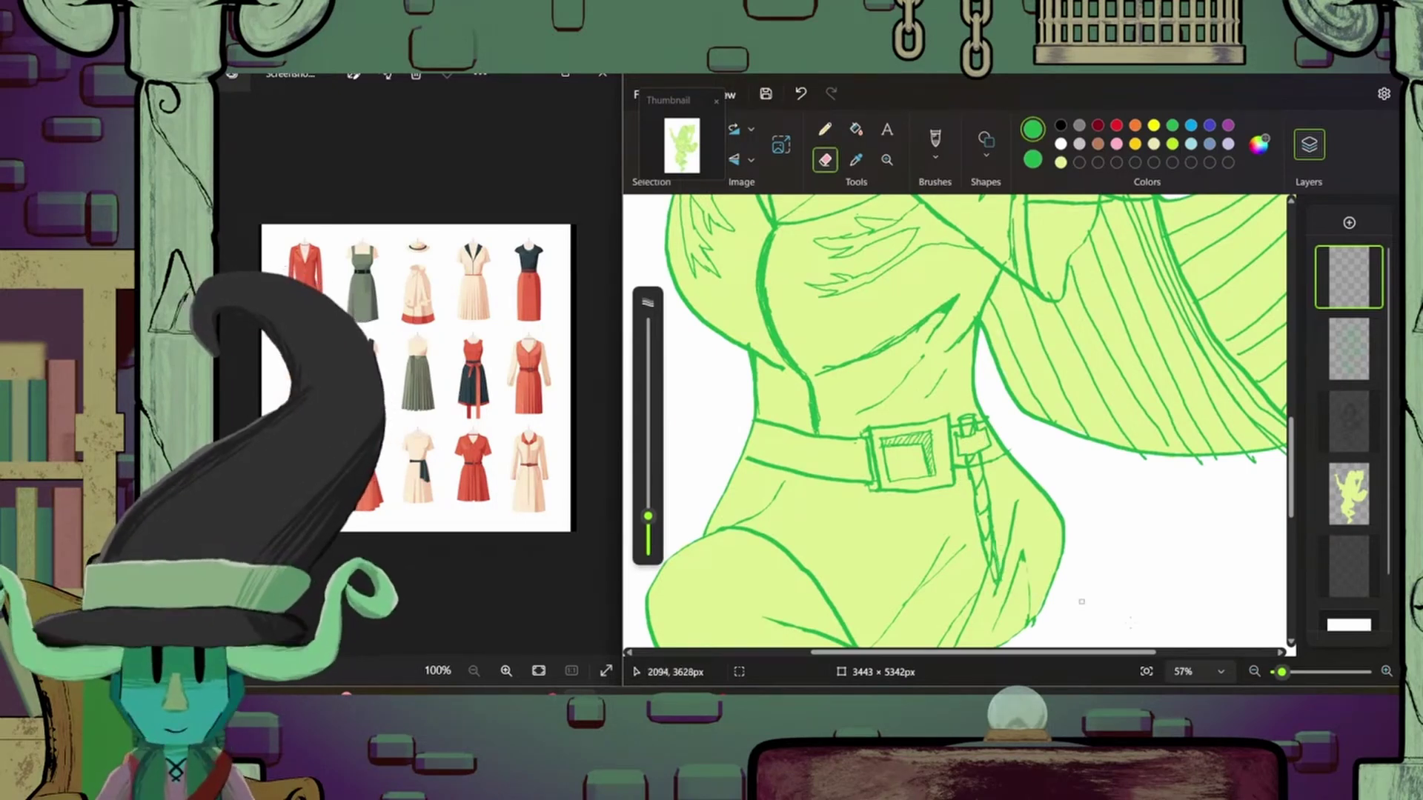
key(p)
key(ctrl+0)
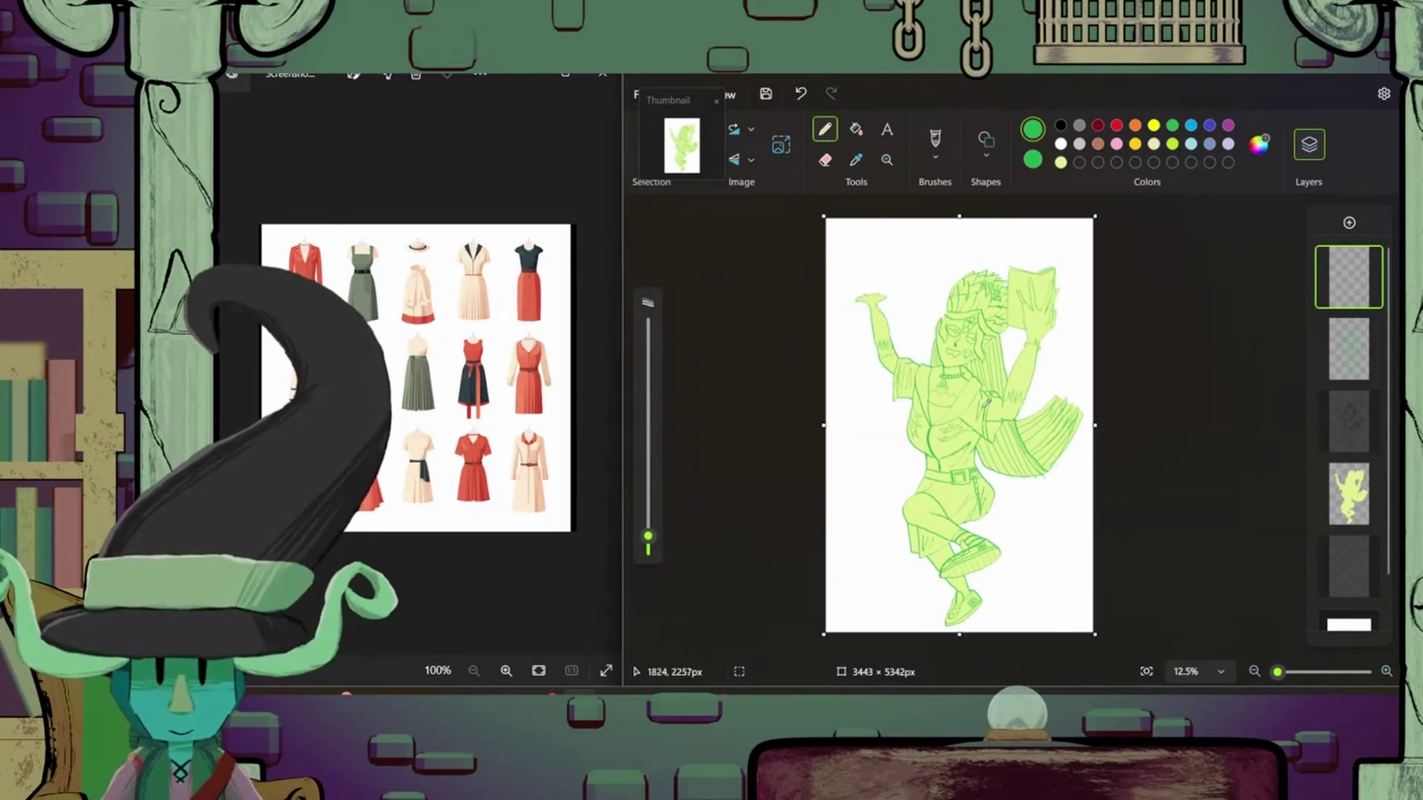
- Draw a bottle lying across the palm of the figure's raised empty hand
scroll(838, 300, up, 4)
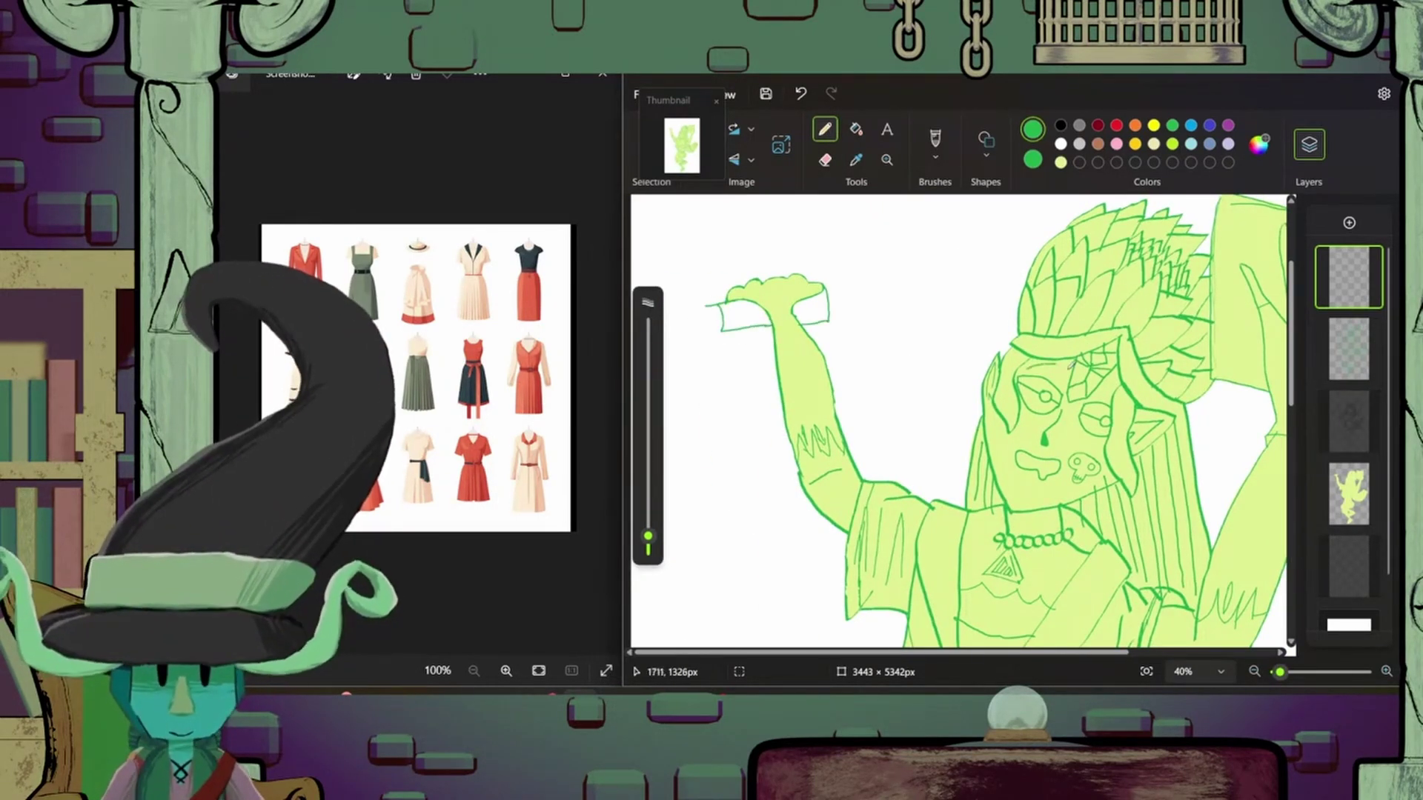
key(e)
key(ctrl+0)
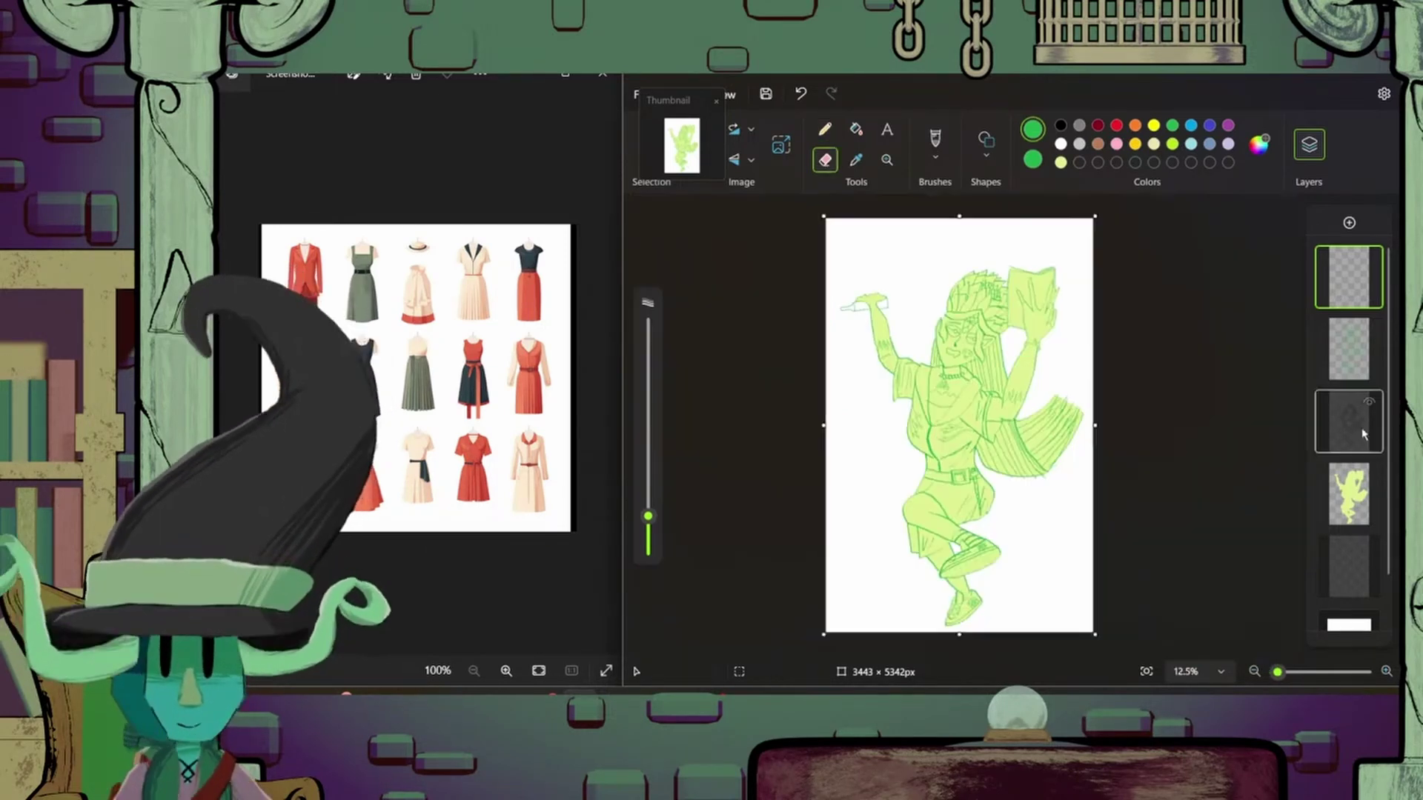
- Toggle the visibility of the yellow flat-colour layer and the upper line layer to check the drawing
click(1370, 476)
click(1369, 476)
click(1369, 476)
click(1370, 476)
click(1371, 331)
click(1371, 331)
- Draw long curved lines of liquid pouring from the bottle's mouth and sweeping around the figure
scroll(1327, 489, up, 3)
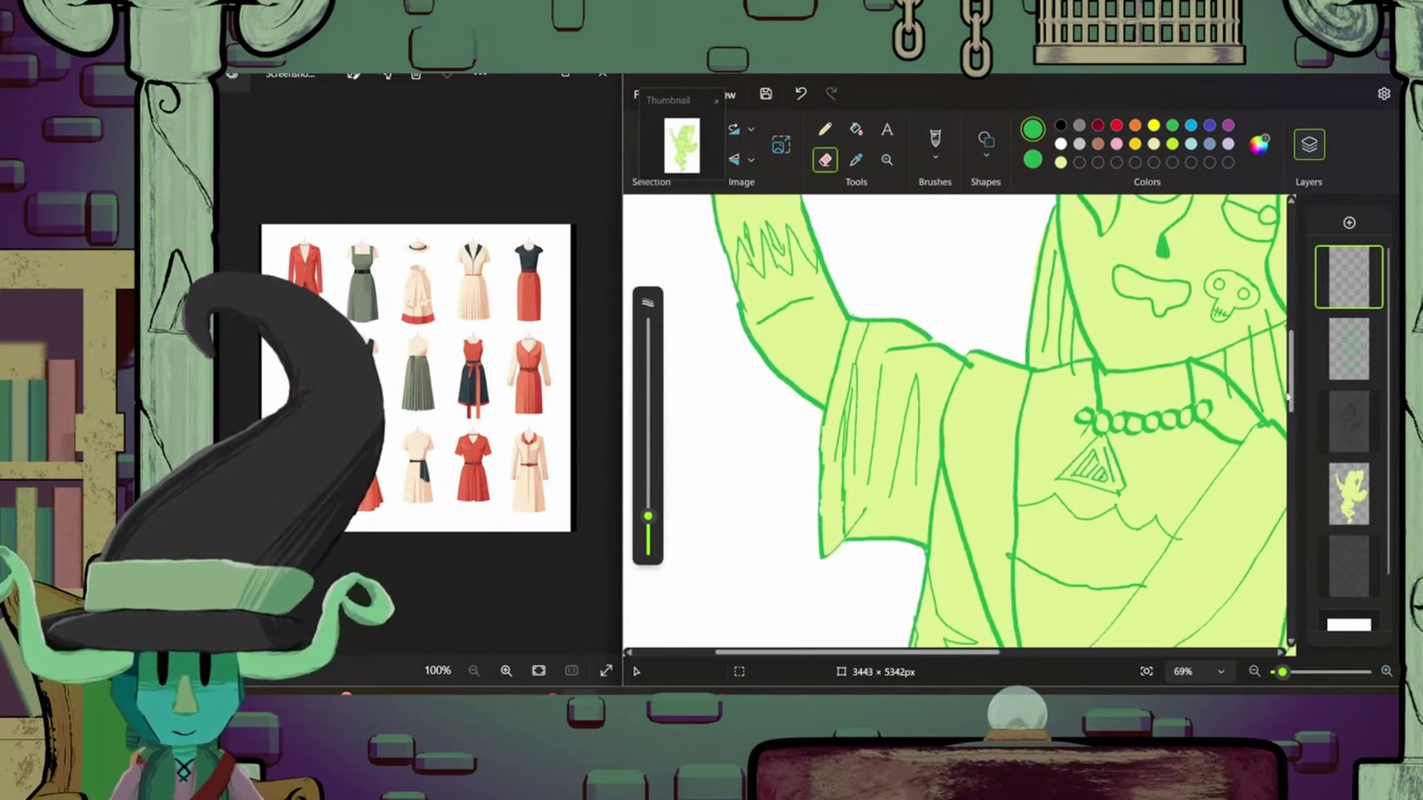
key(p)
key(ctrl+0)
scroll(750, 257, up, 5)
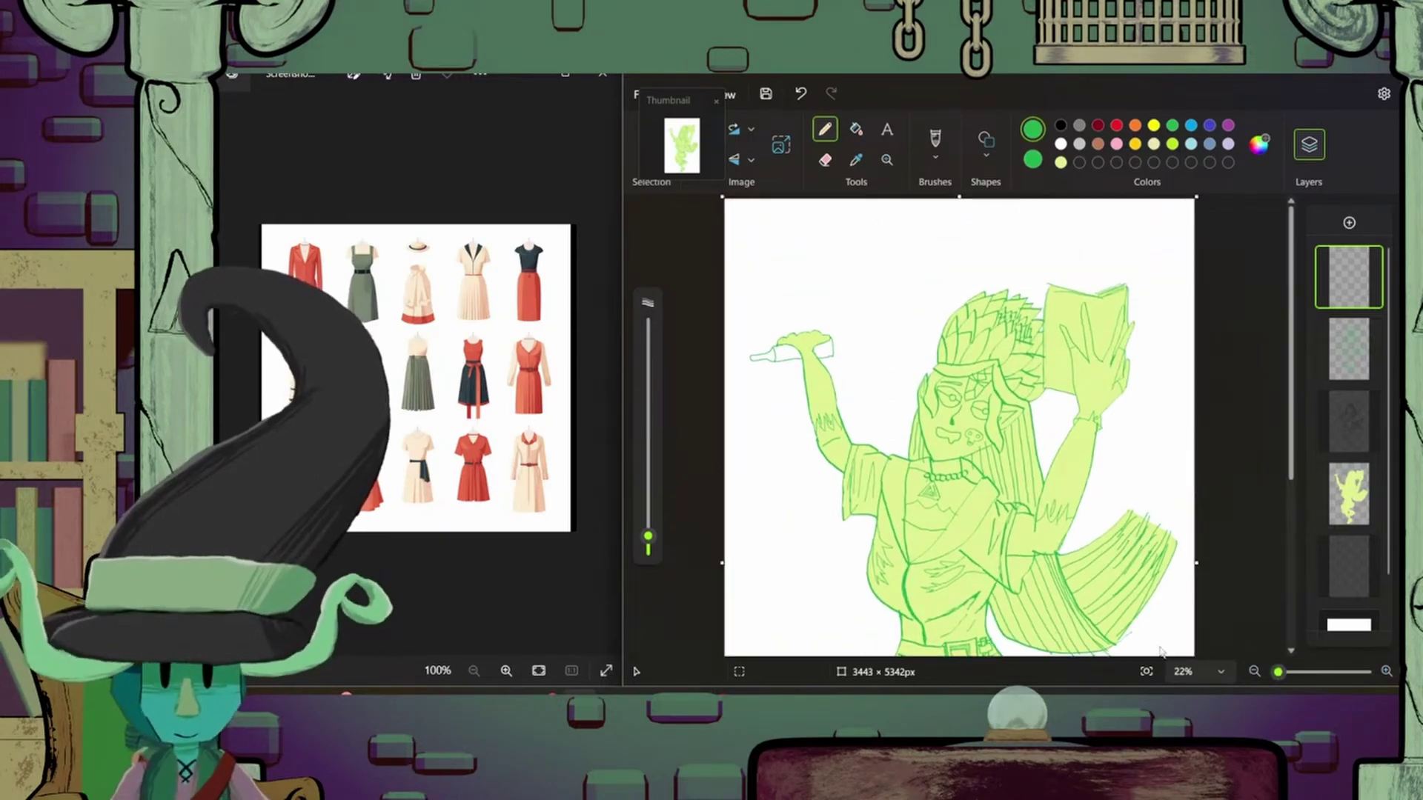
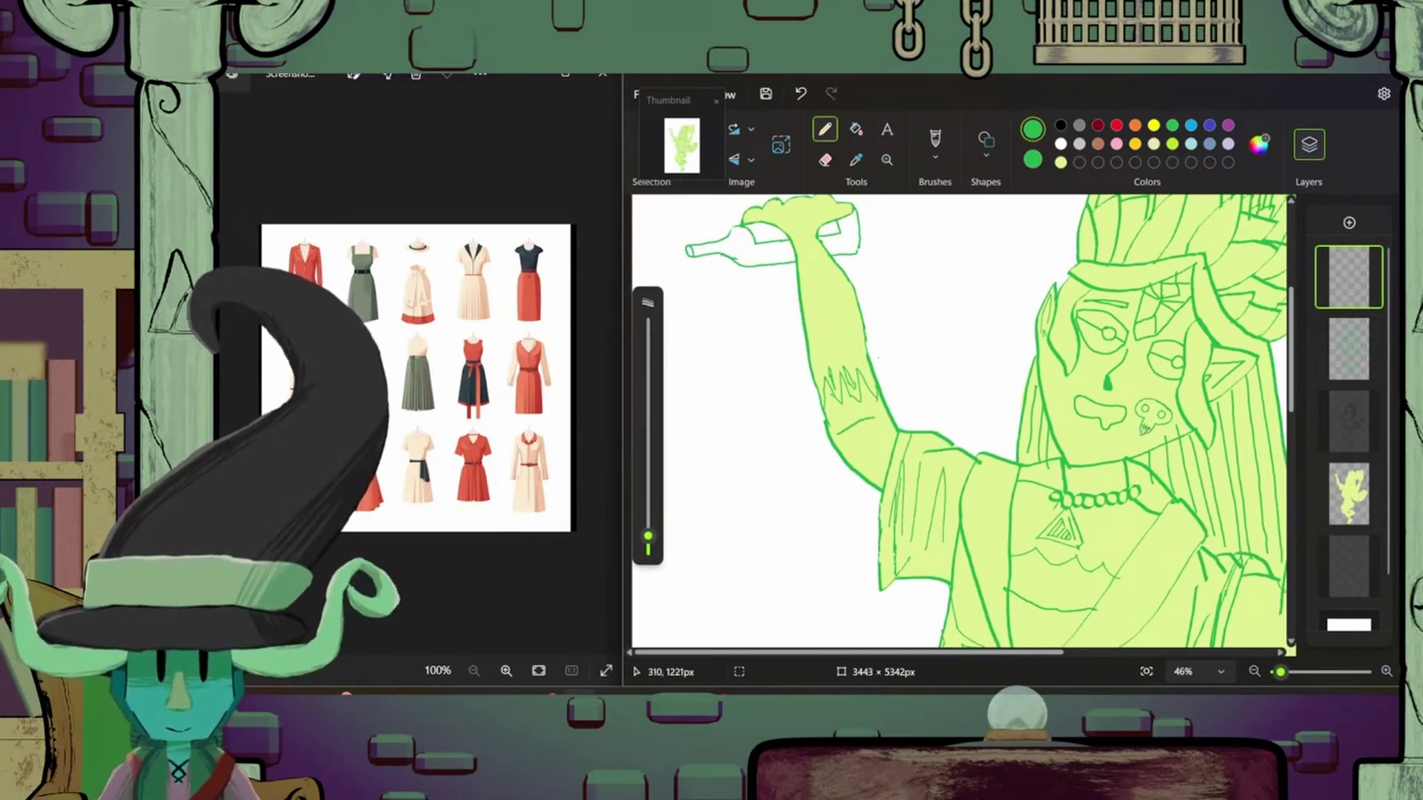
scroll(879, 358, down, 5)
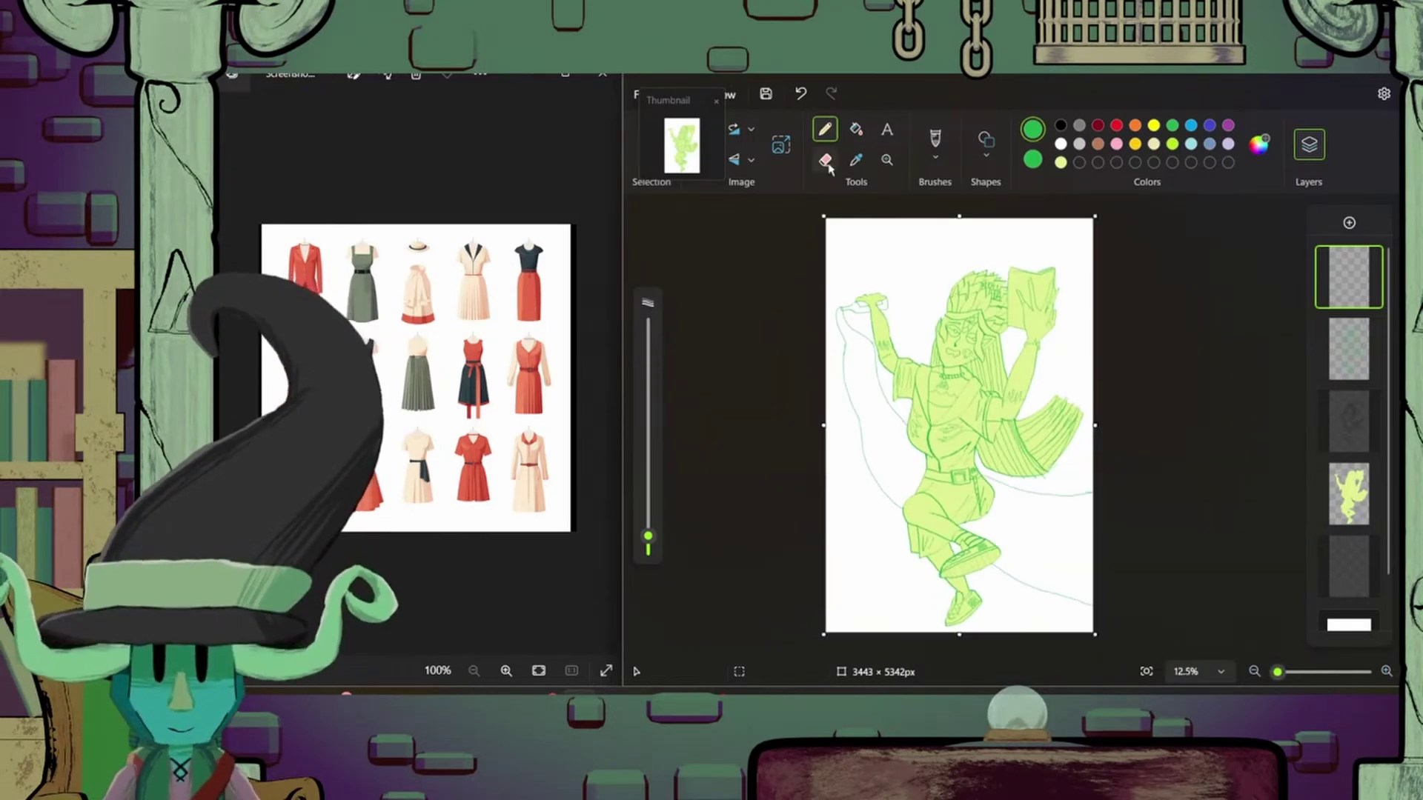
- Colour the bottle in the raised hand light yellow-green on the flat-colour layer
click(1349, 493)
scroll(1301, 404, up, 6)
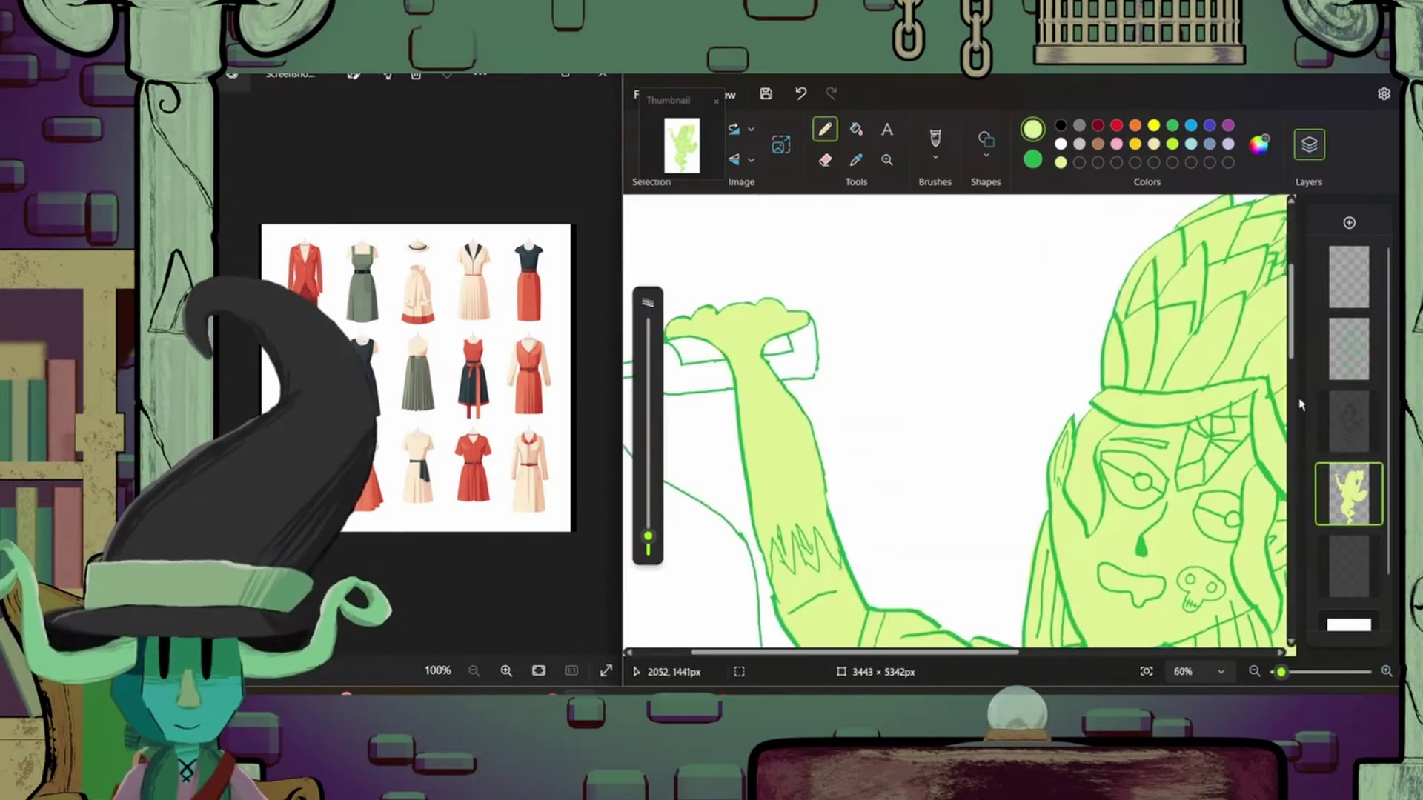
scroll(1300, 404, left, 3)
drag(899, 371, 908, 345)
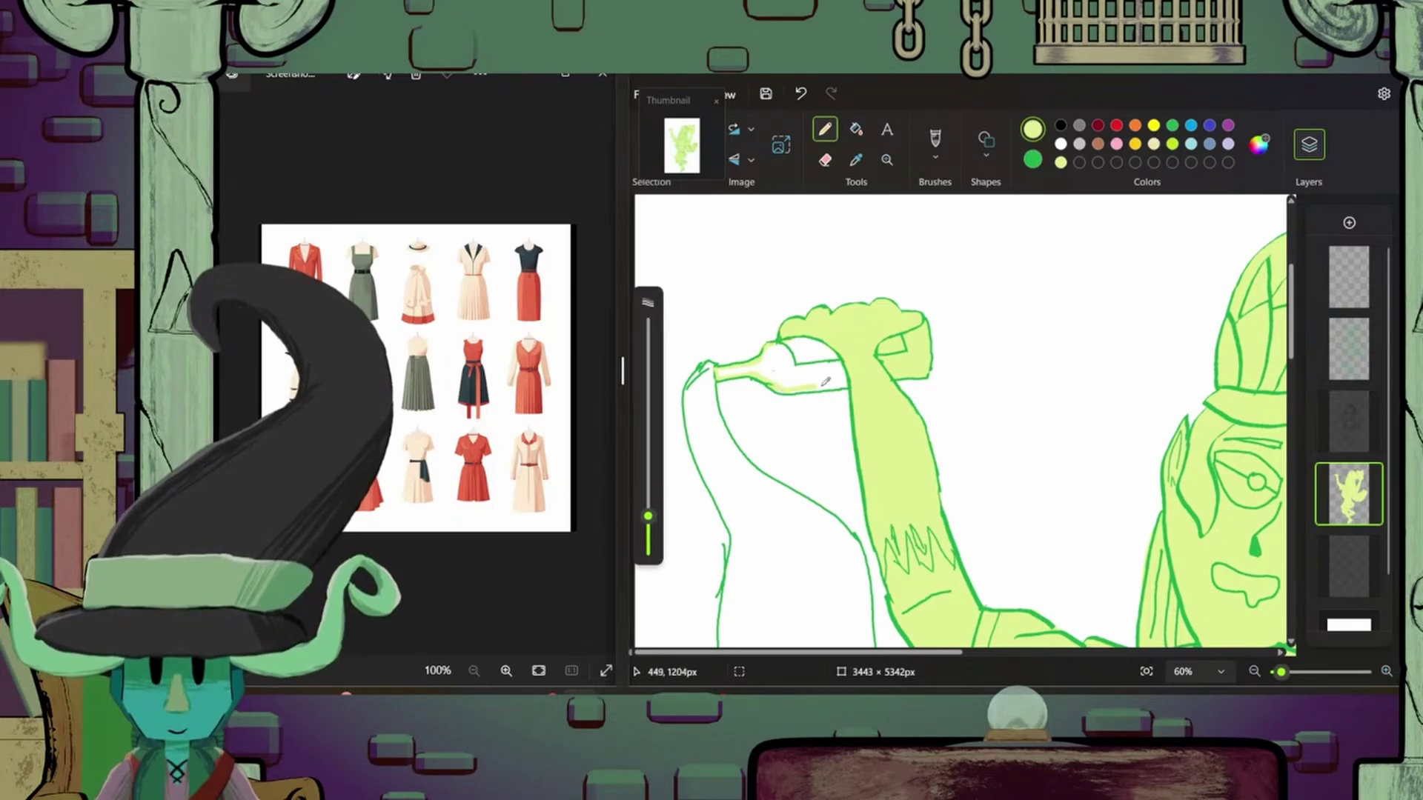
- Paint both eyes on the flat-colour layer, with green upper lids and pale mint lower halves
scroll(824, 382, right, 6)
scroll(825, 382, down, 3)
click(1258, 144)
click(899, 581)
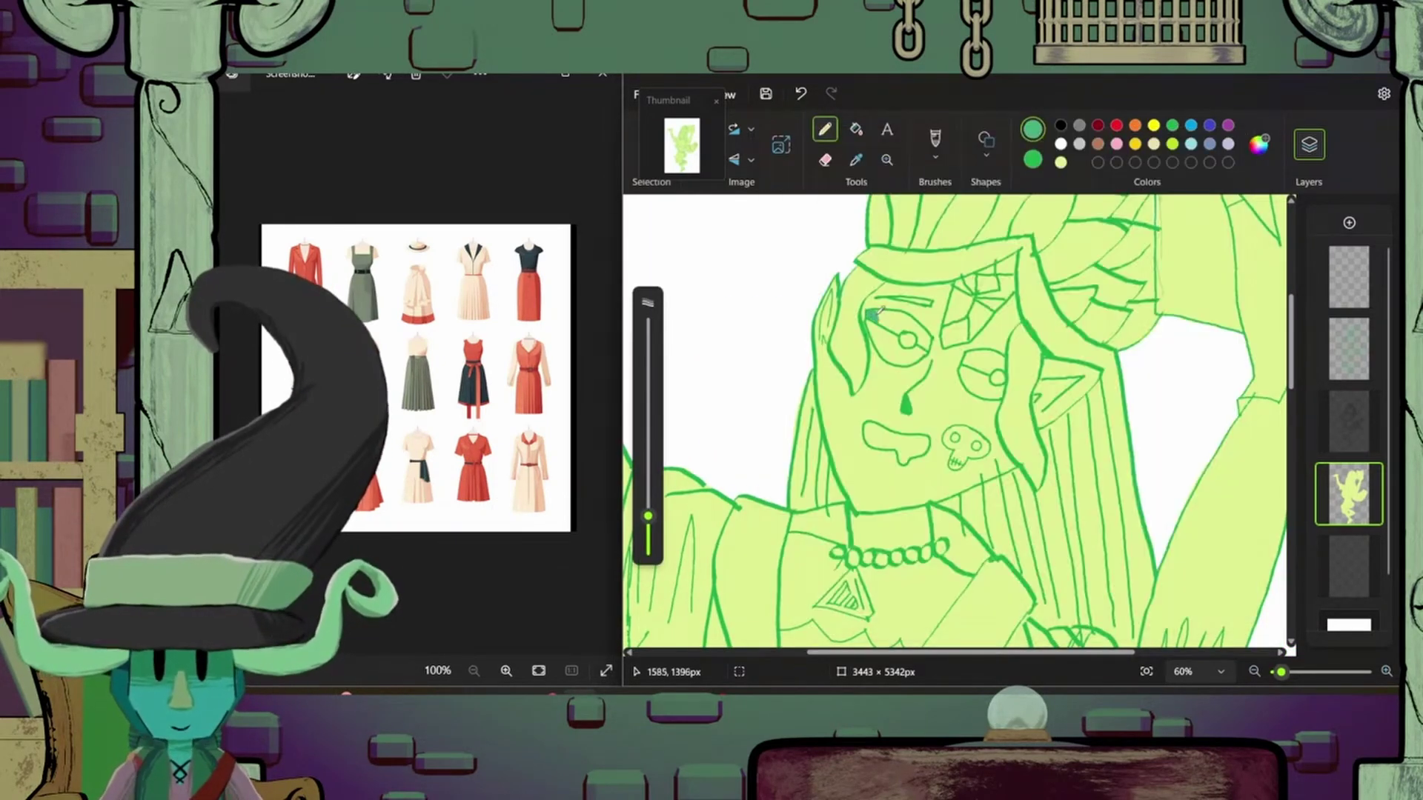
click(1259, 144)
click(867, 333)
click(899, 582)
drag(888, 358, 875, 314)
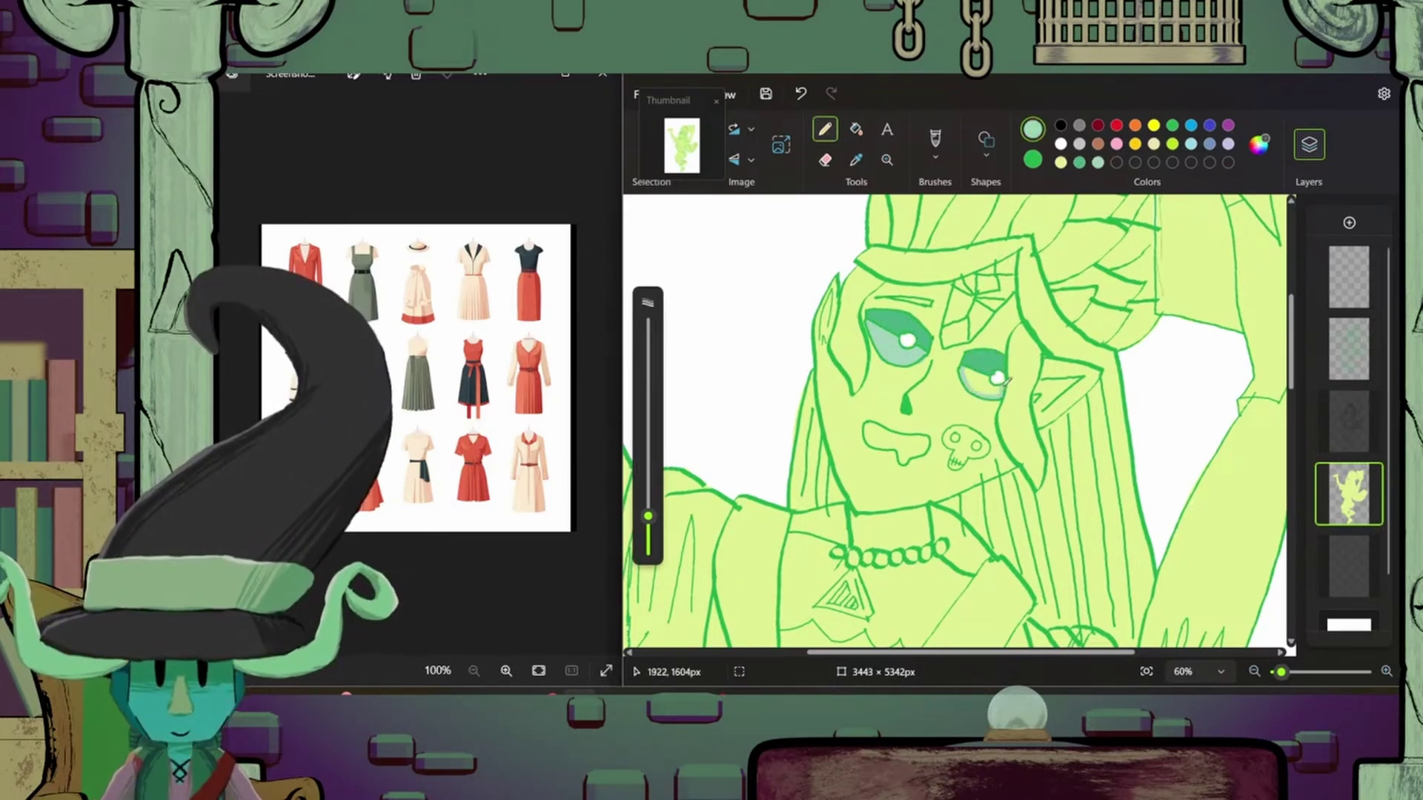
- Choose a blue-purple custom colour and paint the narrow hair section beside the neck under the raised bottle arm
scroll(1008, 379, down, 5)
scroll(1008, 379, up, 4)
click(1258, 145)
click(874, 289)
key(Return)
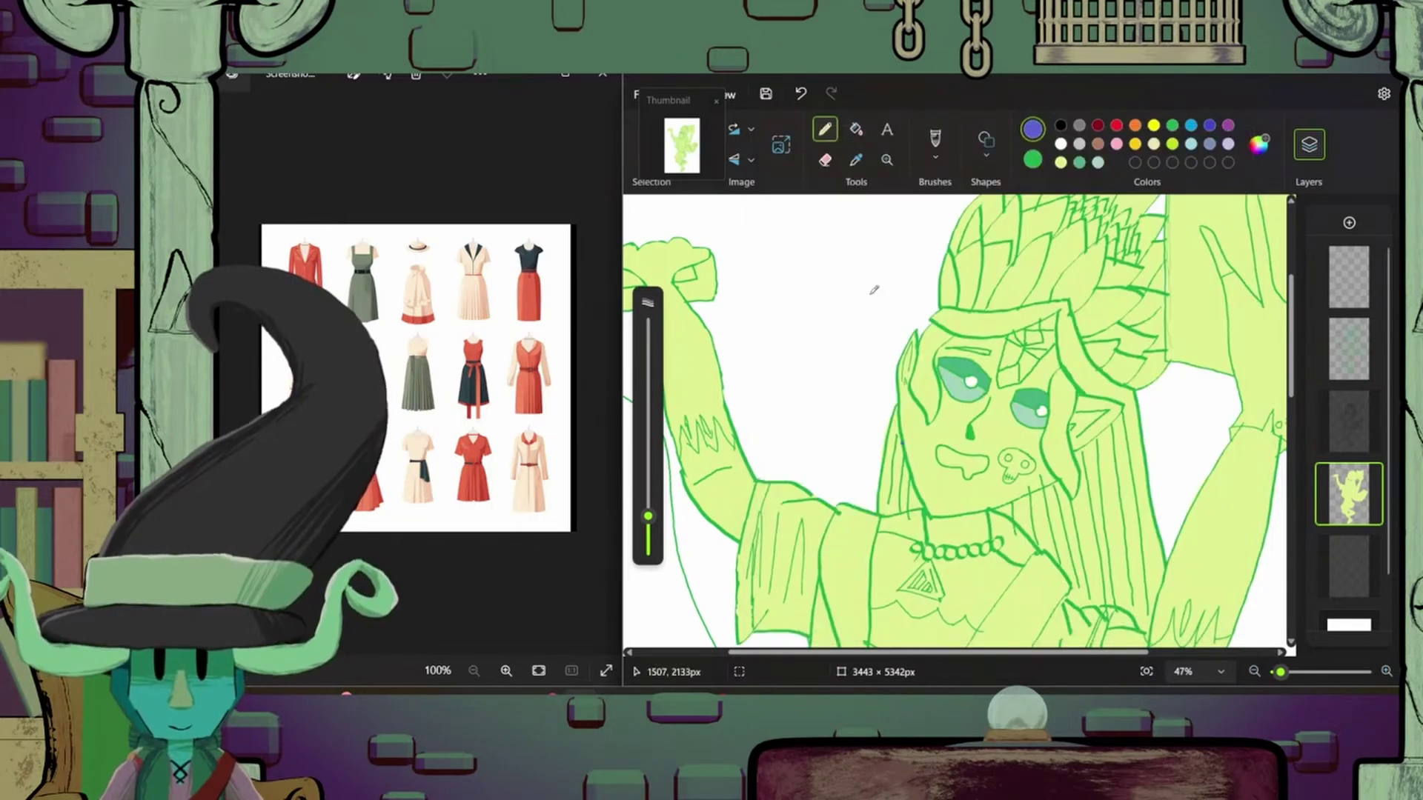
mouse_move(890, 506)
mouse_down()
mouse_move(915, 519)
mouse_move(893, 412)
mouse_up()
- Outline the long hair section behind the pointed ear in blue-purple and fill it with the same colour
scroll(897, 415, up, 2)
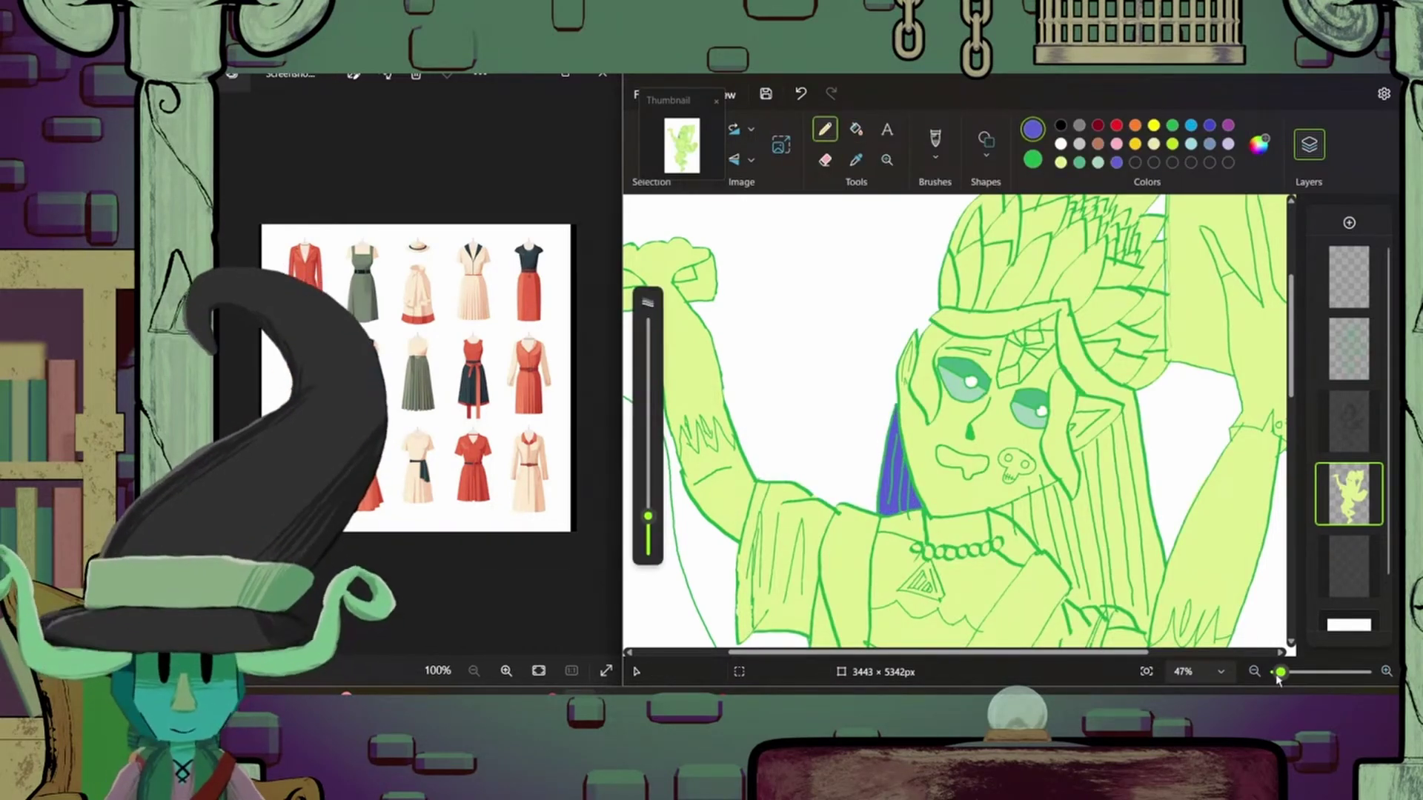
drag(991, 423, 1089, 552)
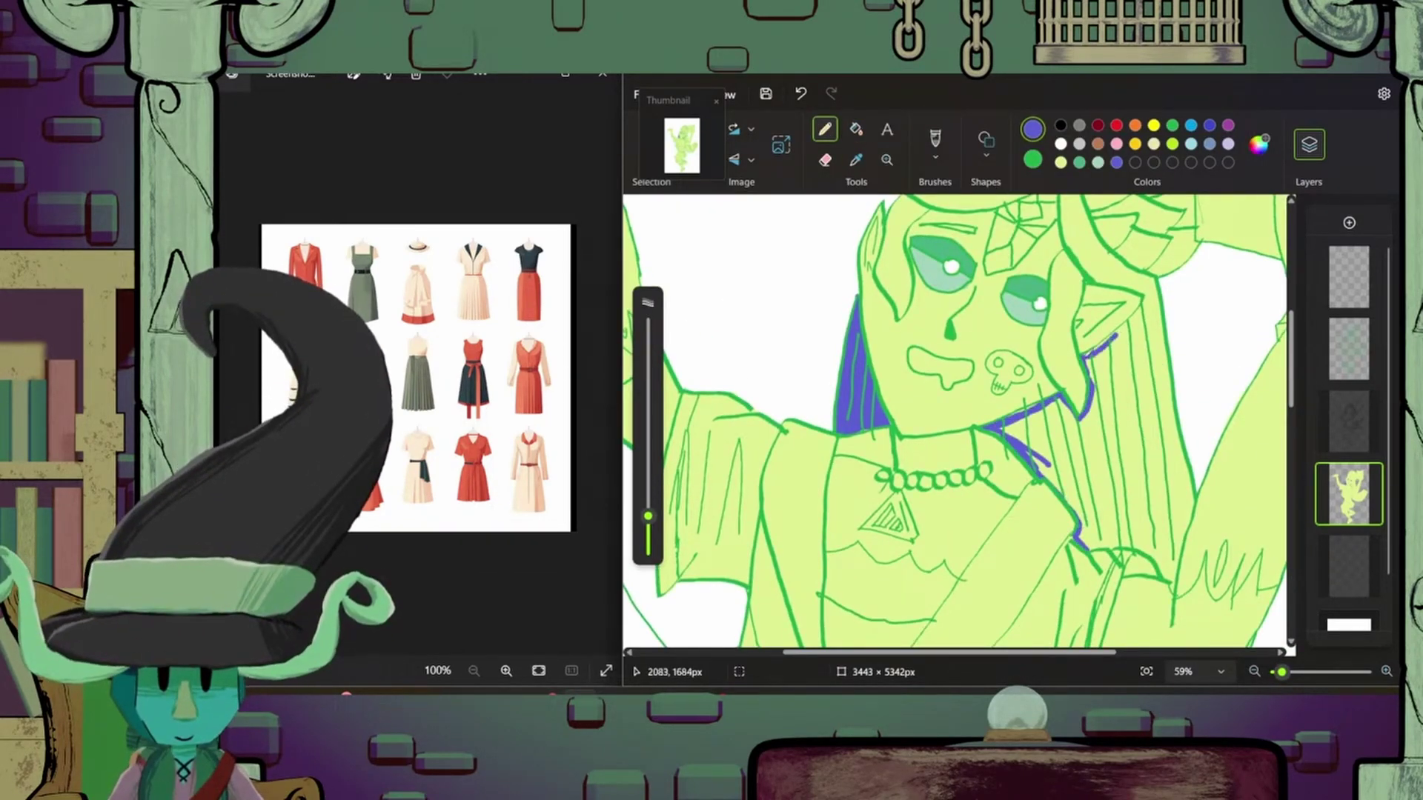
mouse_move(1089, 342)
mouse_down()
mouse_move(1167, 408)
mouse_move(1089, 560)
mouse_up()
drag(1171, 496, 1186, 589)
click(856, 130)
click(1134, 483)
click(825, 130)
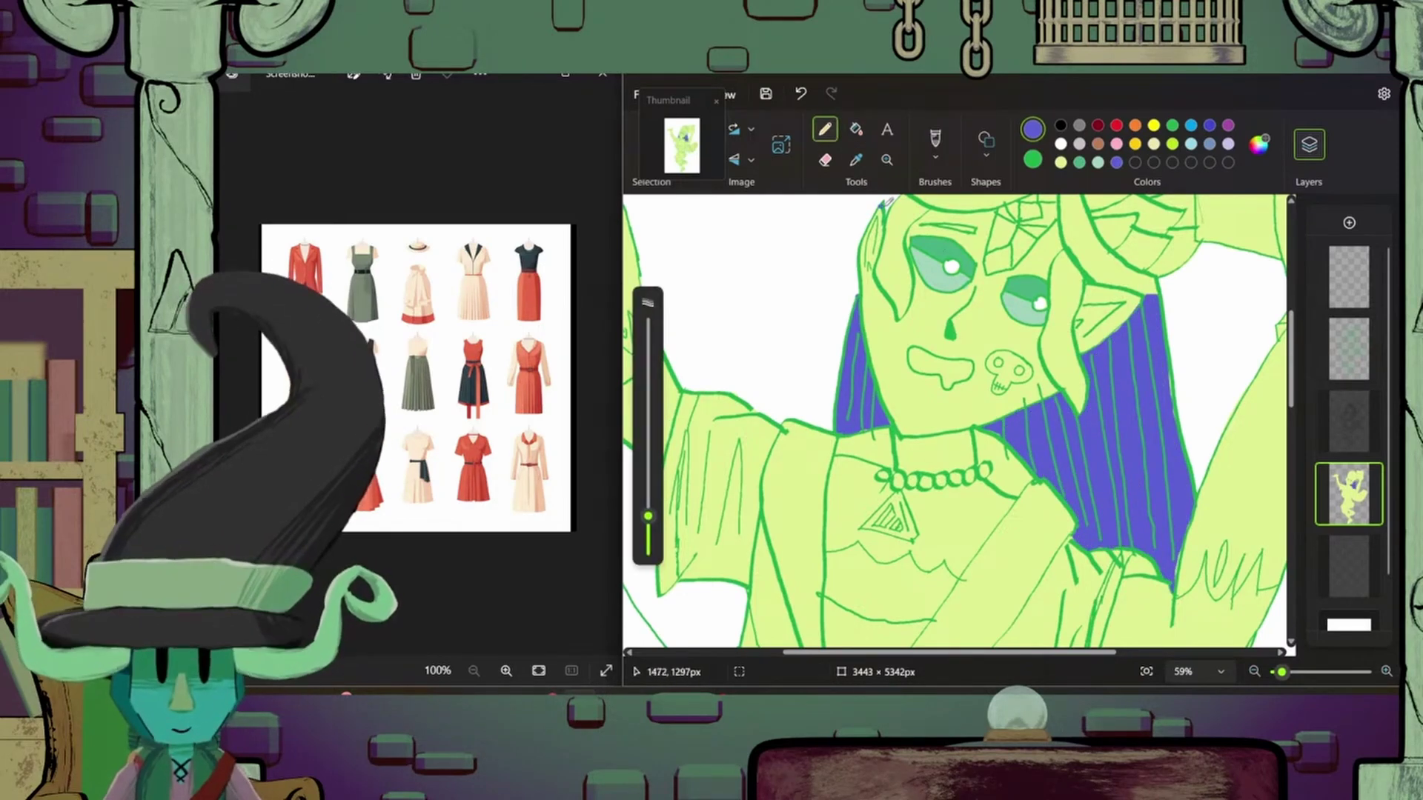
click(856, 160)
click(1202, 511)
- Outline the wide swept-out hair end beside the waist in blue-purple and fill it with the same colour
scroll(1274, 395, down, 3)
mouse_move(1051, 421)
mouse_down()
mouse_move(1075, 359)
mouse_move(1180, 290)
mouse_up()
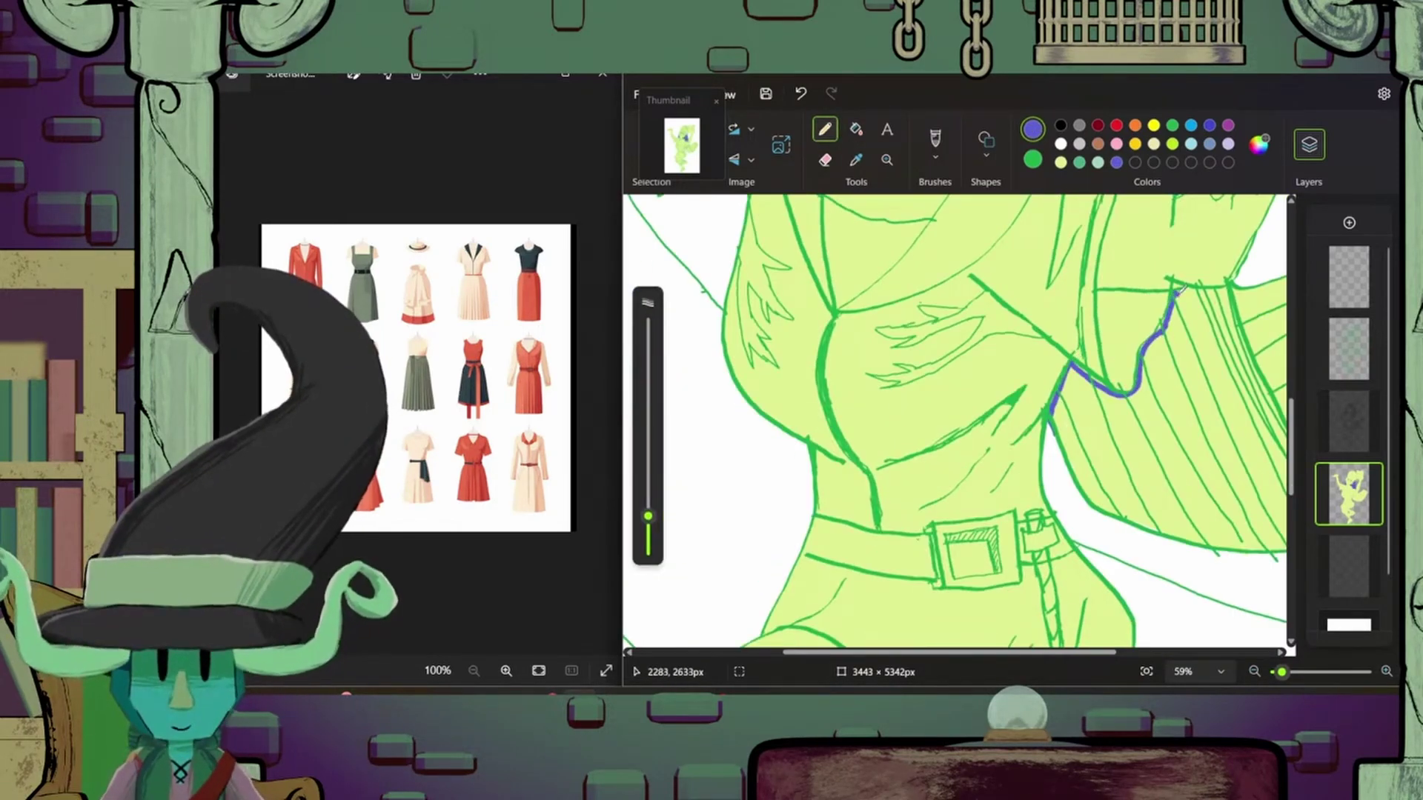
scroll(1185, 289, right, 4)
scroll(1185, 289, up, 1)
mouse_move(941, 376)
mouse_down()
mouse_move(1089, 296)
mouse_move(1253, 334)
mouse_up()
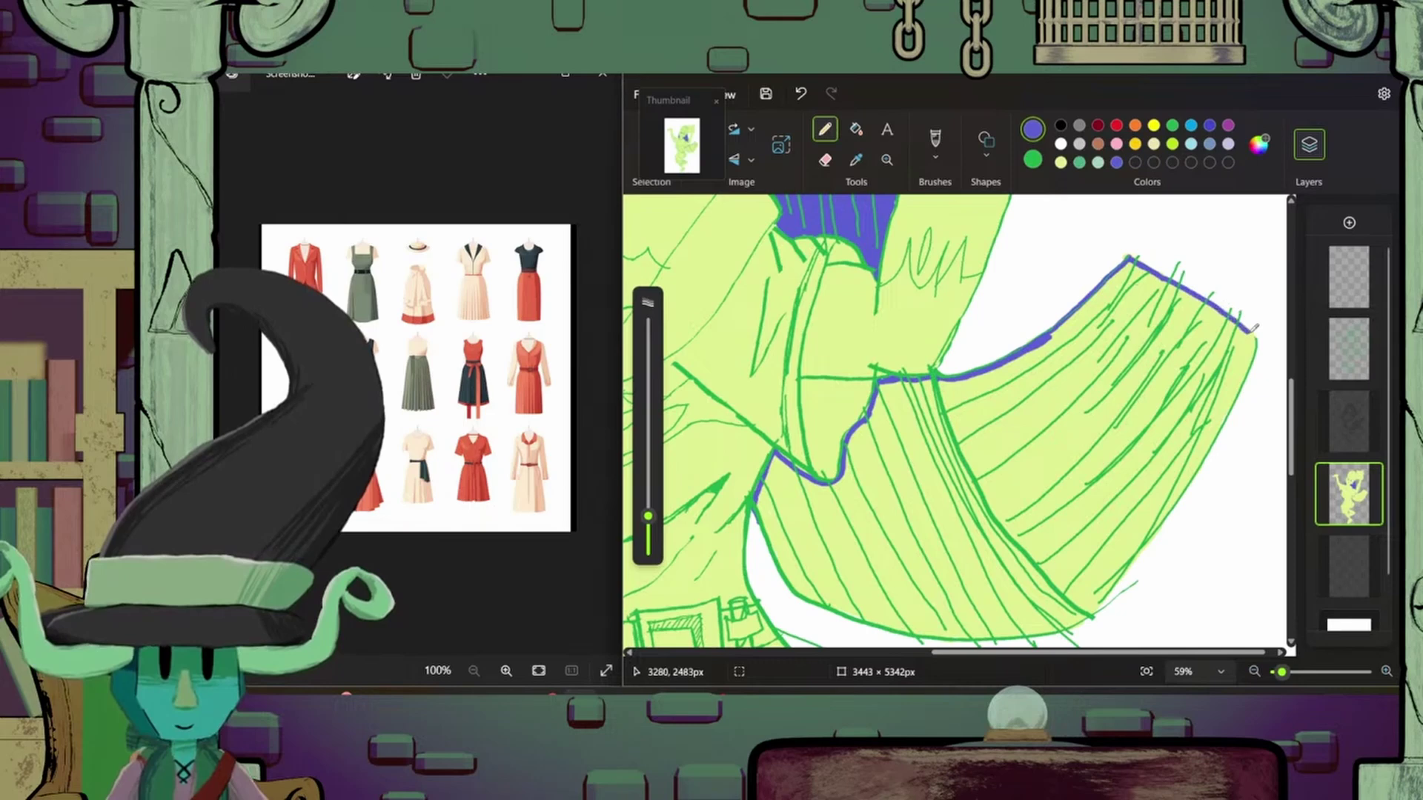
drag(756, 500, 961, 633)
scroll(961, 634, down, 2)
drag(905, 543, 1102, 512)
mouse_move(1256, 244)
mouse_down()
mouse_move(1223, 333)
mouse_move(1098, 513)
mouse_up()
click(856, 129)
click(963, 408)
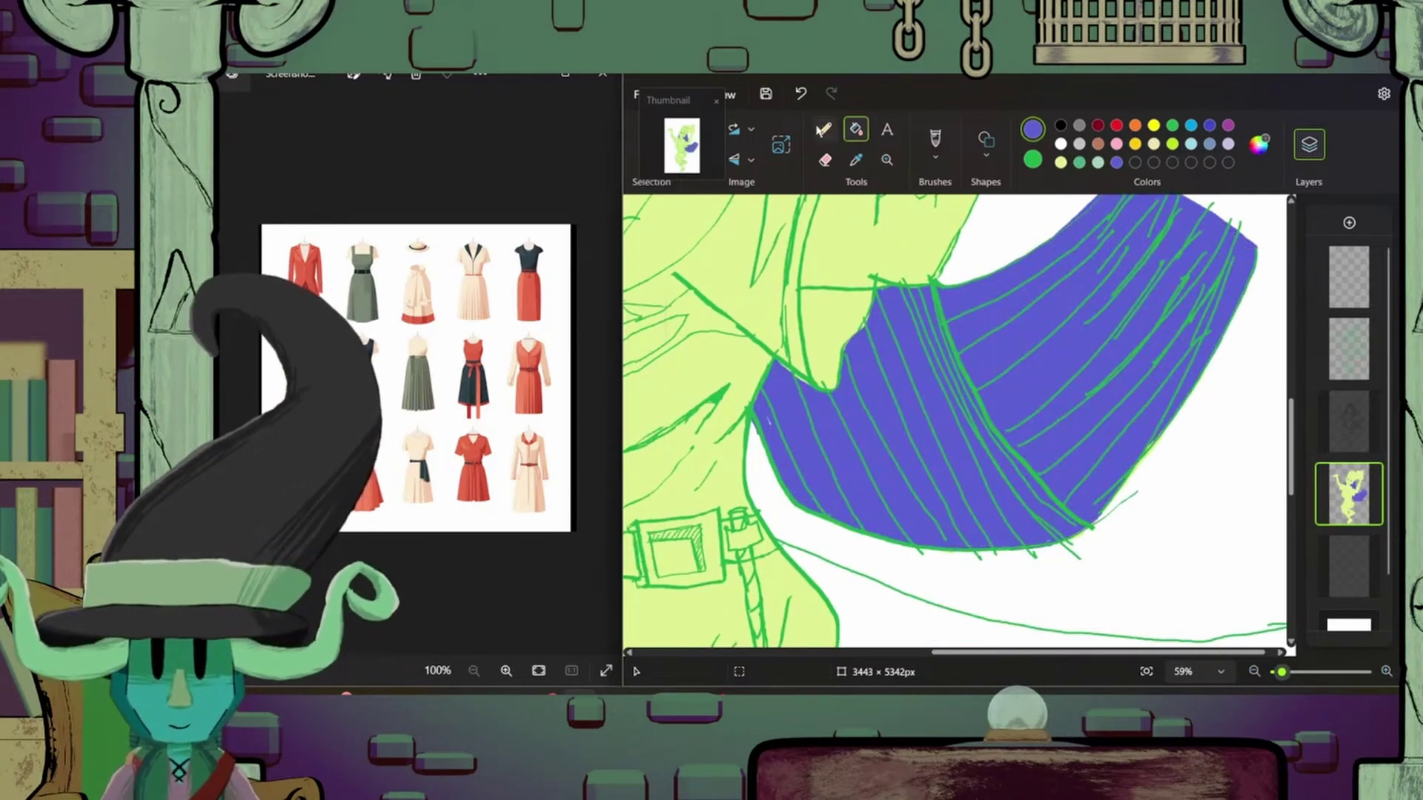
click(824, 160)
- Paint the two wavy front locks framing the face blue-purple
click(825, 130)
scroll(1052, 429, down, 3)
scroll(1023, 286, up, 2)
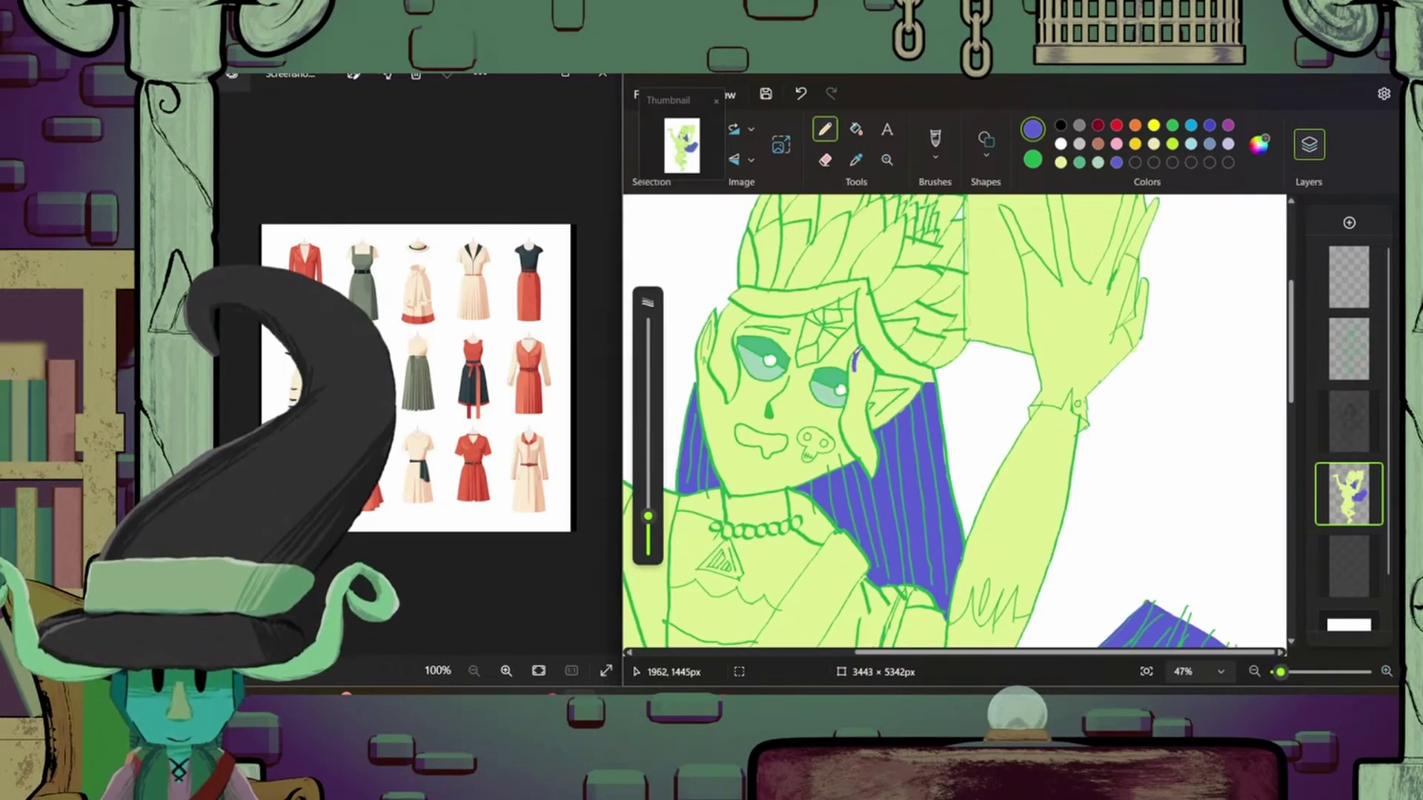
key(p)
drag(730, 303, 724, 376)
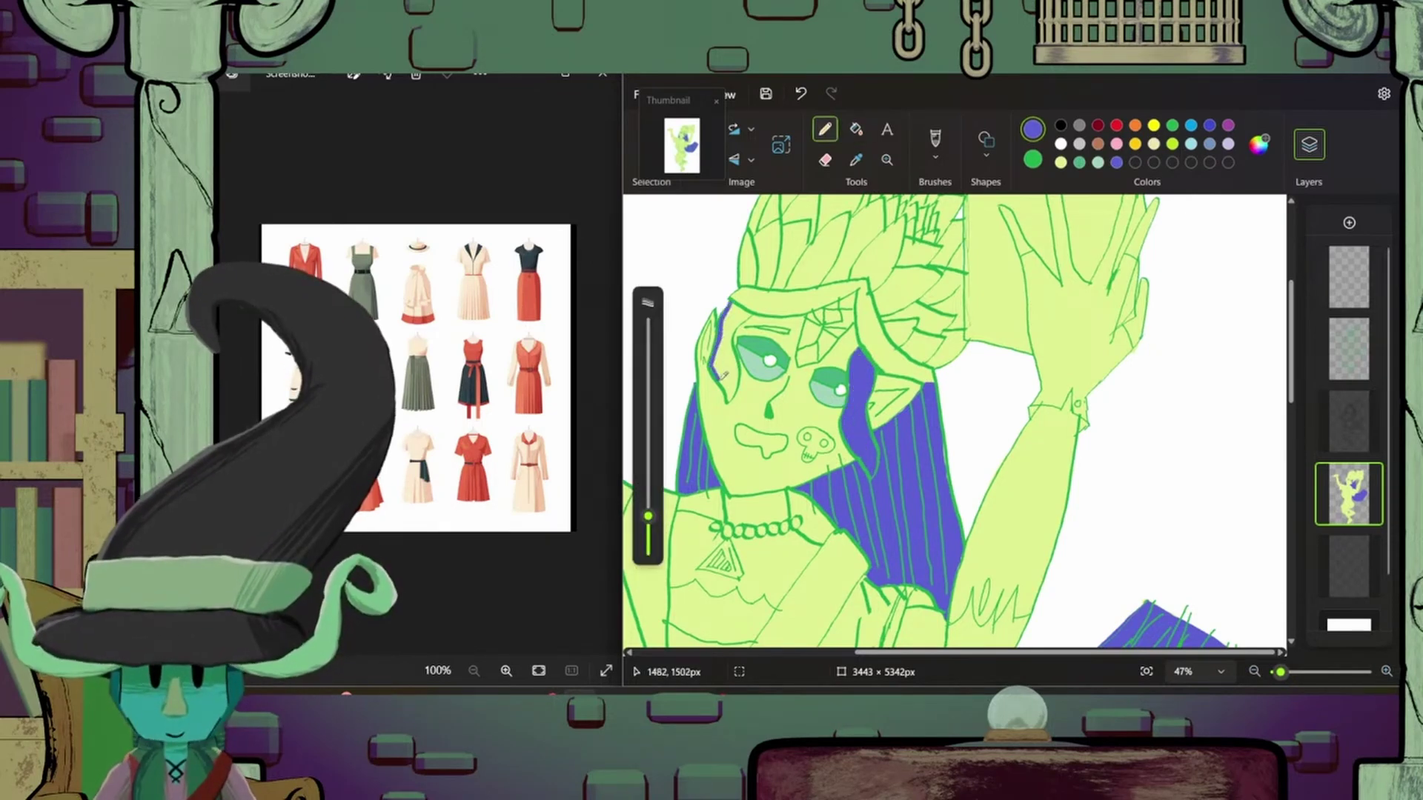
scroll(956, 422, down, 5)
scroll(956, 422, up, 5)
scroll(956, 423, left, 2)
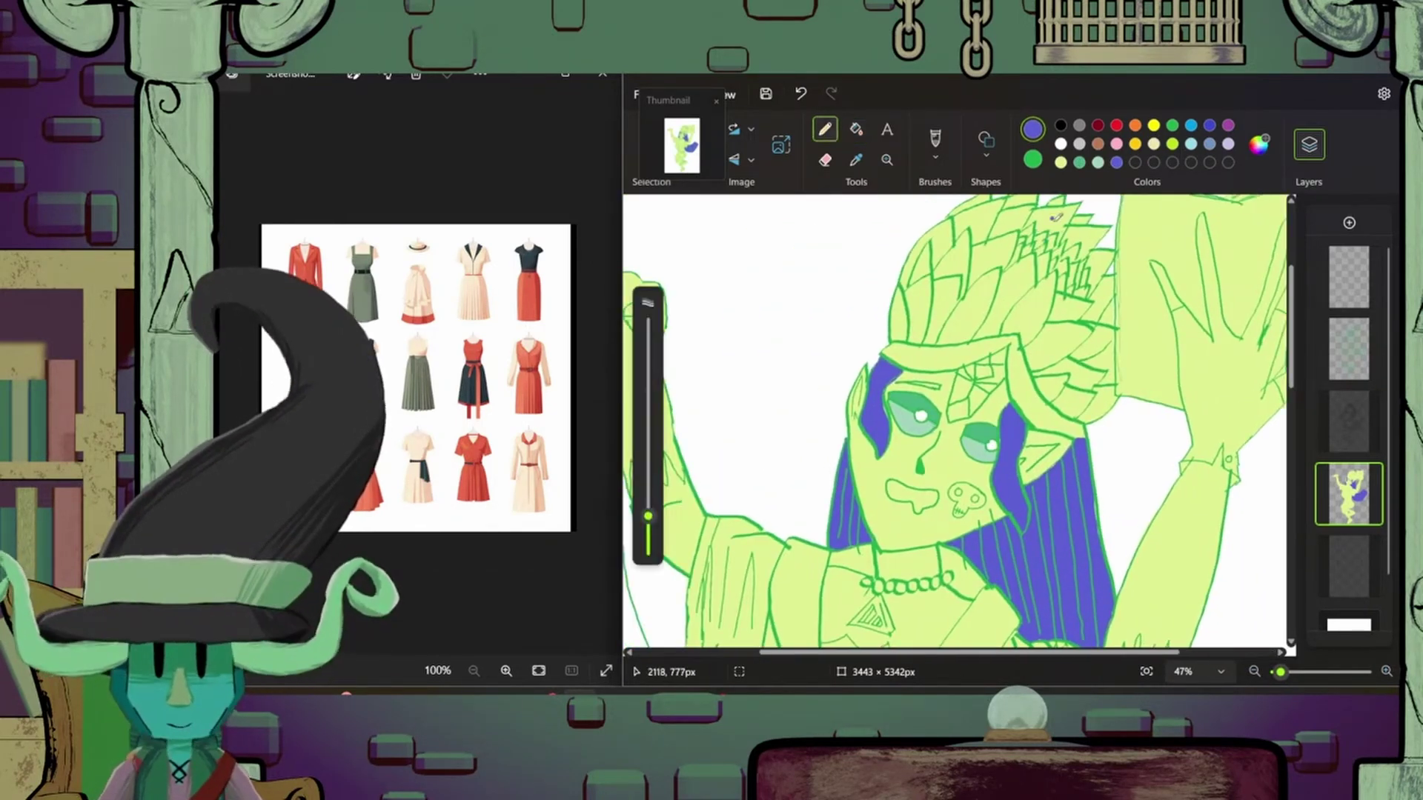
- Undo the stray stroke and paint the eyebrows and upper lash line blue-purple with a thinner brush
key(ctrl+z)
scroll(960, 426, up, 3)
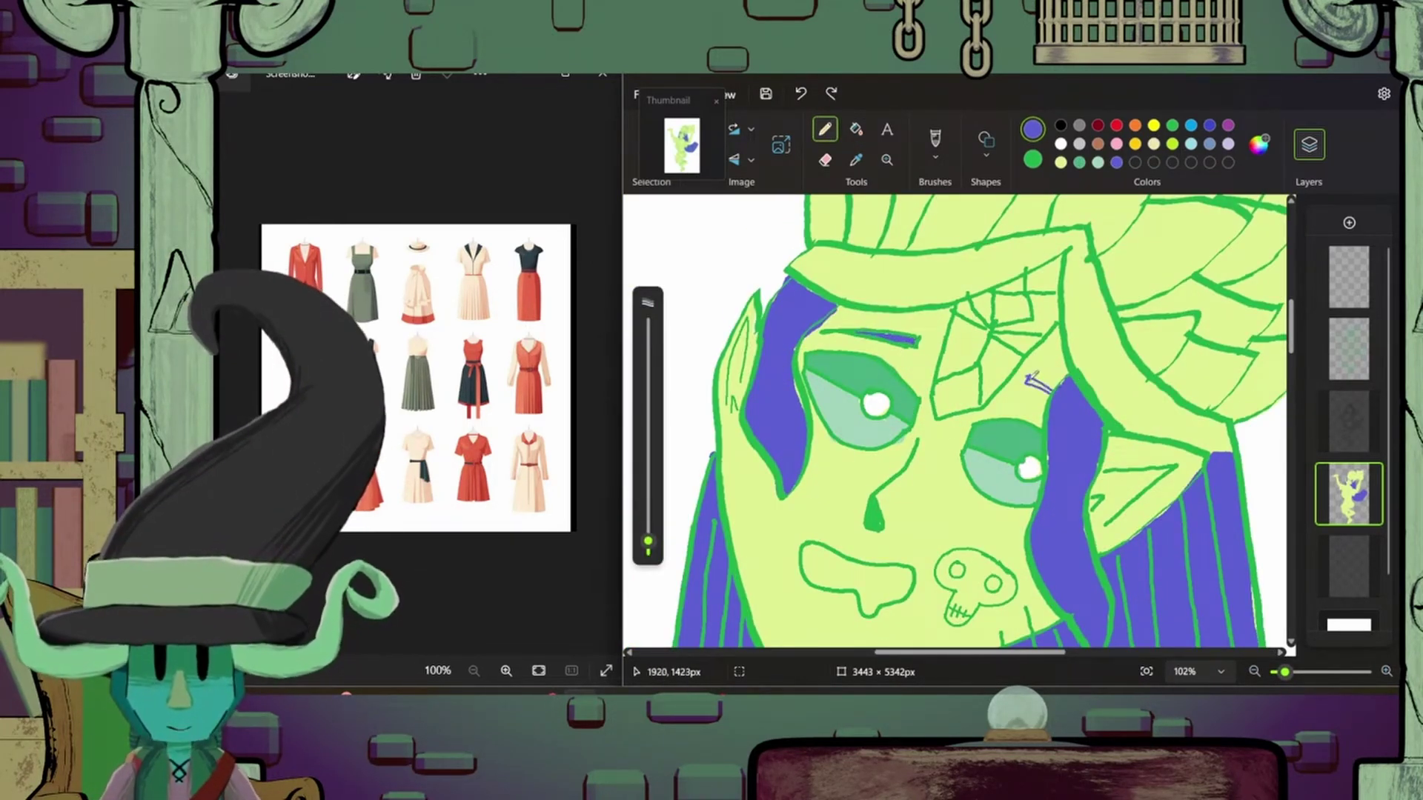
scroll(1034, 371, down, 3)
scroll(1034, 371, up, 3)
drag(721, 491, 832, 528)
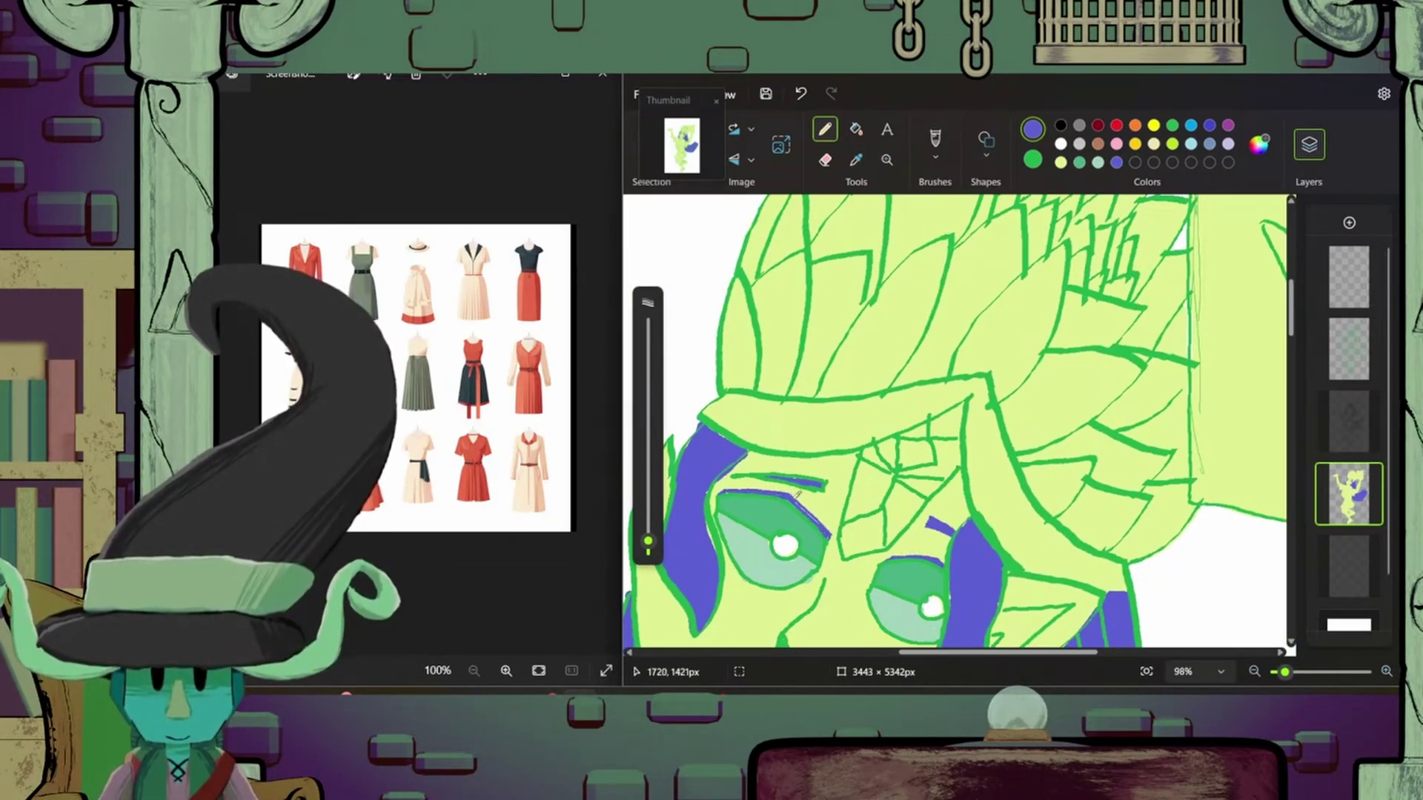
- Switch to green and draw a small round mark on the cheek beside the mouth
scroll(797, 493, down, 3)
scroll(797, 493, up, 2)
click(1079, 162)
scroll(1140, 586, down, 4)
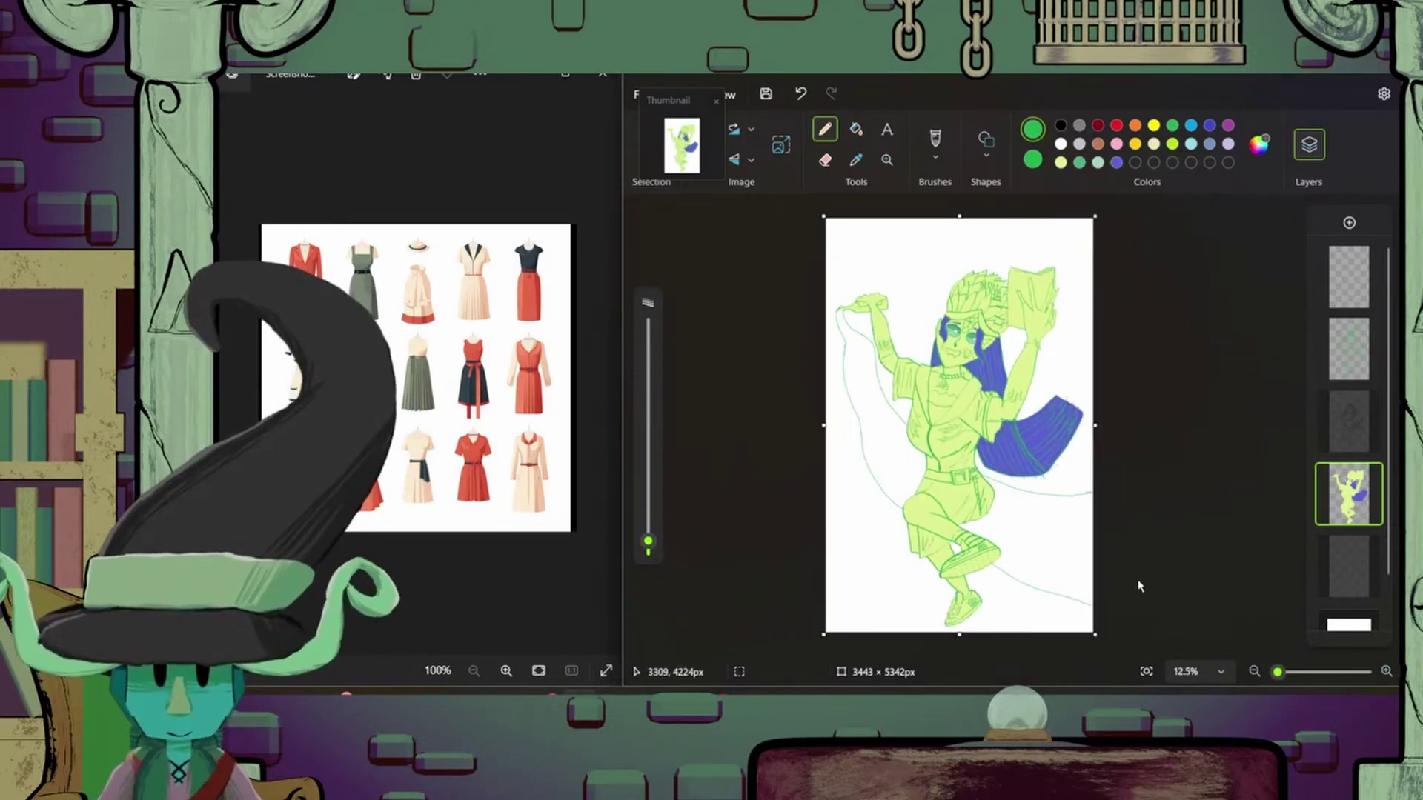
scroll(1045, 378, up, 2)
scroll(1045, 378, down, 2)
scroll(996, 422, up, 3)
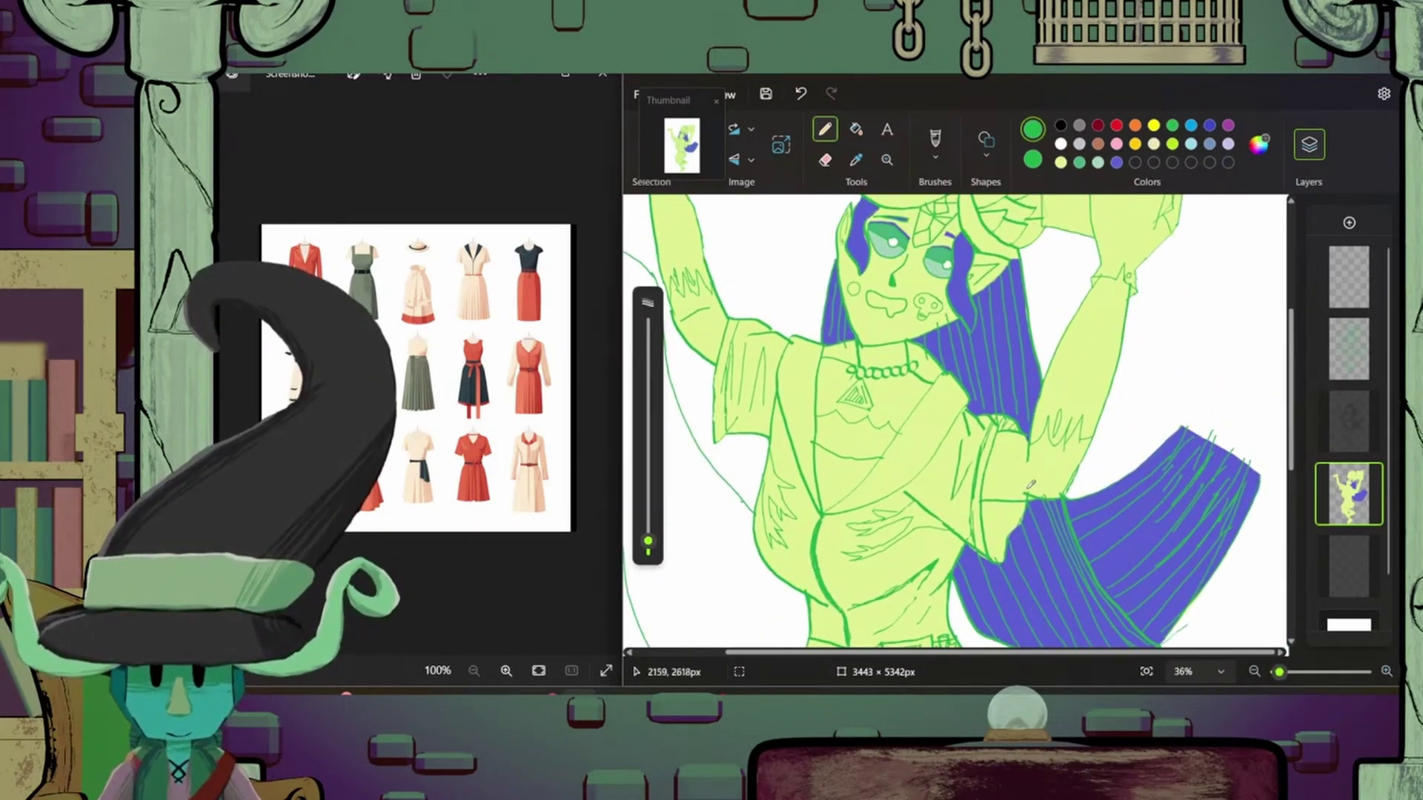
- Outline the petalled headpiece above the headband in orange, including its edge against the book, and fill it orange
scroll(964, 334, up, 4)
click(1135, 125)
mouse_move(890, 428)
mouse_down()
mouse_move(1009, 423)
mouse_move(1095, 473)
mouse_move(1151, 530)
mouse_up()
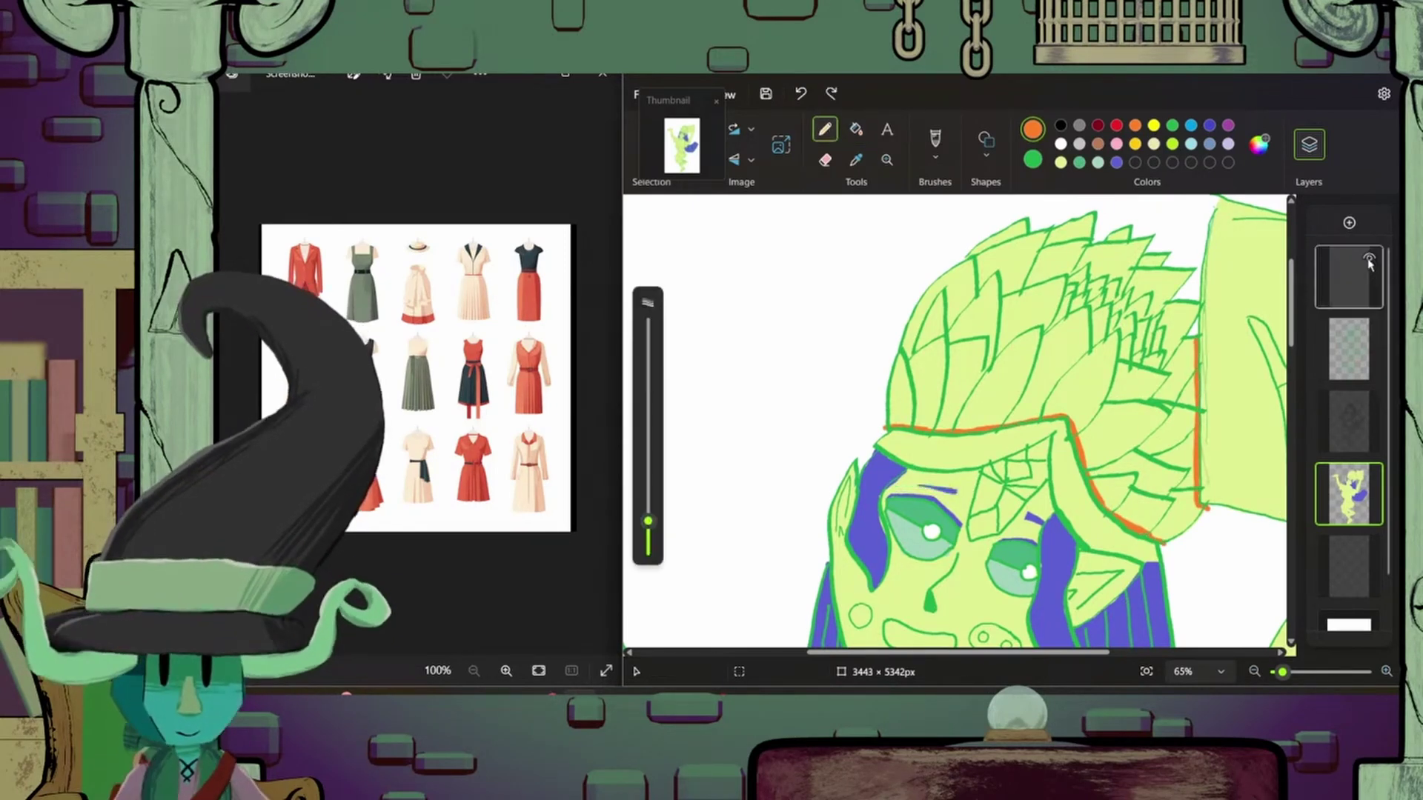
click(1196, 327)
scroll(917, 305, down, 5)
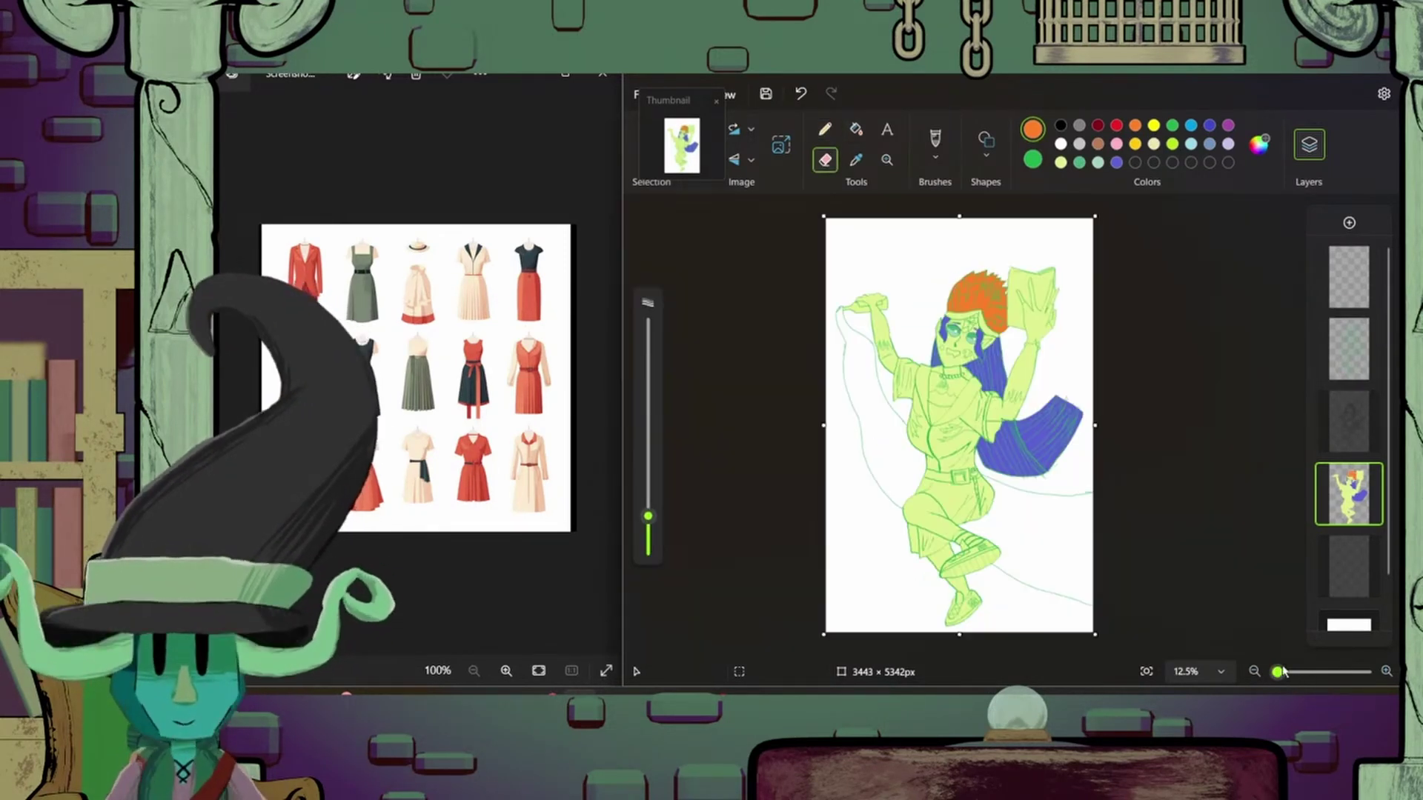
- Recolour the headpiece pink and paint the cluster of small petals near its back white
scroll(917, 305, up, 5)
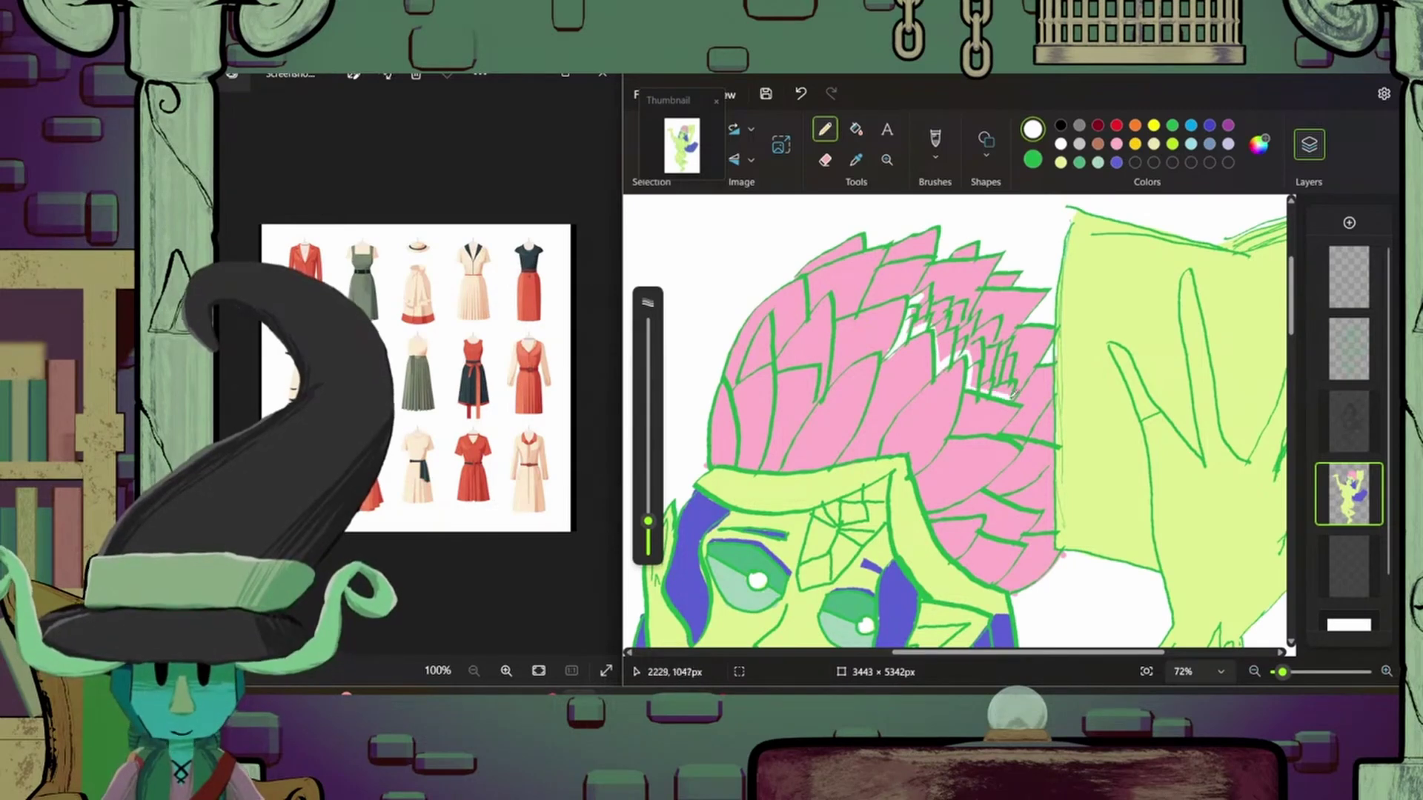
drag(1013, 393, 923, 289)
click(856, 129)
drag(1282, 672, 1279, 673)
- Outline and fill the two large petals just above the headband in red
click(824, 129)
click(1098, 125)
scroll(920, 278, up, 4)
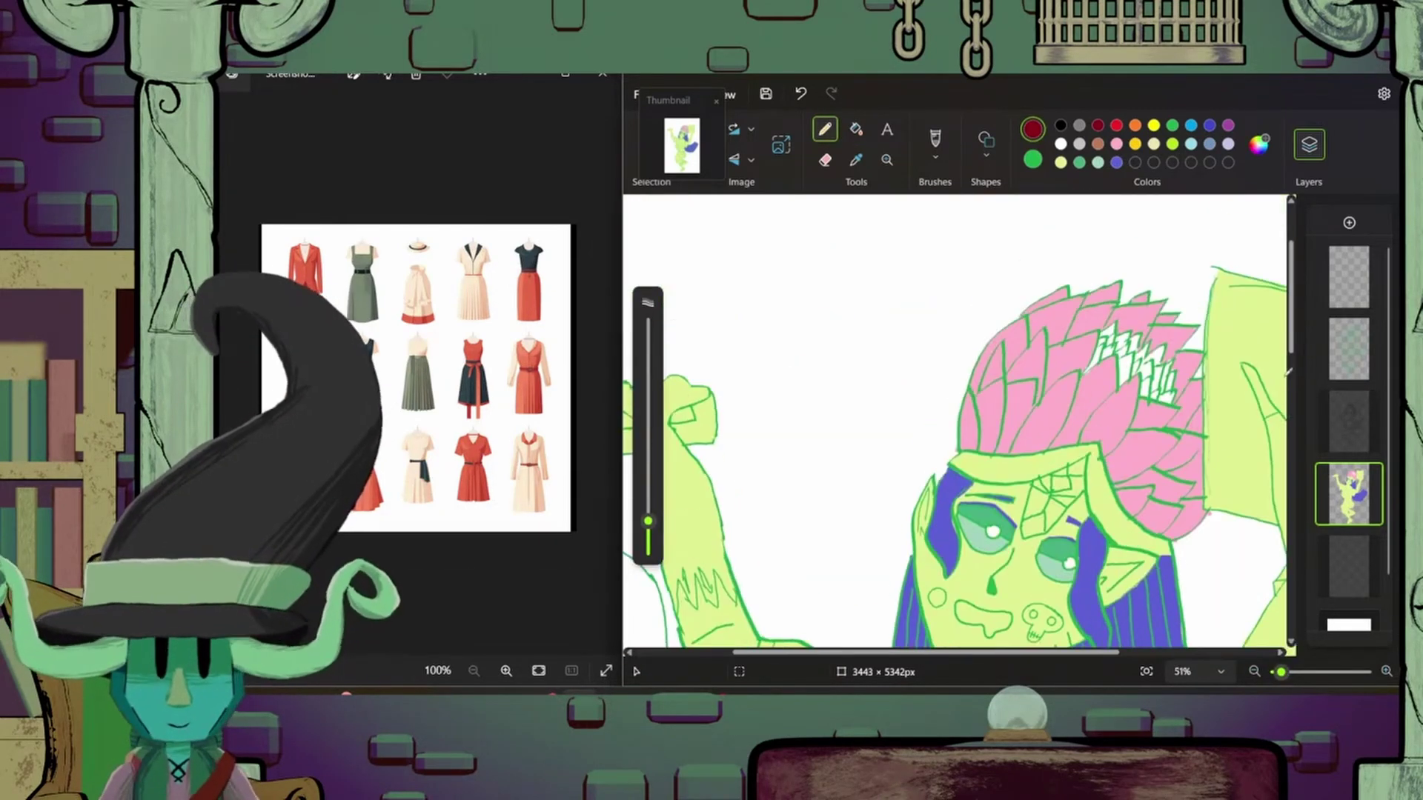
mouse_move(1047, 398)
mouse_down()
mouse_move(1042, 432)
mouse_move(1063, 439)
mouse_move(1017, 452)
mouse_up()
drag(1138, 378, 1091, 441)
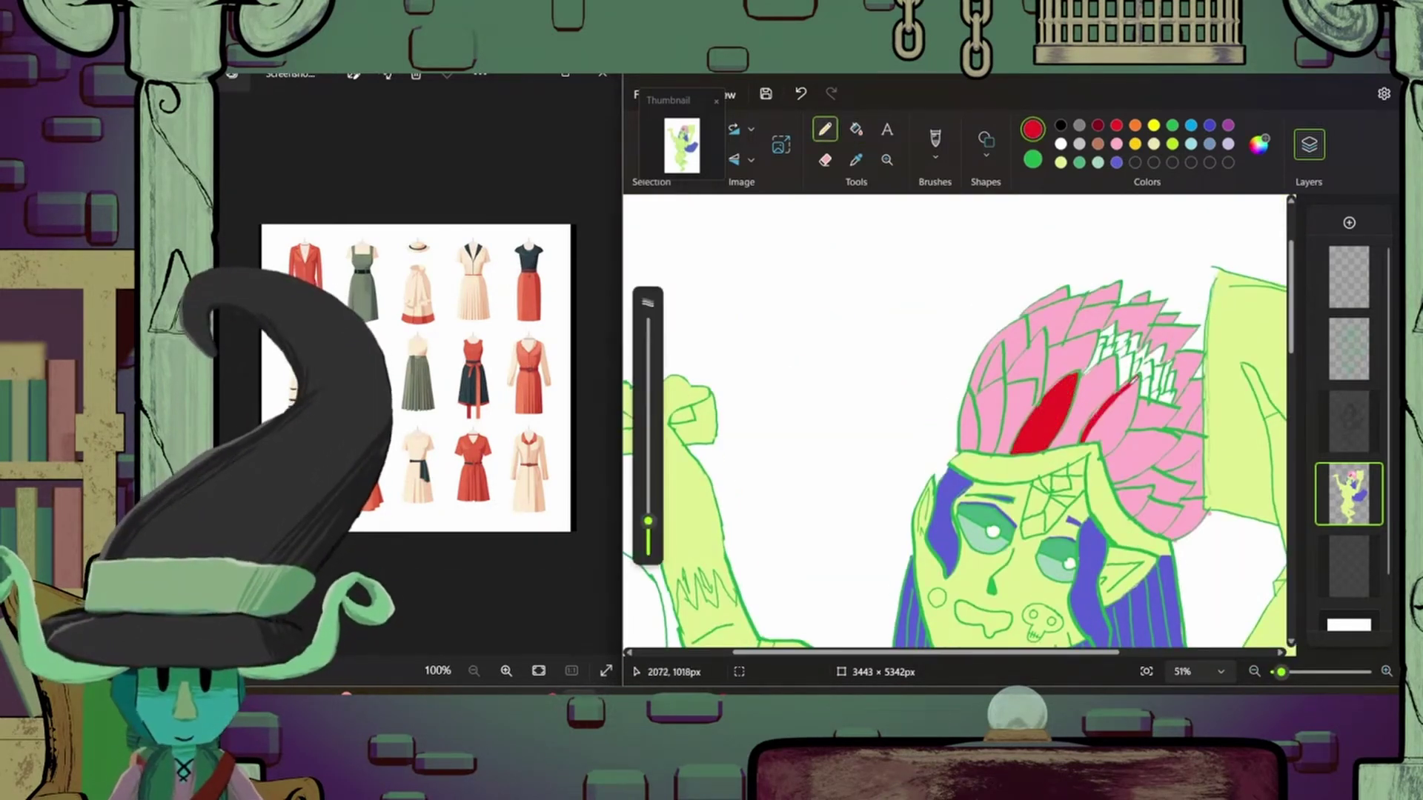
- Pick a custom light purple and fill the two red petals and several other scattered headpiece petals with it
click(1258, 144)
click(899, 585)
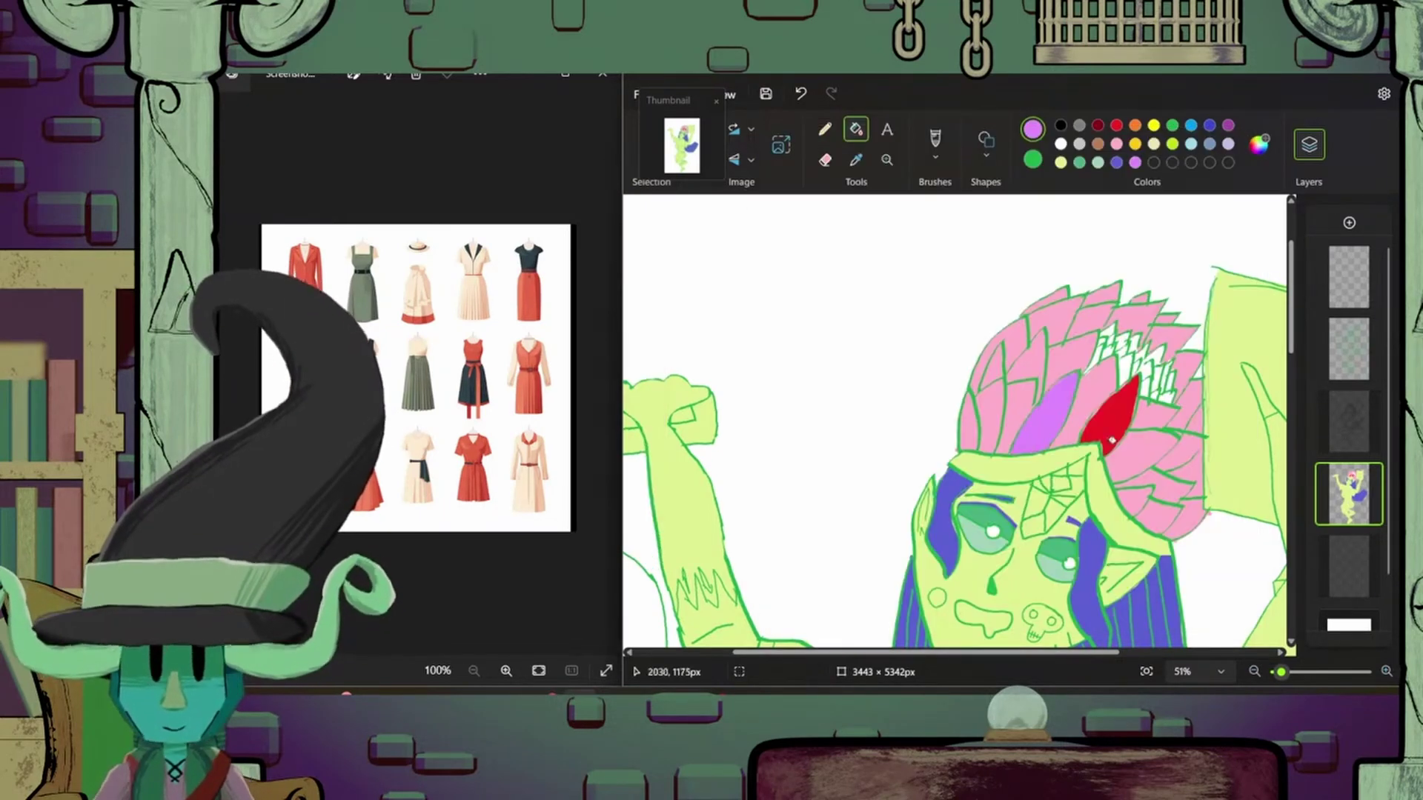
drag(1130, 381, 1091, 444)
mouse_move(1045, 330)
mouse_down()
mouse_move(1017, 400)
mouse_move(1019, 378)
mouse_up()
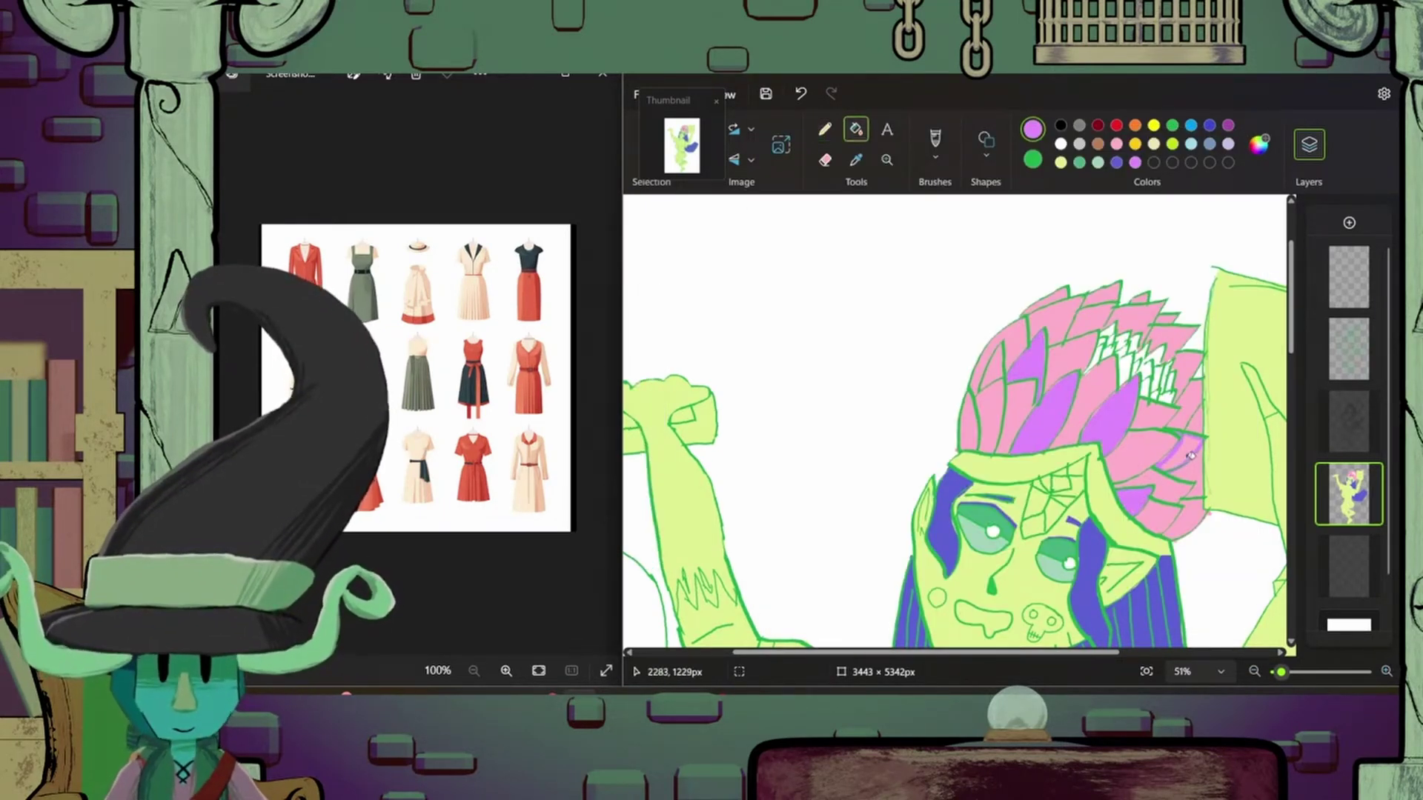
scroll(1169, 466, down, 3)
scroll(994, 366, up, 3)
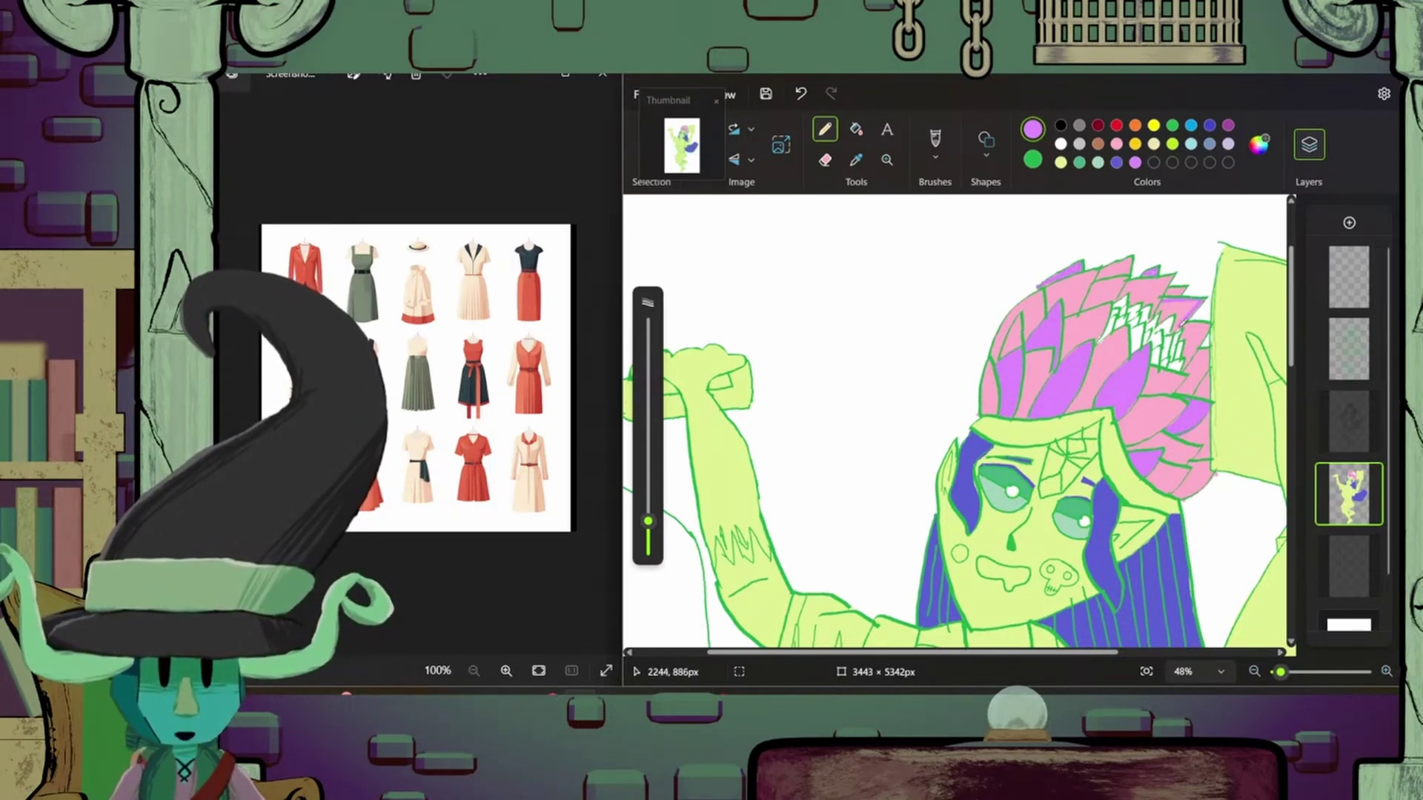
- Paint more petals along the headpiece's rear edge, beside the book, in the same light purple
drag(1186, 313, 1165, 332)
drag(1202, 369, 1185, 391)
drag(1214, 463, 1190, 491)
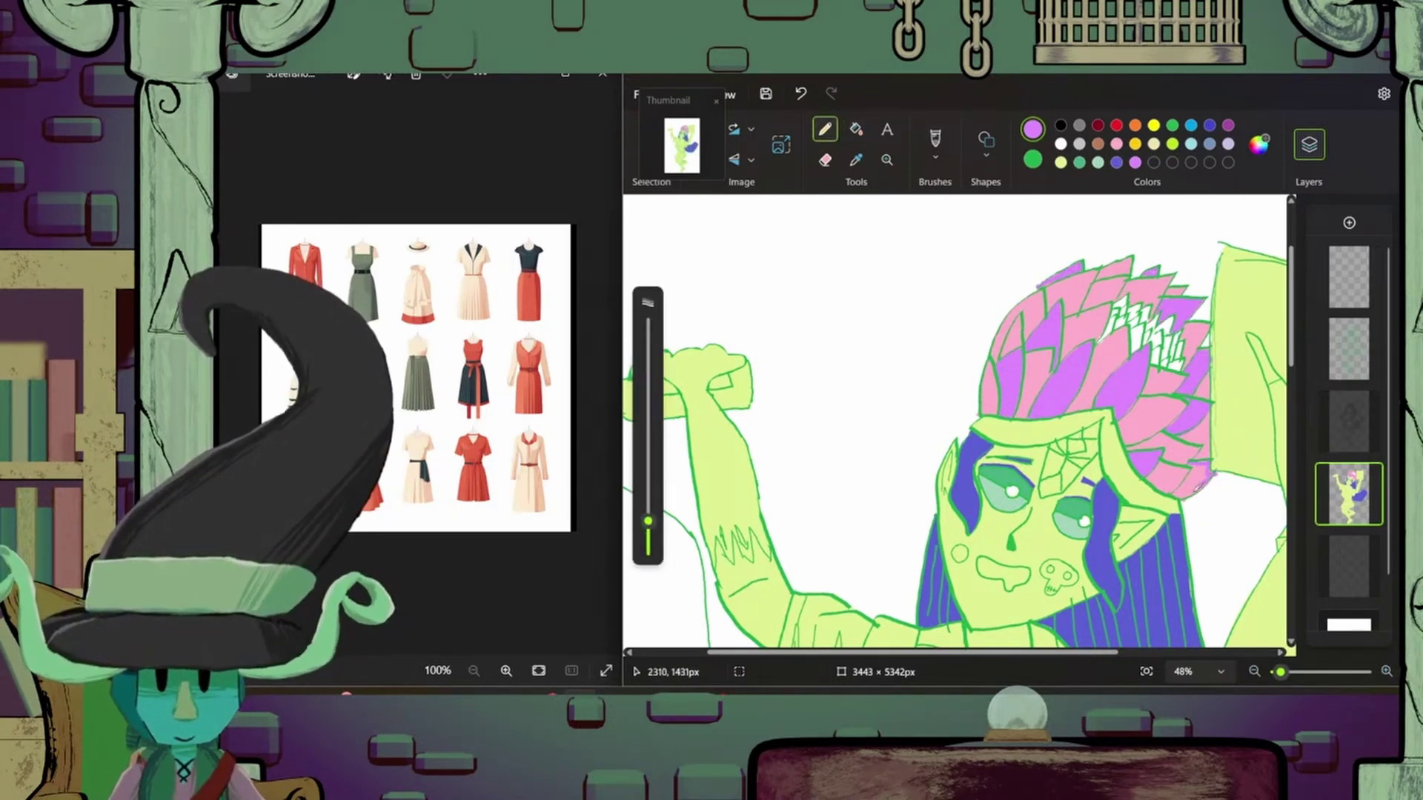
scroll(1189, 482, down, 3)
- Outline the headband across the forehead in warm yellow and fill it with the same colour
scroll(985, 371, up, 4)
click(986, 371)
click(1032, 129)
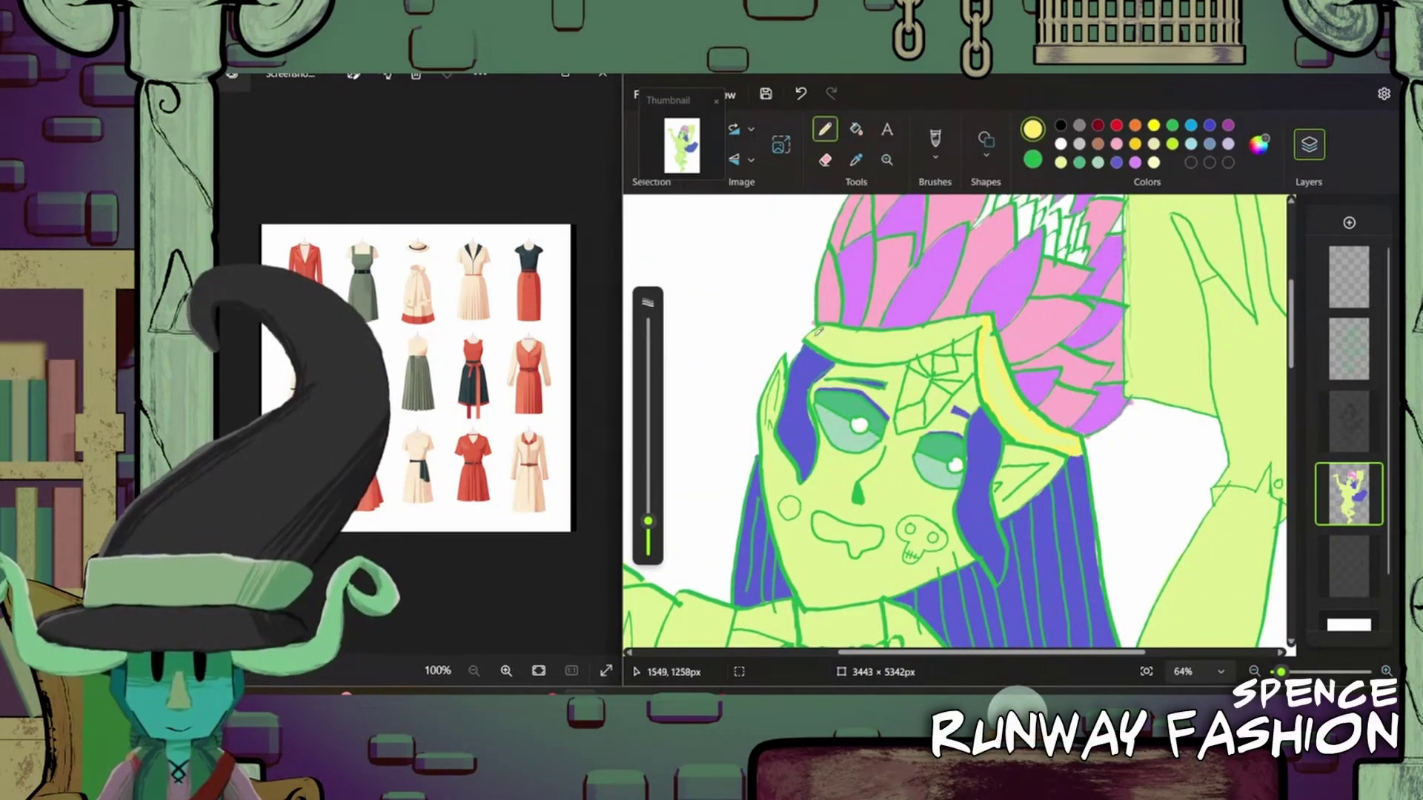
click(856, 159)
click(823, 326)
- Outline the upper part of the book-holding arm, up to its jagged edge, and fill it lime green
scroll(964, 415, down, 3)
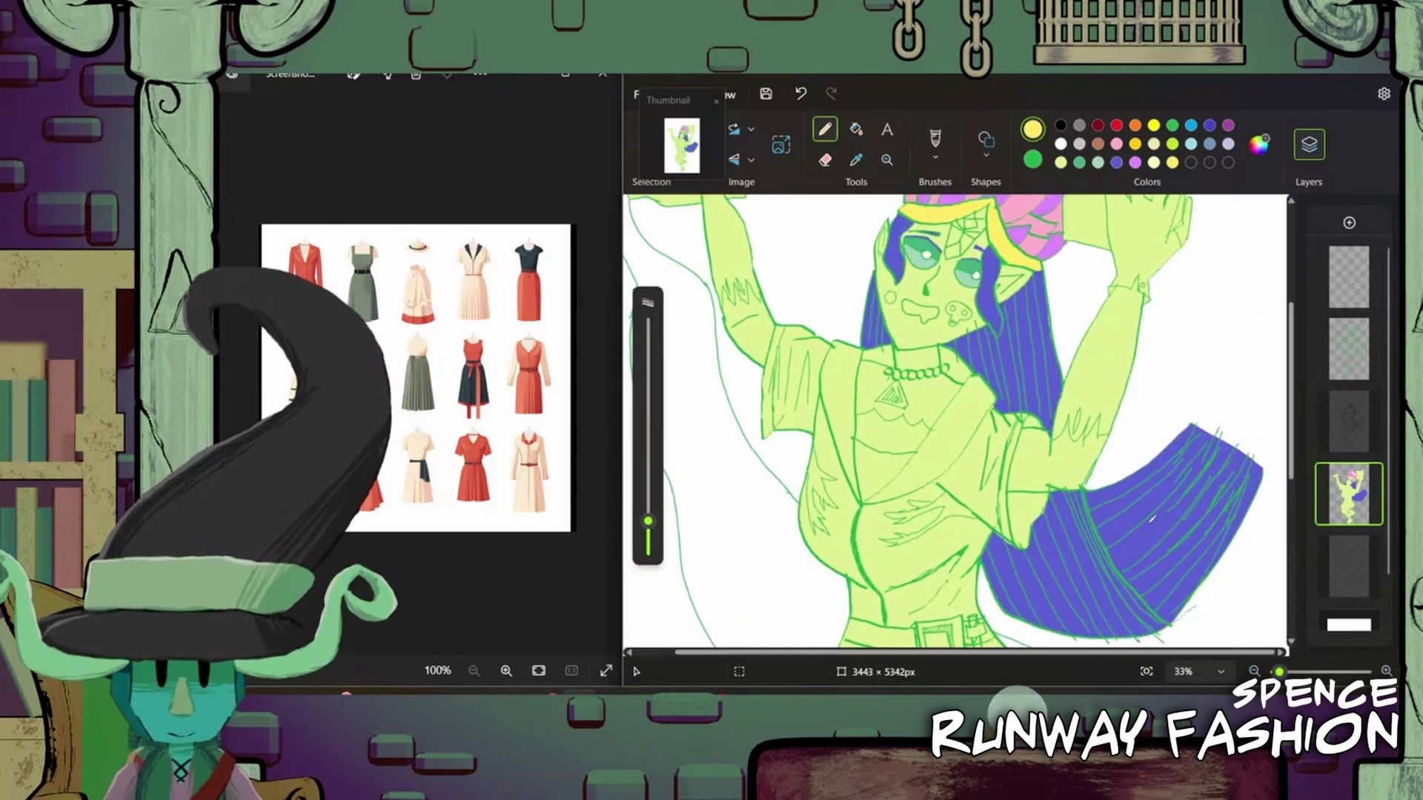
scroll(1058, 489, up, 2)
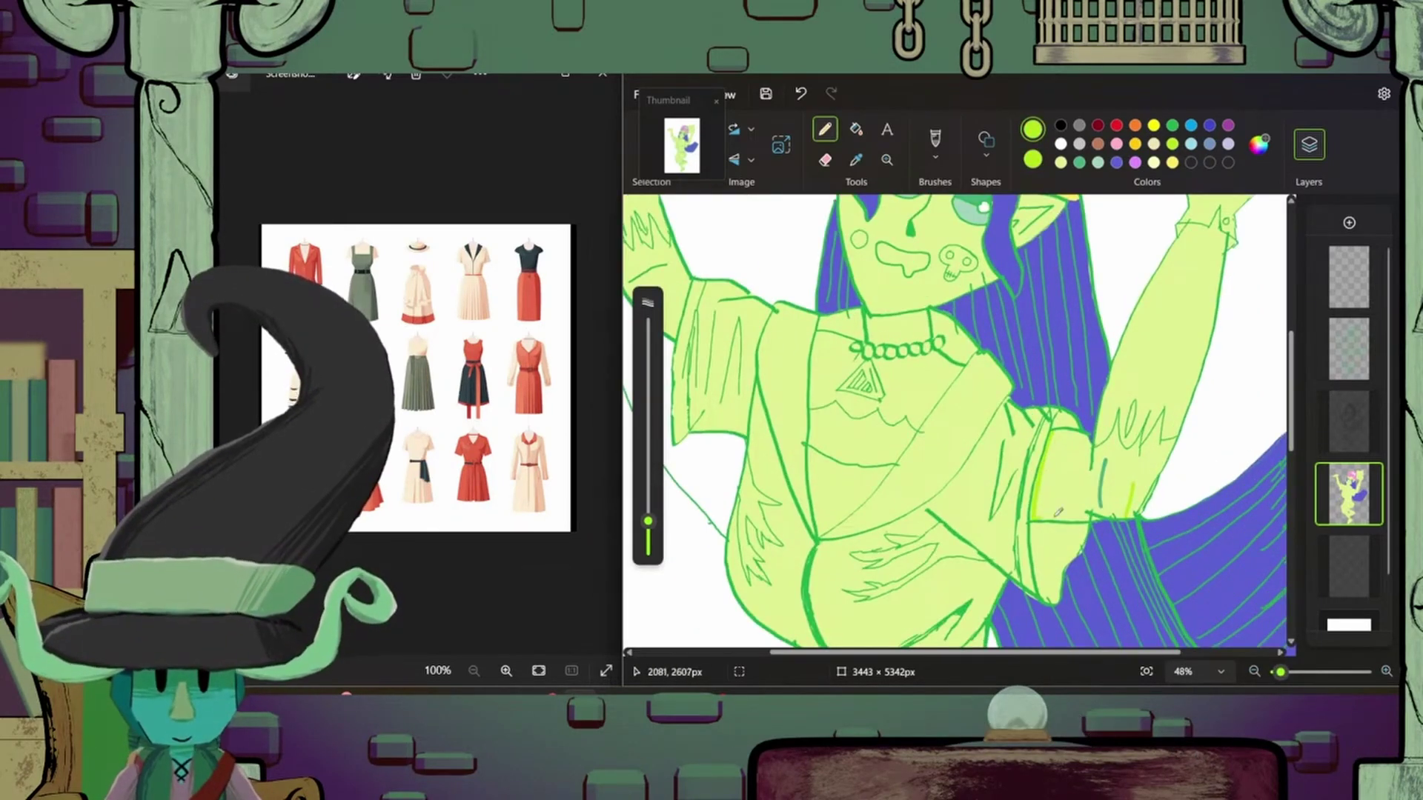
drag(1160, 471, 1060, 478)
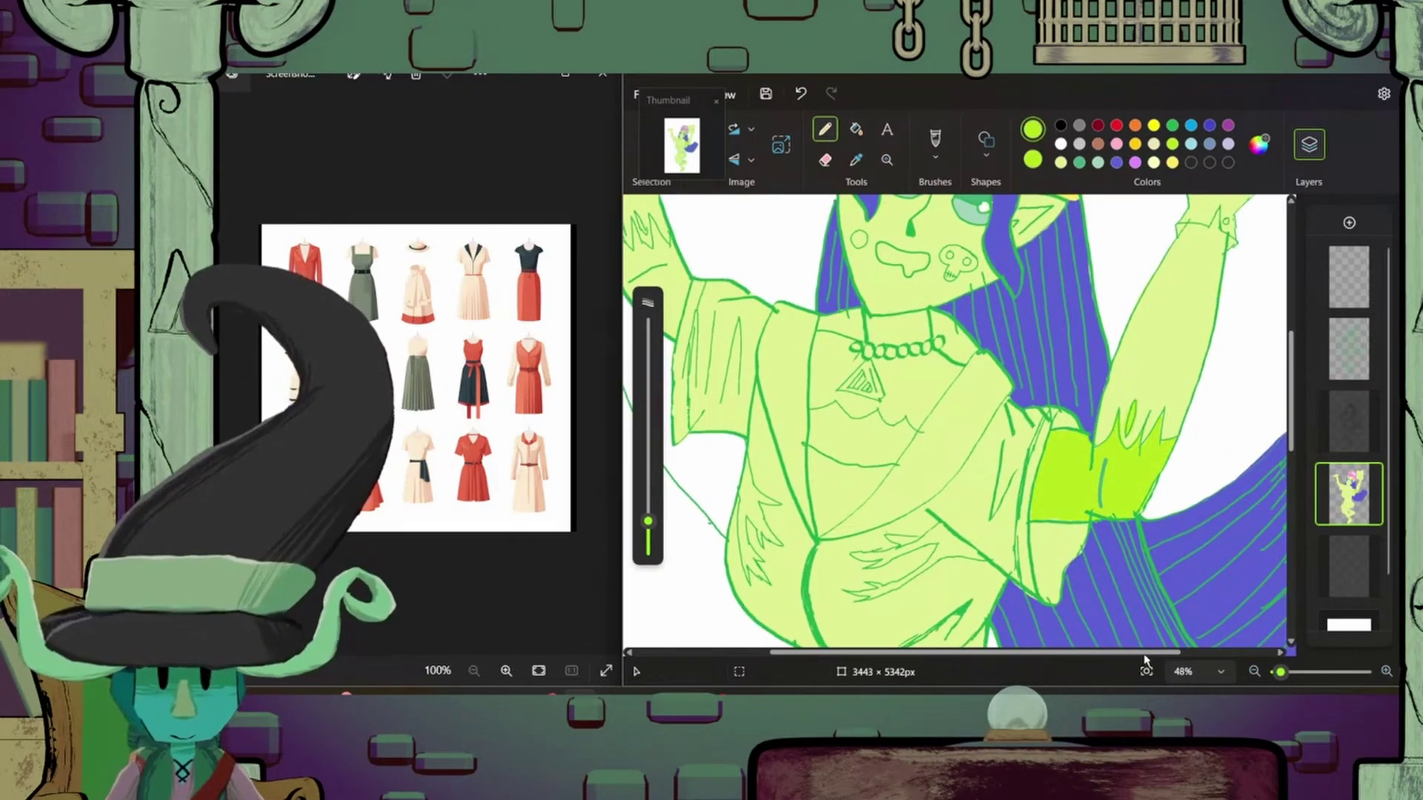
- Colour the scalloped chest piece and the upper part of the bottle-holding arm lime green
scroll(964, 415, left, 2)
drag(917, 406, 987, 406)
click(975, 459)
scroll(975, 459, down, 4)
scroll(800, 307, up, 3)
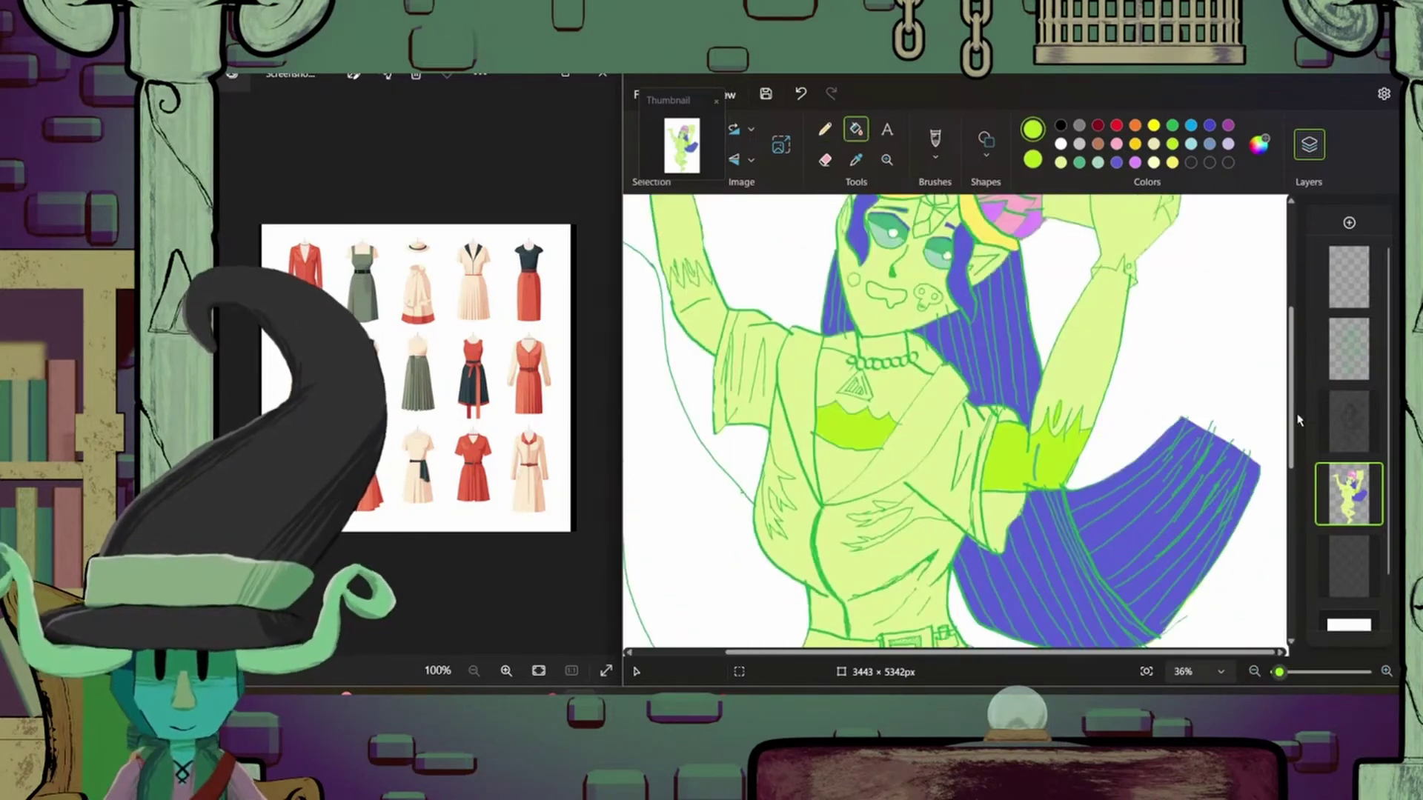
drag(790, 389, 830, 326)
scroll(1067, 243, down, 3)
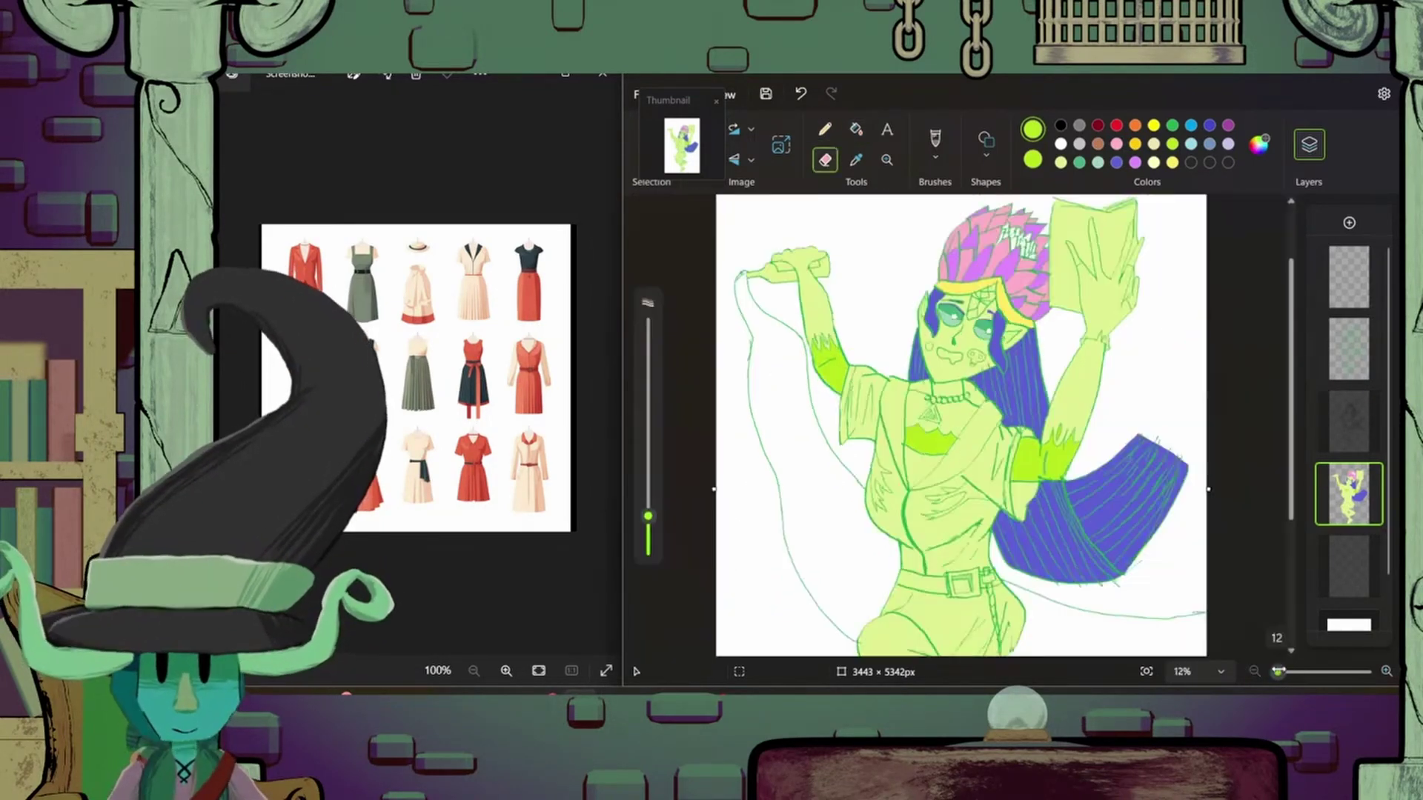
- Outline the shirt sleeve on the book-holding arm in light purple and fill it
scroll(1202, 427, up, 3)
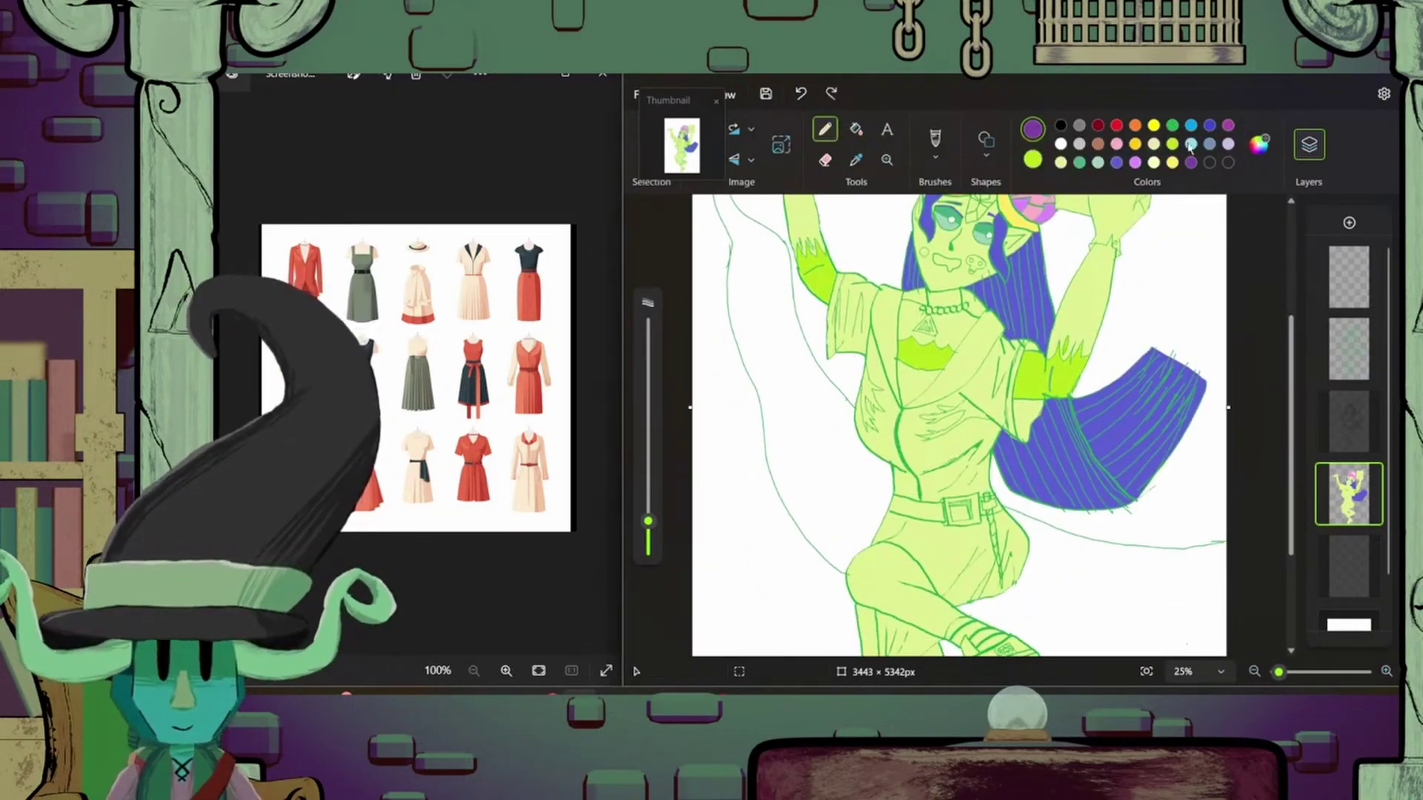
drag(1041, 242, 1028, 407)
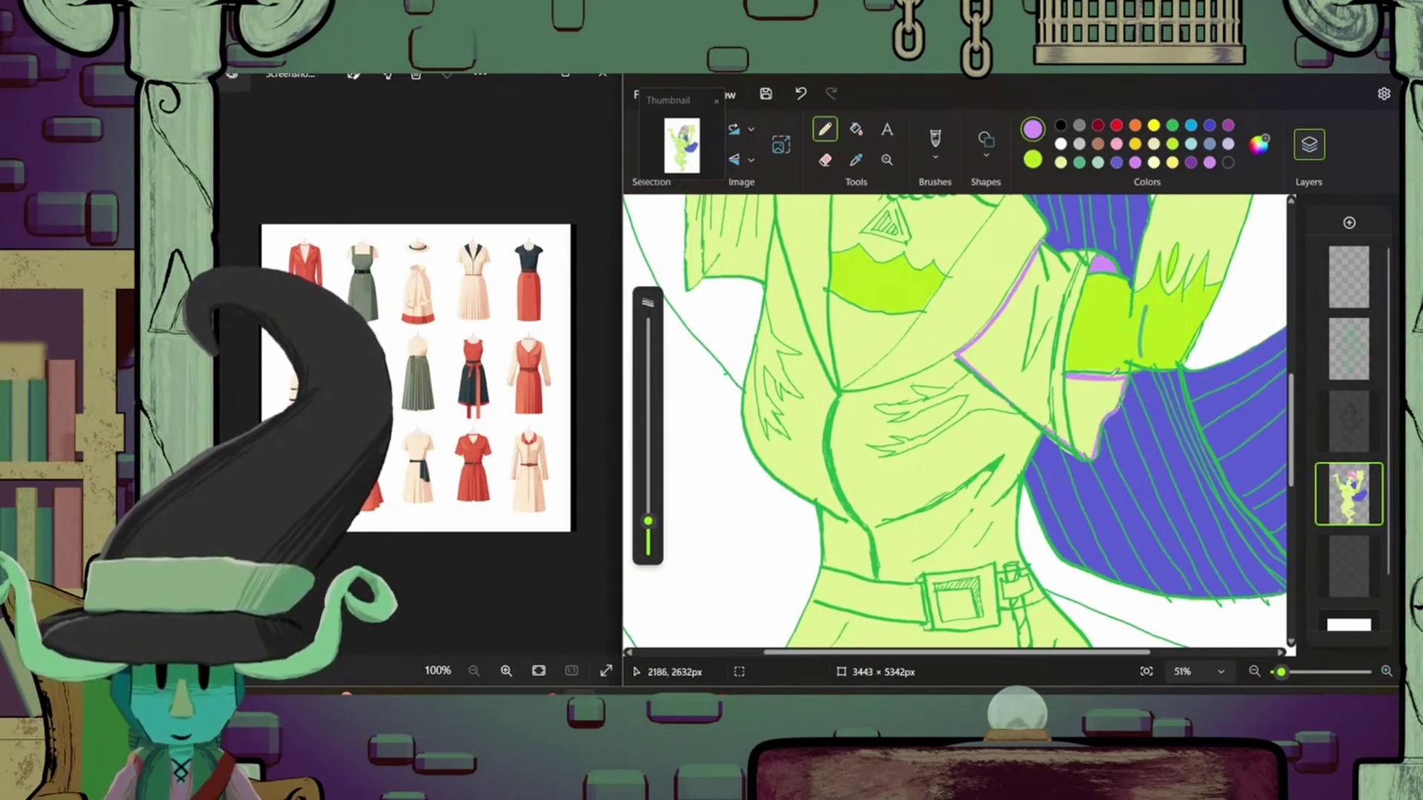
click(1106, 258)
scroll(964, 415, down, 3)
- Outline and fill the shirt's body and its other sleeve, and recolour the whole shirt pale lilac
scroll(964, 415, up, 3)
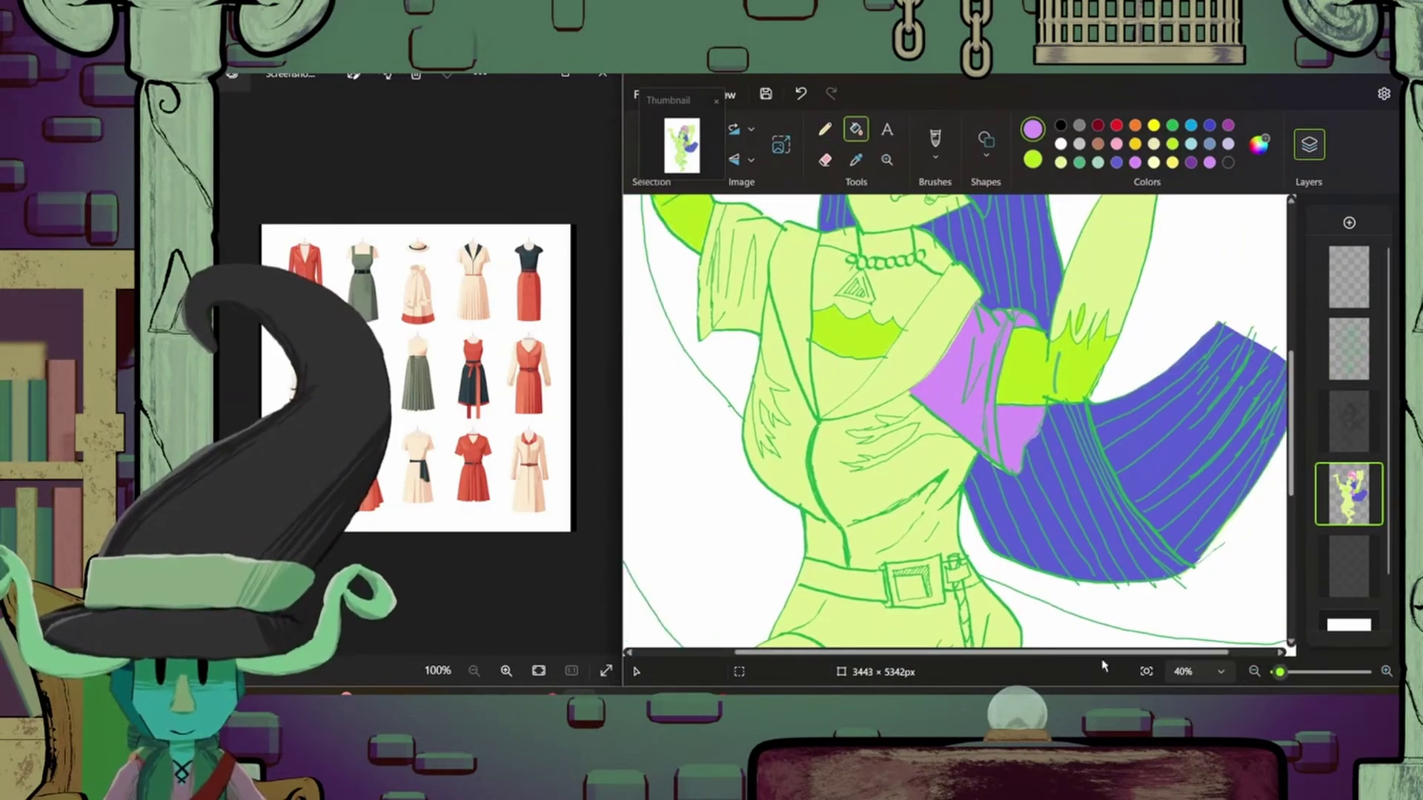
scroll(894, 430, left, 1)
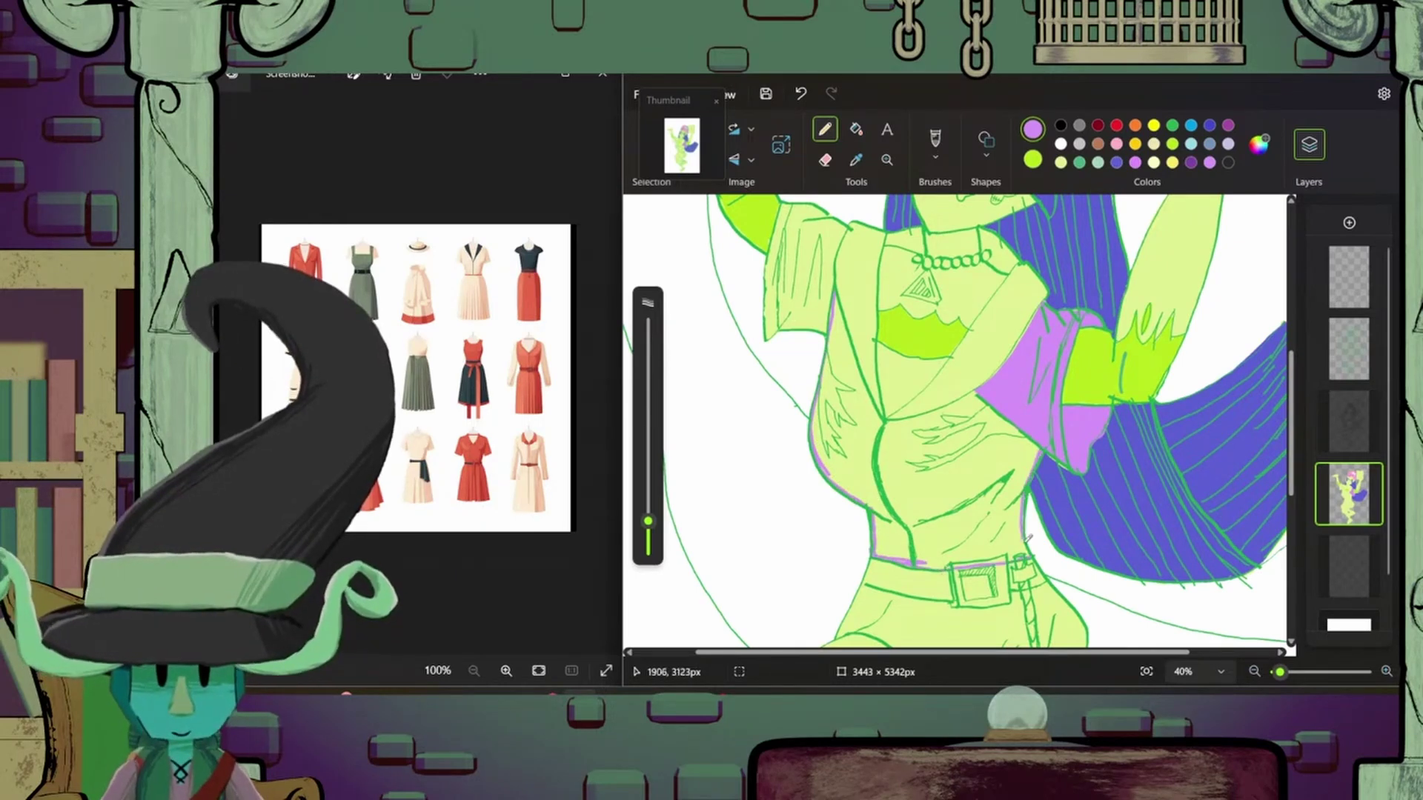
scroll(819, 169, down, 3)
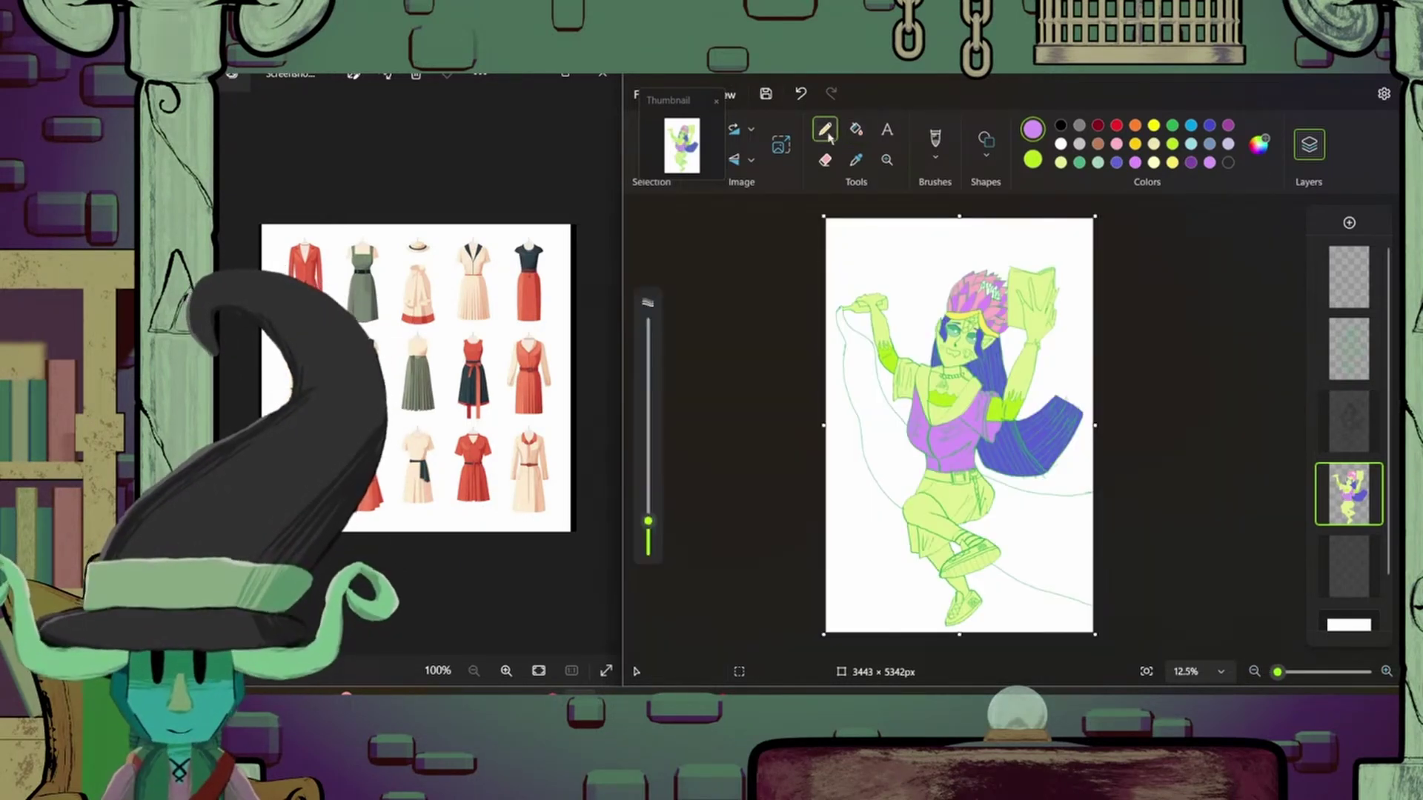
scroll(850, 166, up, 4)
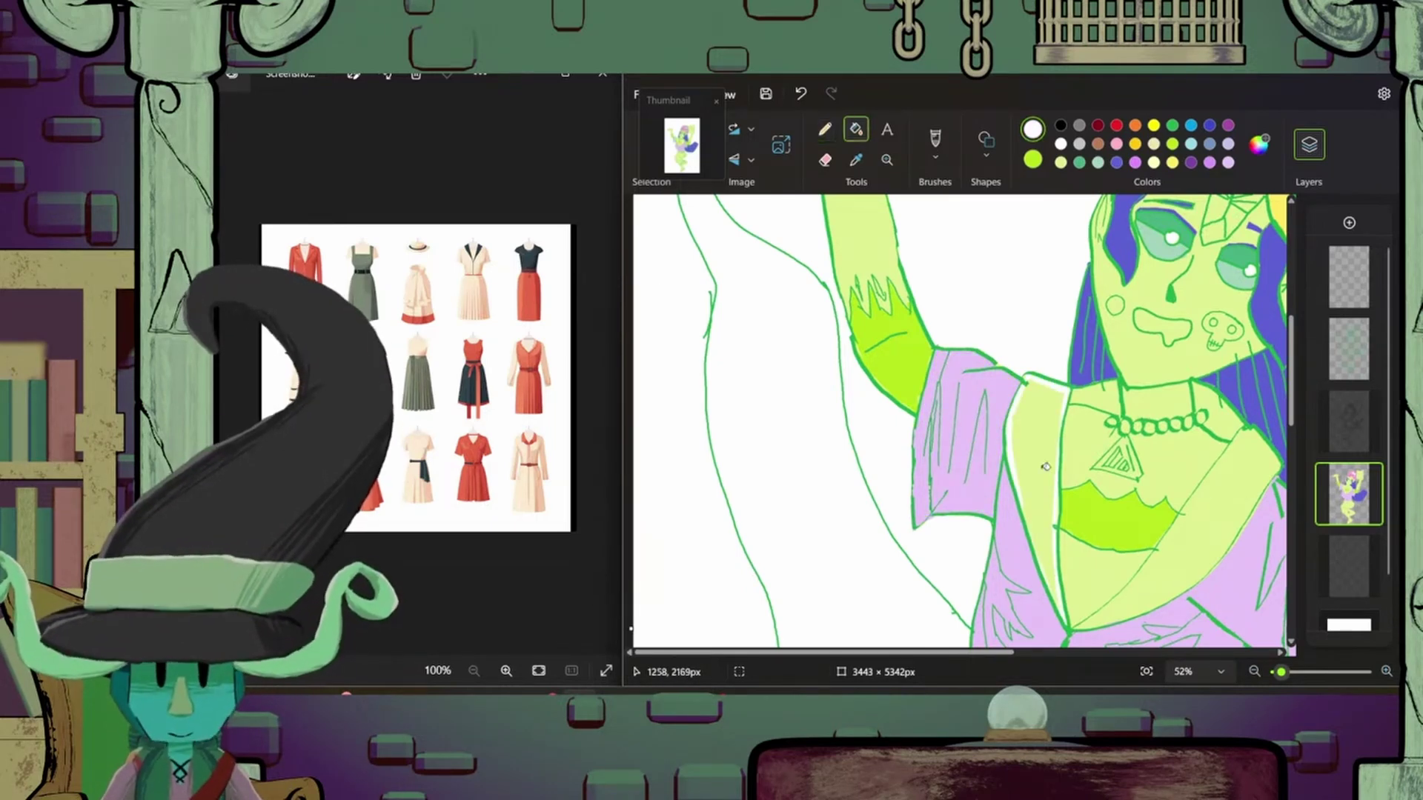
- Outline both shirt lapels in white and fill them white
drag(1073, 626, 1210, 504)
scroll(1066, 413, down, 3)
scroll(1066, 413, right, 2)
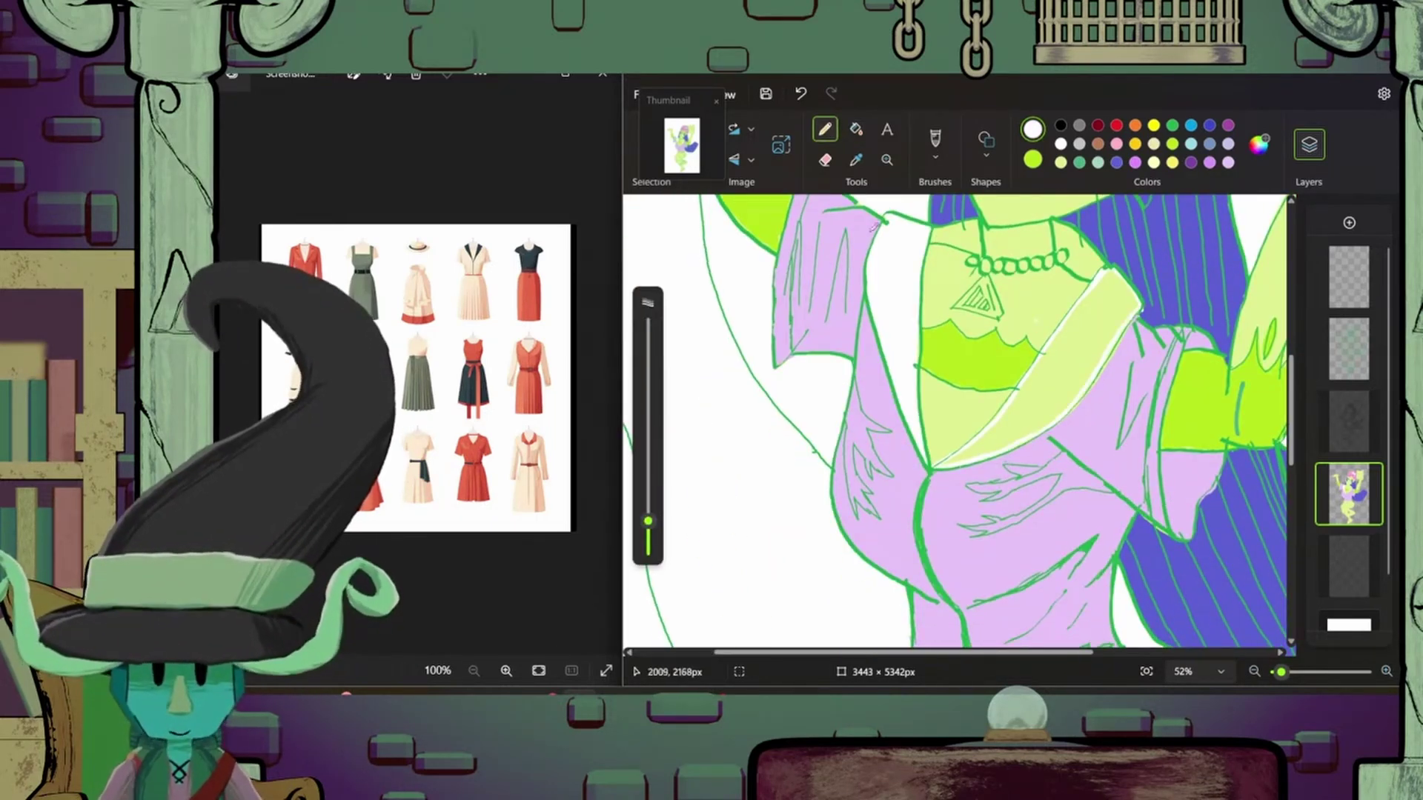
drag(875, 226, 1050, 357)
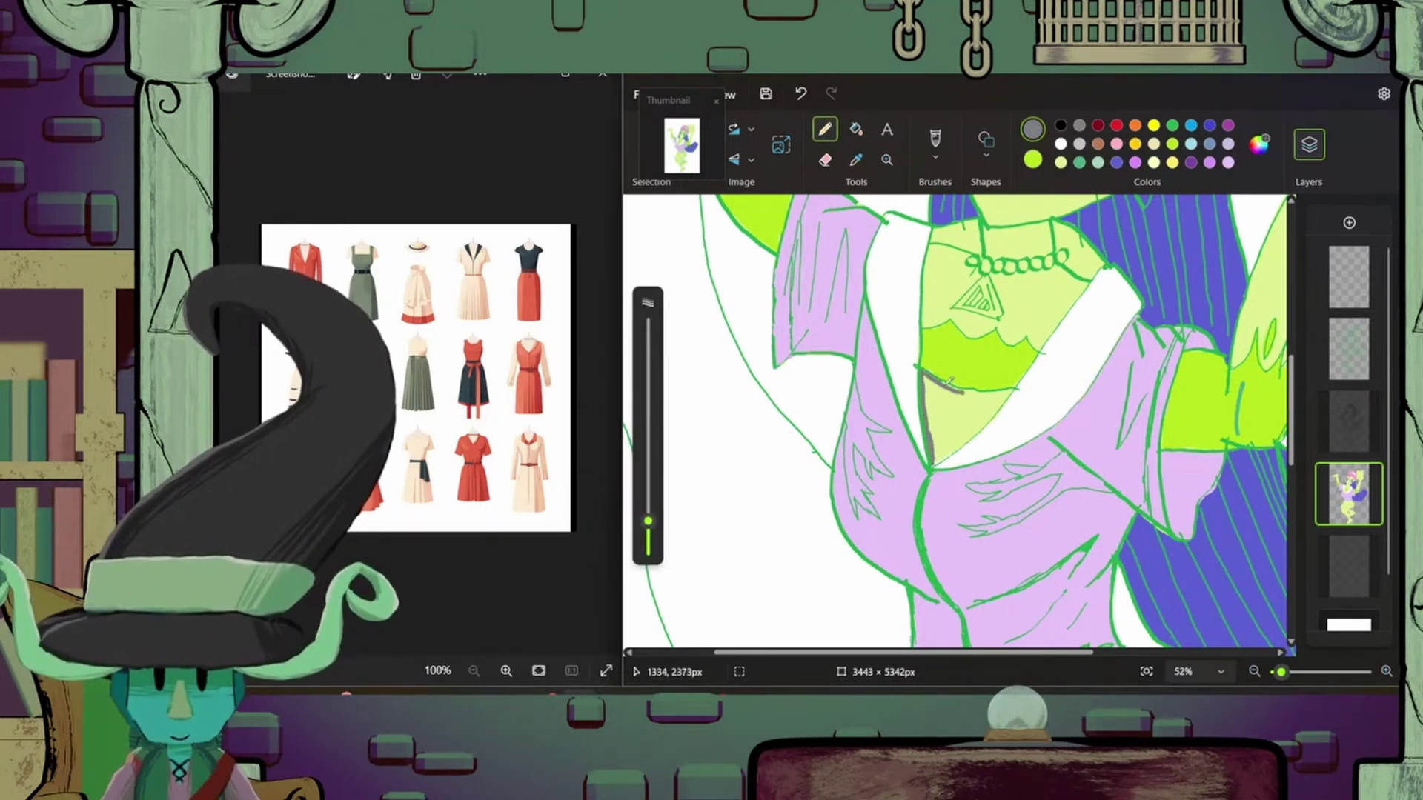
- Outline the triangular undershirt area below the scalloped chest piece in grey and fill it
drag(993, 415, 948, 400)
scroll(956, 427, down, 3)
scroll(1201, 639, up, 2)
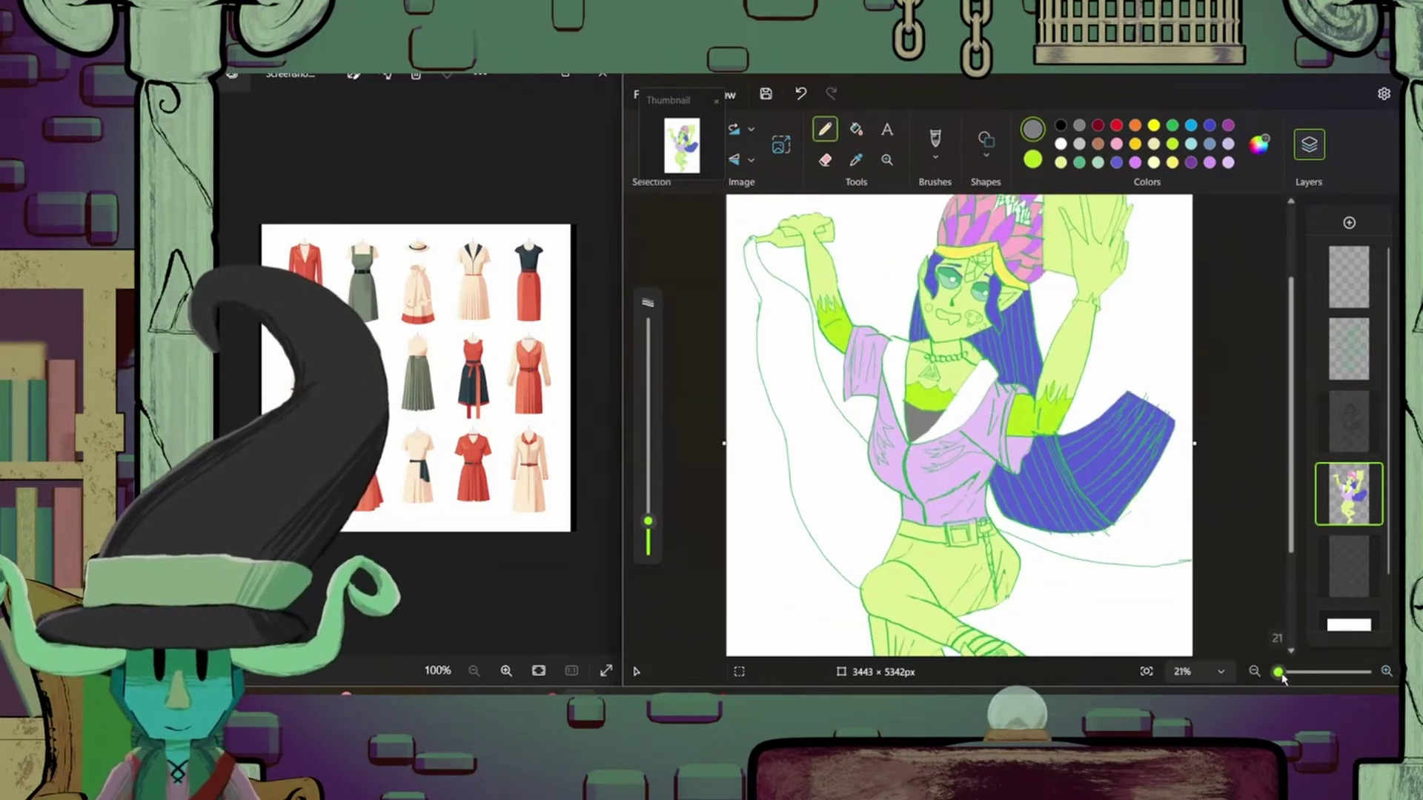
- Pick a custom dark navy and outline the shorts along the hips and the top of the raised thigh
scroll(1201, 639, down, 2)
click(1209, 125)
click(1258, 145)
key(Return)
scroll(929, 291, up, 2)
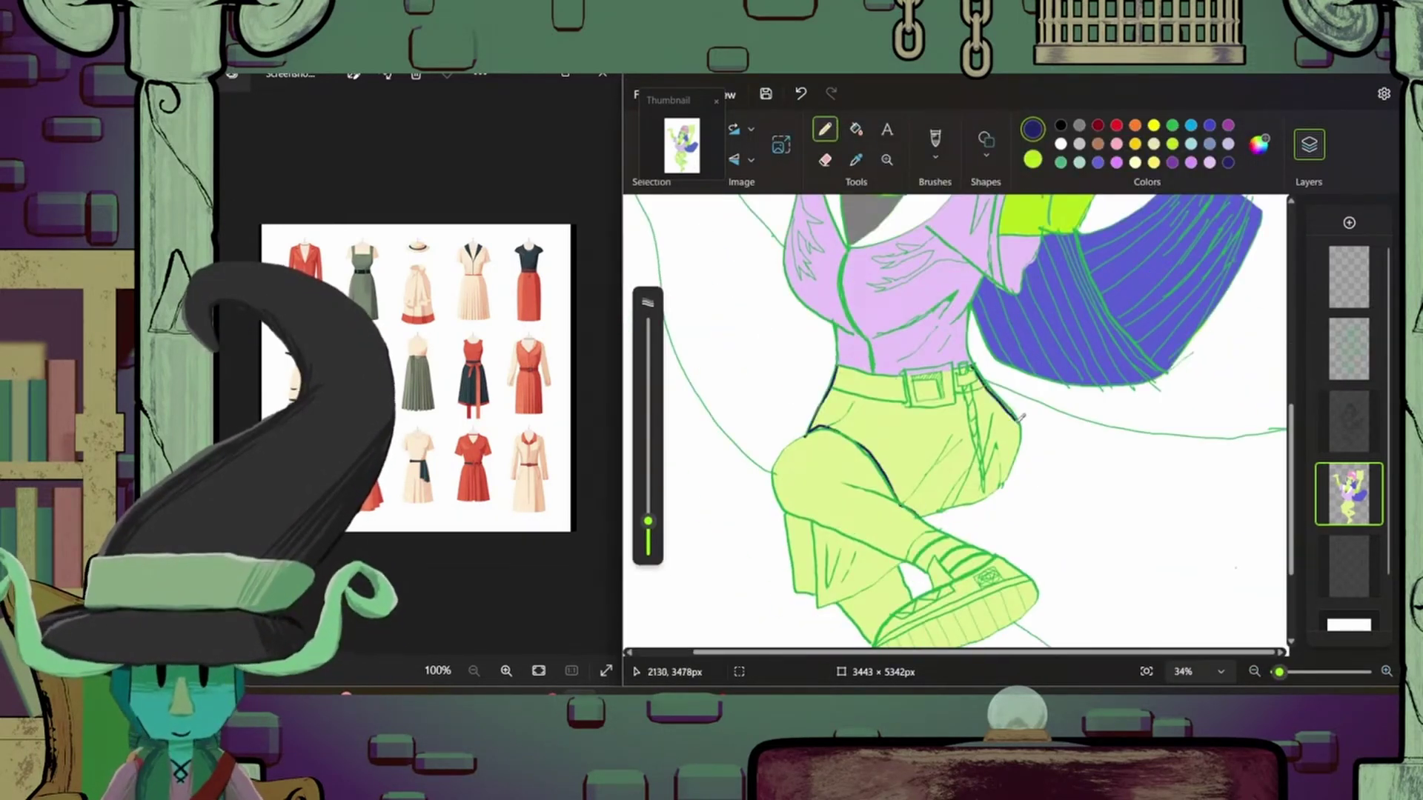
- Finish the navy outline of the shorts and fill all their sections navy
scroll(938, 422, up, 3)
mouse_move(704, 347)
mouse_down()
mouse_move(867, 389)
mouse_move(978, 367)
mouse_move(1019, 569)
mouse_up()
click(926, 482)
click(1013, 423)
click(1030, 538)
scroll(927, 445, down, 3)
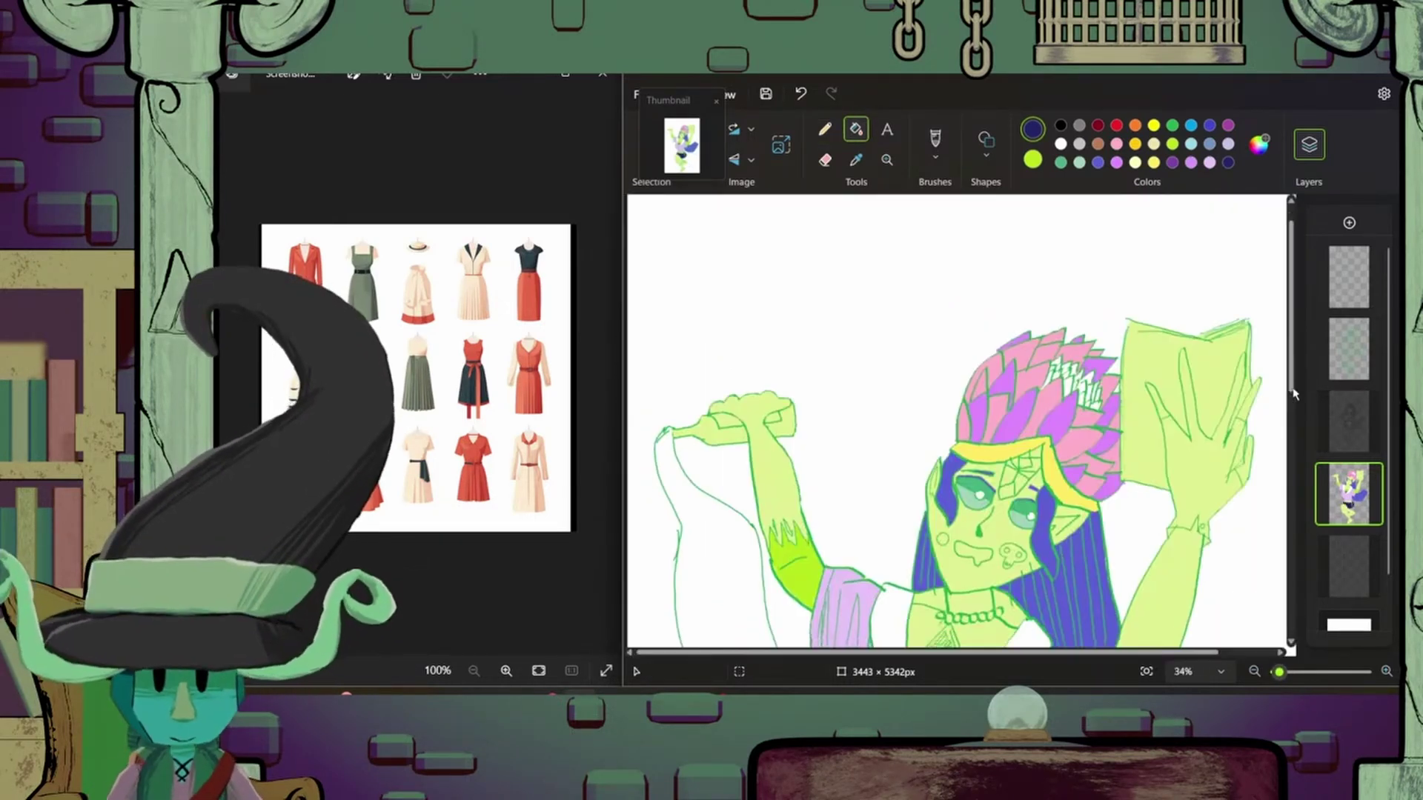
- Fill the belt buckle's frame with warm yellow, then outline and fill its centre square navy
scroll(860, 442, down, 5)
scroll(1208, 610, down, 3)
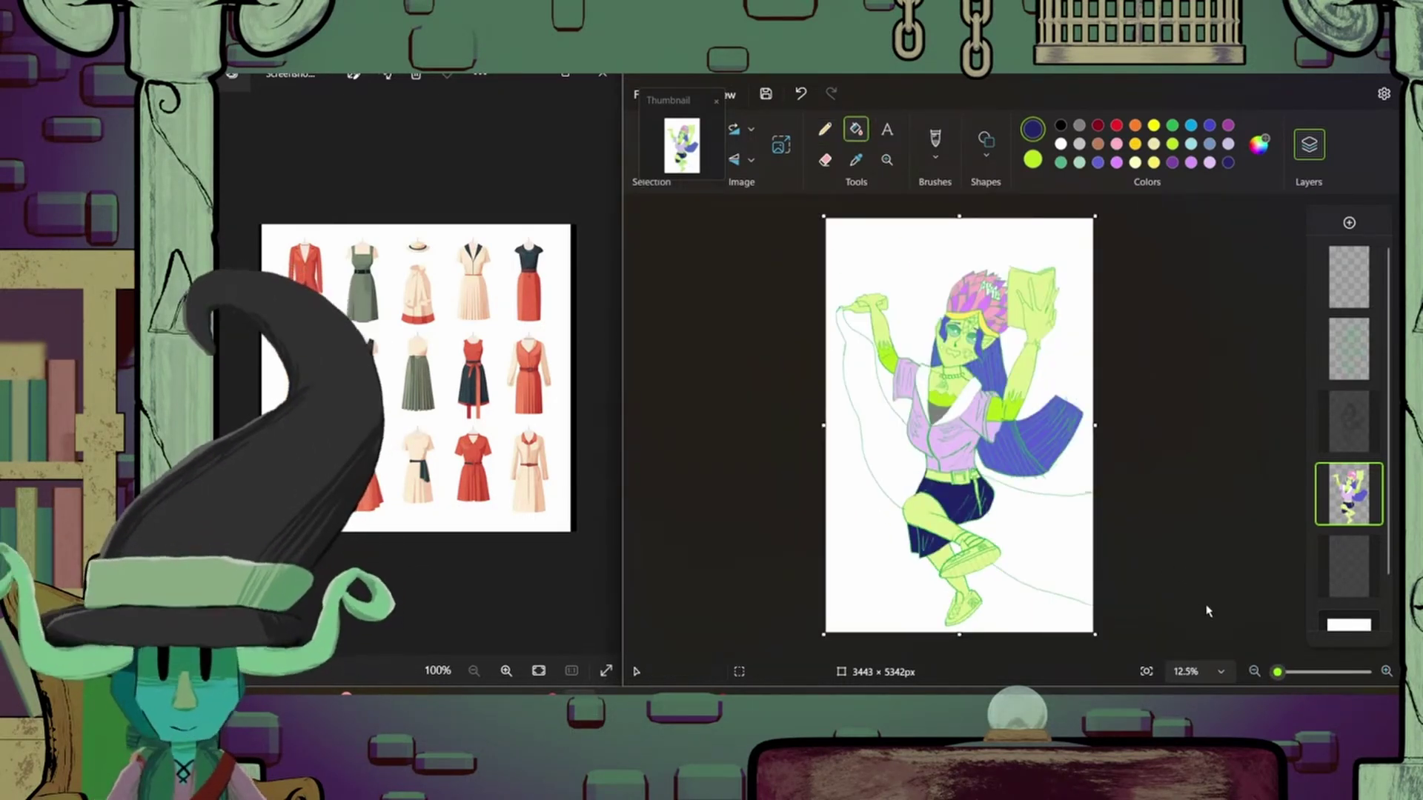
scroll(1207, 610, up, 4)
scroll(890, 427, up, 3)
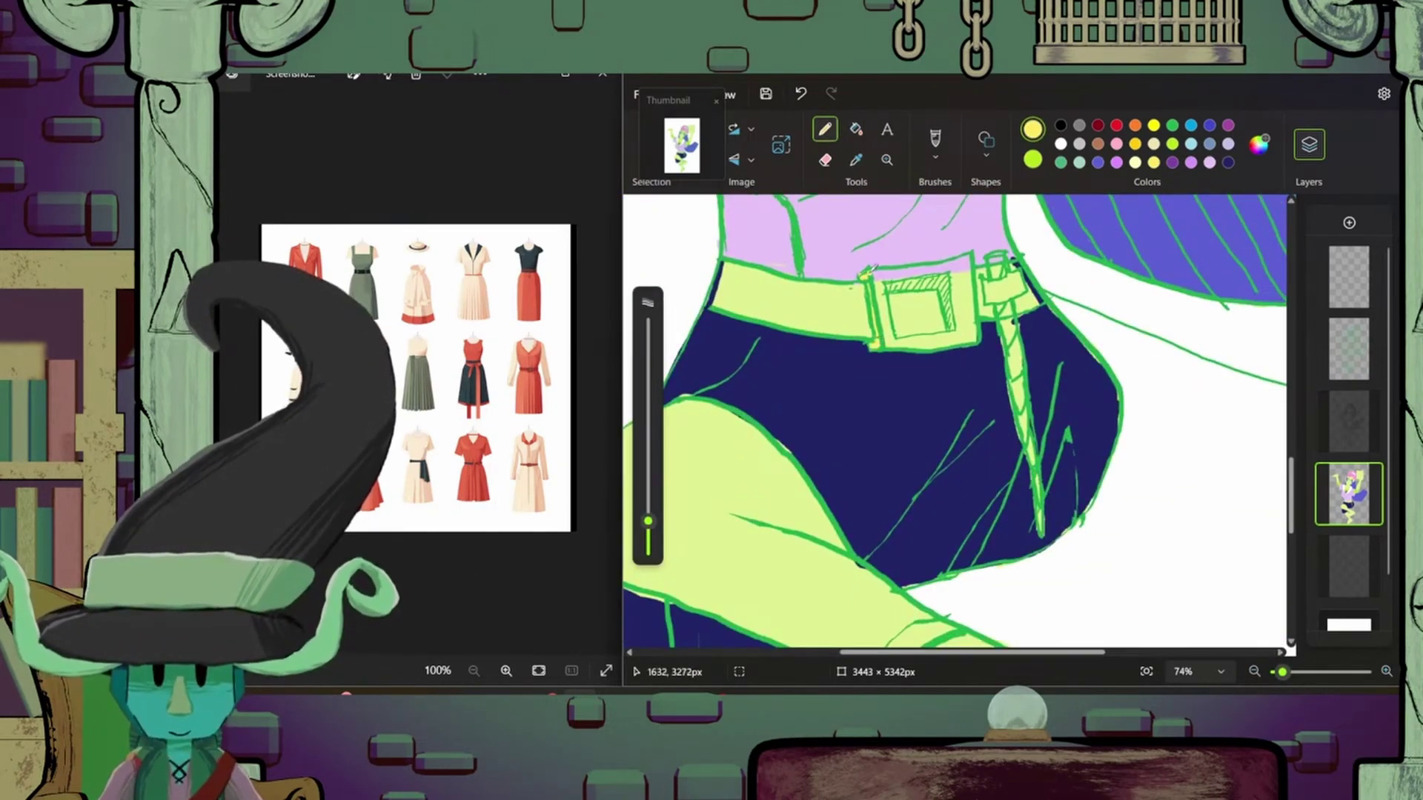
click(892, 295)
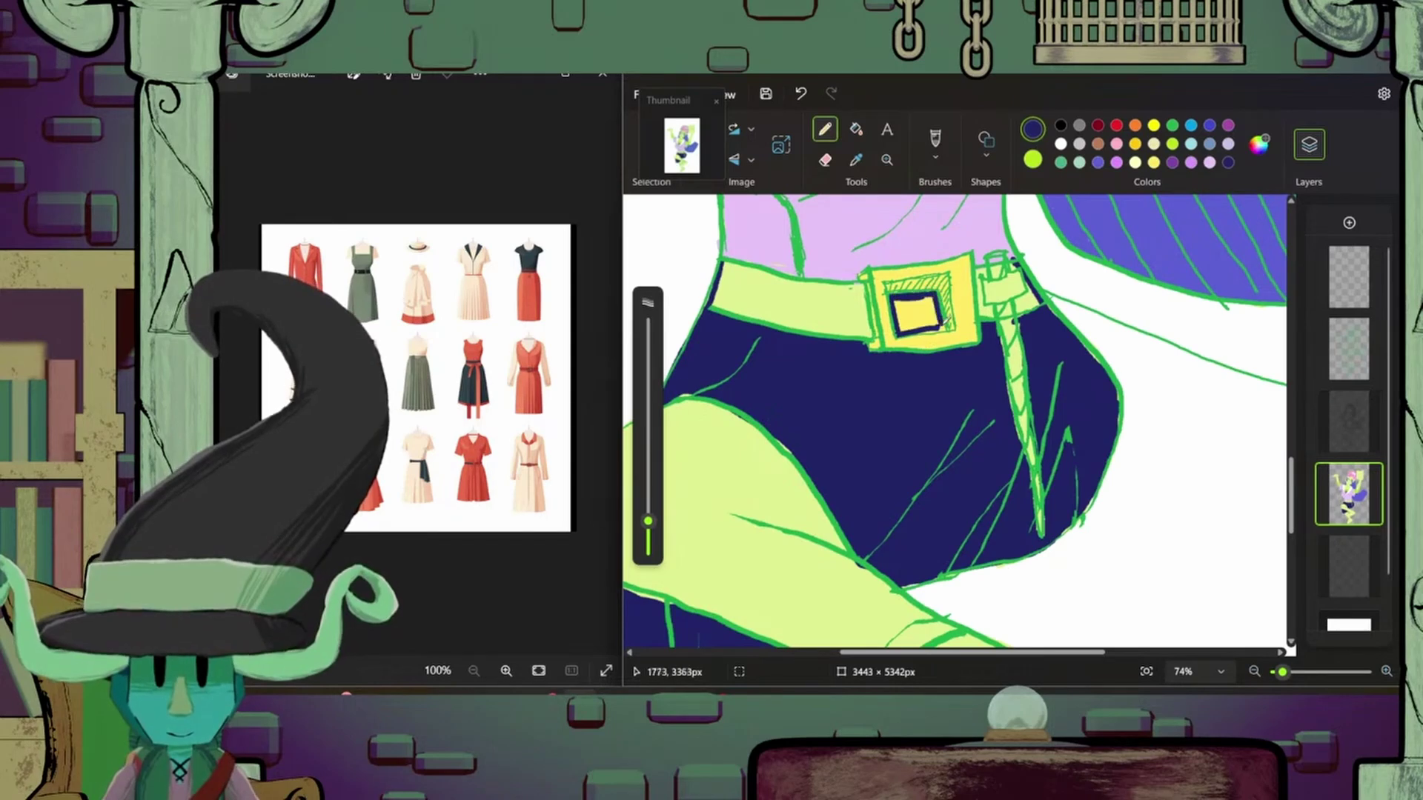
click(919, 315)
- Paint the tapered item hanging from the belt dark olive brown, including its small top end
scroll(1111, 275, up, 2)
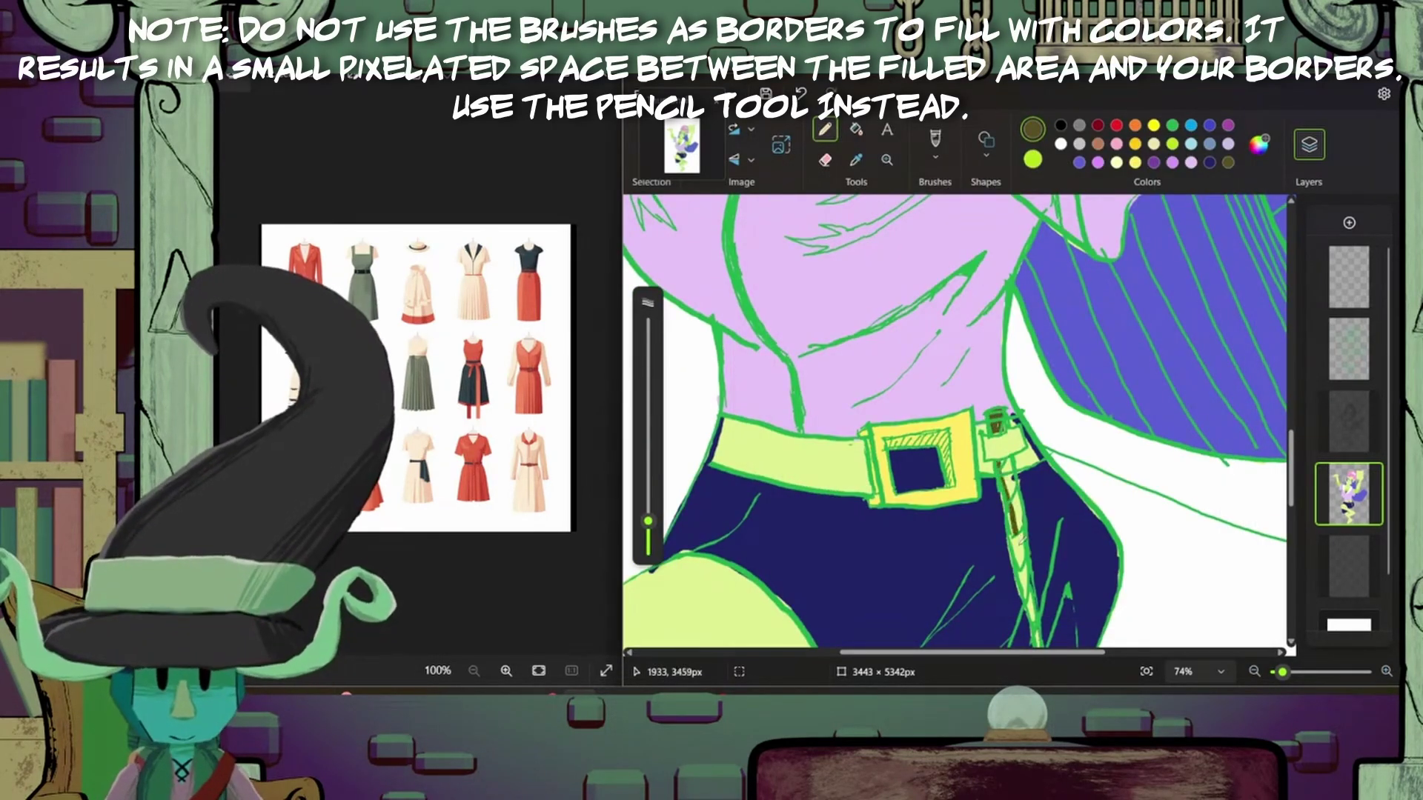
scroll(1030, 460, down, 3)
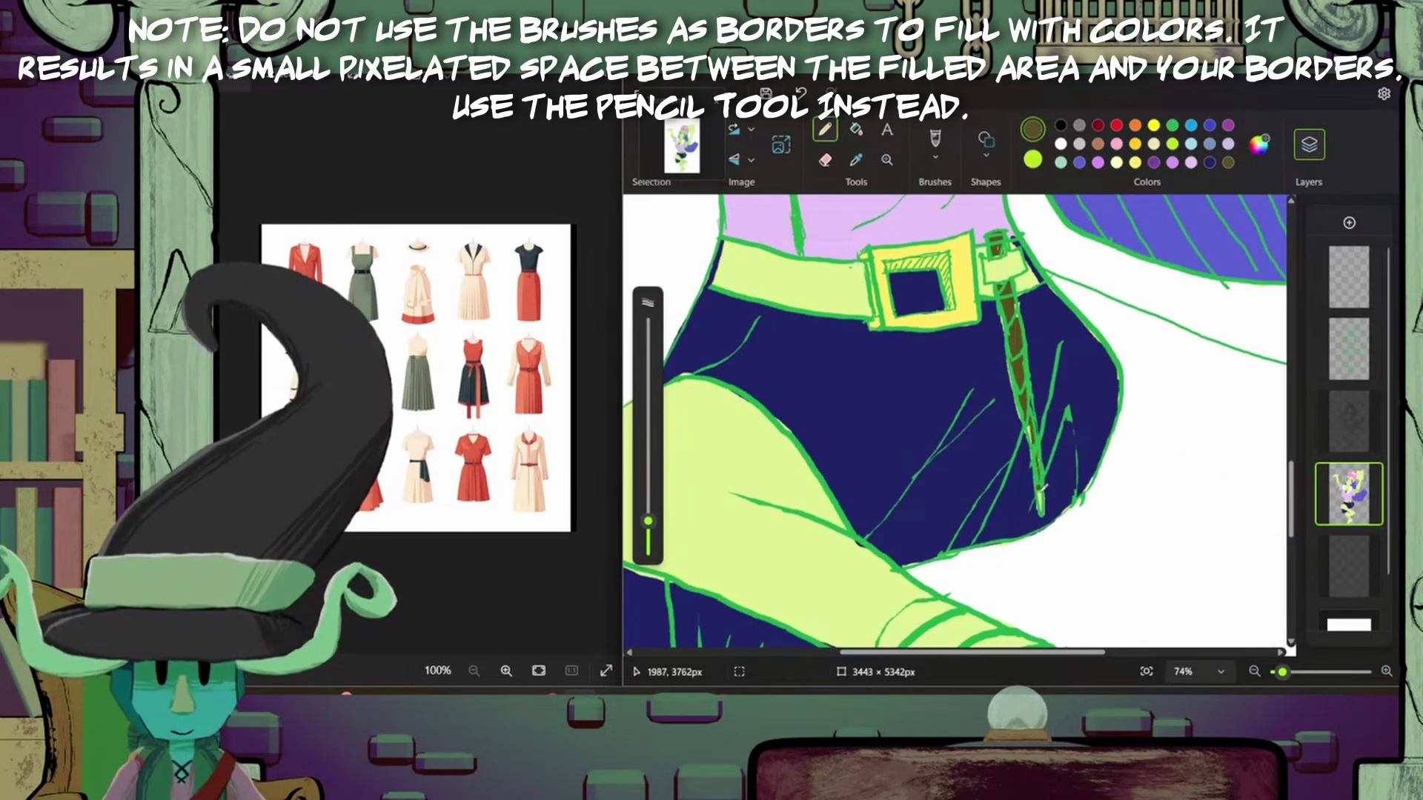
- Switch to warm yellow and touch in the necklace where the triangular pendant attaches
drag(1282, 672, 1290, 672)
scroll(1131, 477, up, 4)
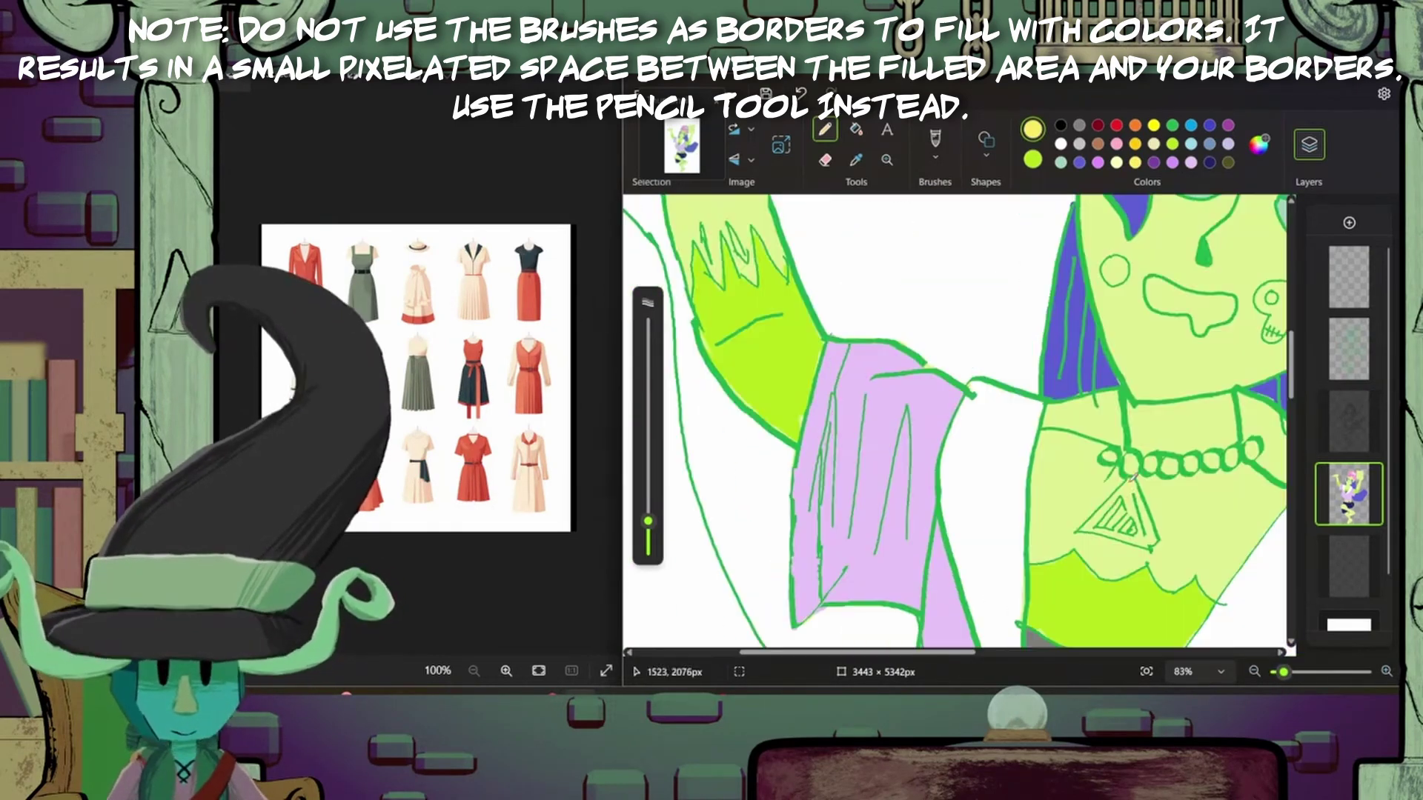
scroll(1135, 485, down, 3)
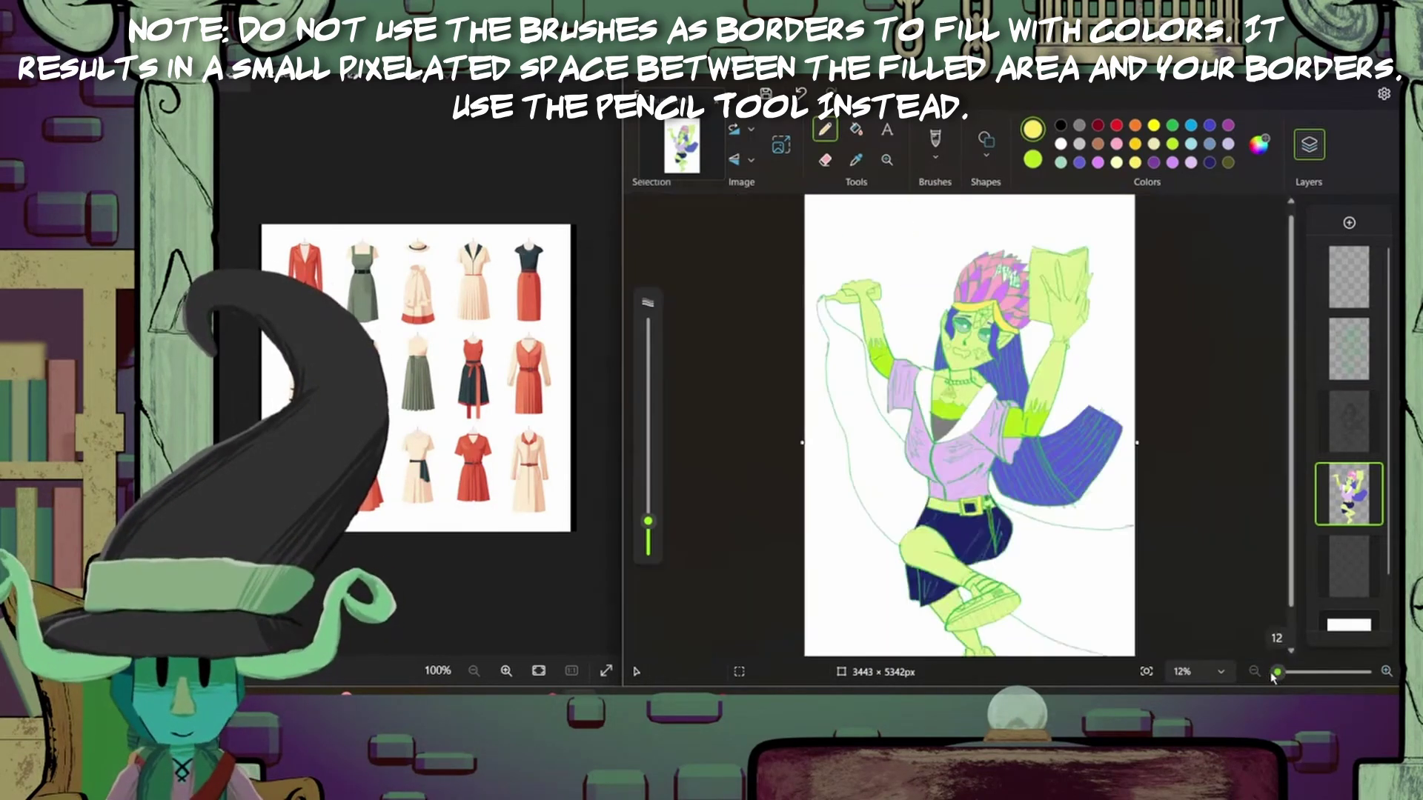
- Switch to navy and trace the side edge and jagged wrist cuff of the glove on the hand holding the book
scroll(1013, 244, up, 3)
scroll(1296, 401, down, 1)
scroll(1295, 400, down, 3)
click(826, 645)
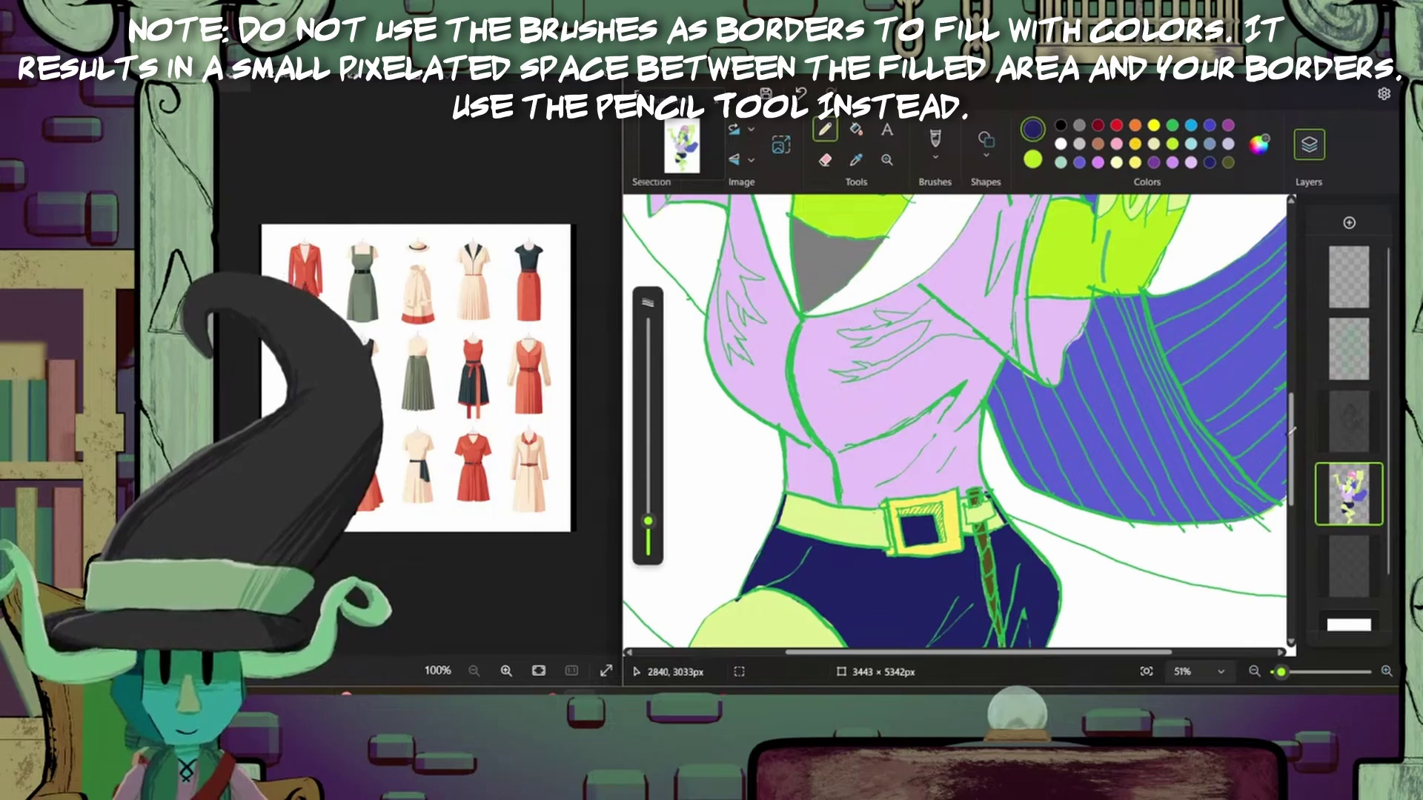
scroll(1112, 445, up, 3)
drag(1156, 304, 1186, 430)
scroll(1219, 495, up, 2)
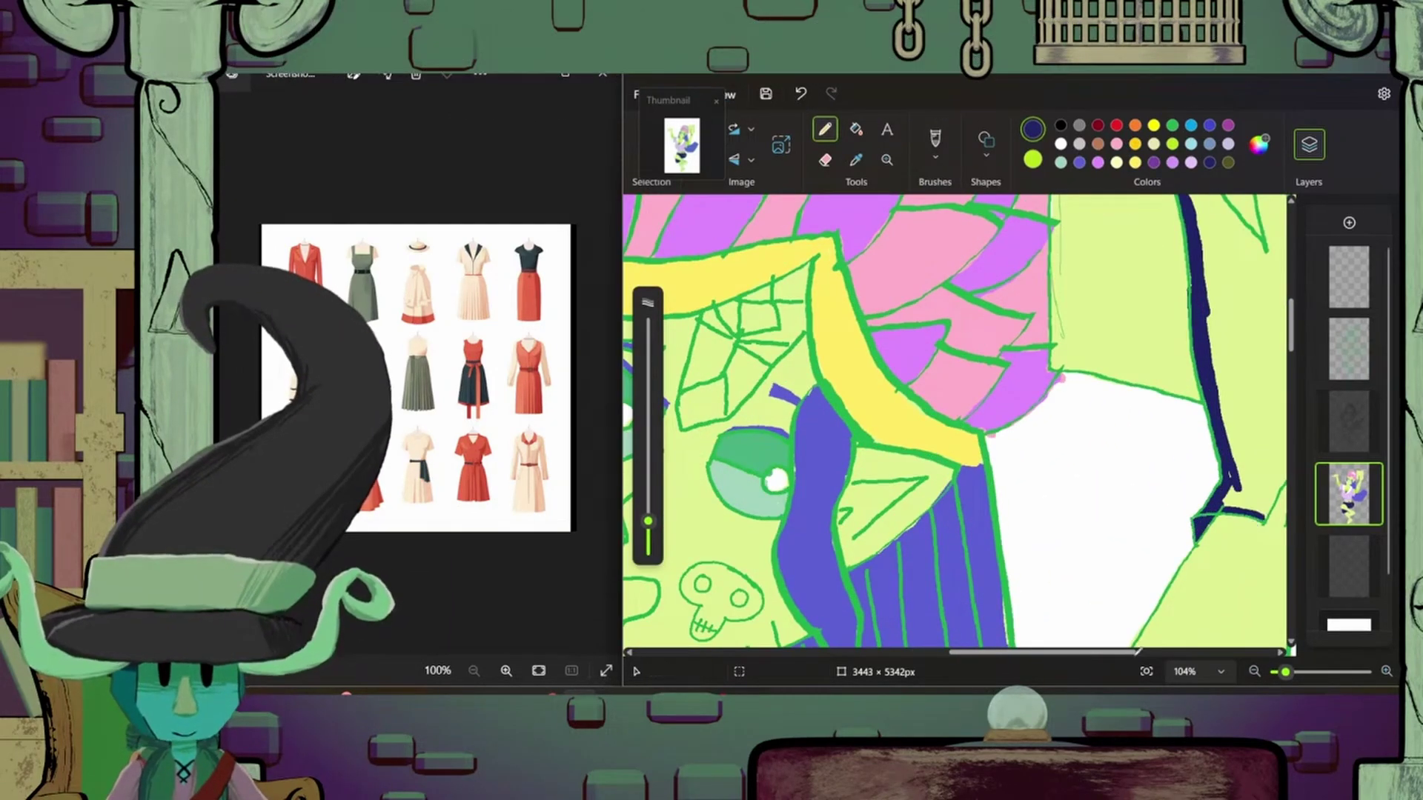
scroll(1220, 495, right, 3)
mouse_move(1067, 493)
mouse_down()
mouse_move(1127, 519)
mouse_move(1145, 563)
mouse_up()
scroll(1253, 628, right, 2)
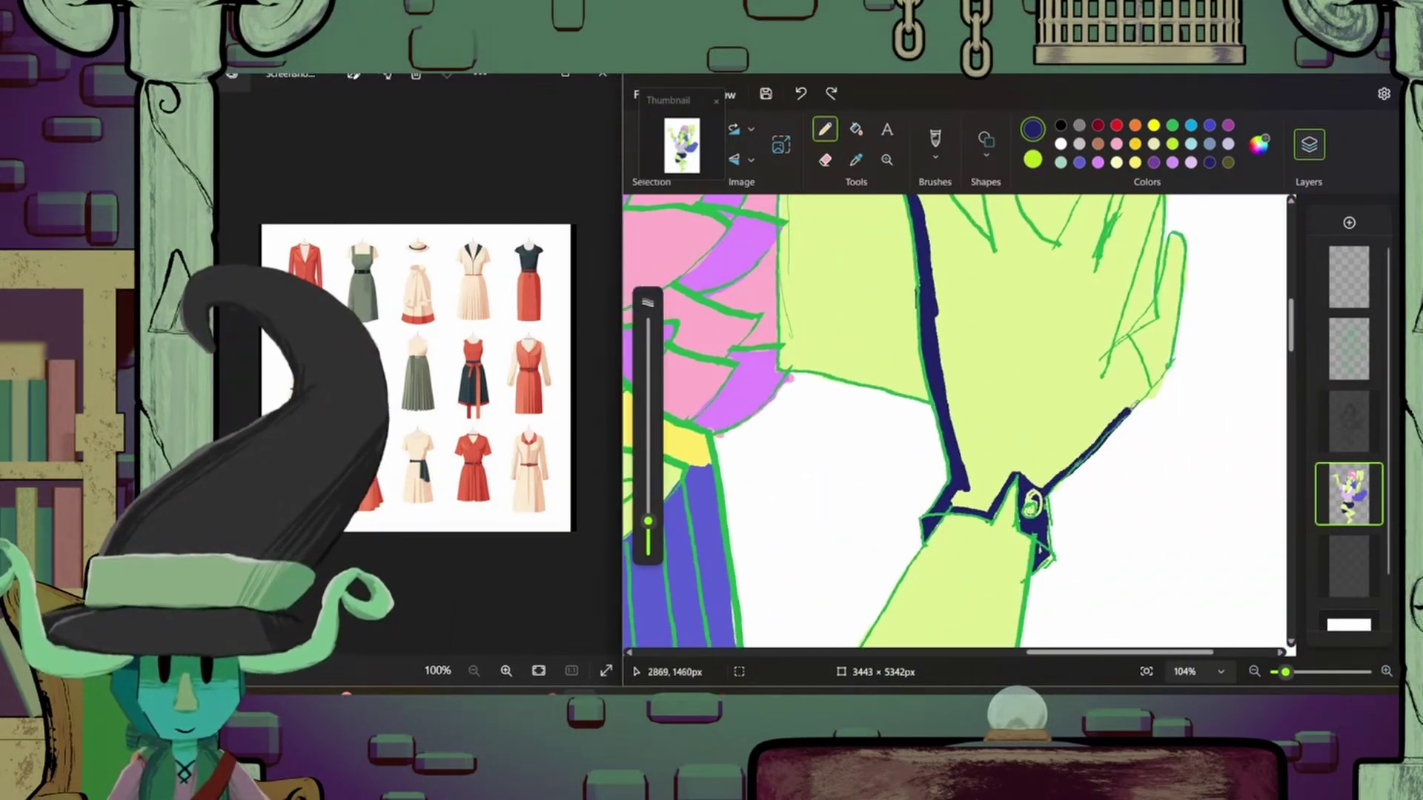
- Continue the navy glove outline along the outer palm, around the thumb and finger bases, and along the covered fingers
drag(1122, 337, 1153, 404)
drag(1125, 285, 1097, 374)
scroll(1255, 350, up, 2)
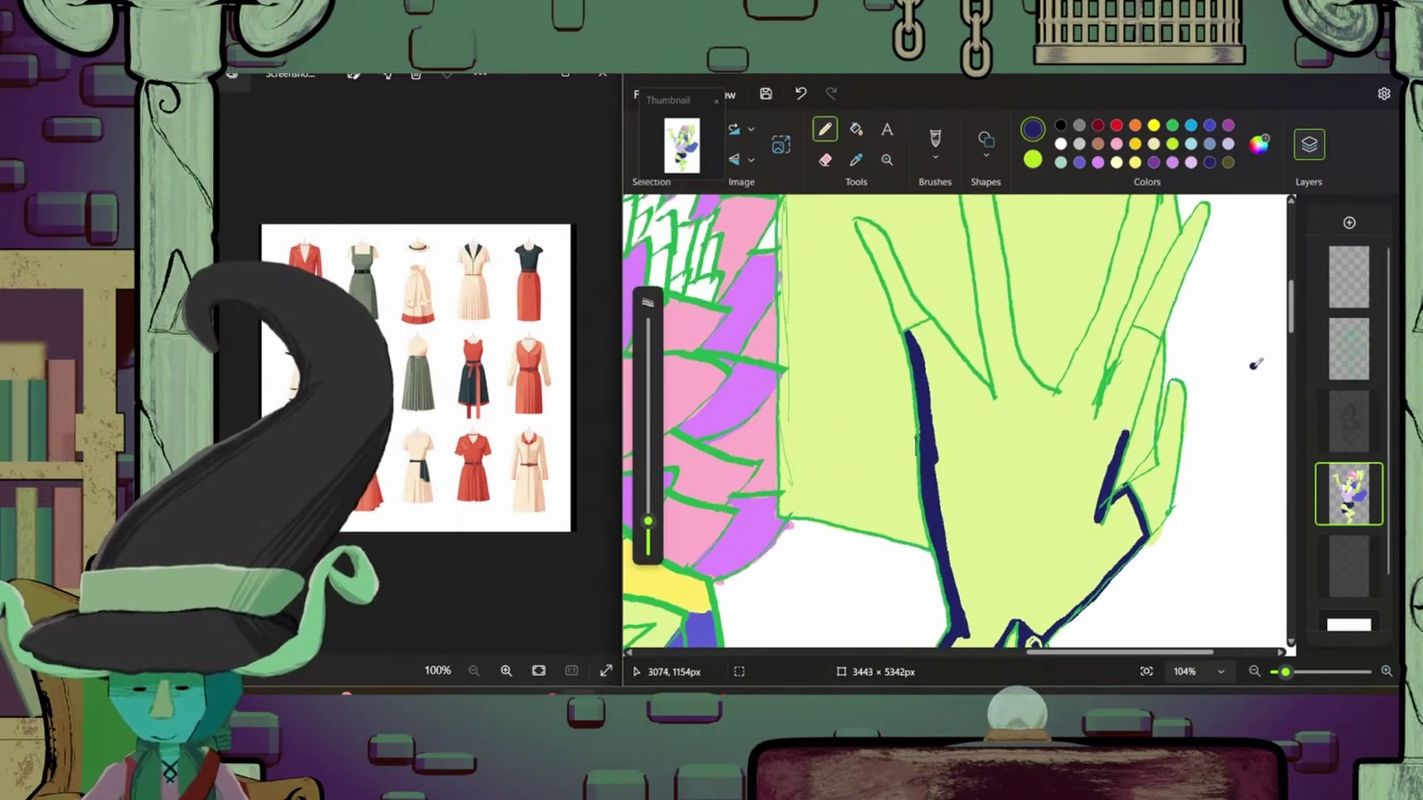
mouse_move(909, 330)
mouse_down()
mouse_move(997, 396)
mouse_move(978, 280)
mouse_up()
scroll(978, 280, up, 2)
drag(979, 423, 1064, 537)
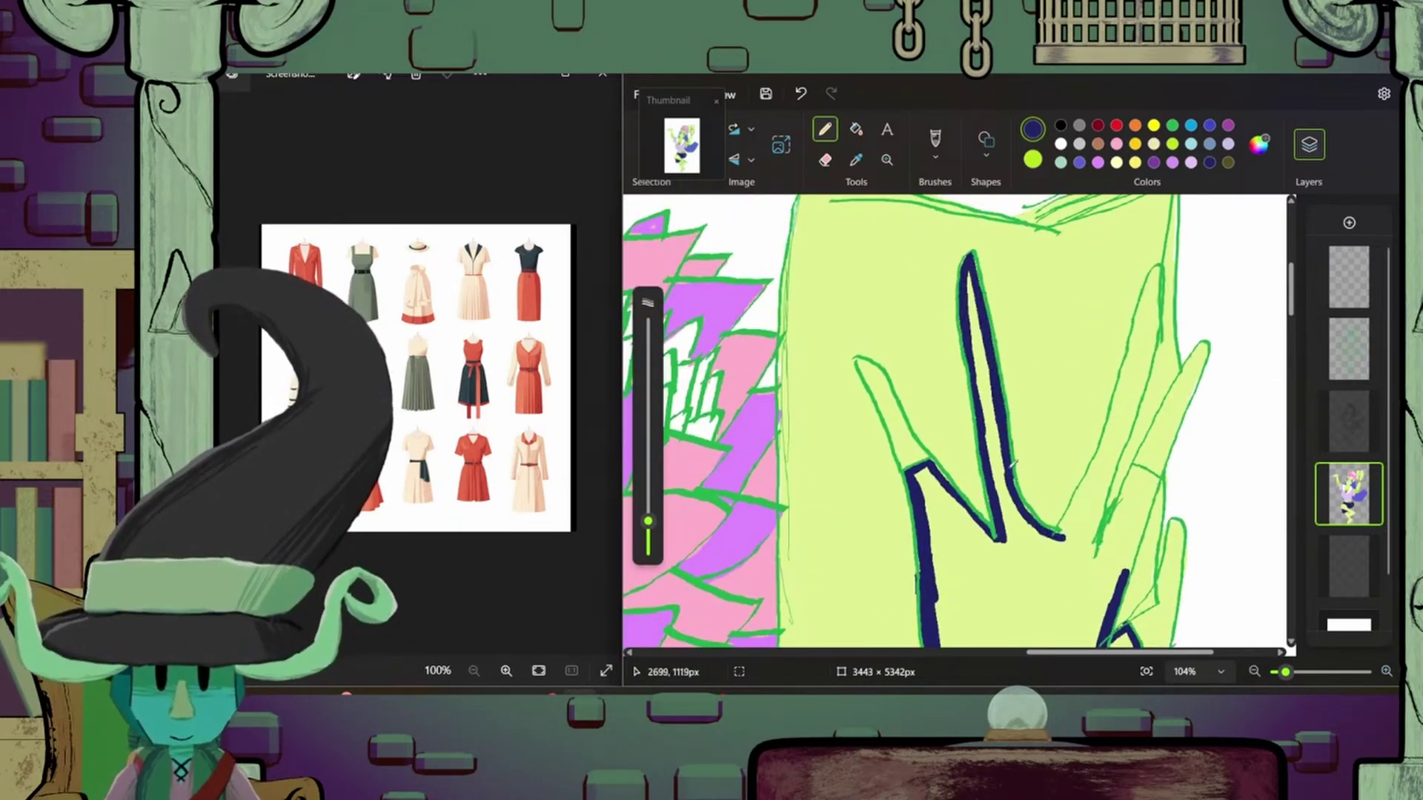
mouse_move(1156, 270)
mouse_down()
mouse_move(1060, 534)
mouse_move(1093, 556)
mouse_move(1160, 478)
mouse_up()
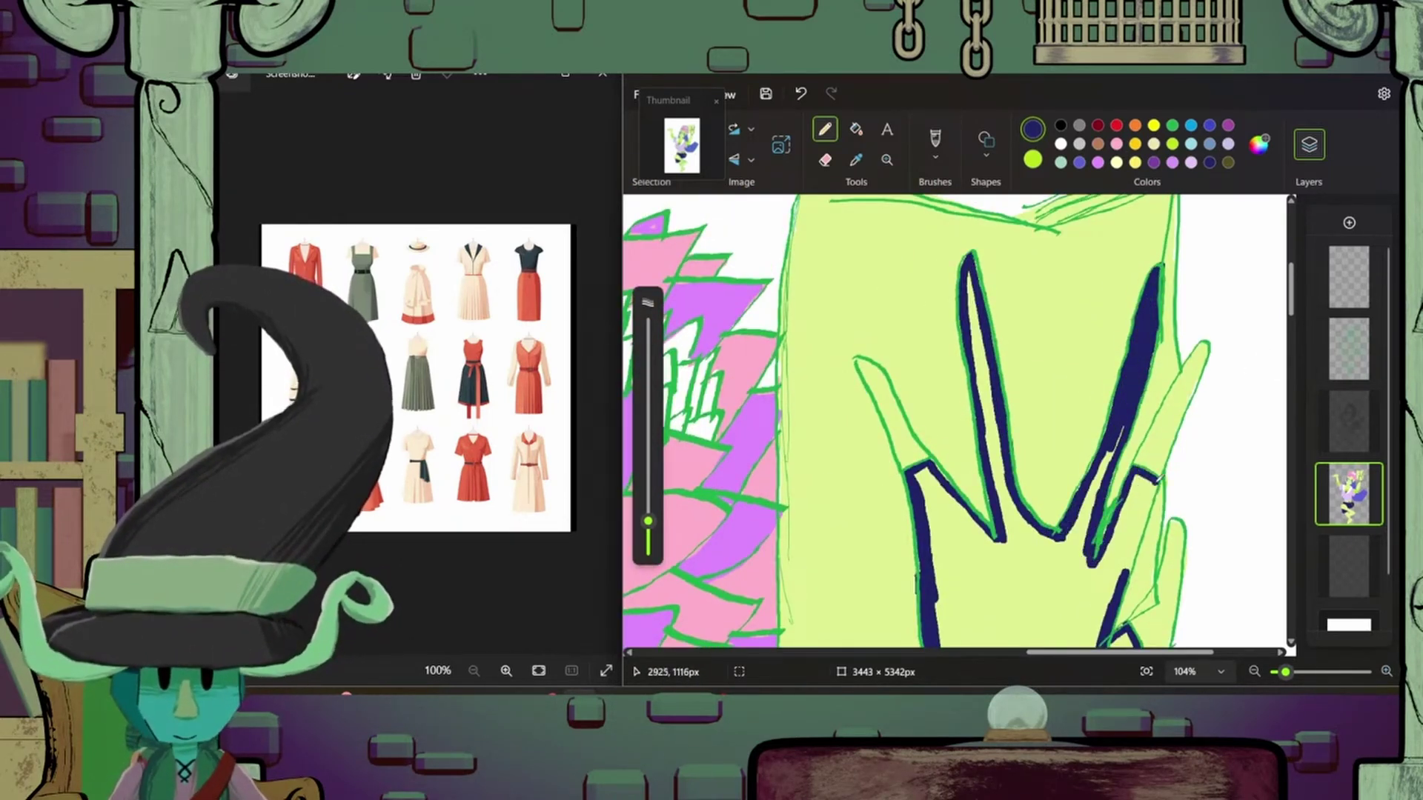
- Fill the outlined glove navy and check the flat colour with the line art temporarily hidden
click(985, 369)
click(1371, 328)
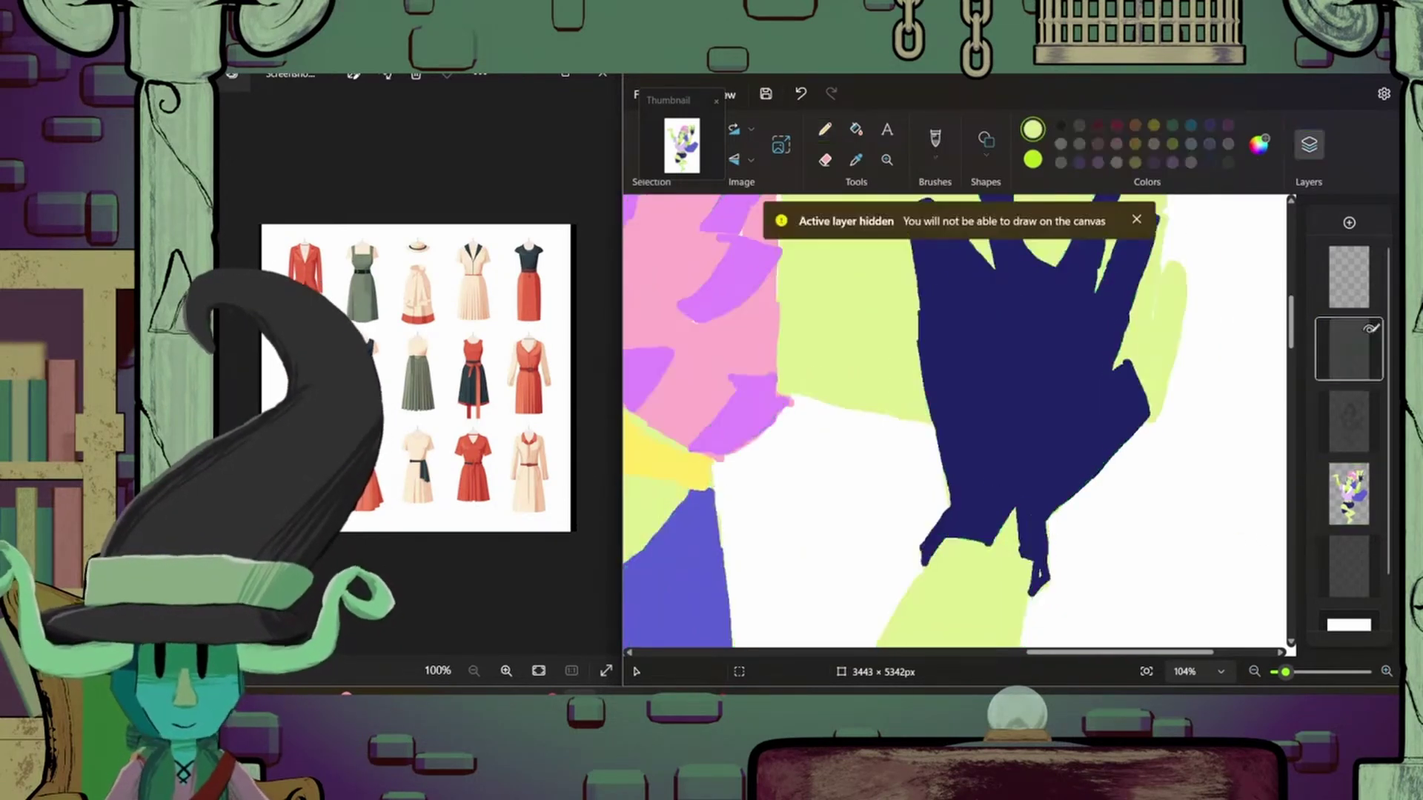
click(1371, 328)
- Paint the blouse's centre strip navy, then outline and fill the upper branching mark on the chest
scroll(1239, 649, down, 5)
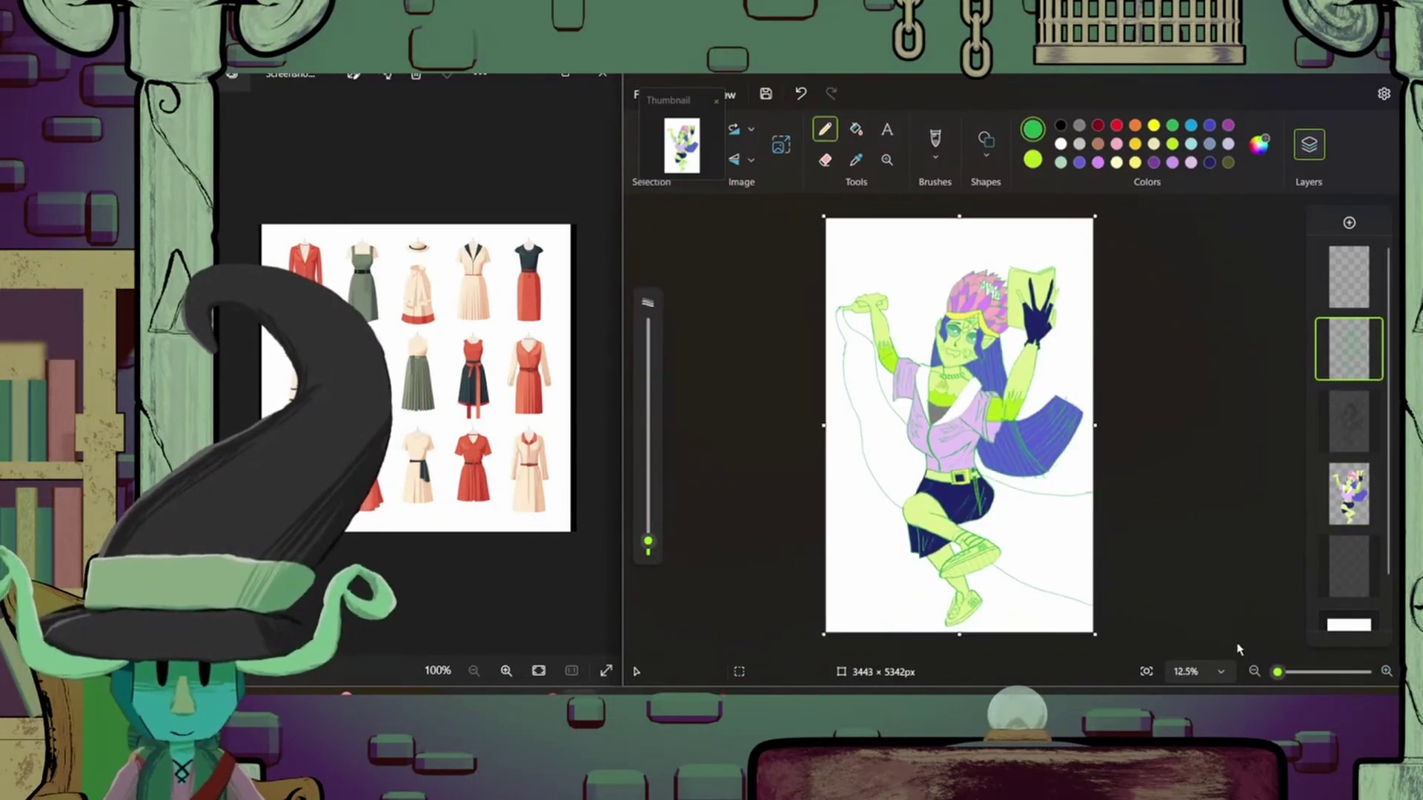
scroll(951, 356, up, 5)
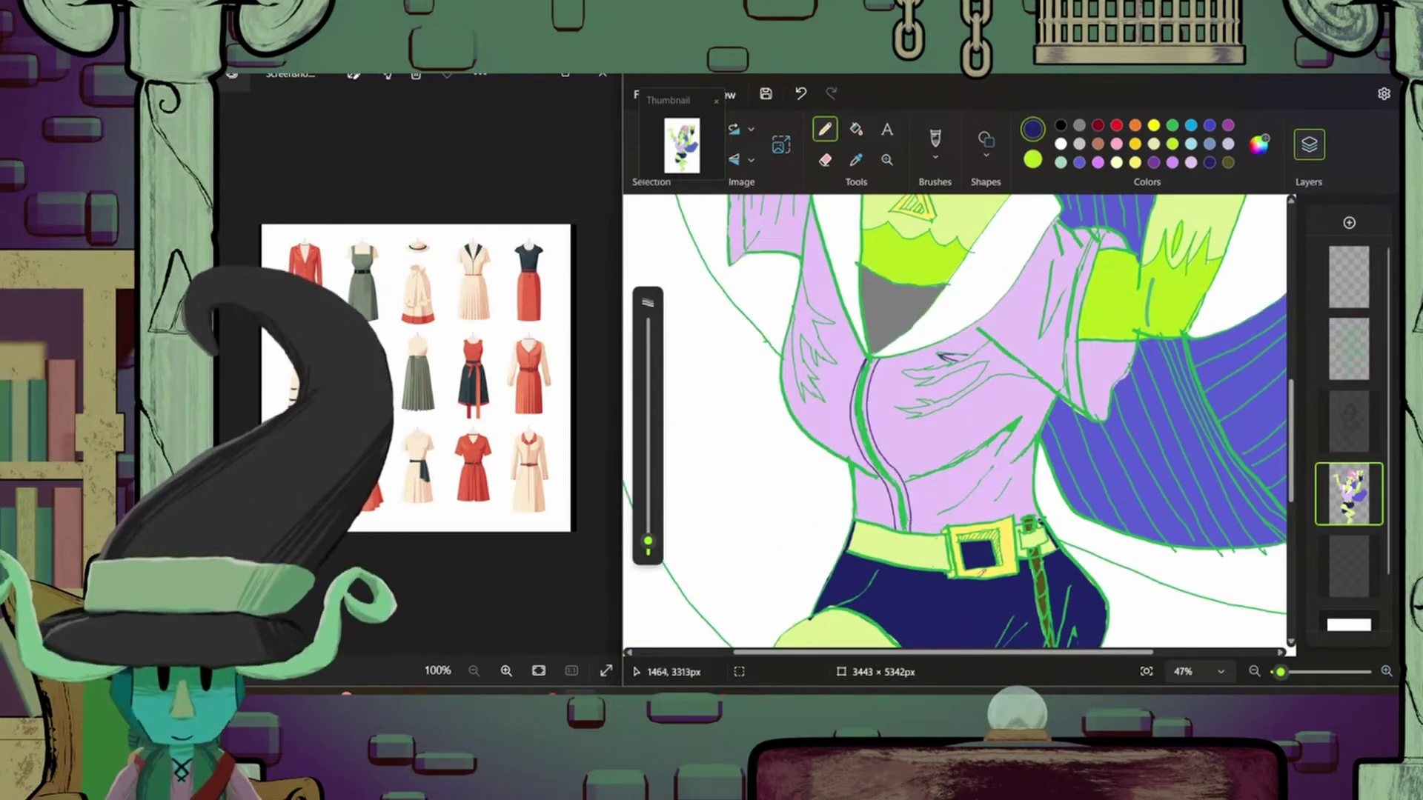
scroll(944, 357, up, 4)
scroll(945, 442, up, 5)
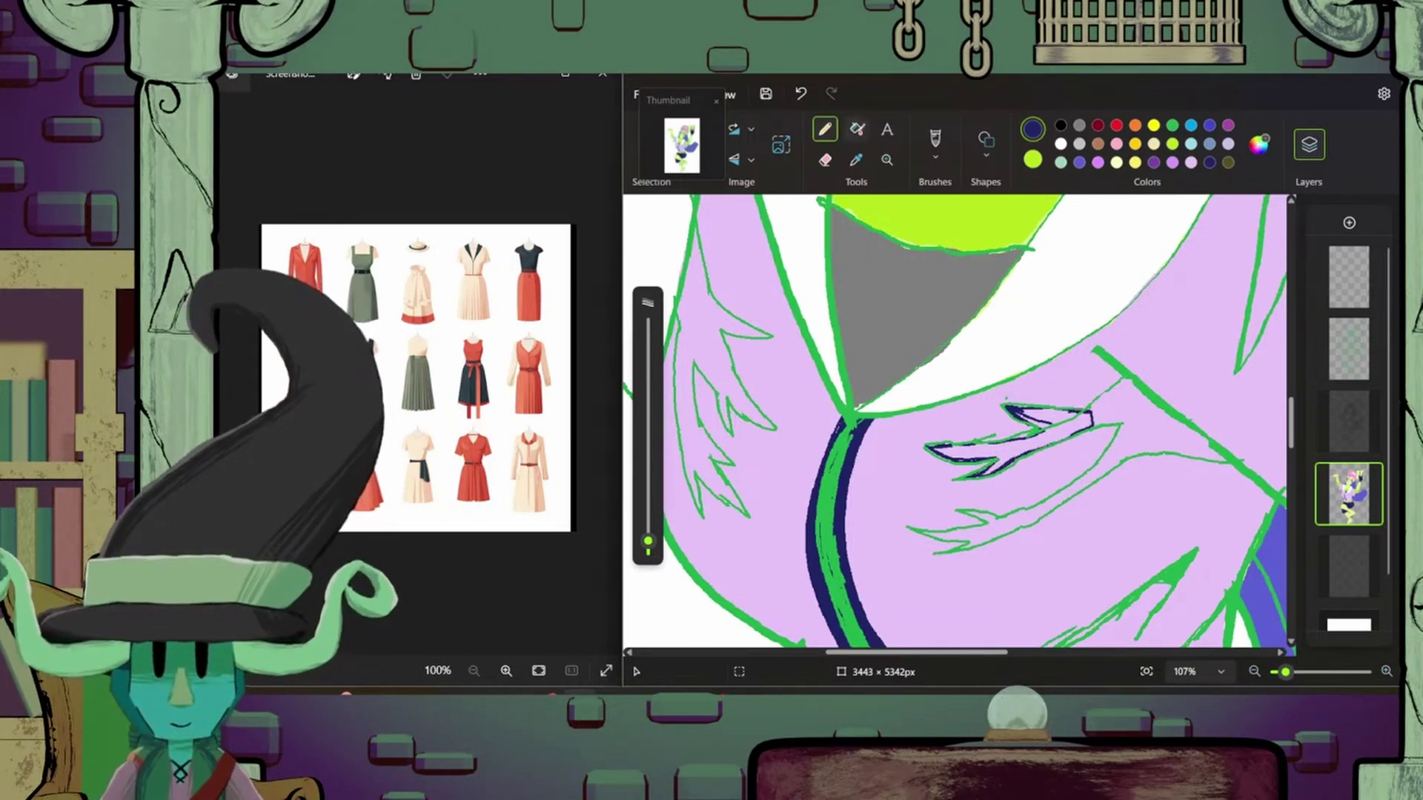
click(857, 131)
click(1023, 430)
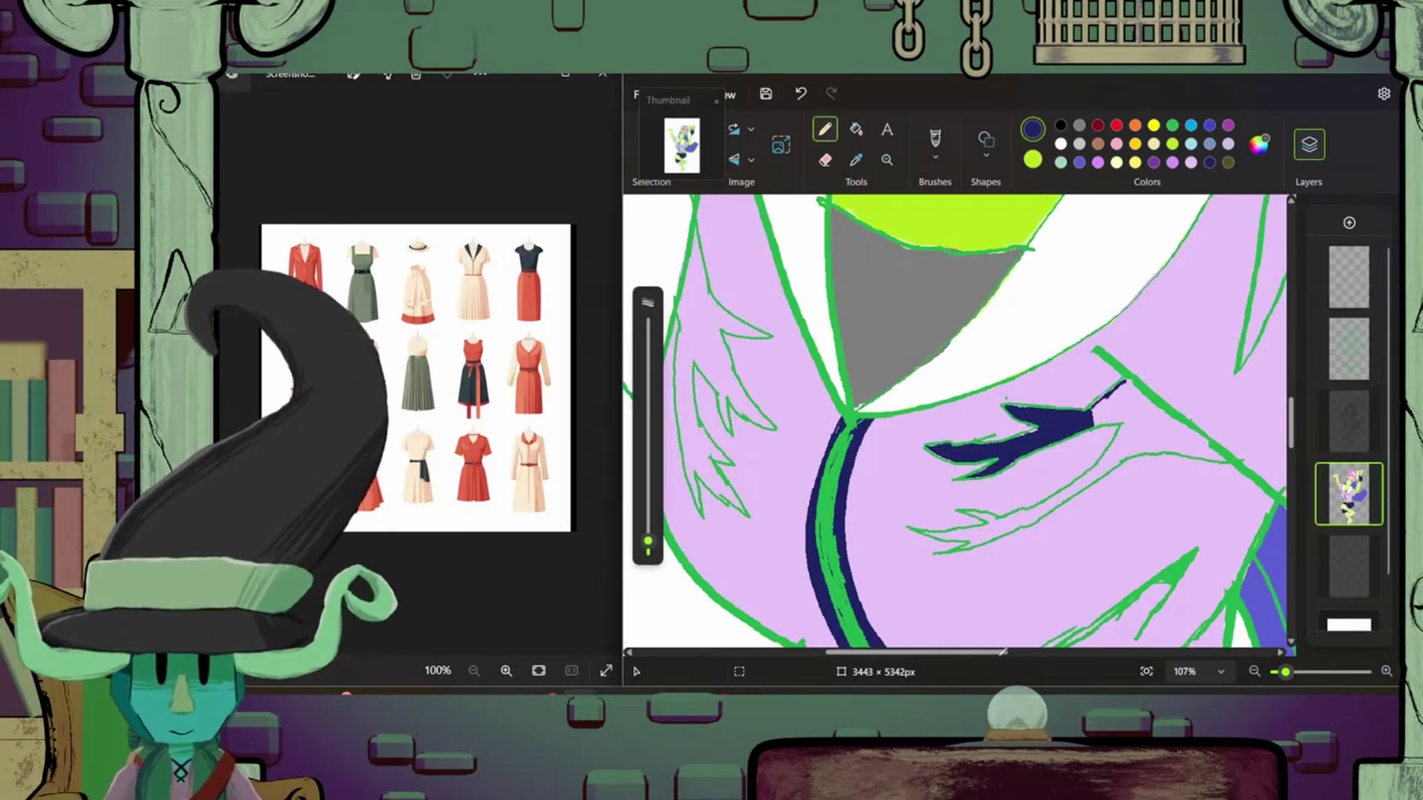
- Extend the navy branching mark to the sleeve seam and paint its lower branch
scroll(986, 409, right, 3)
drag(1017, 454, 1104, 453)
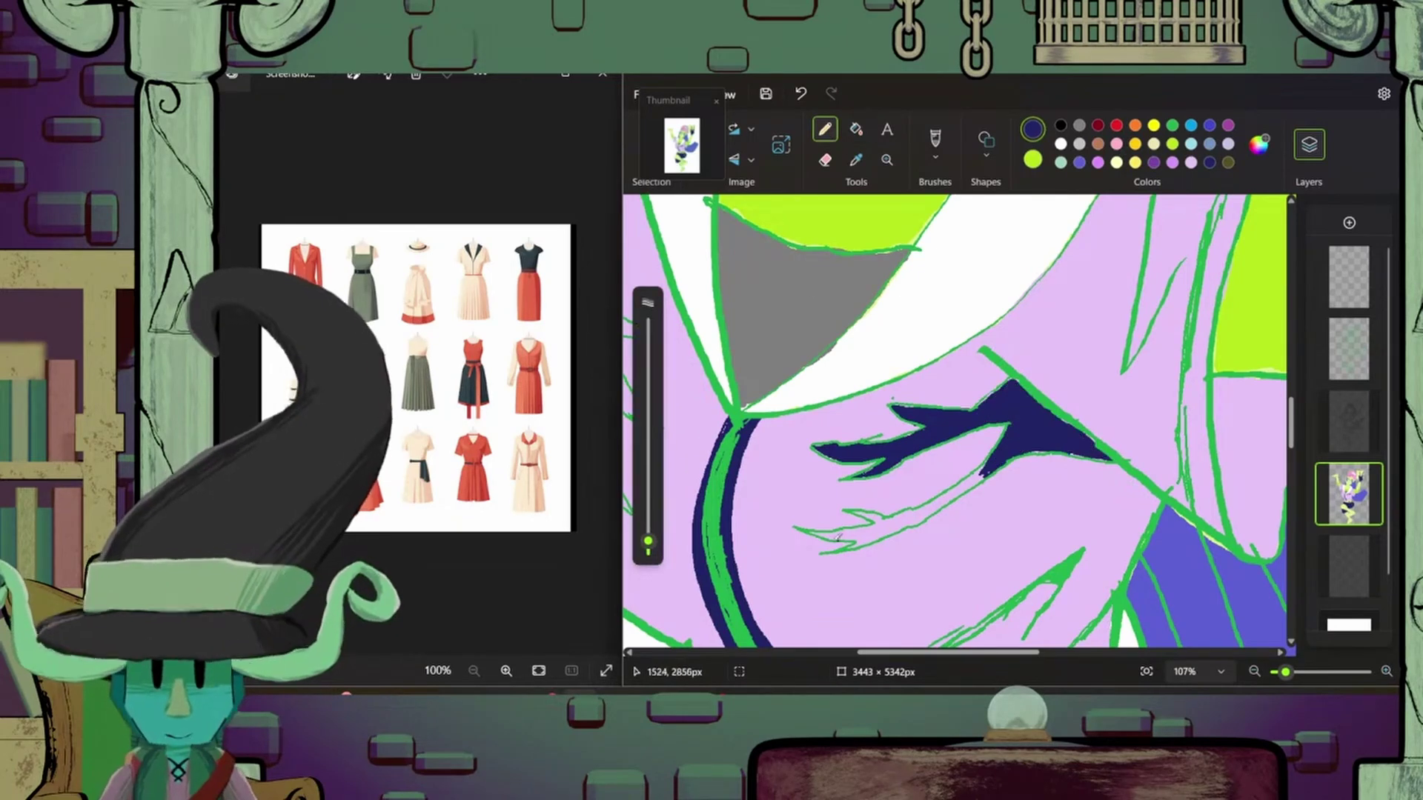
drag(823, 534, 942, 512)
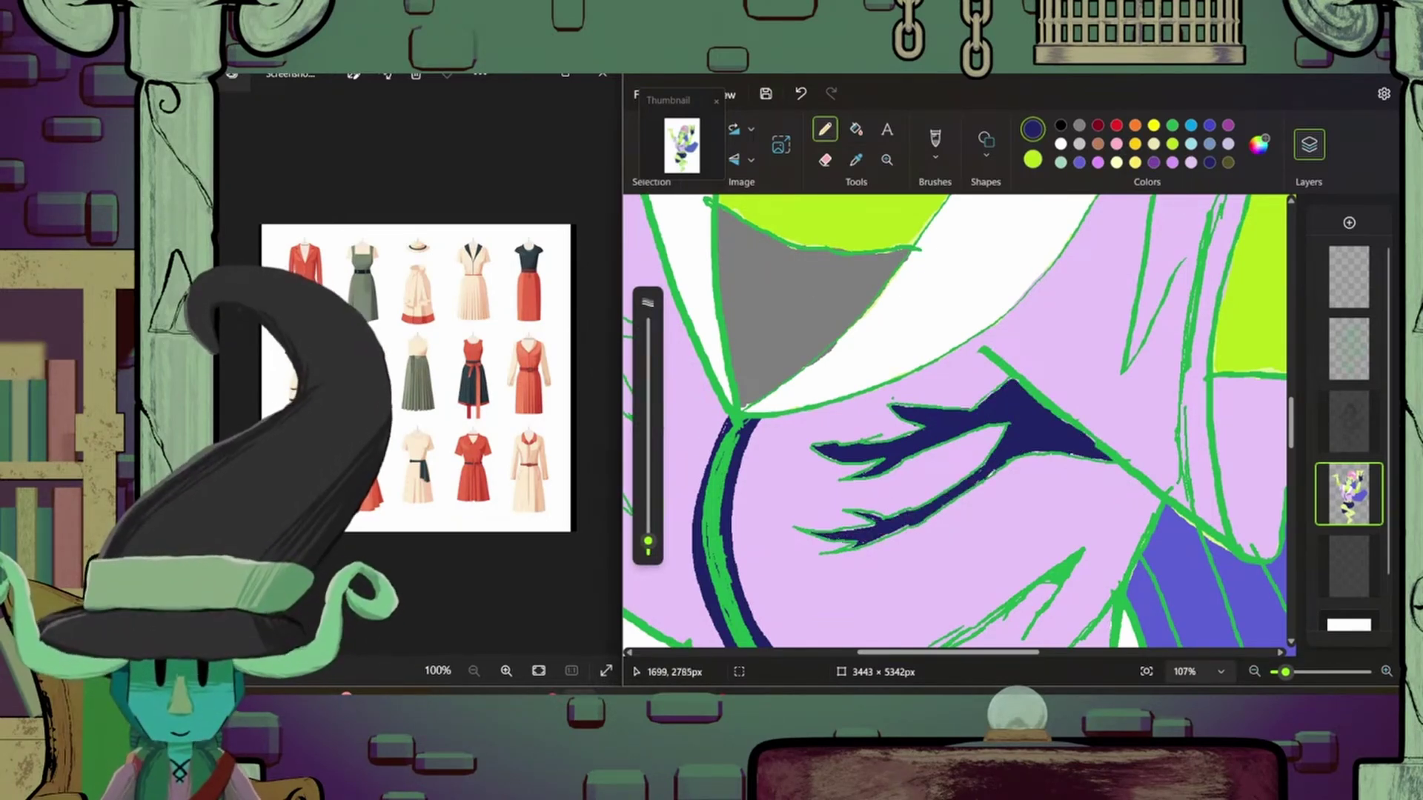
- Outline the matching branching mark on the other side of the blouse in navy
scroll(956, 422, down, 5)
scroll(956, 423, up, 3)
scroll(966, 552, up, 3)
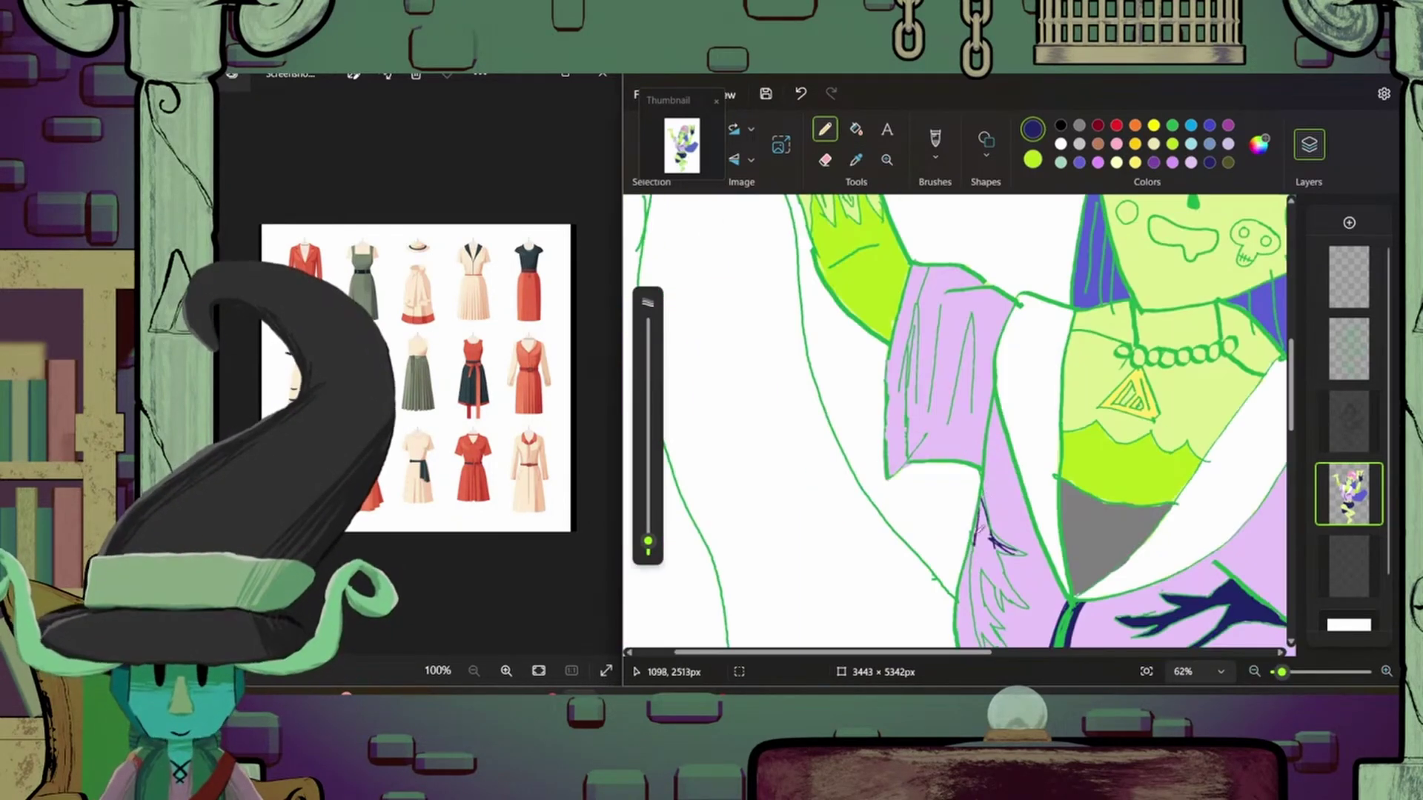
scroll(997, 547, down, 3)
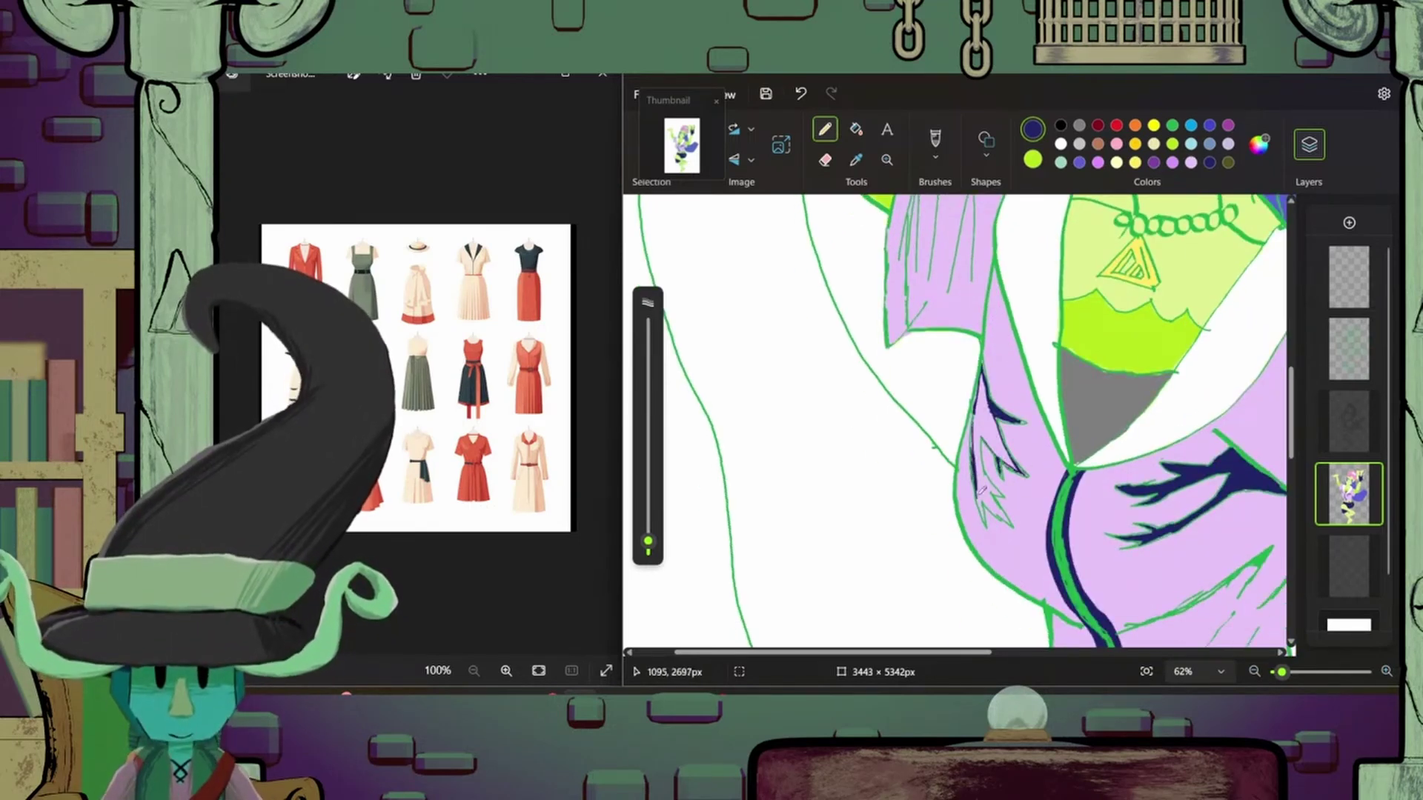
scroll(977, 455, up, 3)
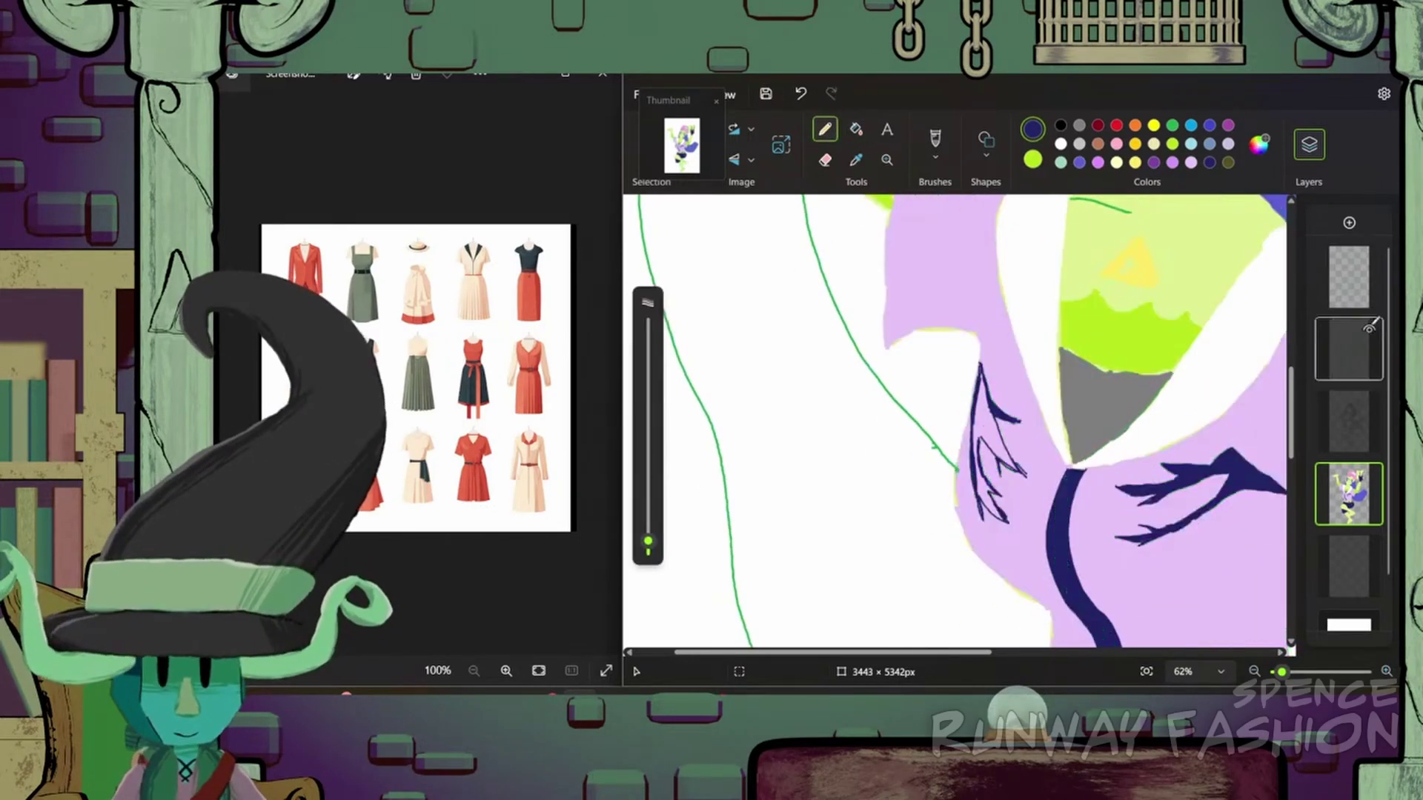
click(978, 374)
key(ctrl+z)
click(1074, 370)
key(ctrl+z)
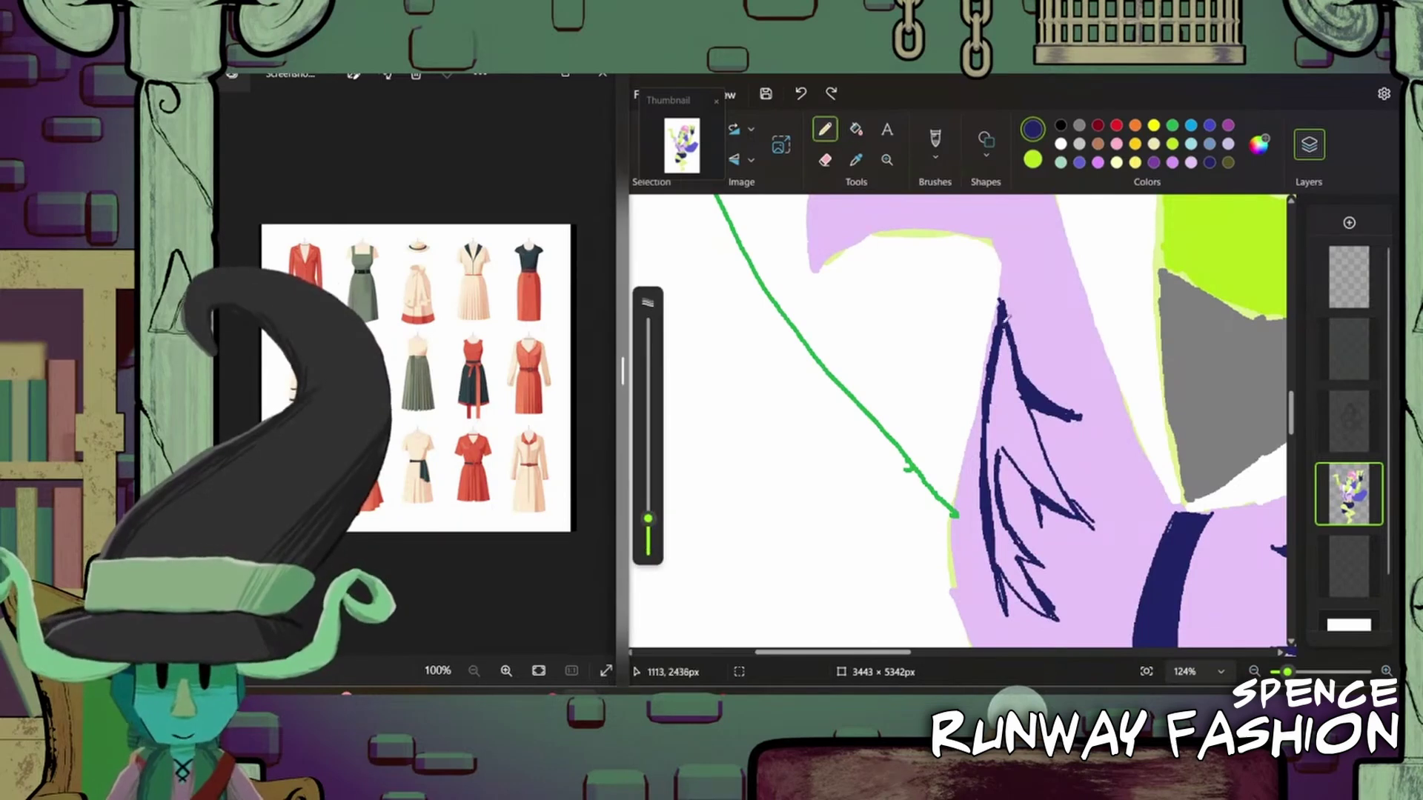
- Fill the second branching mark navy, restore the line art, and tidy the mark's edges with the blouse's lilac
click(1023, 444)
click(1348, 348)
click(824, 130)
click(1349, 493)
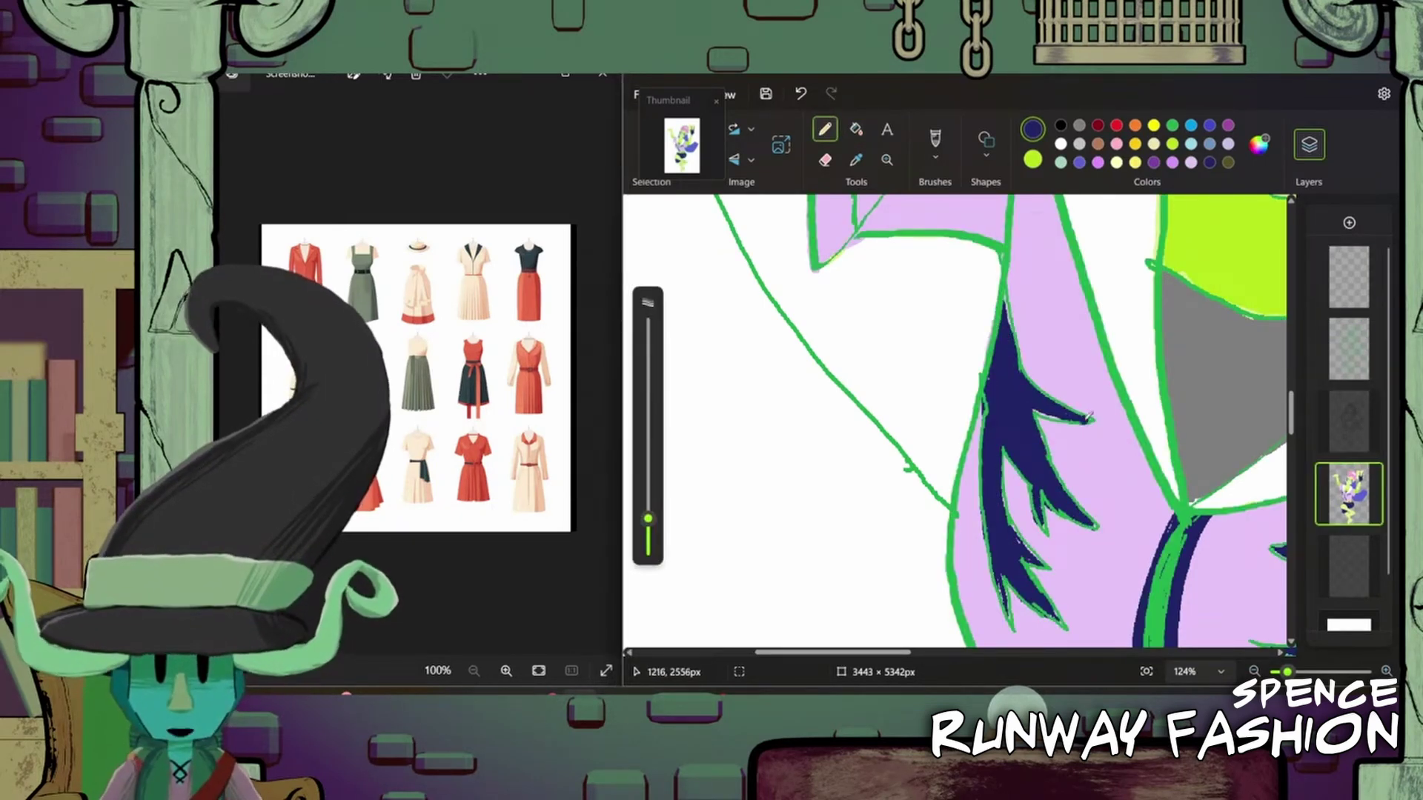
drag(1010, 337, 1006, 297)
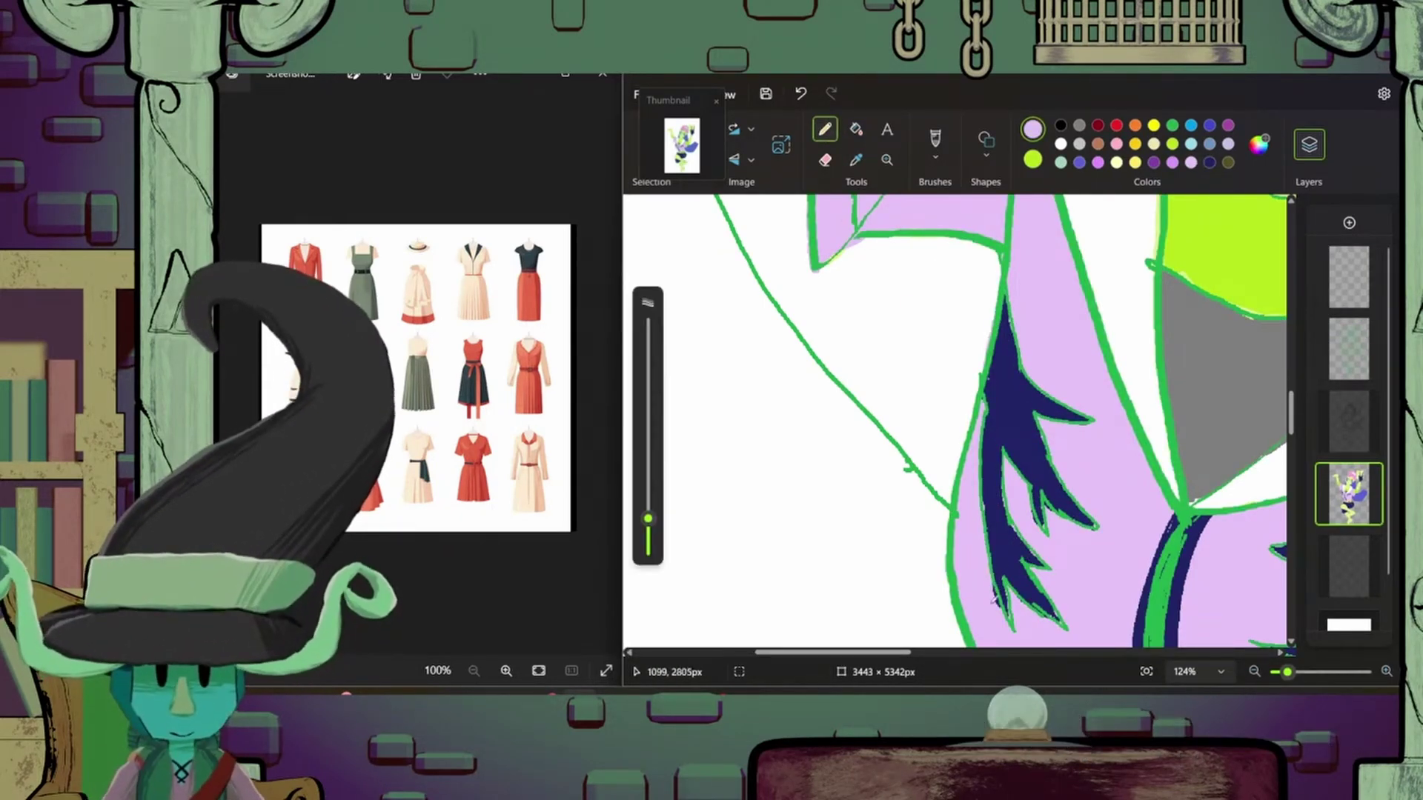
- Try filling the lime upper-arm coverings and the lime part of the chest top navy
scroll(1083, 484, down, 10)
scroll(963, 370, up, 5)
click(856, 130)
click(1053, 400)
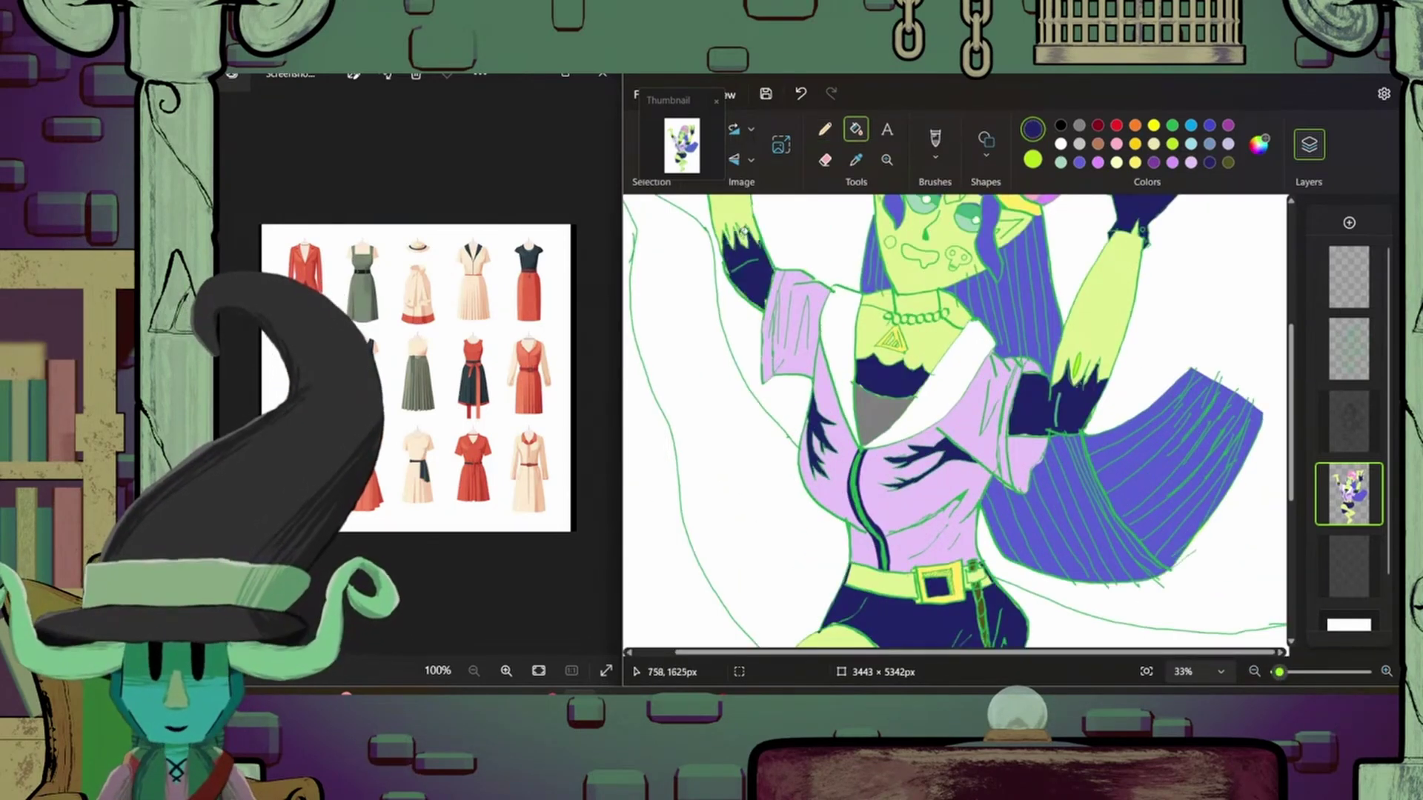
scroll(1157, 545, down, 5)
key(ctrl+z)
- Recolour the eyes with white eyeballs, blue-violet eyelids and light blue irises
scroll(1132, 541, up, 5)
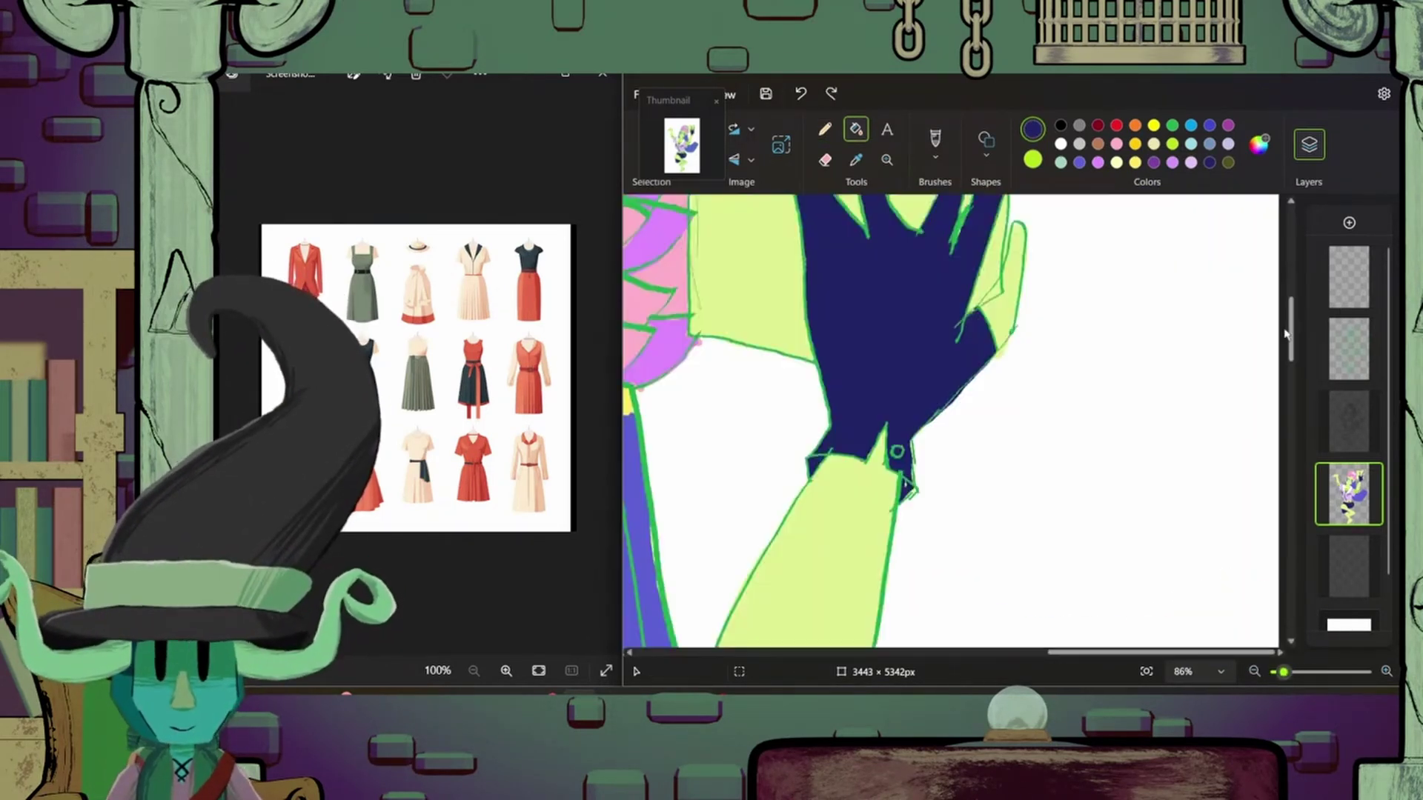
scroll(963, 370, up, 3)
click(919, 334)
click(1023, 378)
key(ctrl+z)
key(ctrl+z)
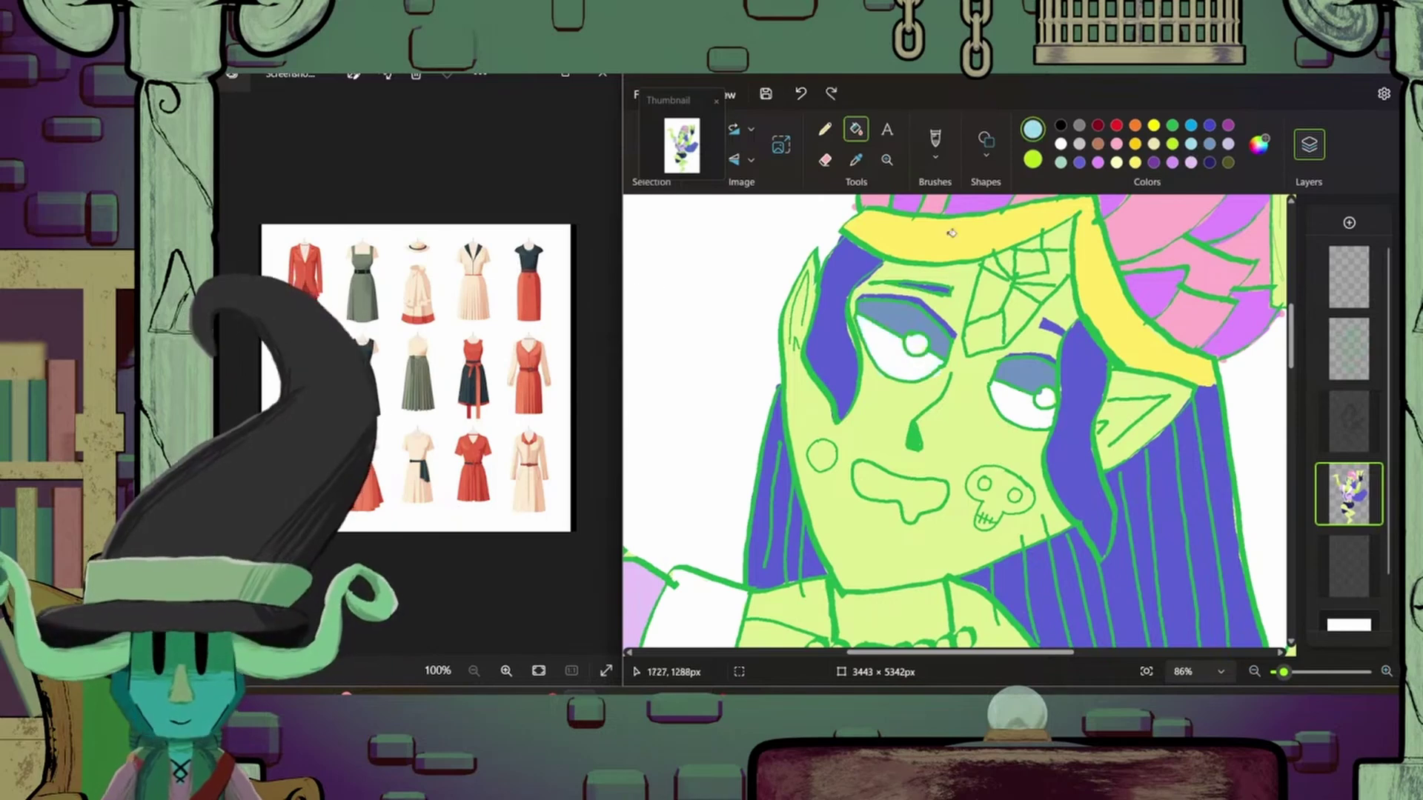
click(825, 130)
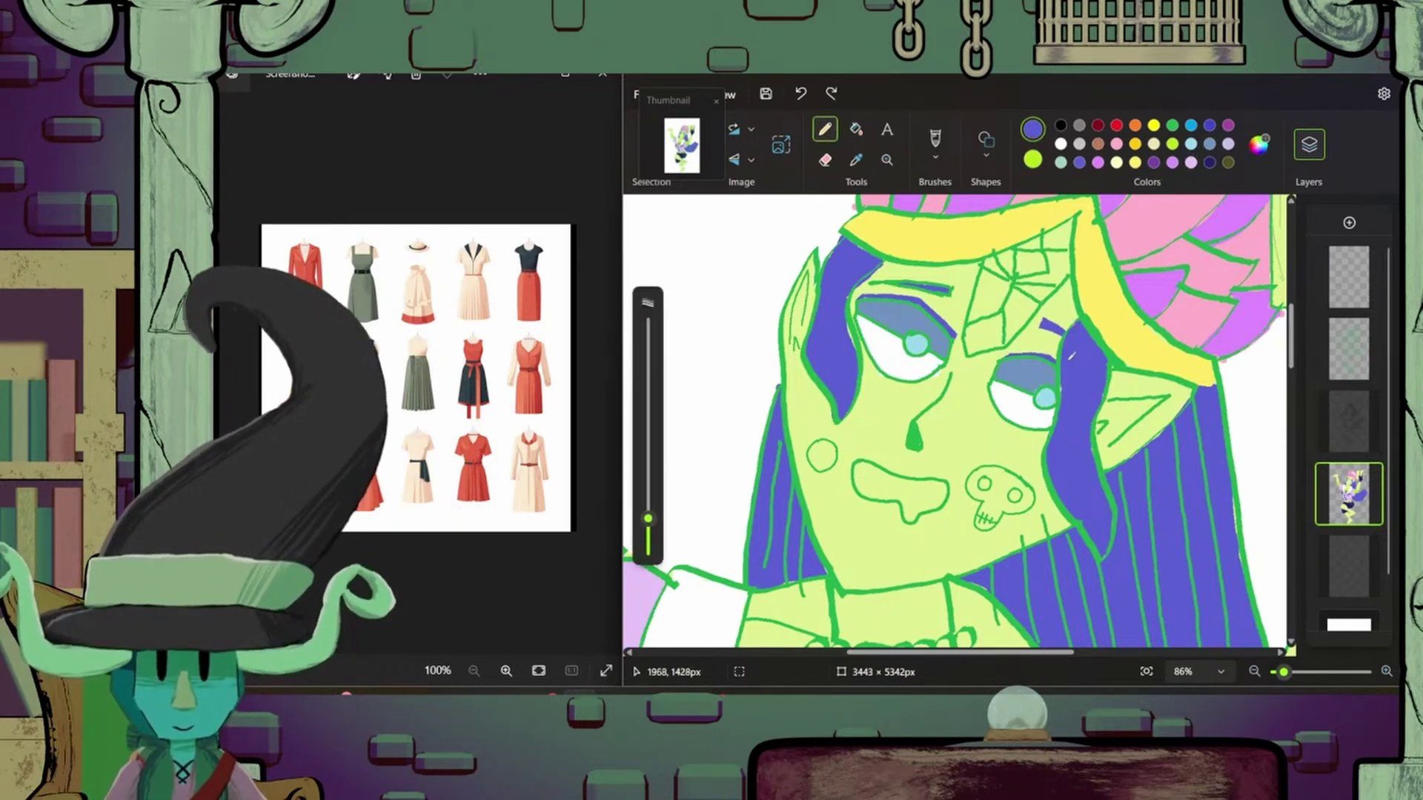
scroll(1240, 597, down, 6)
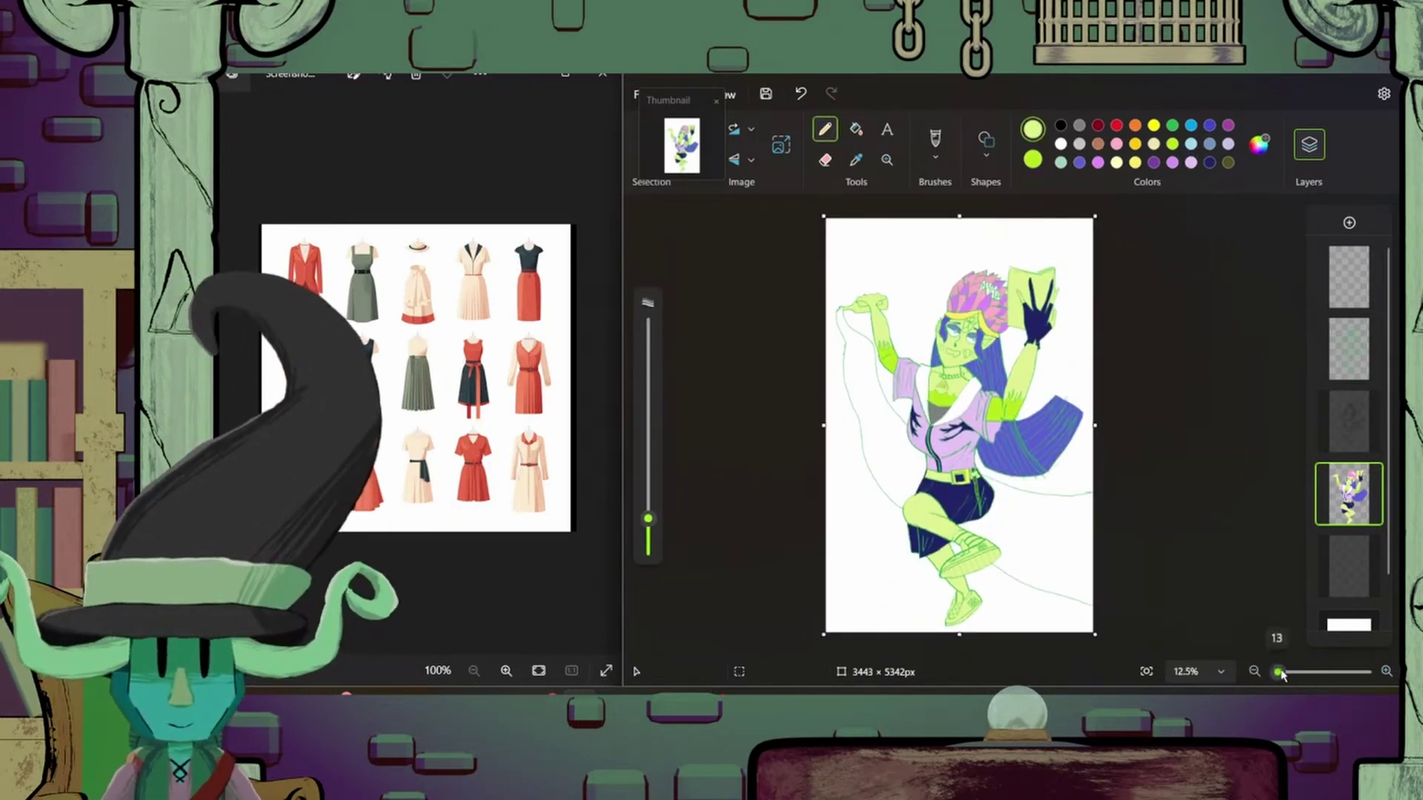
scroll(1282, 674, up, 2)
click(856, 130)
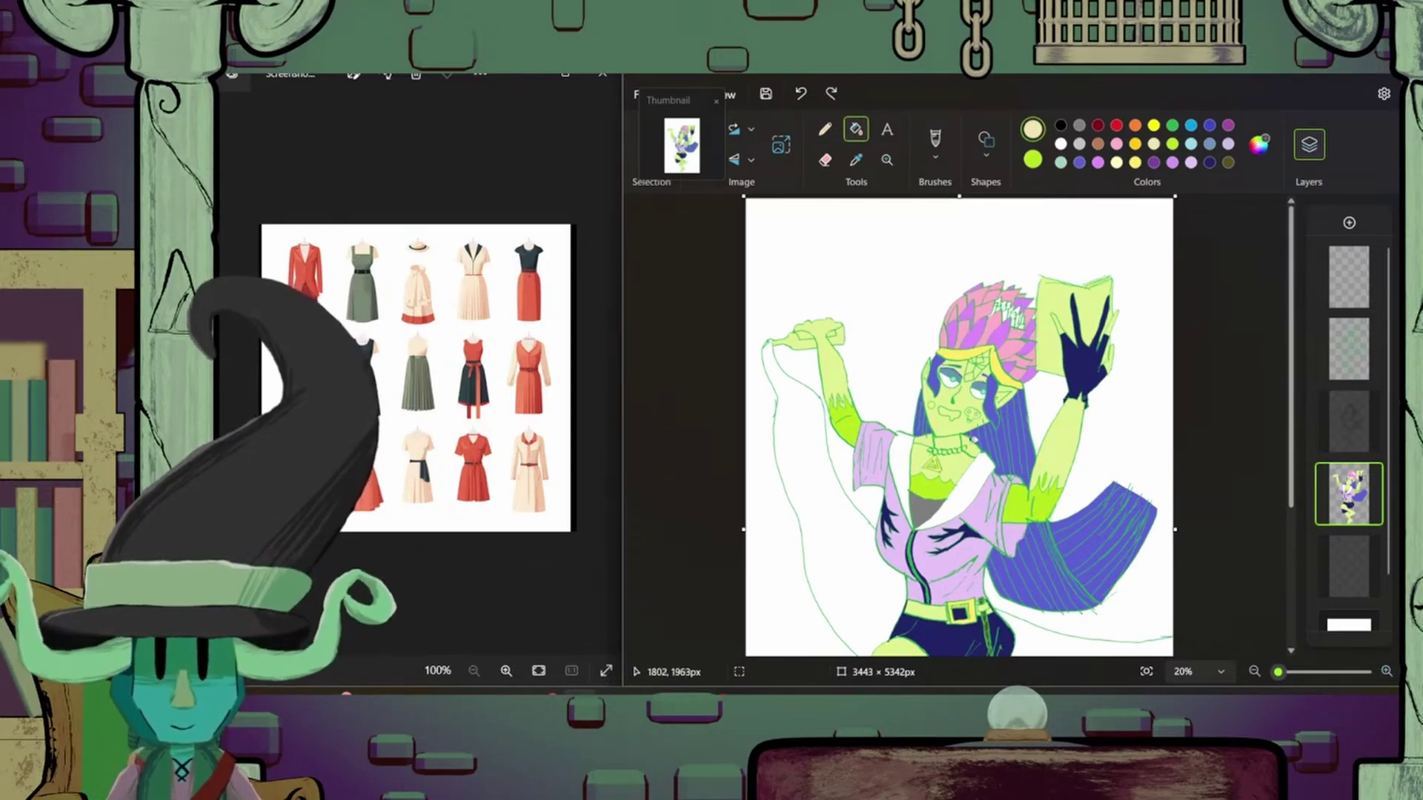
click(825, 130)
scroll(1047, 387, up, 4)
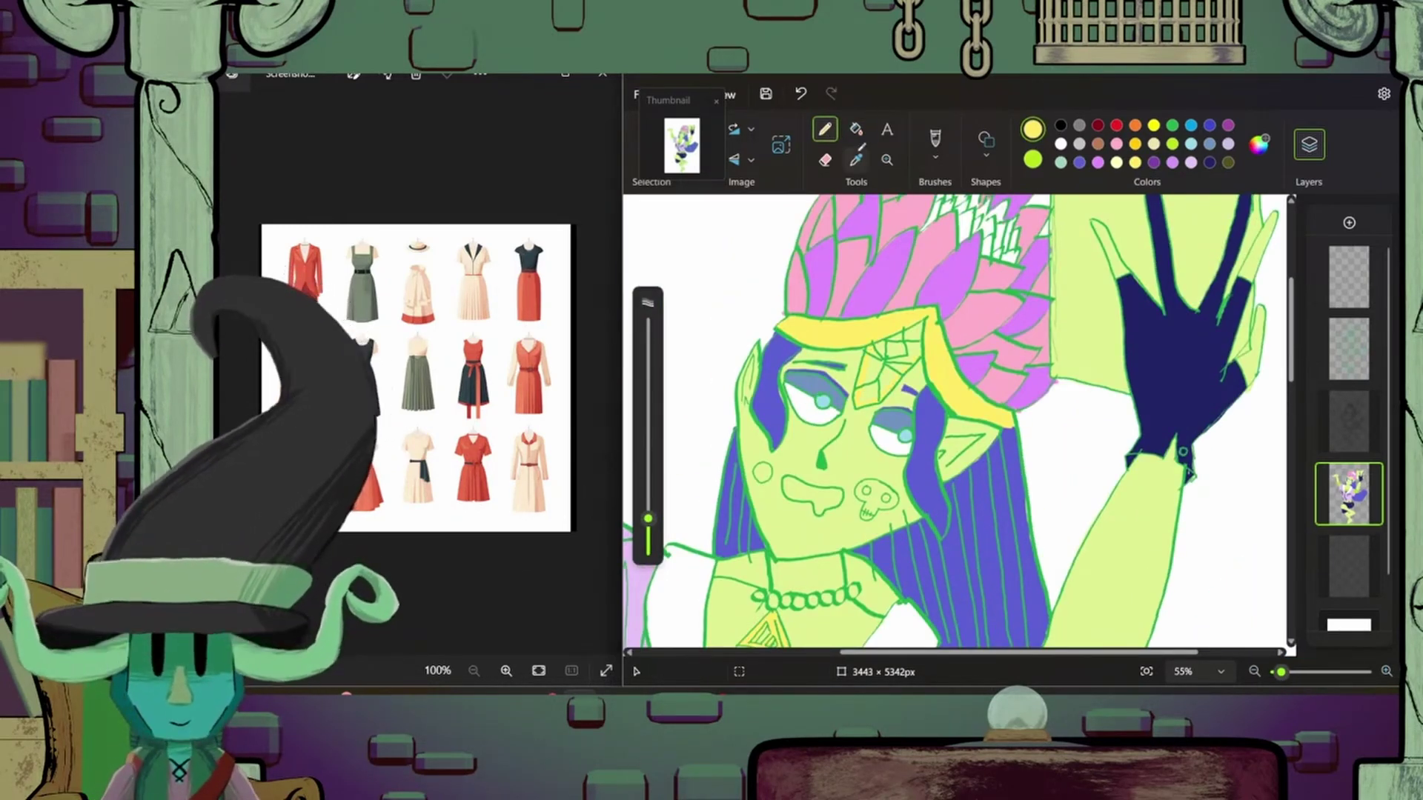
scroll(1178, 474, down, 5)
key(ctrl+z)
- Paint the upper of the raised foot's shoe grey, from the toe to the heel
scroll(1179, 481, up, 5)
scroll(1215, 467, down, 3)
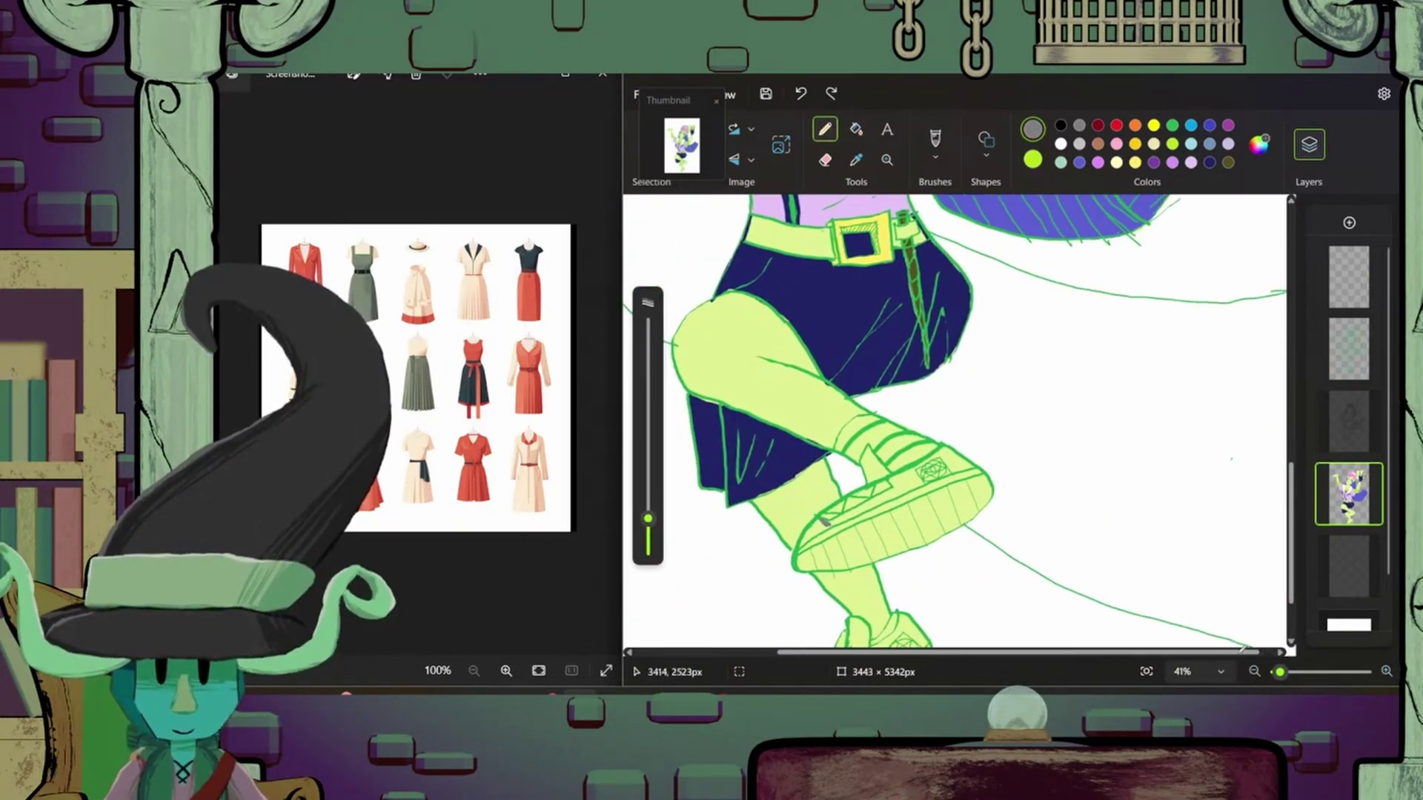
scroll(963, 415, up, 4)
scroll(964, 415, down, 3)
drag(763, 570, 896, 498)
mouse_move(808, 506)
mouse_down()
mouse_move(941, 446)
mouse_move(966, 404)
mouse_move(1153, 337)
mouse_up()
mouse_move(1112, 385)
mouse_down()
mouse_move(830, 534)
mouse_move(1145, 371)
mouse_up()
- Paint the raised shoe's tongue, lace area and the strip above its sole white
click(1061, 144)
mouse_move(952, 474)
mouse_down()
mouse_move(1167, 386)
mouse_move(1056, 433)
mouse_up()
mouse_move(806, 495)
mouse_down()
mouse_move(826, 474)
mouse_move(918, 454)
mouse_move(952, 384)
mouse_move(938, 337)
mouse_up()
click(1079, 124)
click(1061, 144)
drag(912, 412, 952, 355)
- Fill the raised shoe's ribbed sole with cream
click(1255, 672)
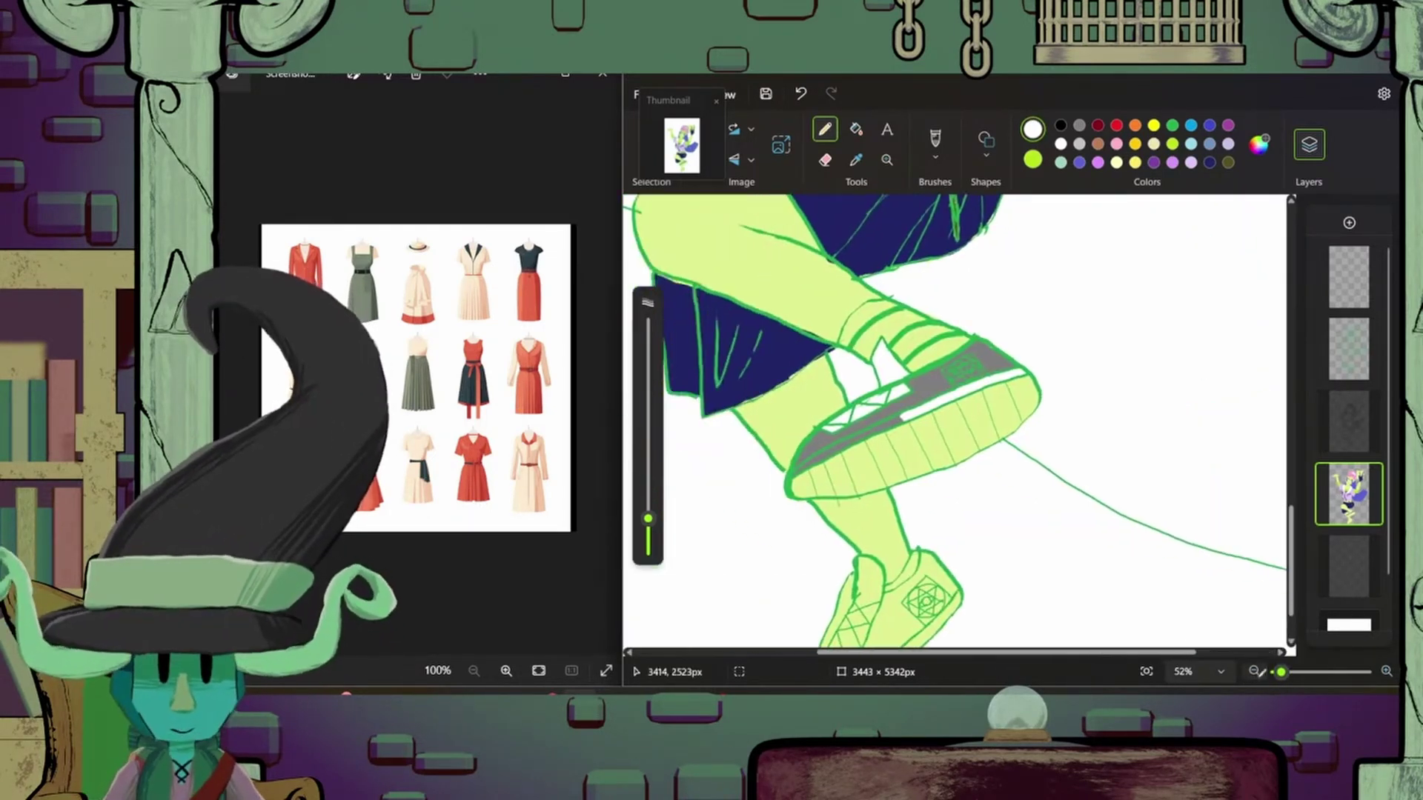
scroll(869, 443, up, 3)
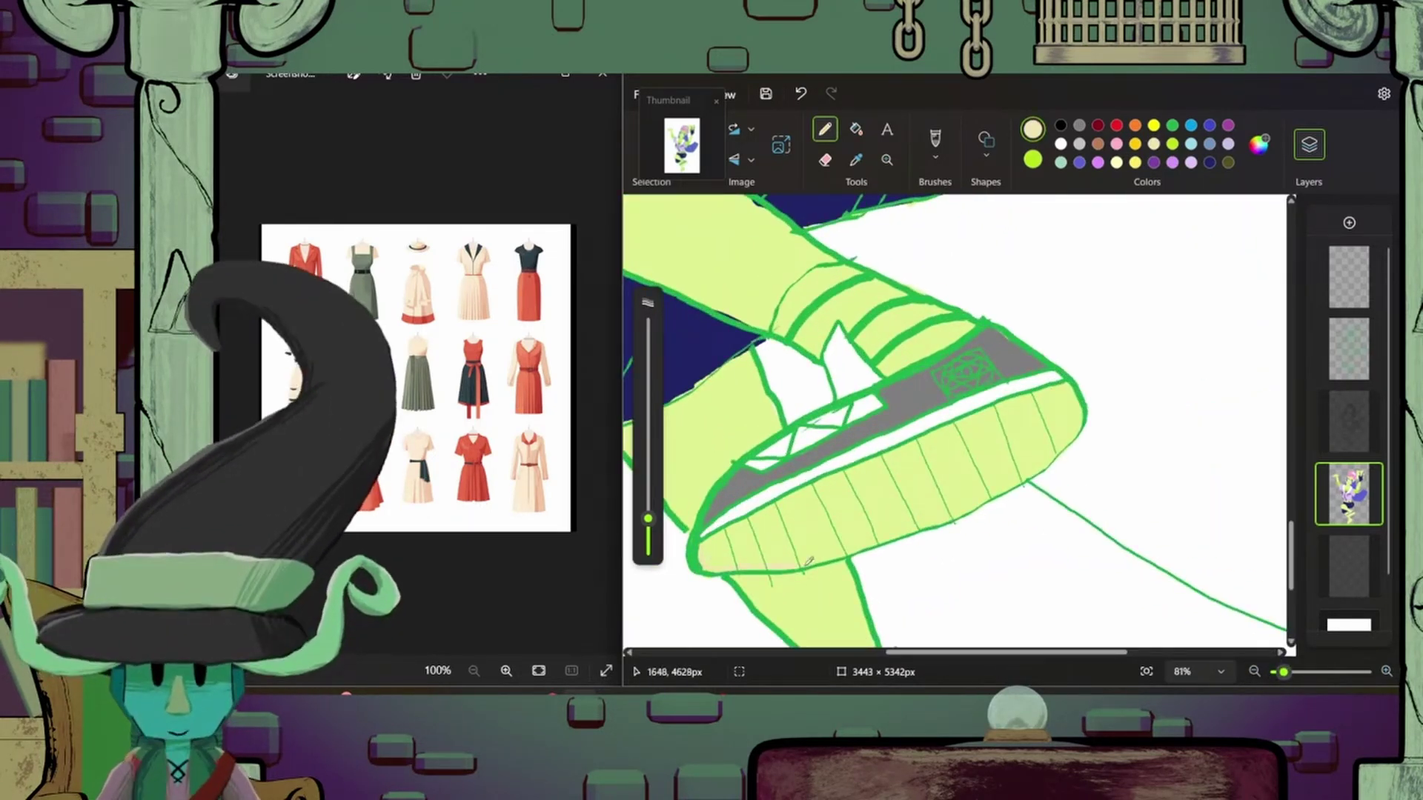
scroll(809, 561, down, 5)
- Outline and fill the standing foot's shoe in grey, and get the eraser ready for its edges
scroll(1214, 321, up, 3)
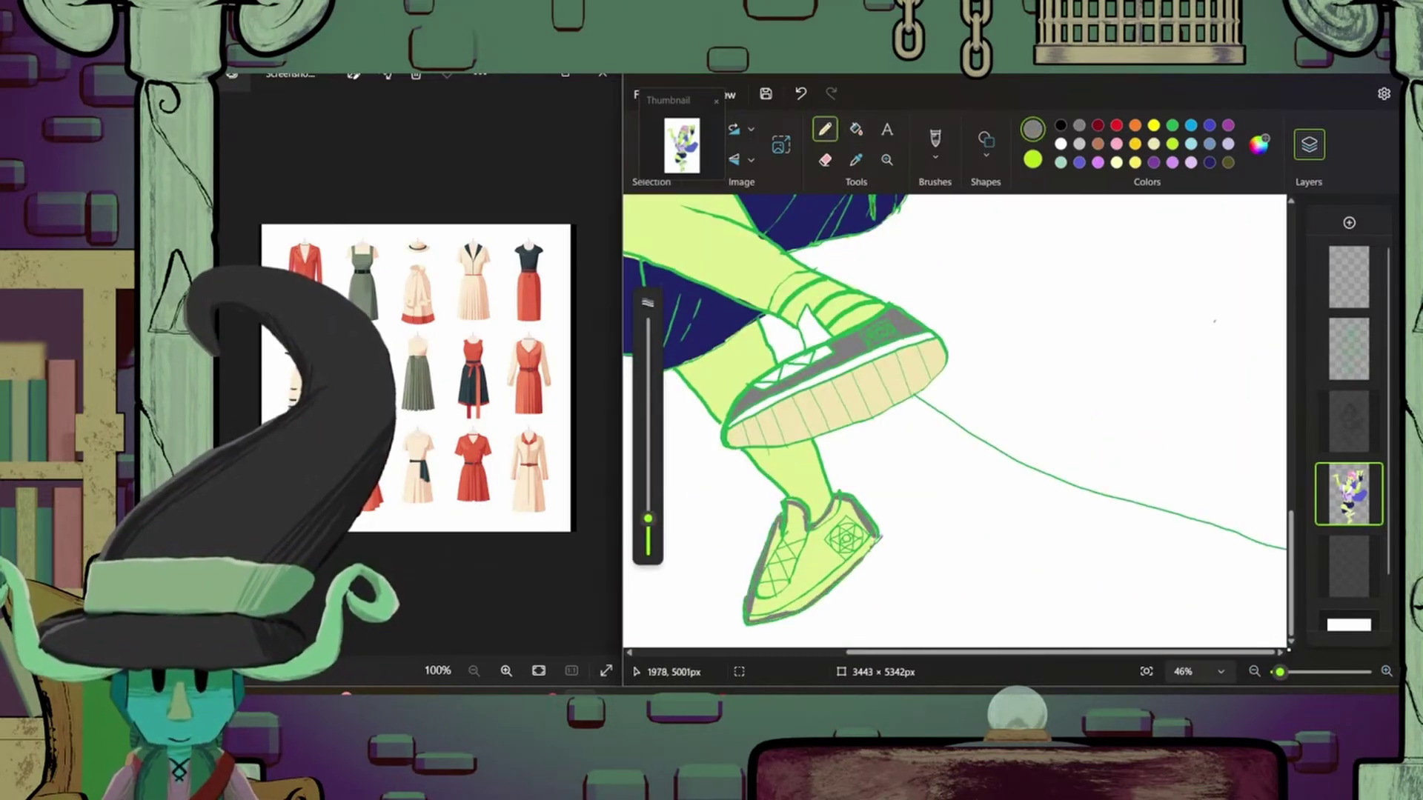
click(856, 129)
click(864, 545)
scroll(863, 545, up, 3)
click(825, 160)
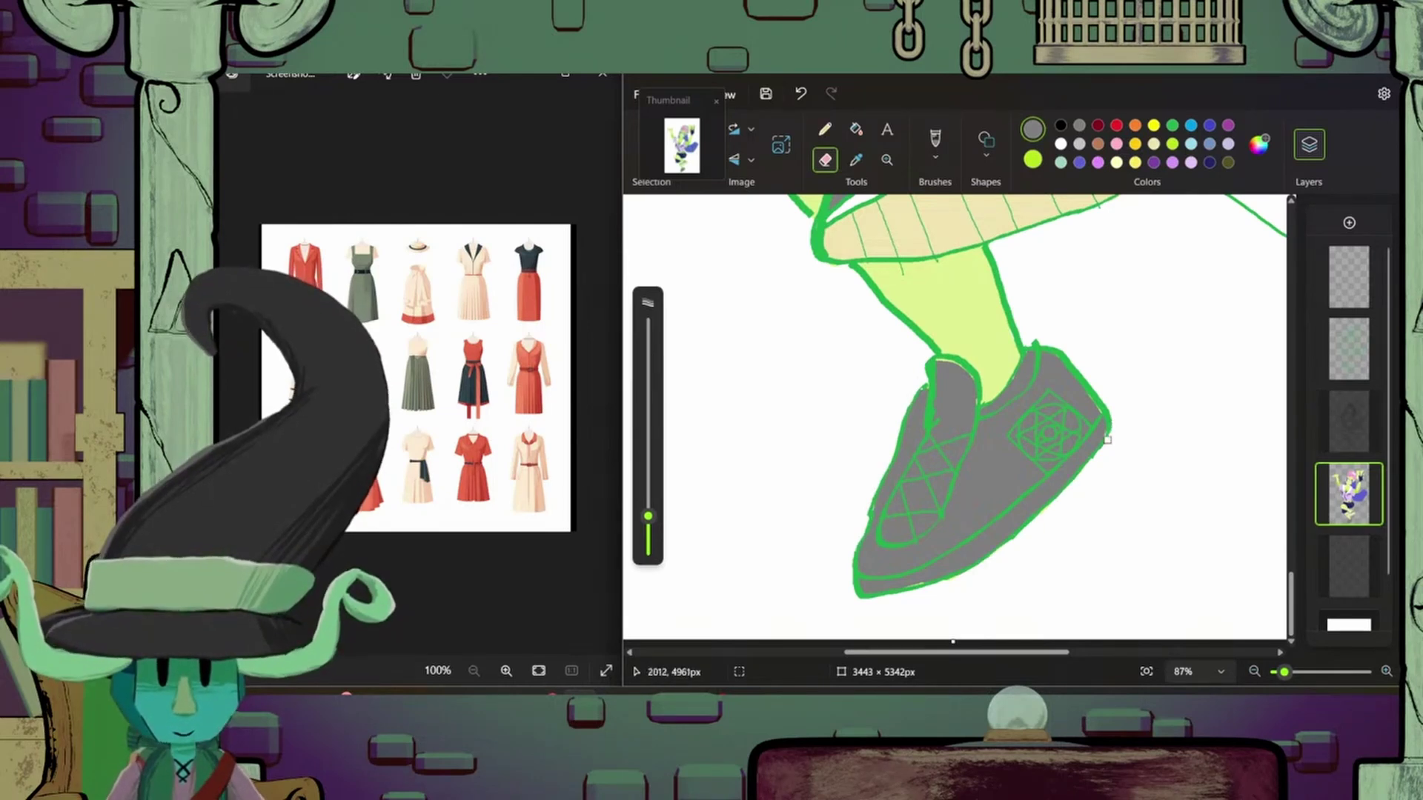
- Paint the standing shoe's sole edge, tongue and lace area white
click(825, 129)
click(1061, 143)
drag(1020, 512, 860, 586)
mouse_move(1105, 419)
mouse_down()
mouse_move(897, 582)
mouse_move(966, 553)
mouse_move(1085, 449)
mouse_move(963, 557)
mouse_move(1004, 540)
mouse_up()
mouse_move(937, 359)
mouse_down()
mouse_move(938, 415)
mouse_move(885, 538)
mouse_up()
drag(967, 397, 902, 539)
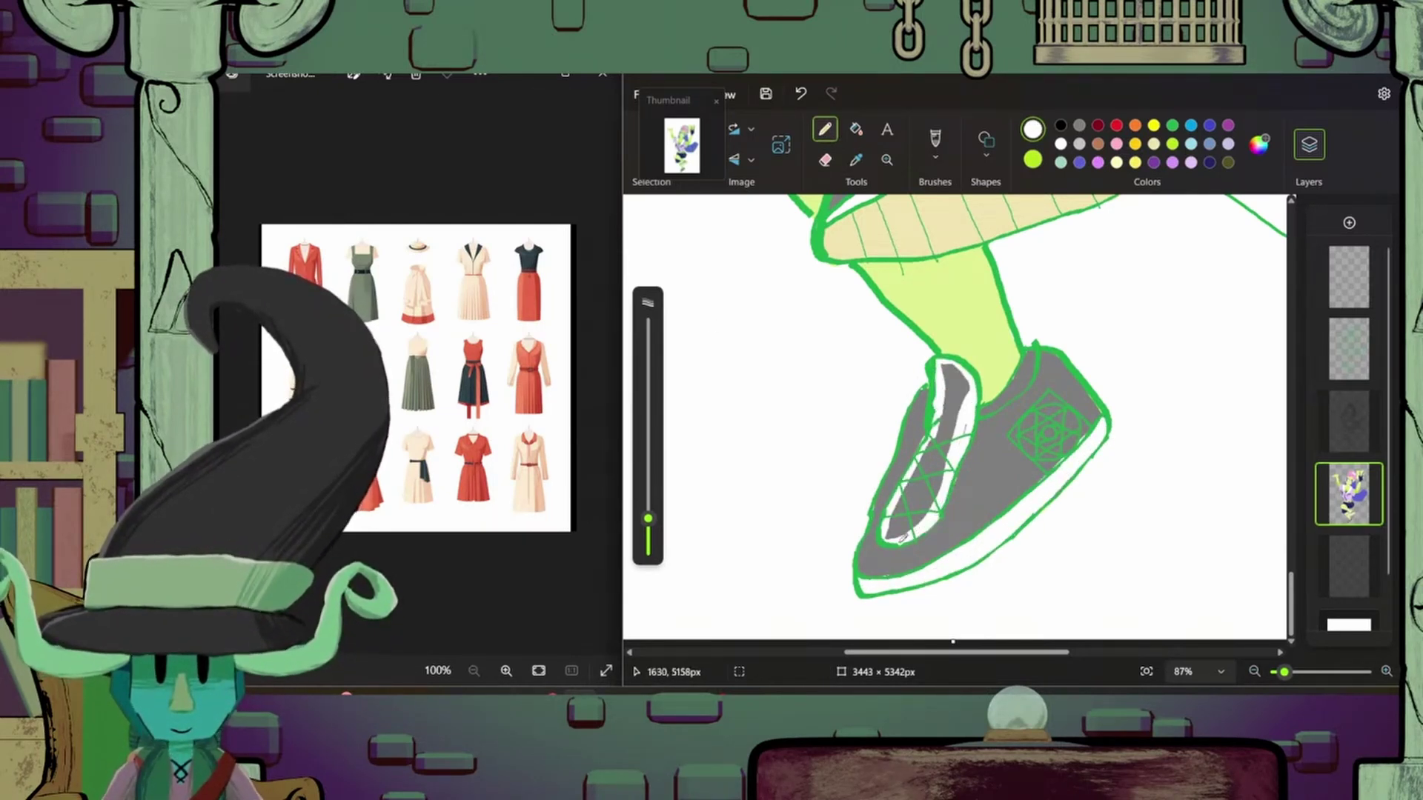
drag(963, 366, 897, 538)
- Paint the emblem patches on the heels of both shoes white
scroll(926, 444, up, 5)
drag(1030, 348, 1082, 370)
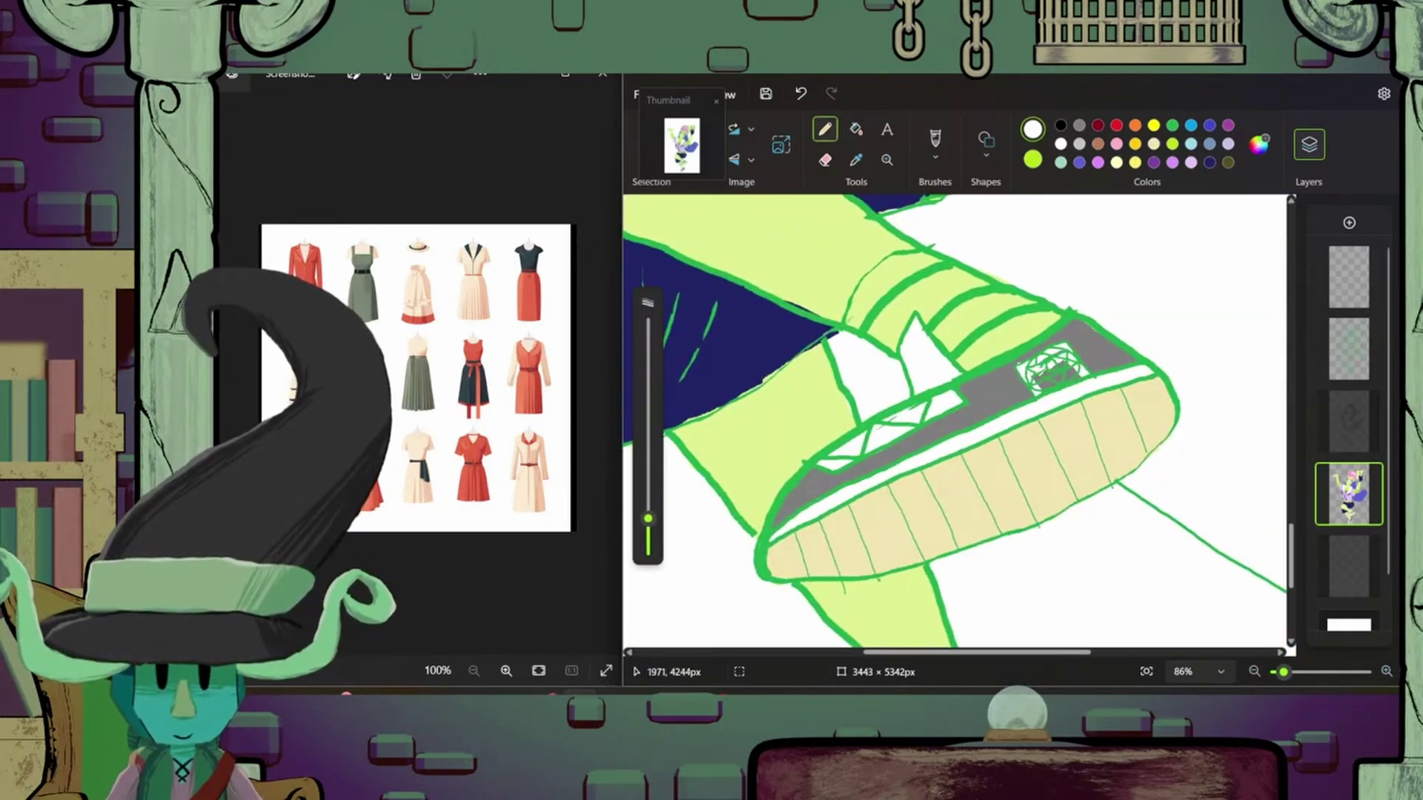
scroll(956, 422, down, 8)
scroll(956, 423, up, 4)
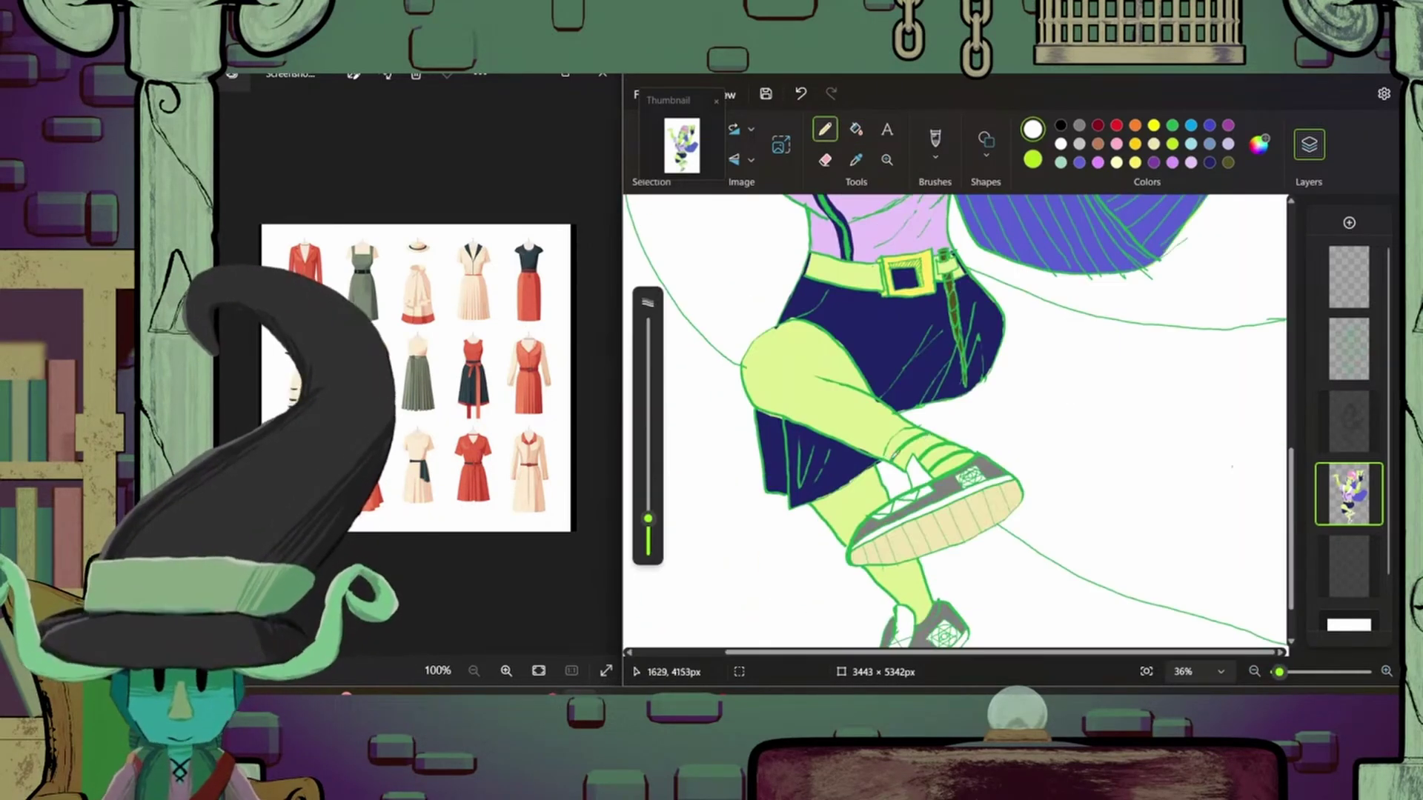
- Draw green stripe lines across the standing leg's sock on the line layer and paint the sock white on the colour layer
scroll(908, 464, down, 2)
click(1349, 348)
click(1173, 125)
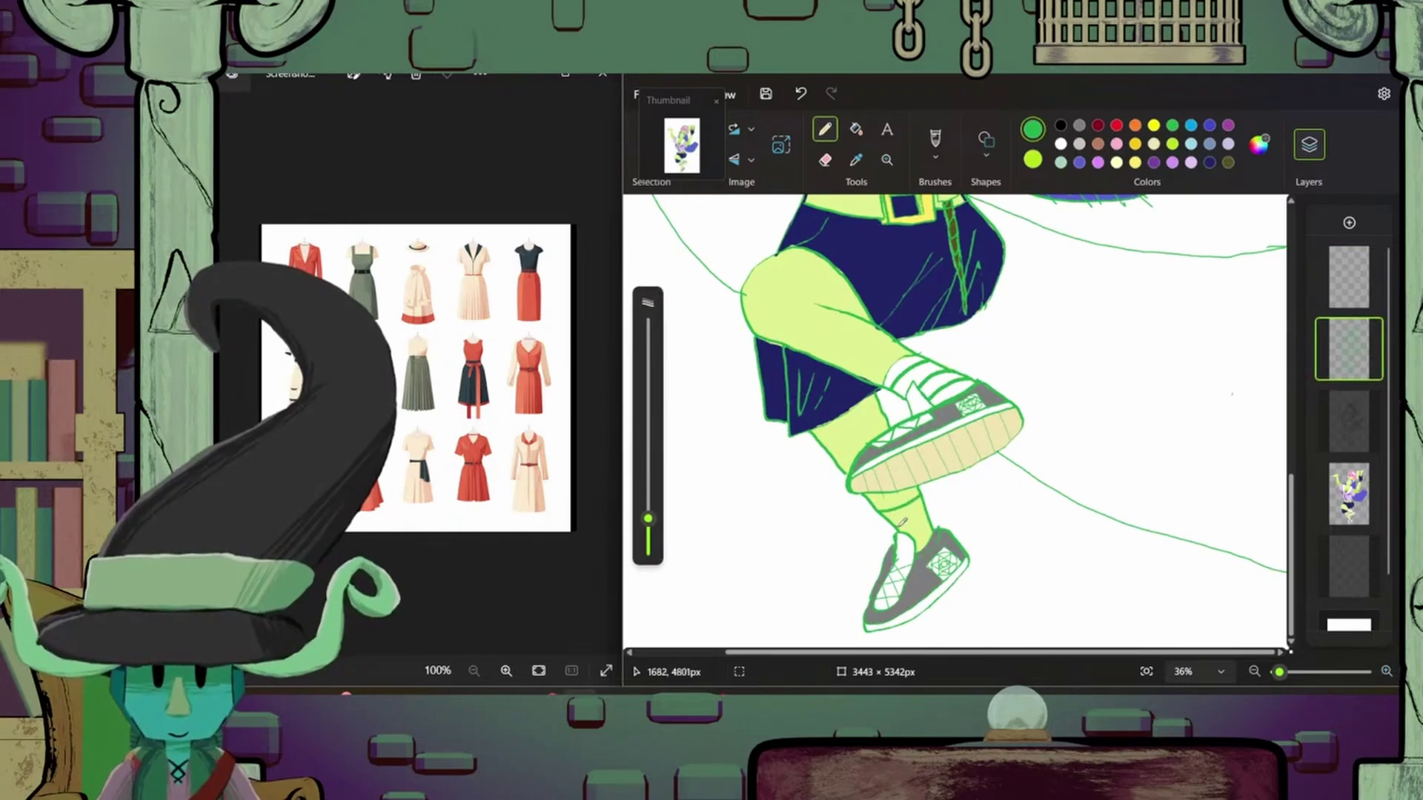
scroll(959, 504, up, 5)
click(1060, 143)
click(1349, 494)
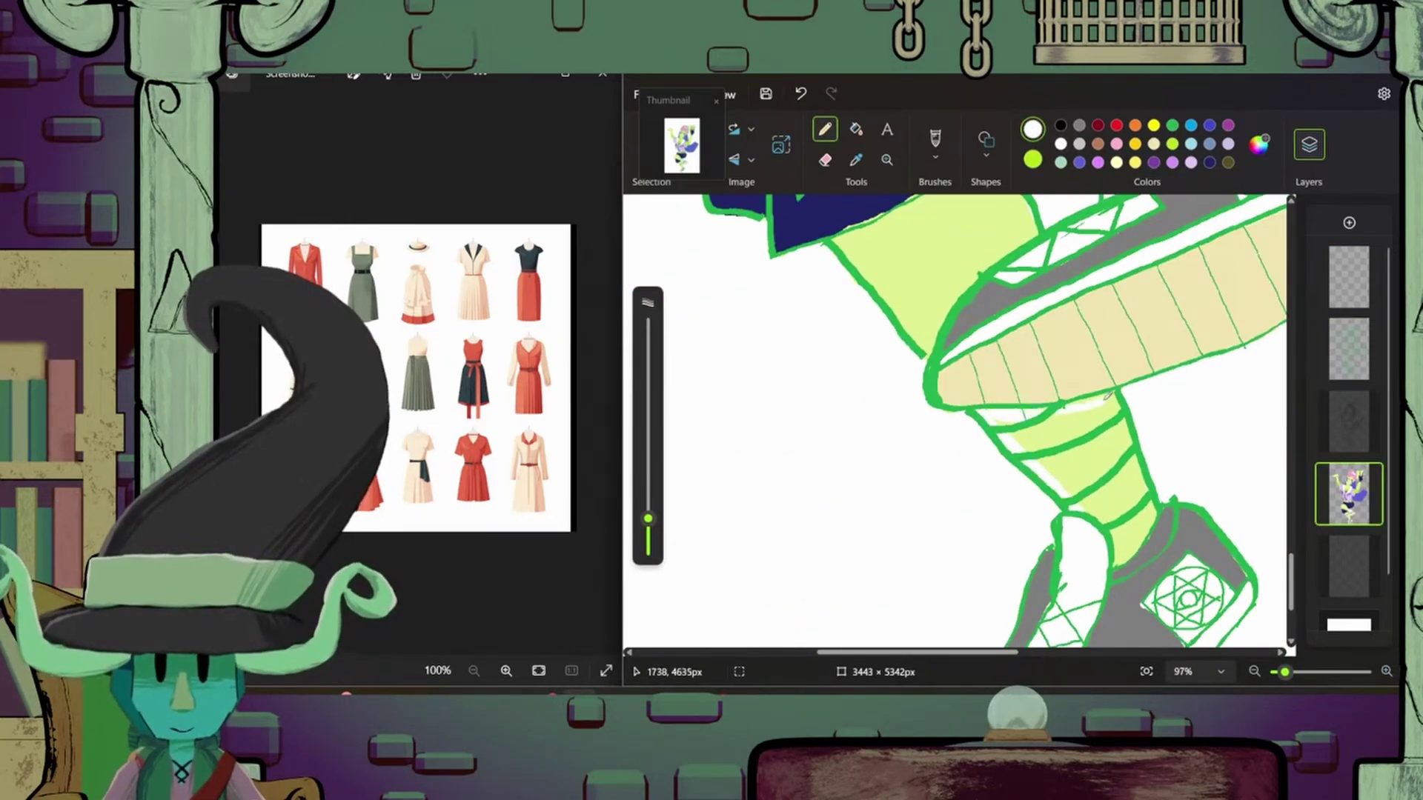
- Colour alternating stripes on both socks pink and navy
click(1117, 144)
mouse_move(1001, 433)
mouse_down()
mouse_move(1038, 442)
mouse_move(1073, 410)
mouse_up()
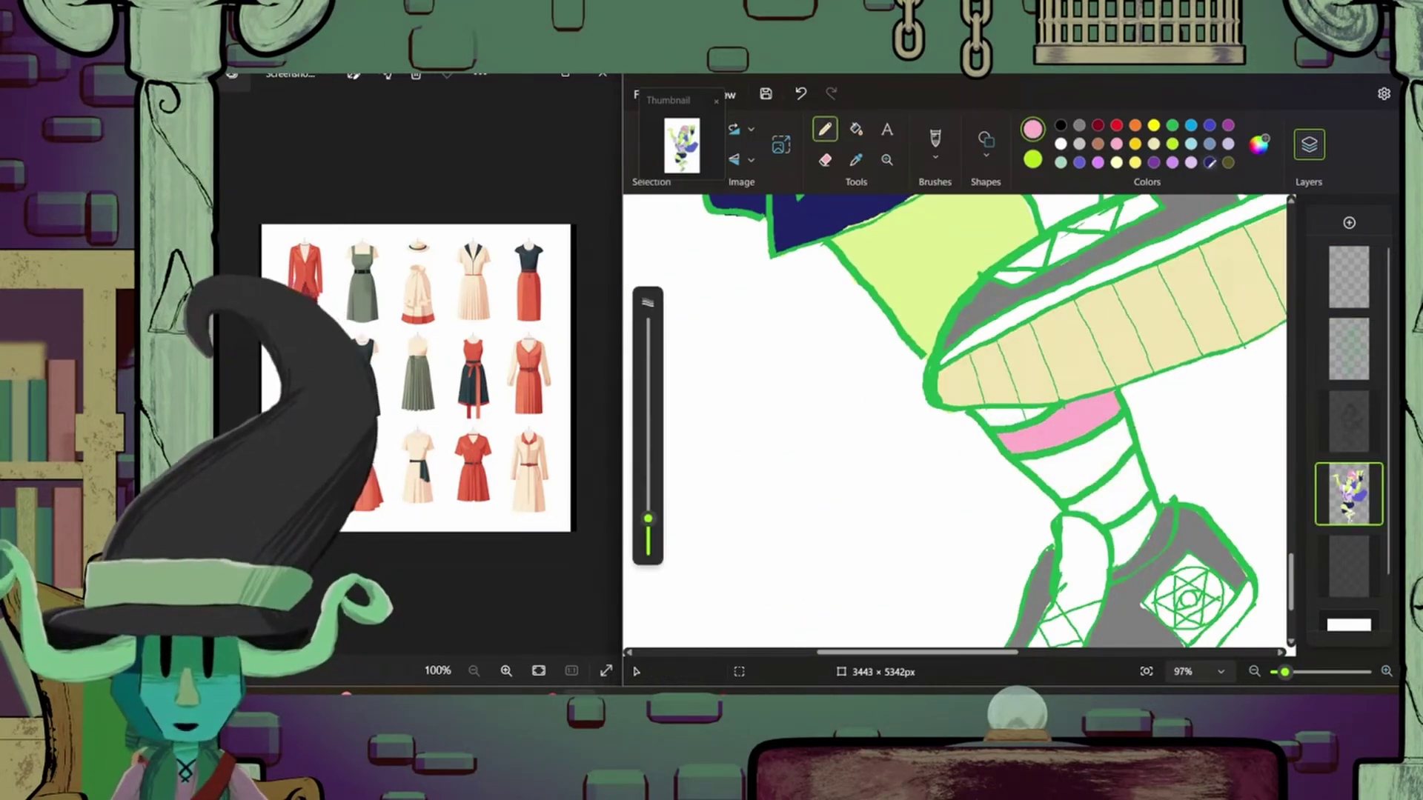
click(1210, 162)
drag(1082, 474, 1134, 511)
scroll(956, 422, down, 5)
scroll(956, 423, up, 3)
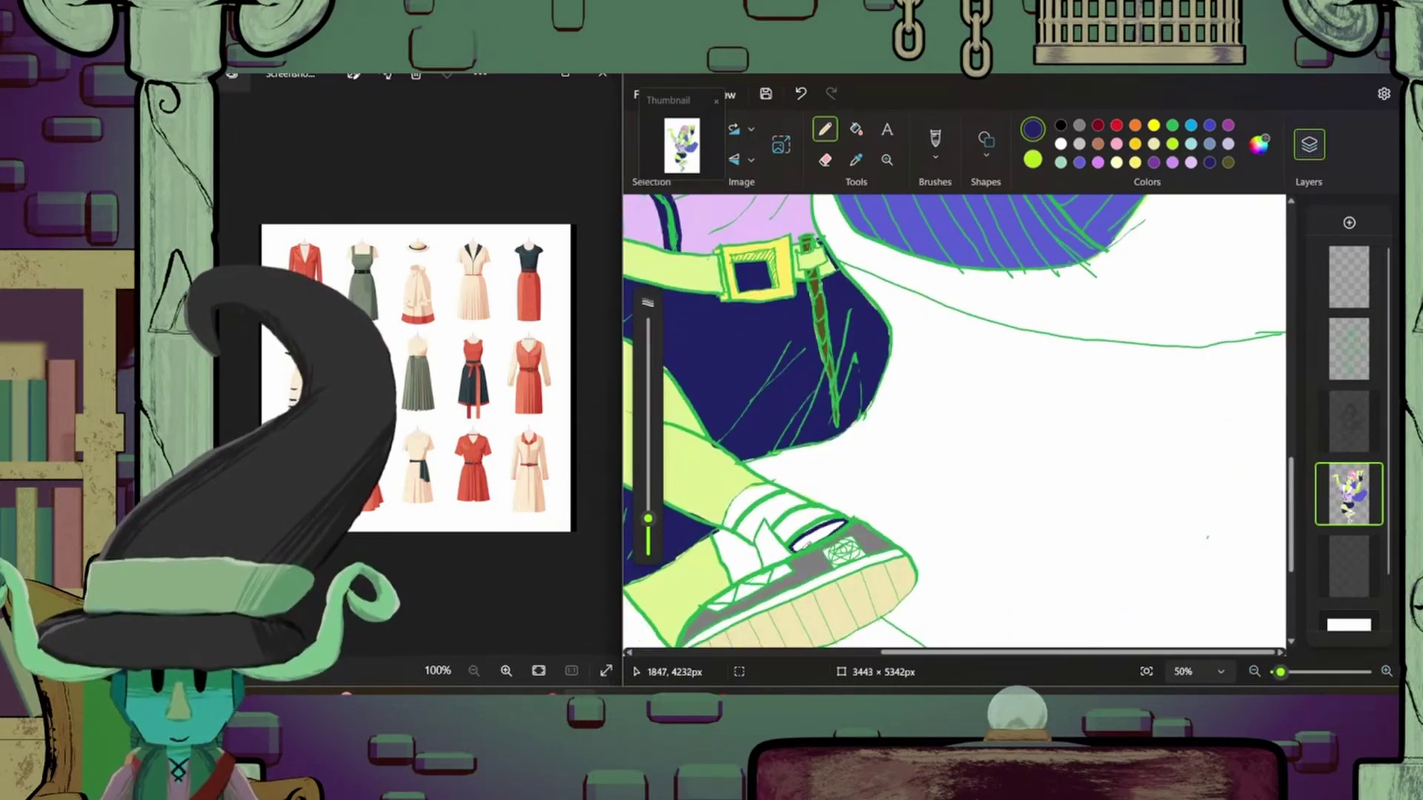
drag(811, 537, 835, 515)
click(856, 129)
scroll(1076, 593, down, 4)
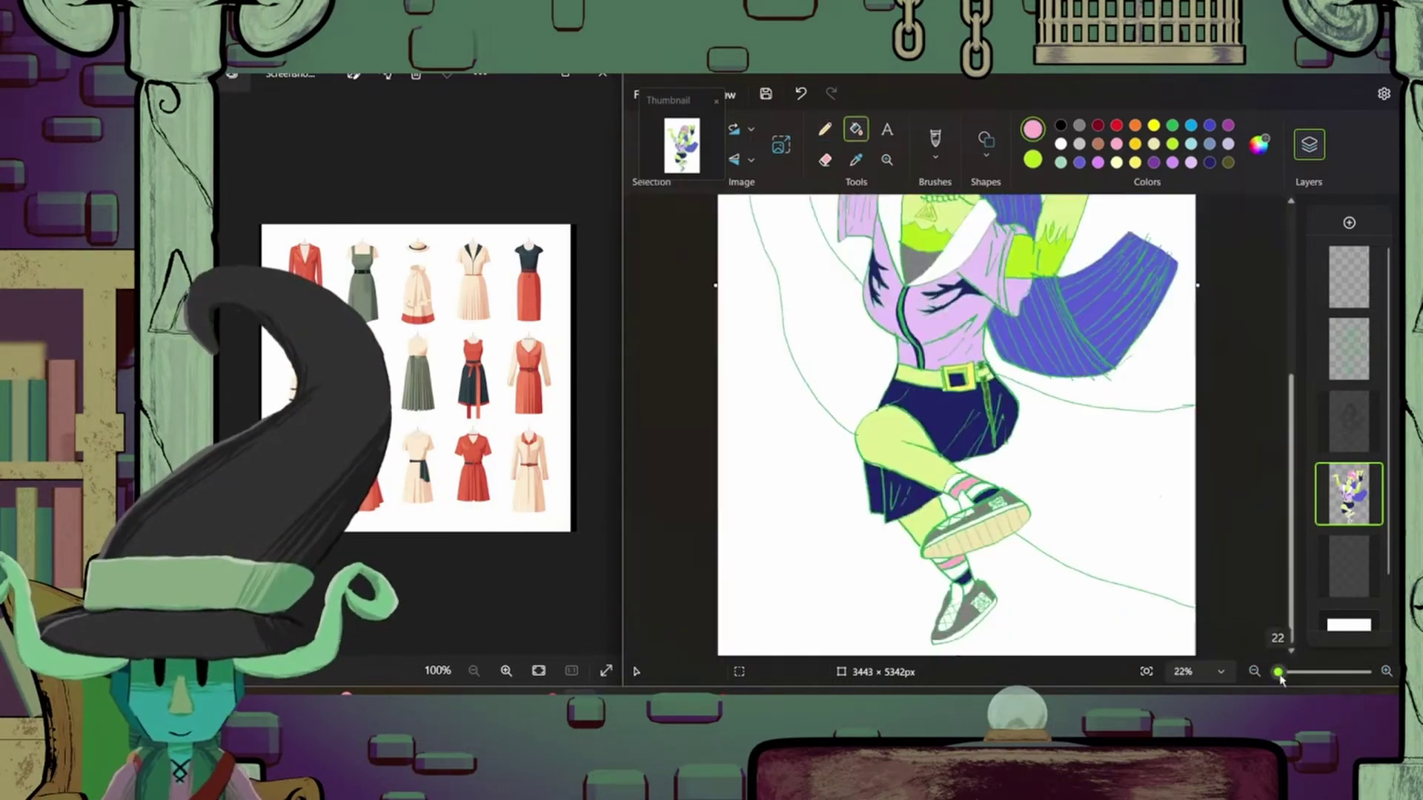
- Paint the blouse collar white and the bead necklace with its triangular pendant yellow
click(825, 129)
click(1061, 144)
scroll(956, 423, up, 6)
mouse_move(727, 297)
mouse_down()
mouse_move(822, 311)
mouse_move(823, 333)
mouse_up()
mouse_move(967, 270)
mouse_down()
mouse_move(982, 326)
mouse_move(1074, 365)
mouse_up()
click(1154, 126)
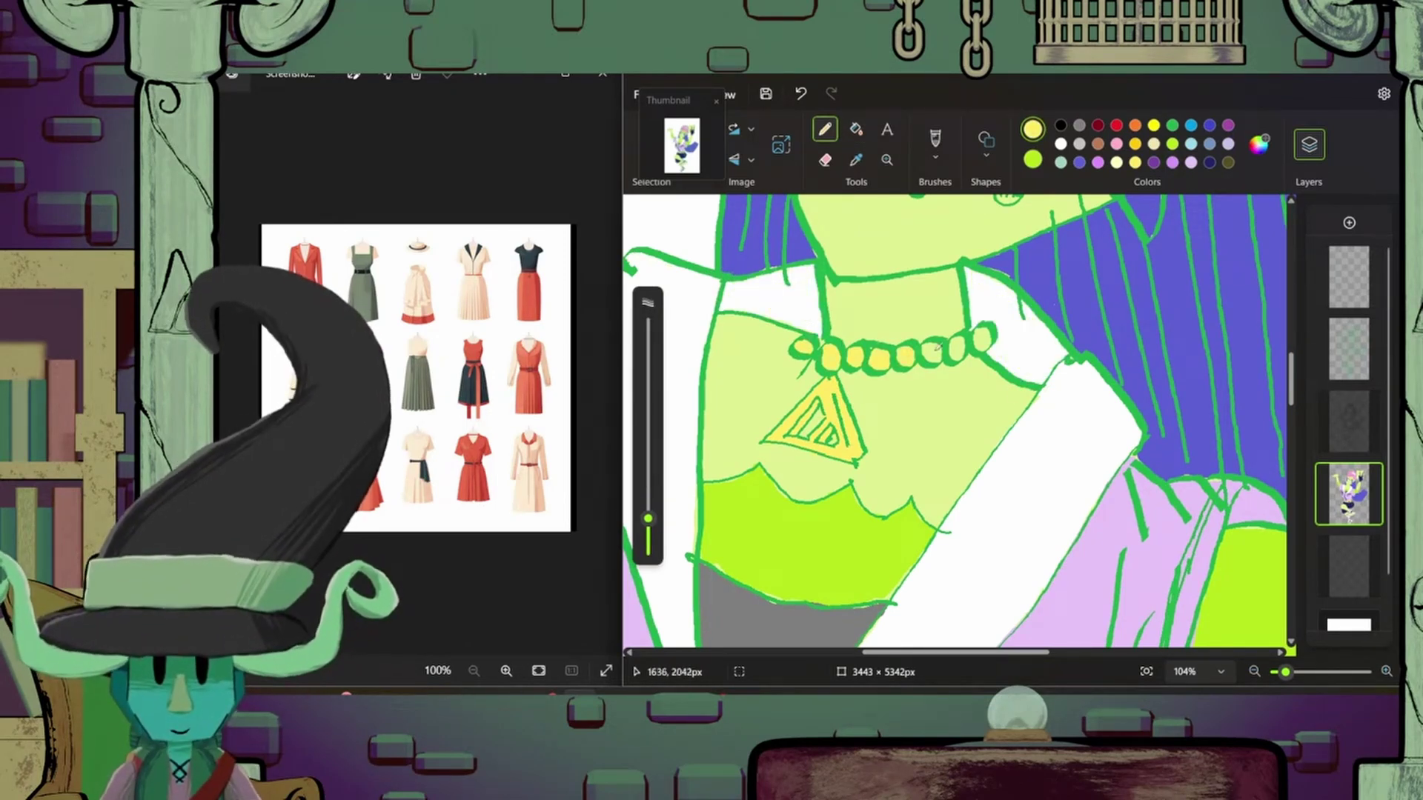
- Paint the band around the eyes of the skull mark on the cheek grey
scroll(1284, 672, down, 5)
scroll(1038, 528, up, 8)
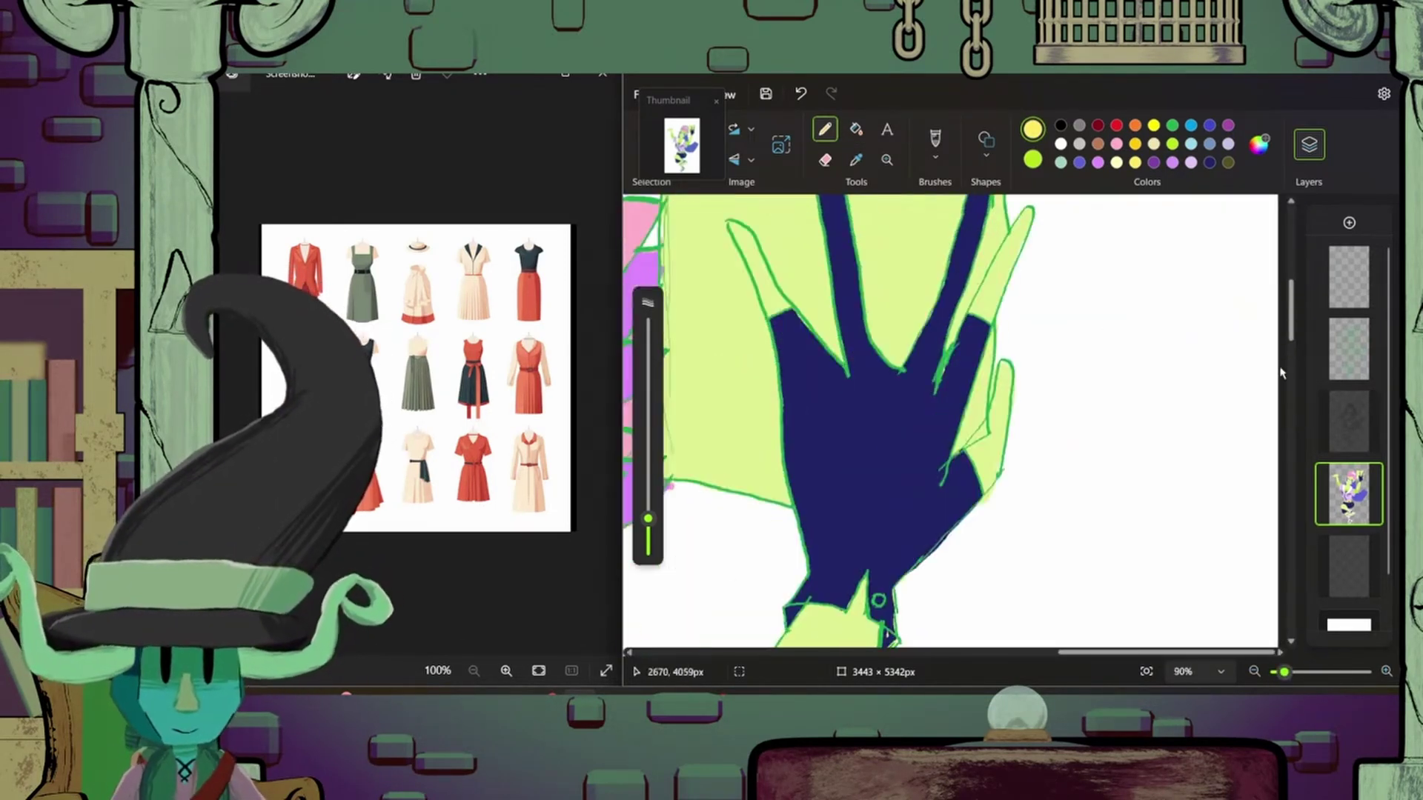
scroll(993, 317, down, 3)
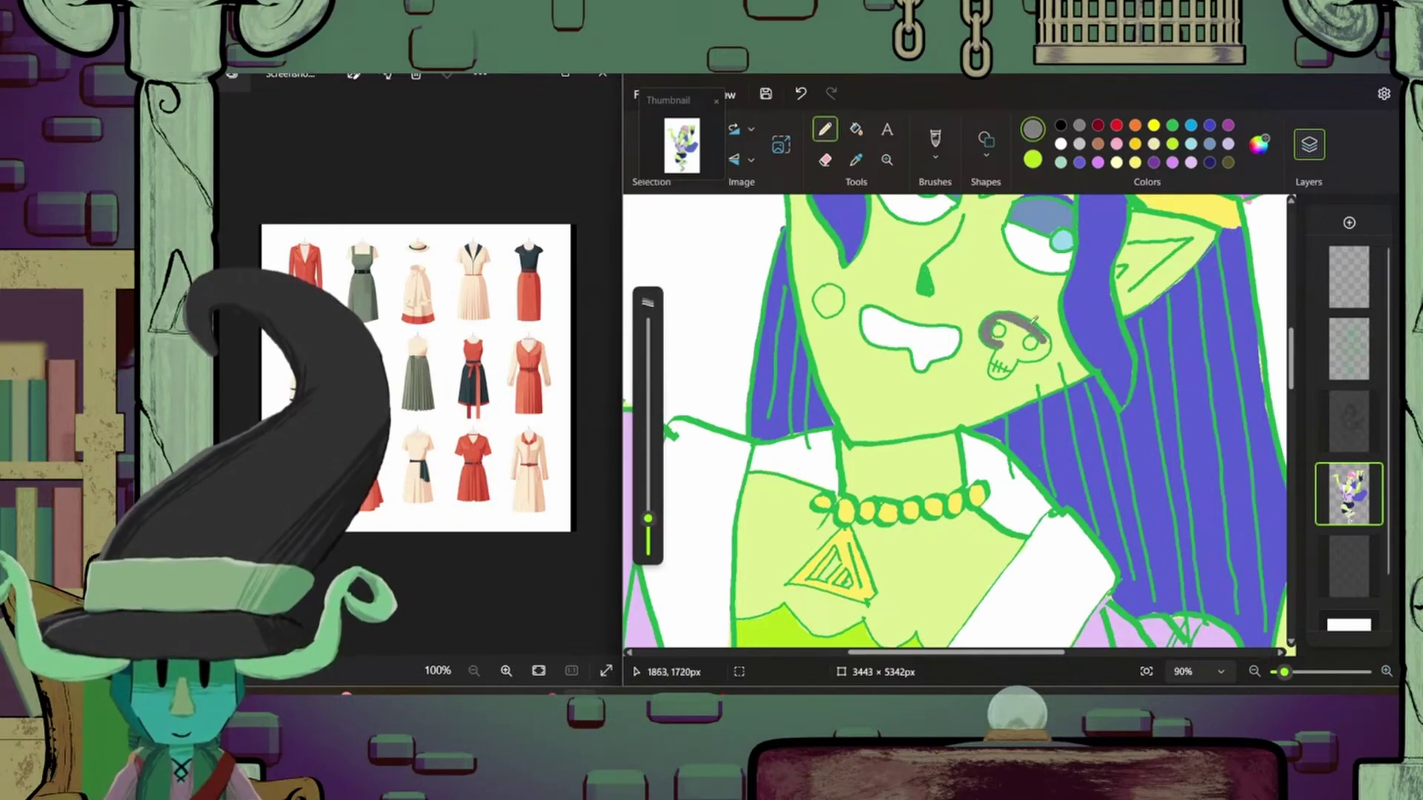
key(alt+Tab)
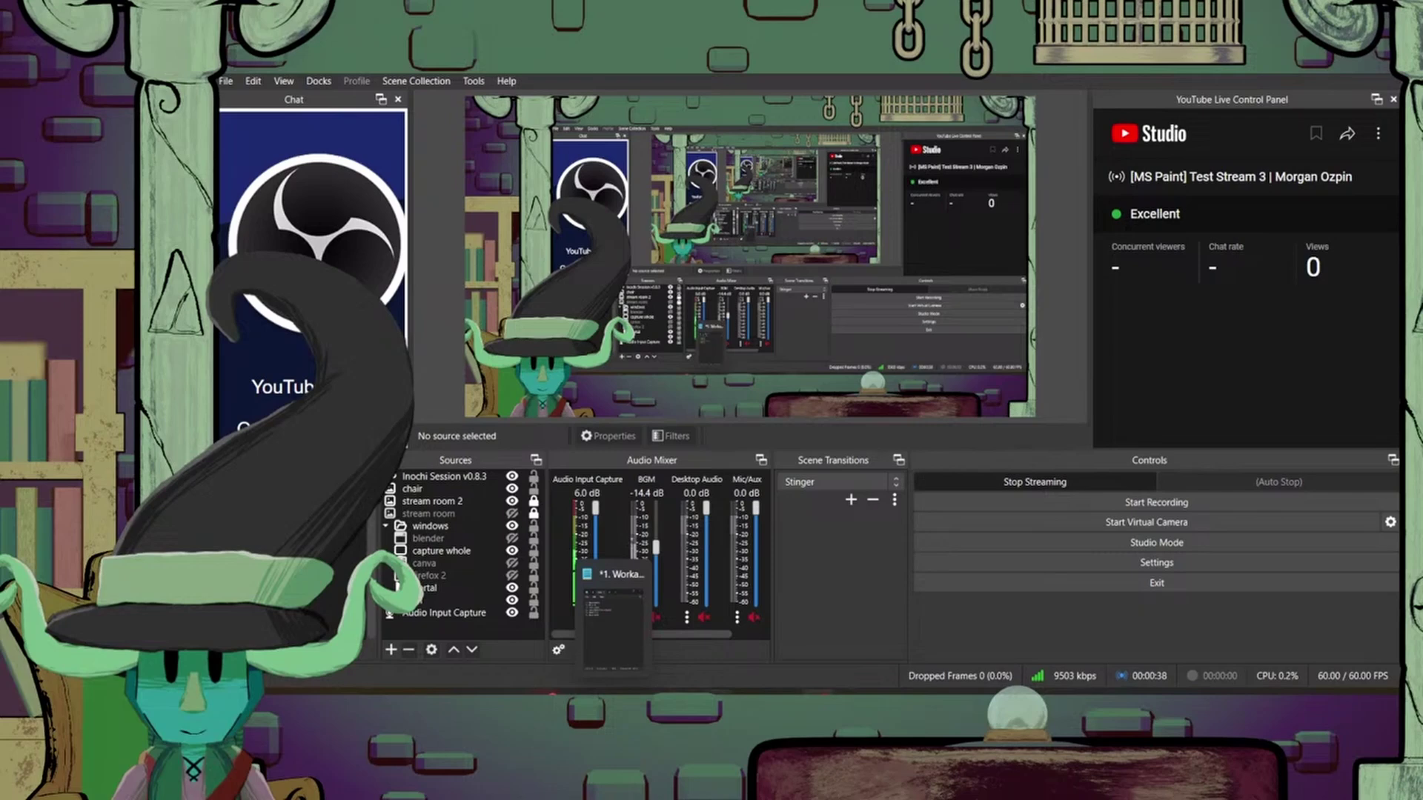
key(alt+Tab)
scroll(1295, 455, up, 3)
- Outline the raised bottle in purple on the colour layer and fill its body and neck with purple
click(1135, 162)
scroll(948, 422, up, 5)
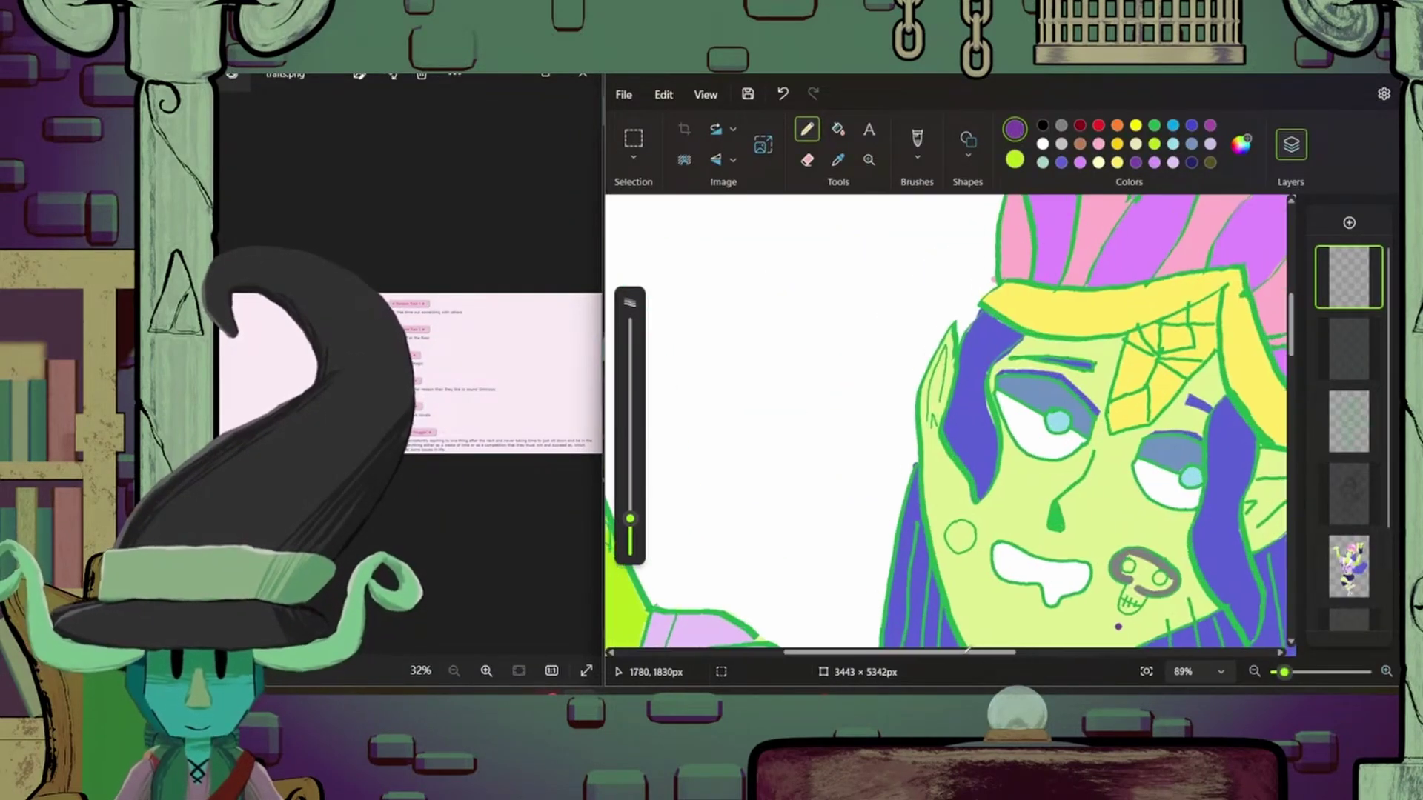
click(1349, 567)
drag(841, 472, 936, 540)
mouse_move(741, 513)
mouse_down()
mouse_move(805, 505)
mouse_move(839, 474)
mouse_up()
drag(741, 511, 897, 550)
click(838, 129)
click(852, 519)
- Paint the gap between hand and bottle white and colour the bottle's end beyond the hand purple
click(807, 129)
click(1043, 143)
mouse_move(845, 474)
mouse_down()
mouse_move(926, 496)
mouse_move(903, 442)
mouse_up()
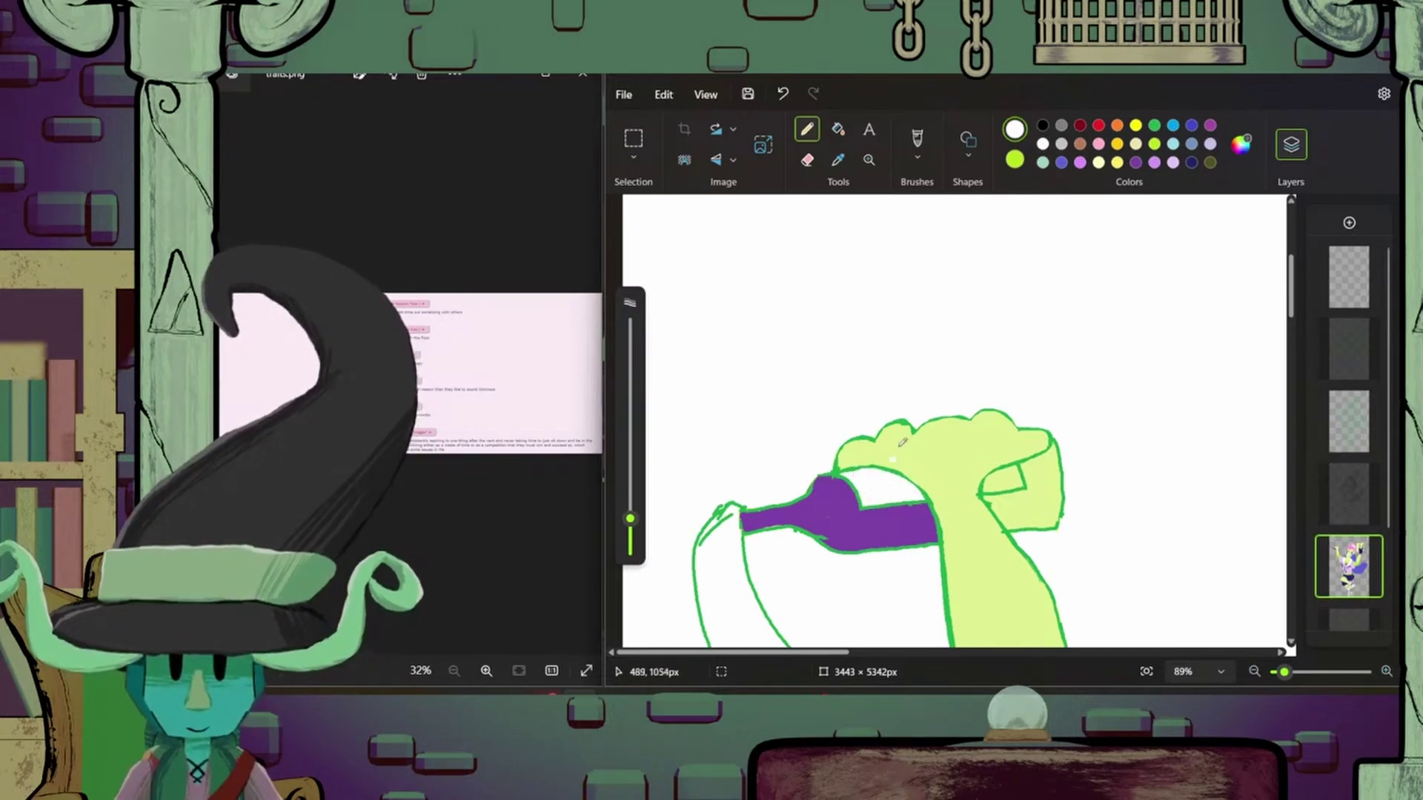
click(831, 524)
drag(986, 497, 1044, 521)
mouse_move(1029, 469)
mouse_down()
mouse_move(1056, 454)
mouse_move(1001, 518)
mouse_up()
- Trace both edges of the upper stream pouring from the bottle in blue on the colour layer
scroll(1030, 489, down, 4)
drag(701, 289, 760, 448)
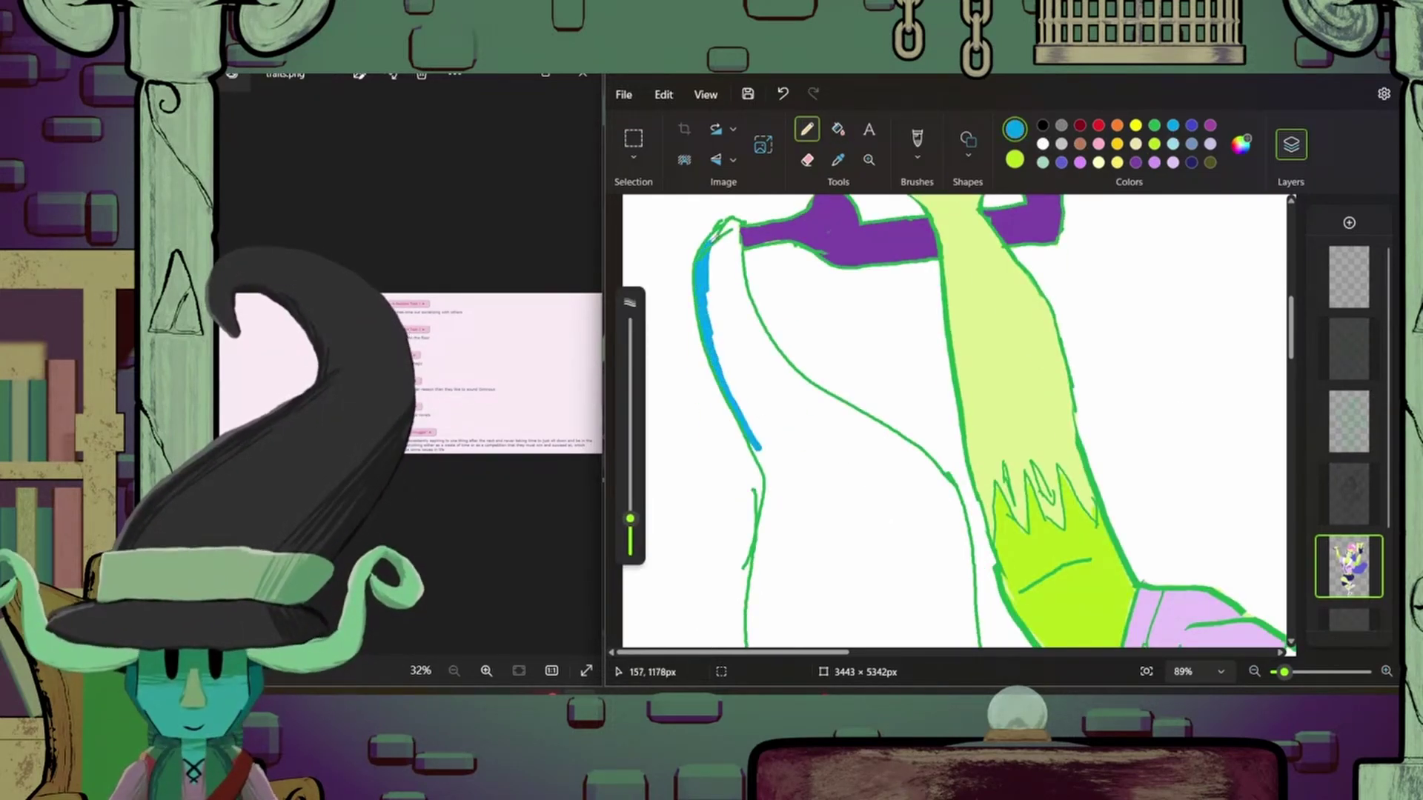
mouse_move(733, 224)
mouse_down()
mouse_move(785, 353)
mouse_move(949, 472)
mouse_move(980, 627)
mouse_up()
drag(760, 445, 747, 644)
scroll(749, 645, down, 5)
drag(750, 282, 812, 548)
drag(971, 281, 1078, 567)
drag(811, 549, 869, 656)
- Continue the stream's blue outline down its outer edge and along the blouse to the waist, and undo the stray stroke there
scroll(868, 656, down, 5)
drag(1112, 286, 1201, 389)
mouse_move(860, 341)
mouse_down()
mouse_move(912, 644)
mouse_move(842, 490)
mouse_move(919, 644)
mouse_up()
scroll(919, 644, down, 5)
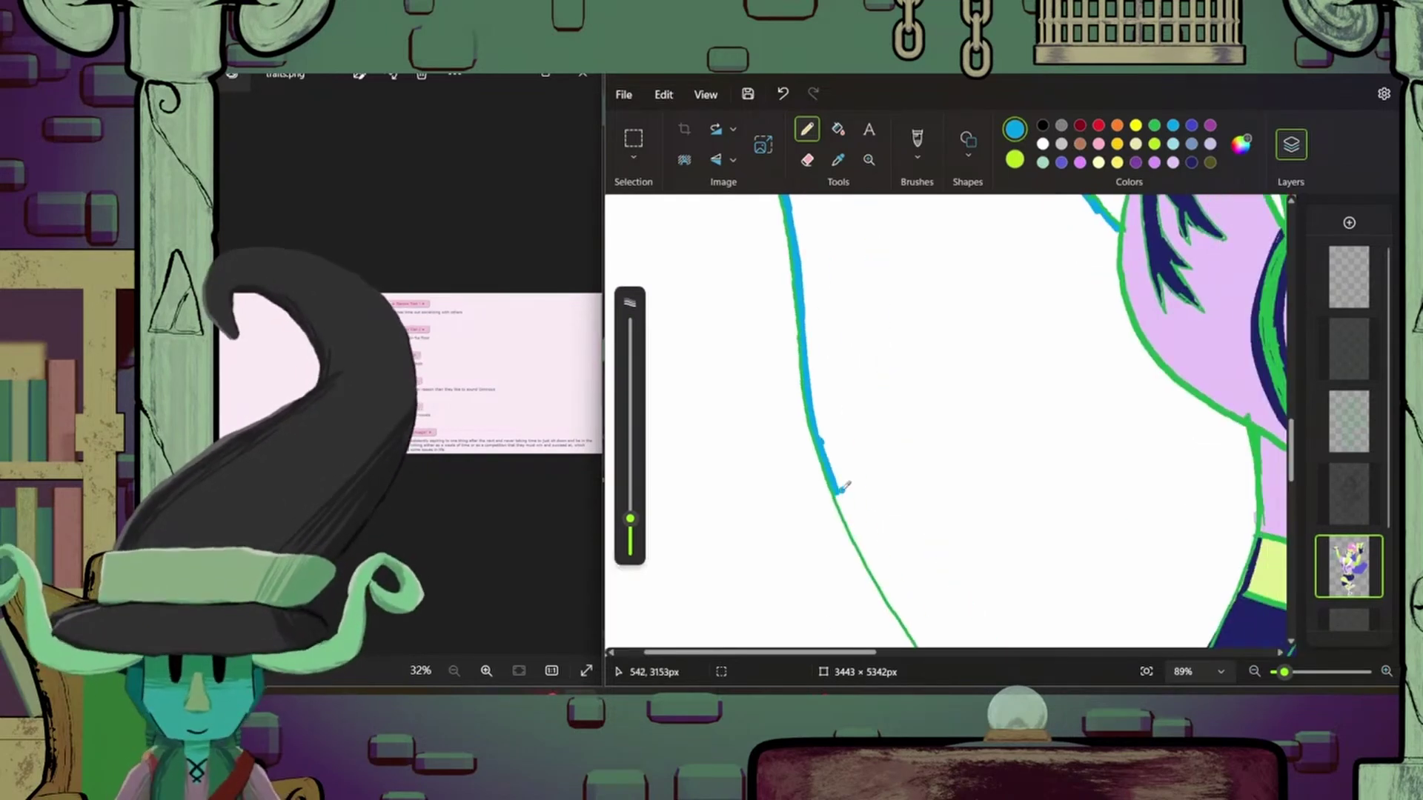
drag(834, 480, 926, 645)
mouse_move(1097, 215)
mouse_down()
mouse_move(1125, 240)
mouse_move(1263, 550)
mouse_up()
scroll(1059, 652, right, 5)
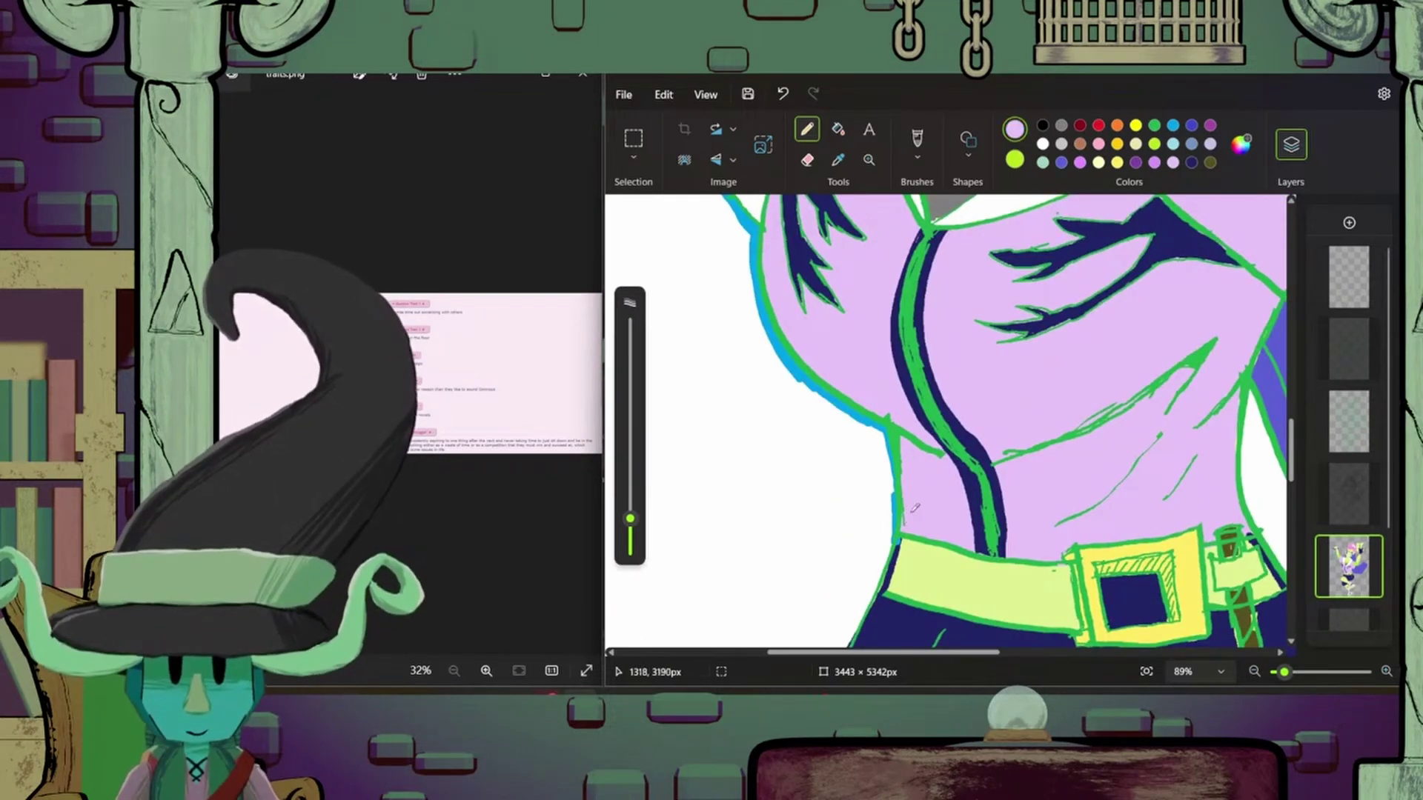
key(ctrl+z)
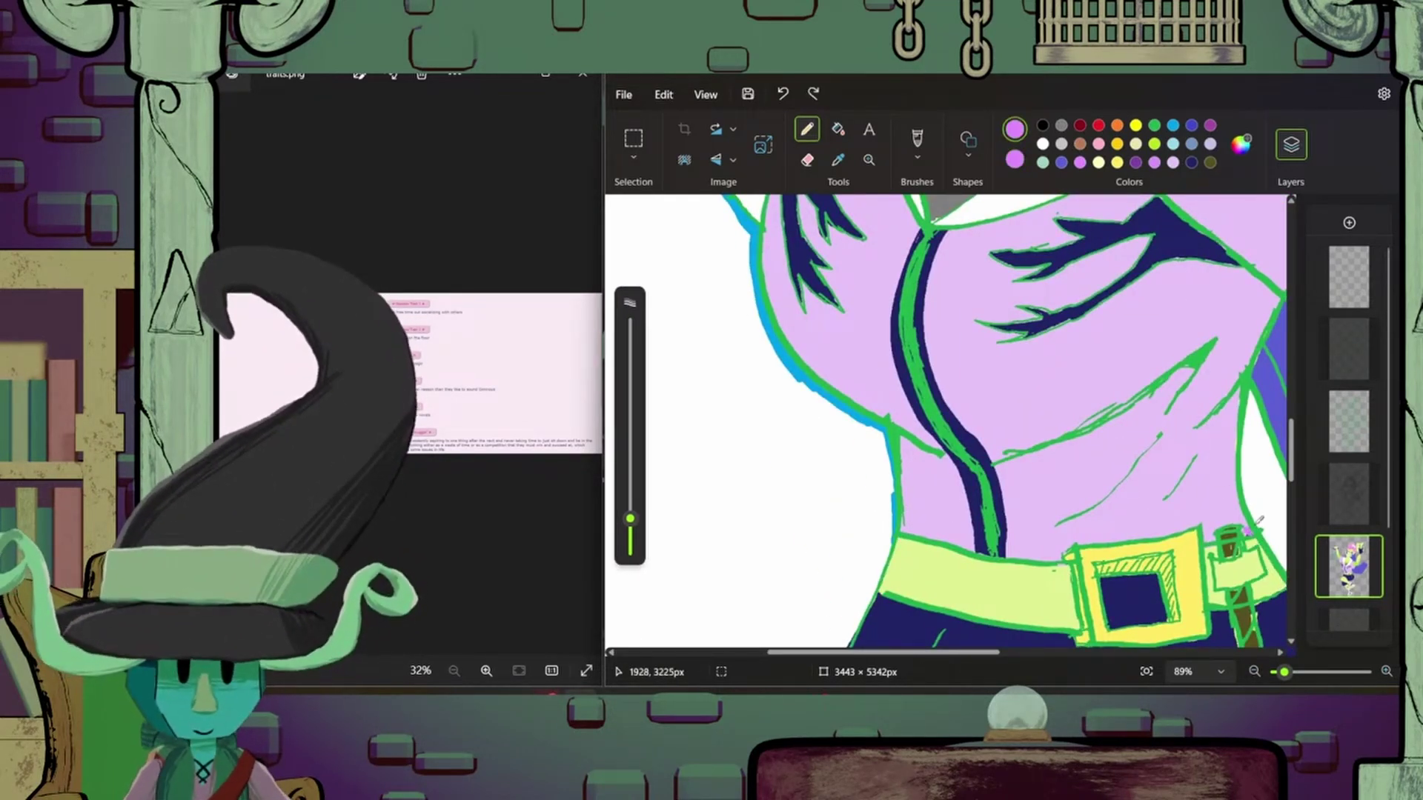
- Close the stream's blue outline alongside the skirt and leg and fill the stream with blue
scroll(922, 513, down, 5)
mouse_move(900, 239)
mouse_down()
mouse_move(810, 420)
mouse_move(883, 492)
mouse_move(962, 432)
mouse_move(919, 507)
mouse_move(969, 429)
mouse_move(922, 493)
mouse_up()
scroll(810, 417, left, 3)
scroll(810, 417, up, 1)
ctrl+scroll(927, 445, down, 5)
scroll(956, 482, up, 6)
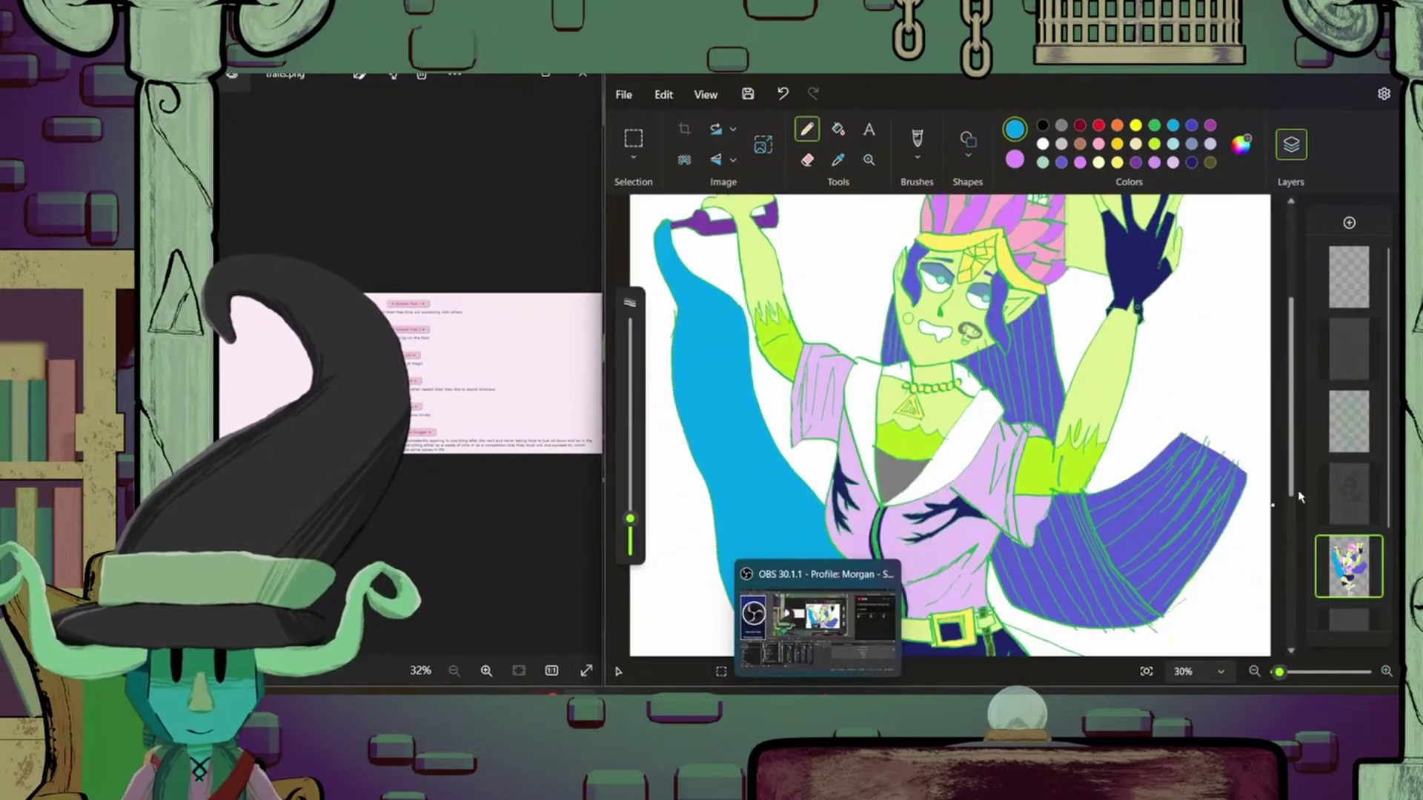
- Outline the stream's other part in blue along the skirt, the raised shoe and its lower edge to the canvas border
drag(856, 477, 927, 448)
mouse_move(967, 304)
mouse_down()
mouse_move(973, 337)
mouse_move(934, 449)
mouse_up()
mouse_move(785, 504)
mouse_down()
mouse_move(933, 563)
mouse_move(1009, 632)
mouse_up()
scroll(1009, 632, down, 3)
mouse_move(1004, 404)
mouse_down()
mouse_move(1000, 477)
mouse_move(1070, 540)
mouse_up()
scroll(1069, 541, right, 2)
drag(916, 549, 1114, 623)
scroll(1182, 475, down, 2)
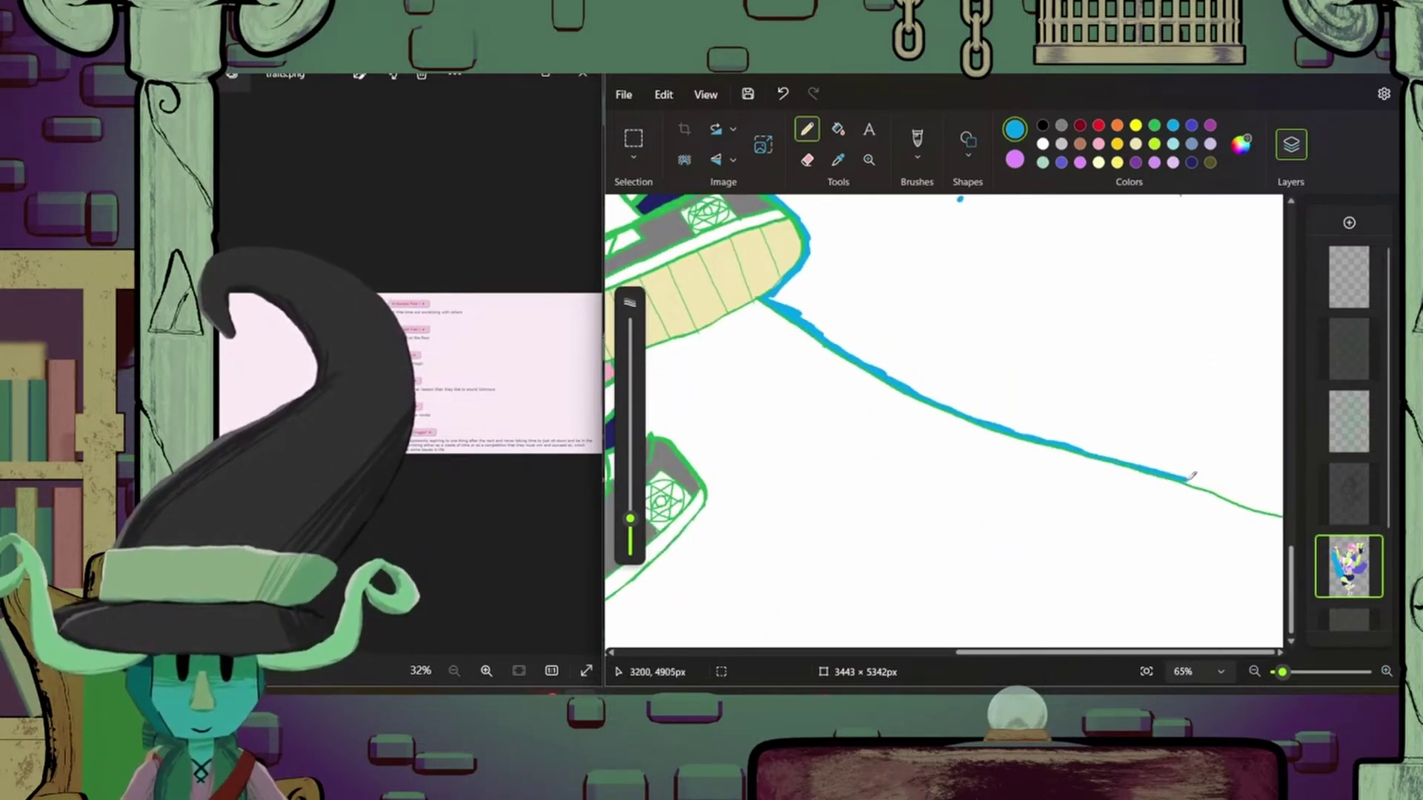
drag(1183, 474, 1285, 511)
- Trace the upper edge of the stream beside the belt in blue and fill the enclosed area with blue
scroll(1285, 511, up, 4)
mouse_move(789, 460)
mouse_down()
mouse_move(1019, 522)
mouse_move(1210, 536)
mouse_up()
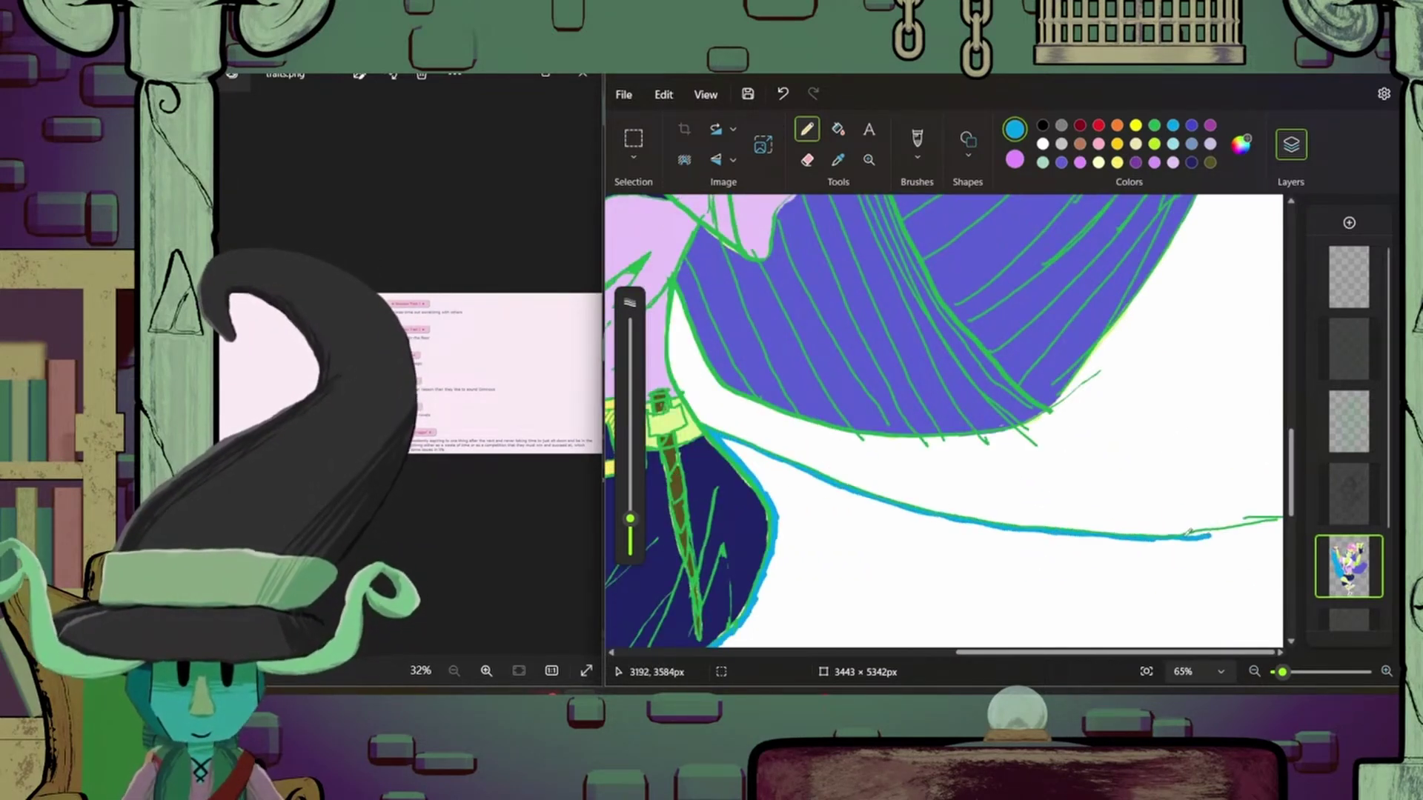
click(963, 586)
click(1147, 672)
- Erase the stray green line ends along the lower edge of the flowing blue-violet hair on the line layer
click(1349, 276)
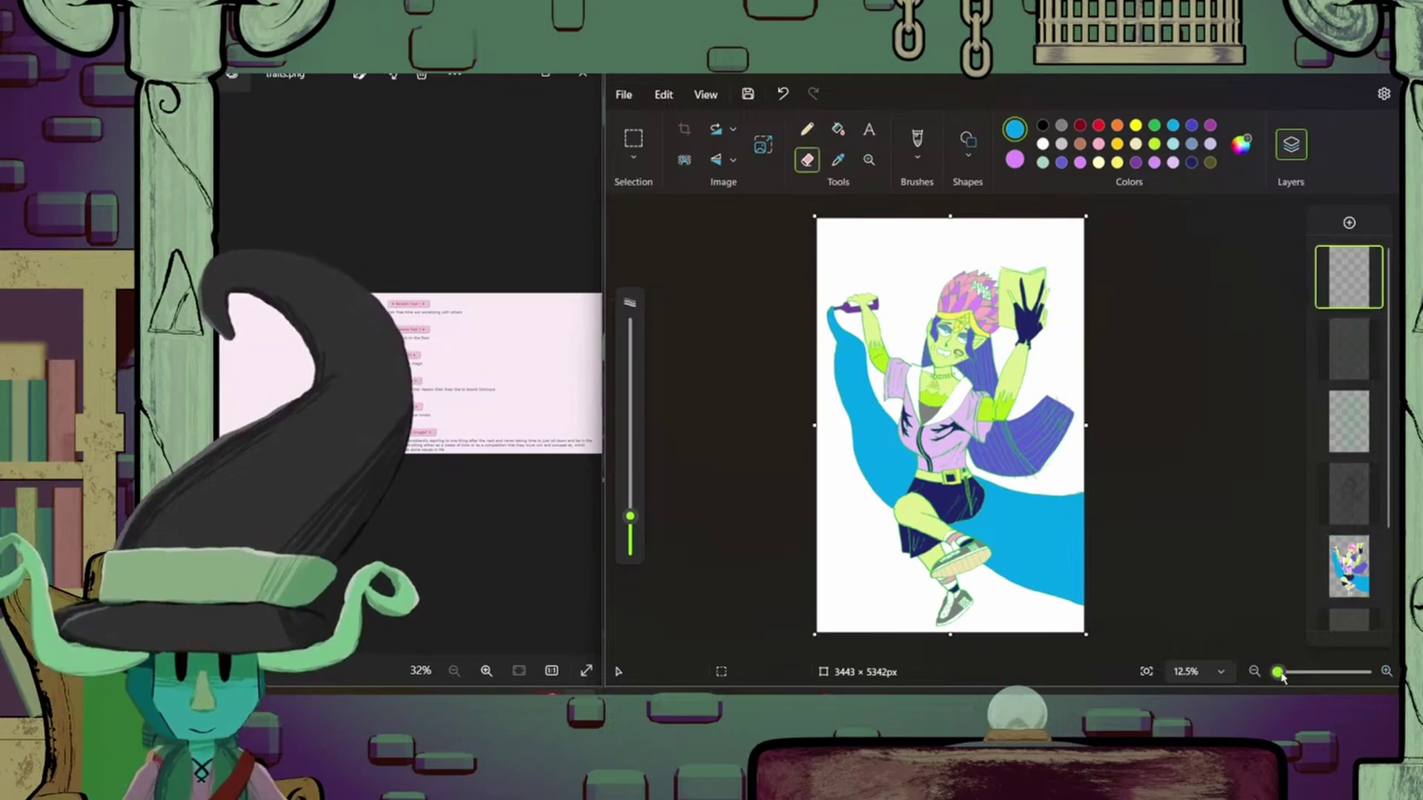
click(1349, 421)
click(807, 159)
scroll(1144, 297, up, 5)
scroll(1082, 296, down, 3)
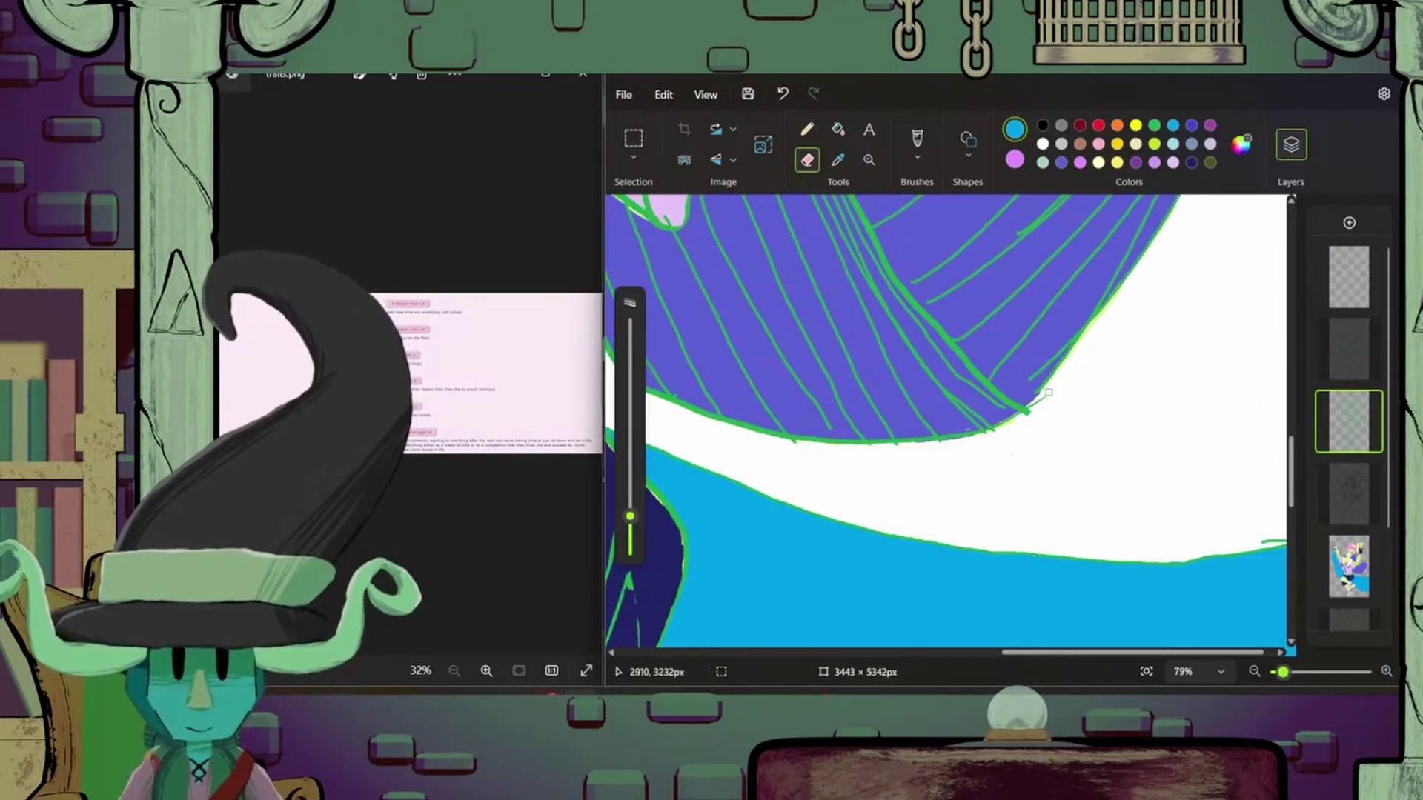
scroll(1098, 548, down, 10)
- Undo the last blue-violet touch-up and clean up the lines where the flowing hair meets the waist
click(1348, 566)
click(807, 129)
scroll(896, 425, up, 5)
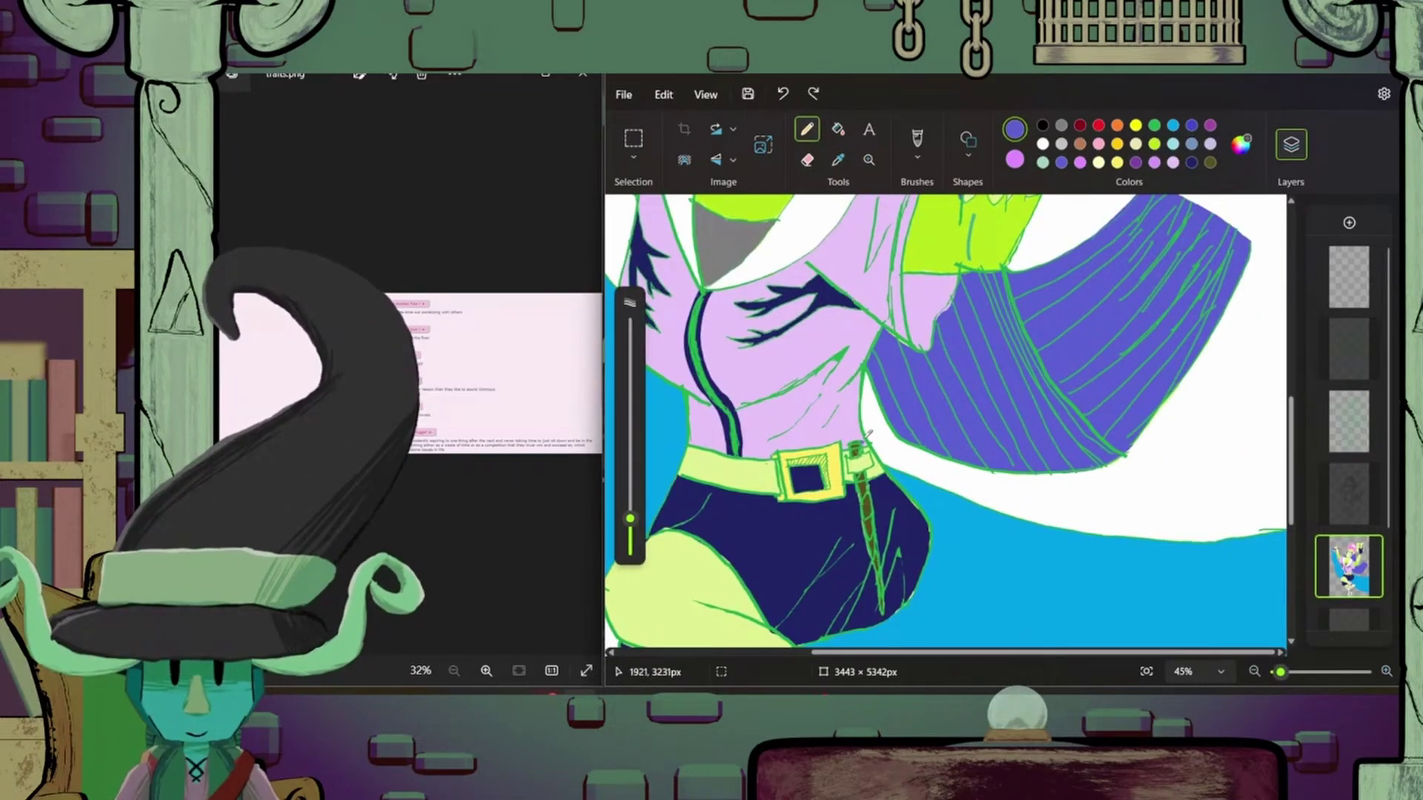
key(ctrl+z)
click(807, 159)
click(1349, 421)
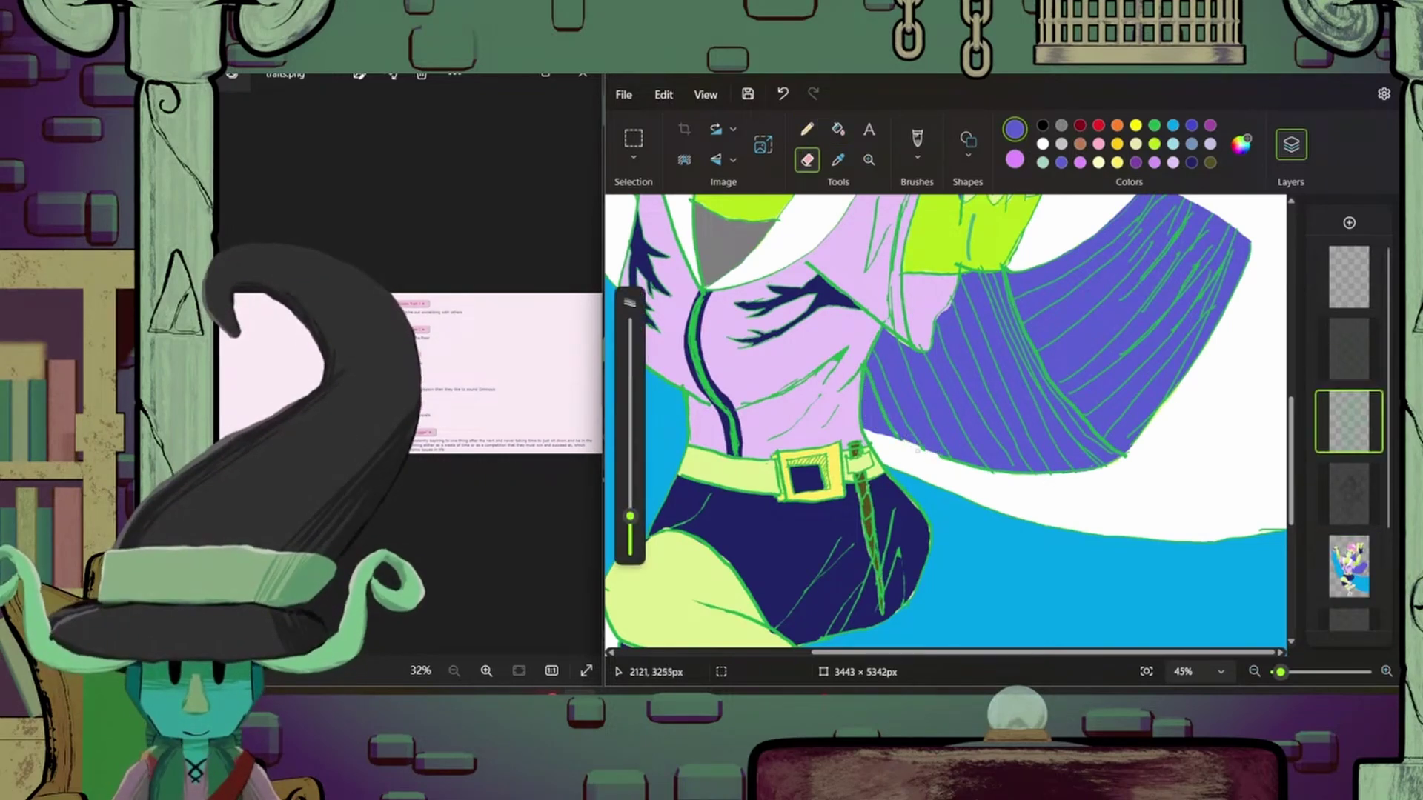
- Extend the flowing hair with a straight upper edge from the raised arm to its tip and fill the gap blue-violet
click(1349, 567)
click(807, 129)
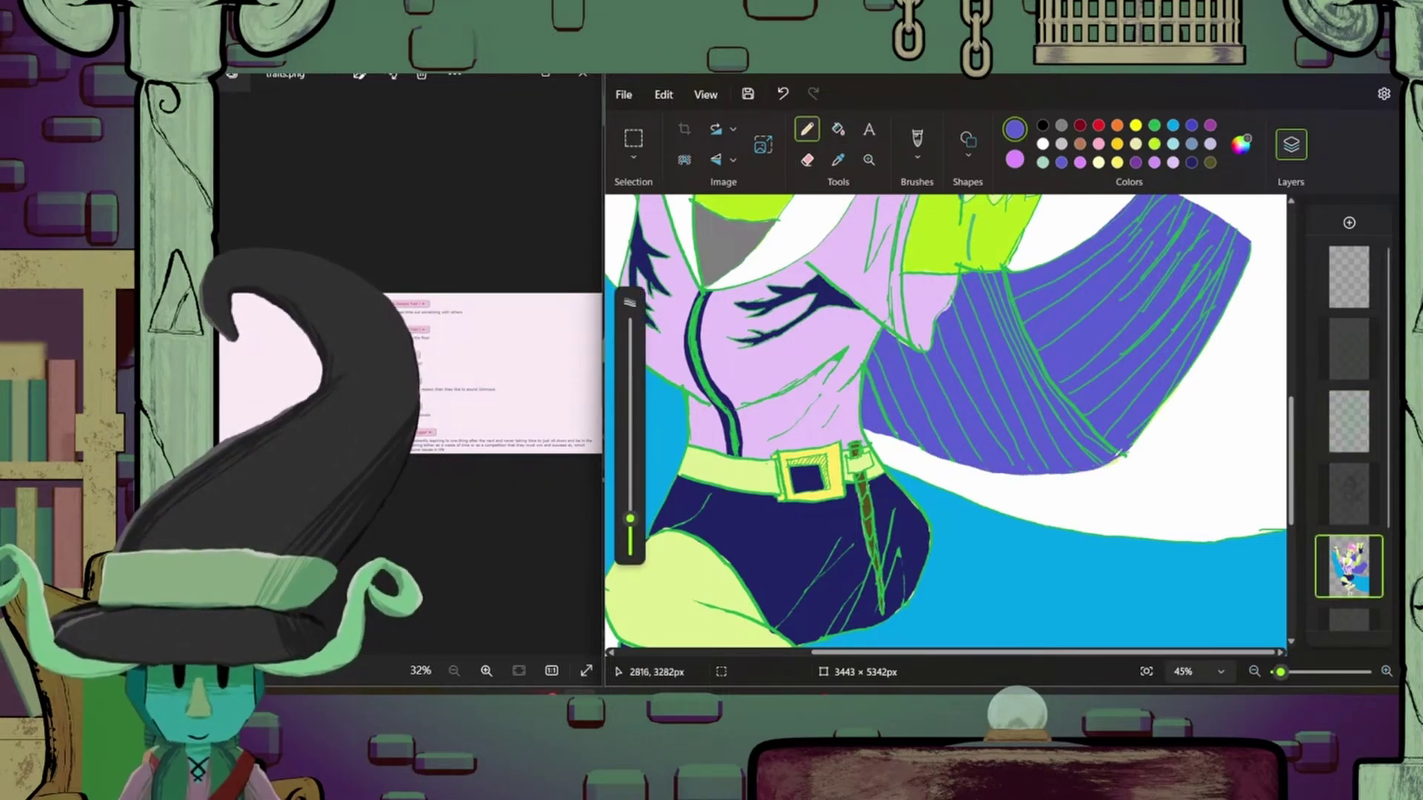
scroll(1119, 454, down, 5)
scroll(1037, 296, up, 5)
drag(1049, 297, 1116, 297)
key(g)
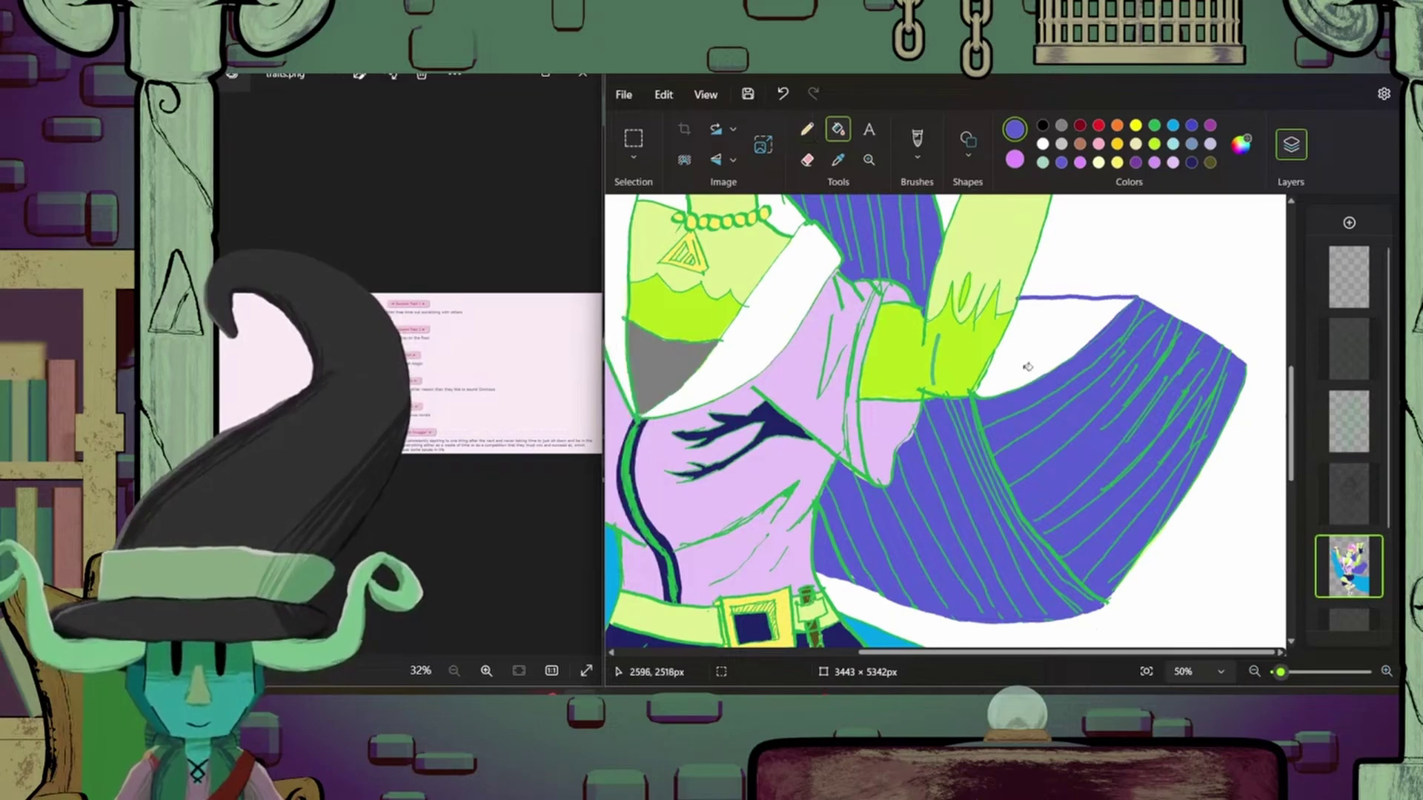
click(1028, 367)
key(p)
drag(1280, 672, 1277, 673)
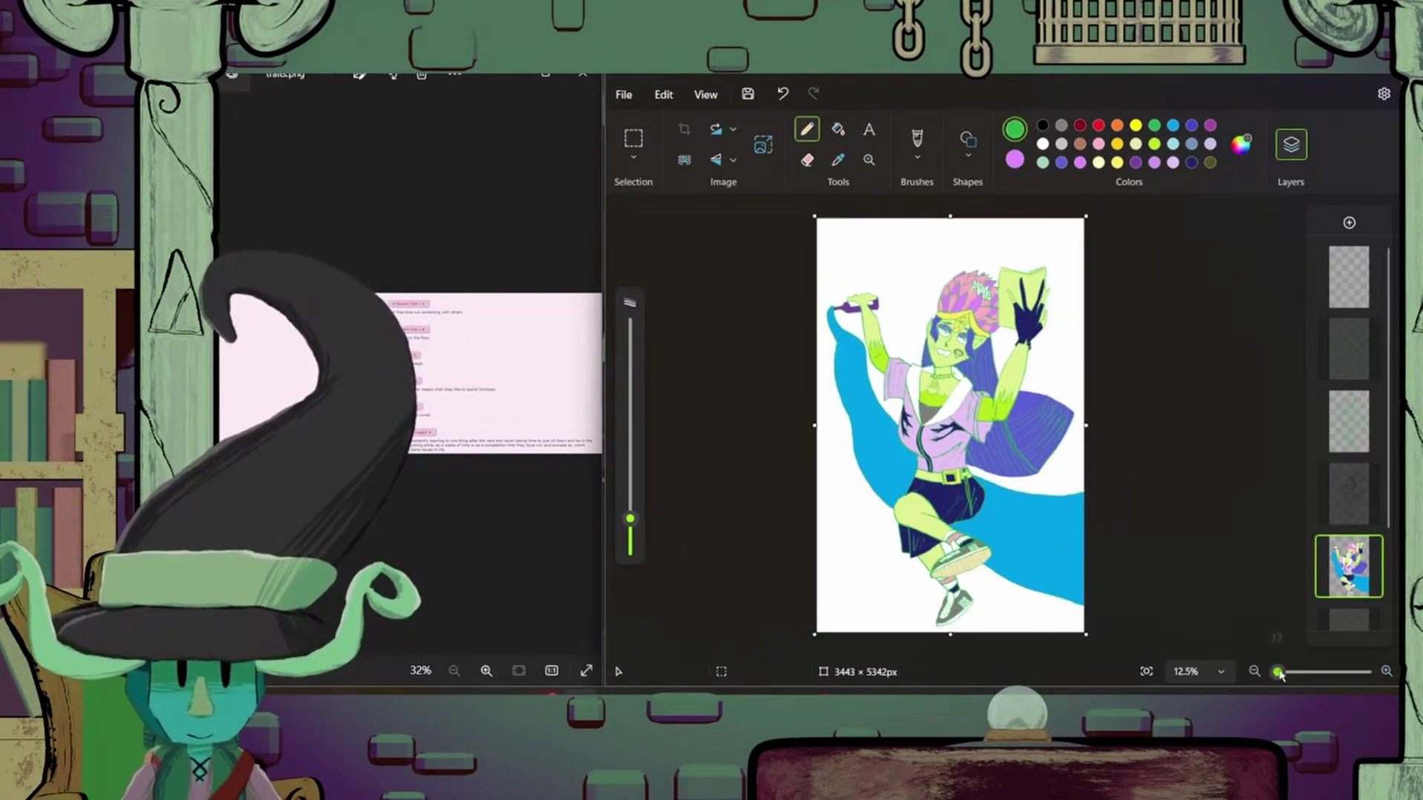
- Outline the book's bottom edge and its border beside the glove in dark brown with a thicker brush
scroll(1071, 319, up, 5)
scroll(1016, 524, down, 5)
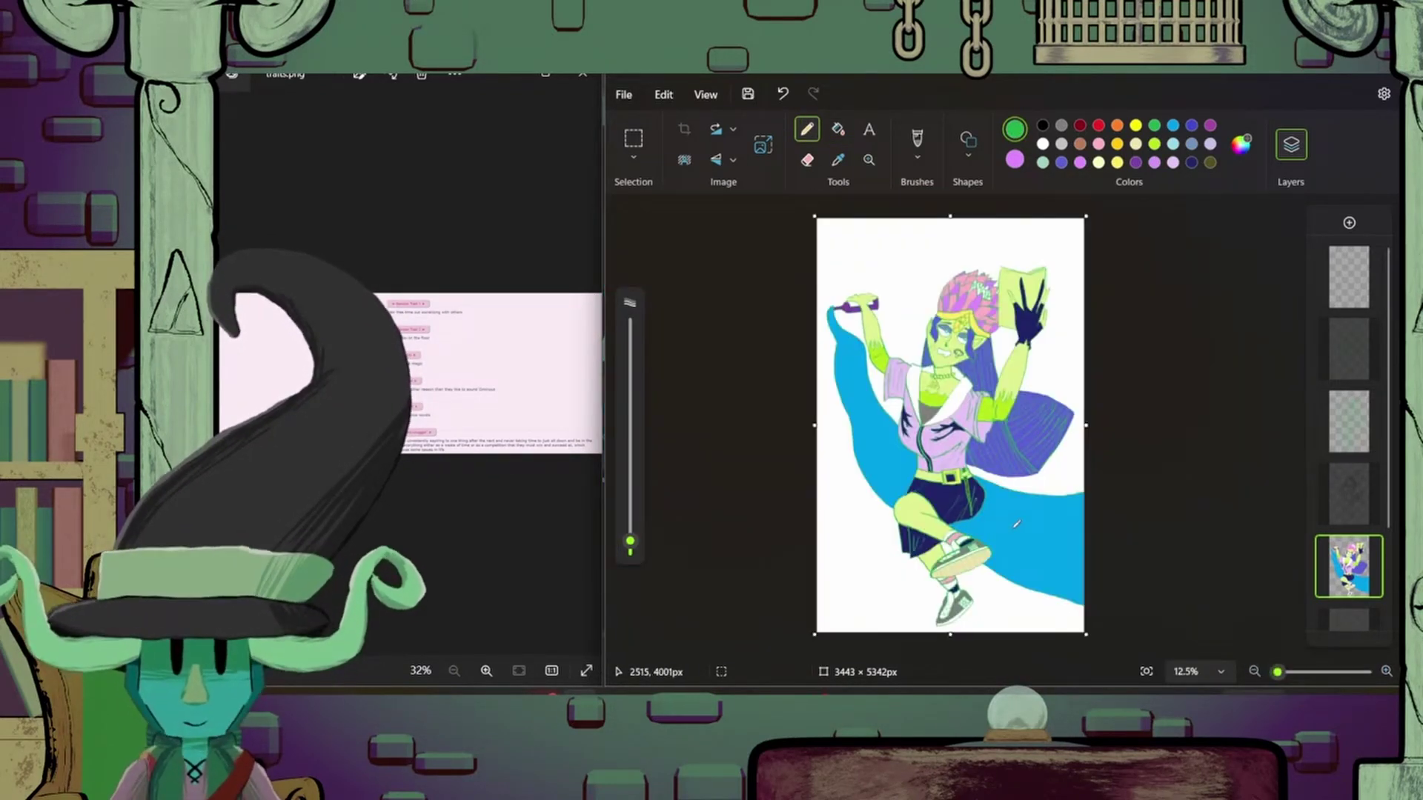
scroll(1154, 577, up, 8)
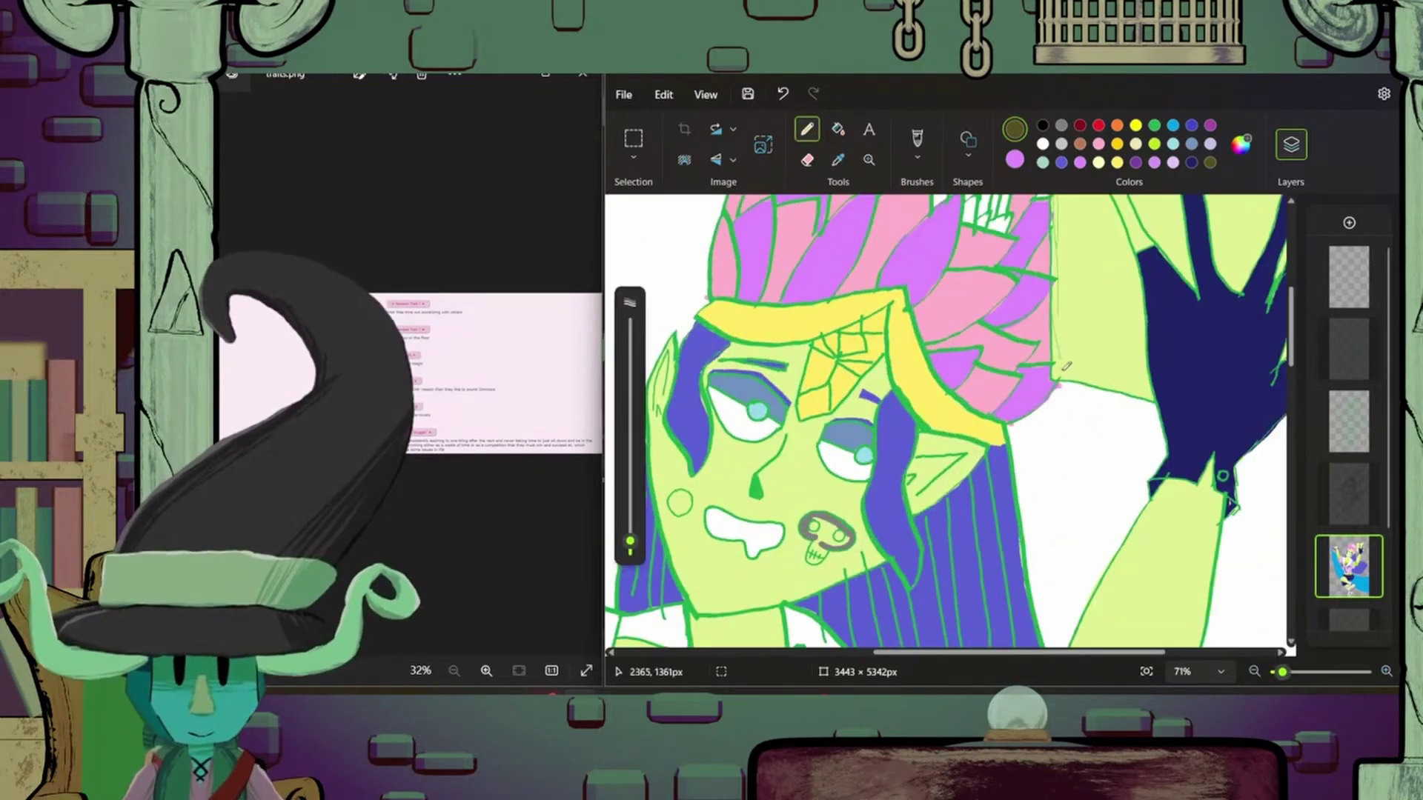
drag(1054, 375, 1103, 384)
drag(630, 541, 631, 519)
mouse_move(1058, 316)
mouse_down()
mouse_move(1107, 386)
mouse_move(1152, 398)
mouse_up()
drag(1142, 258, 1145, 393)
scroll(1112, 334, up, 2)
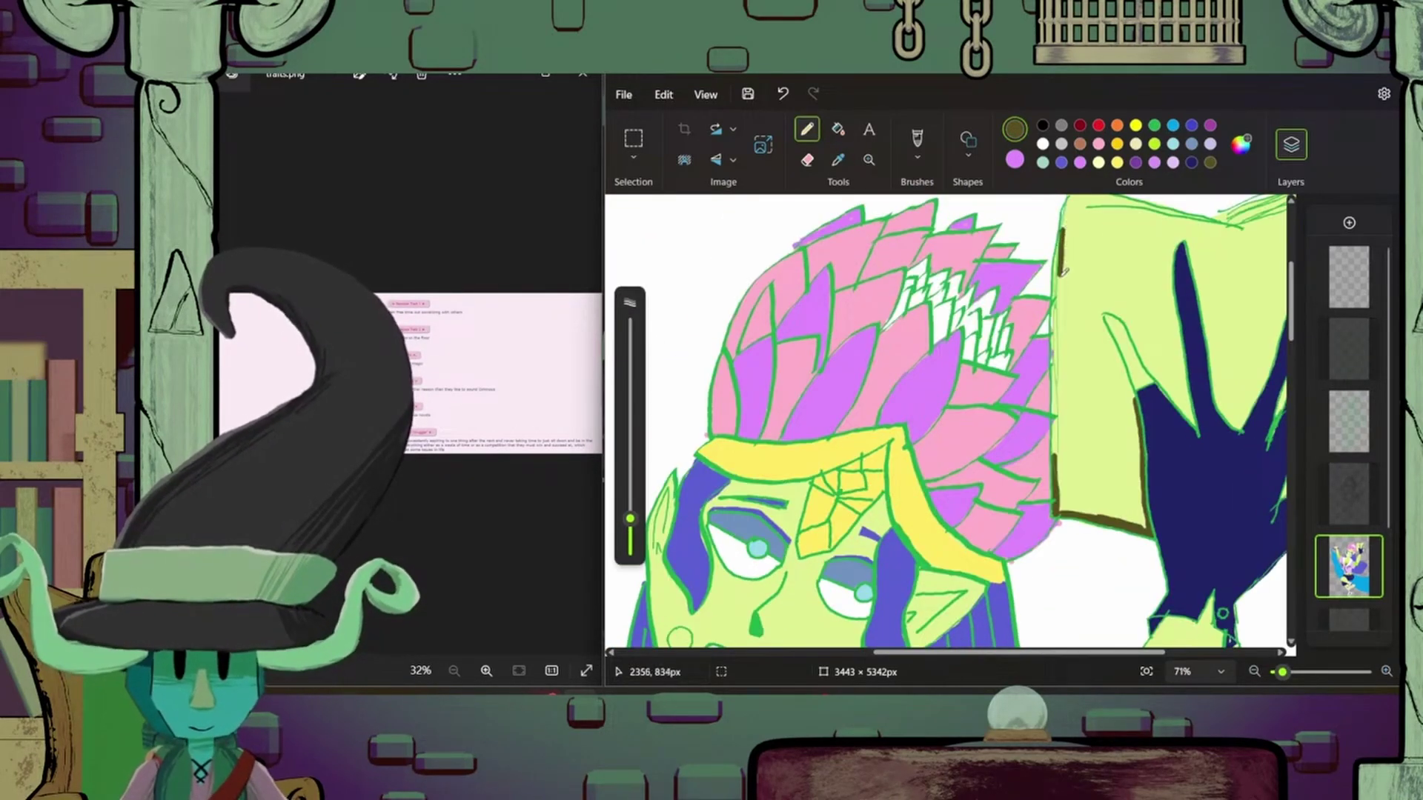
- Continue the dark brown outline along the book's outer side, top edge and the side behind the fingers
drag(1059, 238, 1060, 455)
scroll(1060, 445, up, 2)
drag(1061, 297, 1197, 332)
scroll(1171, 326, right, 3)
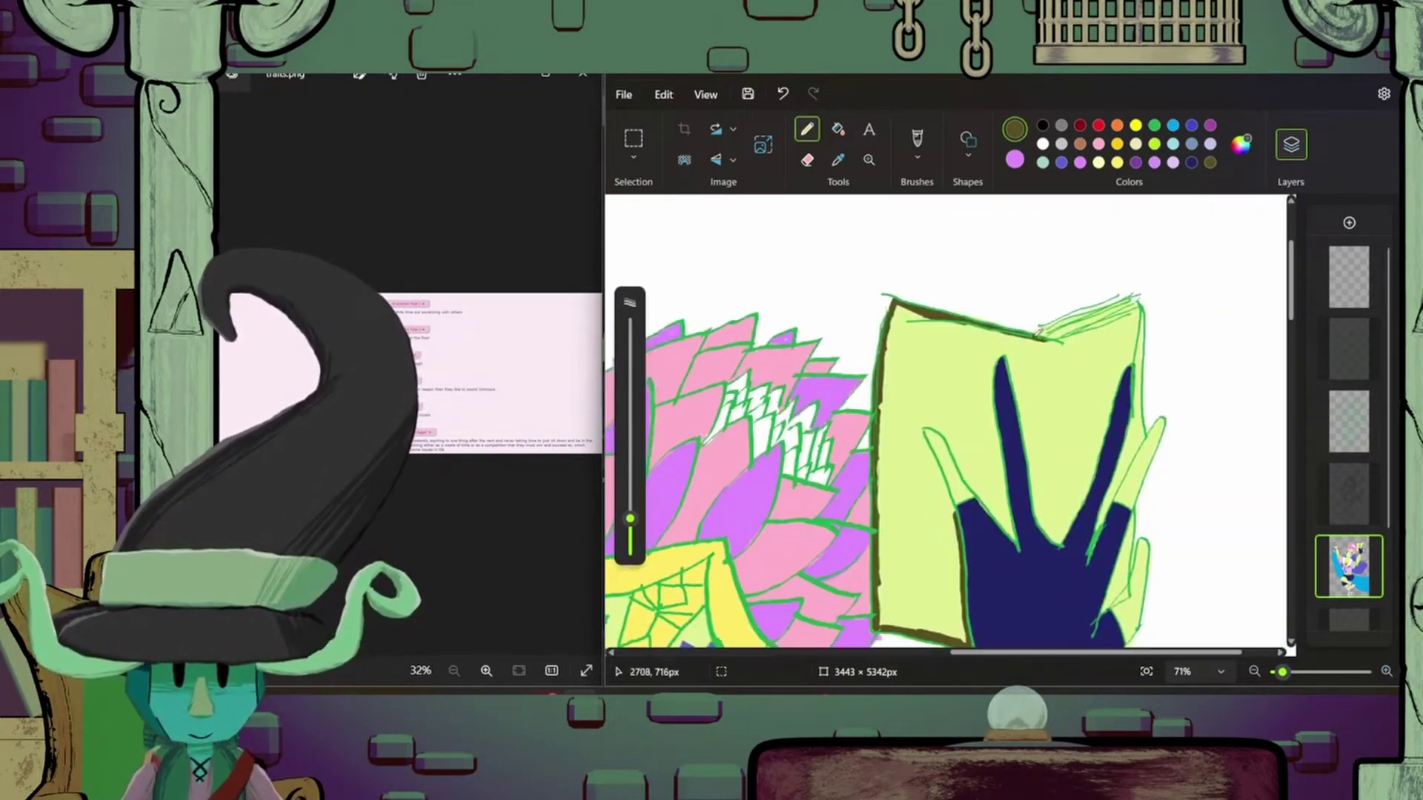
mouse_move(1030, 337)
mouse_down()
mouse_move(1116, 302)
mouse_move(1145, 315)
mouse_up()
drag(1141, 419, 1112, 519)
drag(1141, 378, 1116, 475)
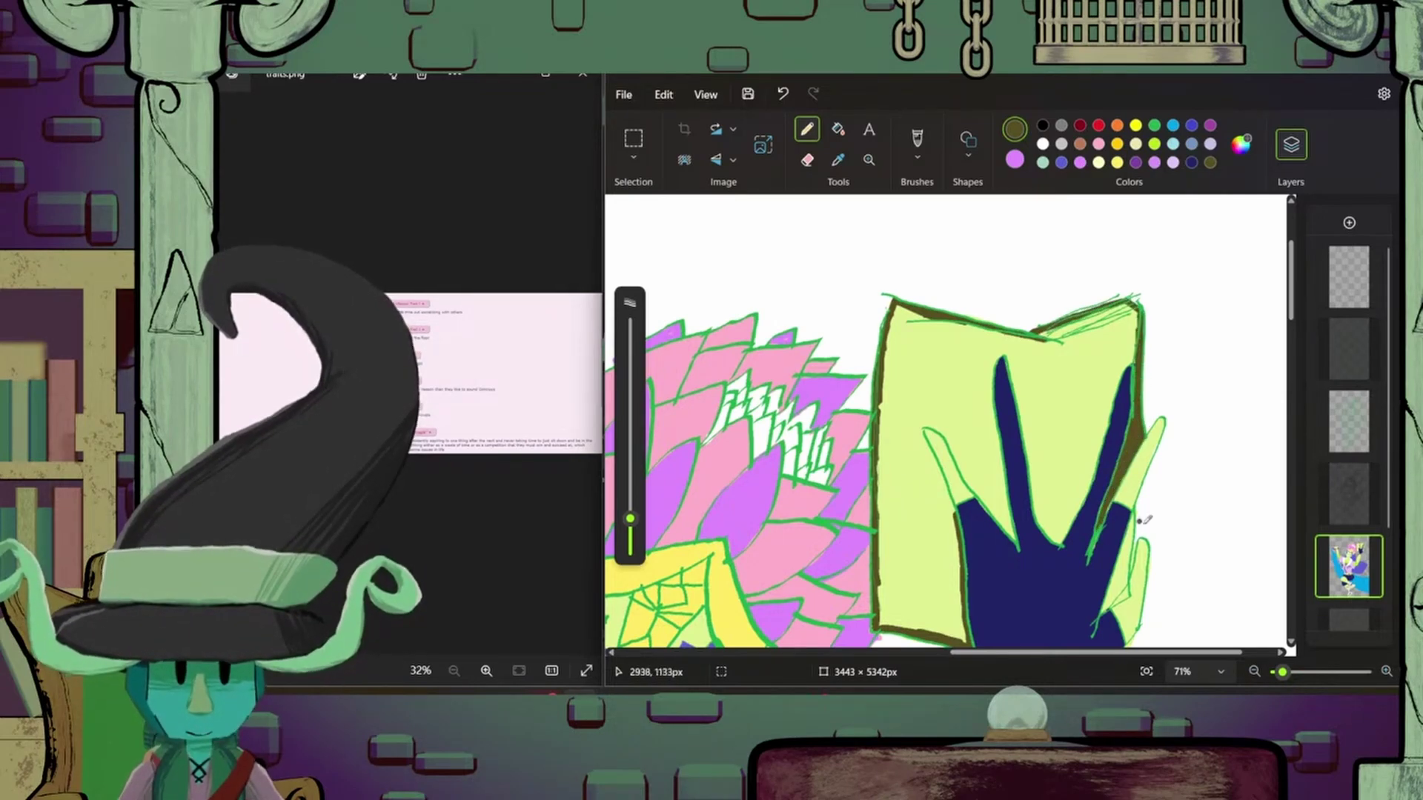
- Trace around the remaining fingers in dark brown and fill the book cover with the same brown
scroll(1142, 415, down, 3)
drag(1138, 289, 1108, 386)
scroll(1194, 350, up, 3)
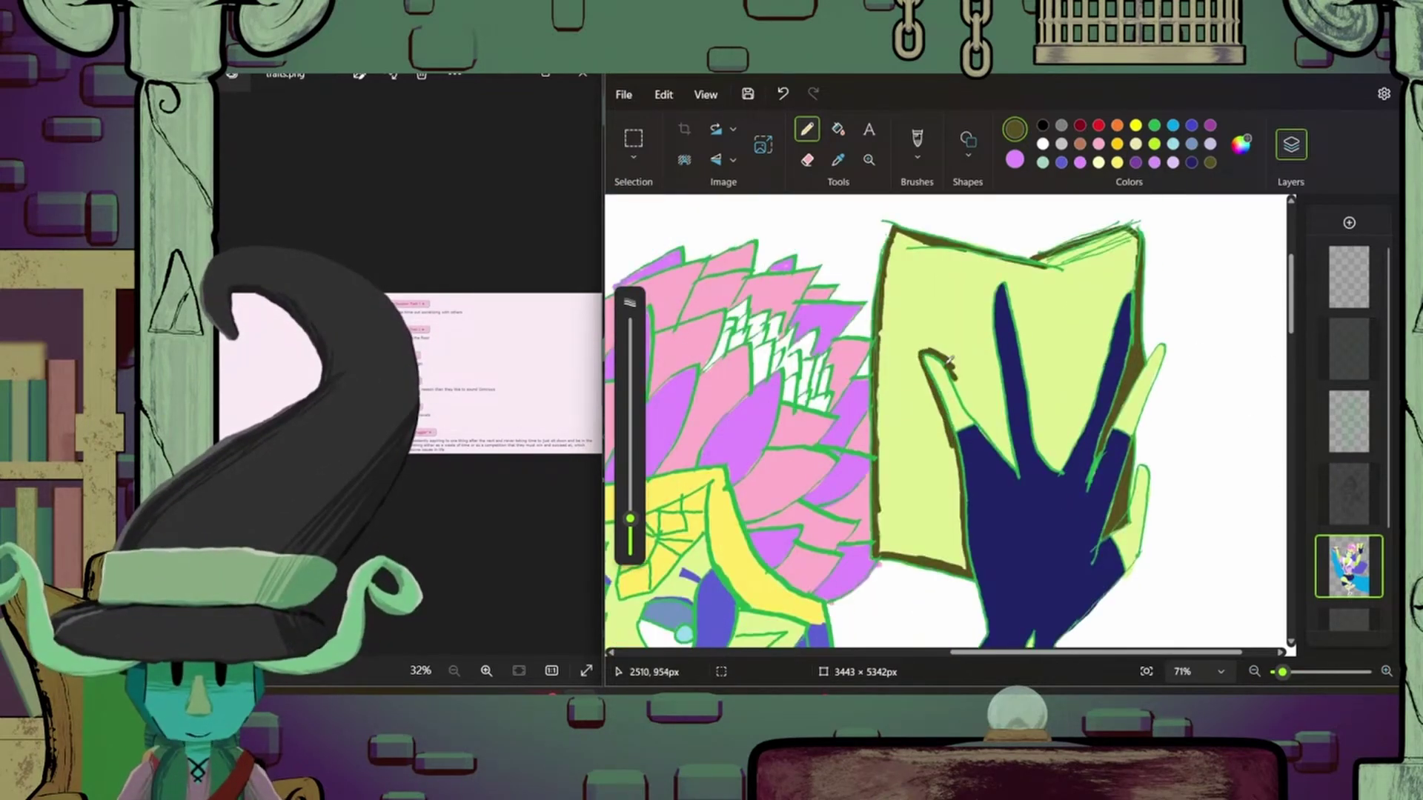
click(919, 334)
- Draw green lines along the top of the open book to mark the pages and paint the page strip white
drag(630, 518, 630, 548)
drag(908, 252, 1083, 234)
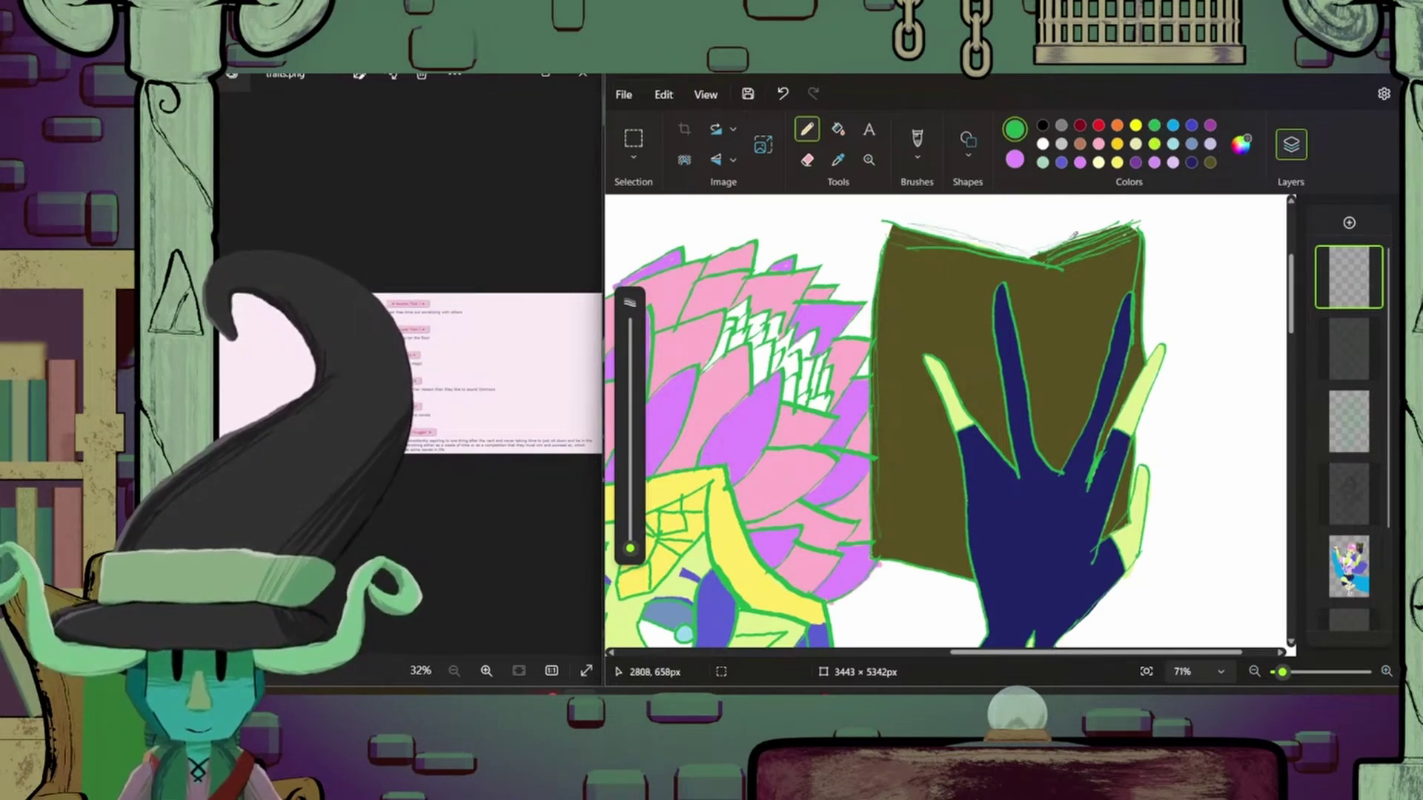
click(1043, 143)
click(1349, 567)
drag(630, 549, 630, 533)
drag(887, 237, 1030, 256)
drag(630, 534, 630, 523)
drag(1053, 260, 1141, 226)
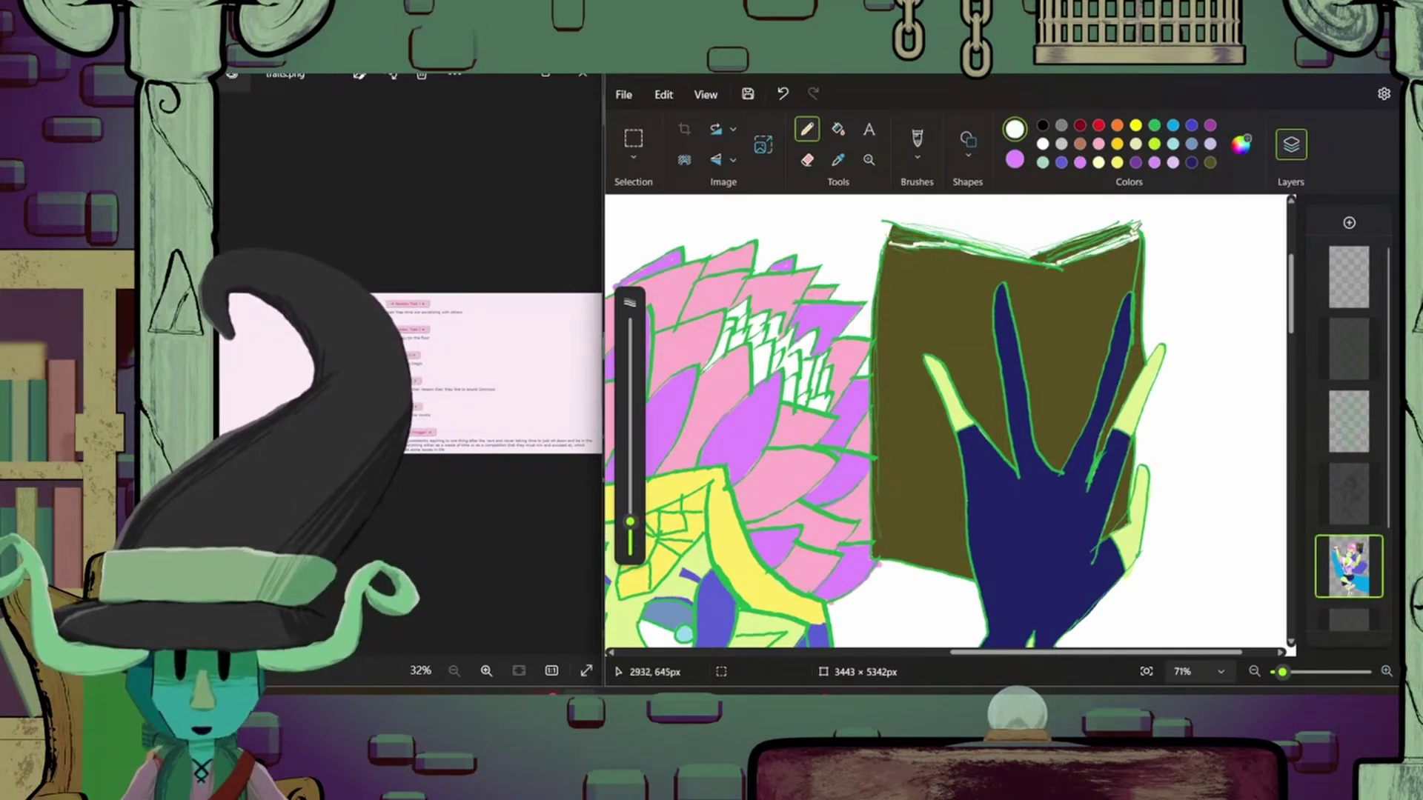
scroll(948, 422, down, 5)
scroll(949, 423, up, 5)
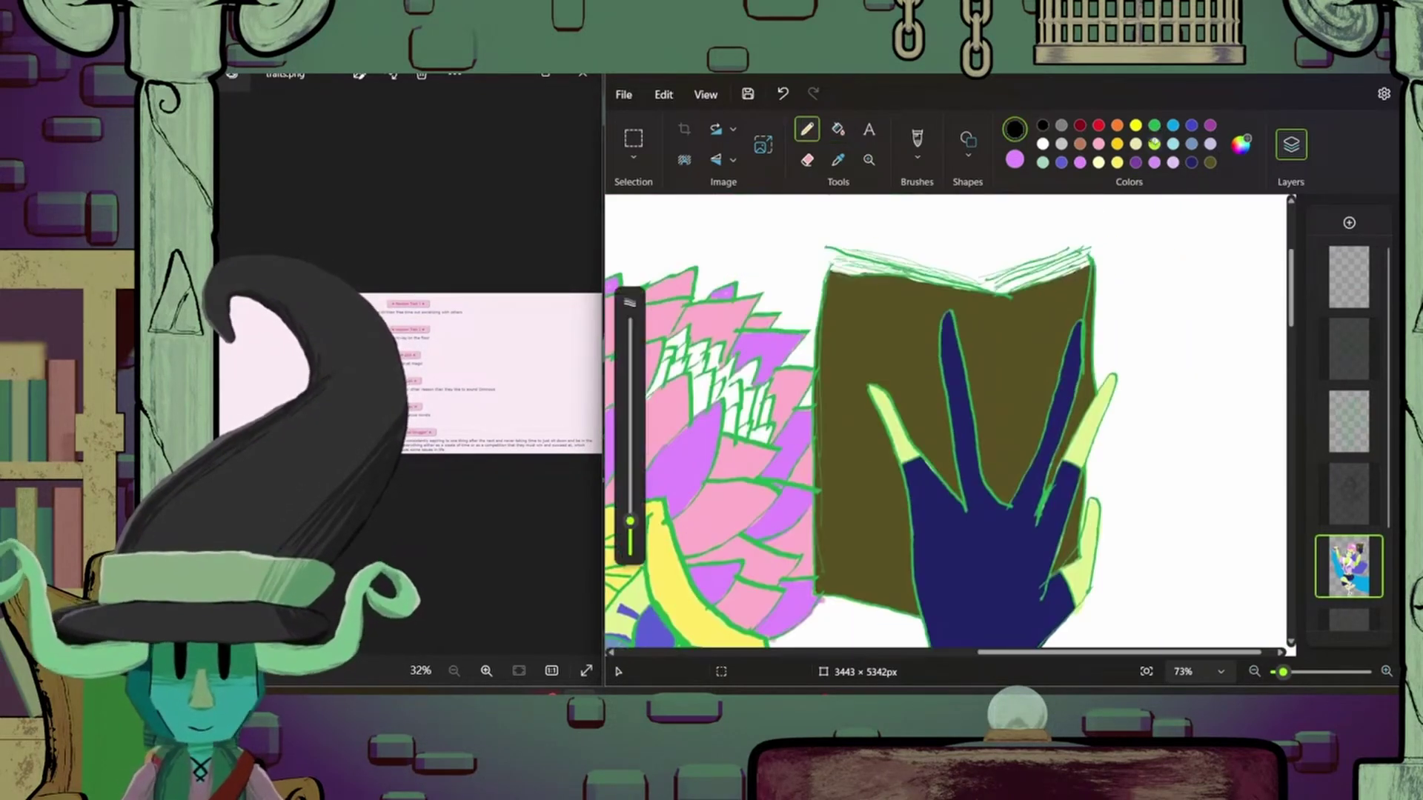
drag(1282, 672, 1277, 672)
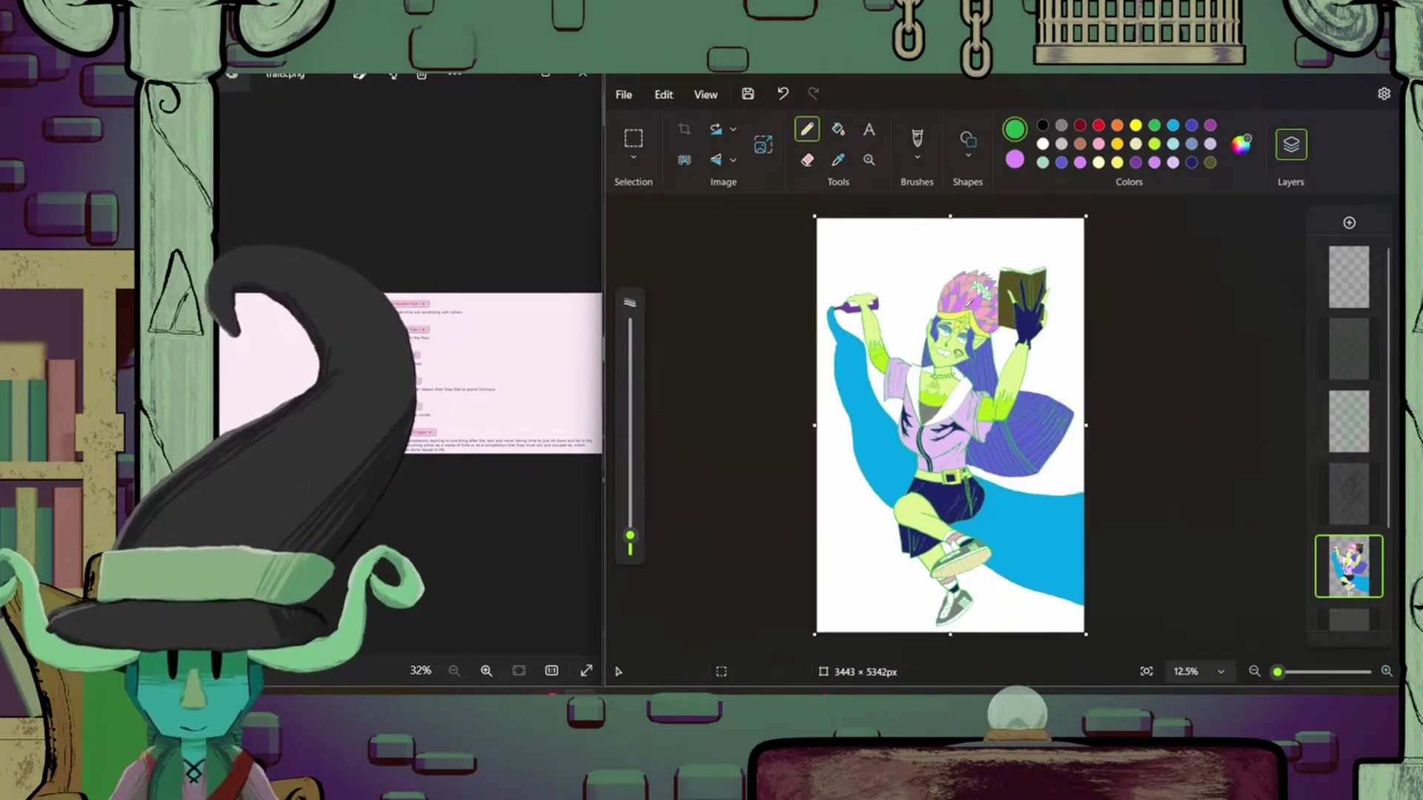
- Mix a bright red as a custom colour and fill the background layer behind the character with it
click(1241, 144)
click(784, 202)
click(913, 587)
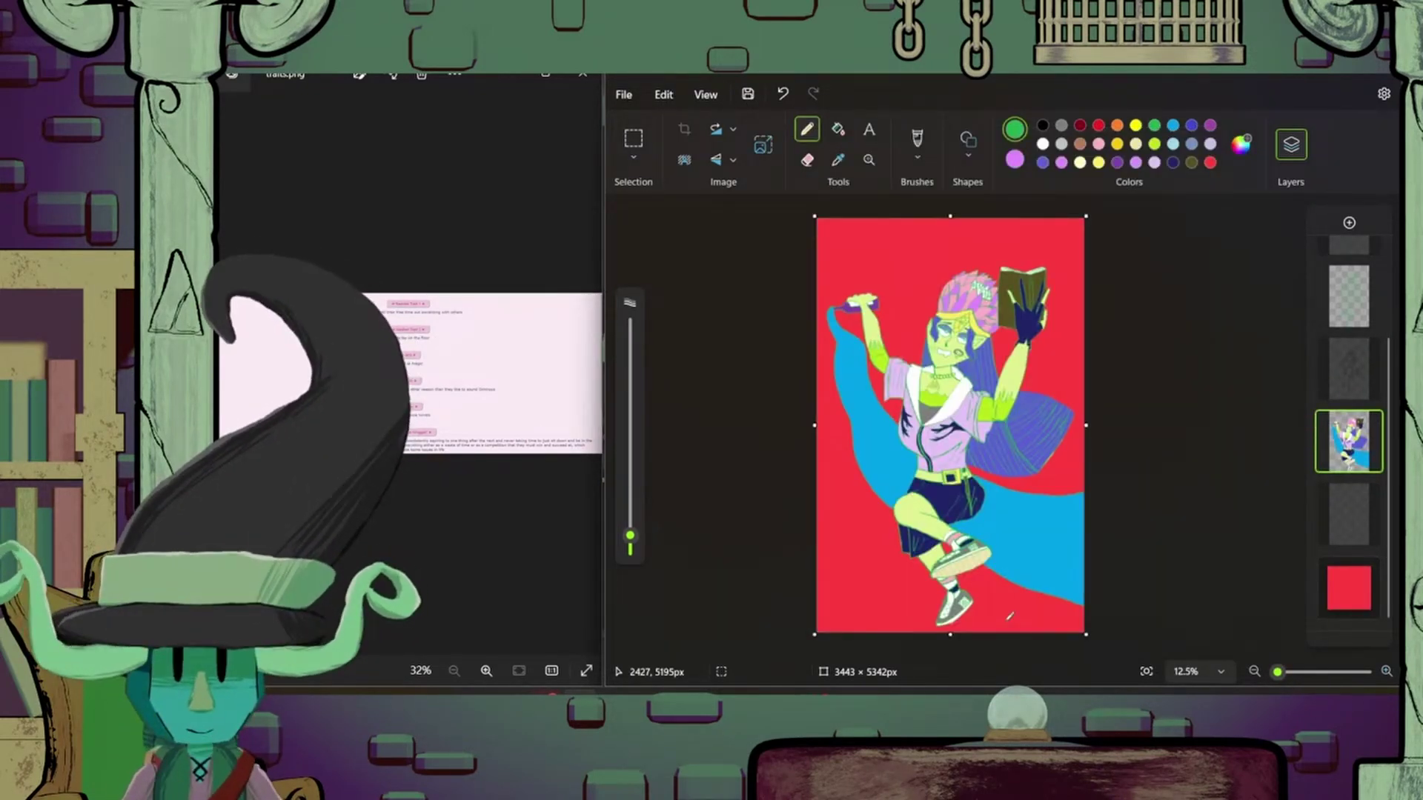
click(866, 440)
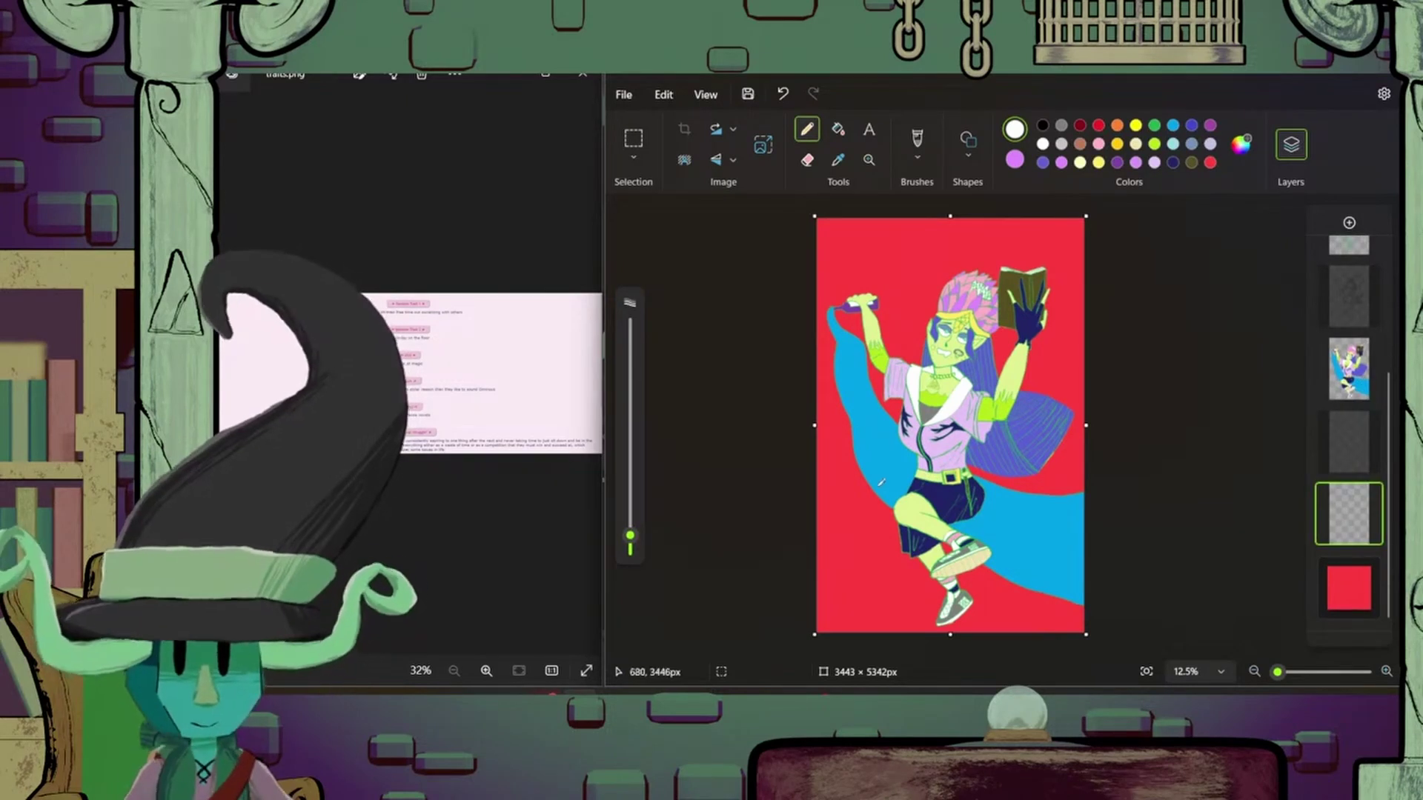
- Outline a large branching tree behind the character in white on its own layer and fill it white
mouse_move(860, 632)
mouse_down()
mouse_move(890, 519)
mouse_move(848, 248)
mouse_up()
mouse_move(839, 329)
mouse_down()
mouse_move(930, 334)
mouse_move(908, 222)
mouse_move(1031, 355)
mouse_move(803, 504)
mouse_move(822, 564)
mouse_up()
click(1348, 385)
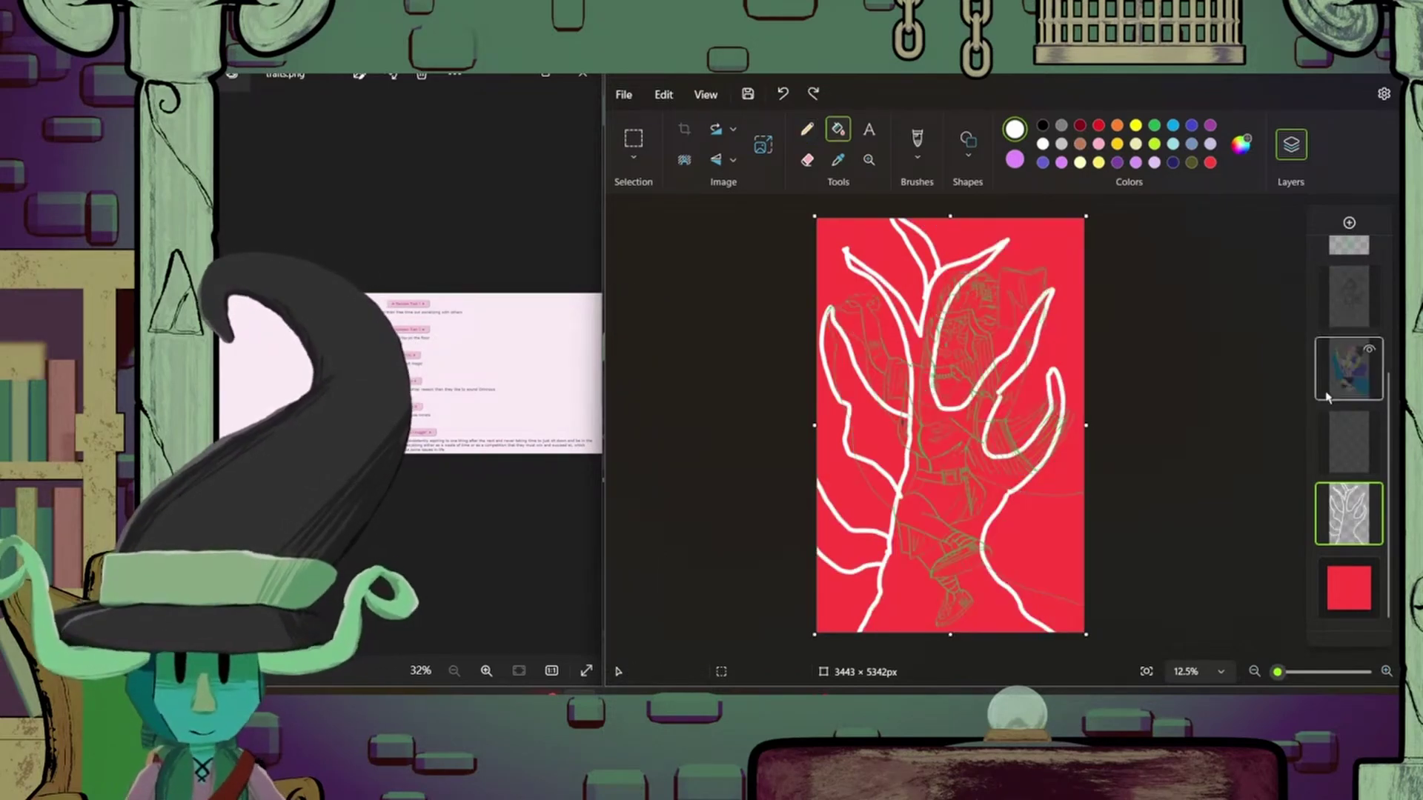
click(838, 128)
click(998, 396)
click(1349, 386)
- Taper the tree branches with the eraser, add smaller white twigs, and recolour the red background salmon pink
click(807, 159)
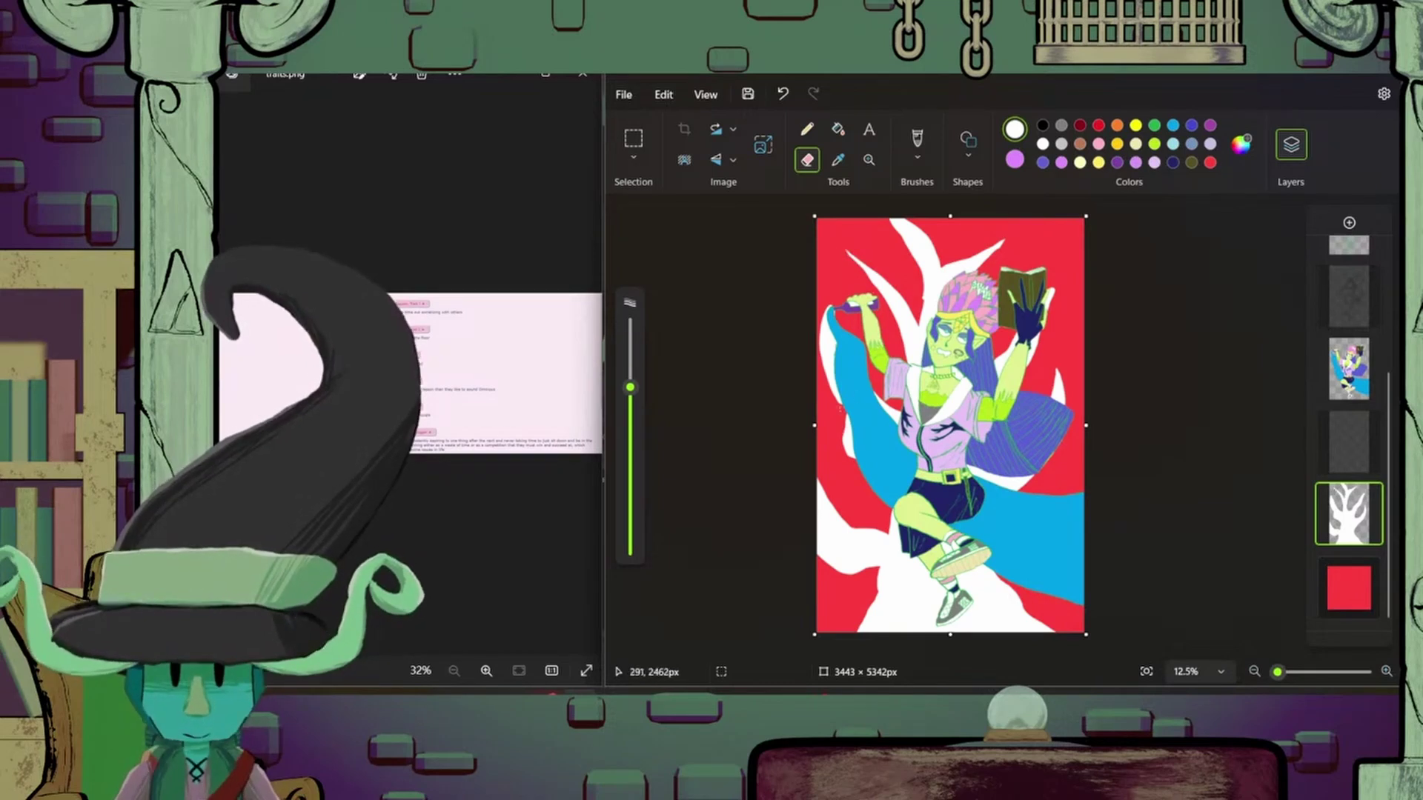
drag(830, 326, 835, 398)
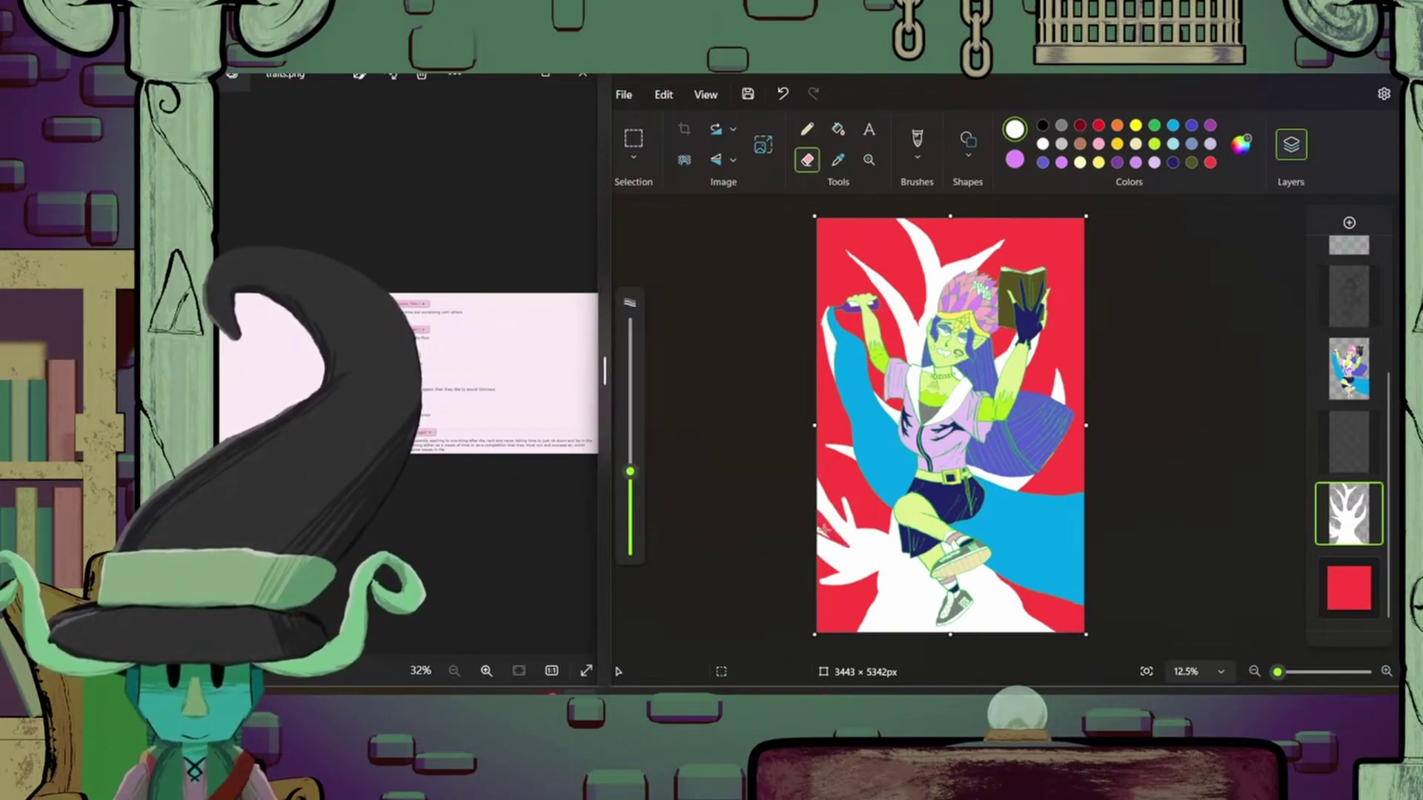
click(808, 132)
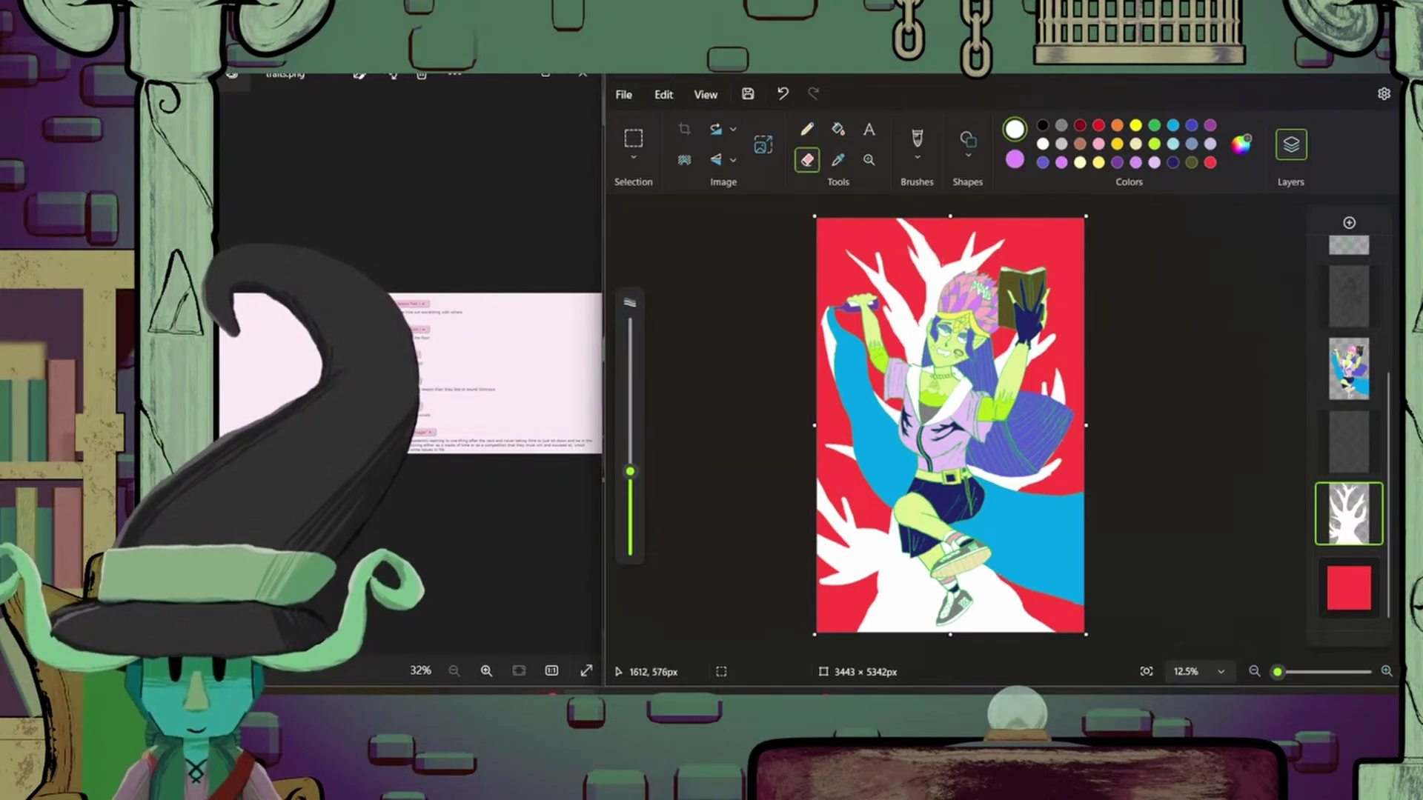
key(ctrl+plus)
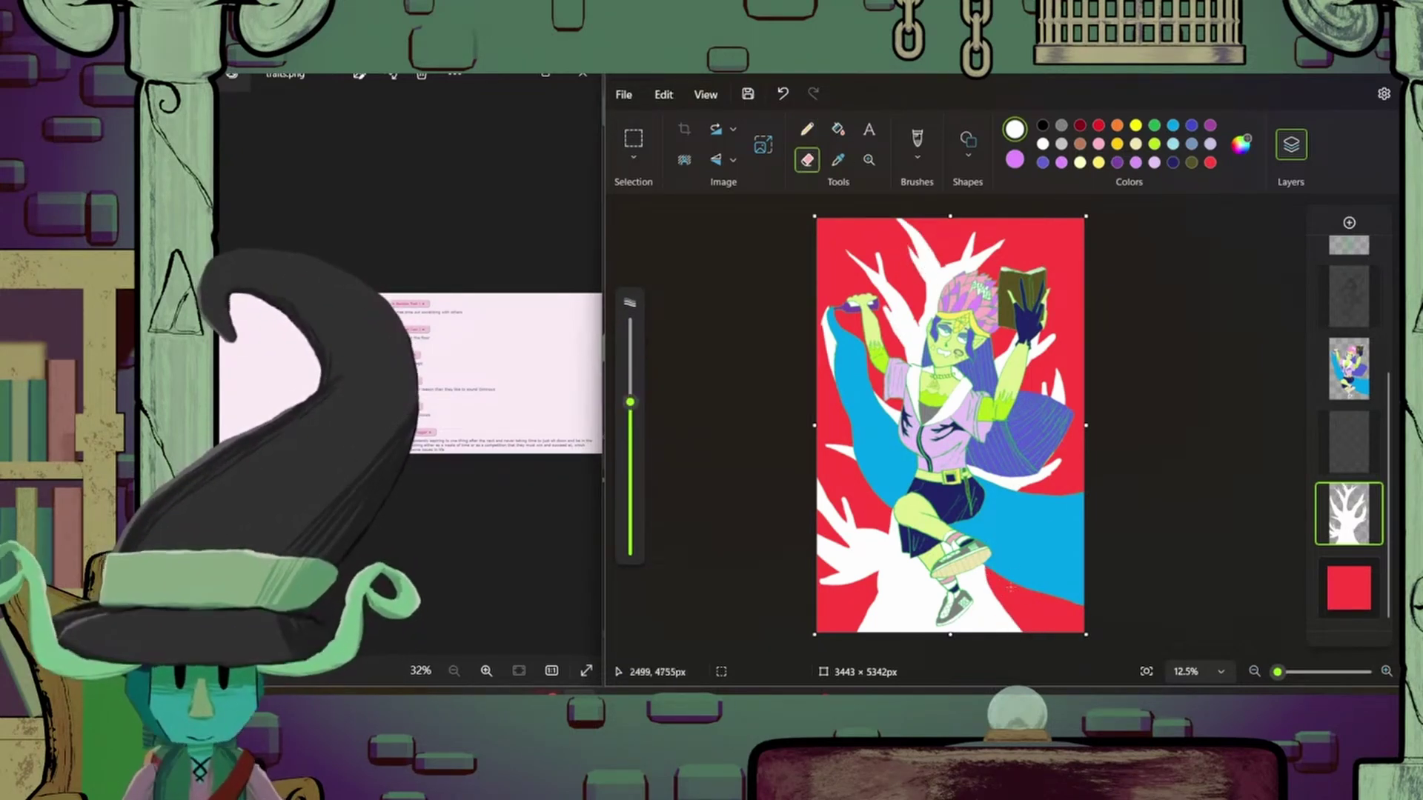
click(838, 129)
click(884, 593)
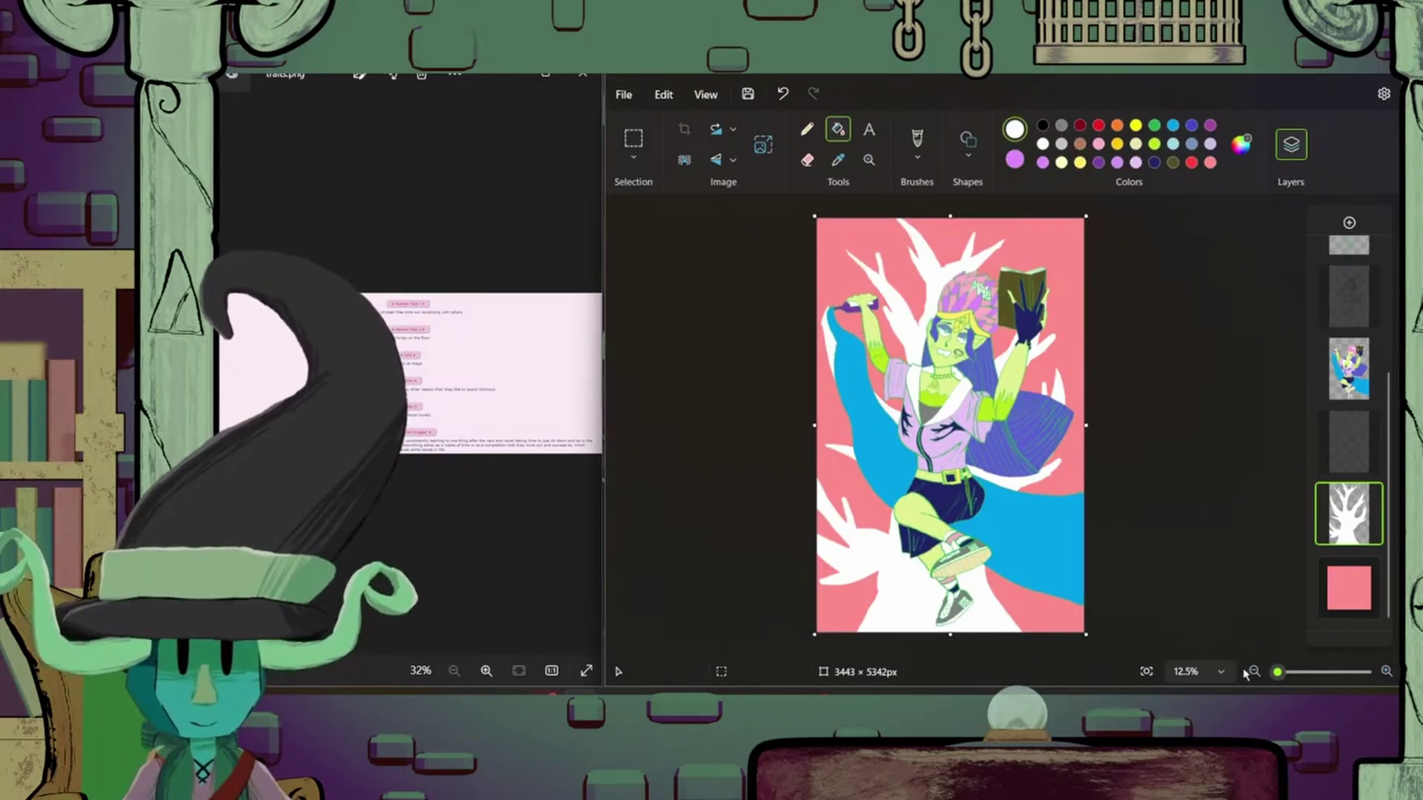
- On the top layer, hatch thin green shadow lines over the side of the headdress beside the book
scroll(1349, 415, up, 3)
click(1349, 276)
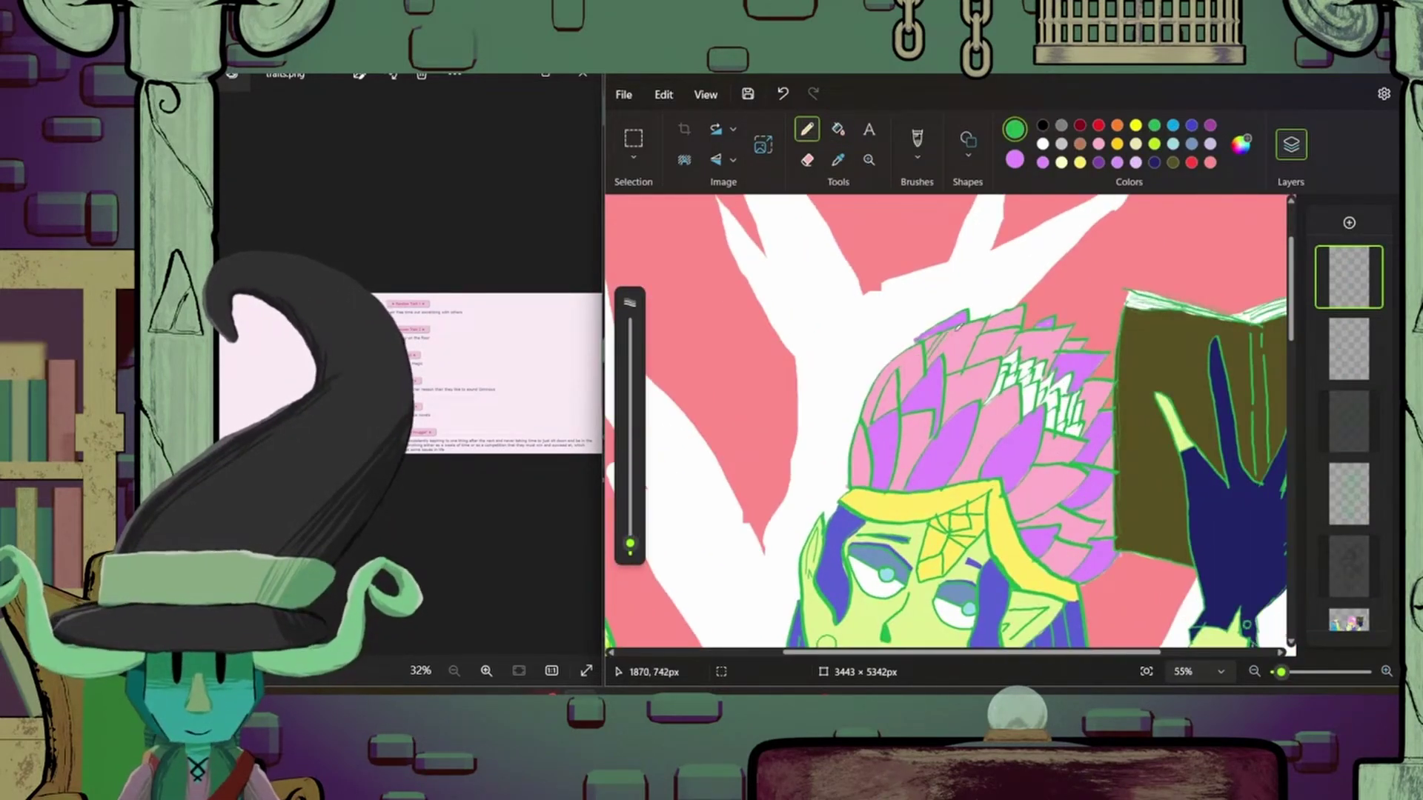
mouse_move(975, 332)
mouse_down()
mouse_move(1009, 346)
mouse_move(1025, 310)
mouse_move(1029, 345)
mouse_move(1048, 318)
mouse_move(1110, 421)
mouse_up()
- Hatch green shadows on the hair behind the jaw, across the neck and on the collar beside the necklace
scroll(801, 369, down, 3)
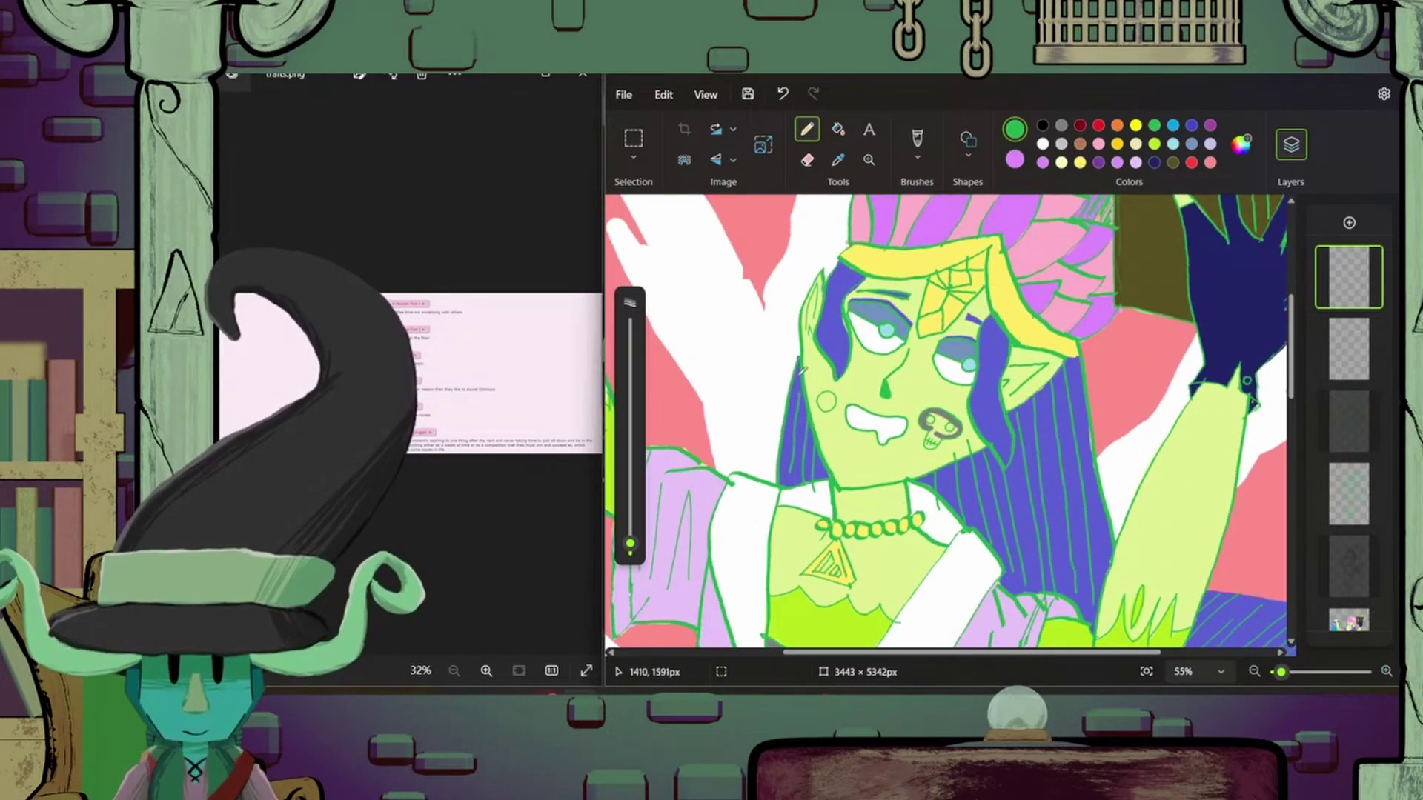
drag(952, 504, 989, 453)
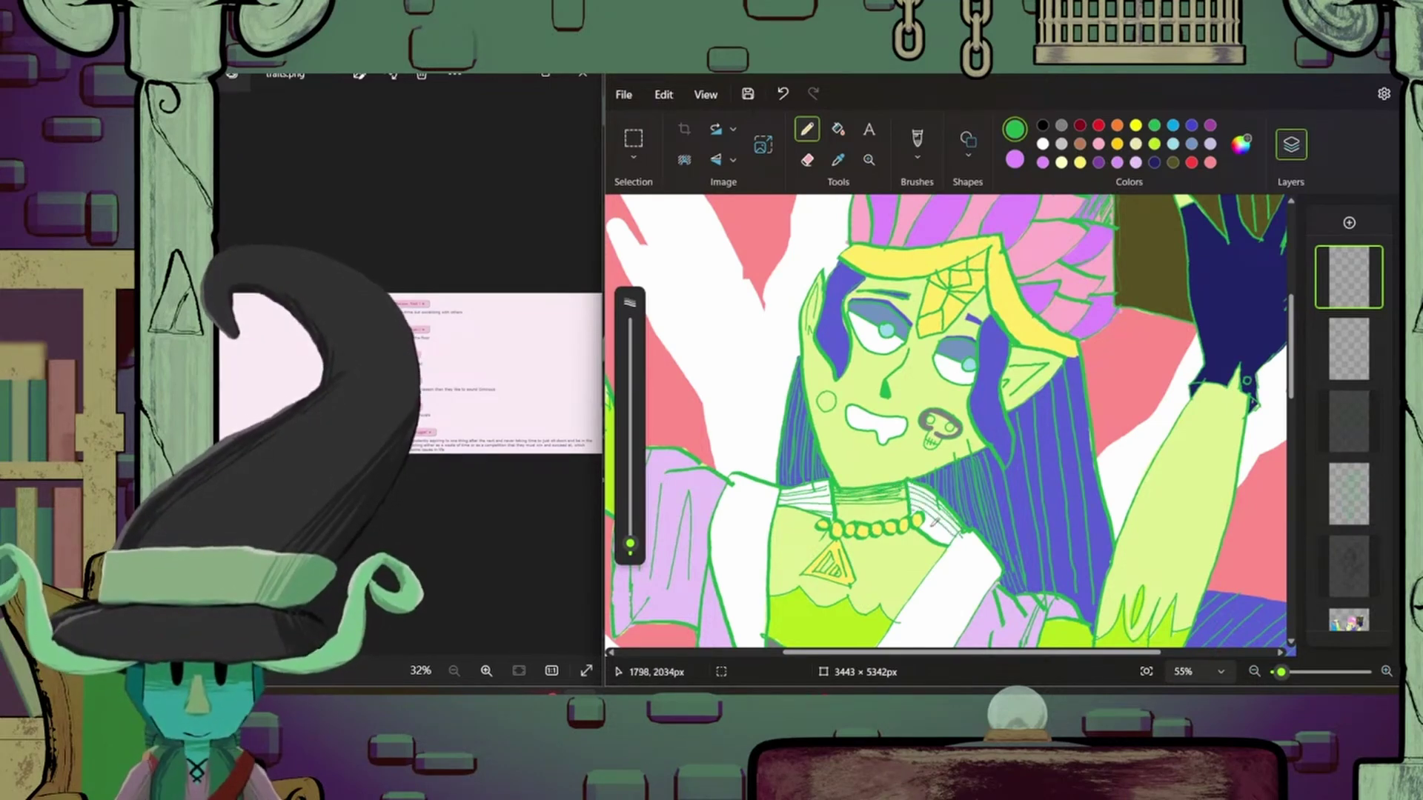
drag(936, 521, 913, 490)
drag(798, 507, 830, 499)
- Extend the green hatching over the headdress petals and shade the sleeve opening of the book-holding arm
scroll(875, 445, down, 5)
scroll(988, 455, up, 5)
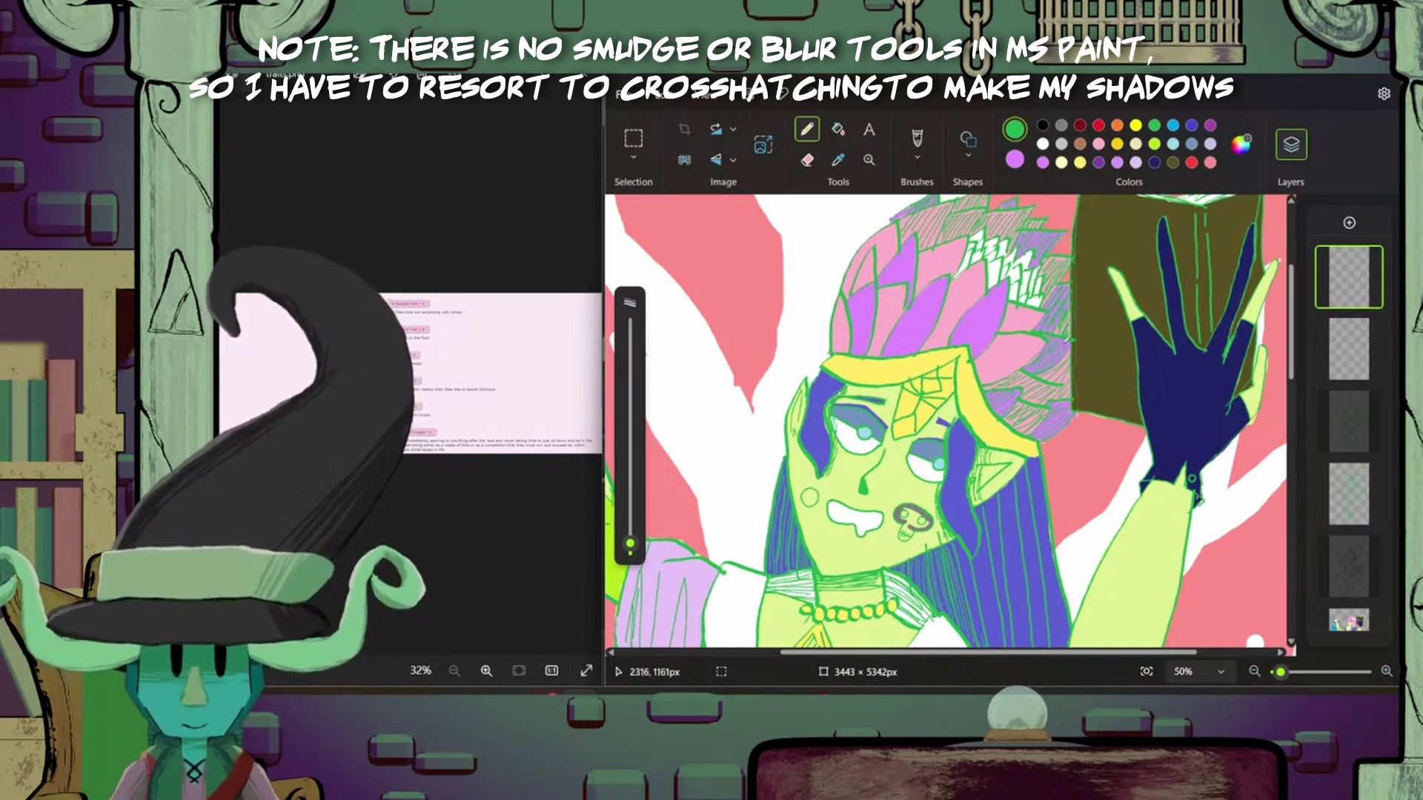
scroll(1139, 312, down, 5)
scroll(1254, 498, up, 5)
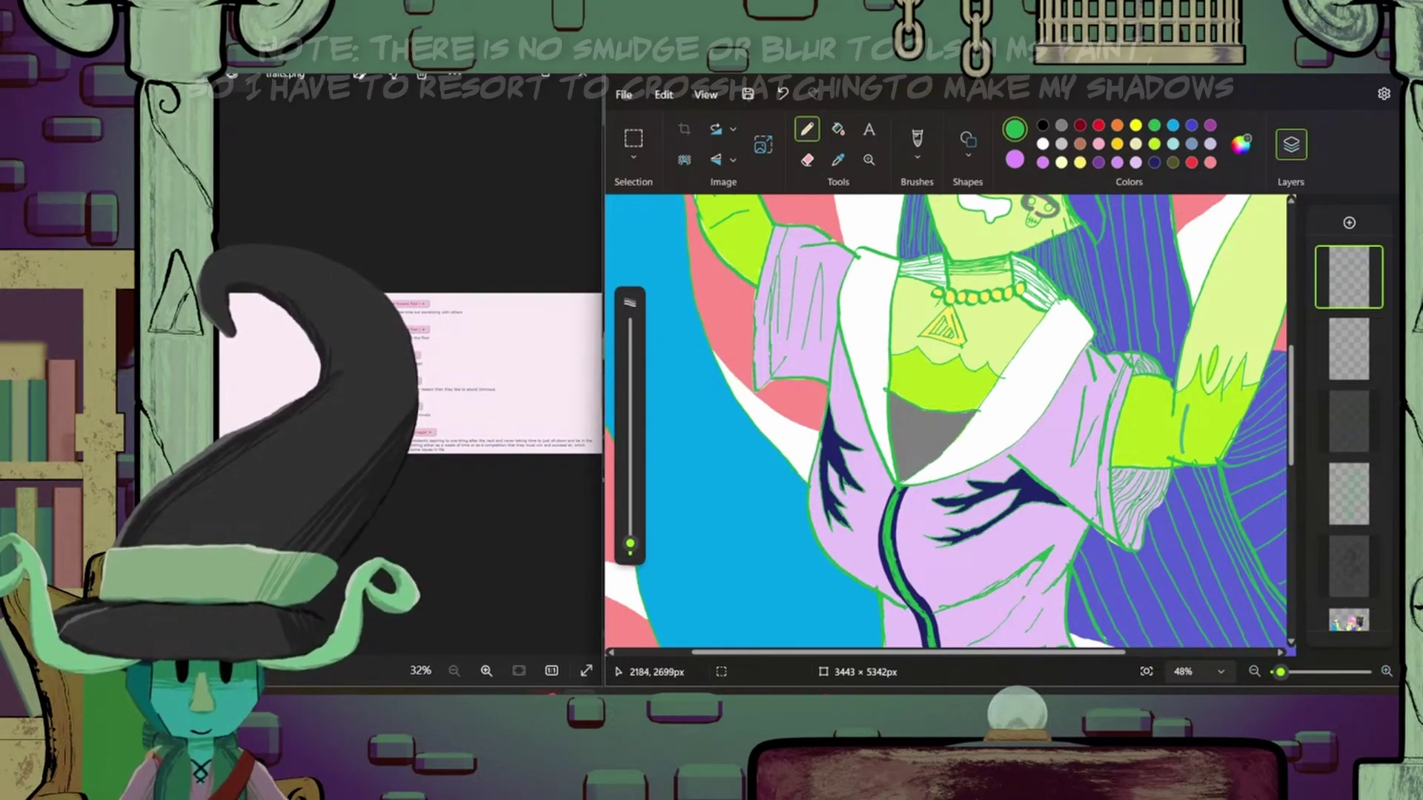
scroll(1138, 522, down, 5)
scroll(1030, 389, up, 5)
- Crosshatch the bright green upper arm of the book-holding side with close green strokes where it leaves the sleeve
mouse_move(778, 452)
mouse_down()
mouse_move(771, 559)
mouse_move(786, 563)
mouse_move(824, 484)
mouse_move(808, 567)
mouse_up()
drag(786, 471, 769, 562)
drag(804, 449, 775, 565)
drag(776, 526, 780, 563)
scroll(904, 320, down, 5)
scroll(900, 389, up, 4)
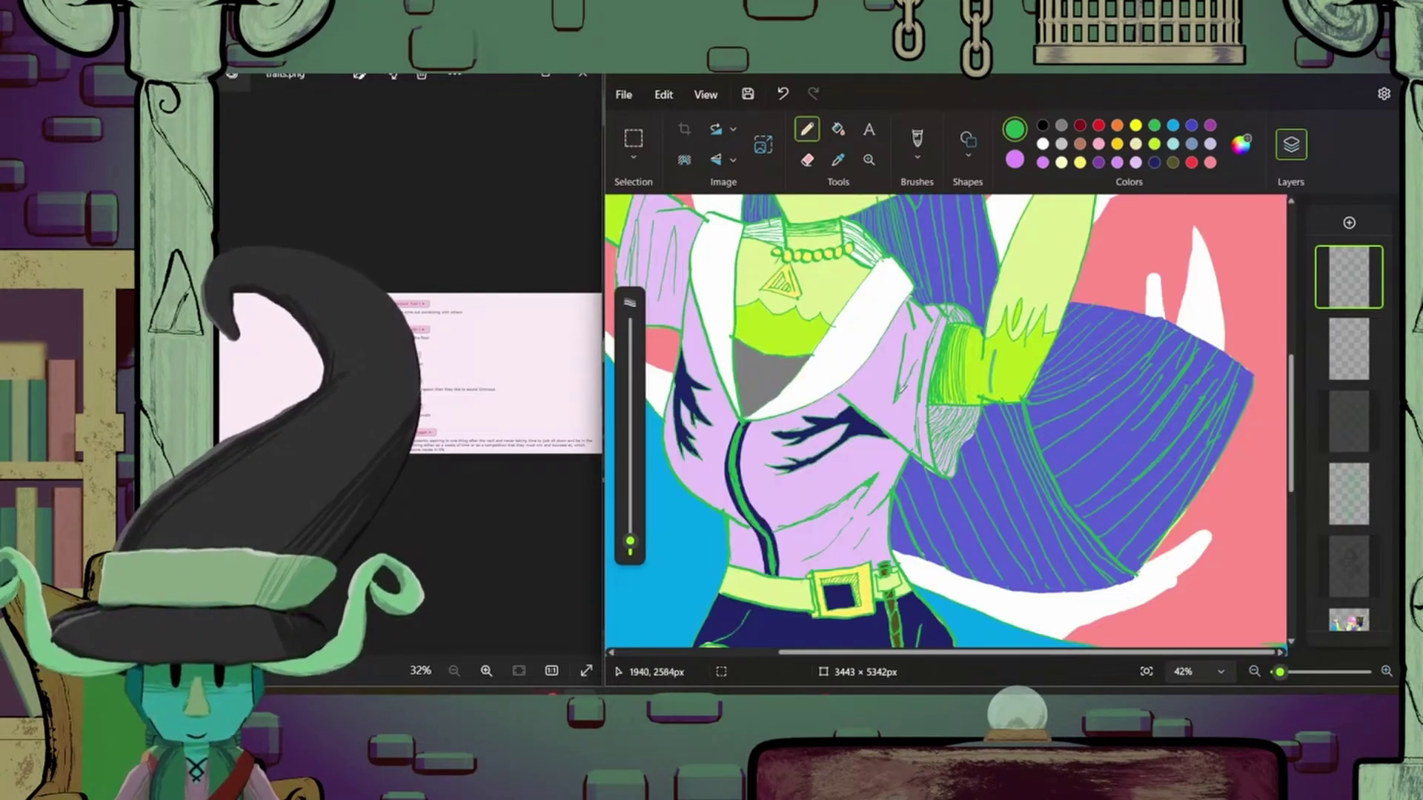
- Hatch green shadows on the sleeve of the bottle-holding arm and along the inner edge of the collar
scroll(938, 442, left, 2)
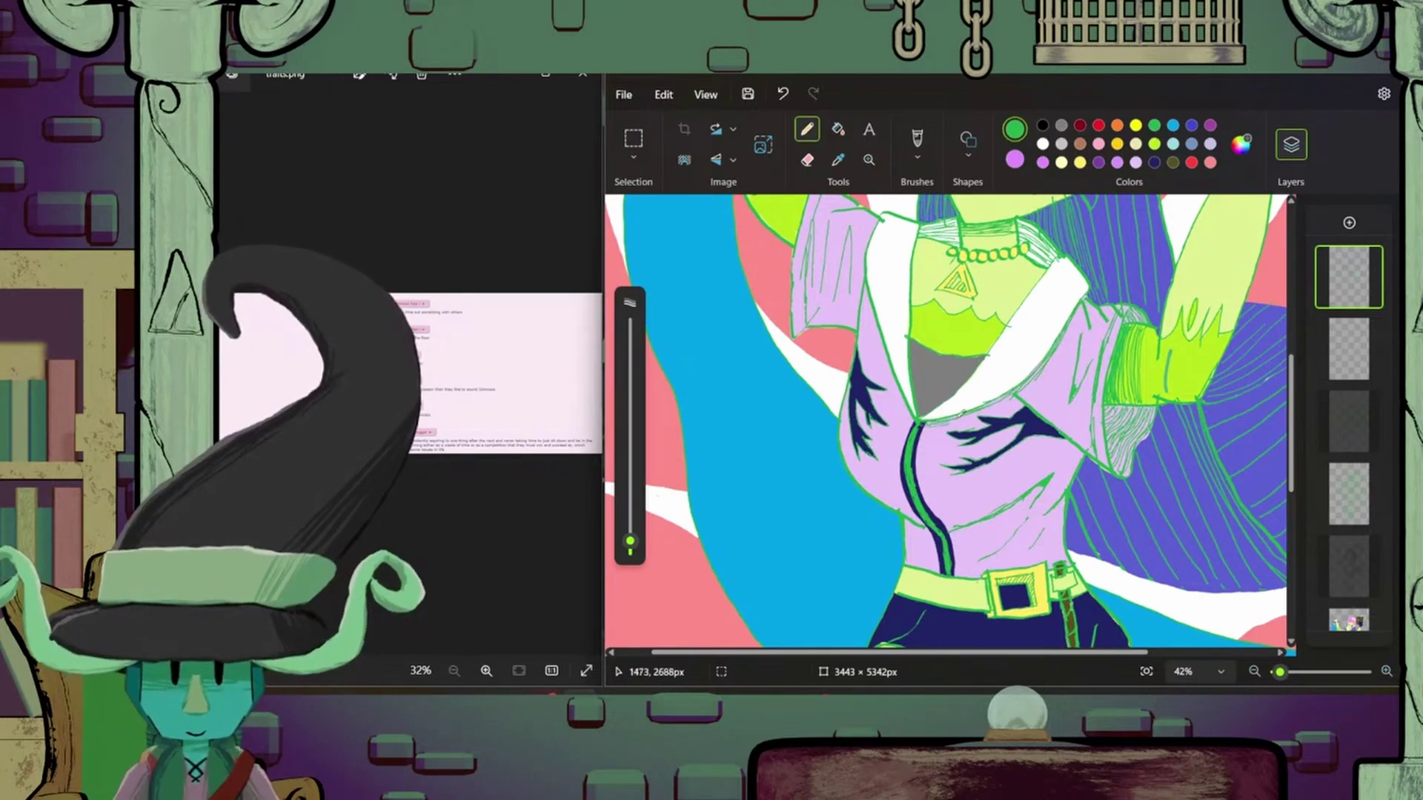
scroll(939, 417, down, 4)
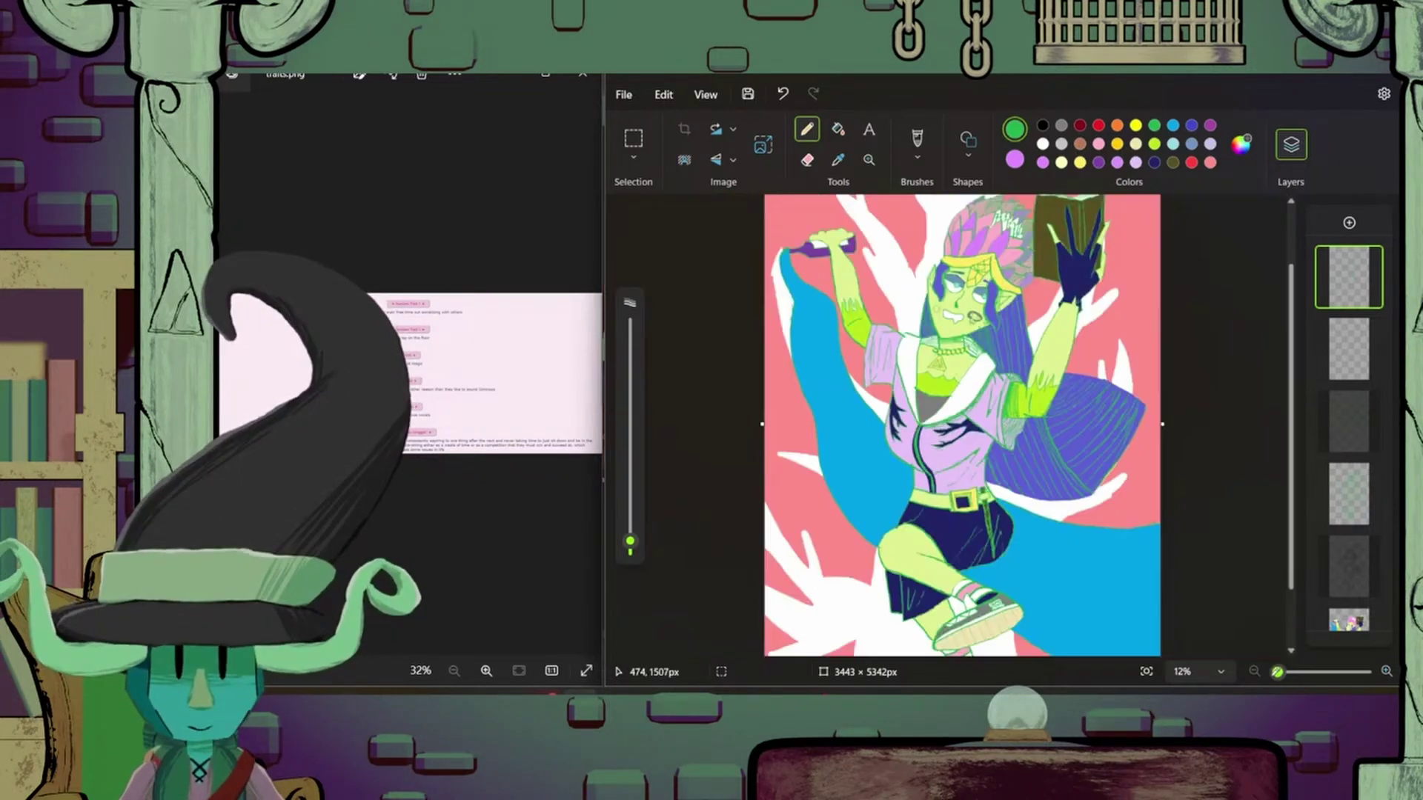
scroll(963, 393, up, 4)
scroll(986, 371, down, 2)
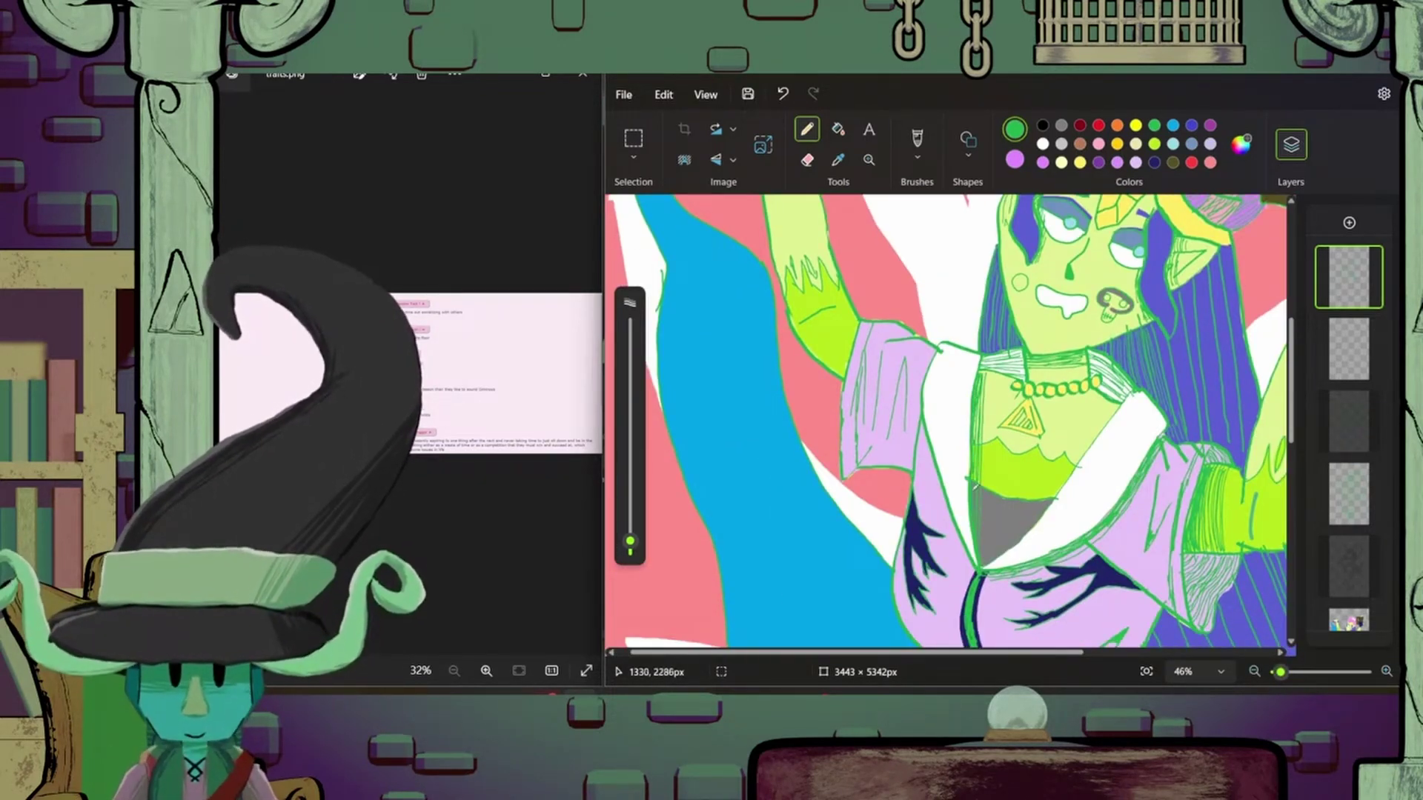
scroll(1031, 367, down, 4)
scroll(1031, 368, up, 4)
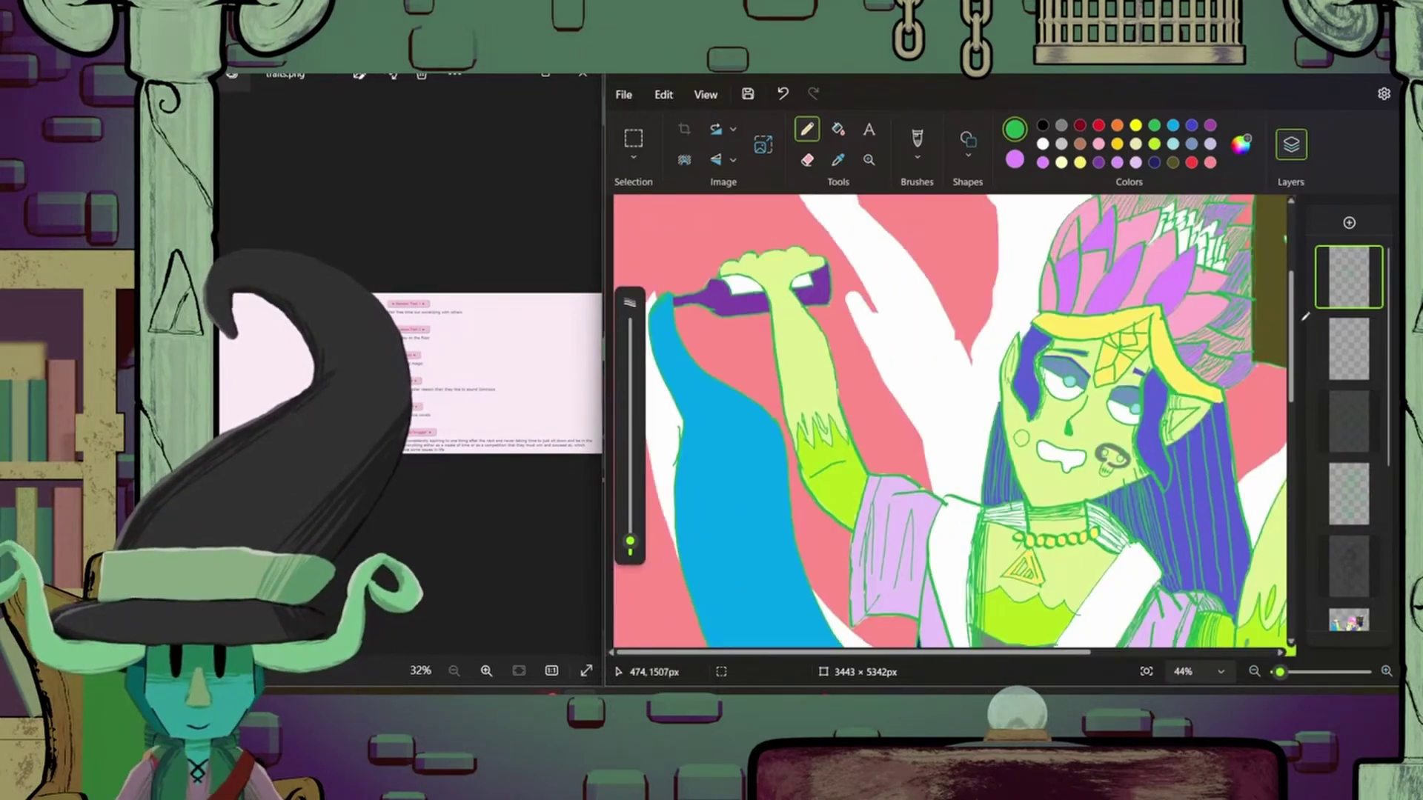
scroll(1185, 296, down, 3)
scroll(1137, 293, down, 4)
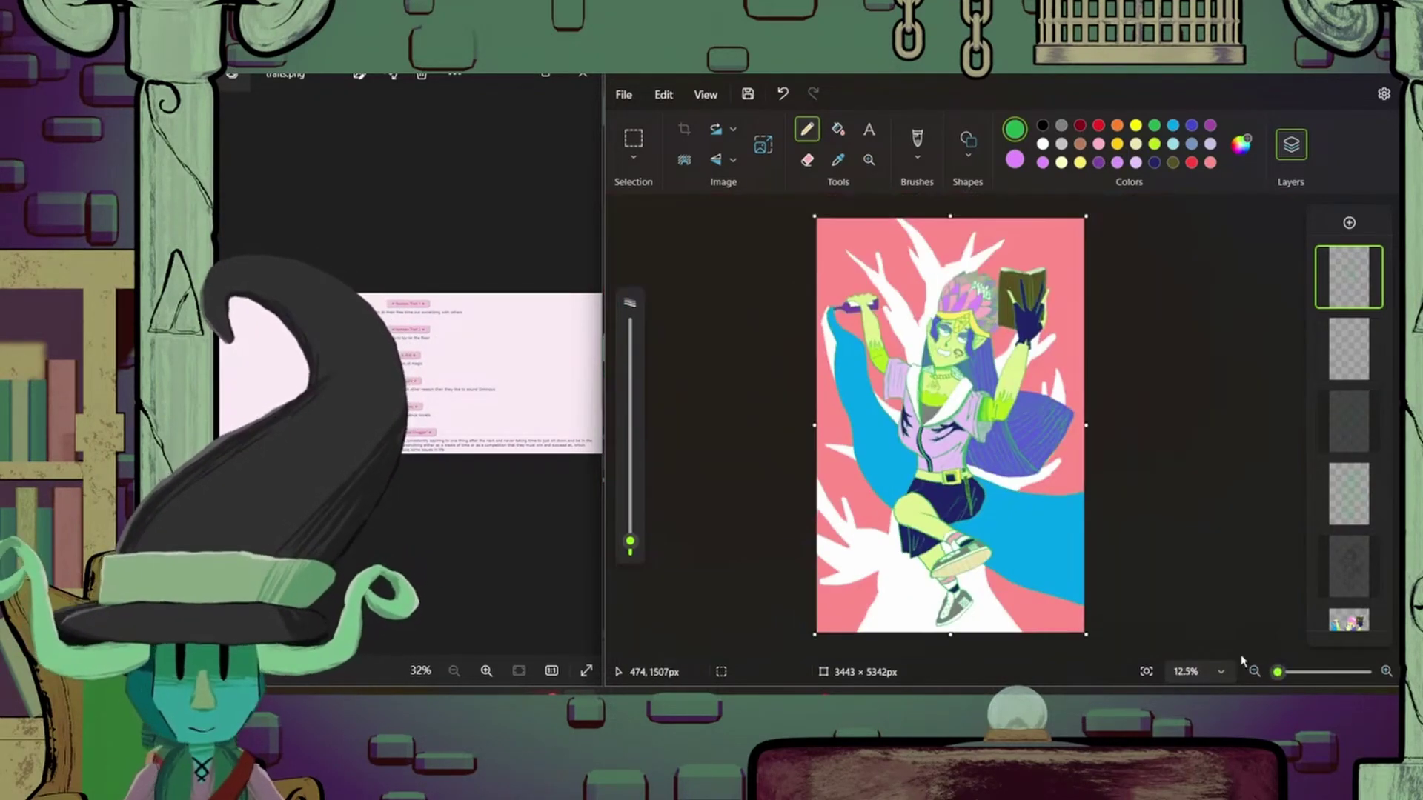
- Hatch long green shadow strokes along the outer edge of the book-holding forearm, from the glove down to the elbow
scroll(1037, 311, up, 5)
drag(1038, 270, 1016, 393)
drag(978, 463, 927, 593)
drag(1012, 378, 963, 519)
drag(1030, 267, 930, 582)
drag(1023, 268, 989, 443)
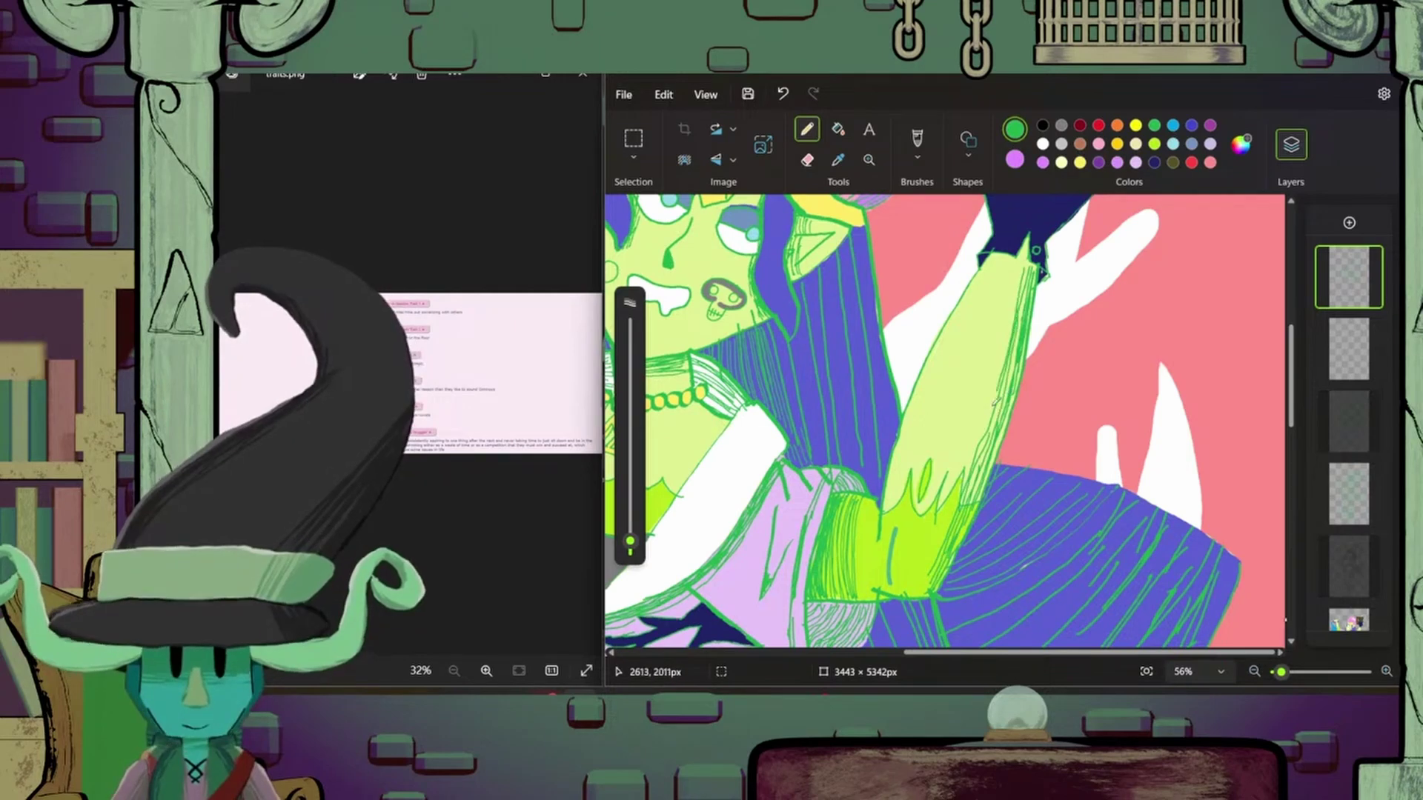
scroll(1037, 371, down, 3)
drag(1130, 345, 1074, 511)
drag(1121, 367, 1069, 515)
drag(1128, 357, 1082, 495)
- Shade the side of the nose and hatch green shadows across the shirt chest below the sleeve of the book-holding arm
scroll(904, 419, up, 3)
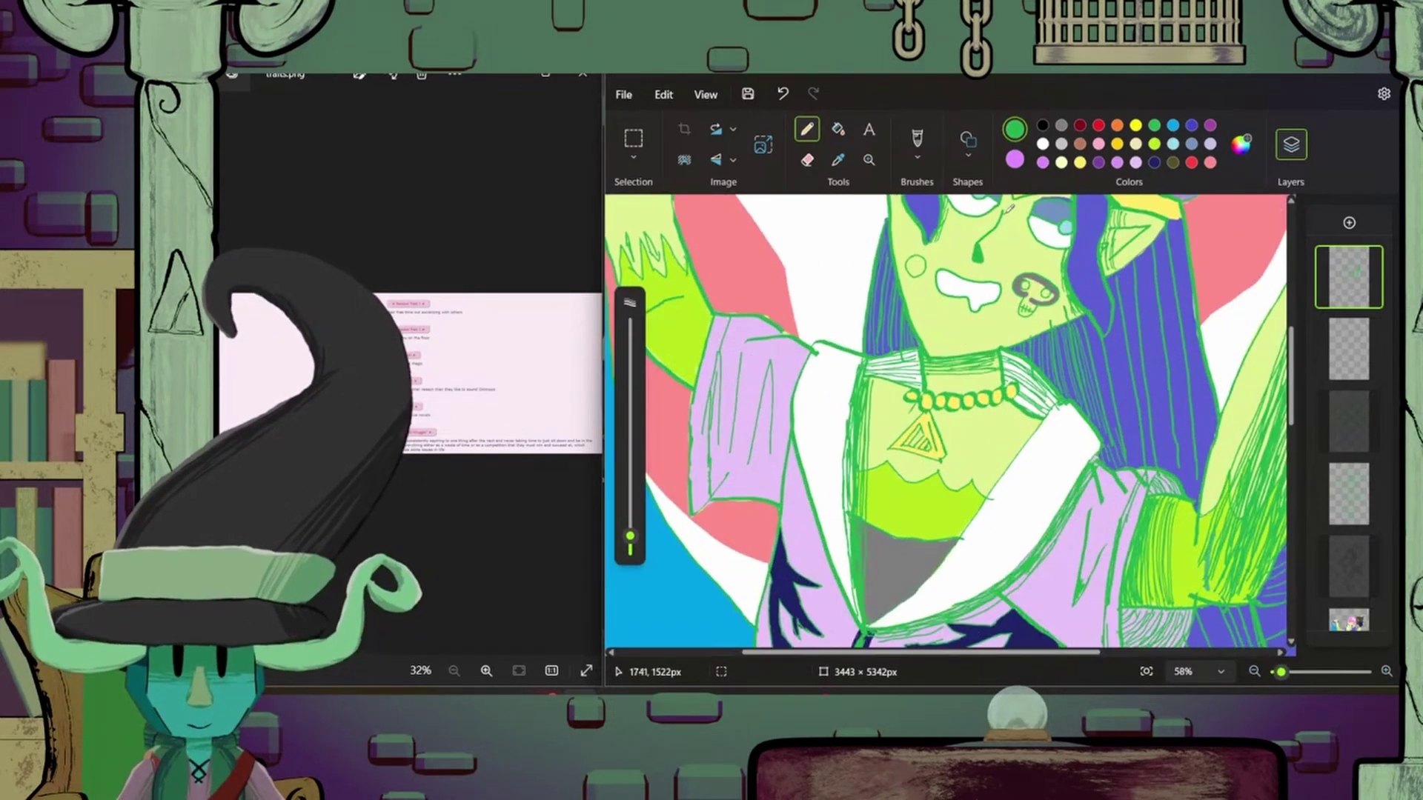
drag(993, 215, 997, 252)
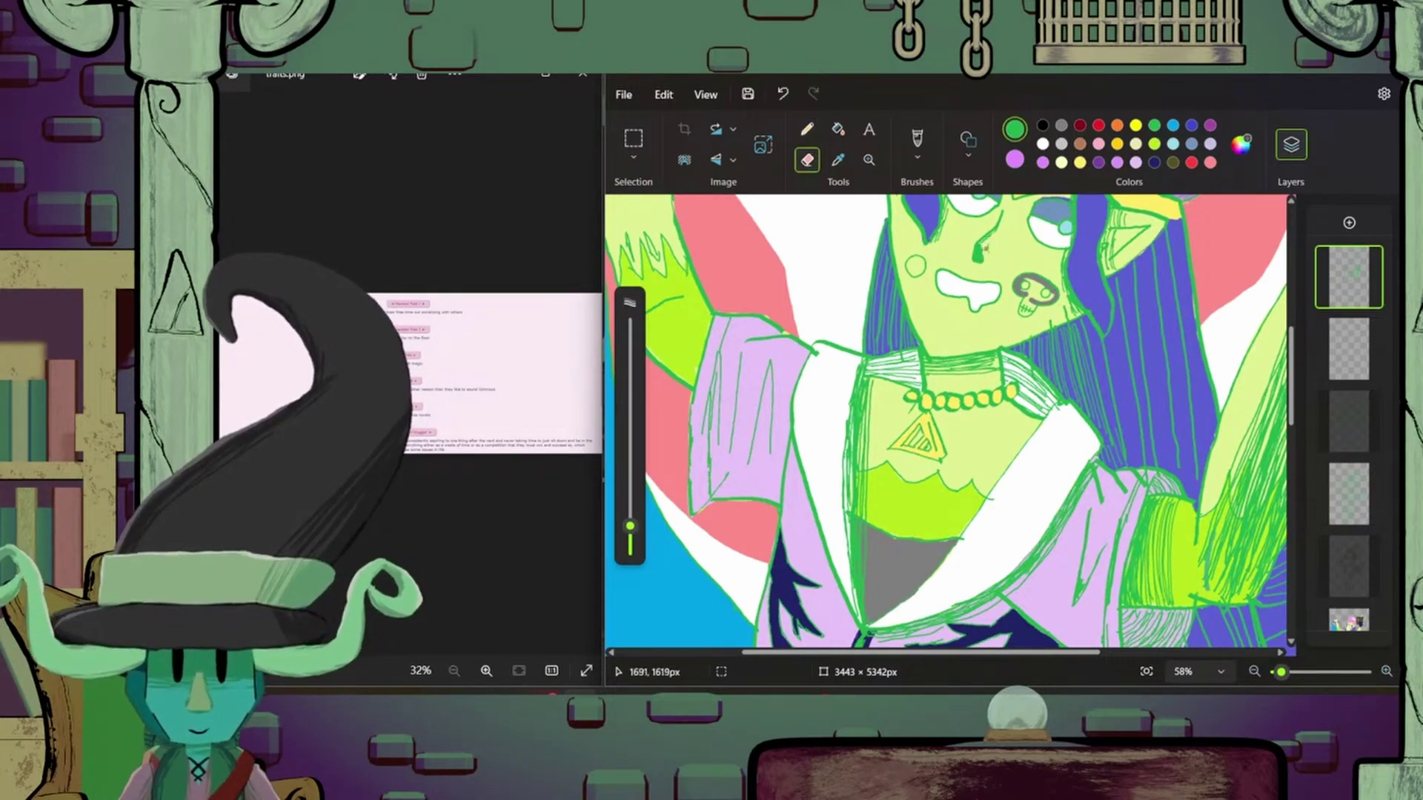
scroll(993, 244, down, 5)
scroll(949, 422, up, 6)
drag(1103, 655, 958, 655)
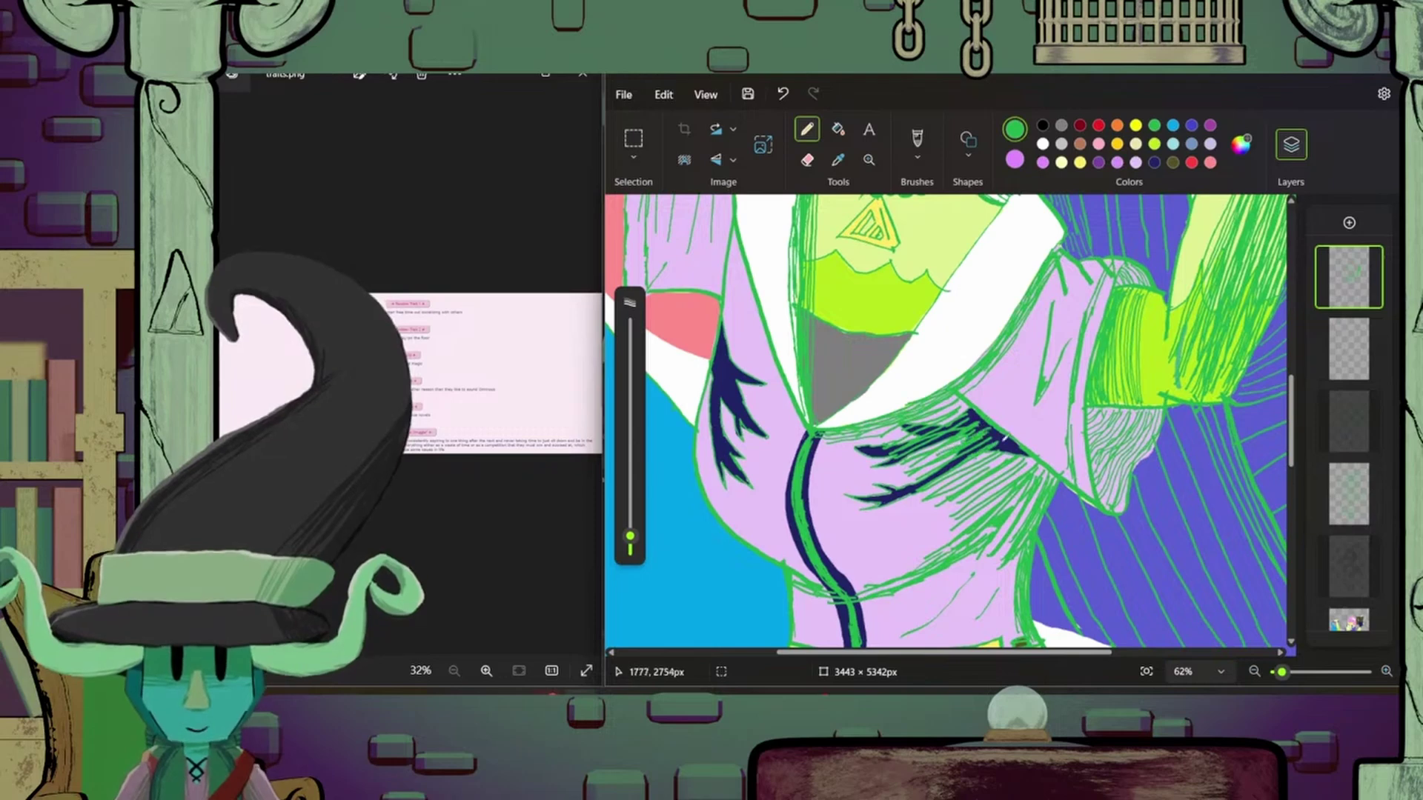
- Continue the green hatching down the side of the shirt to the waist and shade the belt buckle
scroll(982, 442, down, 5)
scroll(1294, 324, up, 5)
scroll(1293, 324, down, 10)
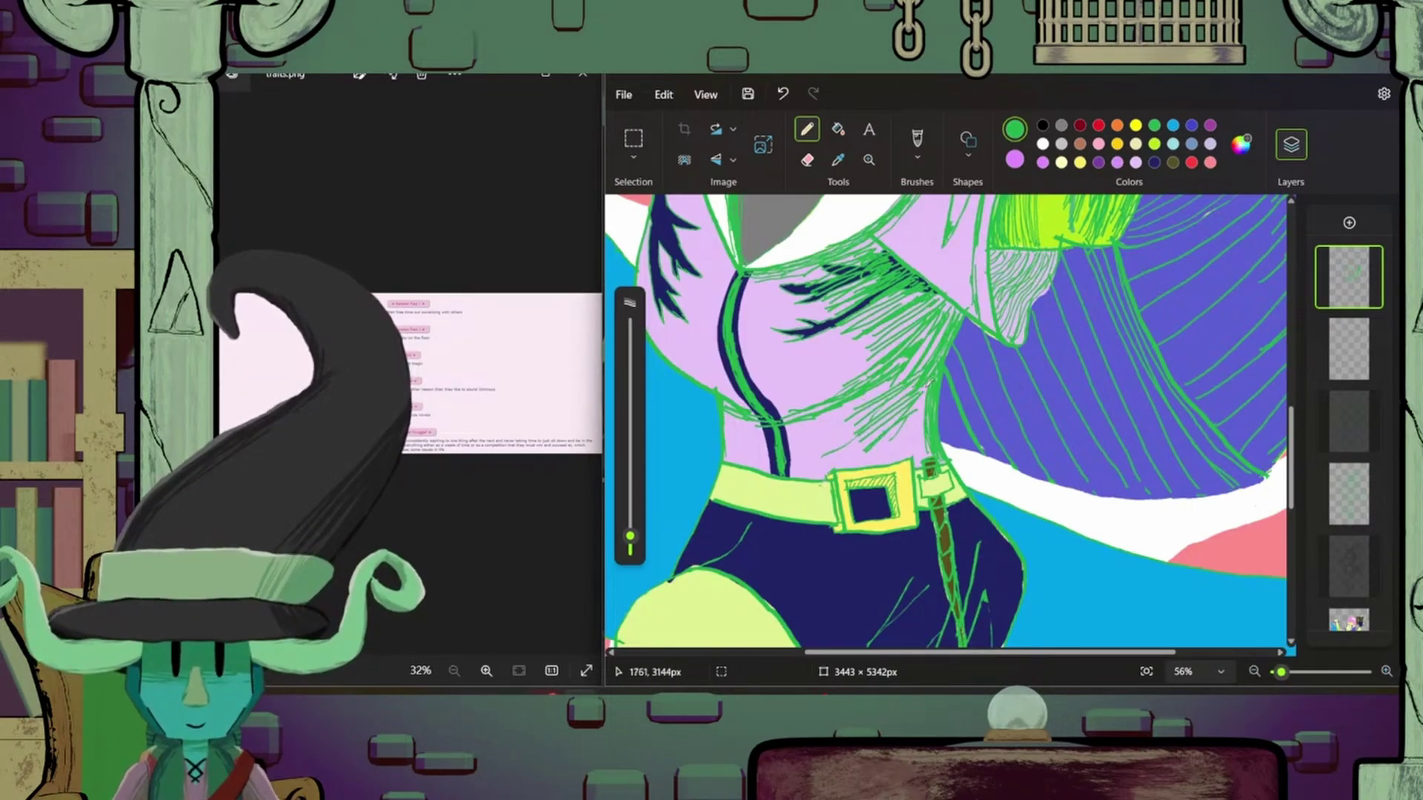
scroll(948, 482, down, 5)
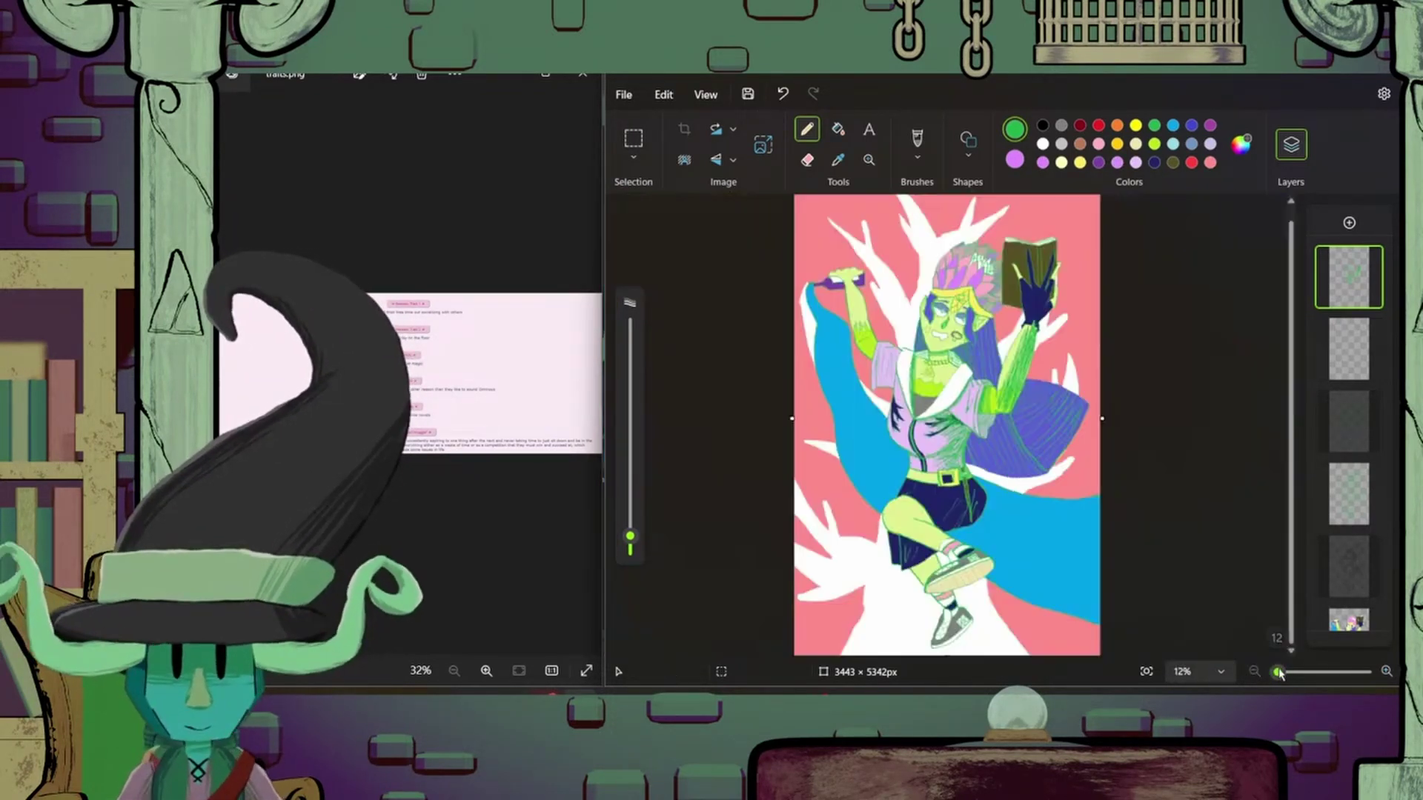
- Hatch dense green diagonal shadows over the dark blue shorts below the buckle and around the hanging belt strap
scroll(934, 518, up, 6)
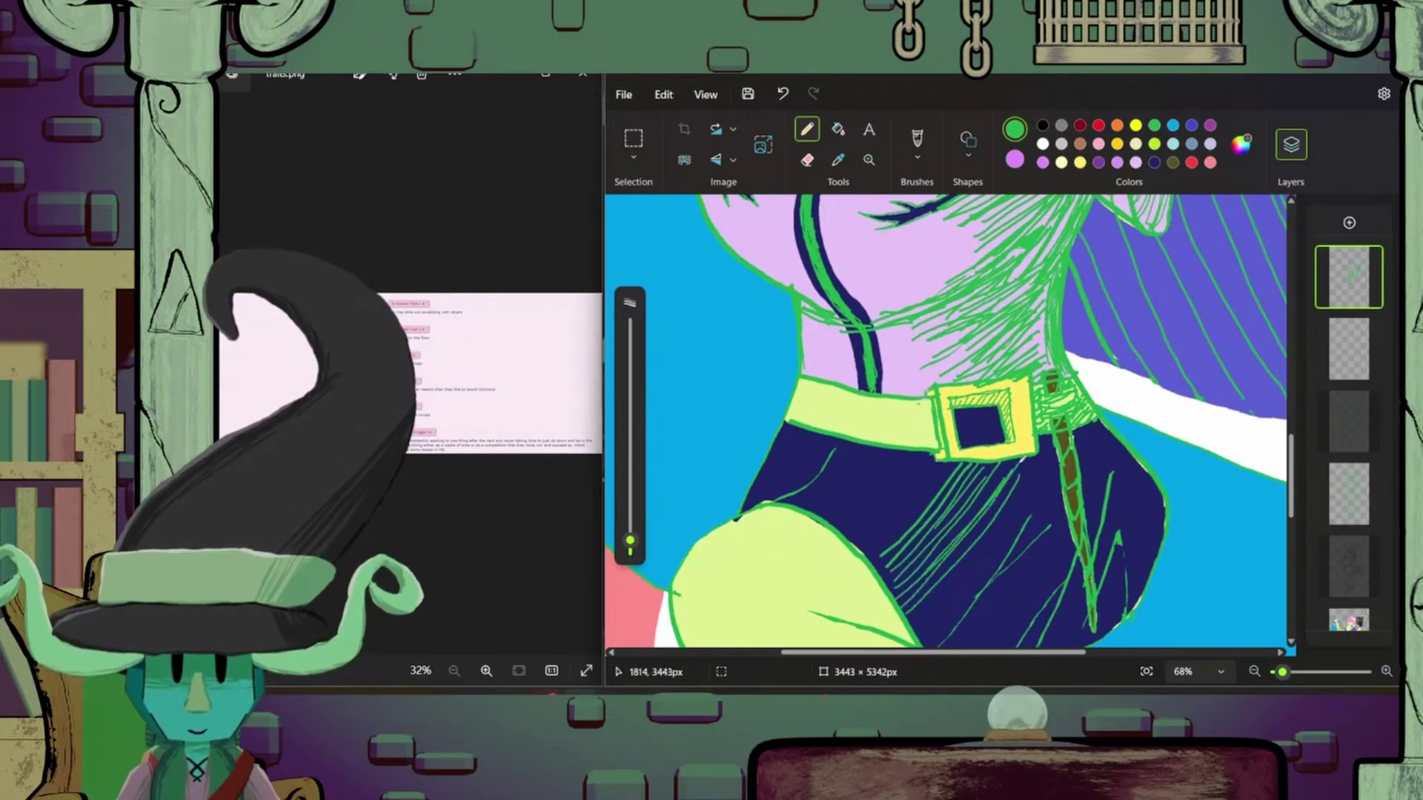
scroll(923, 550, down, 5)
scroll(801, 562, up, 4)
mouse_move(801, 563)
mouse_down()
mouse_move(882, 533)
mouse_move(916, 482)
mouse_move(913, 557)
mouse_move(871, 589)
mouse_up()
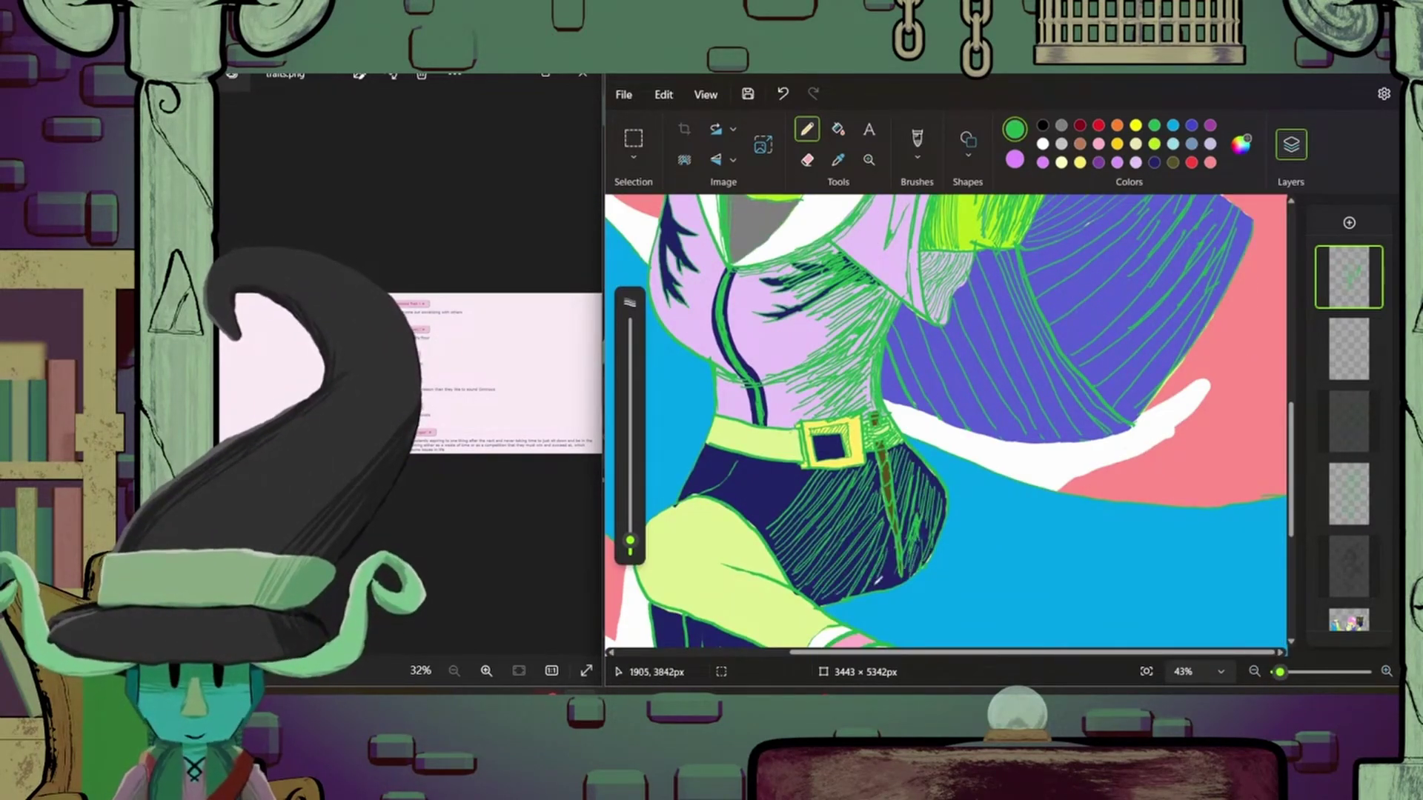
drag(893, 541, 913, 456)
- Hatch green shadows on the lower leg of the shorts and along the upper edge of the bent leg
click(1277, 672)
scroll(893, 548, up, 5)
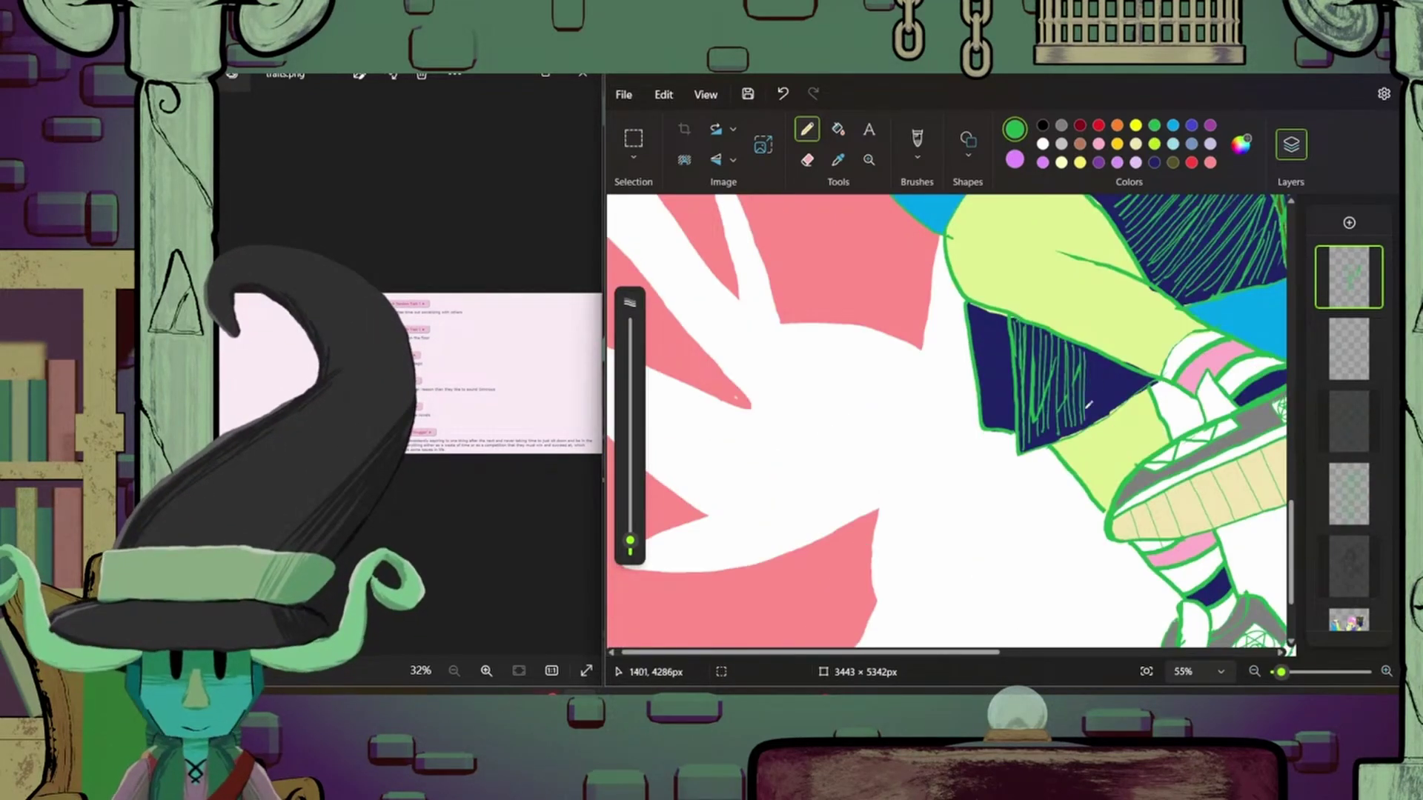
drag(1105, 382, 1163, 415)
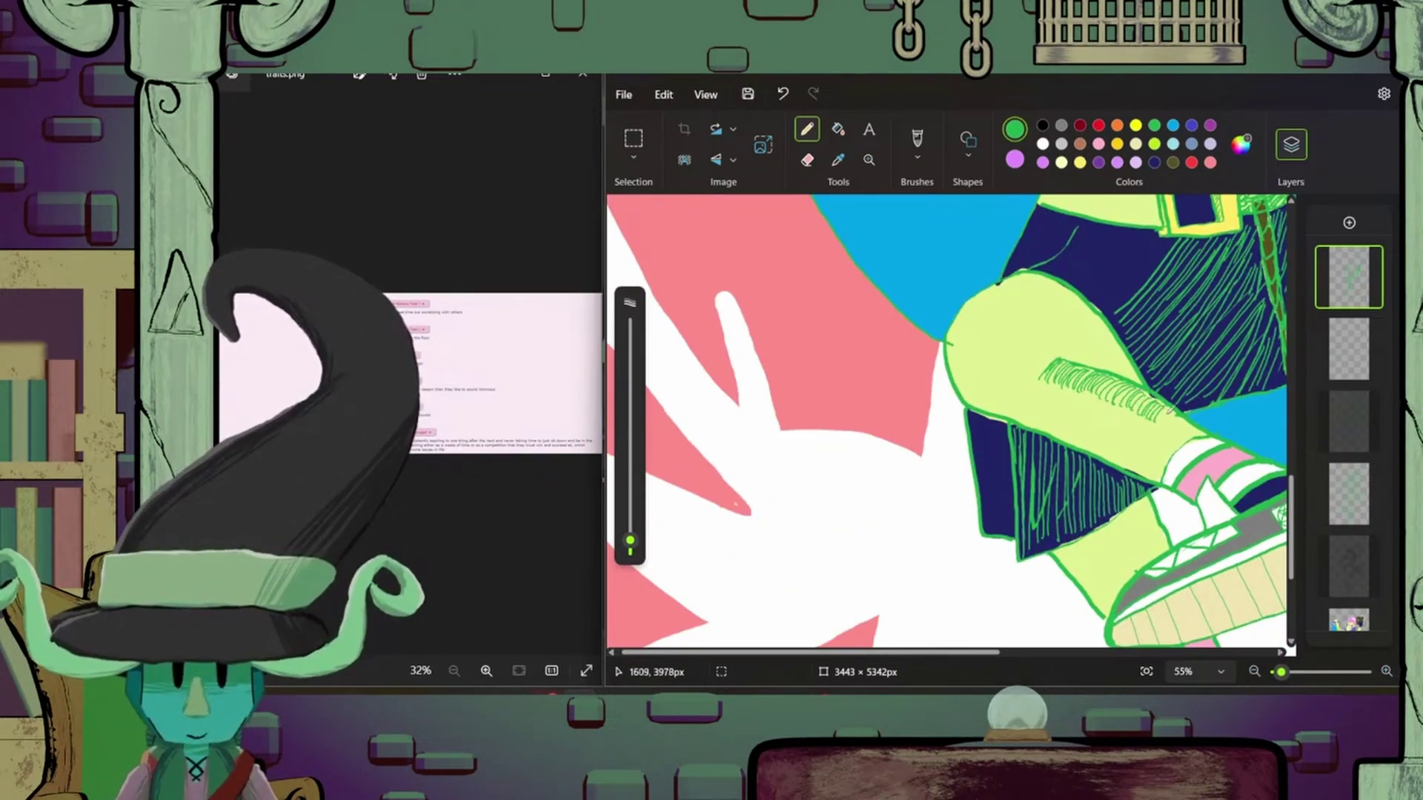
drag(972, 654, 1080, 654)
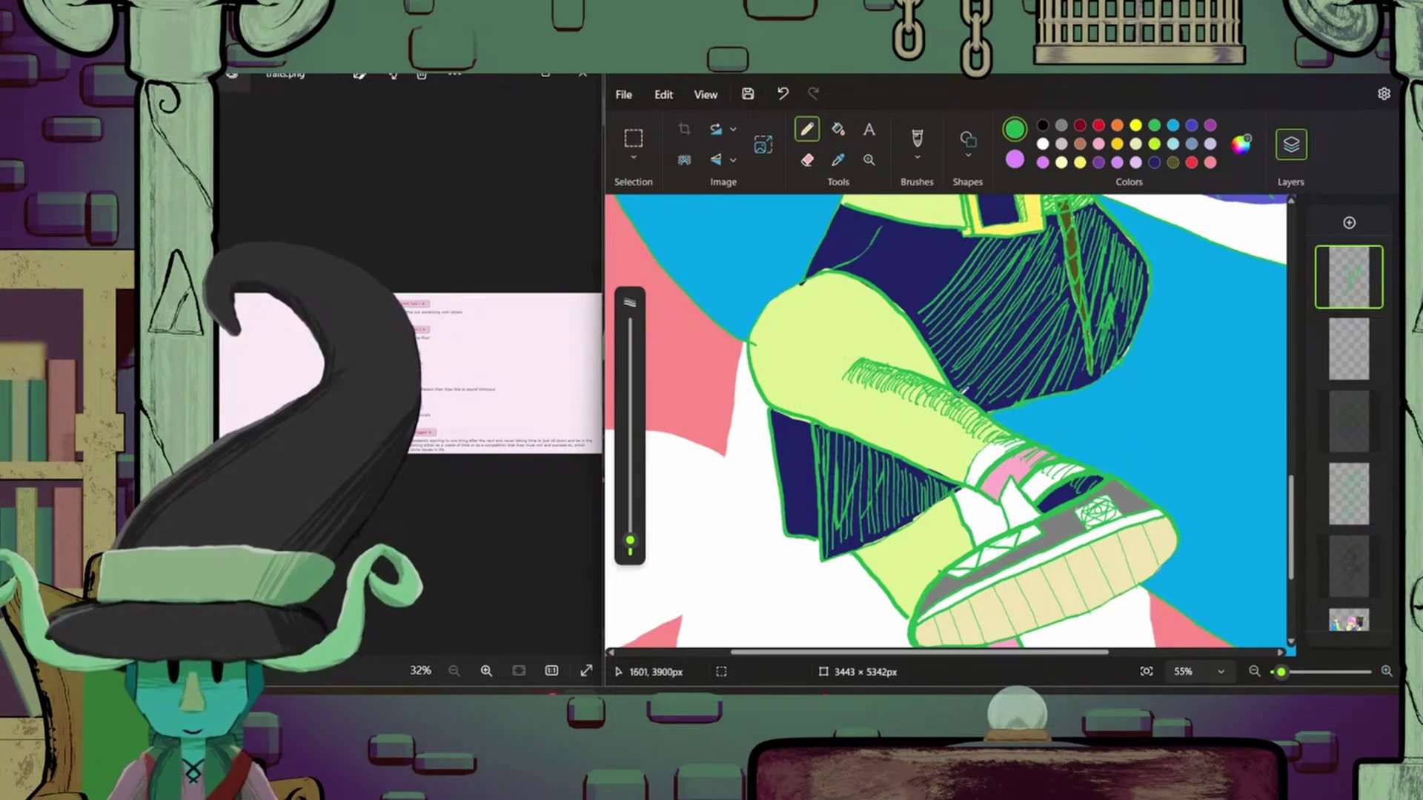
drag(876, 343, 918, 340)
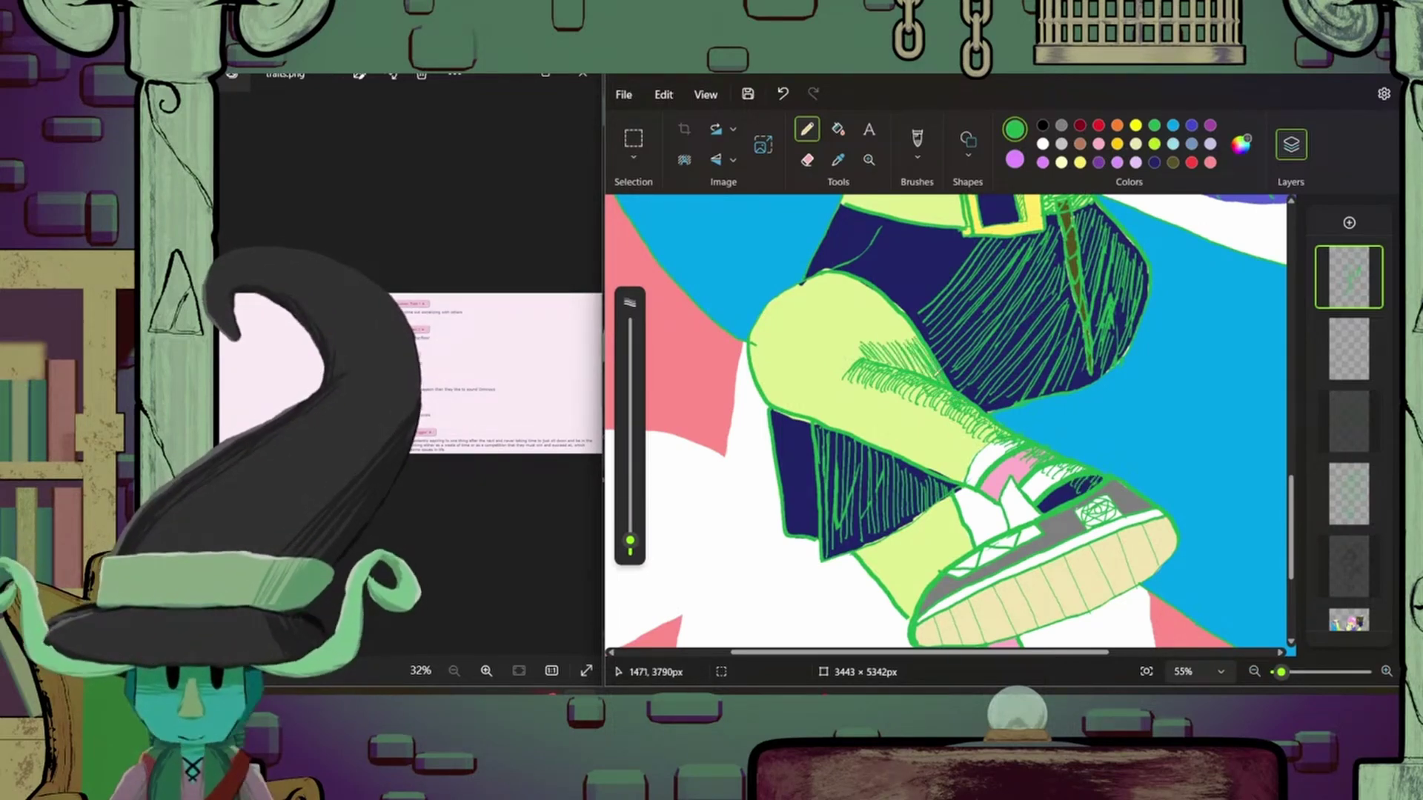
- Hatch green shadows on the calf behind the raised foot and across the sneaker's sole
drag(1280, 671, 1242, 664)
scroll(919, 548, up, 3)
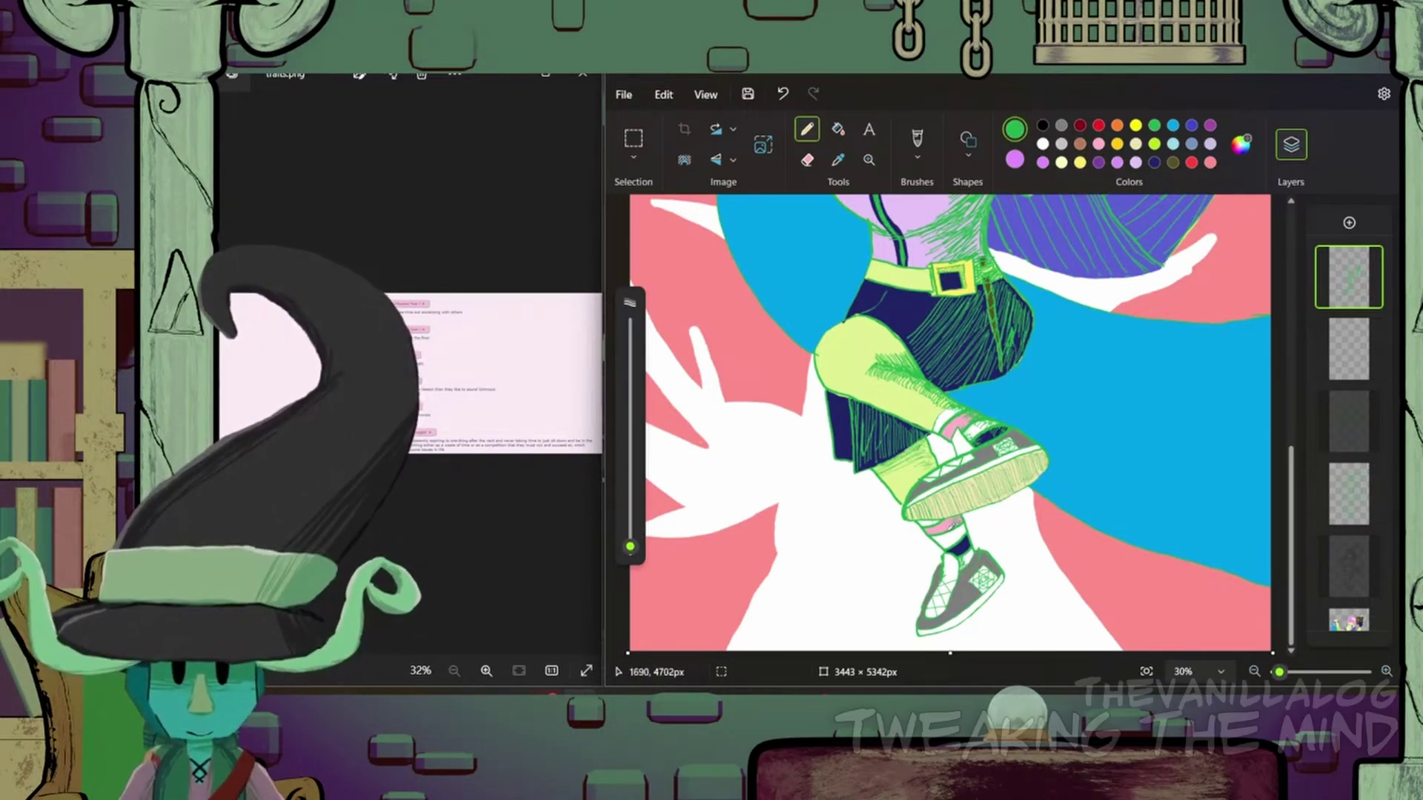
scroll(1241, 574, down, 3)
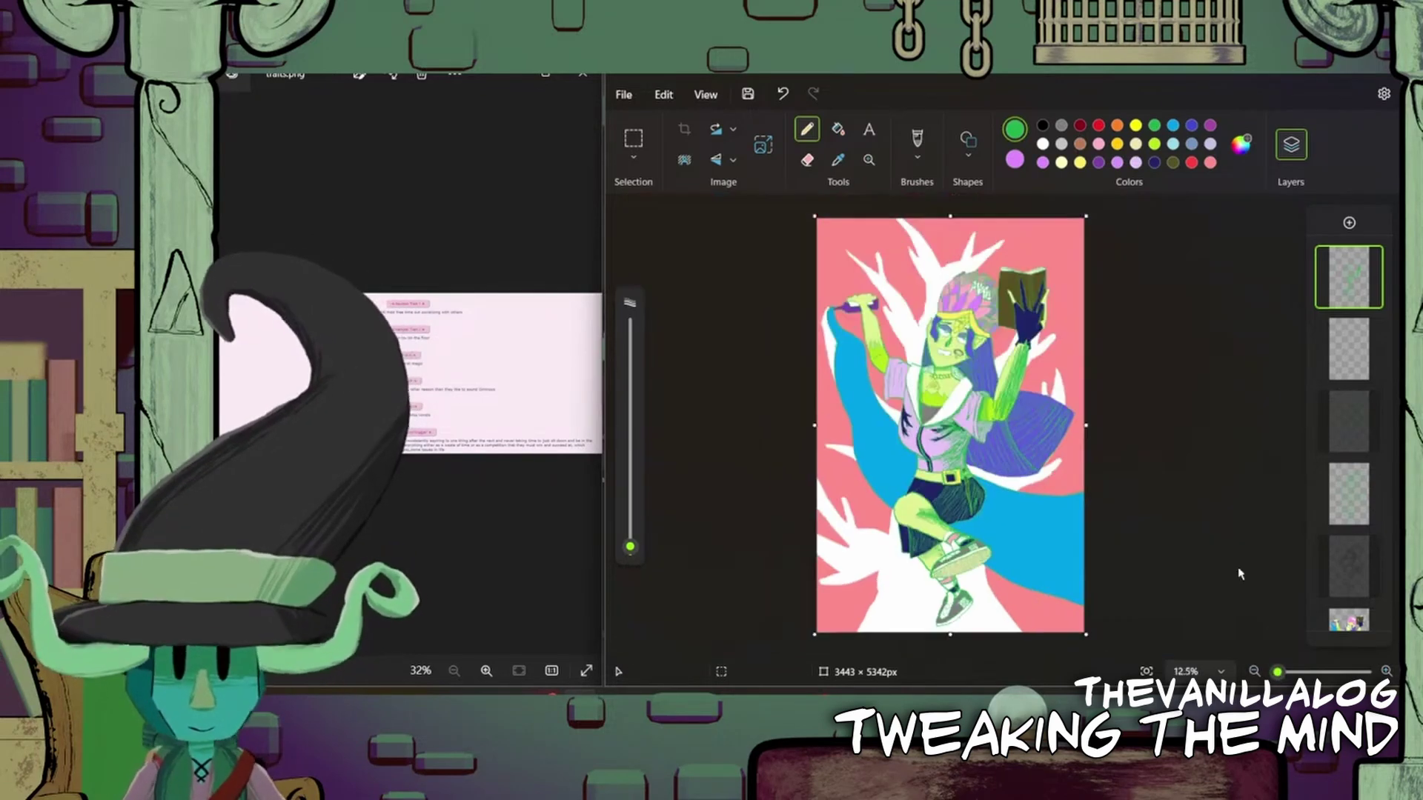
- Hatch green diagonal shadow strokes across the wide end of the flowing purple hair
scroll(997, 429, up, 4)
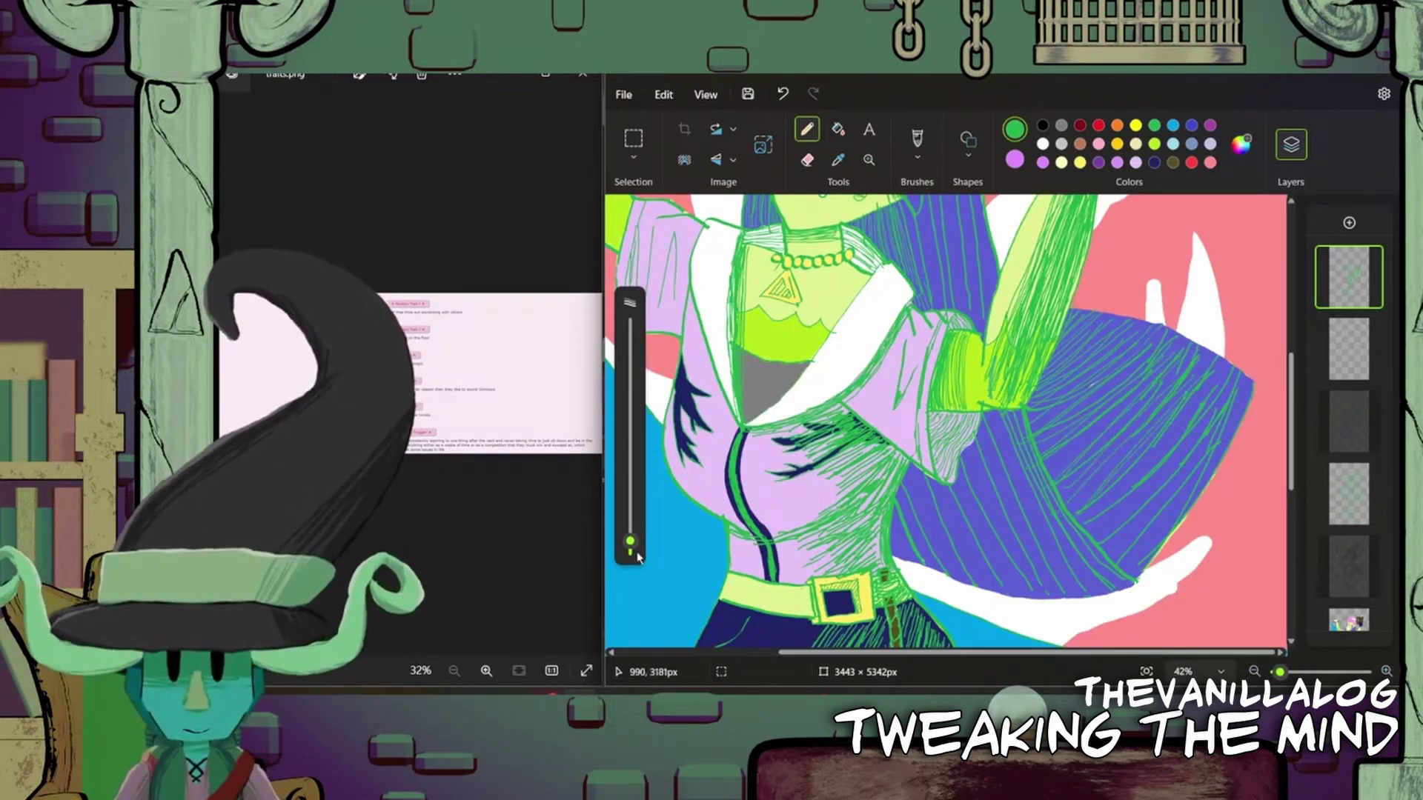
drag(1216, 371, 1074, 508)
drag(1186, 335, 1045, 474)
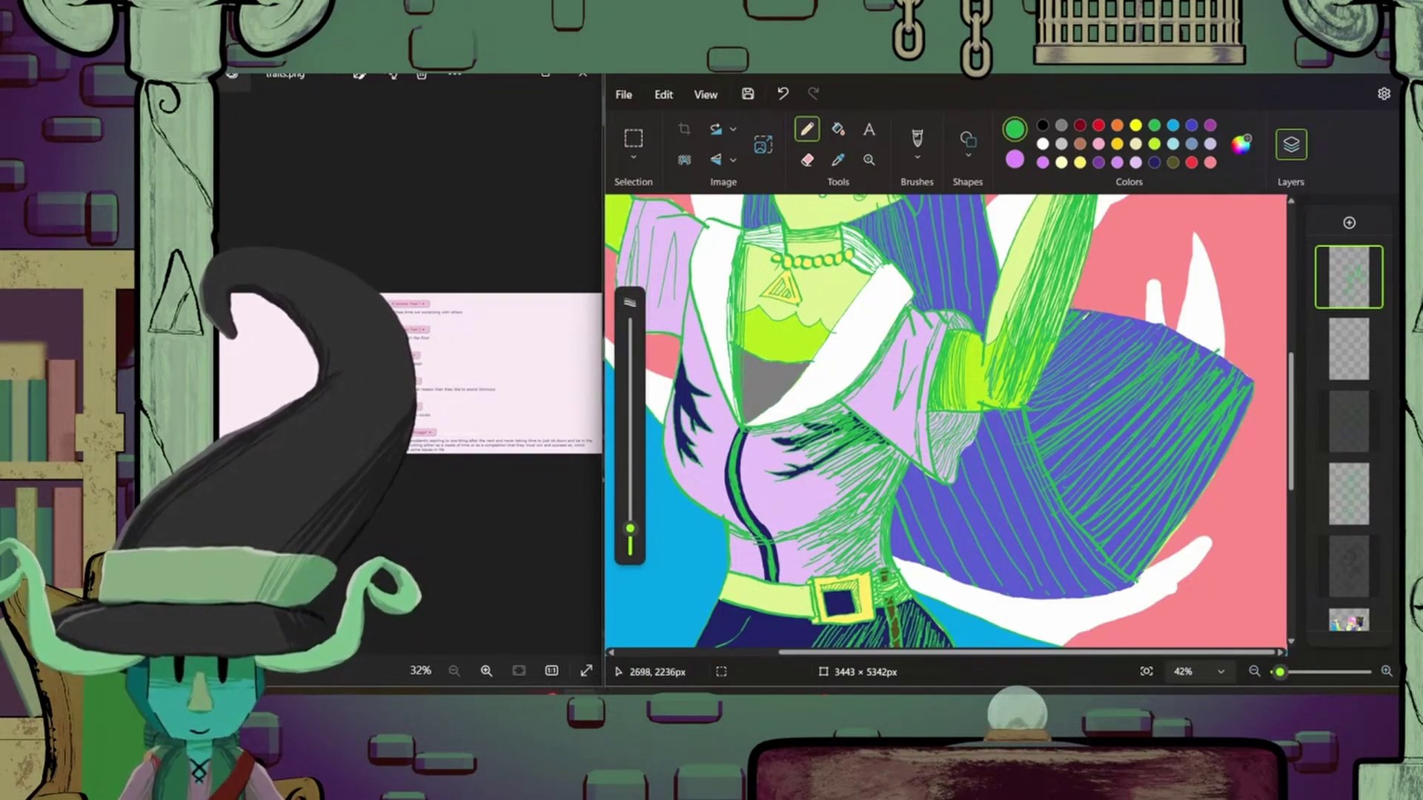
- Hatch more green diagonal shadows across the wide end of the flowing purple hair and its section beside the waist
drag(1142, 319, 1034, 426)
drag(963, 472, 896, 580)
drag(1034, 449, 964, 593)
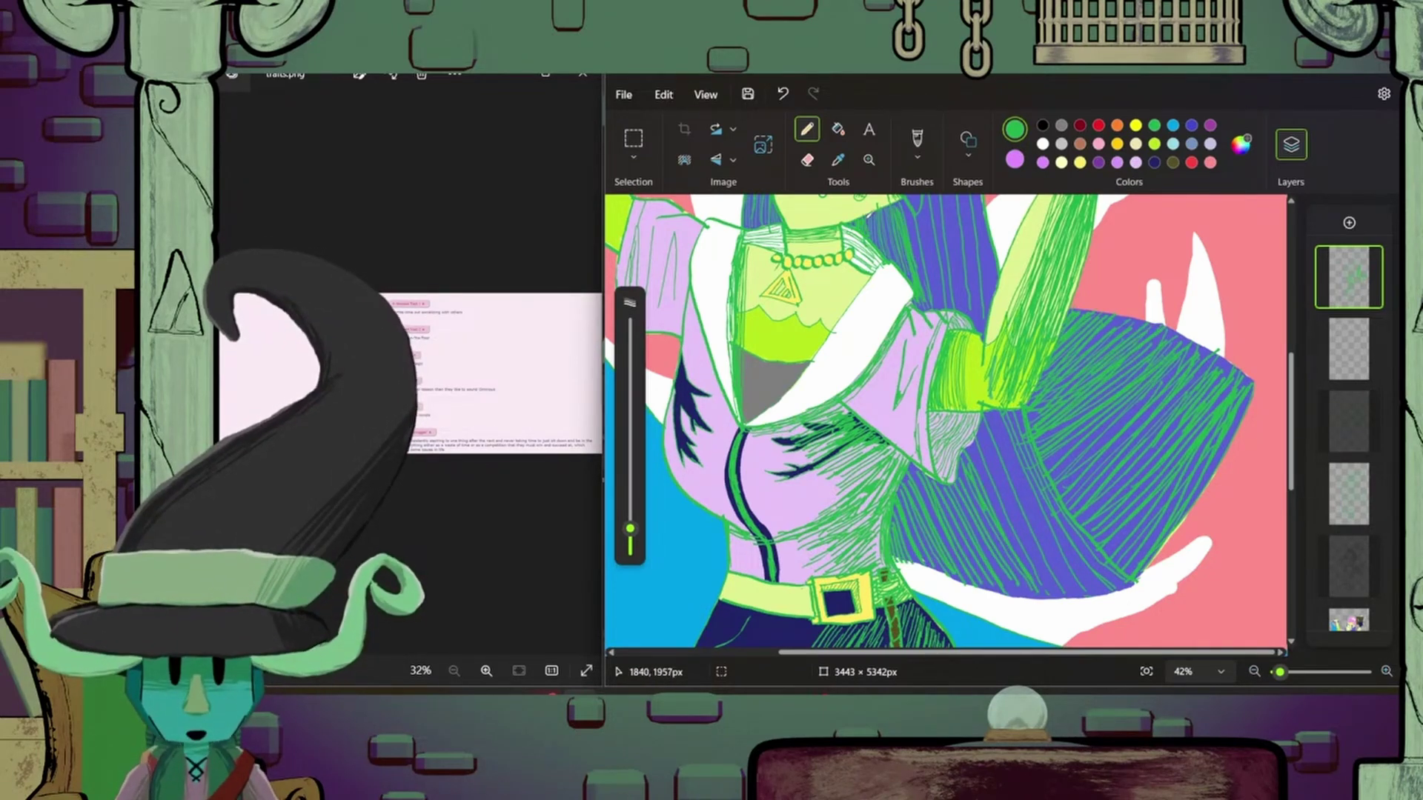
scroll(974, 454, down, 4)
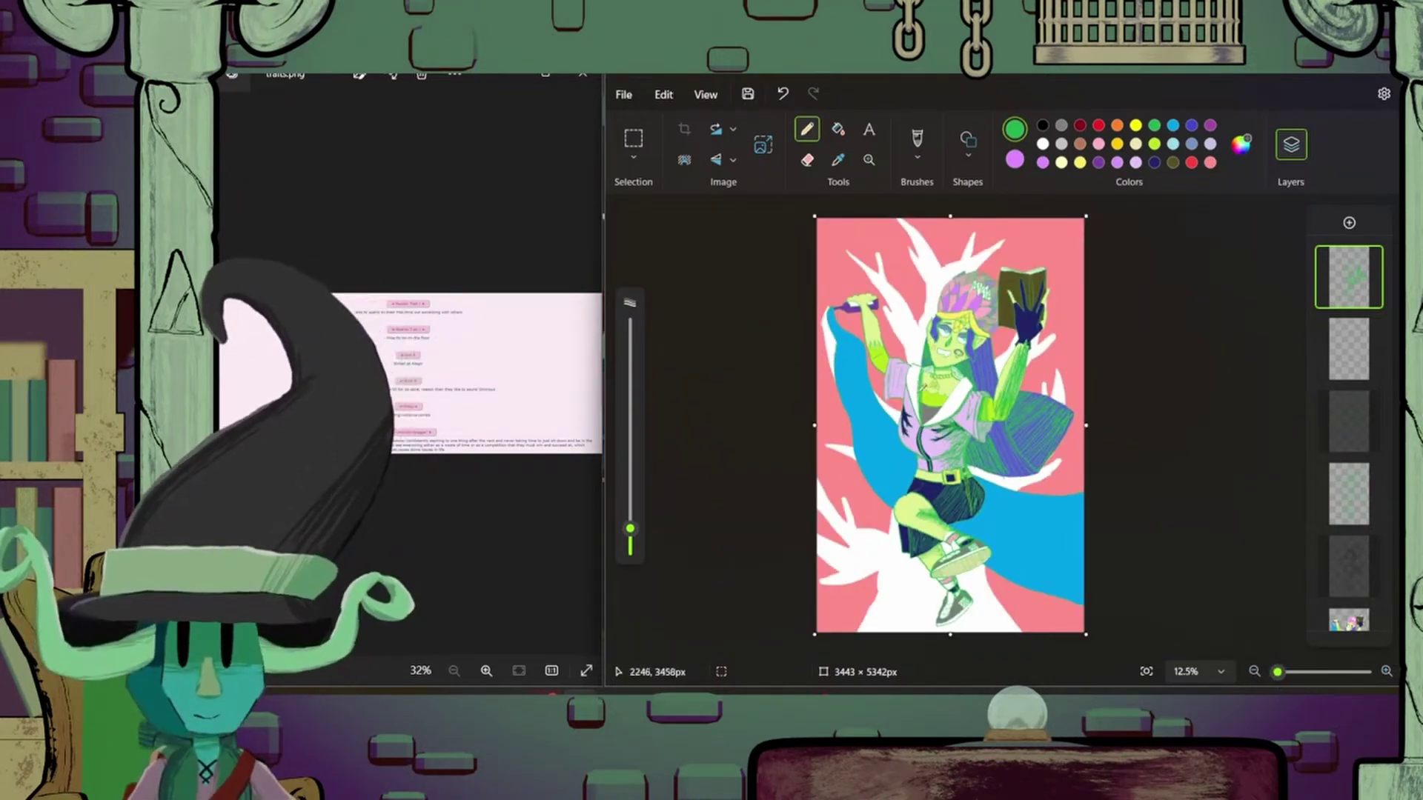
- Hatch green diagonal shadows over the shaded half of the face, from below the eye across the cheek to the jaw
scroll(921, 387, up, 5)
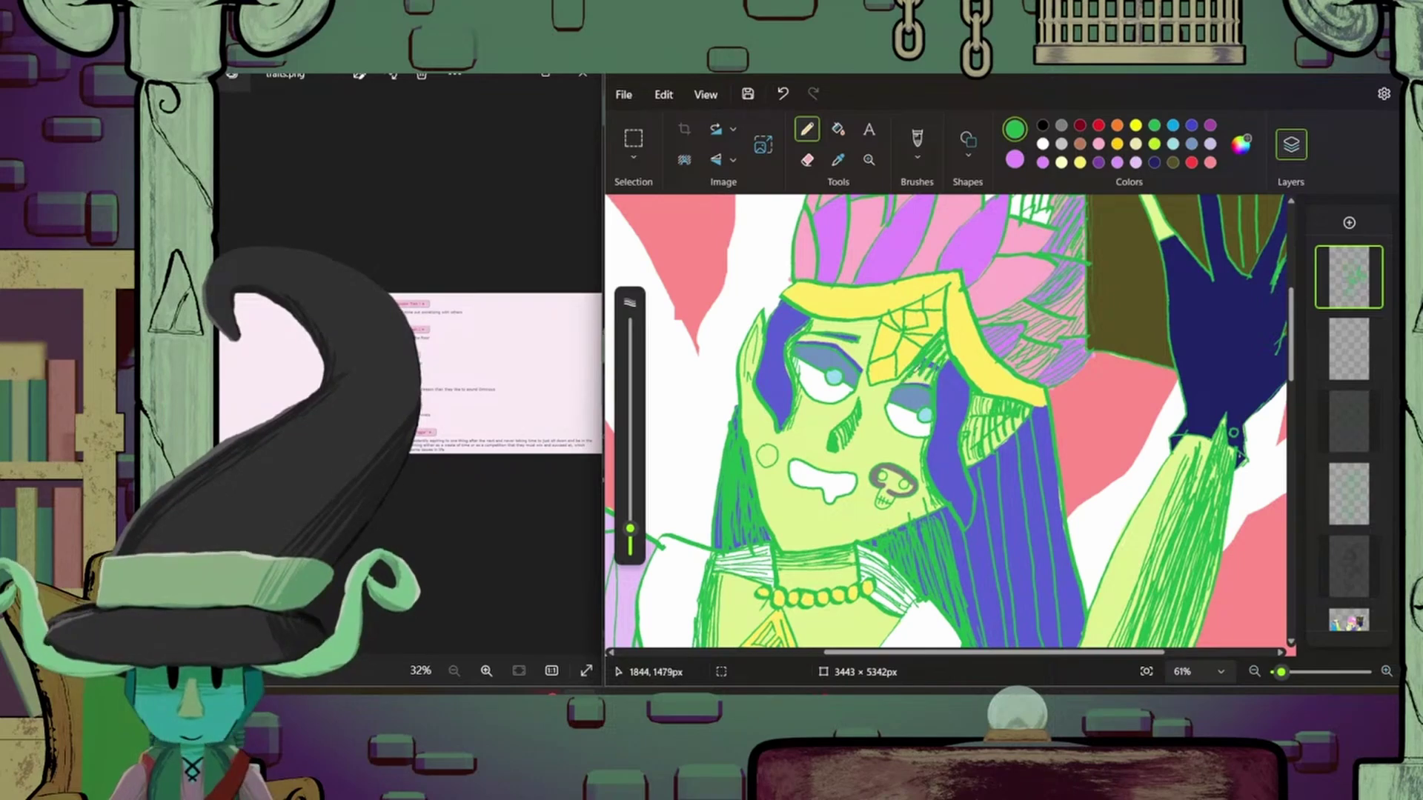
mouse_move(922, 370)
mouse_down()
mouse_move(875, 441)
mouse_move(915, 467)
mouse_move(852, 534)
mouse_up()
drag(911, 441, 834, 541)
drag(900, 500, 867, 534)
scroll(1267, 678, down, 4)
scroll(1280, 676, up, 5)
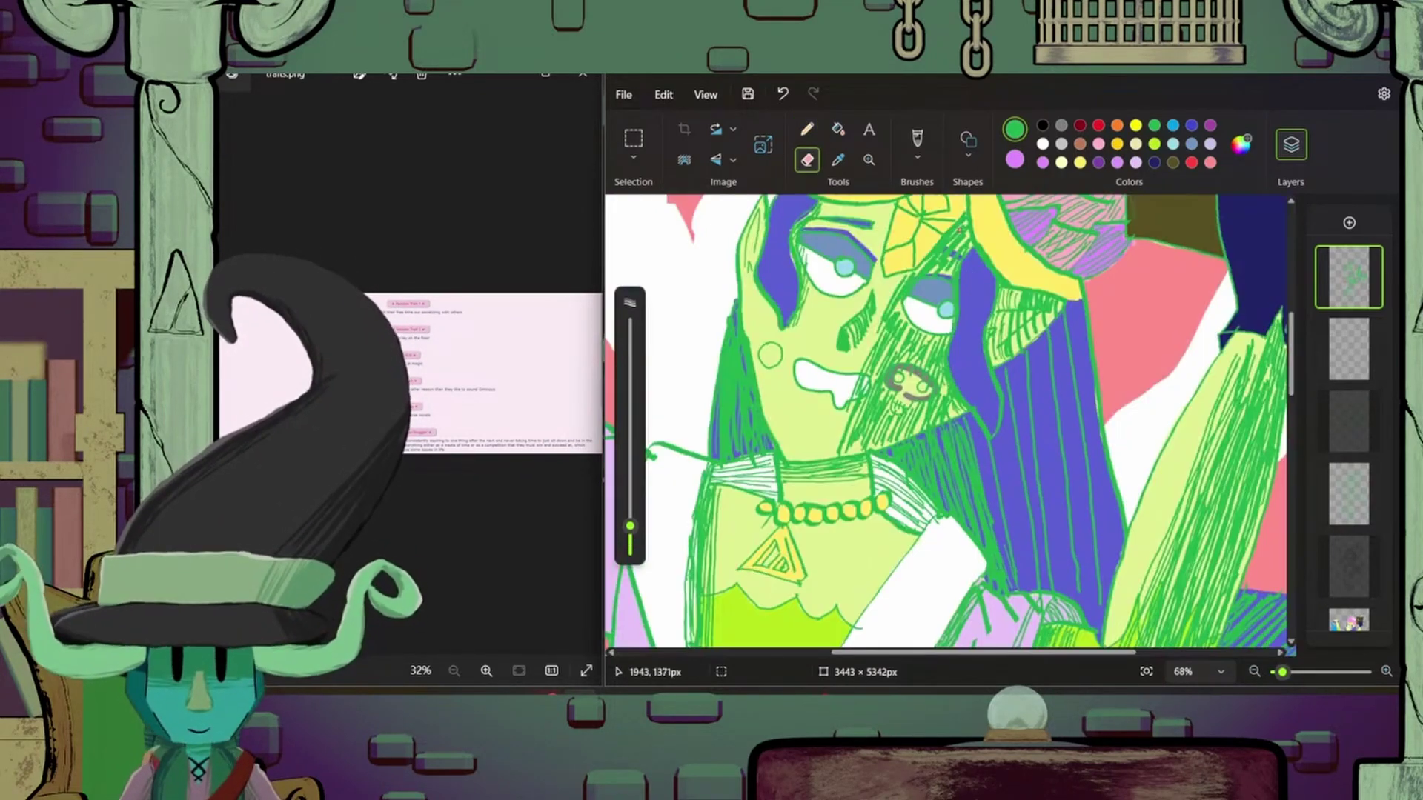
scroll(1280, 675, down, 4)
- Hatch short green shadow strokes along the raised forearm below the fist gripping the purple handle
scroll(1280, 676, up, 3)
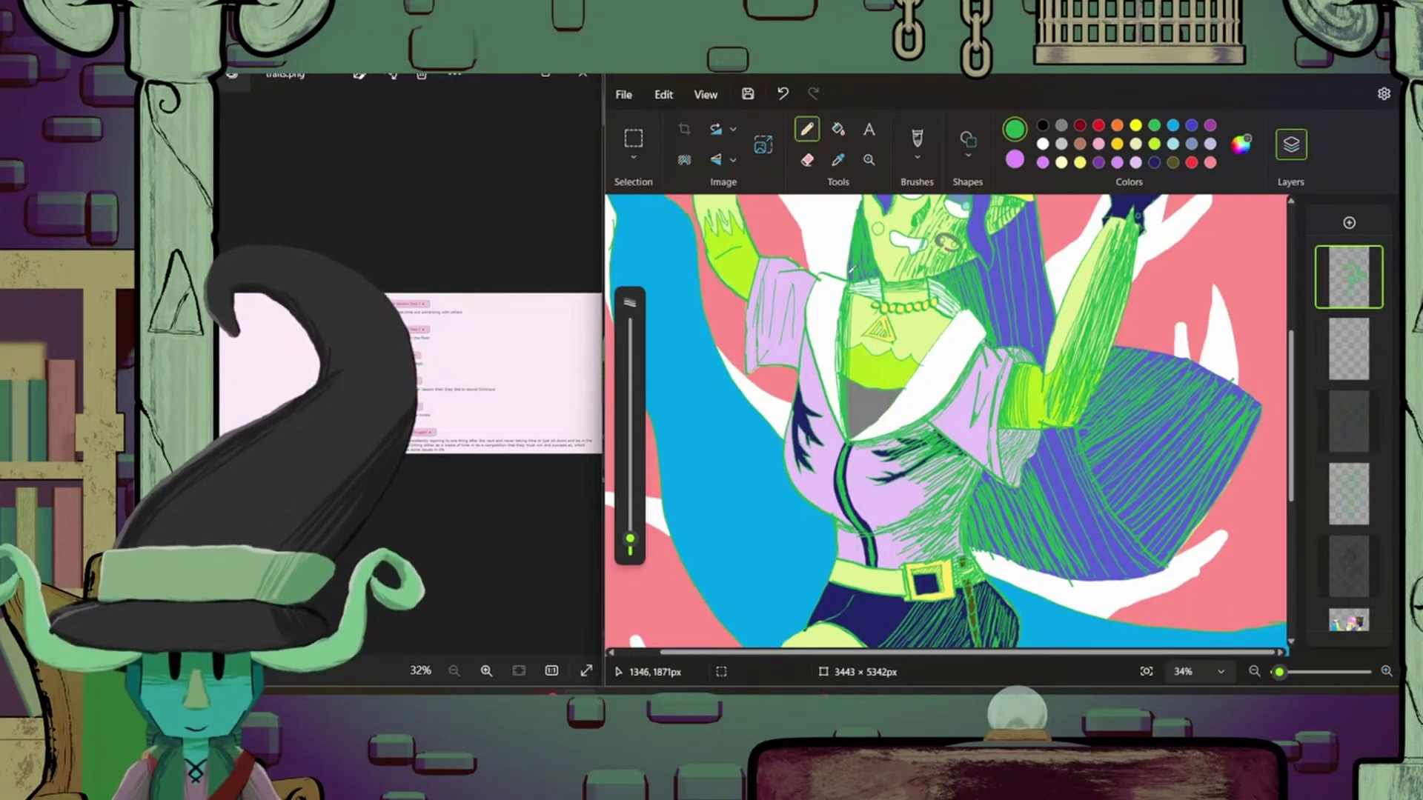
scroll(1198, 614, down, 3)
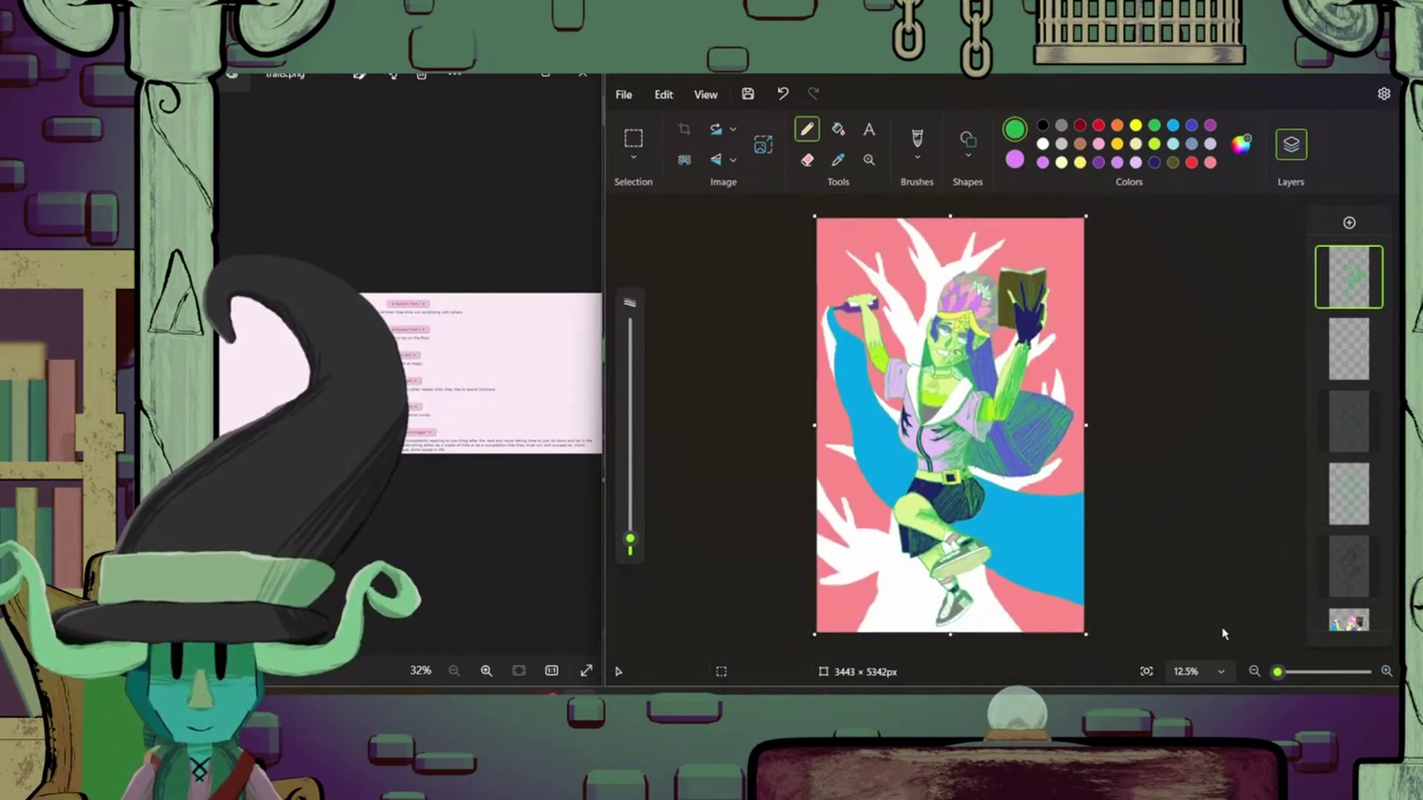
scroll(1061, 274, up, 5)
mouse_move(775, 371)
mouse_down()
mouse_move(815, 282)
mouse_move(852, 444)
mouse_move(882, 245)
mouse_move(867, 518)
mouse_move(830, 601)
mouse_up()
scroll(1234, 508, down, 5)
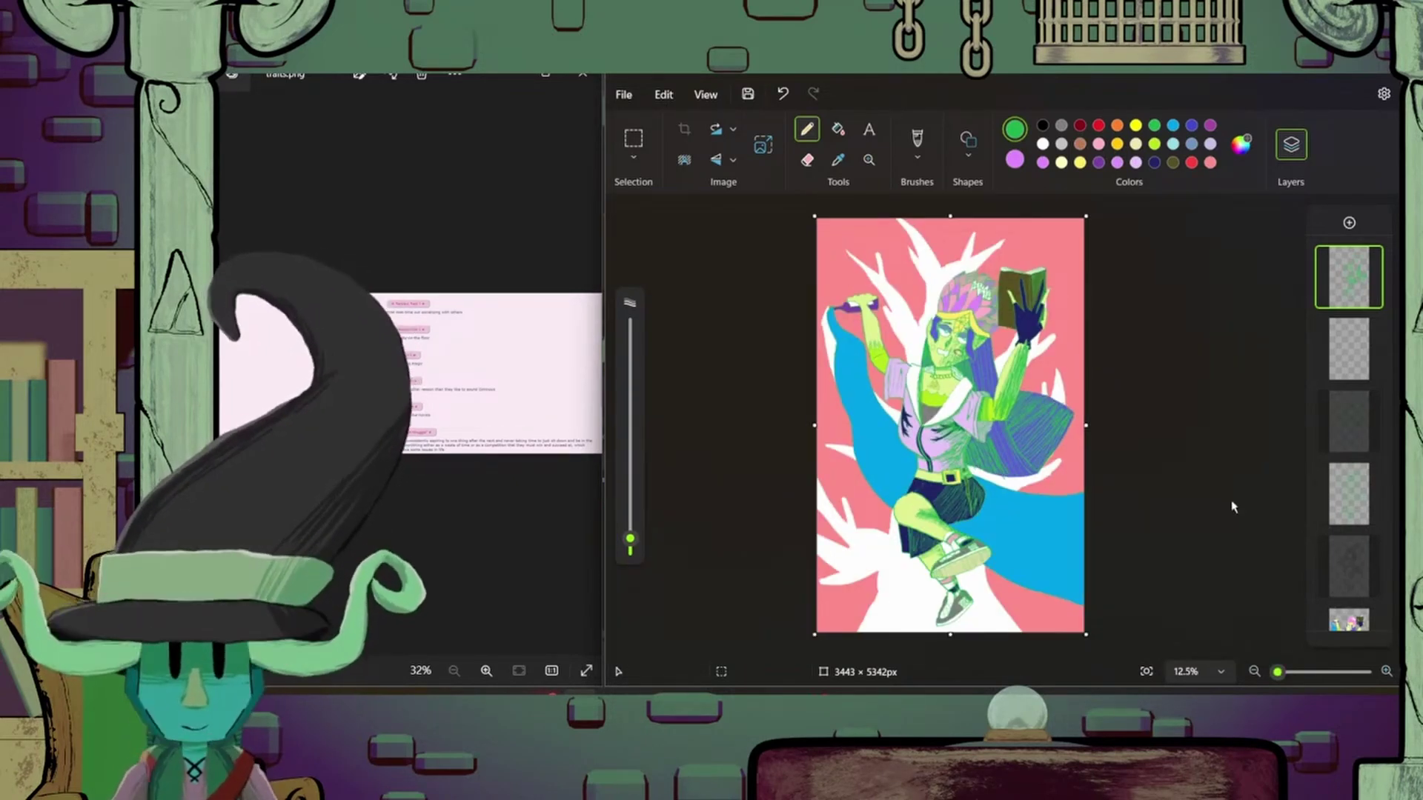
scroll(893, 601, up, 2)
scroll(1251, 530, down, 2)
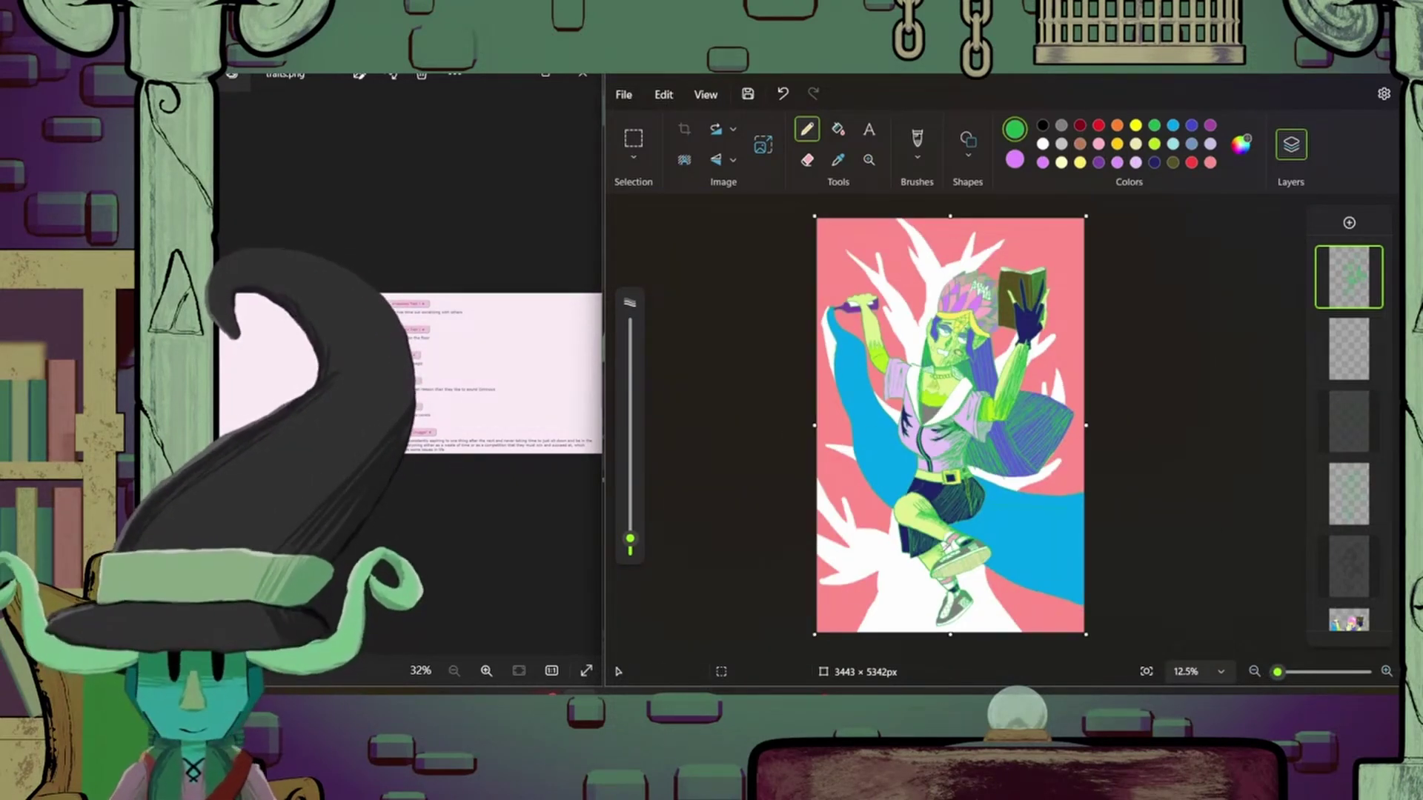
scroll(926, 473, up, 2)
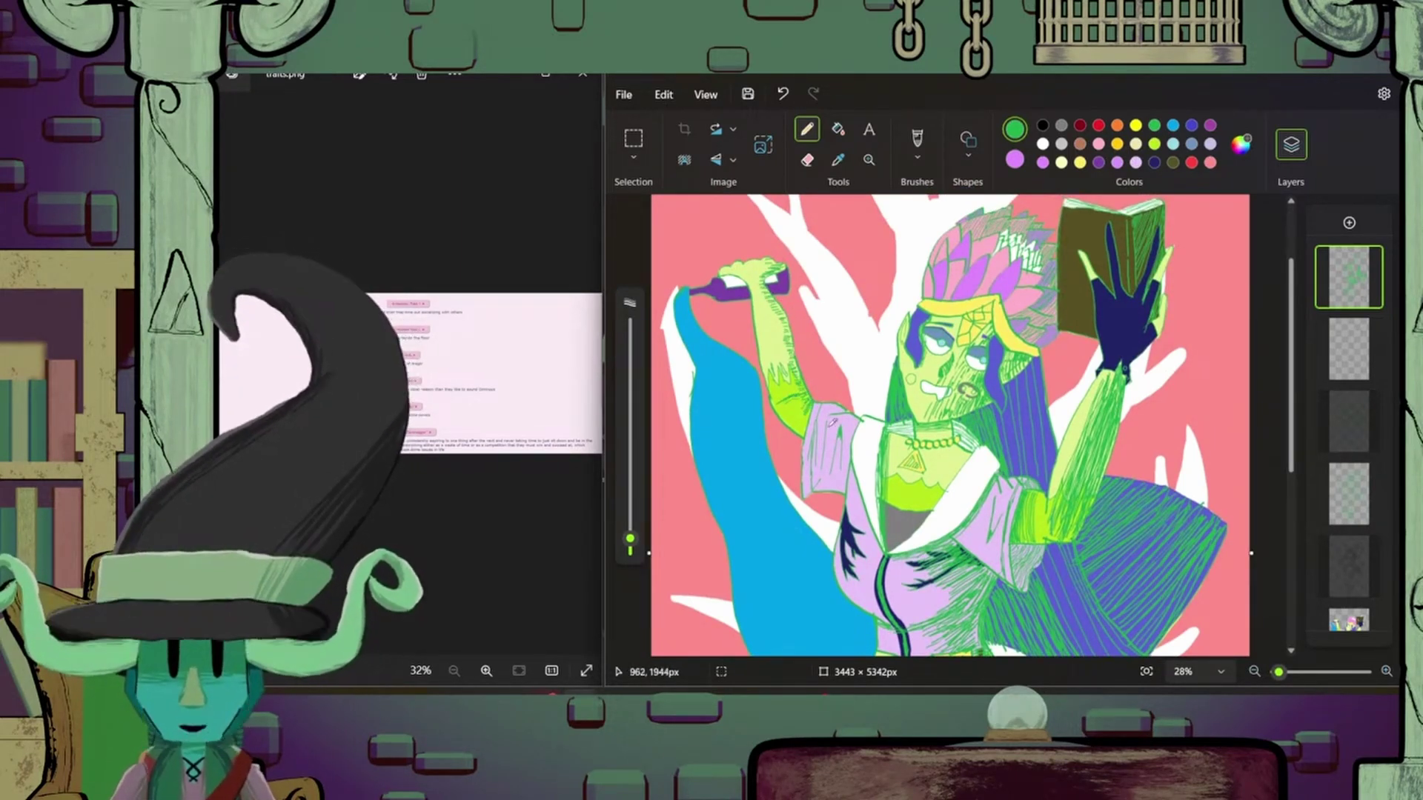
scroll(831, 421, down, 3)
click(1266, 671)
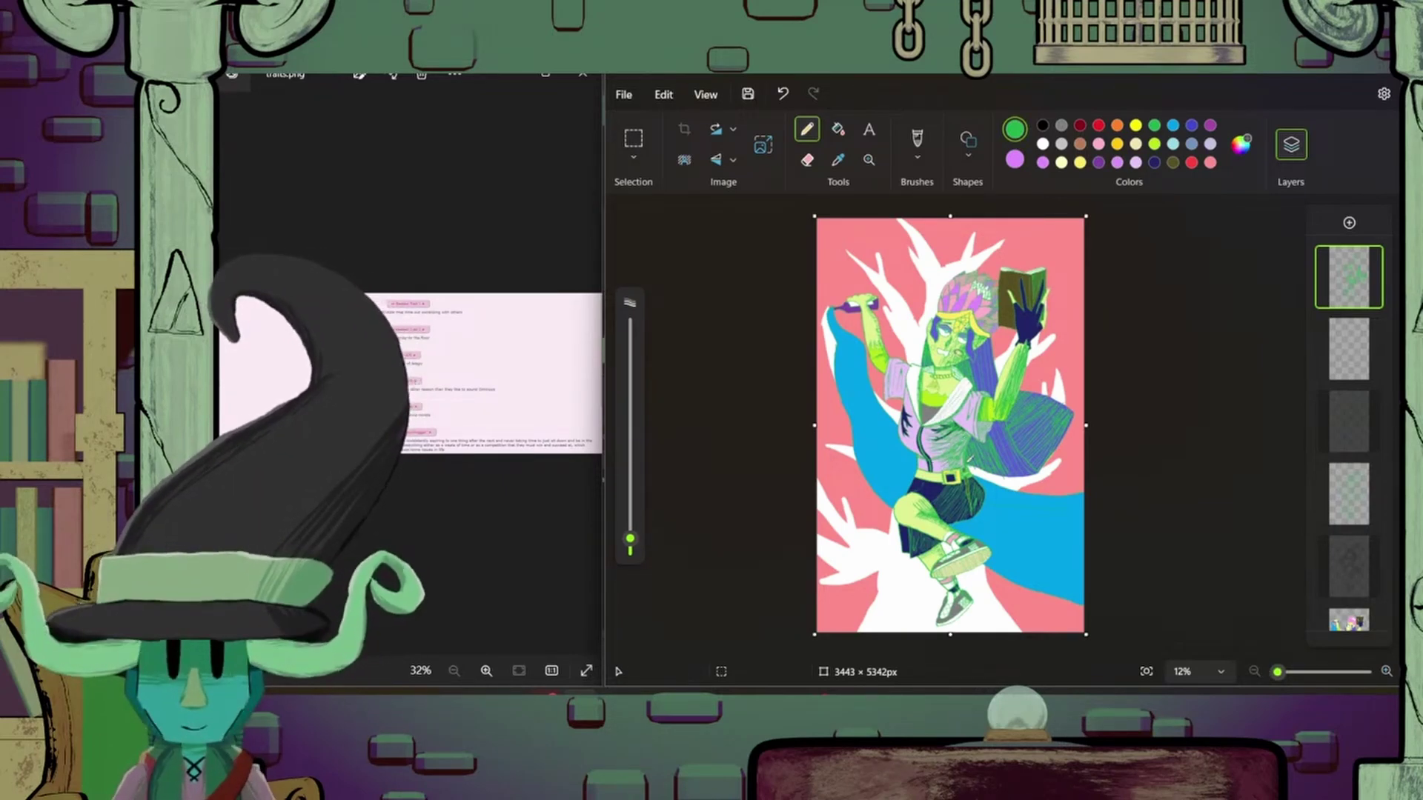
- Hatch green shadows across the dark blue glove and the fingers holding the open book
scroll(1165, 527, up, 3)
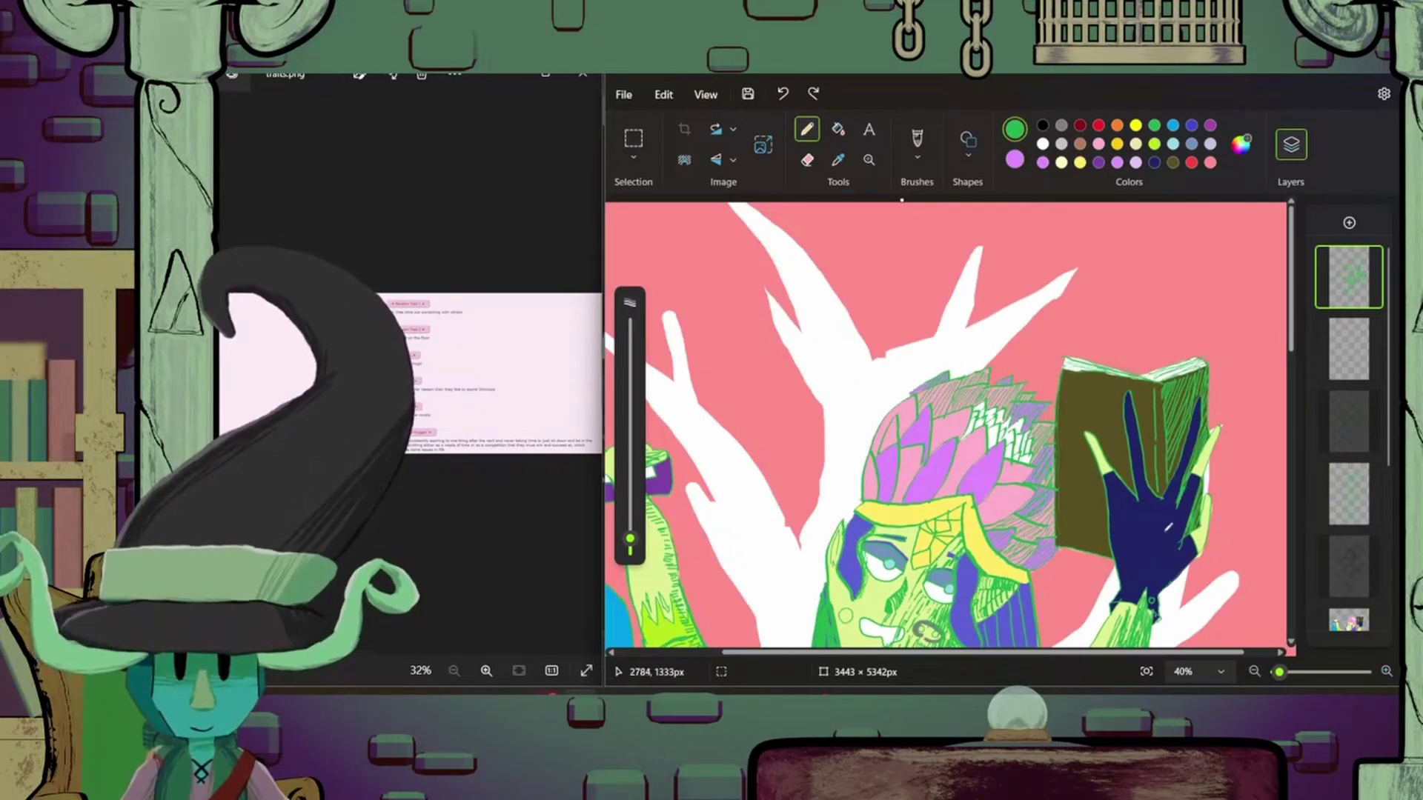
mouse_move(1219, 429)
mouse_down()
mouse_move(1173, 489)
mouse_move(1191, 424)
mouse_up()
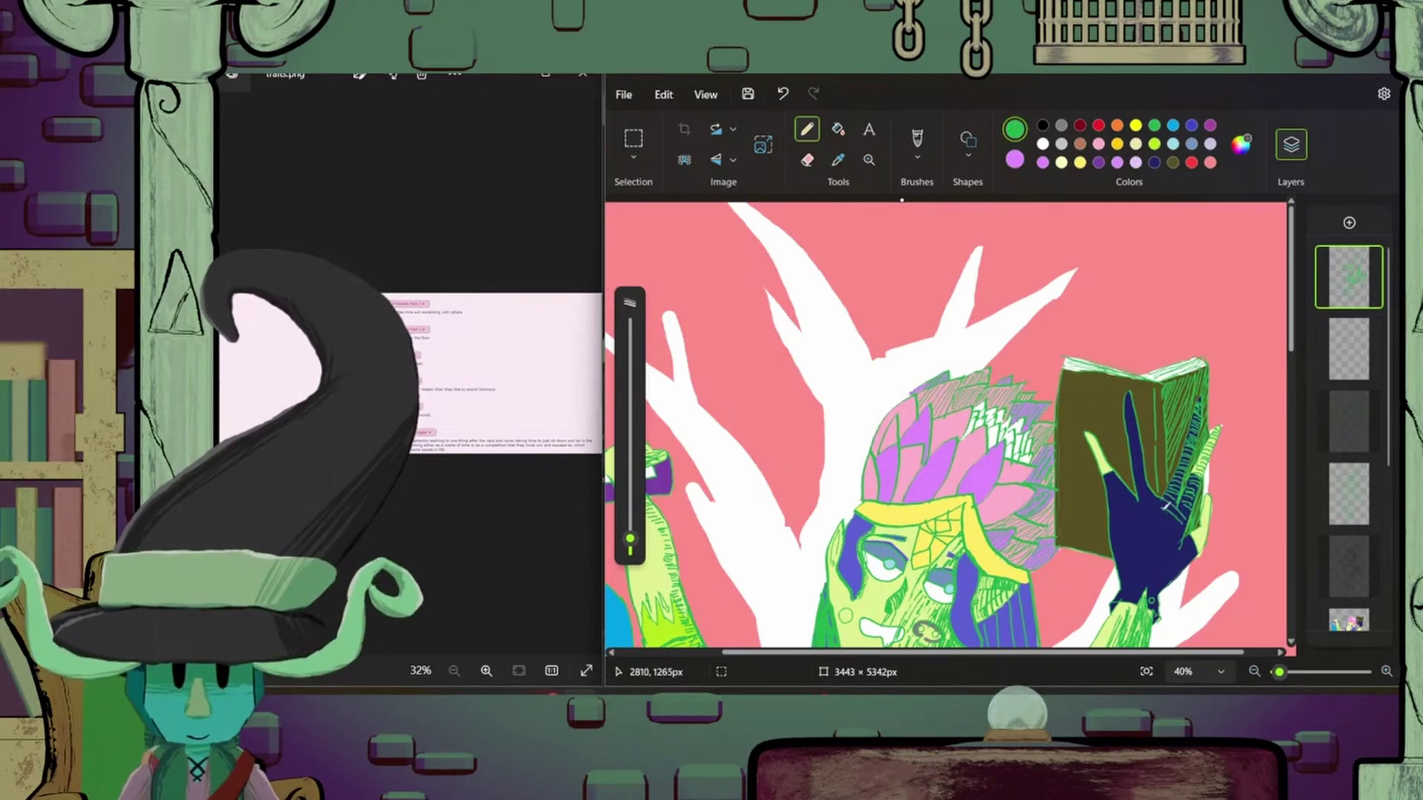
mouse_move(1165, 506)
mouse_down()
mouse_move(1168, 570)
mouse_move(1157, 543)
mouse_move(1206, 534)
mouse_up()
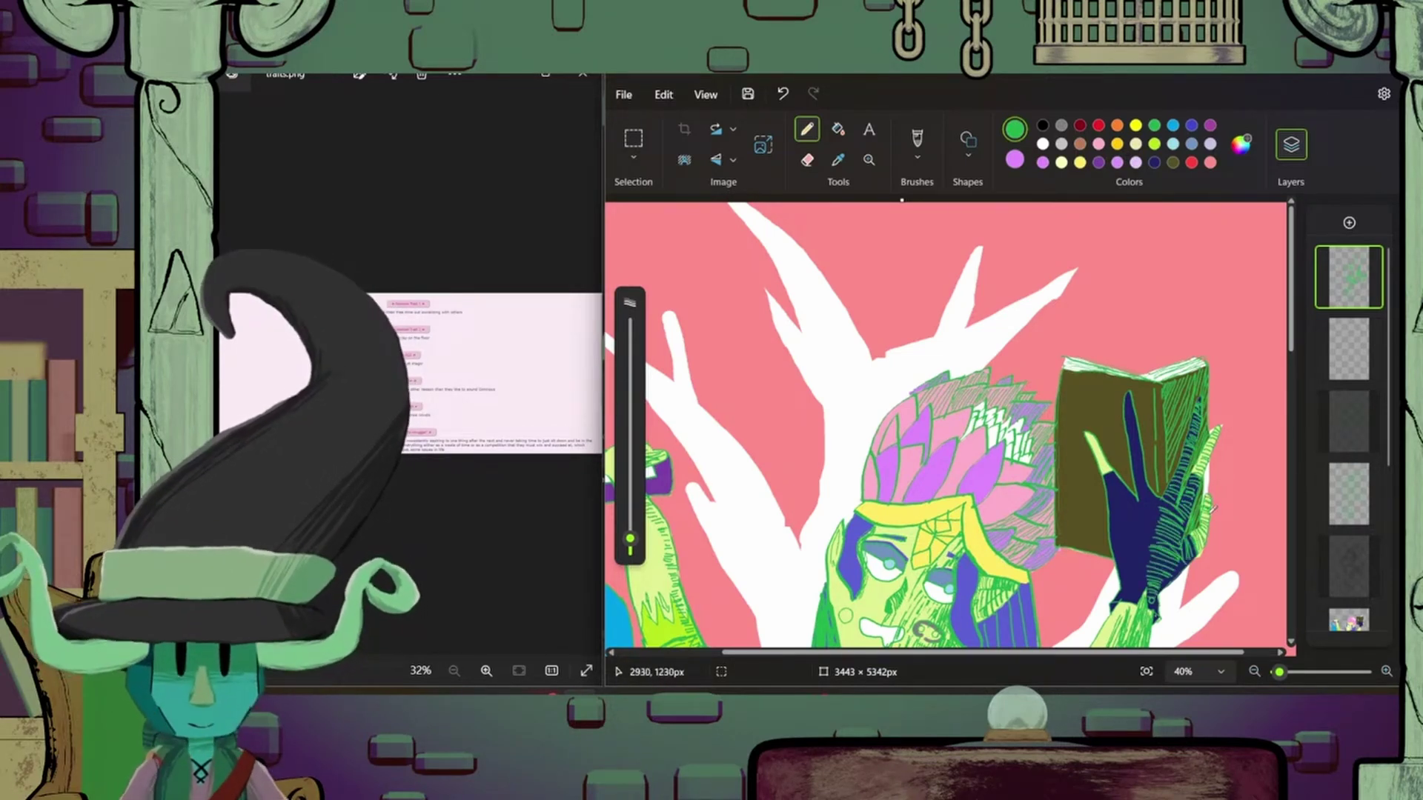
scroll(1213, 507, down, 3)
scroll(1054, 487, up, 4)
scroll(1054, 487, down, 4)
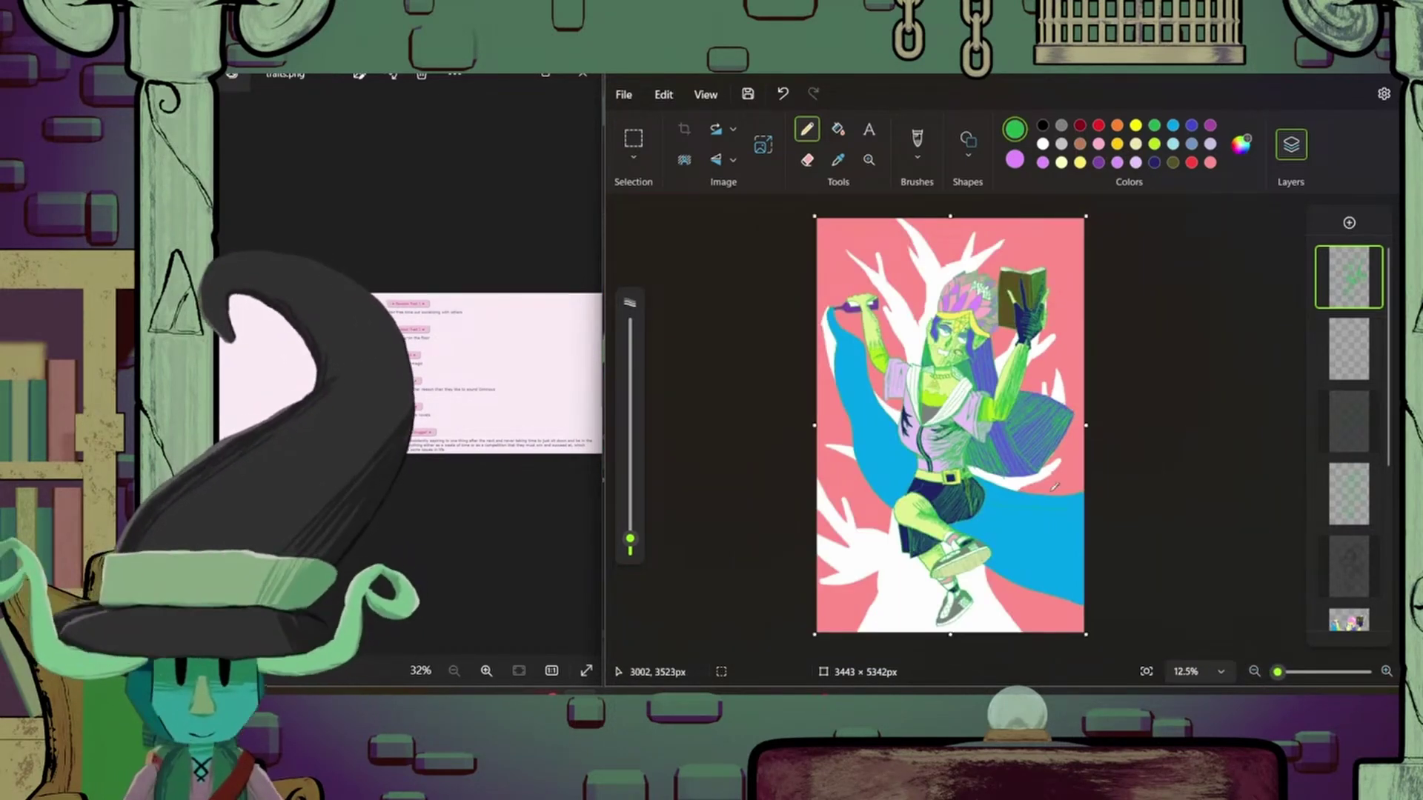
- Hatch green shadows on the white collar, the yellow headpiece and the purple hair framing the face
scroll(1055, 487, up, 4)
scroll(927, 408, up, 3)
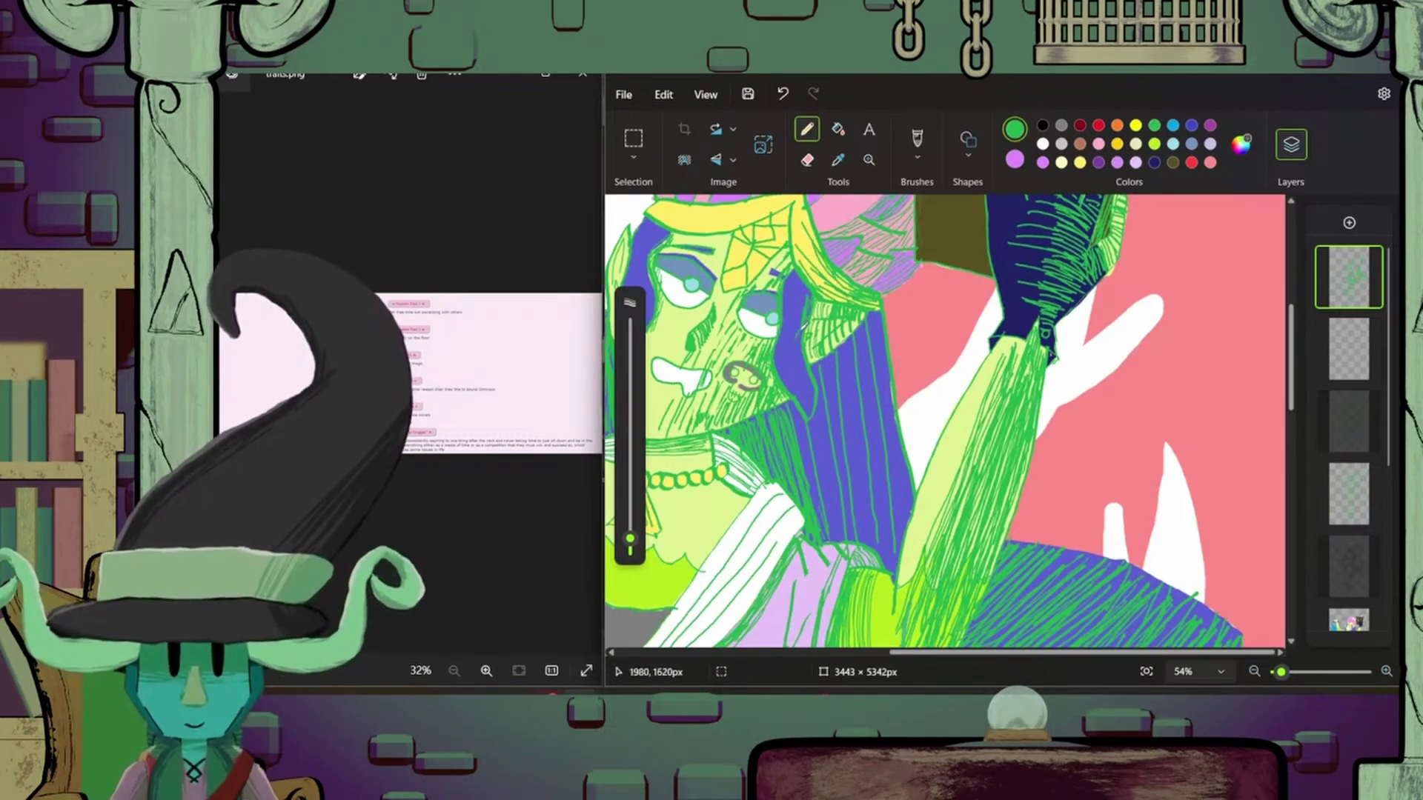
scroll(948, 423, down, 4)
scroll(948, 422, up, 5)
scroll(948, 422, up, 3)
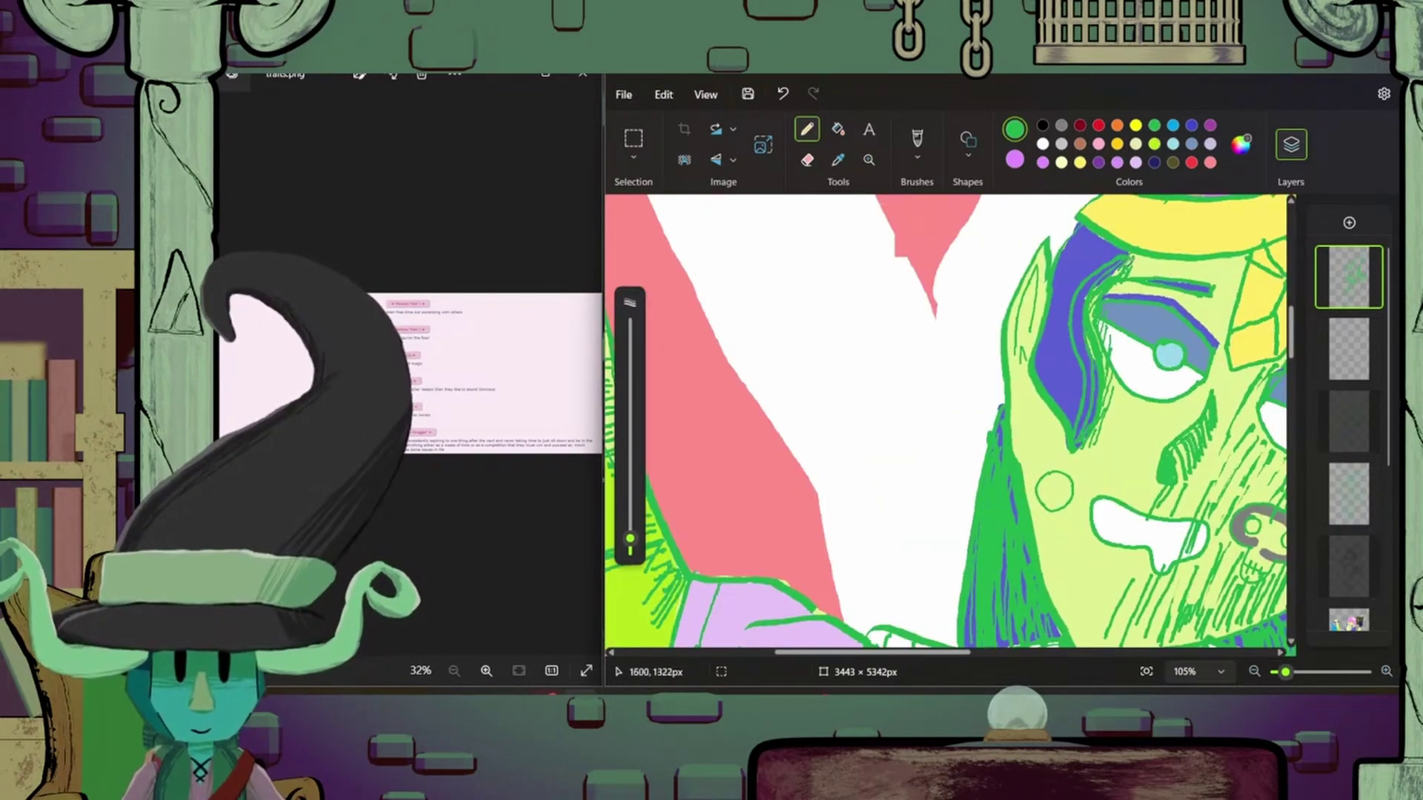
scroll(949, 423, right, 5)
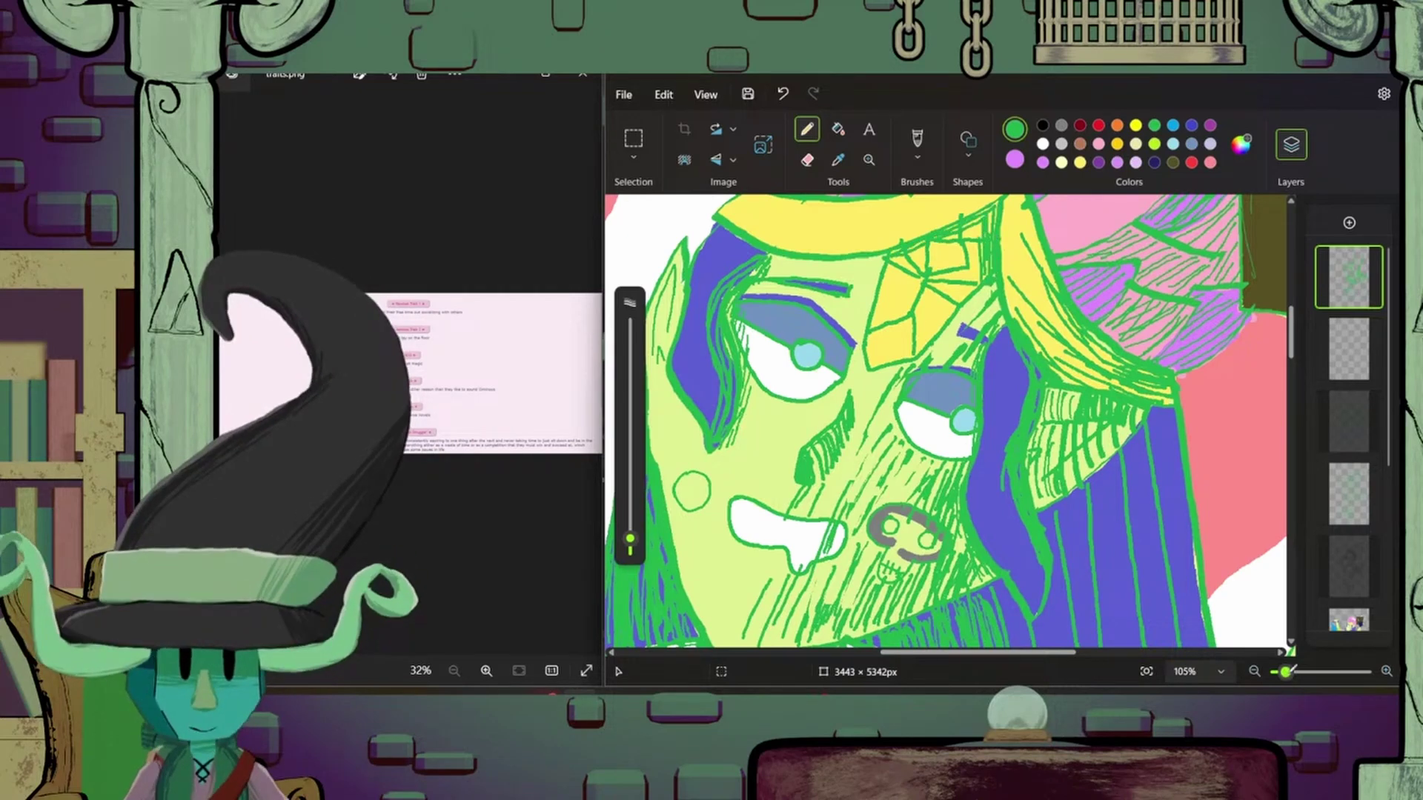
scroll(978, 297, down, 5)
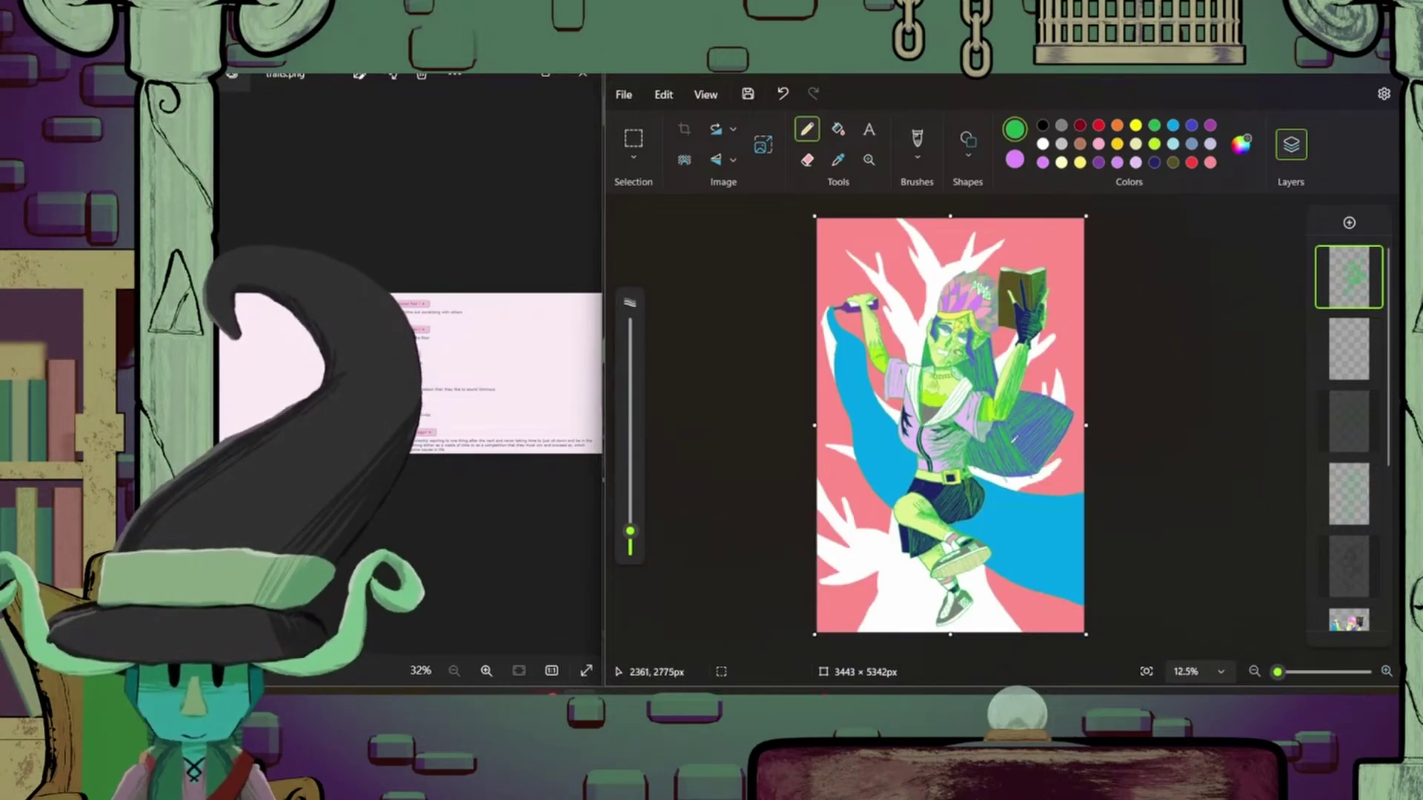
- Recolour the belt strap beside the buckle grey on the flat colour layer
scroll(1002, 517, up, 3)
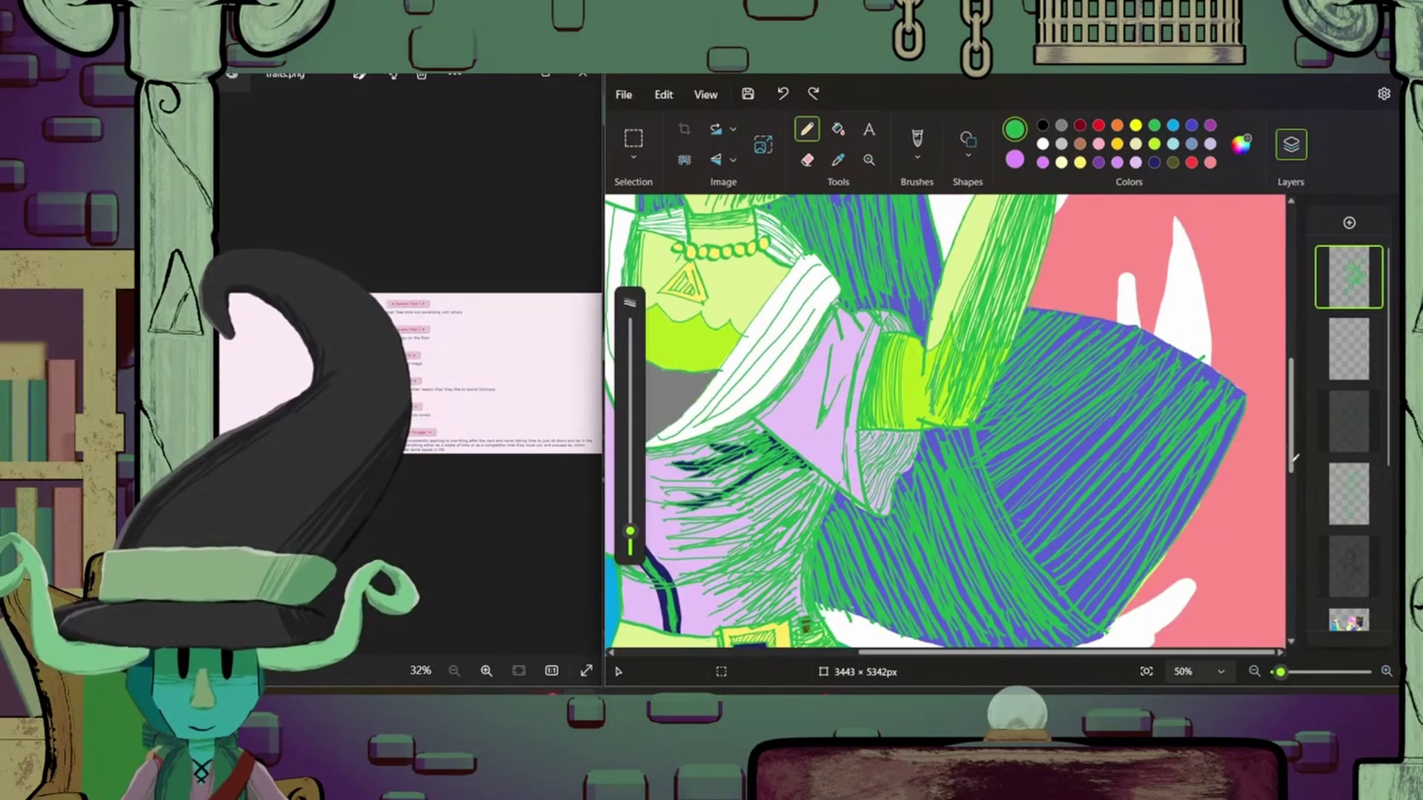
scroll(1002, 517, left, 1)
mouse_move(686, 411)
mouse_down()
mouse_move(719, 427)
mouse_move(787, 408)
mouse_move(800, 426)
mouse_move(901, 401)
mouse_up()
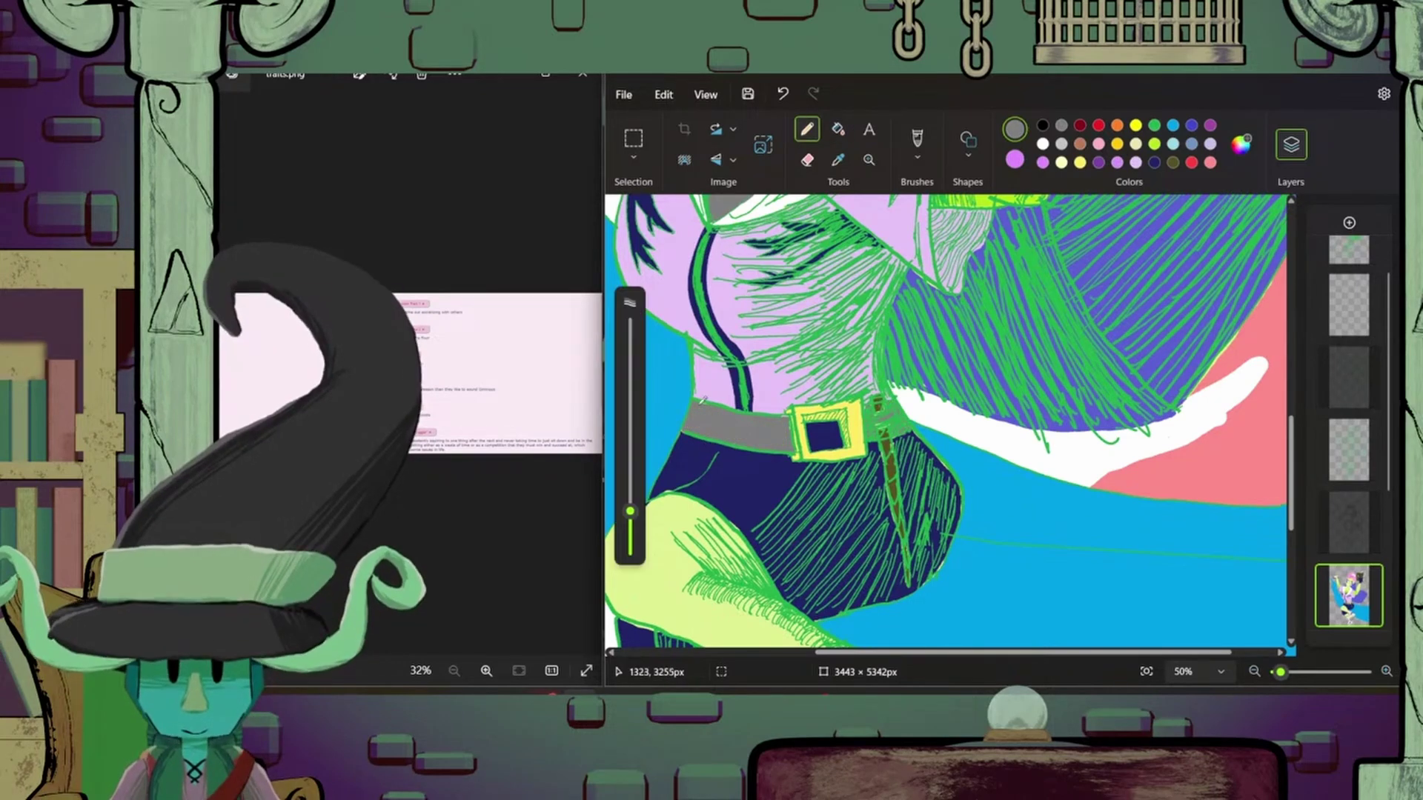
scroll(1021, 527, down, 3)
scroll(964, 481, up, 3)
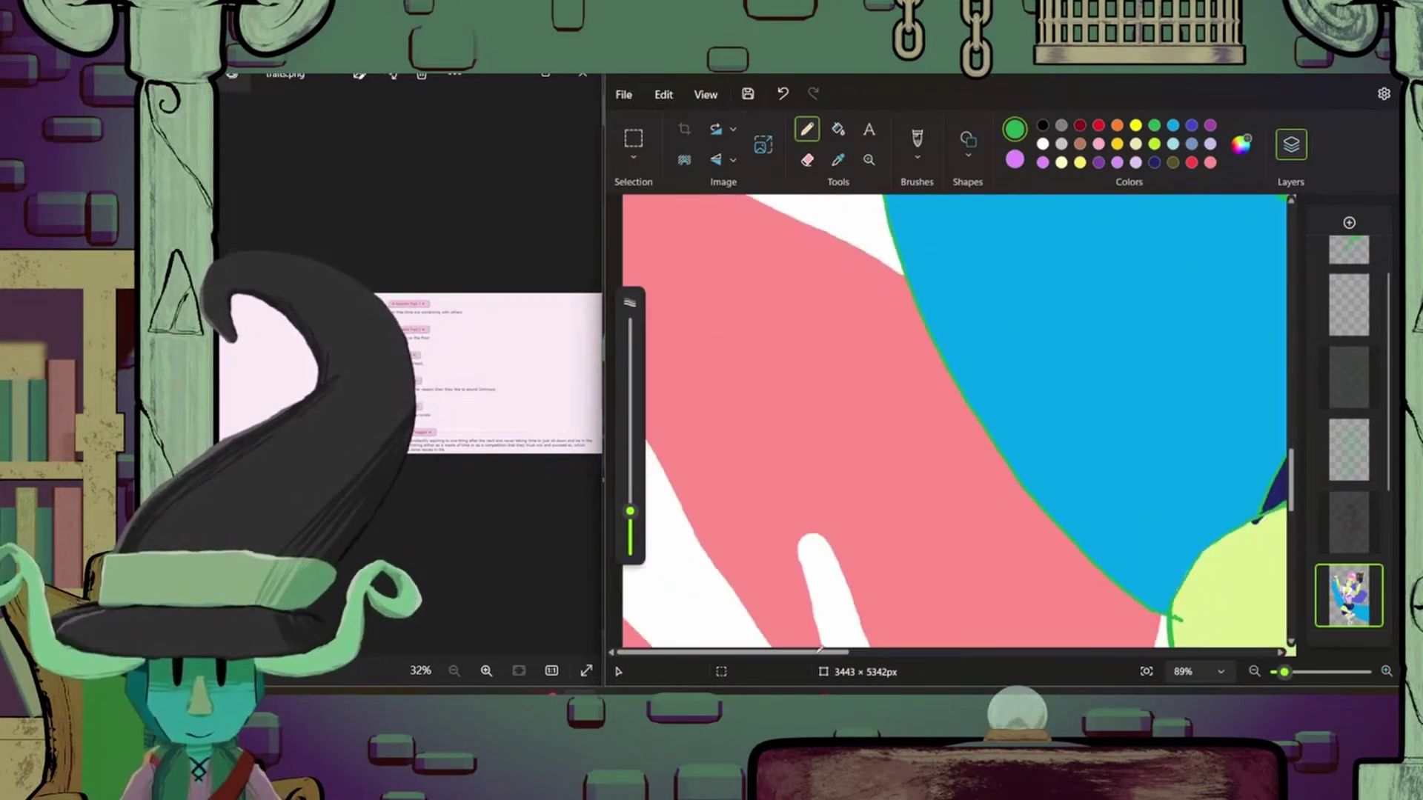
scroll(1226, 621, down, 3)
scroll(896, 587, up, 3)
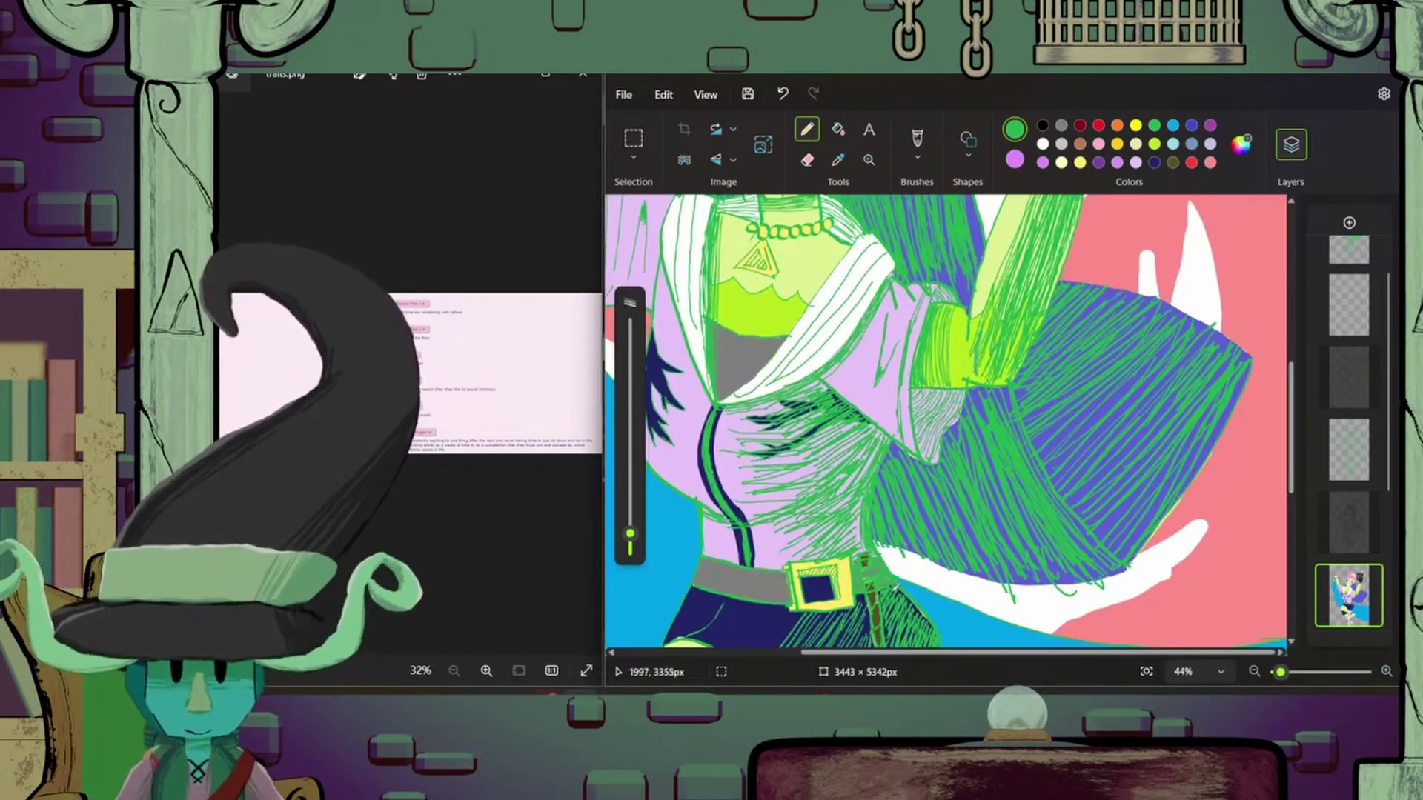
scroll(899, 583, down, 3)
scroll(926, 519, up, 3)
scroll(963, 481, down, 2)
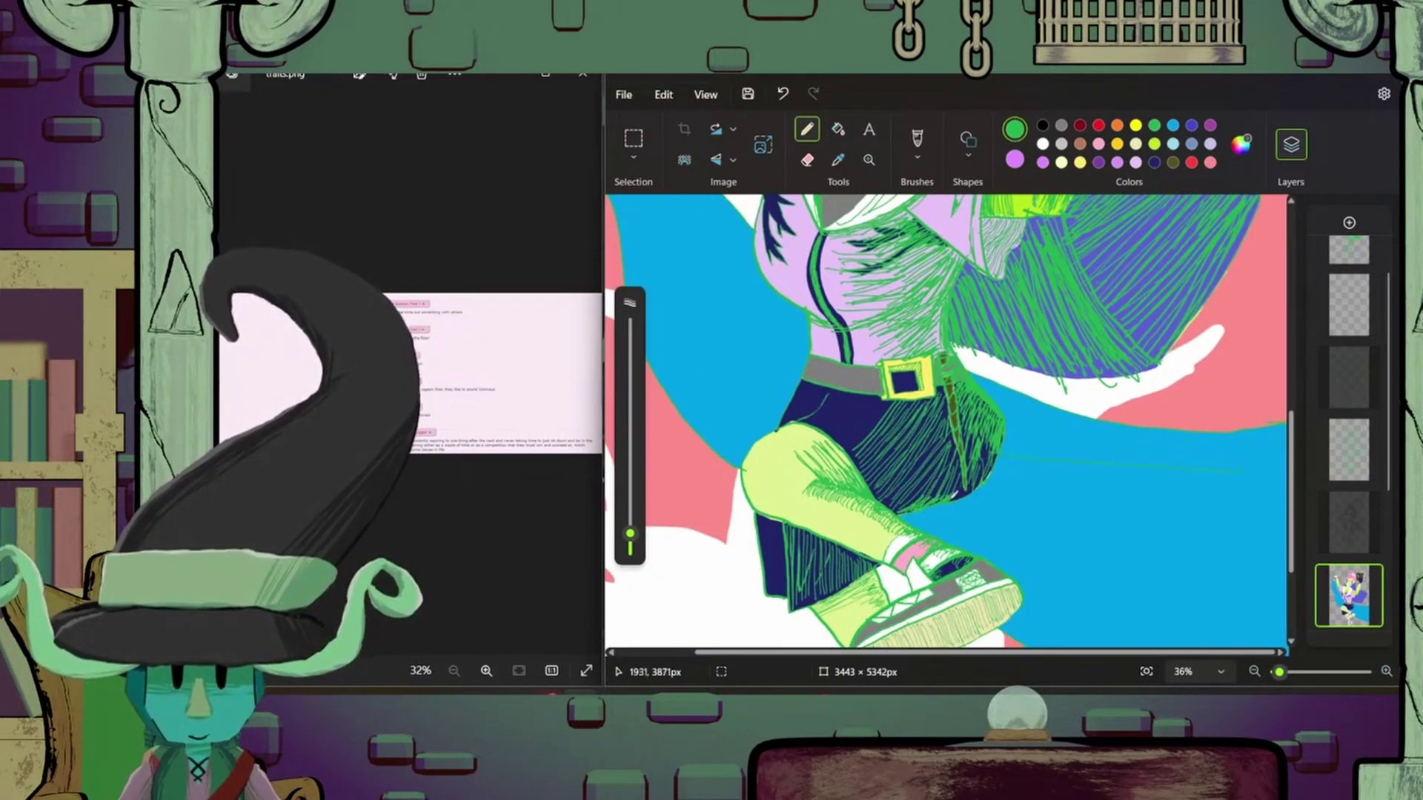
scroll(1260, 645, down, 3)
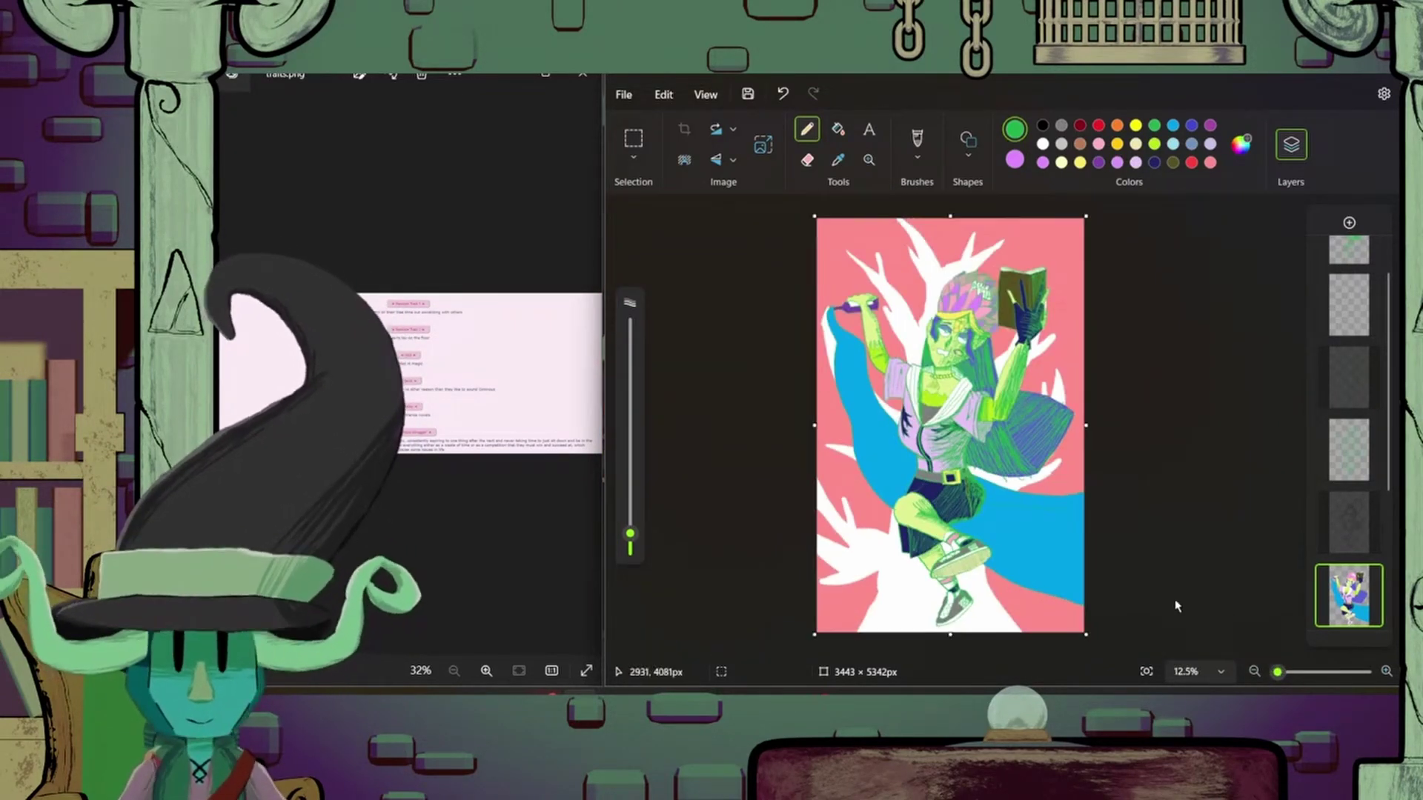
- Erase the stray strokes below the flowing hair and hatch its lower section with denser green on the top shading layer
scroll(959, 376, up, 4)
mouse_move(978, 439)
mouse_down()
mouse_move(932, 421)
mouse_move(1053, 441)
mouse_up()
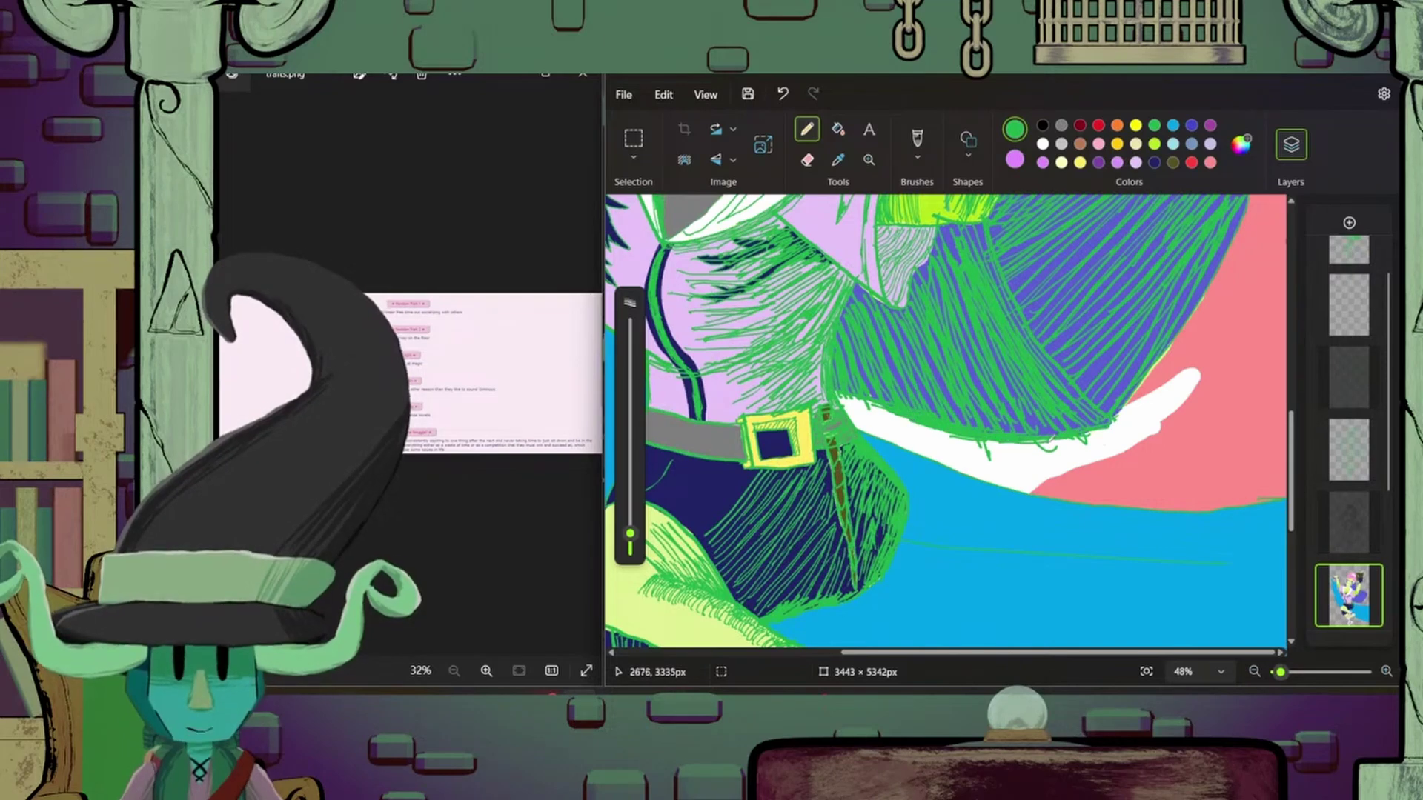
click(807, 160)
click(1349, 304)
scroll(964, 444, up, 3)
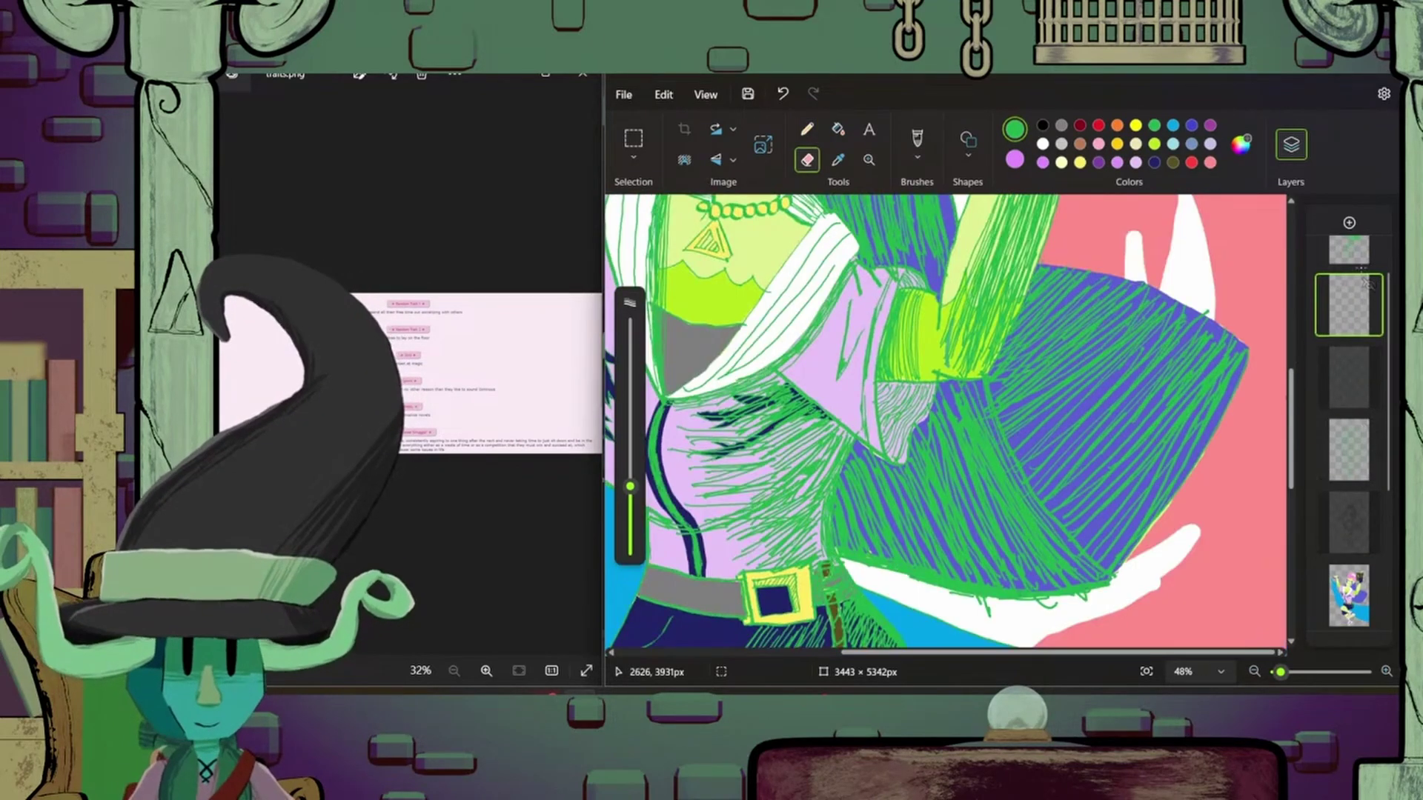
click(807, 129)
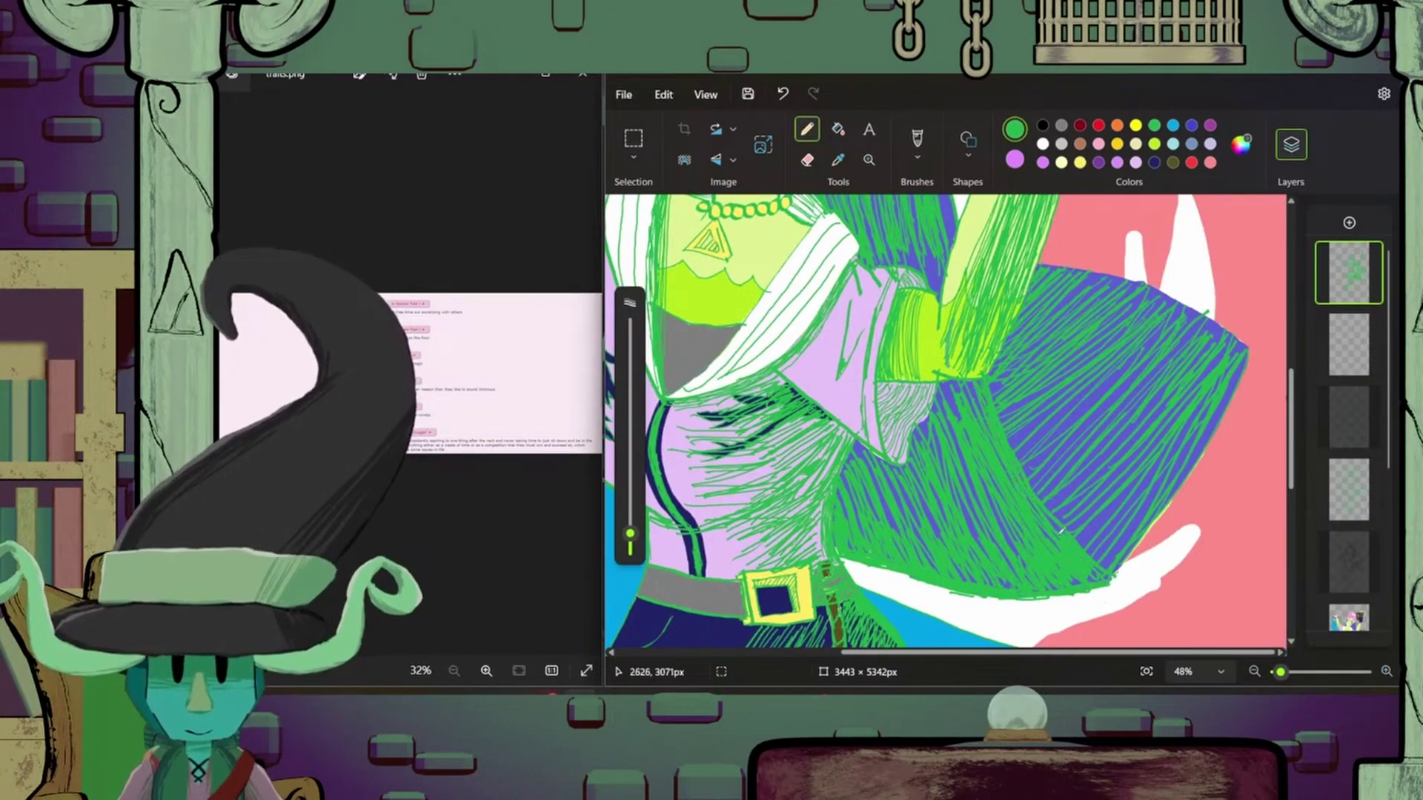
- Hatch green shadows over both sneakers and the sole of the raised foot
scroll(993, 368, down, 3)
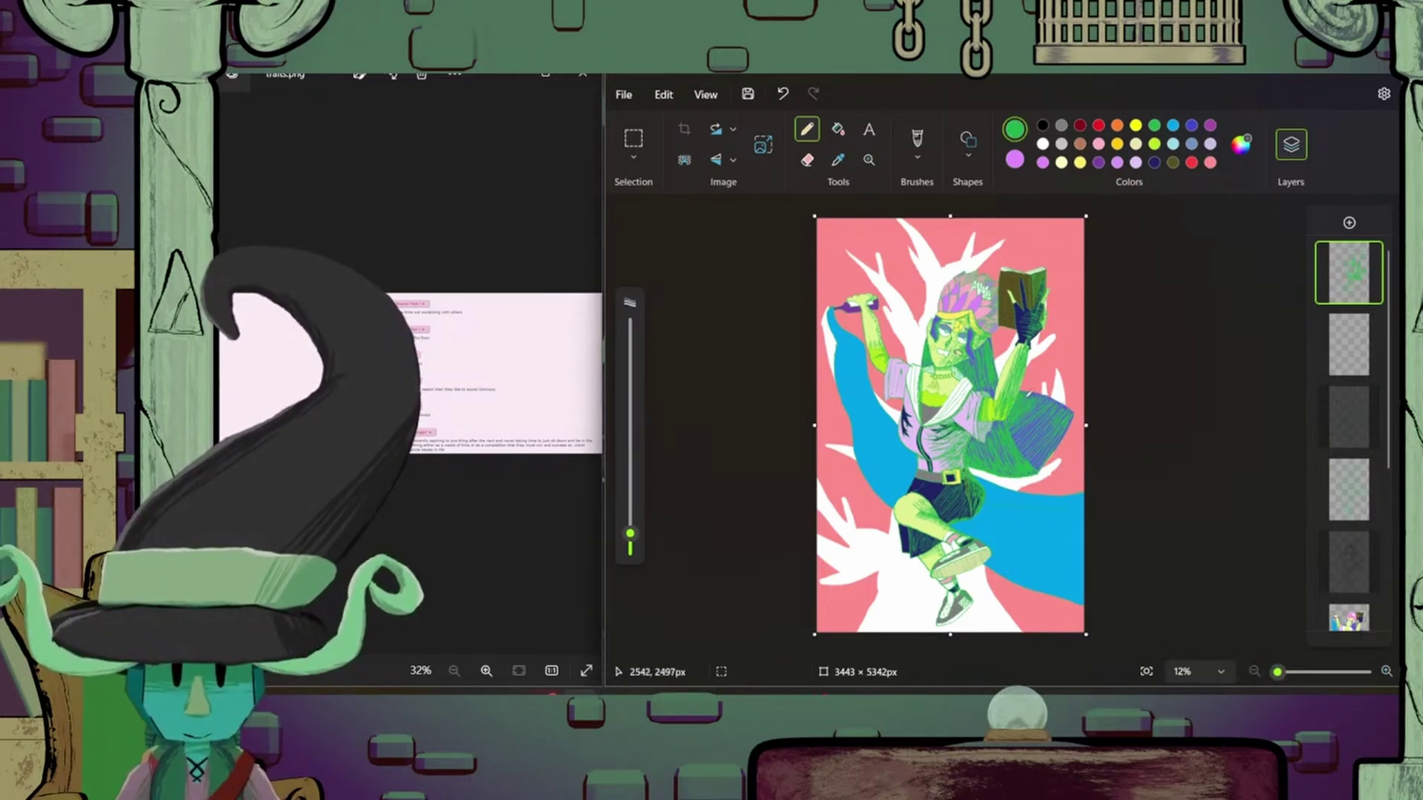
scroll(977, 604, up, 5)
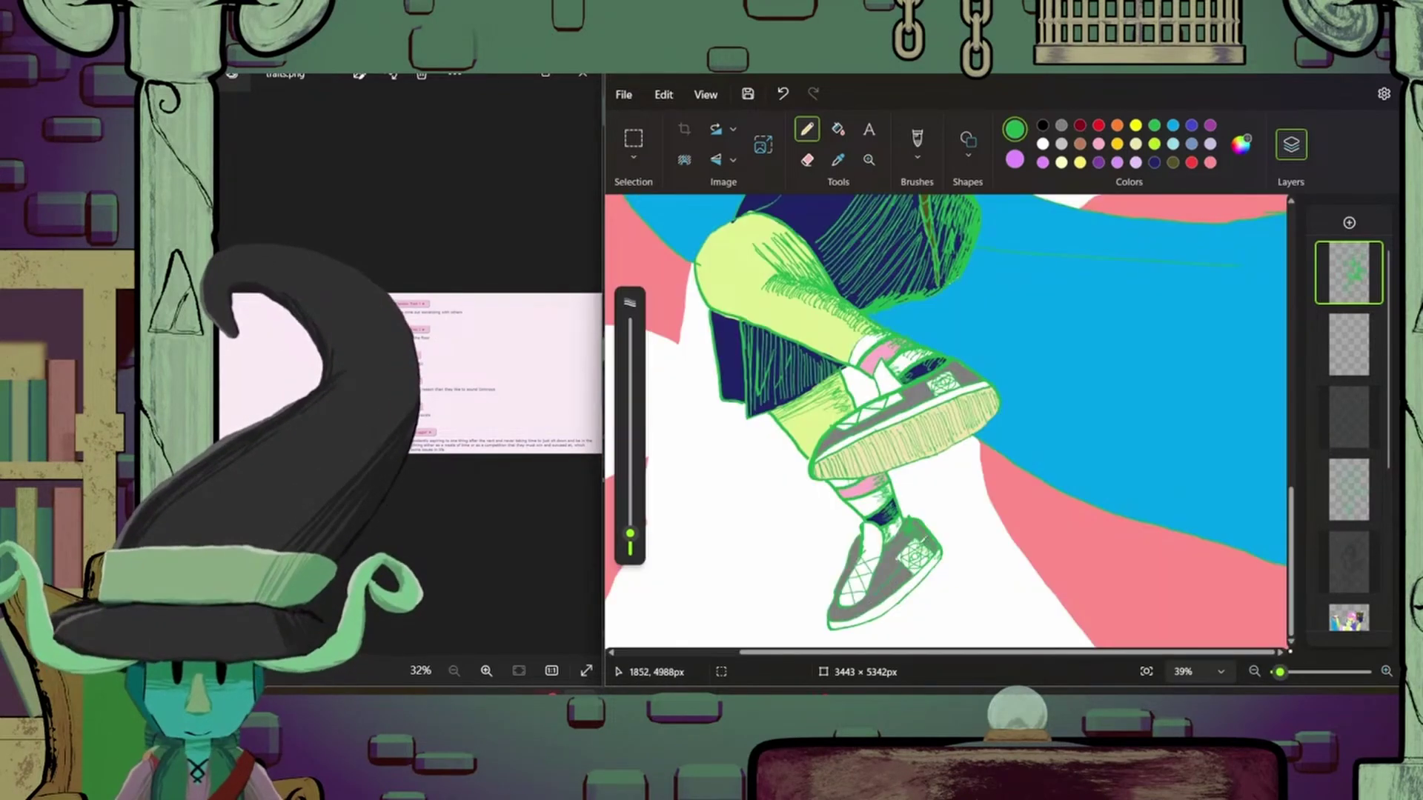
scroll(964, 593, down, 5)
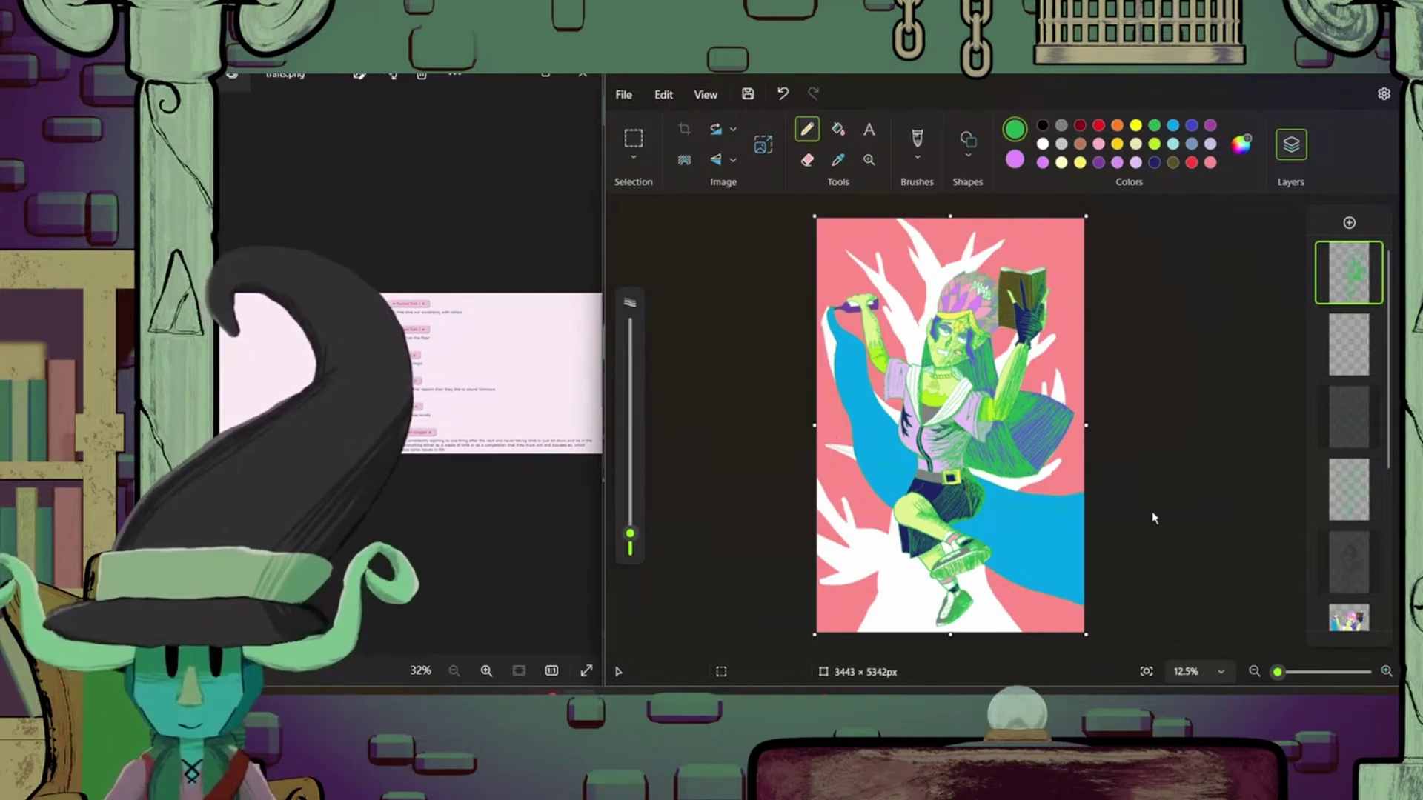
- Add a new top layer and draw white rim highlights along the edges of the petal headdress, face and book
click(1349, 223)
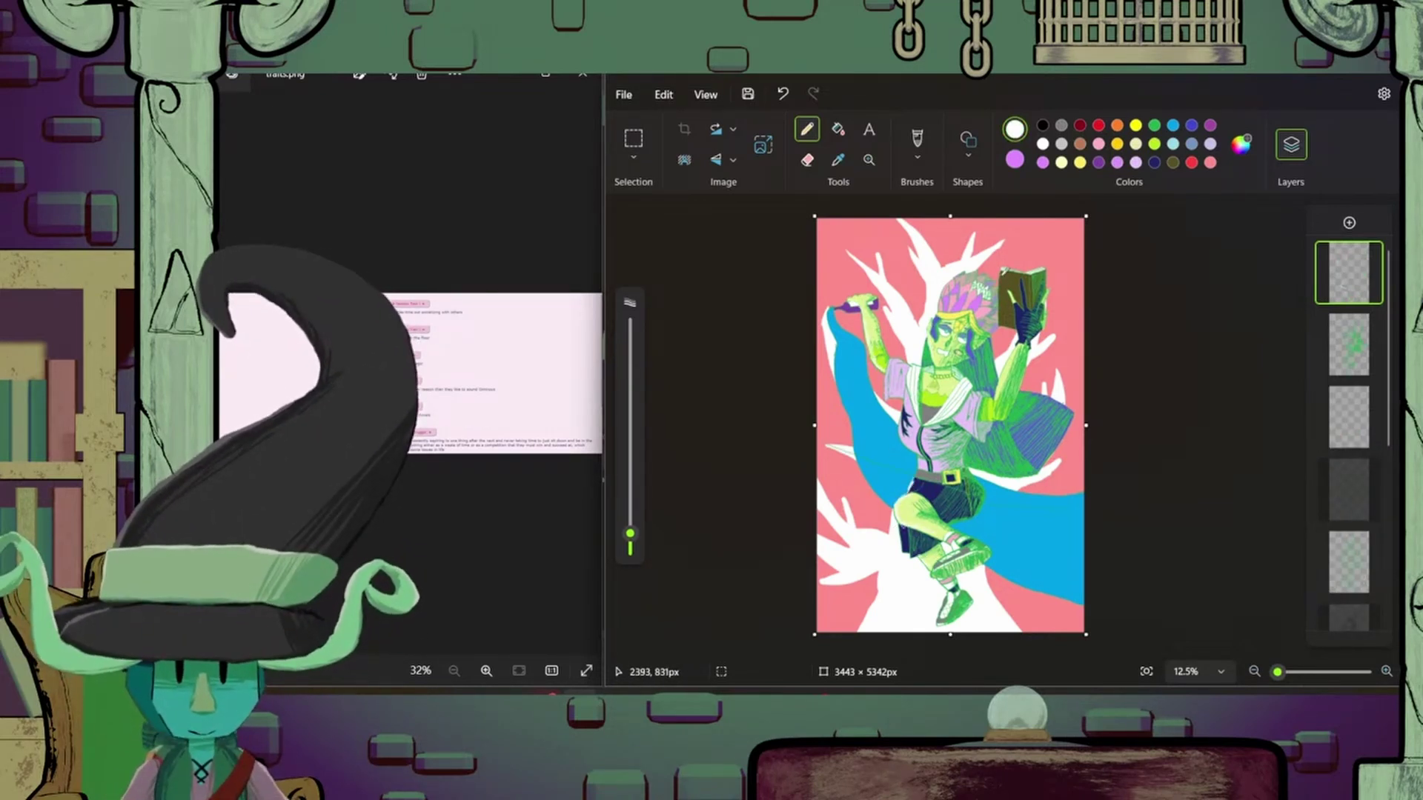
scroll(786, 459, up, 4)
scroll(786, 459, down, 1)
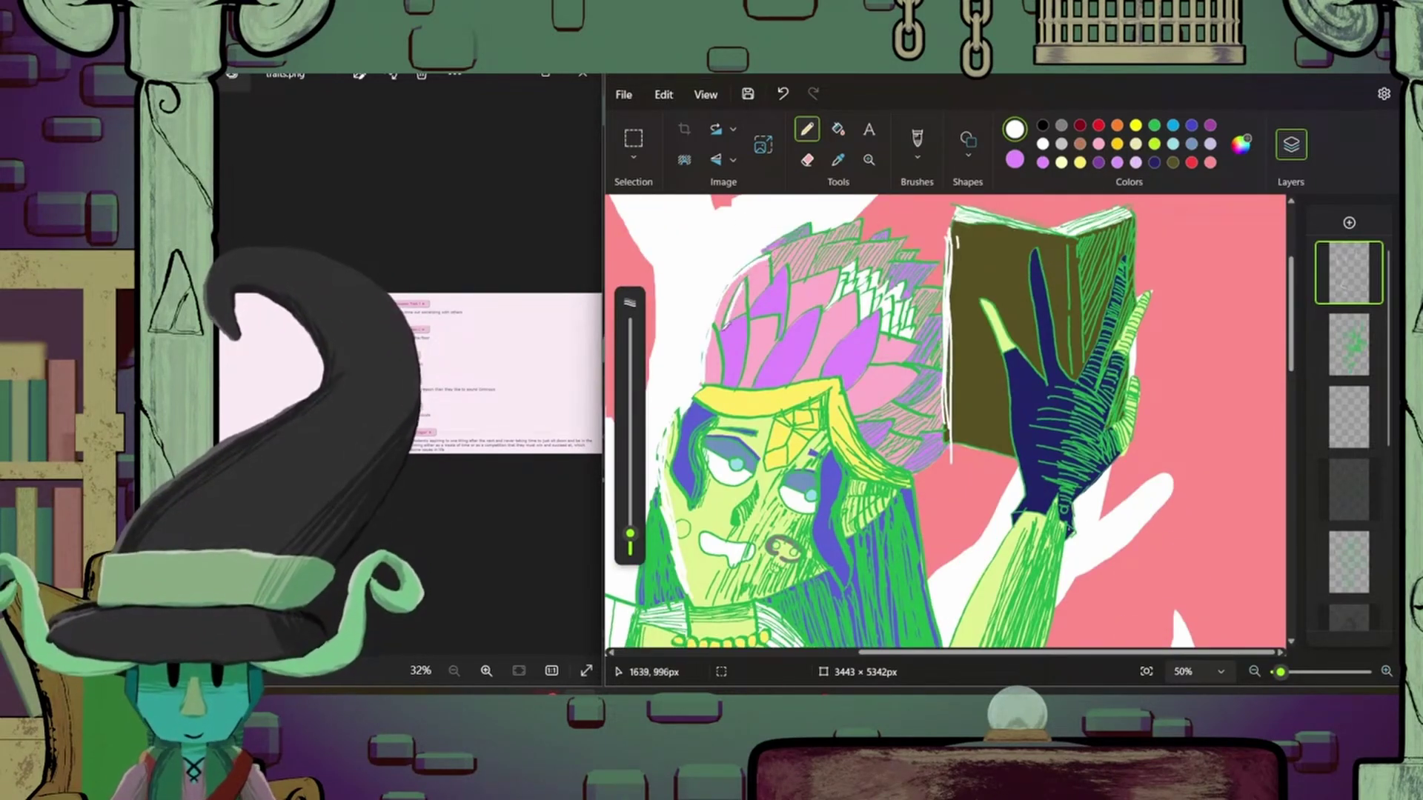
click(1277, 672)
scroll(1254, 616, up, 4)
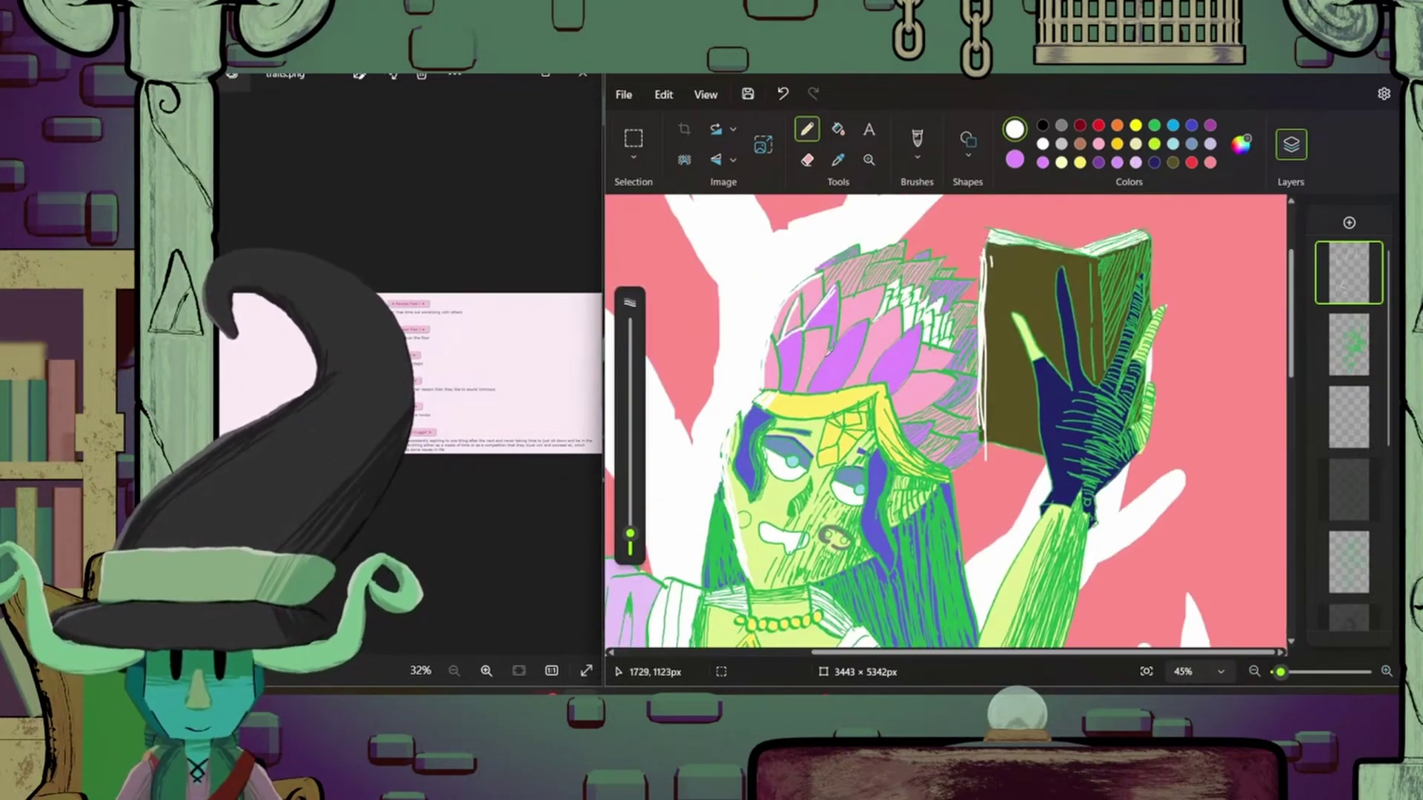
scroll(1102, 349, down, 4)
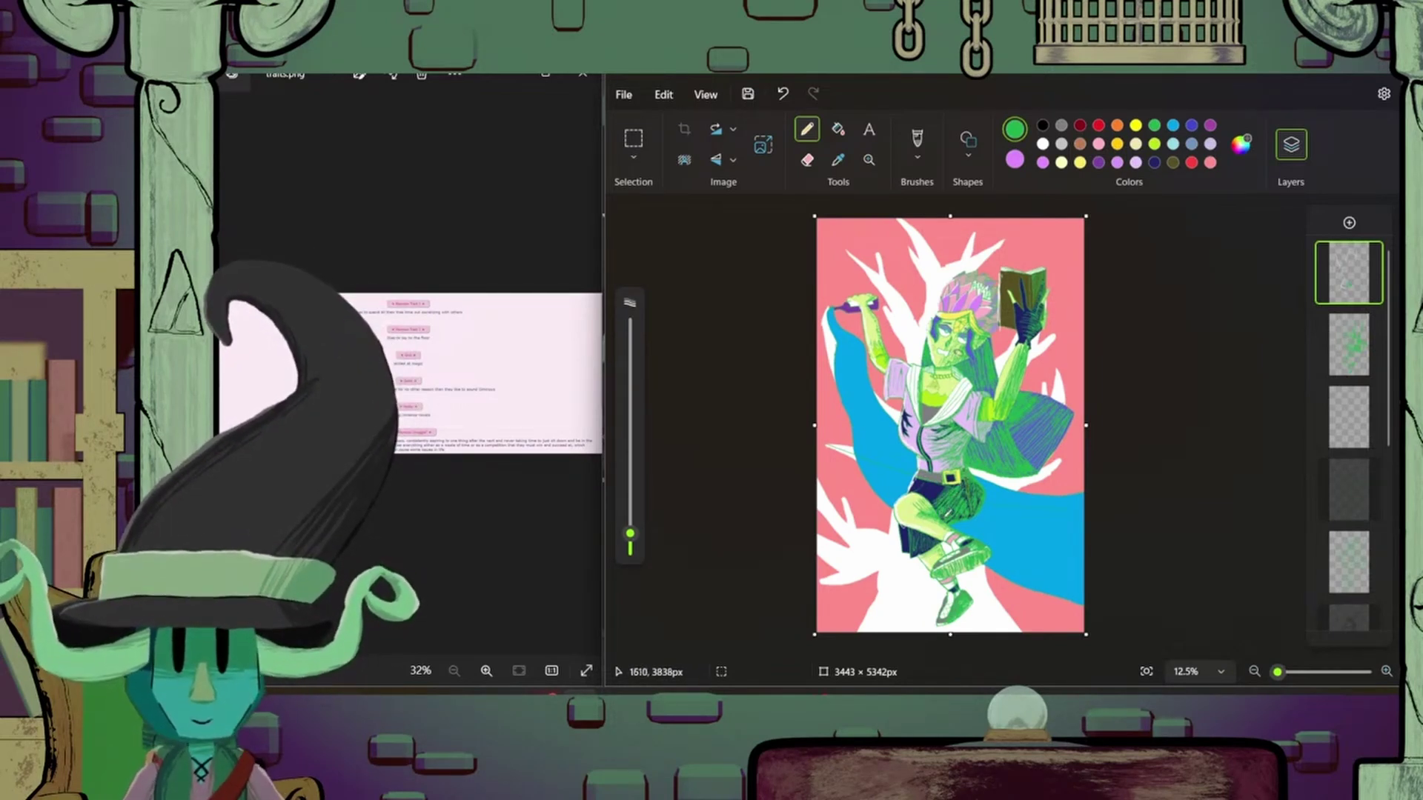
click(1262, 673)
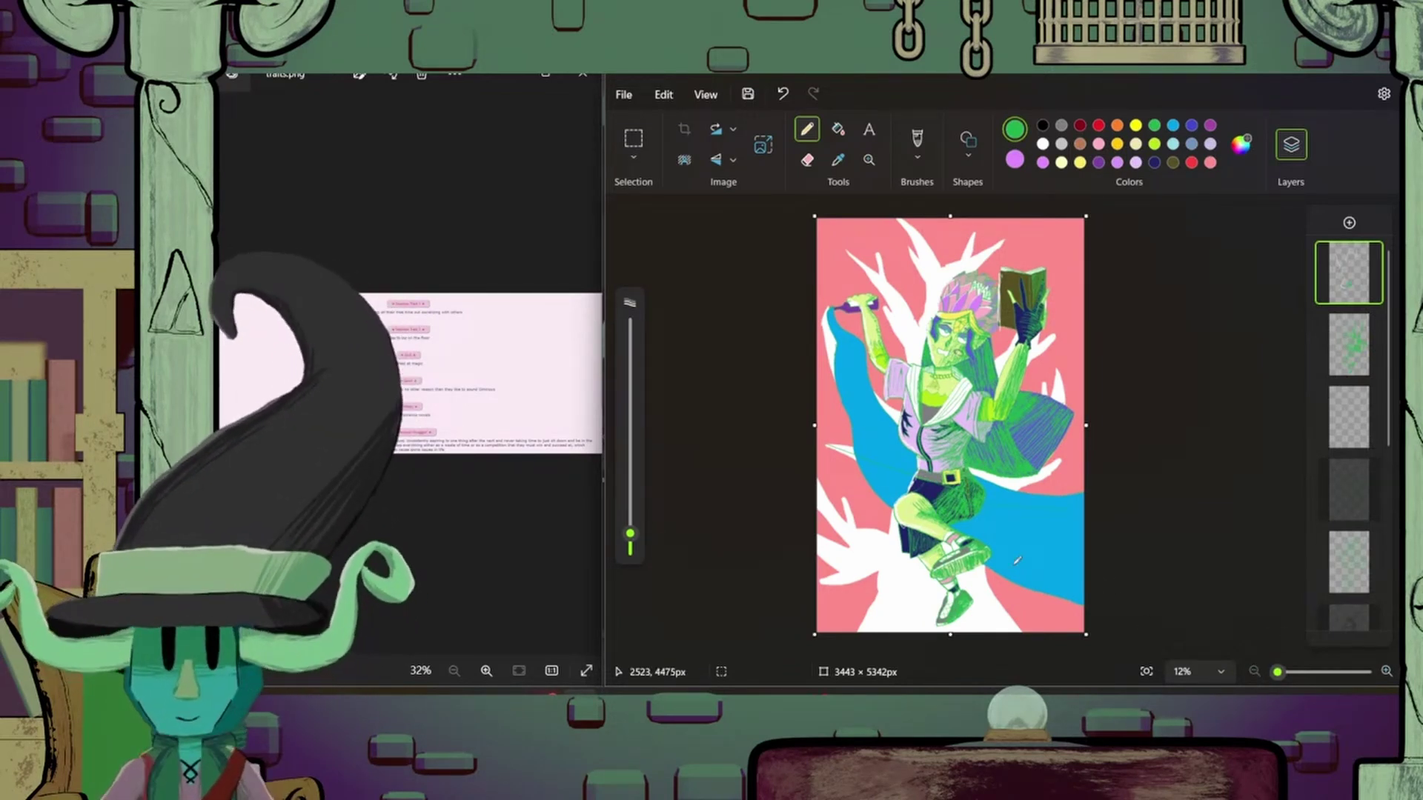
- Erase the dense green hatching over the hair beside the neck and clean up the strokes around the pendant on the second layer
click(807, 160)
click(1349, 344)
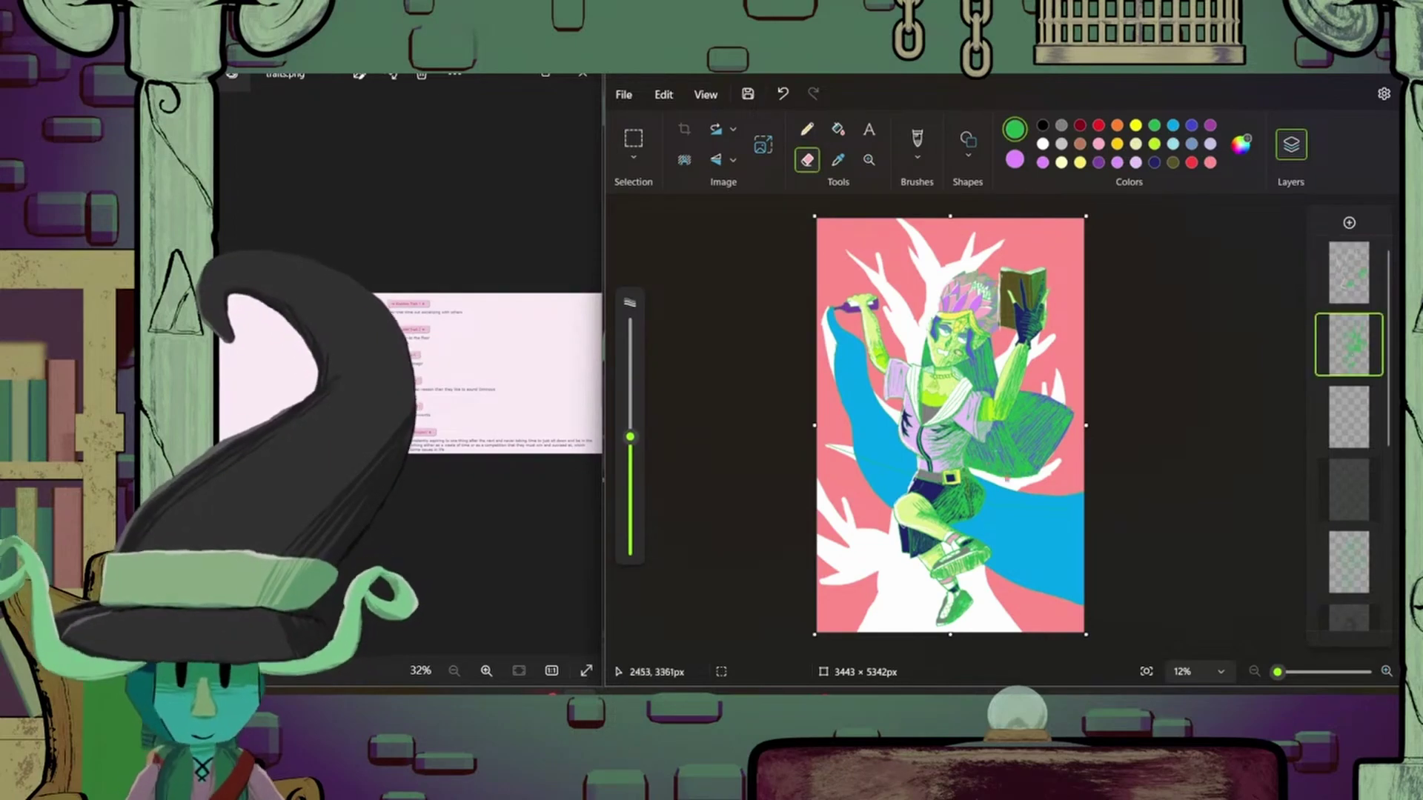
mouse_move(971, 456)
mouse_down()
mouse_move(993, 445)
mouse_move(1013, 460)
mouse_up()
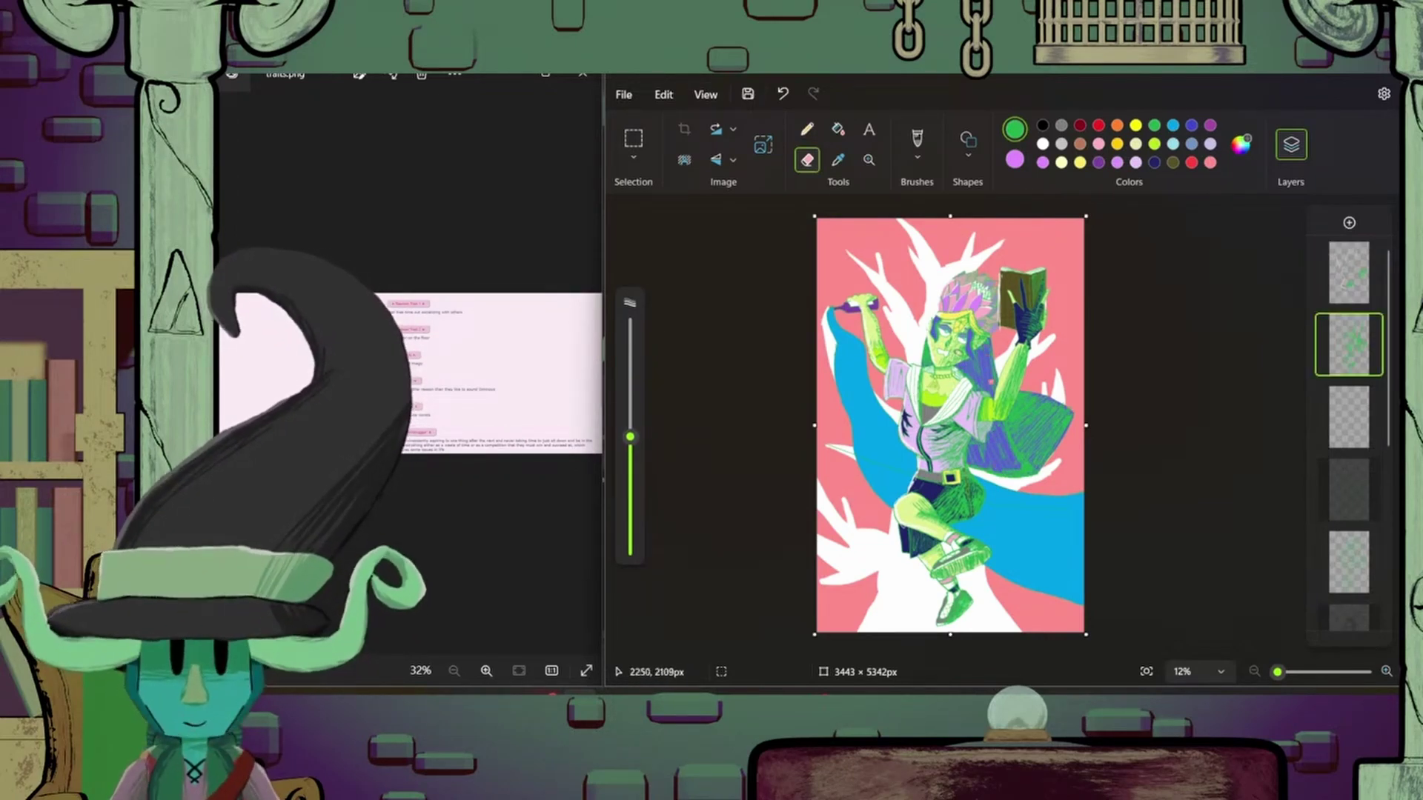
click(807, 130)
scroll(886, 381, up, 5)
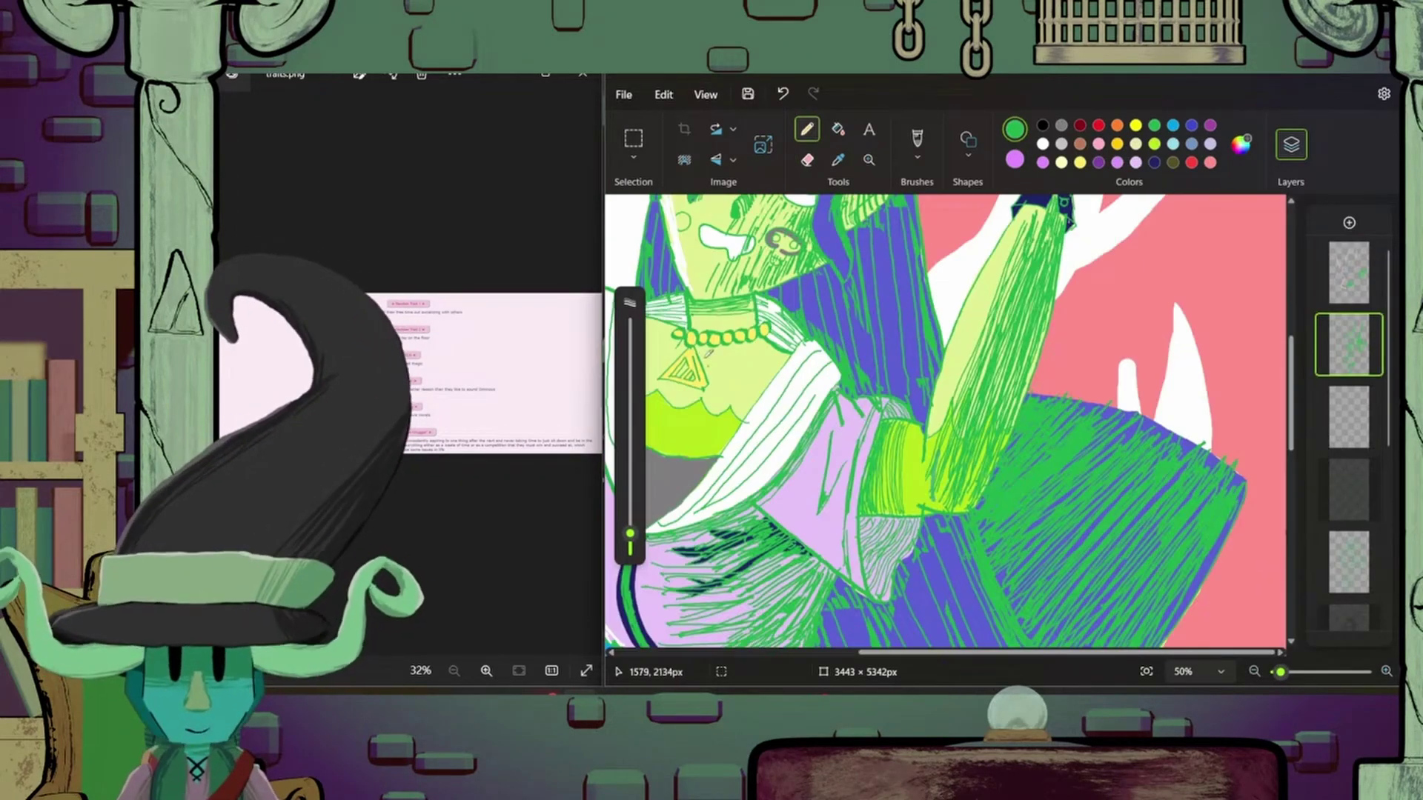
scroll(886, 381, down, 5)
scroll(885, 381, up, 5)
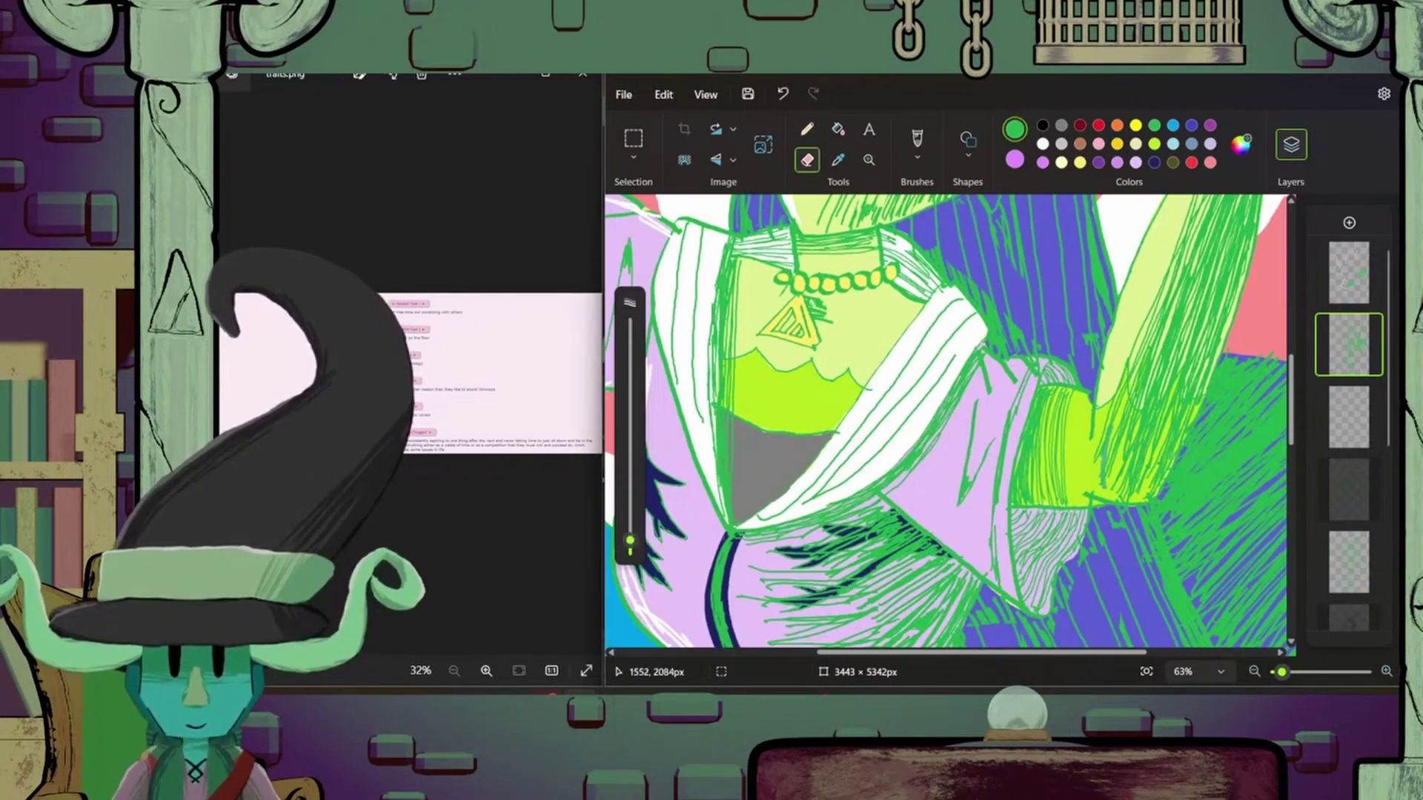
drag(815, 348, 809, 299)
scroll(1230, 623, down, 5)
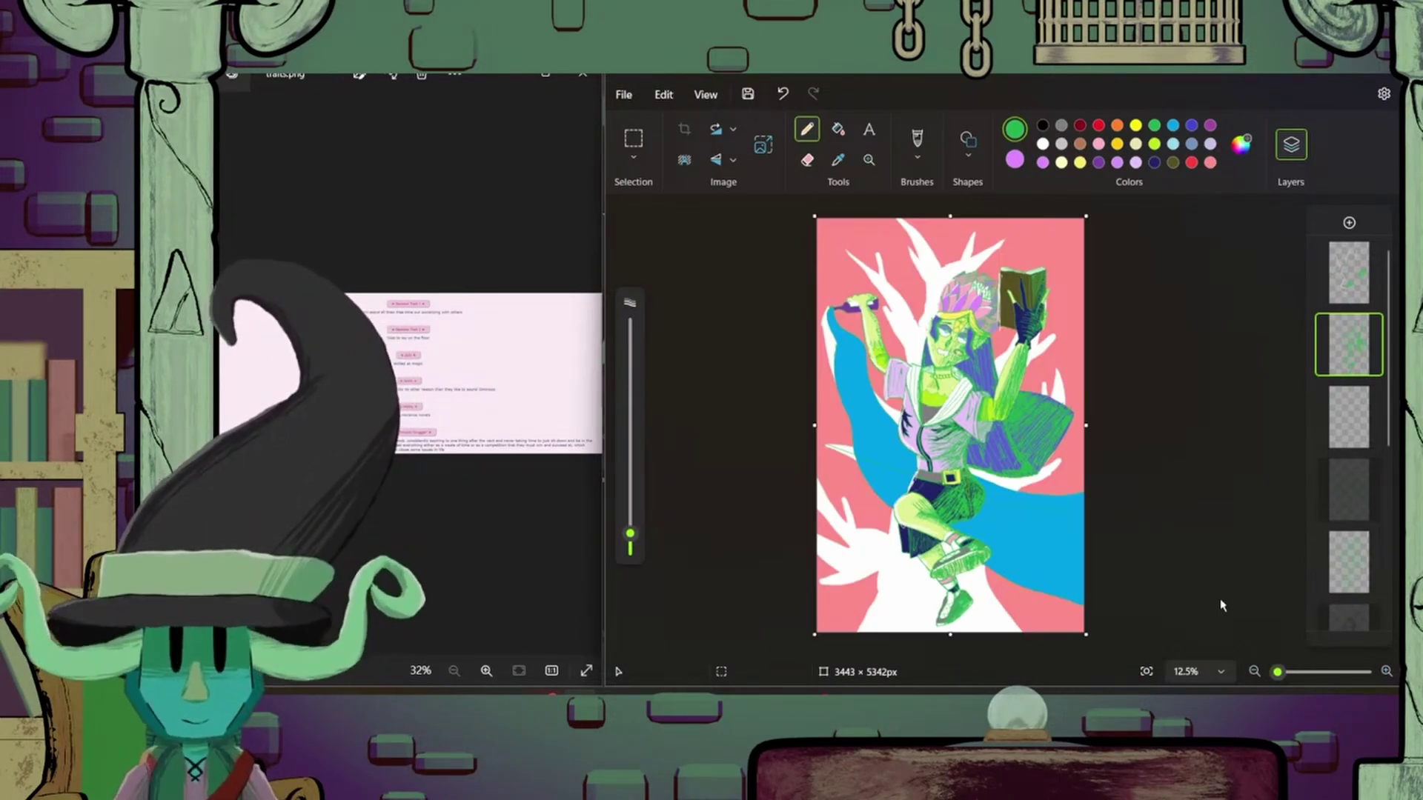
- Hatch navy shadows through the flowing hair and the strands on both sides of the neck
ctrl+click(1013, 426)
scroll(1012, 438, up, 3)
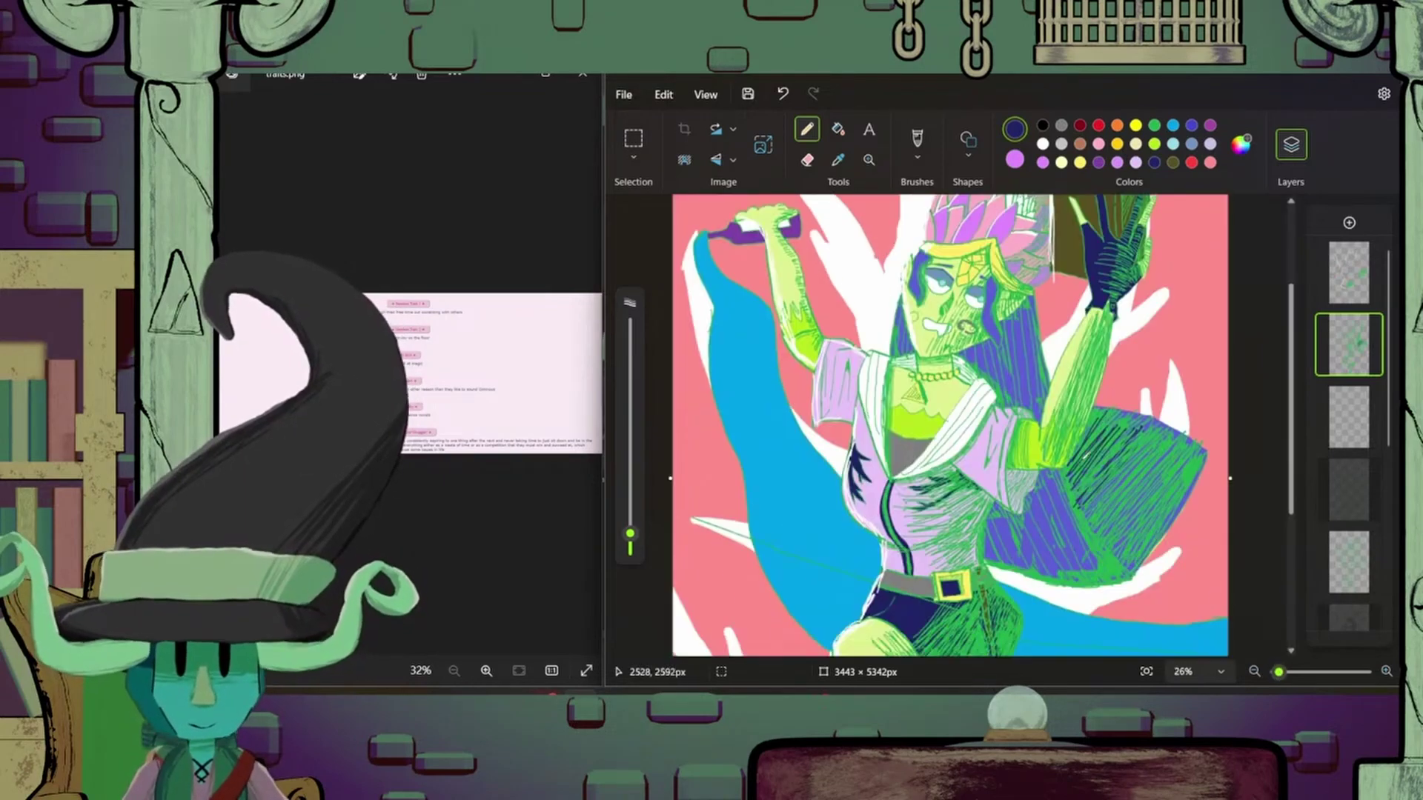
mouse_move(1097, 415)
mouse_down()
mouse_move(1112, 482)
mouse_move(1141, 511)
mouse_move(1119, 518)
mouse_up()
drag(1141, 452, 1104, 523)
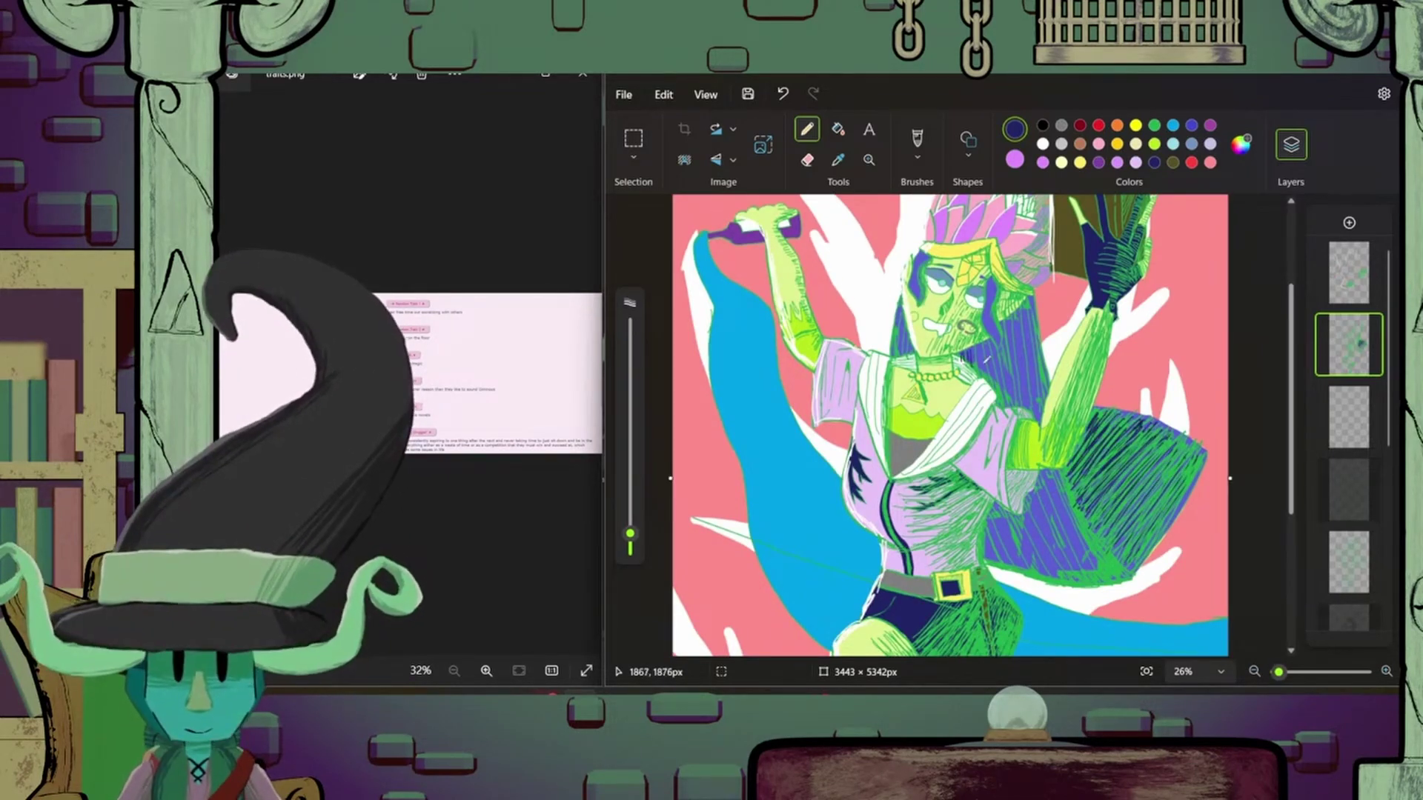
mouse_move(1037, 311)
mouse_down()
mouse_move(975, 404)
mouse_move(1027, 389)
mouse_up()
drag(1042, 508, 986, 563)
drag(1067, 474, 1102, 579)
drag(1111, 478, 1052, 582)
drag(1034, 300, 1045, 408)
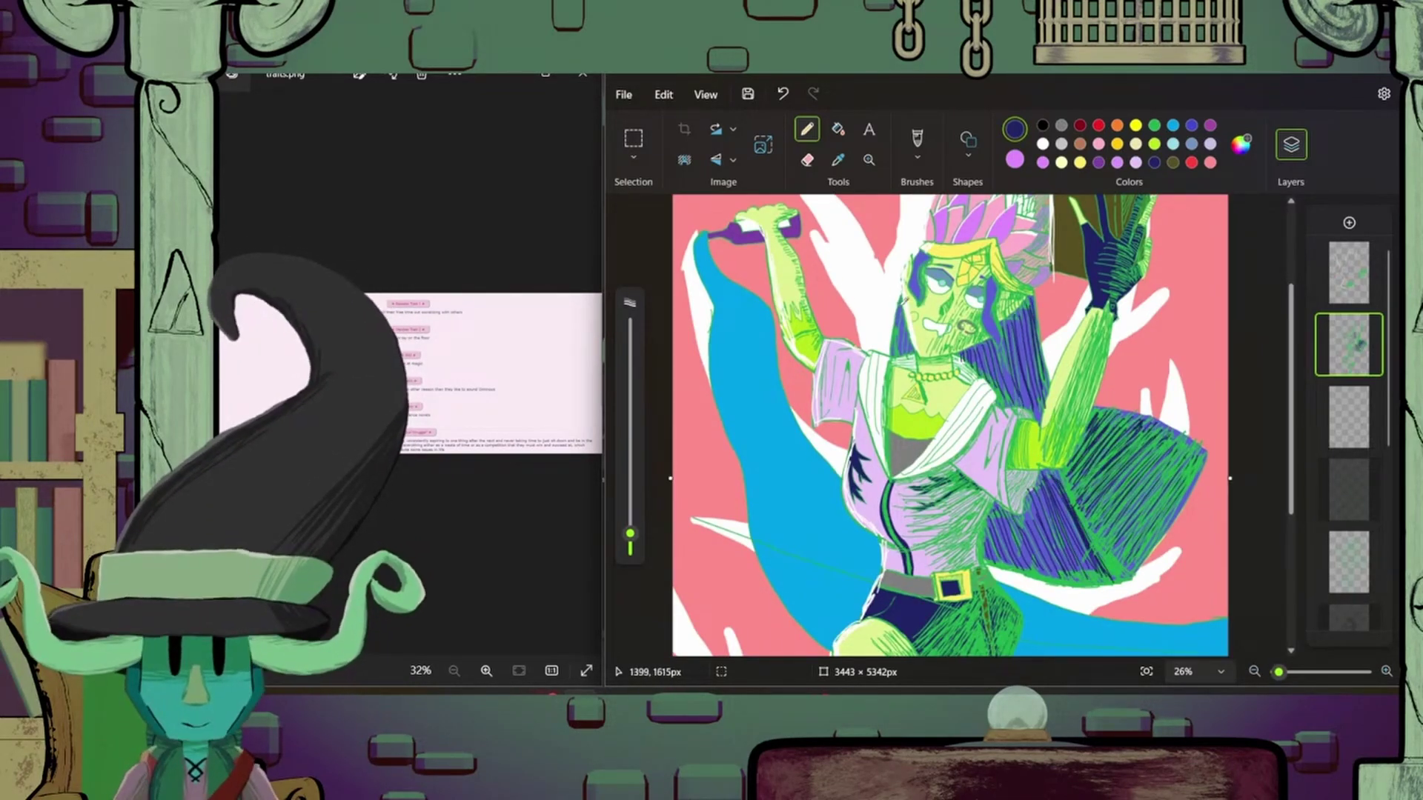
drag(915, 296, 889, 356)
- Hatch black shadows across the shorts and the hip on the second layer
scroll(889, 356, down, 2)
scroll(935, 498, up, 4)
ctrl+click(934, 498)
mouse_move(815, 470)
mouse_down()
mouse_move(786, 508)
mouse_move(797, 571)
mouse_up()
drag(890, 437, 834, 552)
drag(904, 482, 852, 556)
drag(937, 474, 915, 552)
click(1348, 416)
click(807, 159)
click(1348, 344)
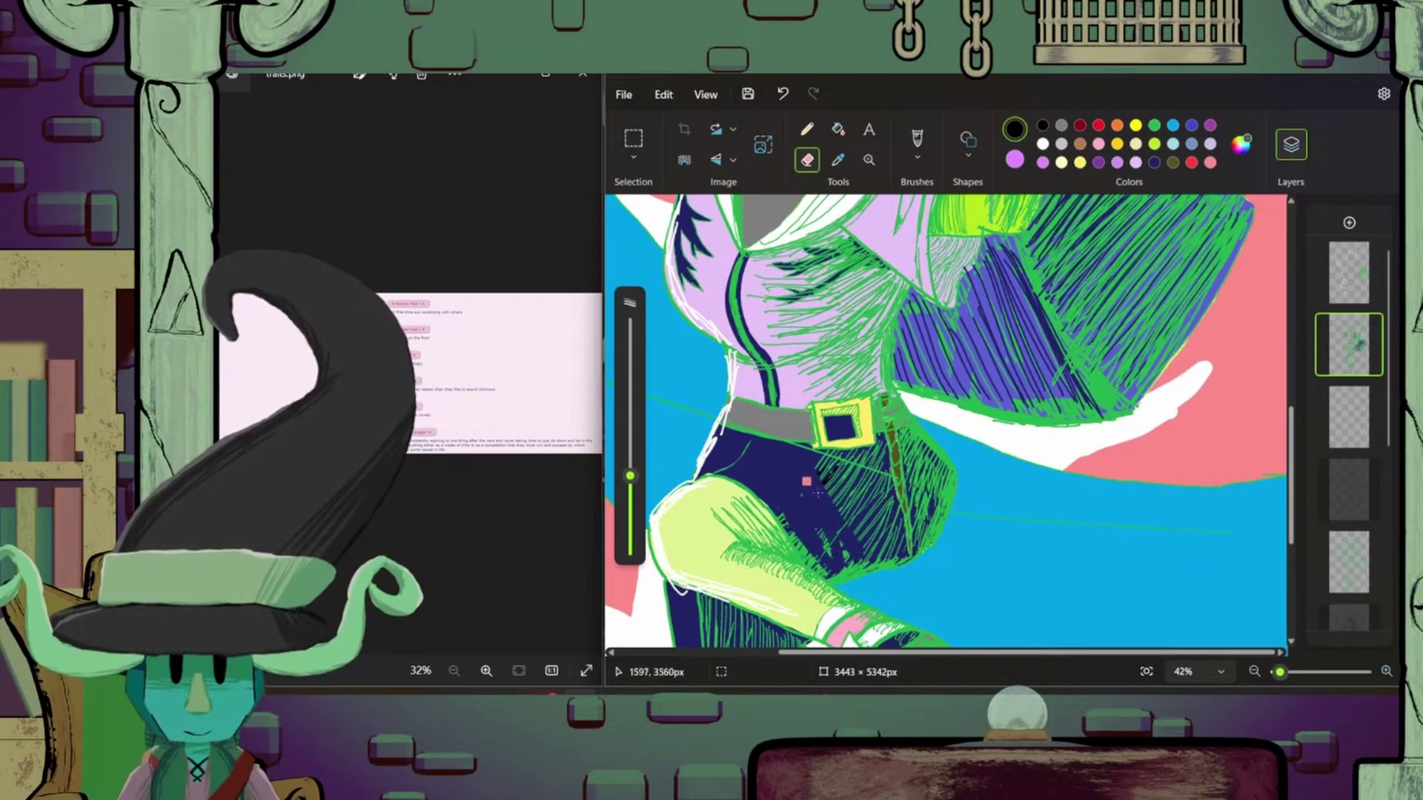
click(807, 129)
drag(630, 476, 630, 534)
mouse_move(878, 456)
mouse_down()
mouse_move(793, 529)
mouse_move(808, 549)
mouse_up()
drag(901, 522, 892, 555)
drag(853, 463, 793, 512)
drag(890, 445, 823, 530)
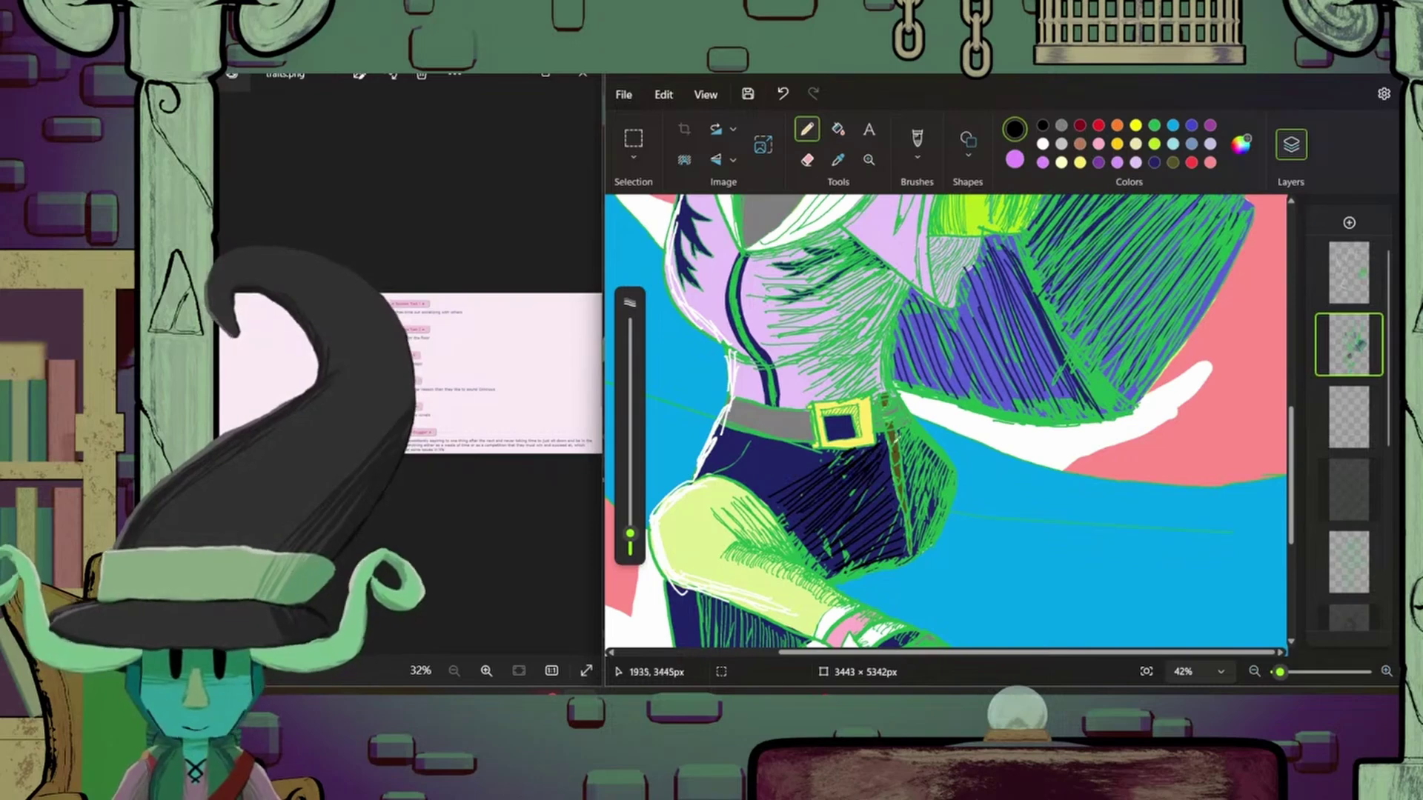
mouse_move(922, 428)
mouse_down()
mouse_move(908, 511)
mouse_move(919, 540)
mouse_up()
mouse_move(937, 424)
mouse_down()
mouse_move(913, 460)
mouse_move(919, 549)
mouse_move(826, 586)
mouse_up()
drag(938, 535, 886, 569)
- Hatch purple shadows over the shaded side of the lilac shirt and the sleeve of the arm holding the book
scroll(943, 518, down, 3)
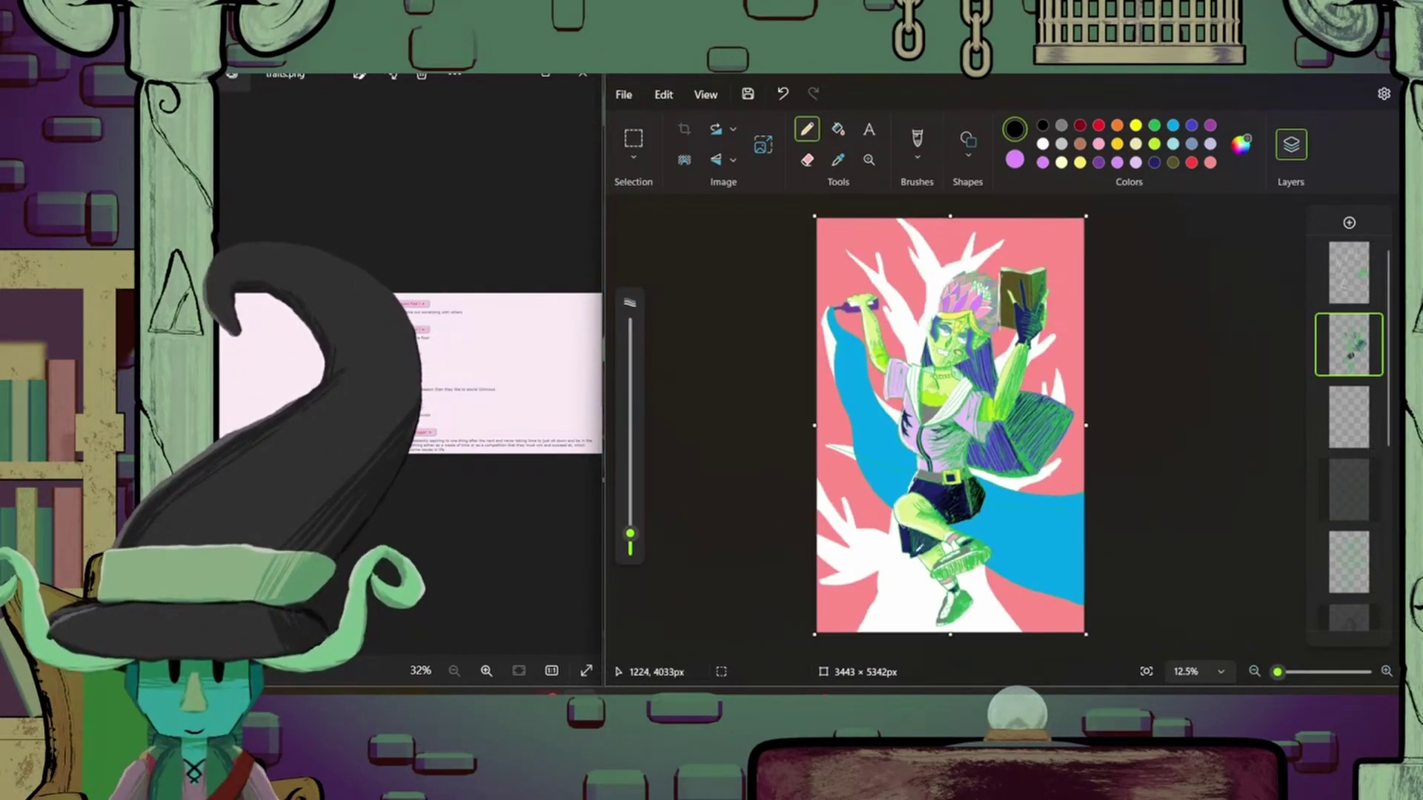
scroll(1012, 527, up, 3)
mouse_move(919, 452)
mouse_down()
mouse_move(938, 412)
mouse_move(978, 445)
mouse_move(922, 449)
mouse_up()
key(ctrl+z)
drag(975, 437, 941, 497)
mouse_move(977, 407)
mouse_down()
mouse_move(919, 437)
mouse_move(915, 460)
mouse_up()
mouse_move(980, 411)
mouse_down()
mouse_move(948, 434)
mouse_move(956, 475)
mouse_up()
drag(975, 479, 960, 496)
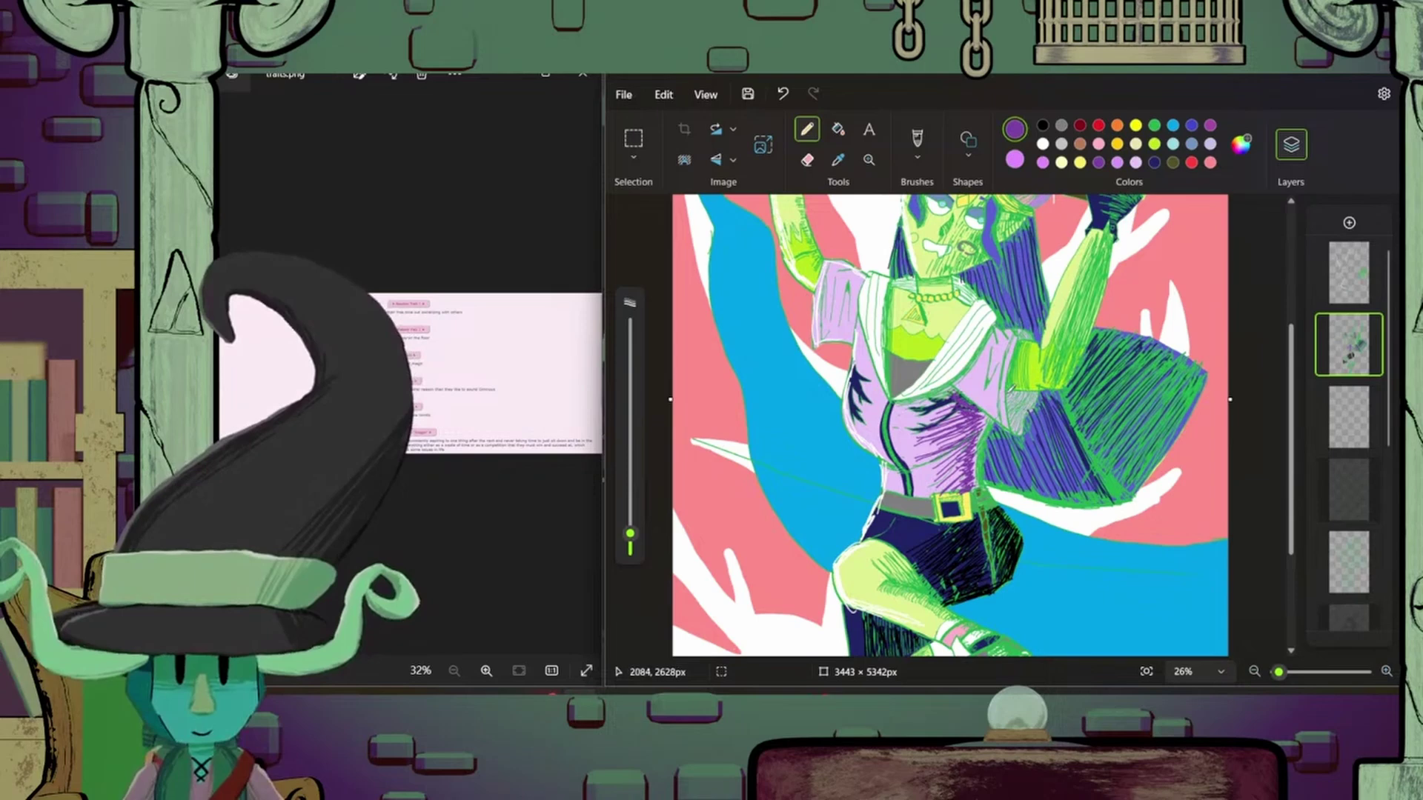
drag(1034, 389, 1011, 430)
drag(1032, 332, 1020, 341)
- Shade the sole of the raised sneaker with brown strokes
scroll(948, 423, down, 3)
scroll(948, 423, up, 5)
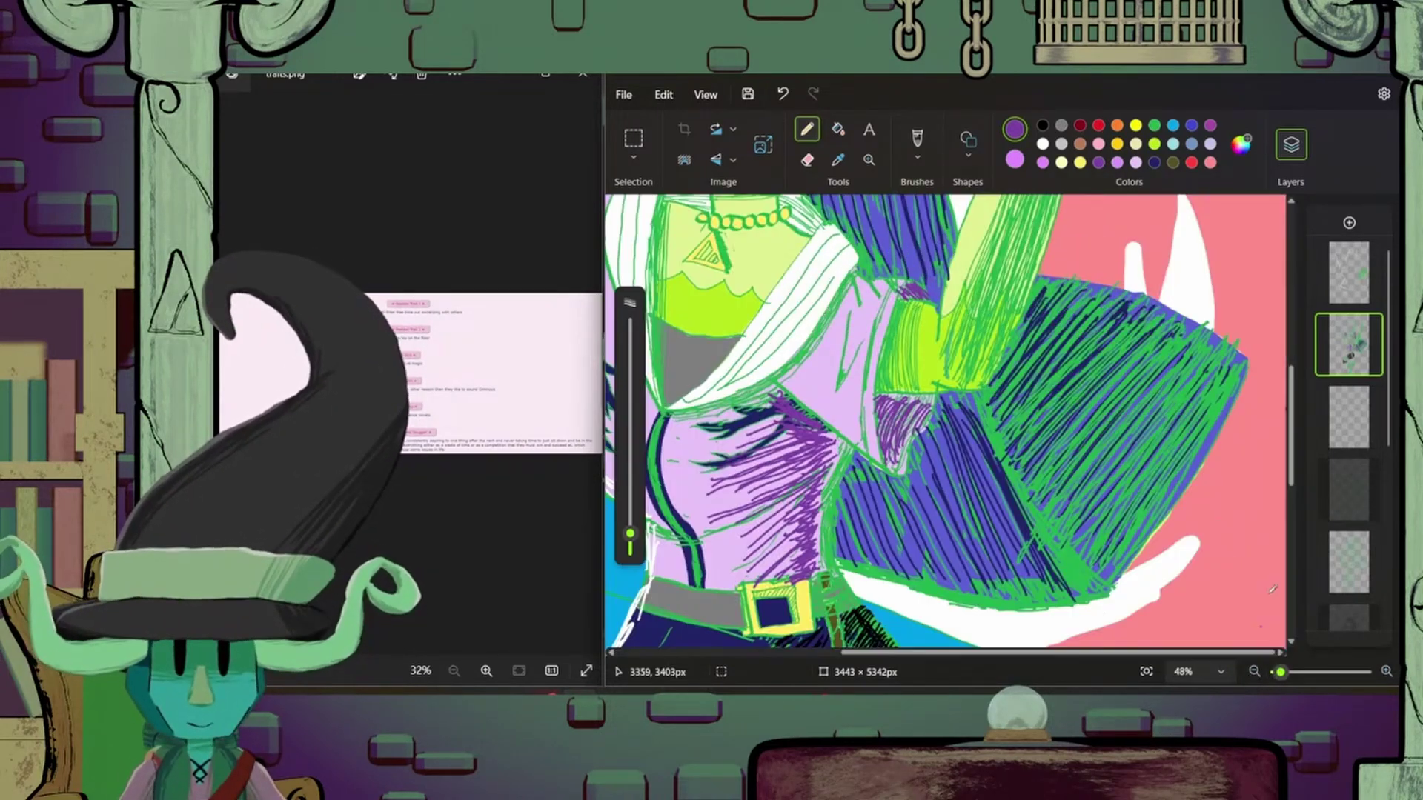
scroll(949, 423, down, 2)
drag(802, 606, 919, 552)
drag(837, 510, 818, 520)
mouse_move(907, 504)
mouse_down()
mouse_move(834, 541)
mouse_move(878, 533)
mouse_move(838, 523)
mouse_up()
click(1080, 143)
mouse_move(708, 623)
mouse_down()
mouse_move(919, 543)
mouse_move(867, 517)
mouse_move(878, 539)
mouse_move(864, 505)
mouse_move(910, 532)
mouse_move(816, 608)
mouse_up()
scroll(948, 422, down, 5)
- Hatch black shadows over the uppers of the sneakers
click(1043, 125)
scroll(948, 423, up, 5)
scroll(949, 423, down, 5)
drag(889, 541, 808, 626)
drag(896, 515, 845, 570)
scroll(948, 422, down, 5)
- Add purple shadows to the shirt beneath the white collar and deepen the ones down the side of the torso
scroll(948, 422, up, 5)
click(1098, 162)
drag(786, 303, 659, 359)
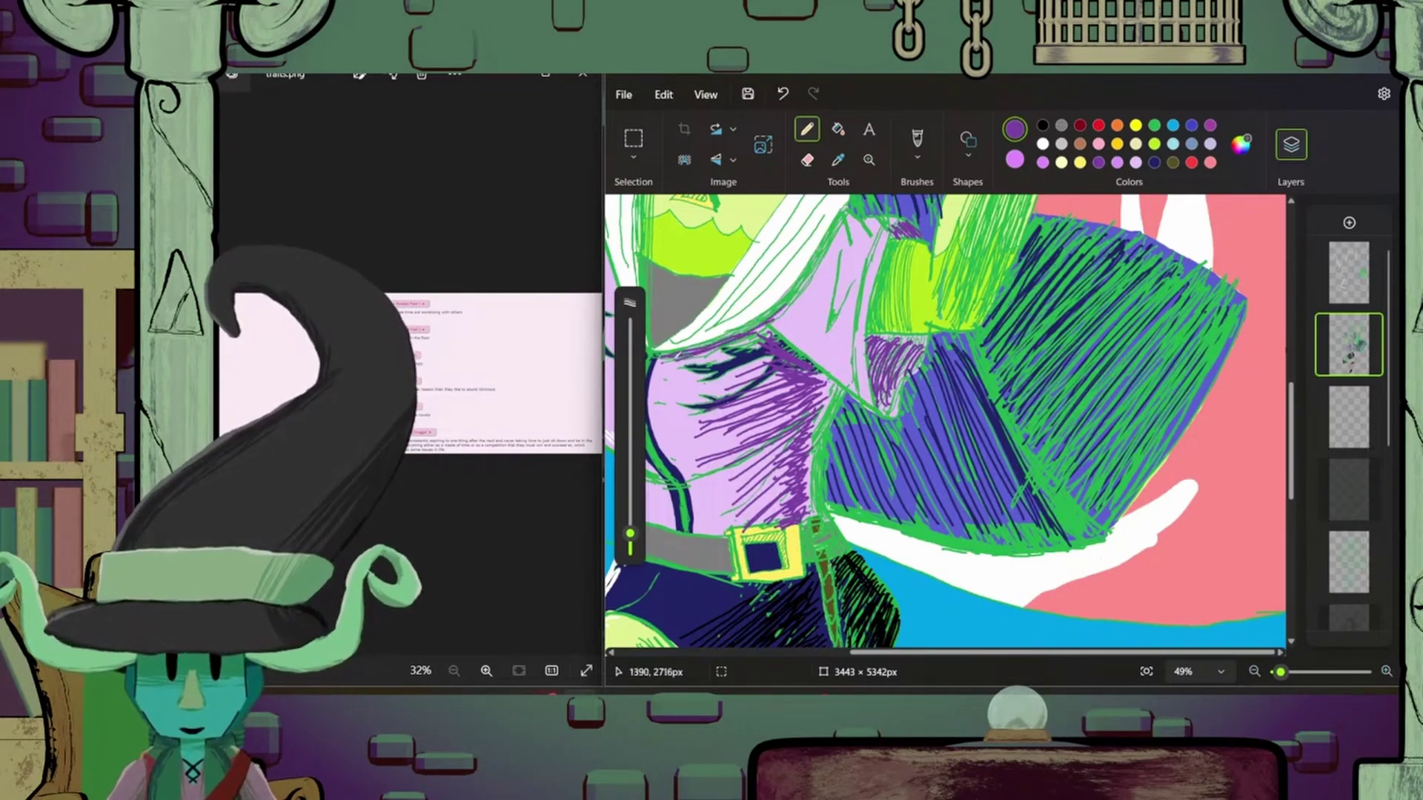
drag(826, 241, 755, 322)
drag(845, 211, 793, 293)
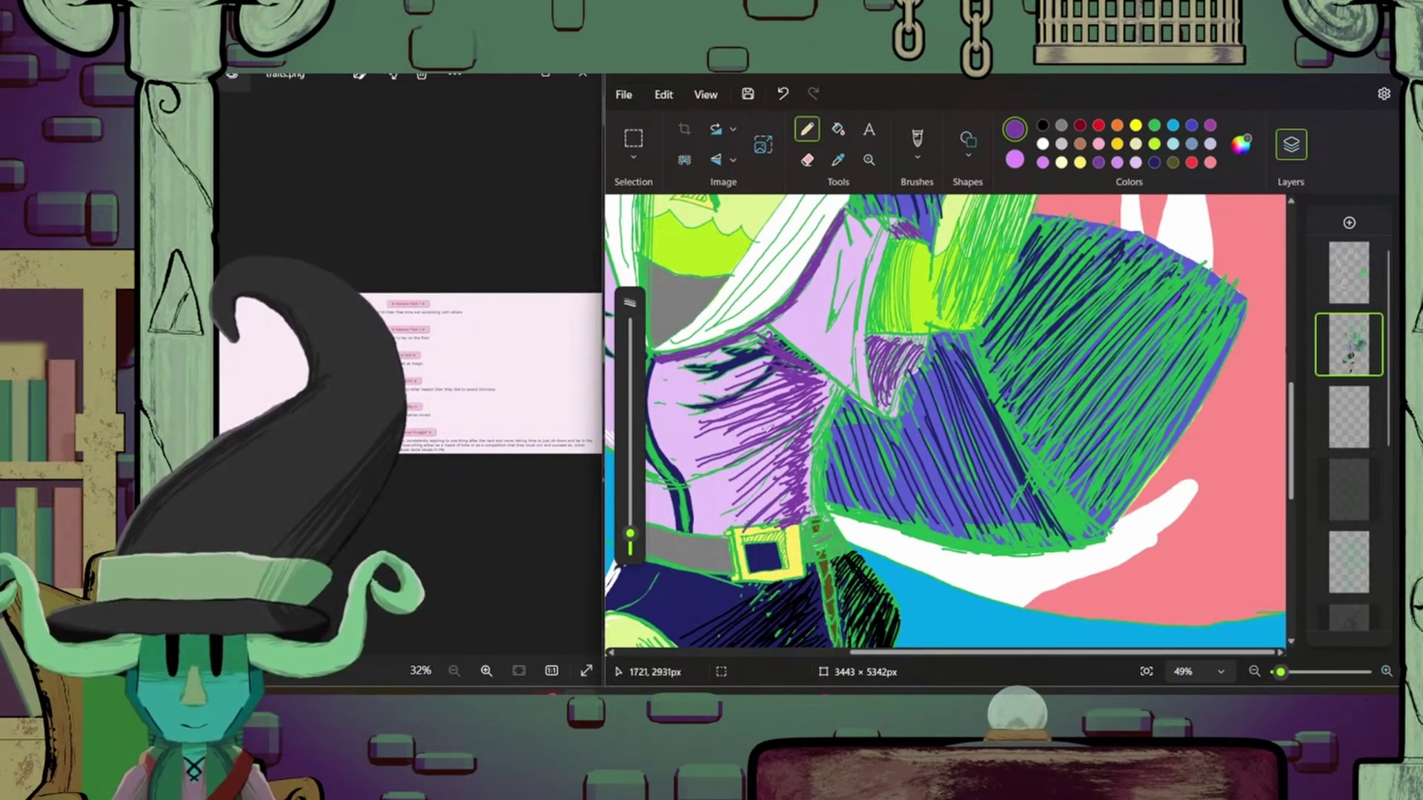
mouse_move(833, 374)
mouse_down()
mouse_move(804, 452)
mouse_move(800, 519)
mouse_up()
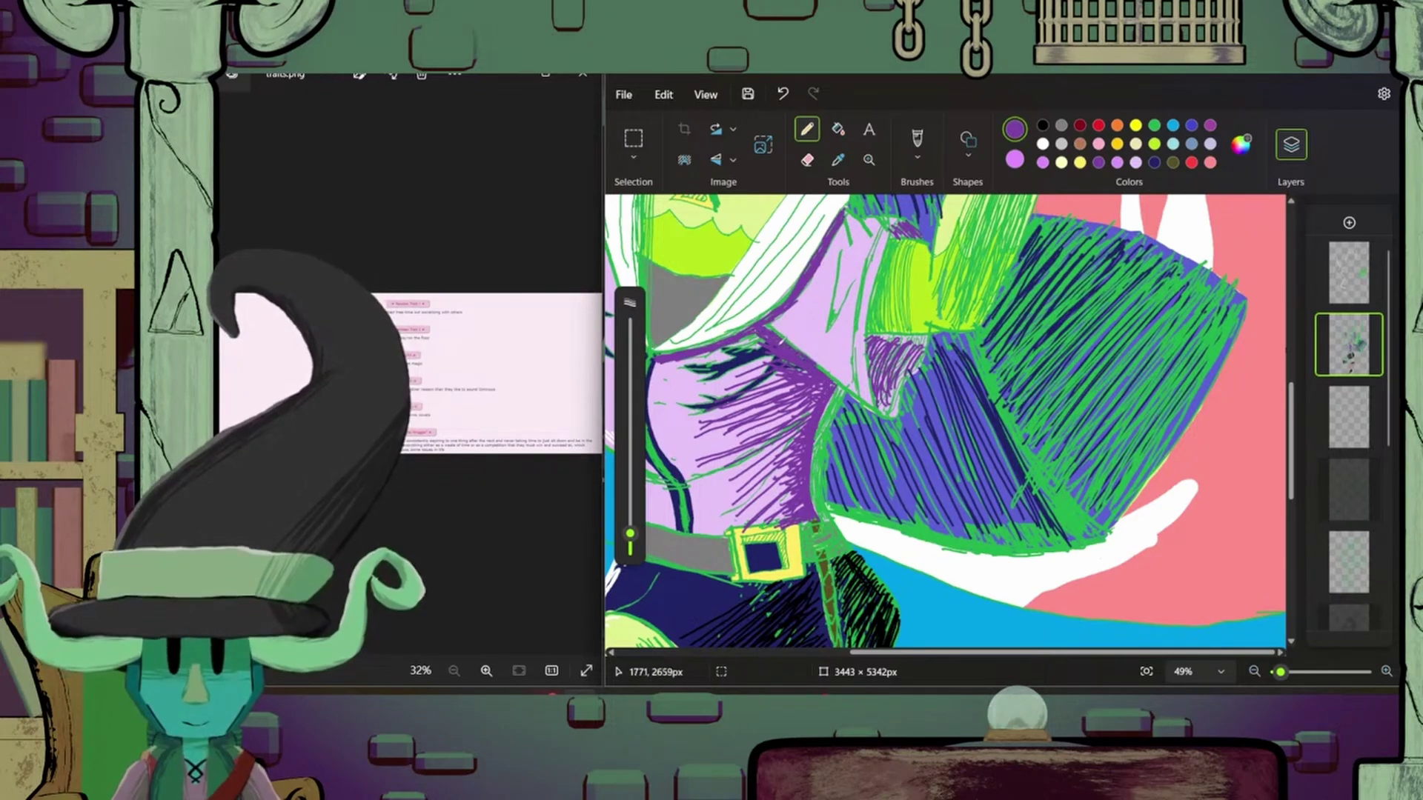
- Erase the green strokes over the lower section of the flowing hair on the top layer
scroll(1052, 467, down, 4)
ctrl+click(1052, 467)
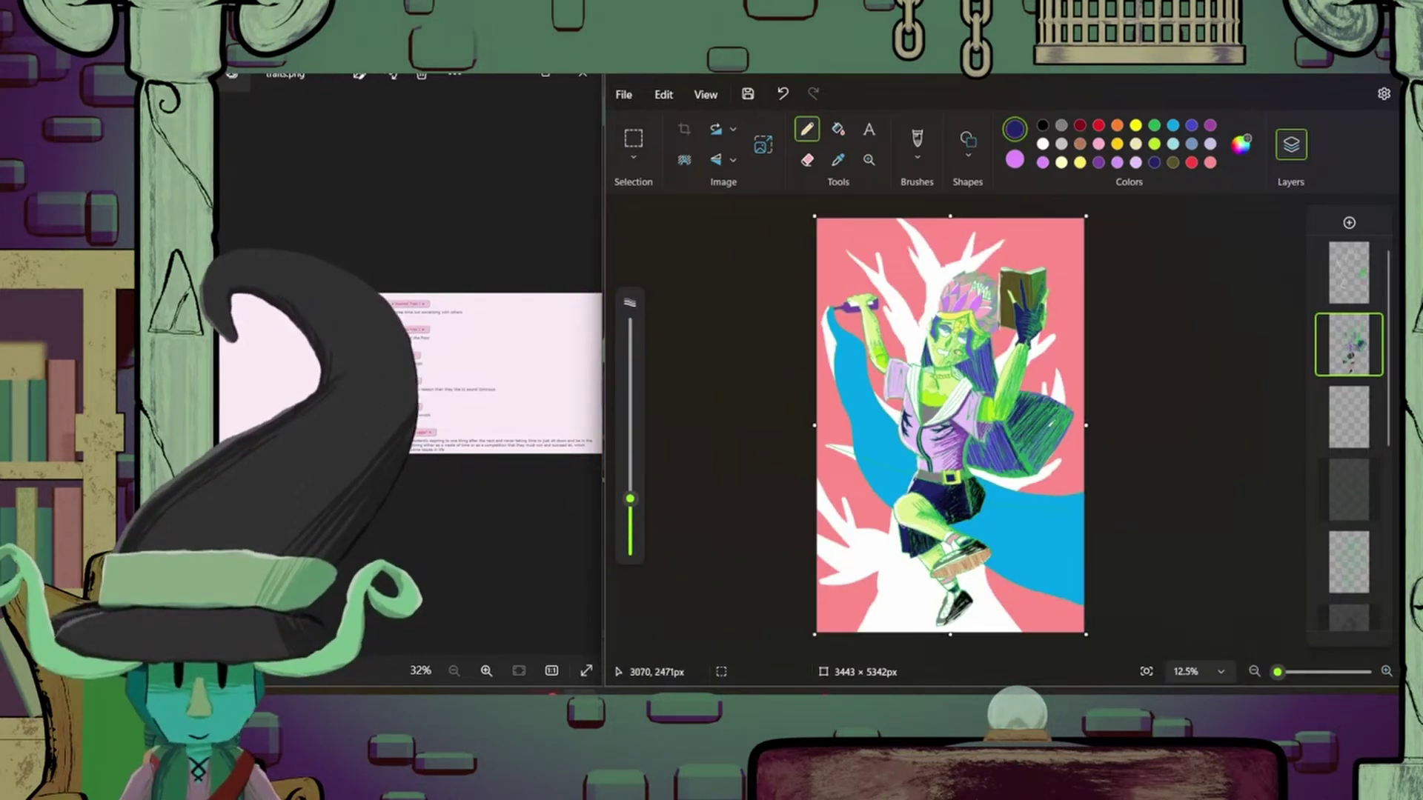
click(1349, 417)
click(807, 159)
click(1348, 561)
click(1349, 272)
mouse_move(1068, 394)
mouse_down()
mouse_move(1034, 455)
mouse_move(1021, 433)
mouse_move(1031, 460)
mouse_move(1030, 432)
mouse_move(1042, 452)
mouse_move(1021, 424)
mouse_move(1041, 451)
mouse_move(1060, 429)
mouse_move(980, 448)
mouse_up()
- Hatch the hair beside the neck with denser navy on the second layer
click(1349, 344)
click(807, 128)
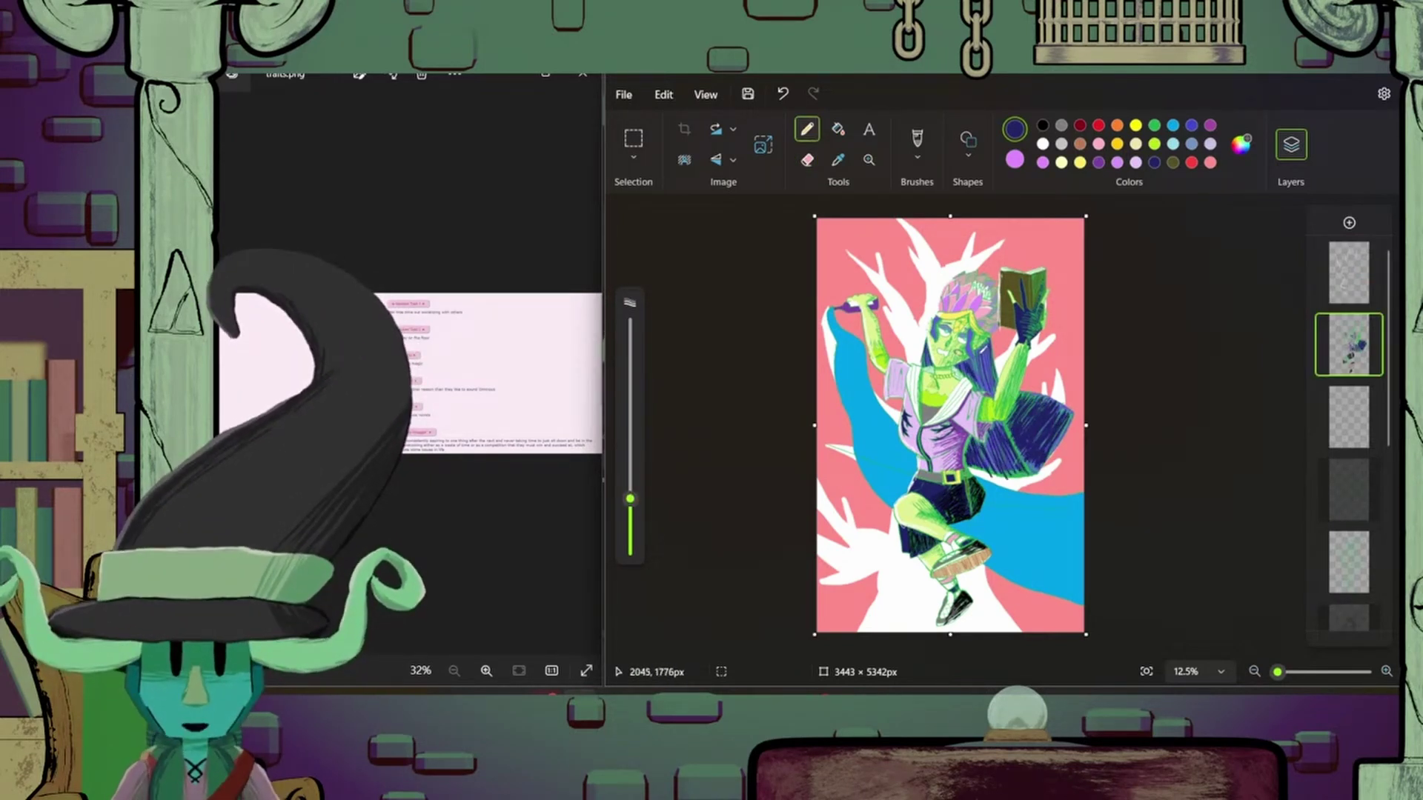
drag(975, 355, 986, 387)
- Hatch black shadows on the gloved hand holding the book and retouch the wrist below it with green strokes
scroll(1004, 603, up, 5)
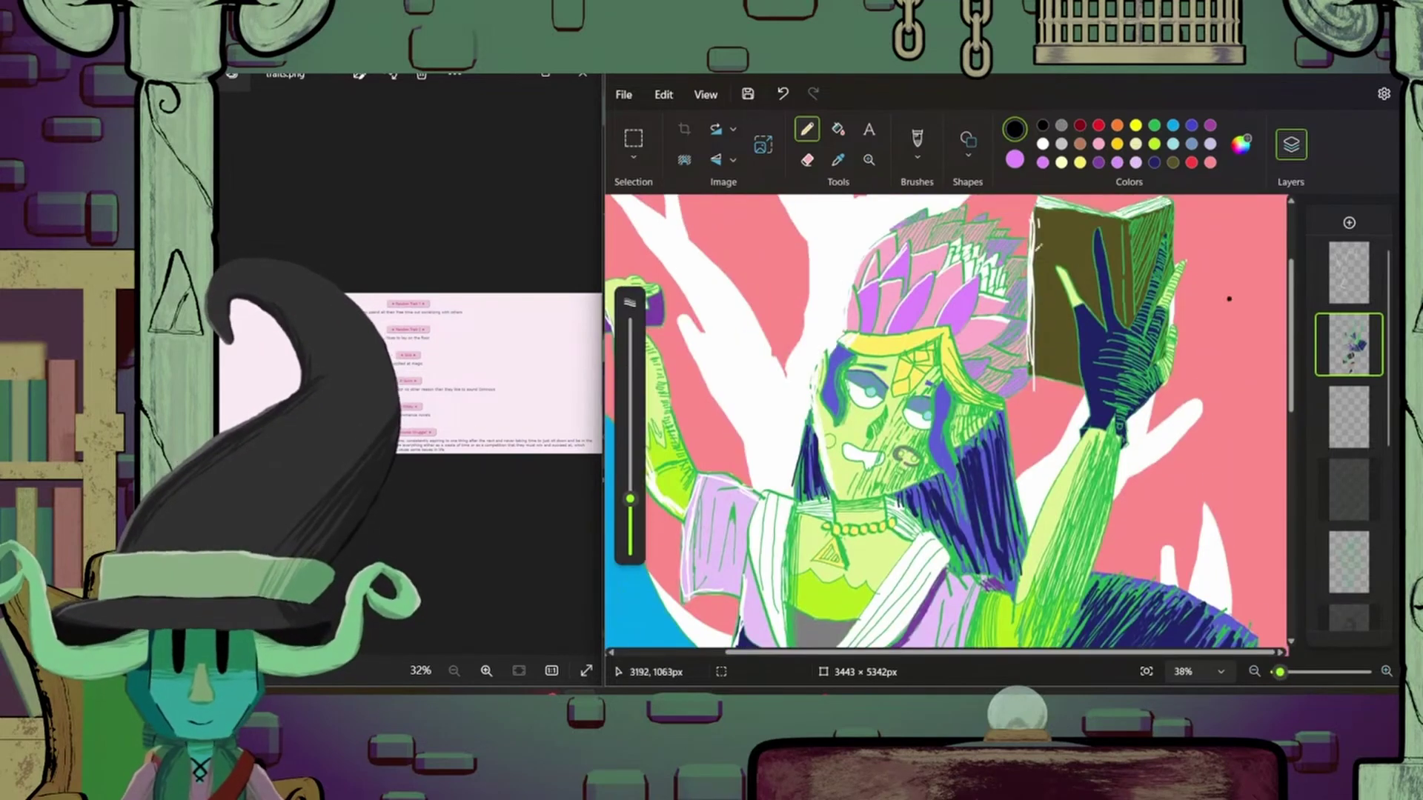
scroll(1045, 412, right, 3)
mouse_move(1042, 427)
mouse_down()
mouse_move(1073, 377)
mouse_move(1066, 334)
mouse_move(1106, 334)
mouse_move(1076, 357)
mouse_move(1046, 429)
mouse_move(1097, 350)
mouse_move(1069, 395)
mouse_move(1094, 271)
mouse_move(1107, 362)
mouse_move(1128, 384)
mouse_move(1138, 345)
mouse_up()
scroll(1086, 348, up, 3)
click(1155, 125)
drag(1119, 445, 1107, 523)
scroll(947, 420, down, 5)
- Shade the edge of the grey undershirt in black where it meets the white collar
scroll(852, 415, up, 4)
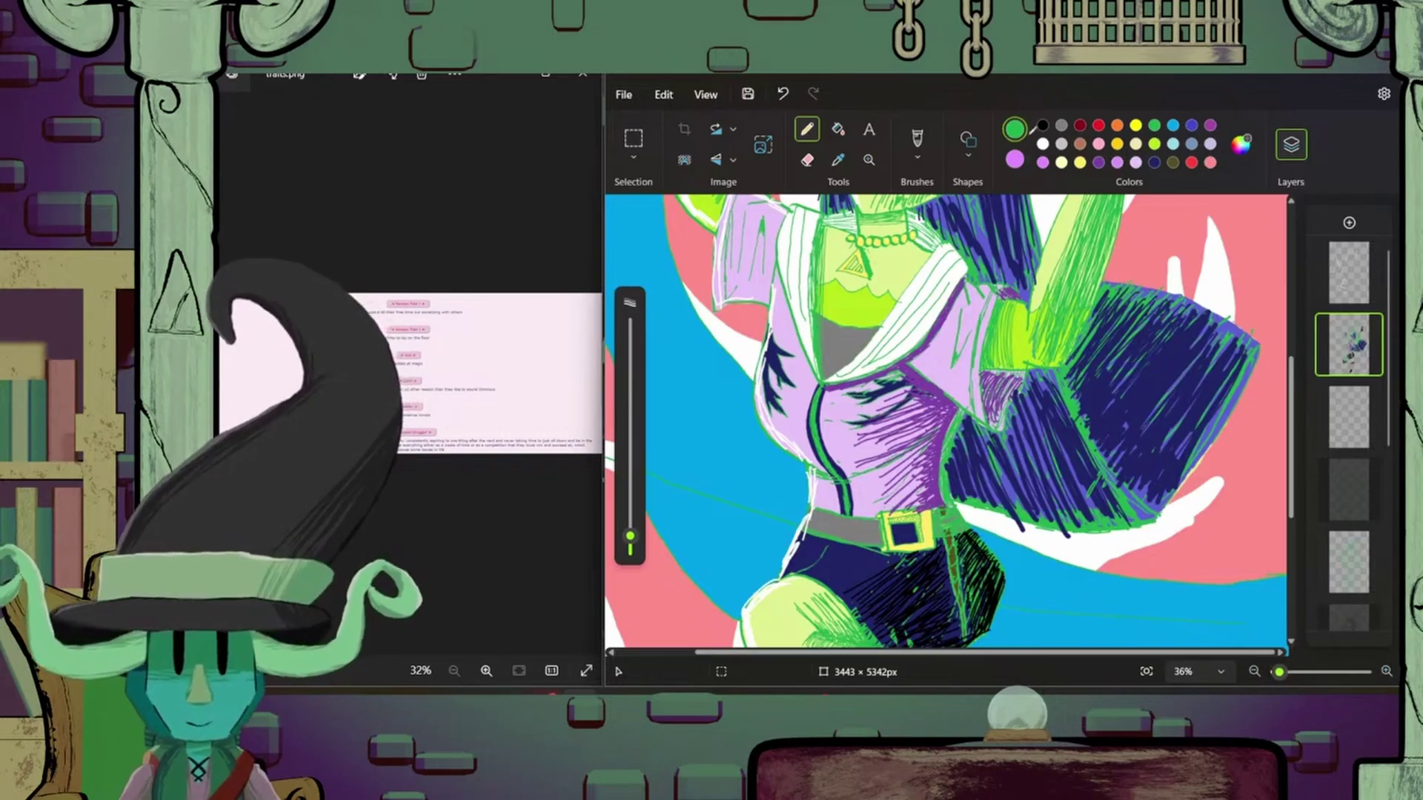
click(1043, 126)
drag(824, 314, 819, 370)
scroll(824, 356, down, 4)
- Hatch navy shadows over the upper and rear petals of the headdress
click(1098, 163)
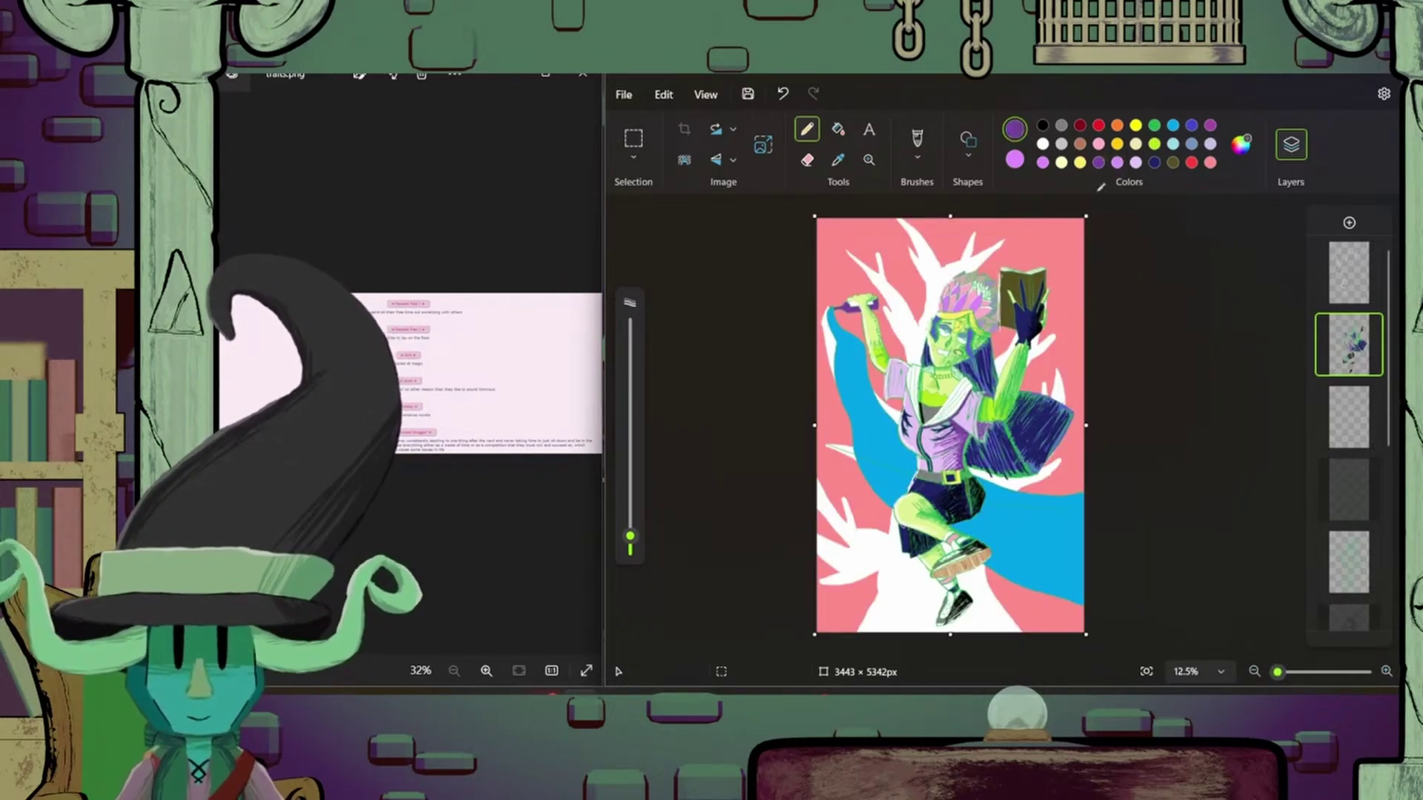
scroll(949, 348, up, 4)
click(1154, 163)
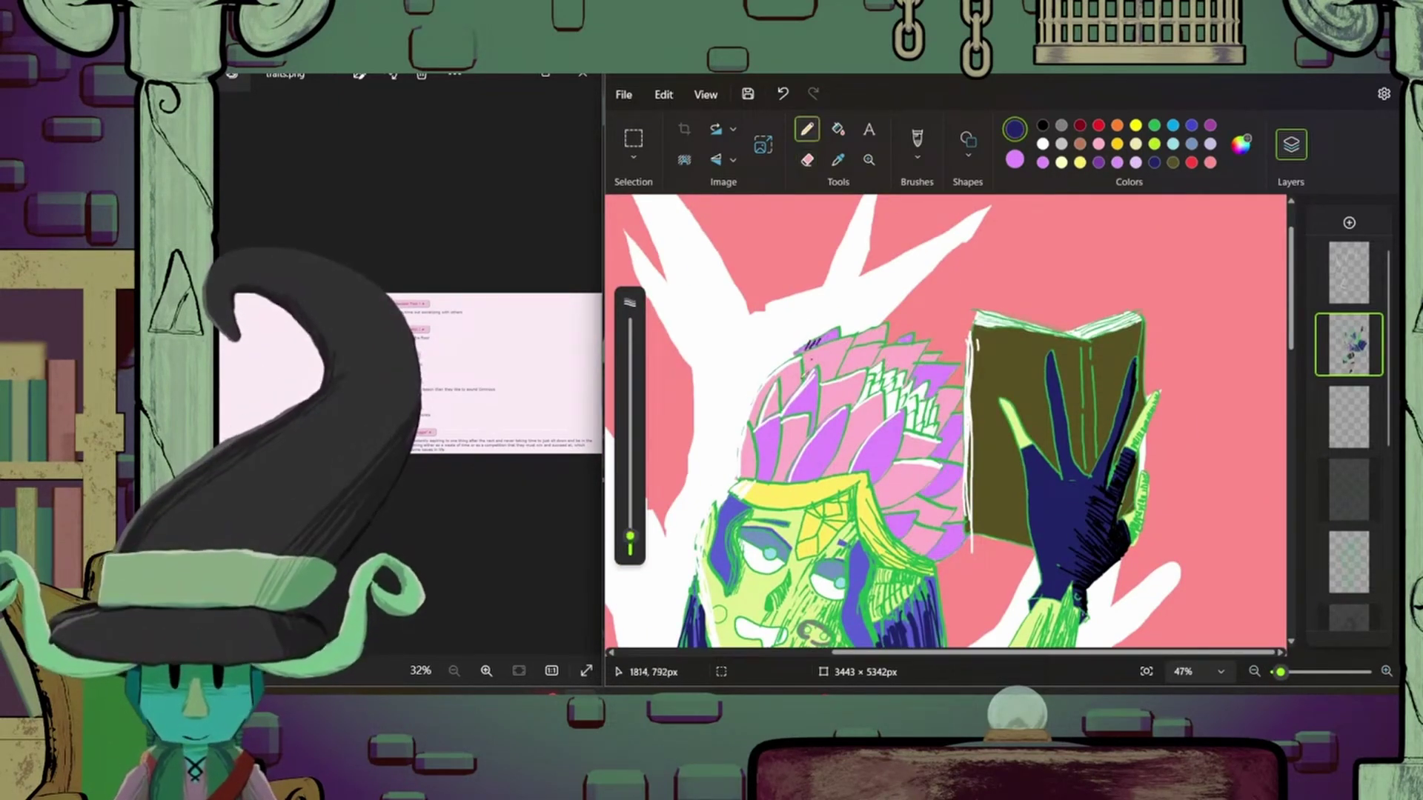
mouse_move(823, 326)
mouse_down()
mouse_move(826, 356)
mouse_move(911, 356)
mouse_move(956, 389)
mouse_move(967, 486)
mouse_move(797, 352)
mouse_up()
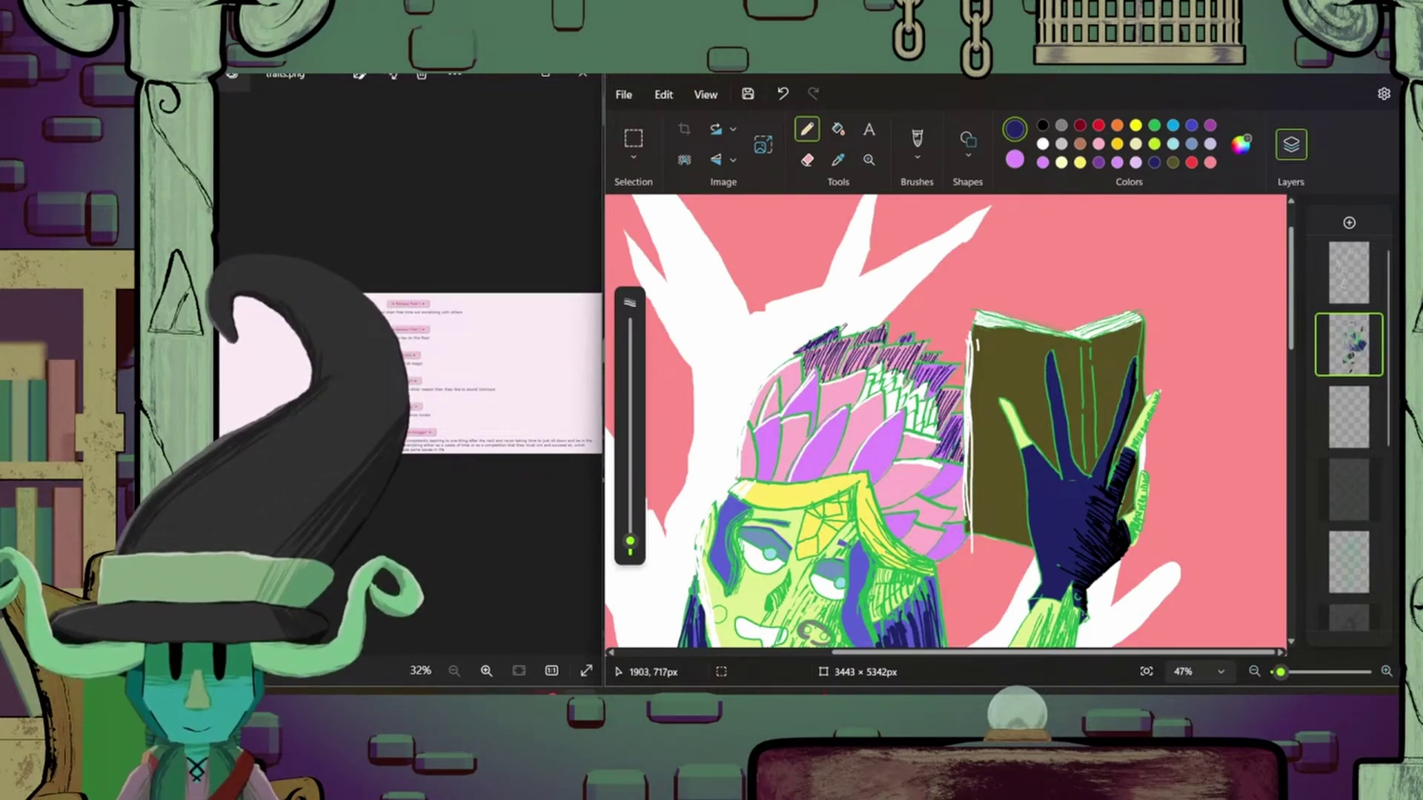
drag(915, 361, 965, 453)
scroll(1120, 438, down, 4)
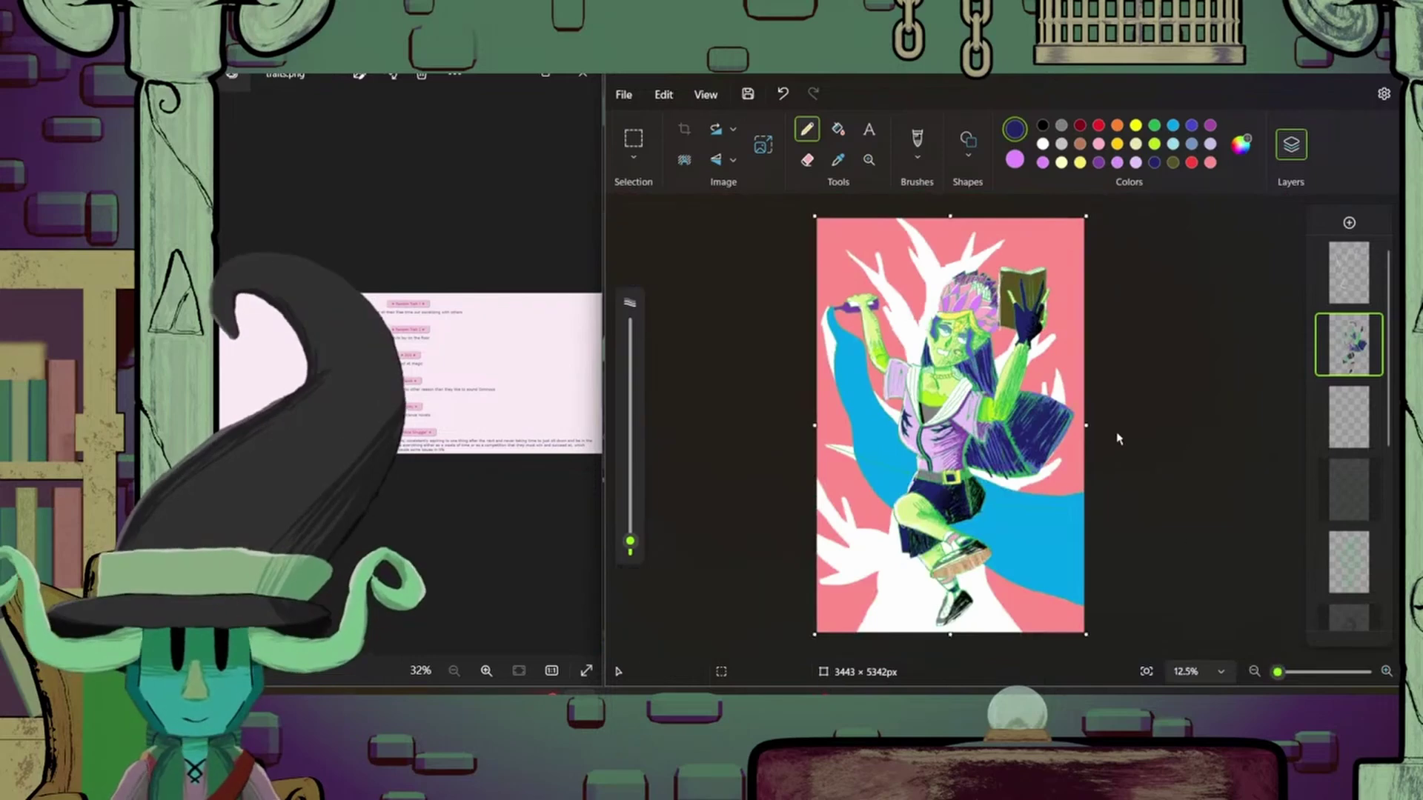
- Choose a custom dark olive green and hatch shadows along the jaw and cheek
click(1241, 144)
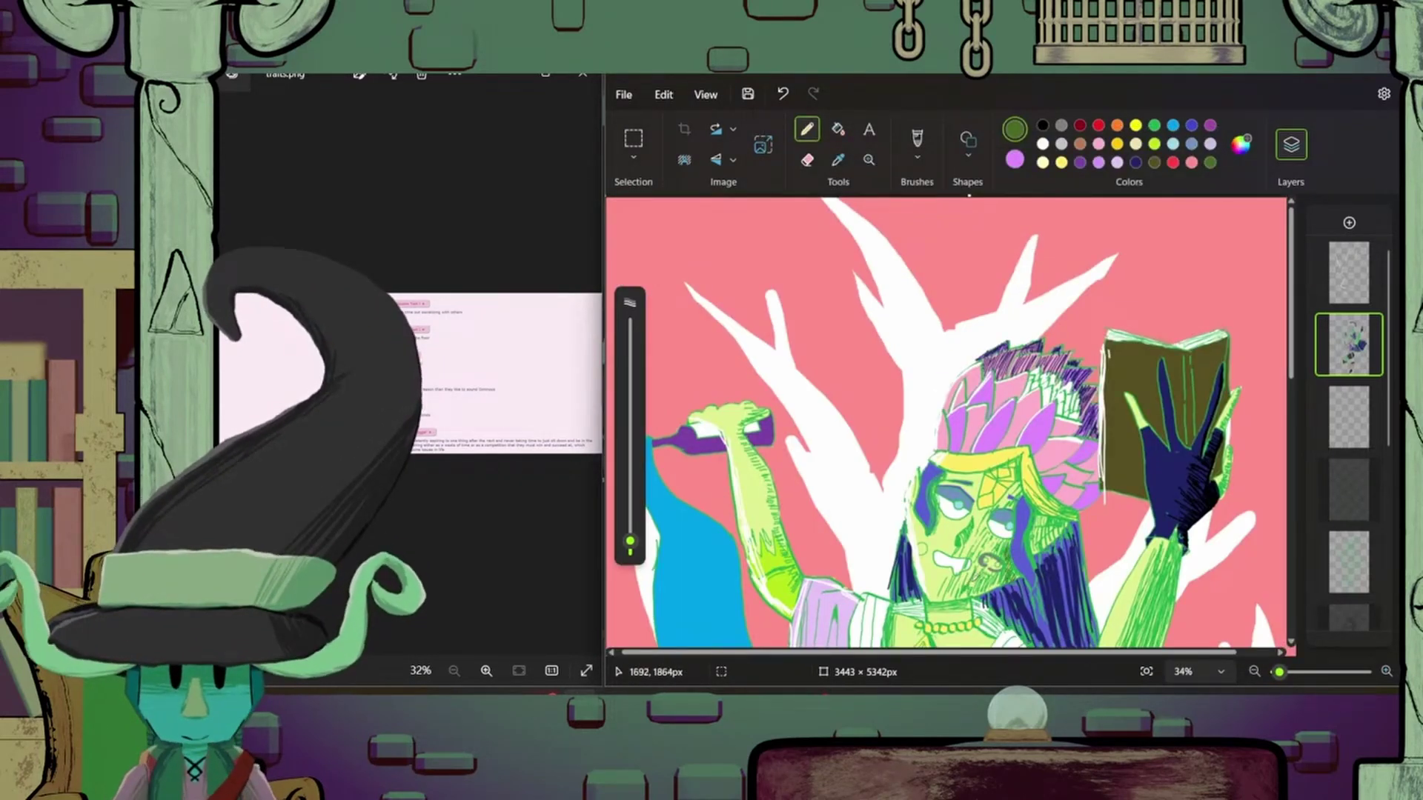
drag(968, 597, 1004, 572)
drag(988, 590, 1009, 574)
drag(985, 552, 1010, 538)
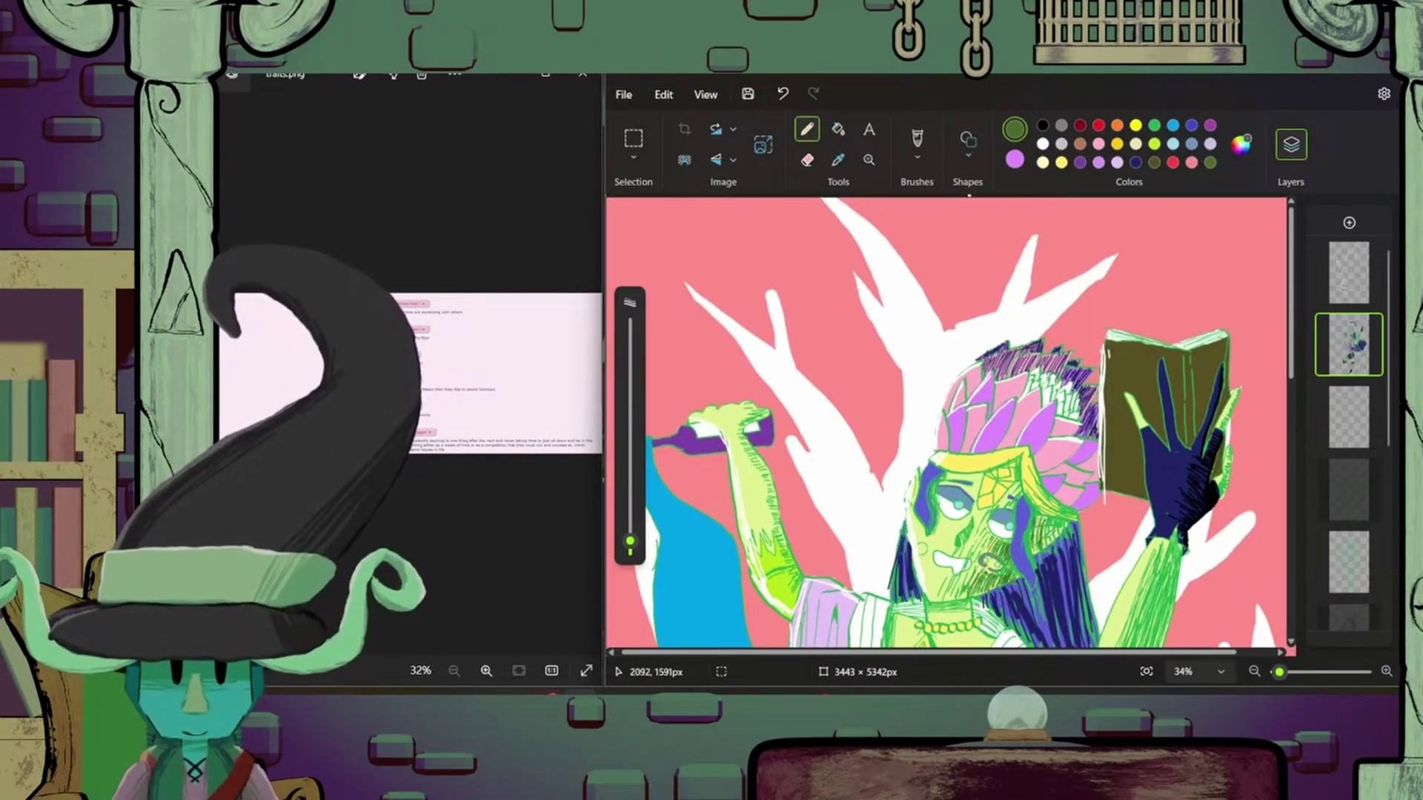
- Hatch dark olive green shadows down the shaded side of the arm holding the book
scroll(1306, 378, down, 3)
drag(1182, 374, 1130, 523)
drag(1171, 408, 1116, 567)
drag(1185, 370, 1111, 559)
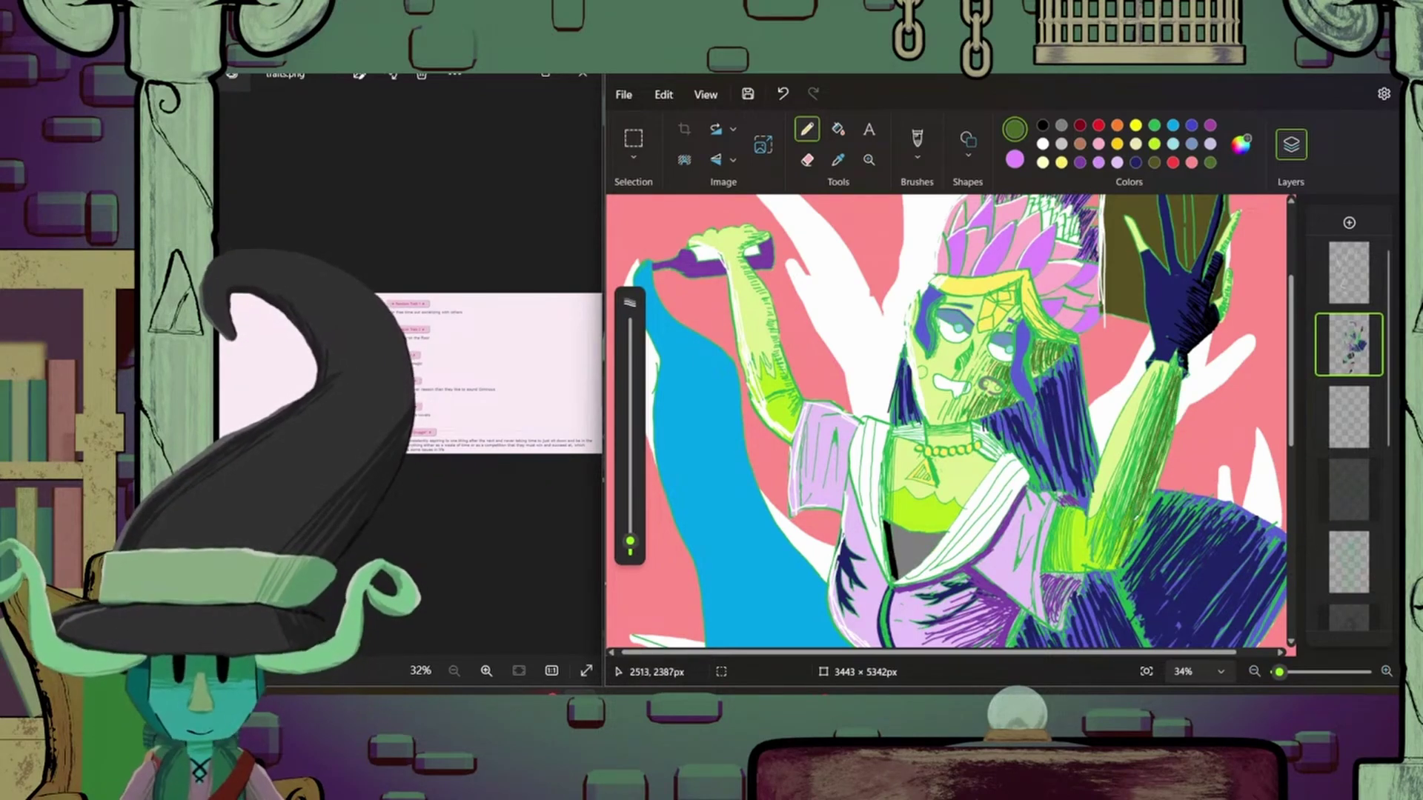
drag(1167, 426, 1112, 567)
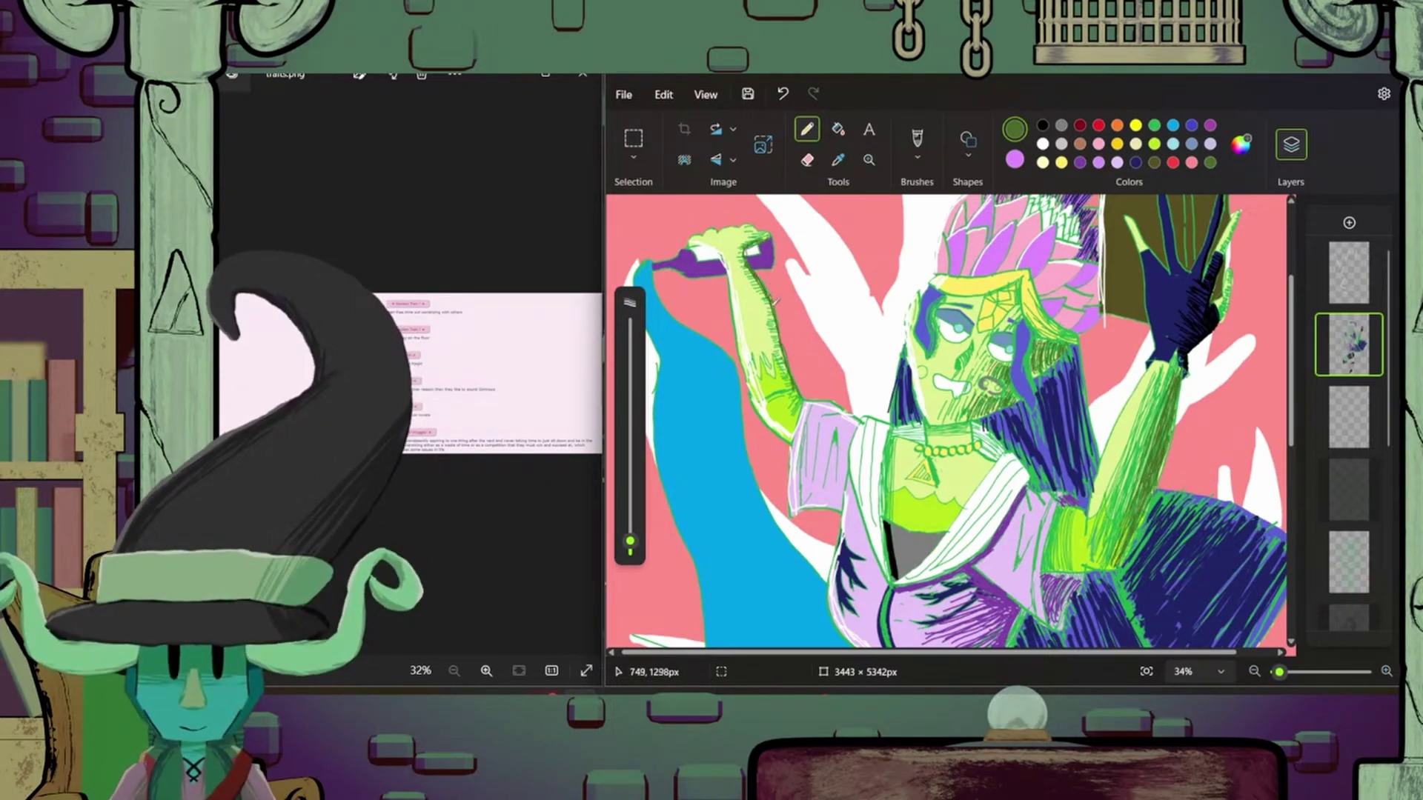
- Add a dark olive green shadow along the edge of the chest beside the white collar
ctrl+scroll(1060, 556, down, 3)
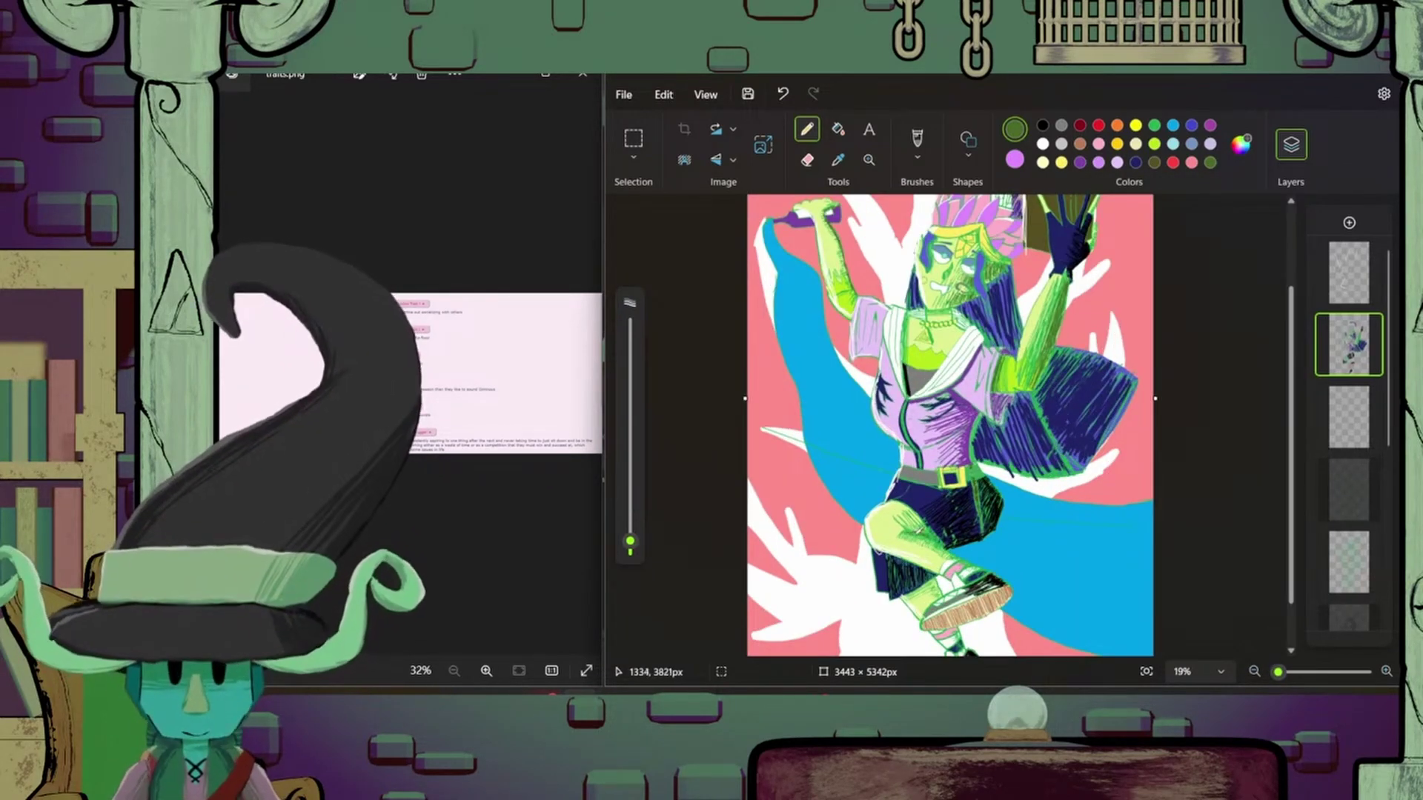
scroll(930, 533, down, 1)
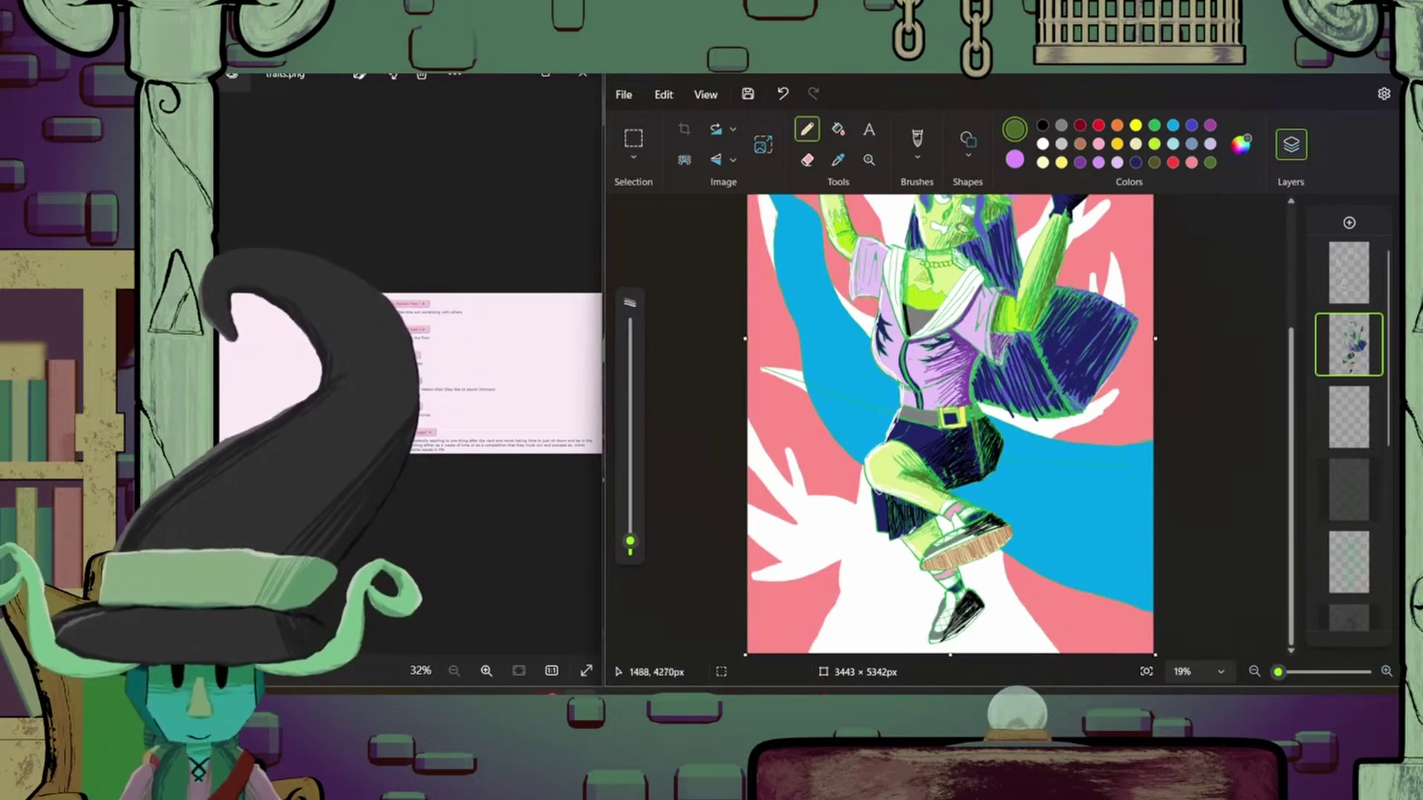
ctrl+scroll(935, 520, down, 2)
ctrl+scroll(956, 459, up, 5)
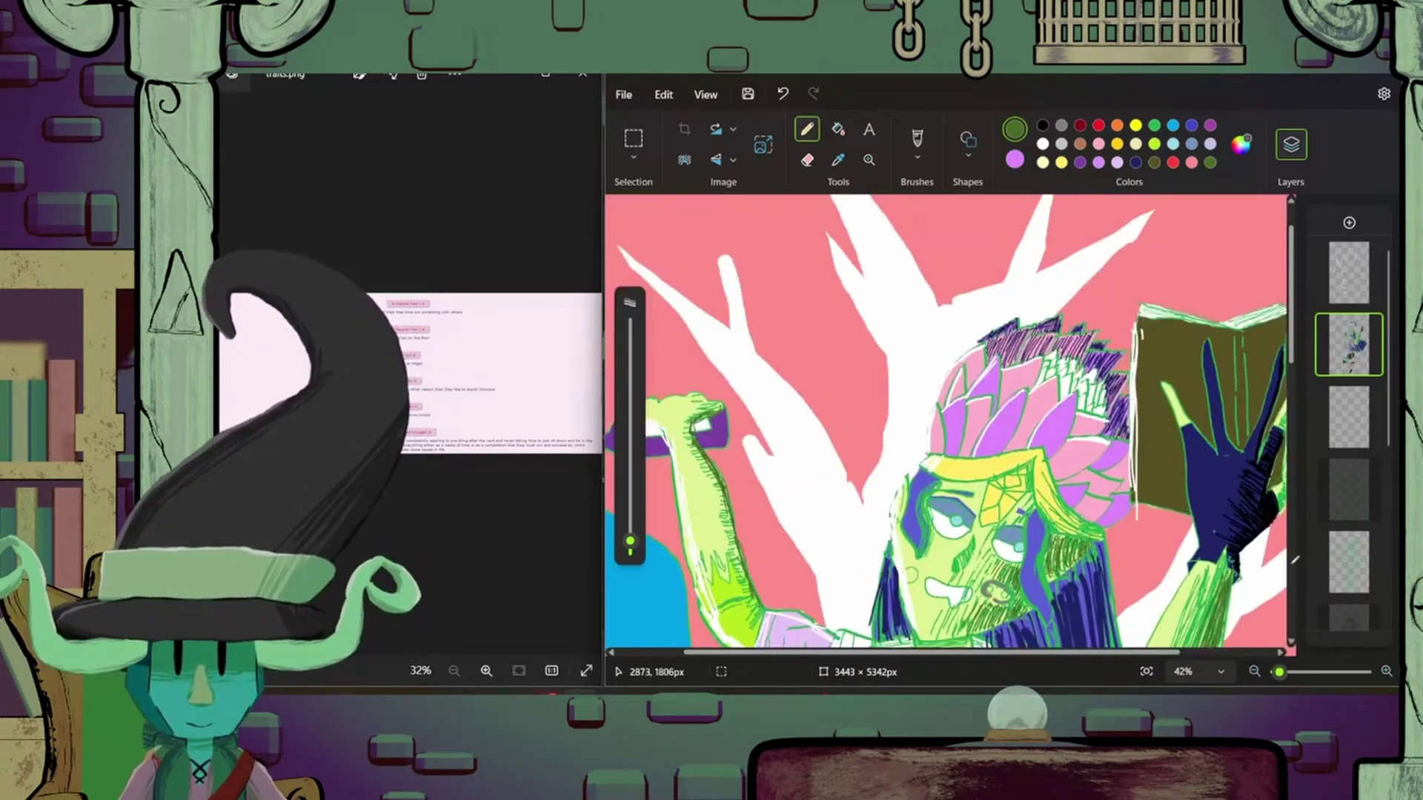
scroll(963, 452, down, 1)
drag(863, 509, 879, 452)
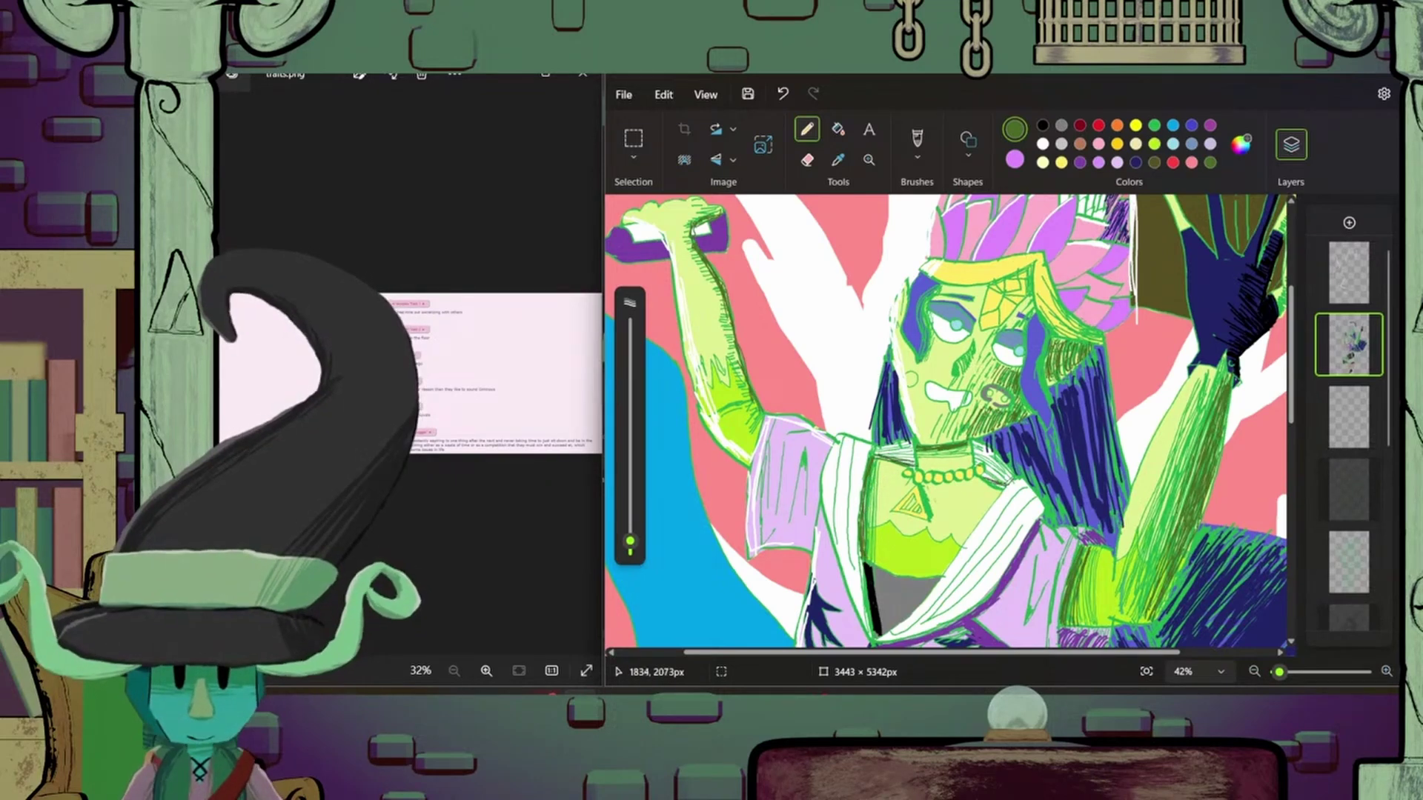
- Shade the collar beside the neck with grey strokes
click(807, 160)
scroll(949, 423, down, 5)
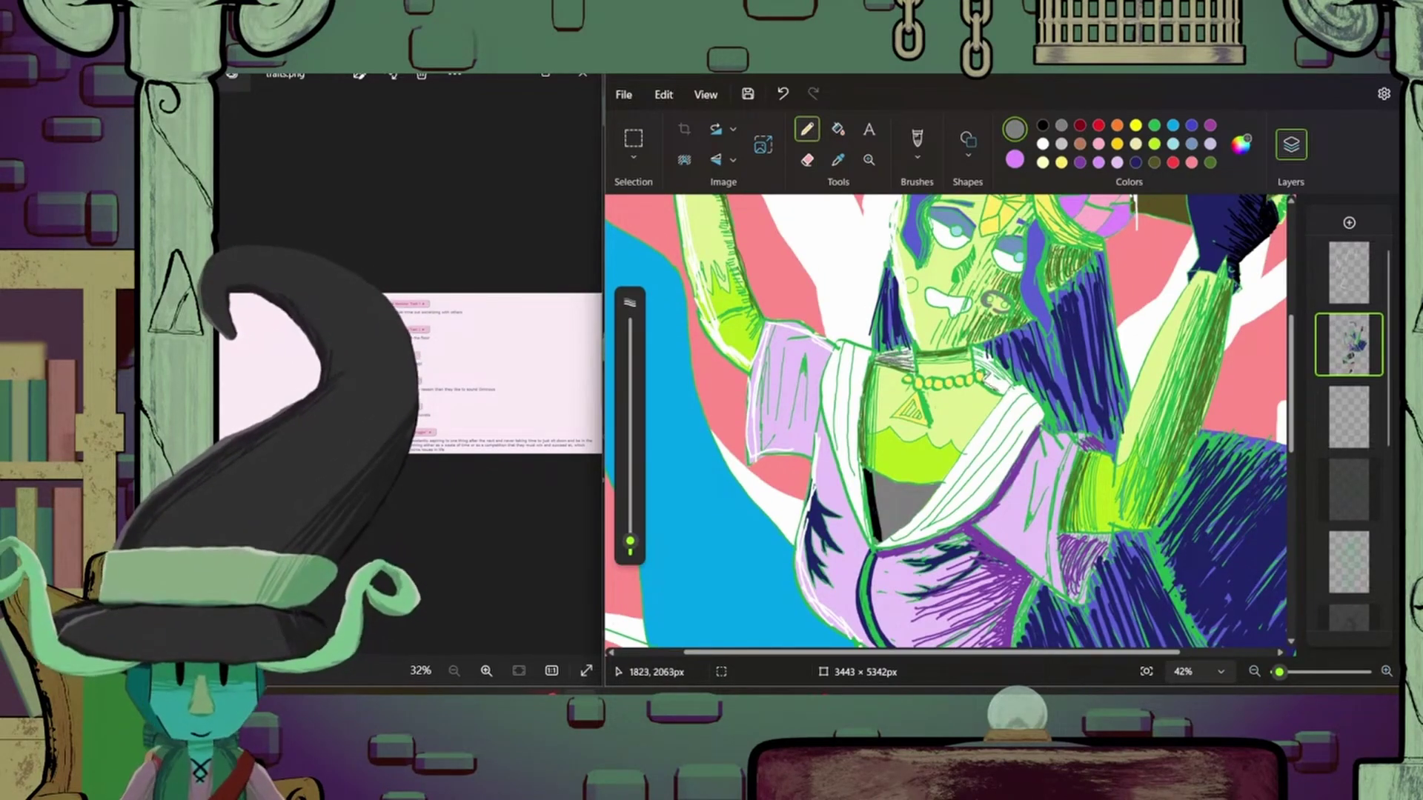
drag(994, 387, 993, 363)
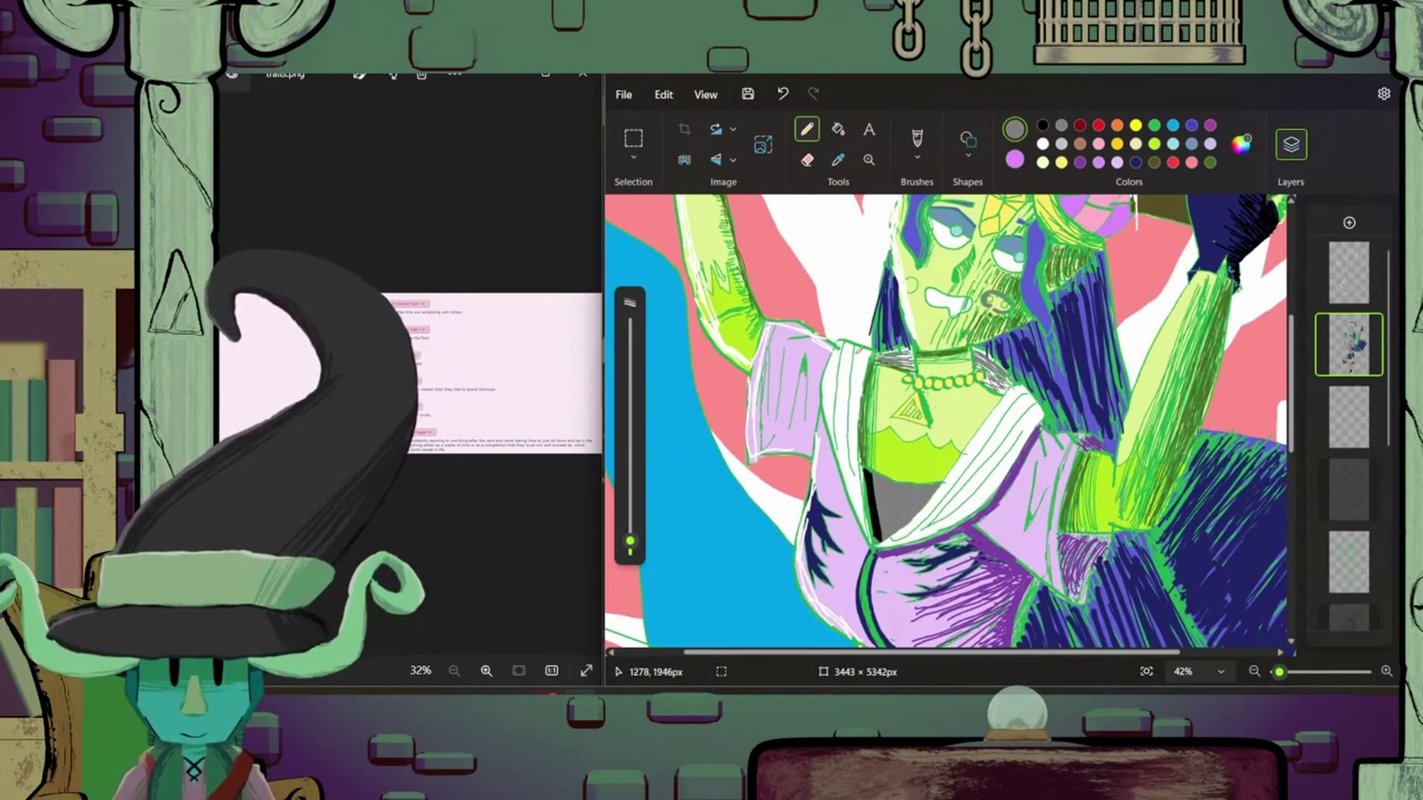
- Fill the two round cheek marks on the flat colour layer, one with grey and the other with red
scroll(949, 423, down, 5)
scroll(949, 422, up, 8)
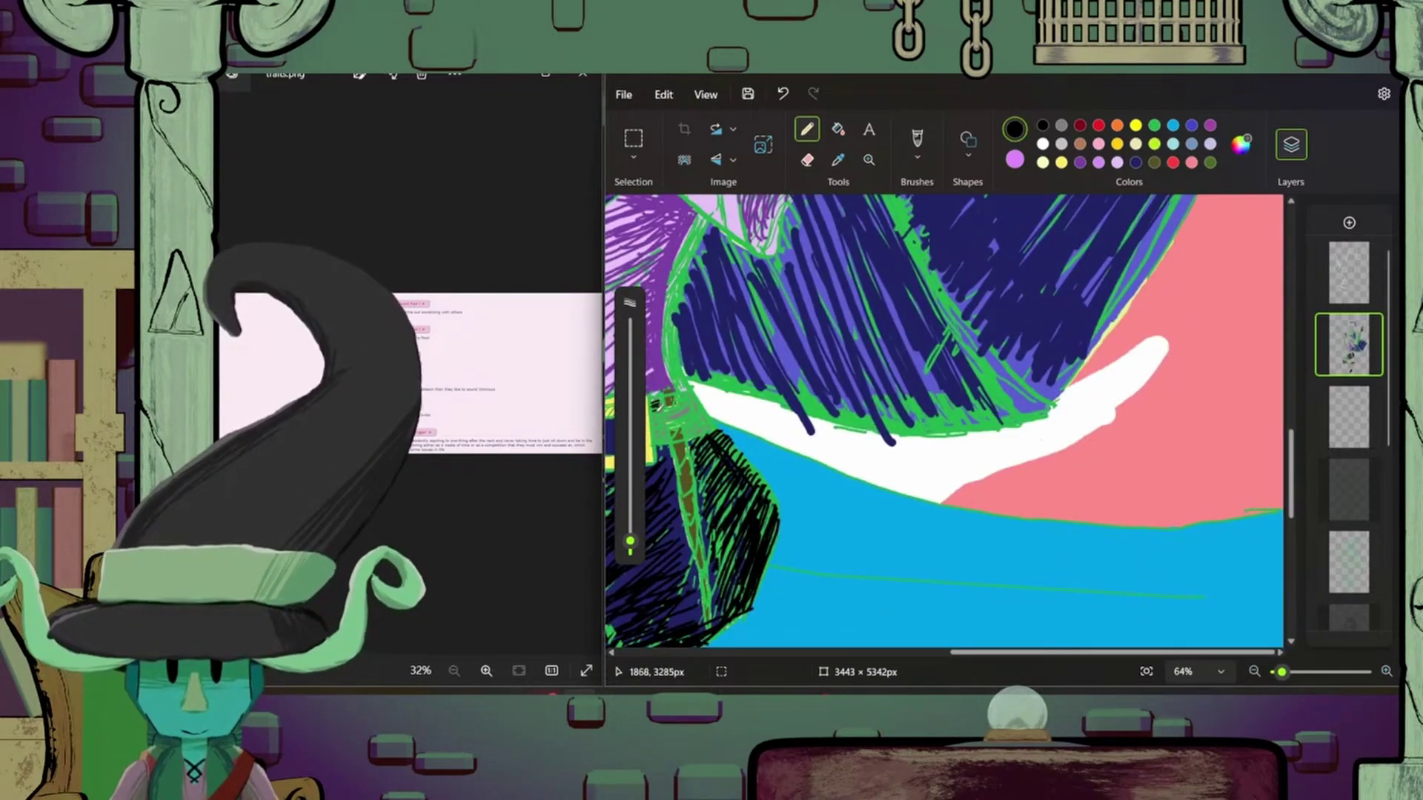
scroll(1072, 440, down, 5)
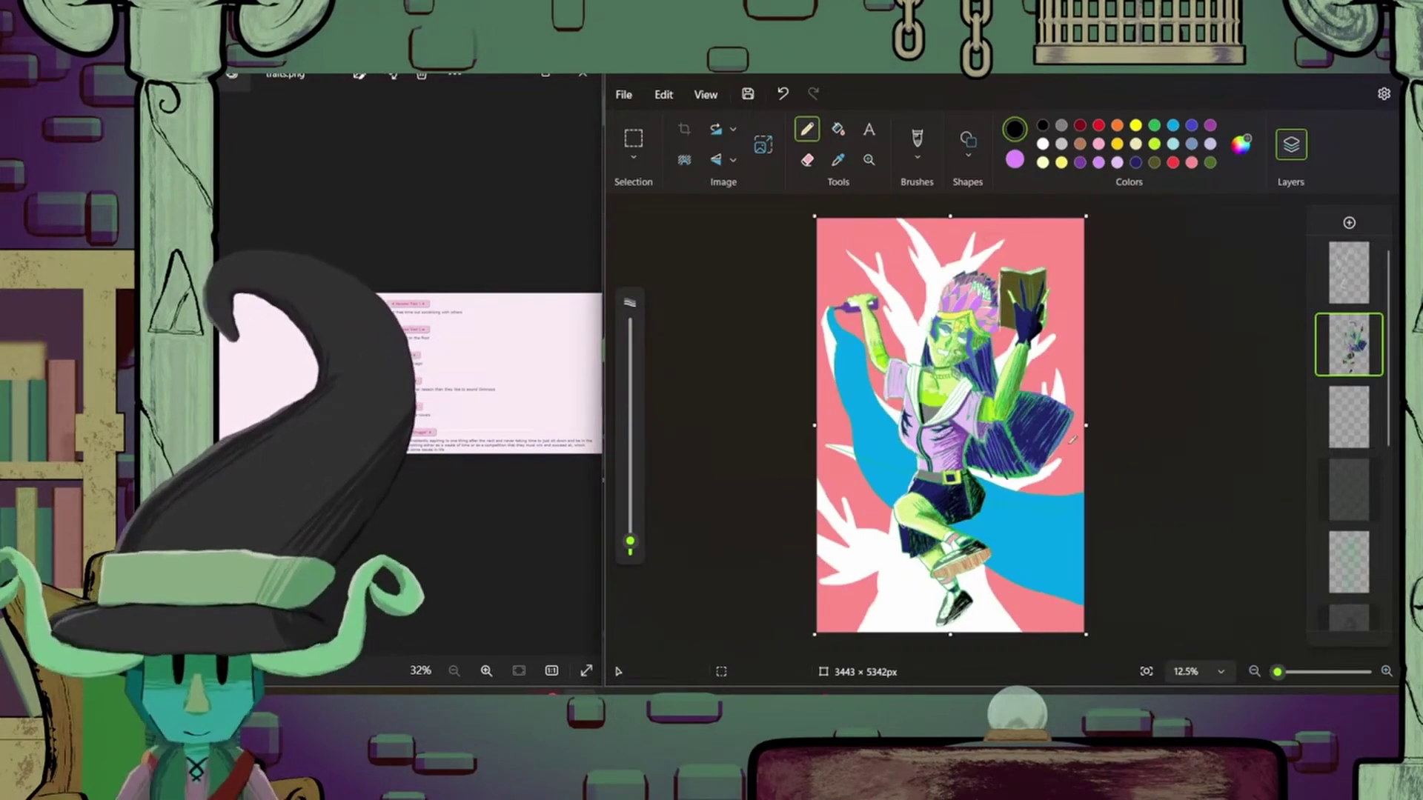
scroll(962, 343, up, 6)
click(1099, 124)
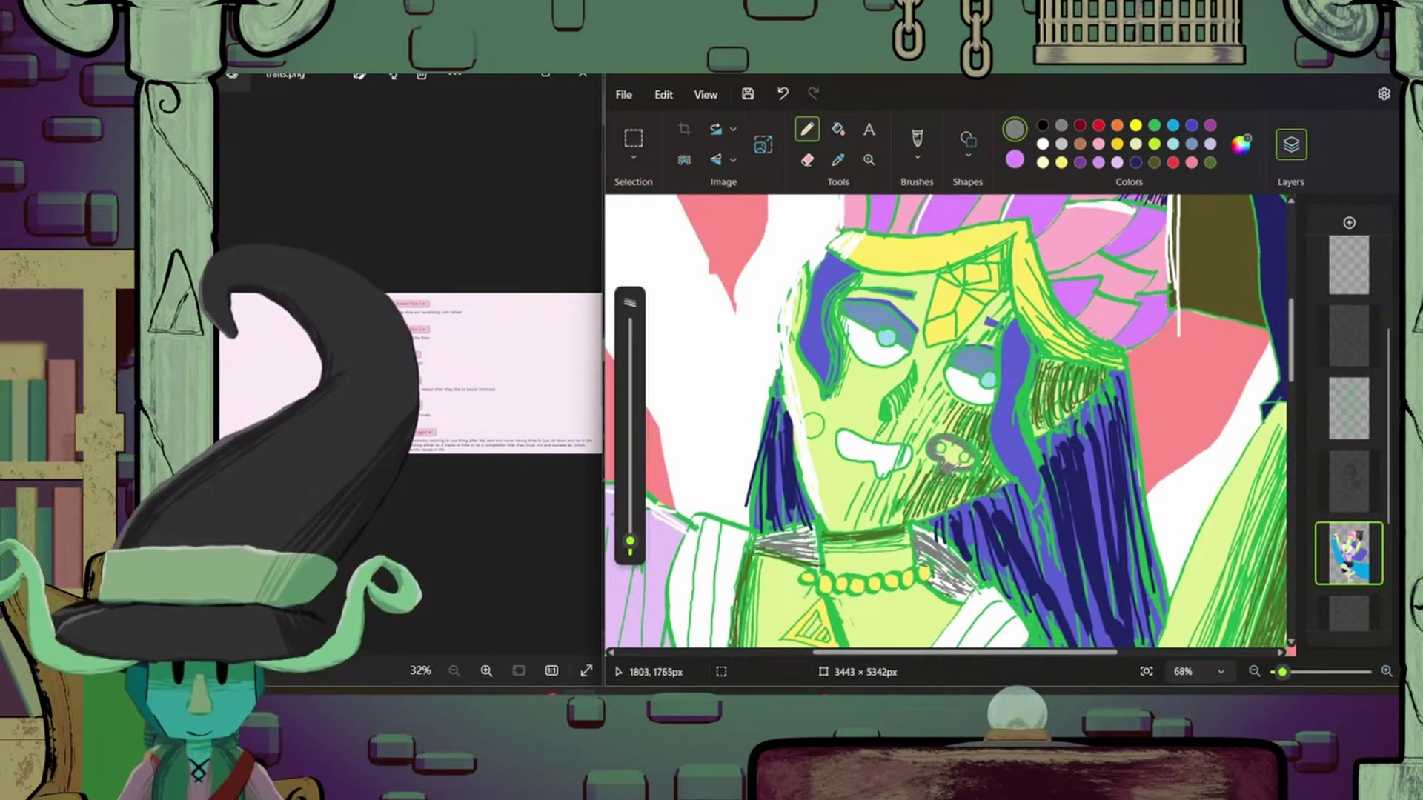
drag(813, 416, 808, 426)
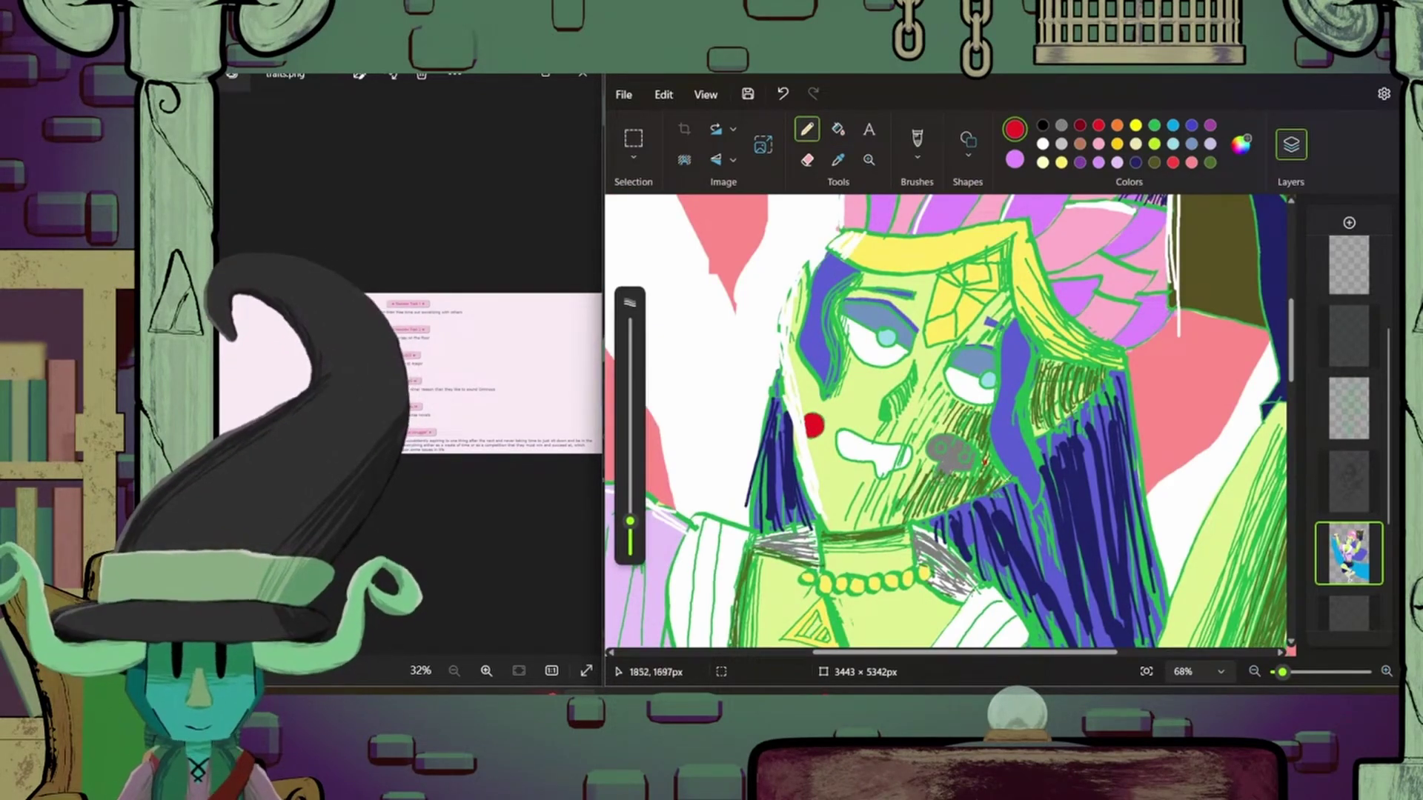
- Choose a custom dark brown and hatch shading on the book cover, on the top layer
scroll(812, 424, down, 5)
click(1240, 143)
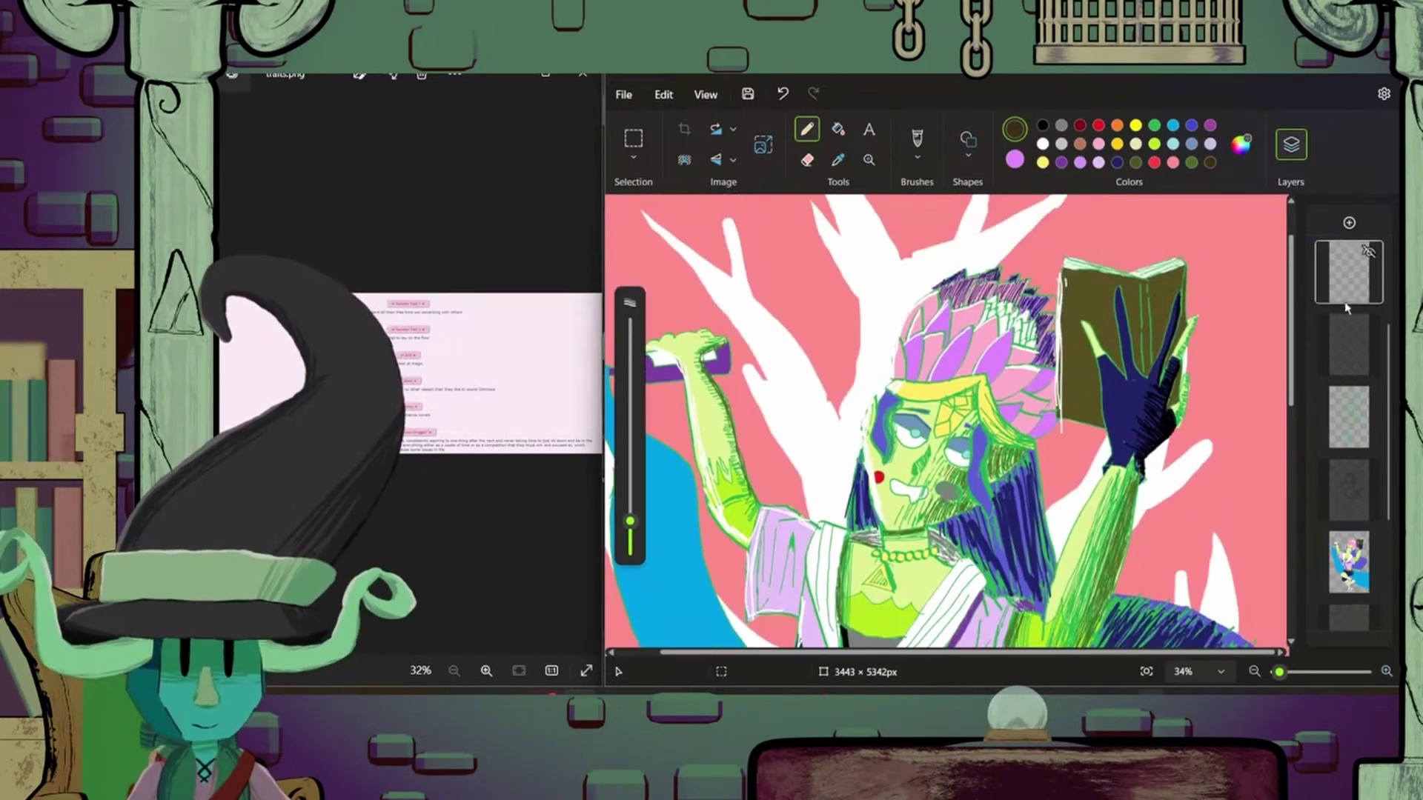
mouse_move(1184, 268)
mouse_down()
mouse_move(1149, 300)
mouse_move(1153, 352)
mouse_up()
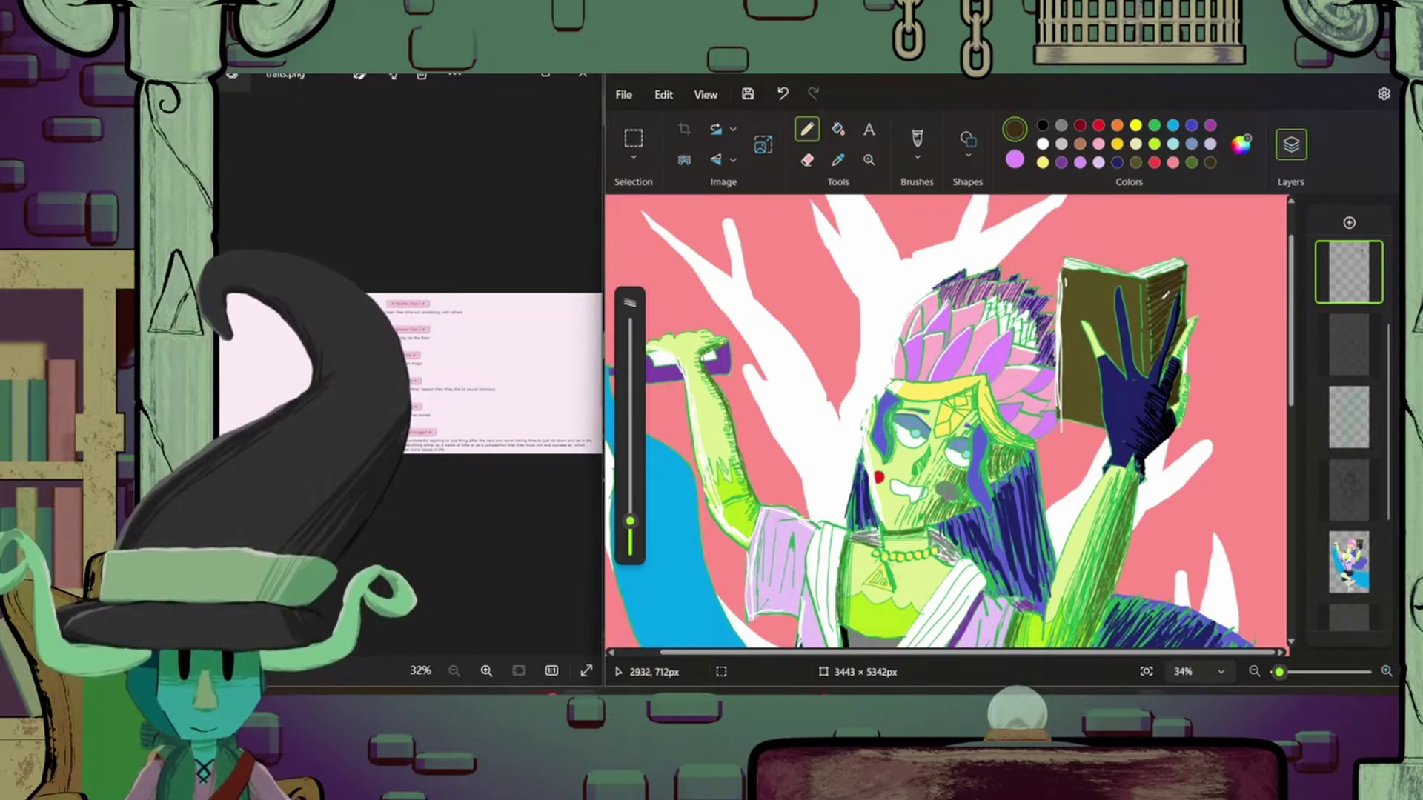
scroll(1024, 561, down, 3)
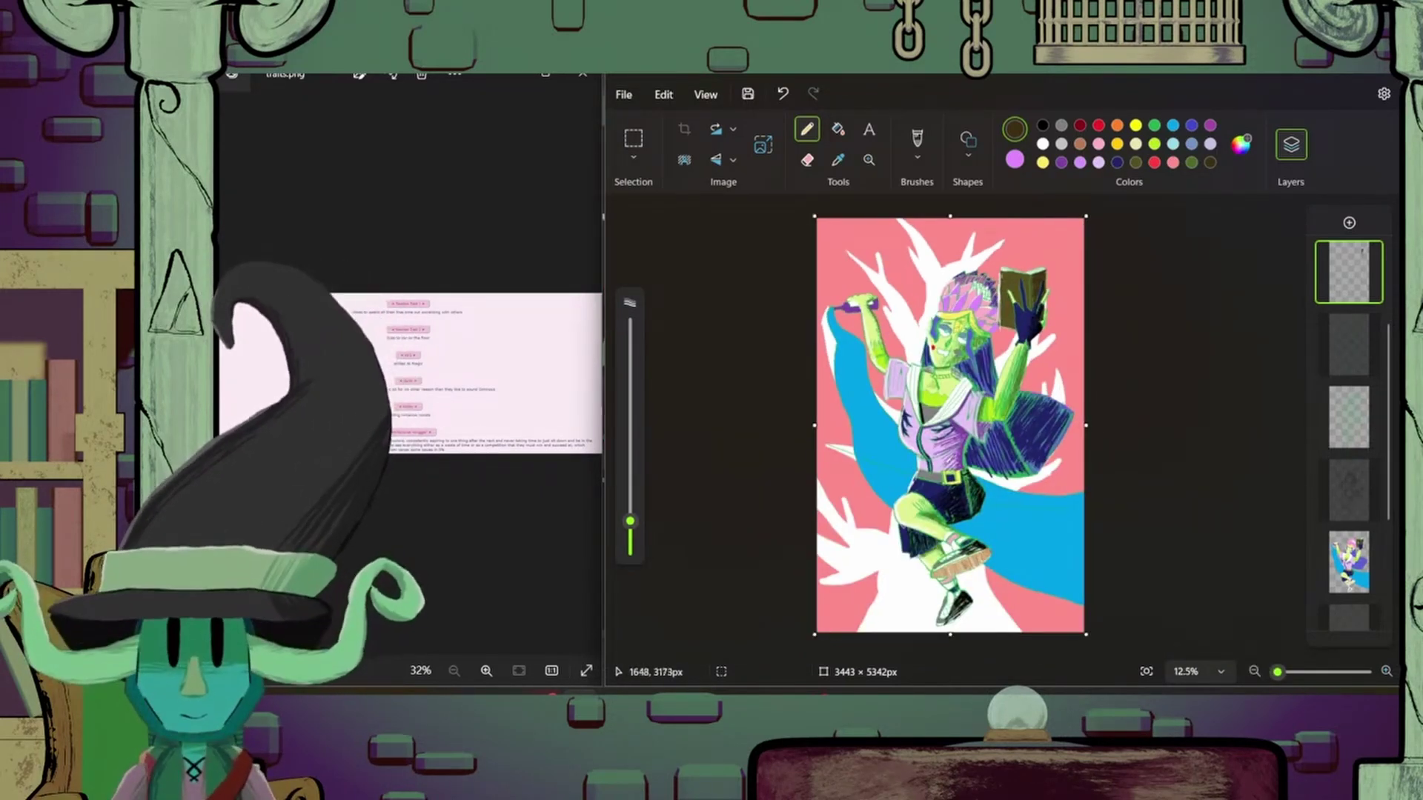
- Hatch dark shading strokes on the purple handle held in the raised hand
scroll(904, 326, up, 3)
drag(787, 259, 819, 255)
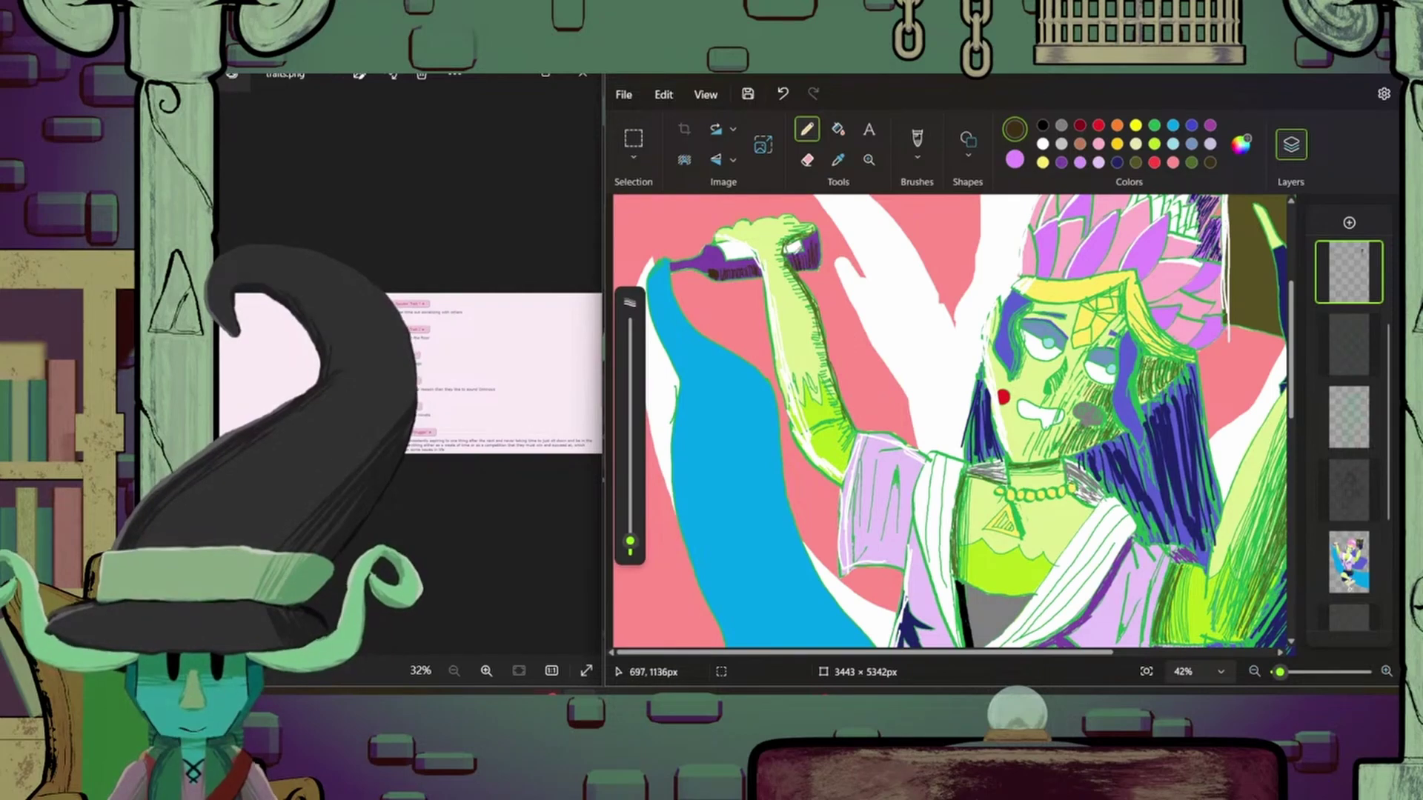
drag(1280, 672, 1275, 673)
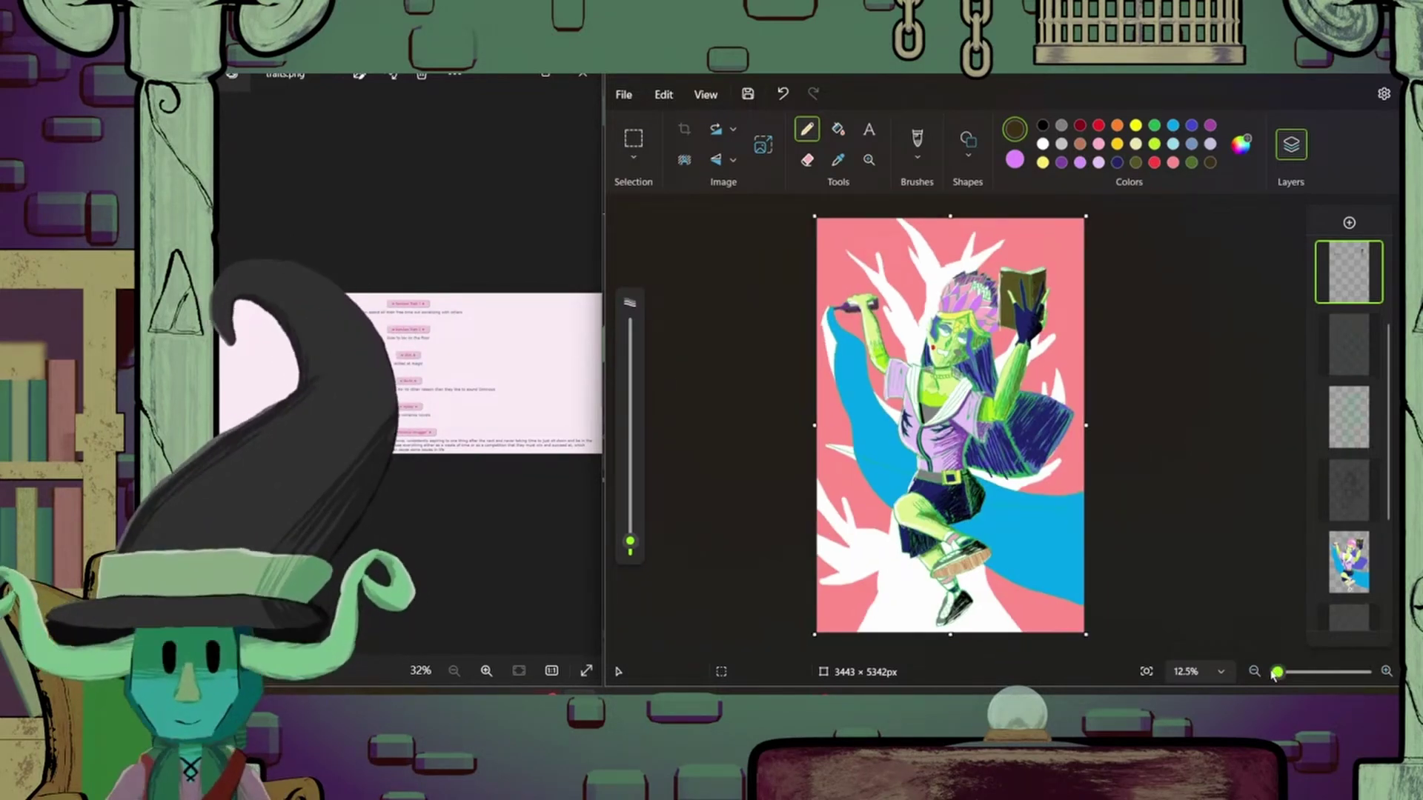
click(1349, 562)
click(633, 148)
click(593, 206)
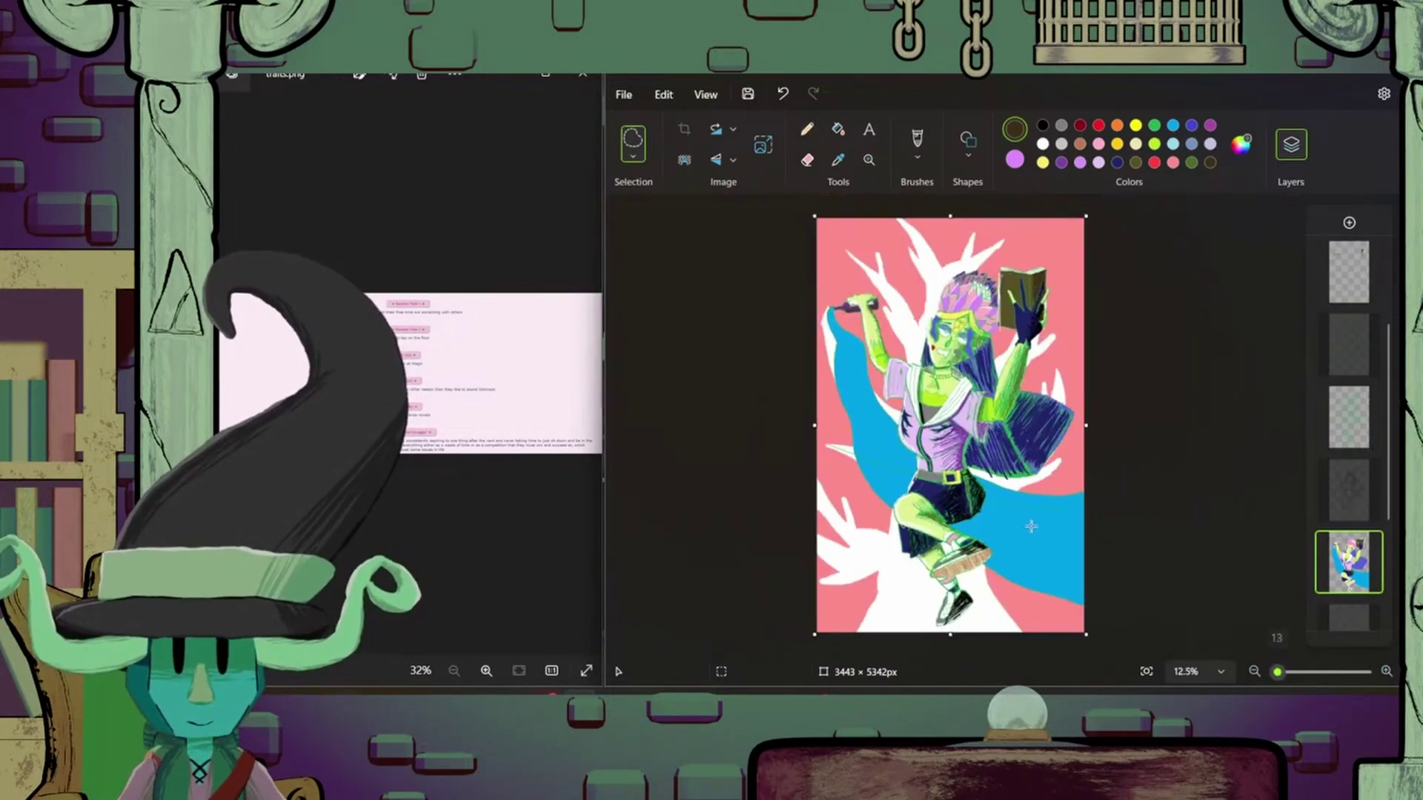
drag(1031, 526, 1072, 576)
key(Delete)
key(ctrl+z)
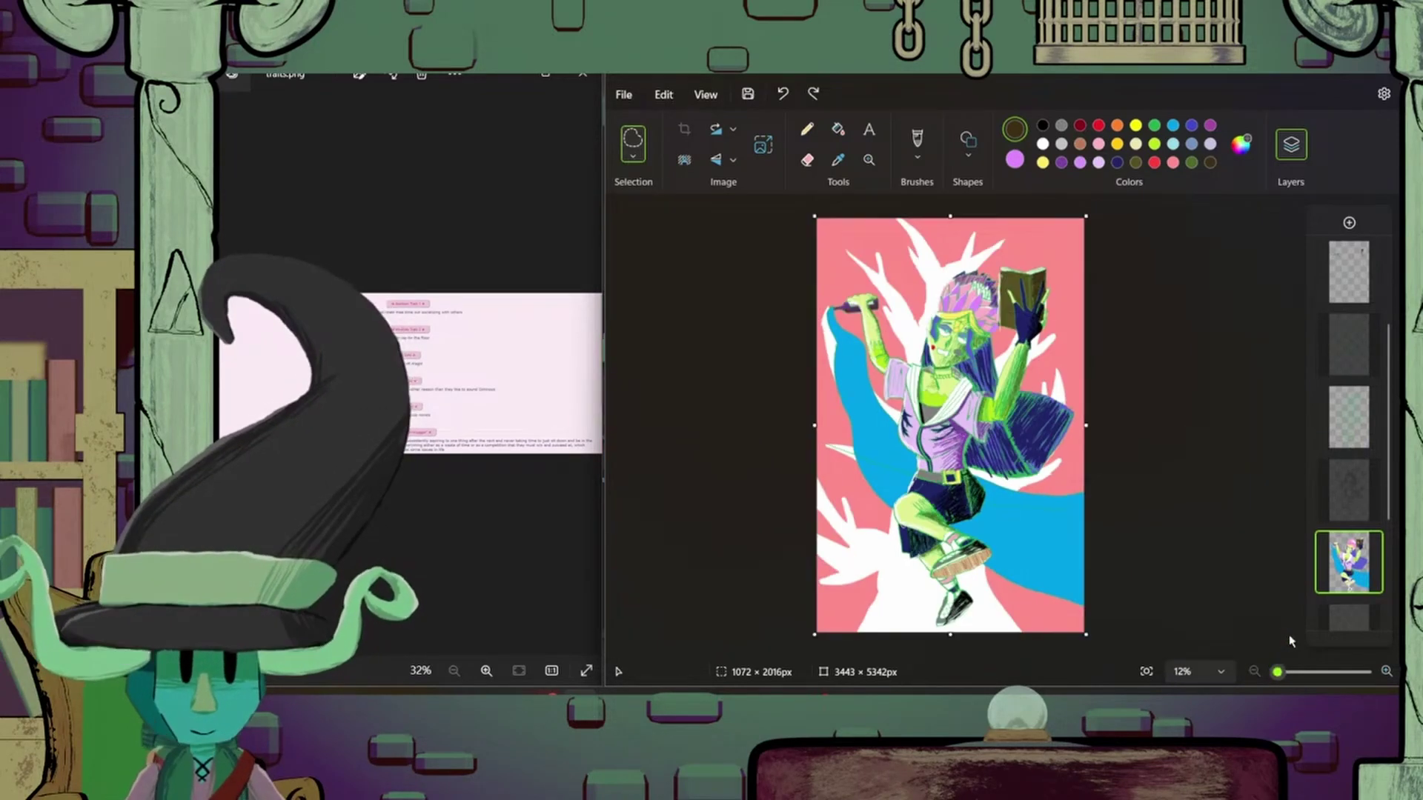
- Add black pencil hatching to the shorts below the raised thigh, on the hatched shadow layer
click(1369, 486)
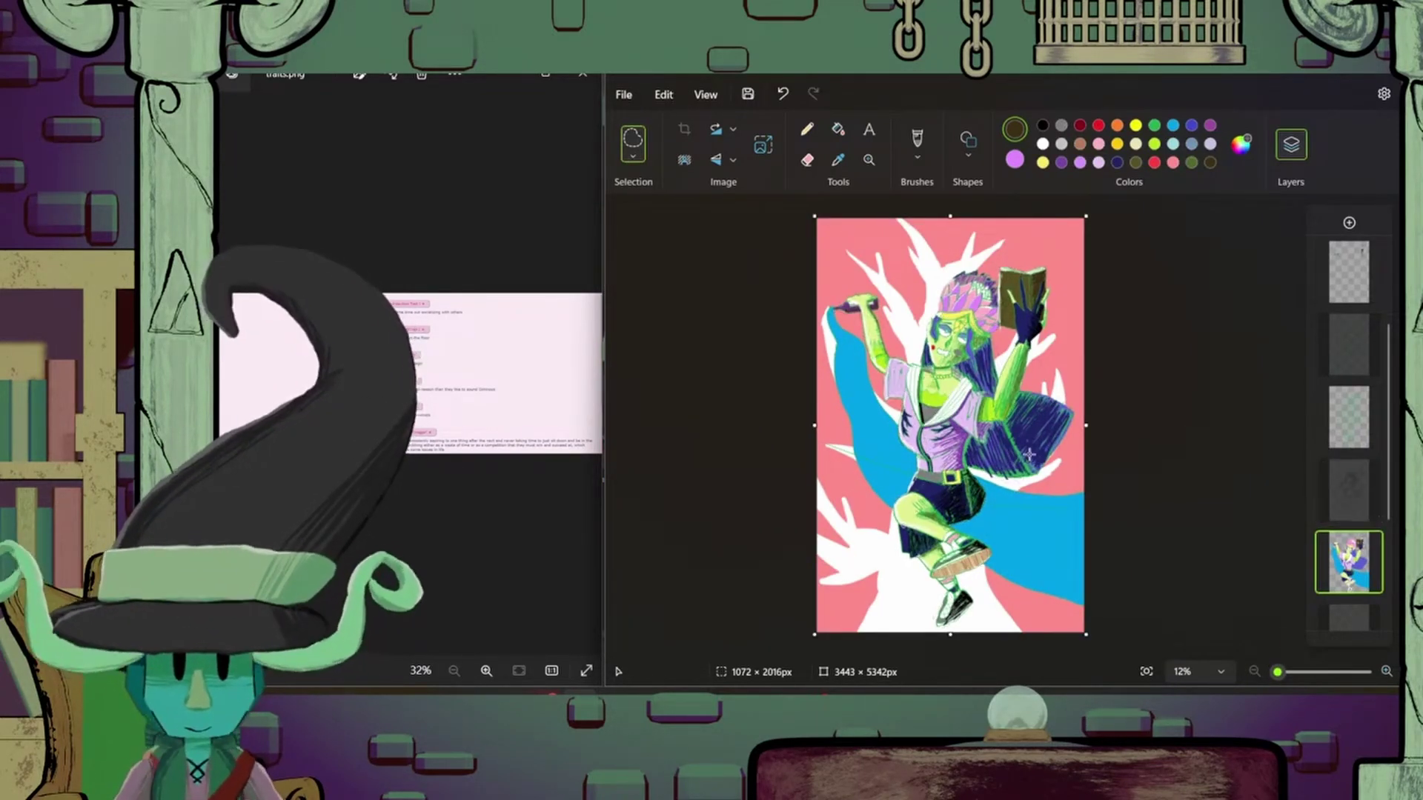
scroll(1368, 415, down, 3)
click(807, 159)
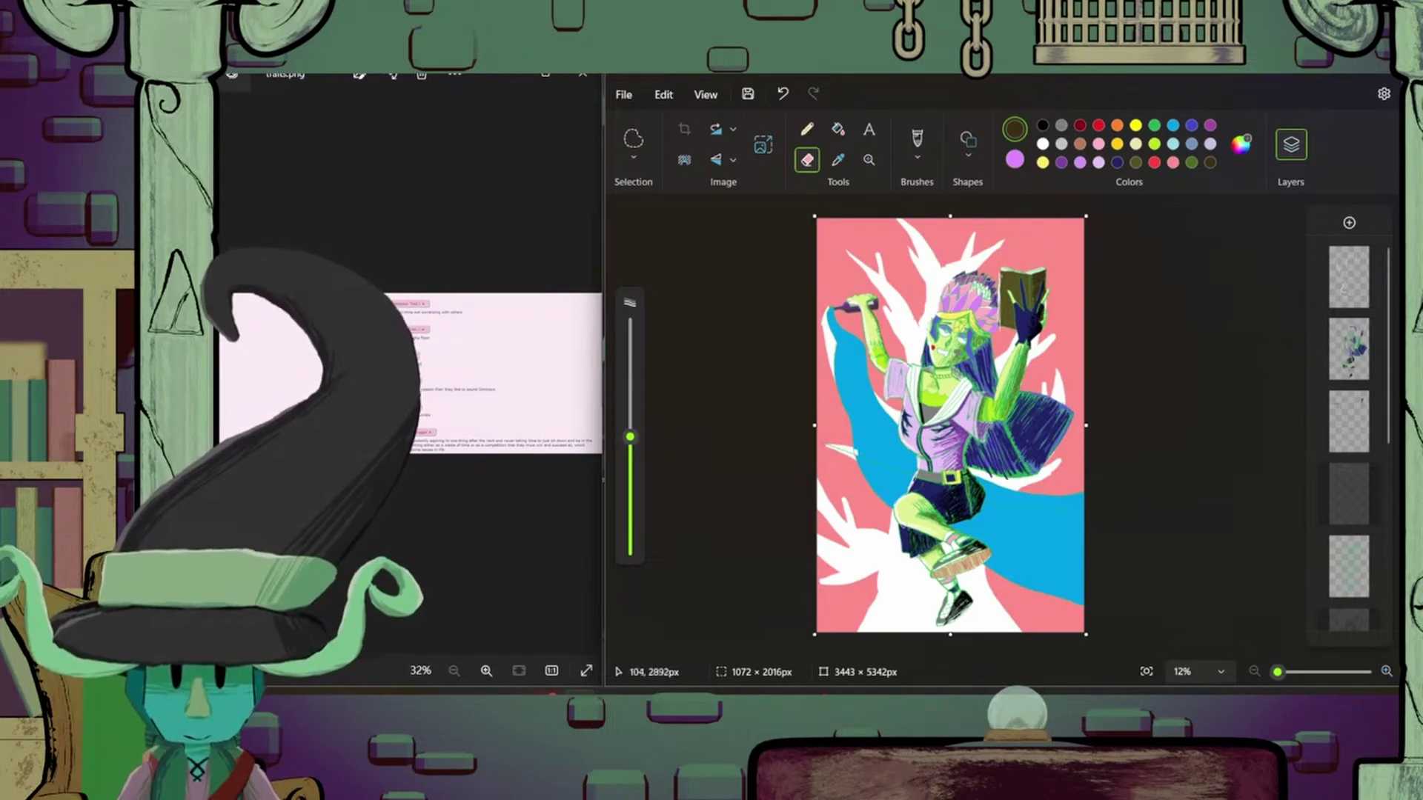
click(1349, 374)
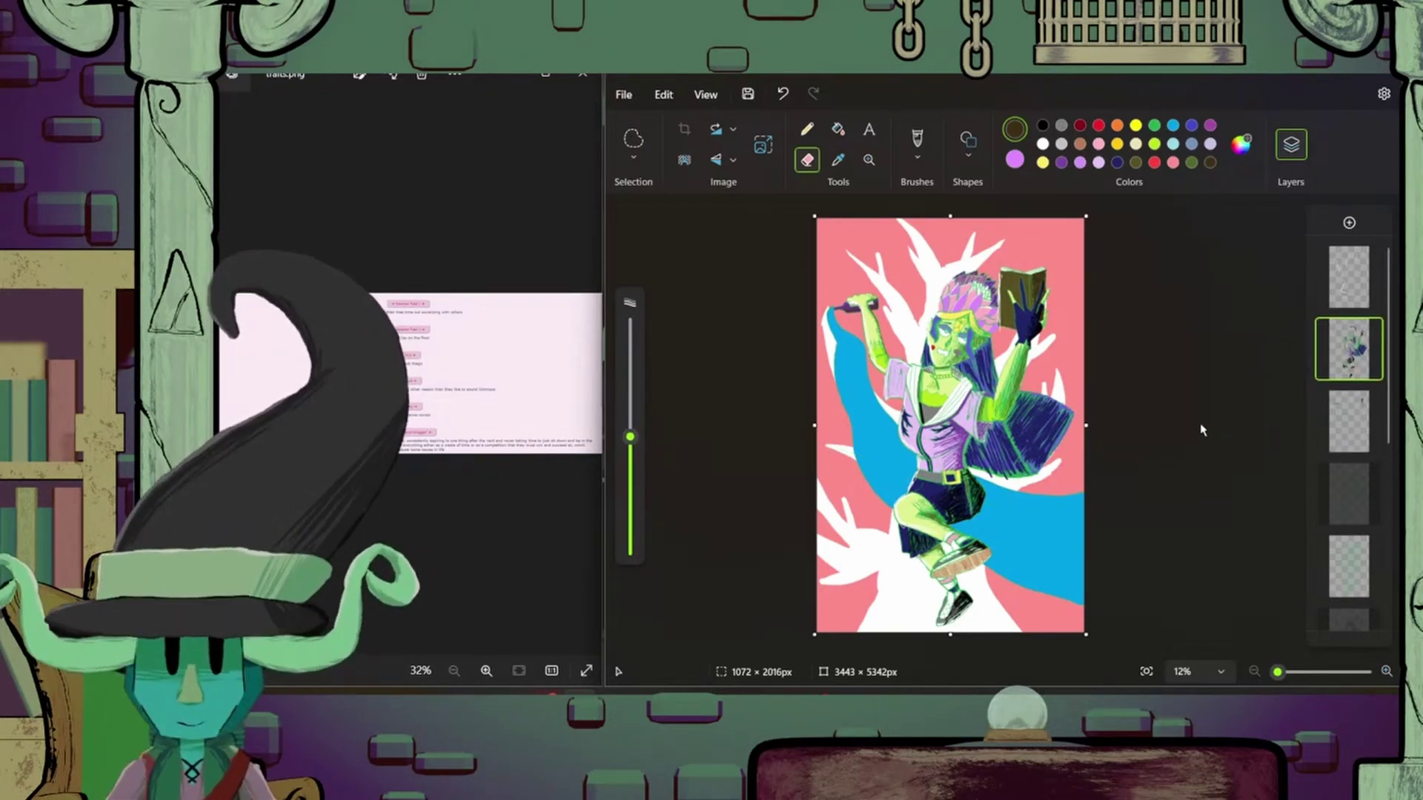
scroll(1202, 430, up, 4)
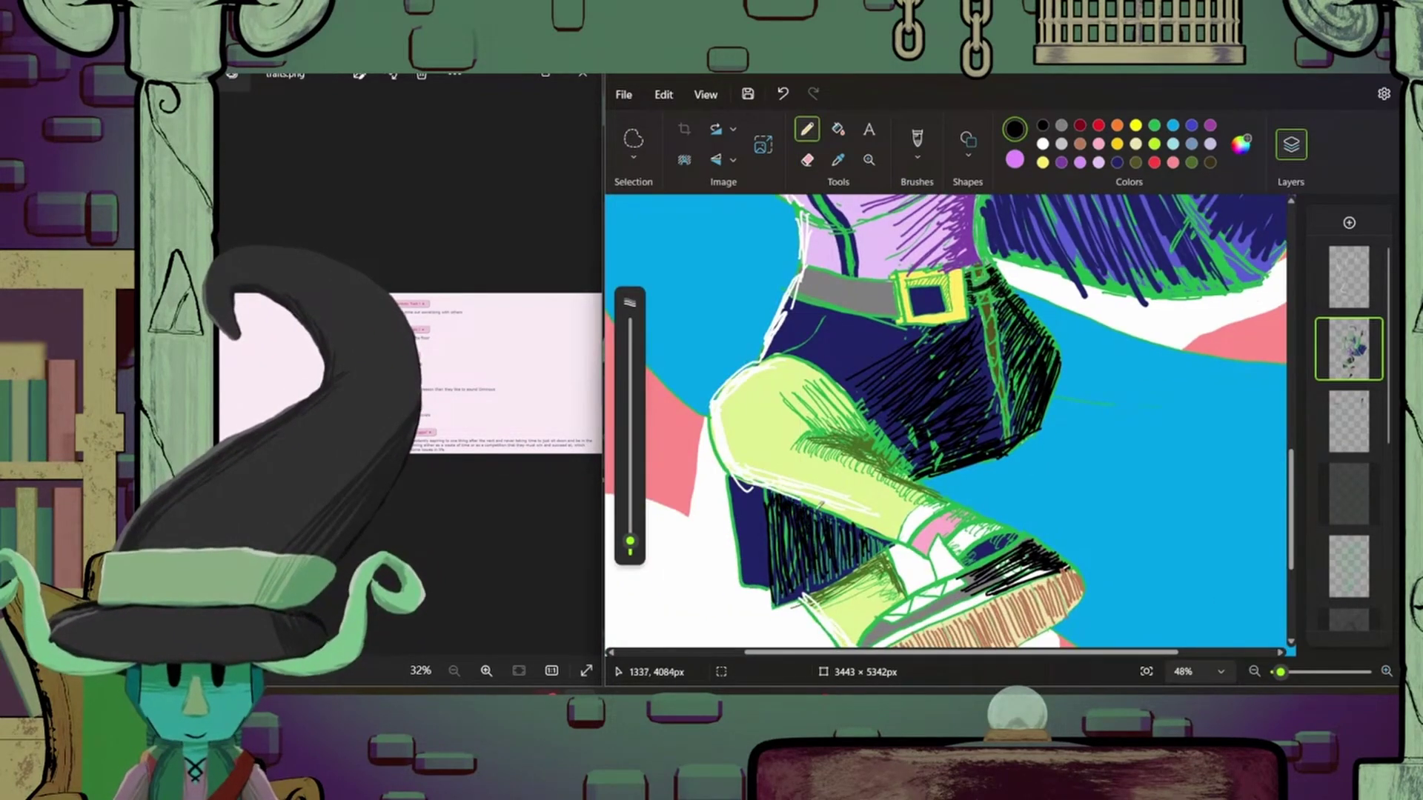
drag(821, 504, 788, 494)
scroll(956, 498, down, 5)
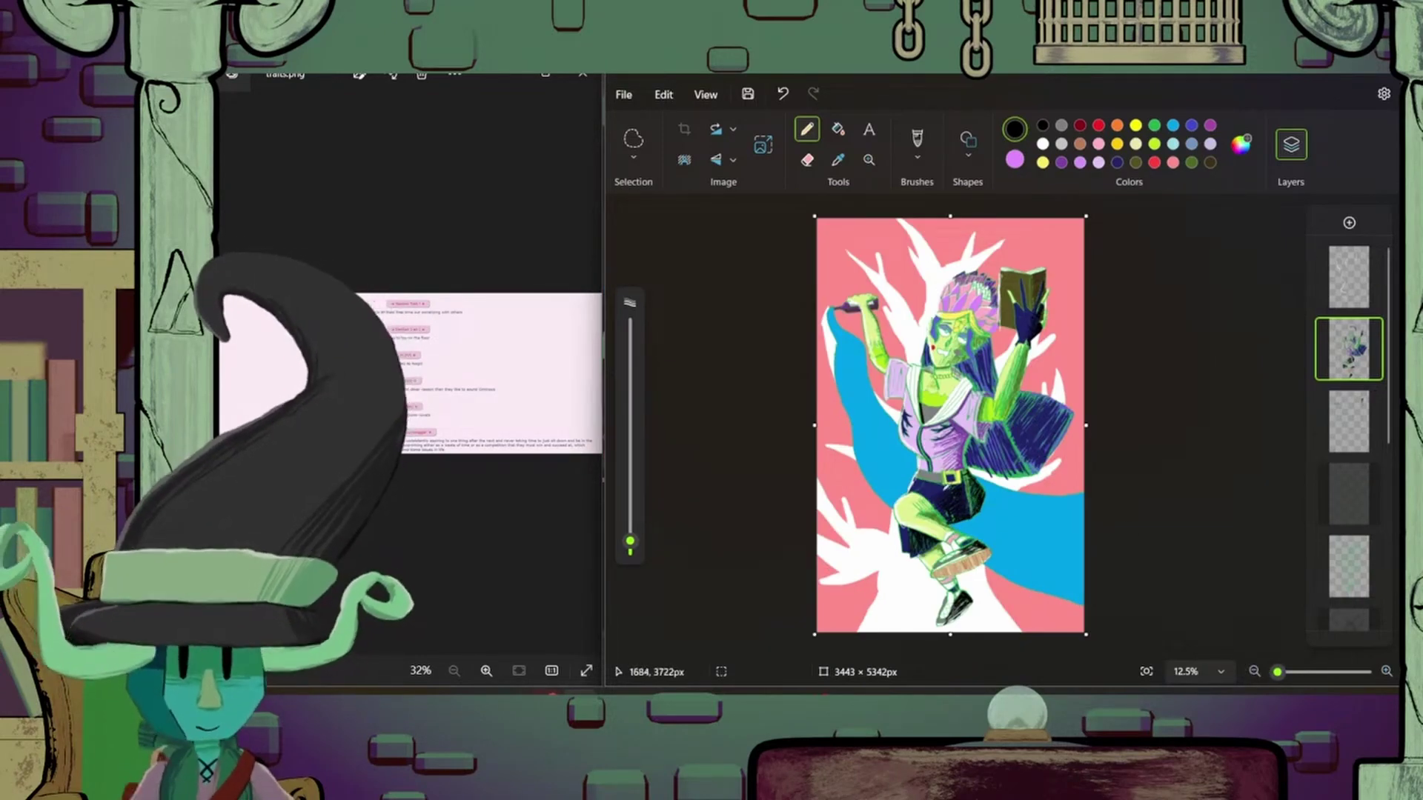
- Shade the pink bands of the socks with purple strokes
scroll(1004, 548, up, 4)
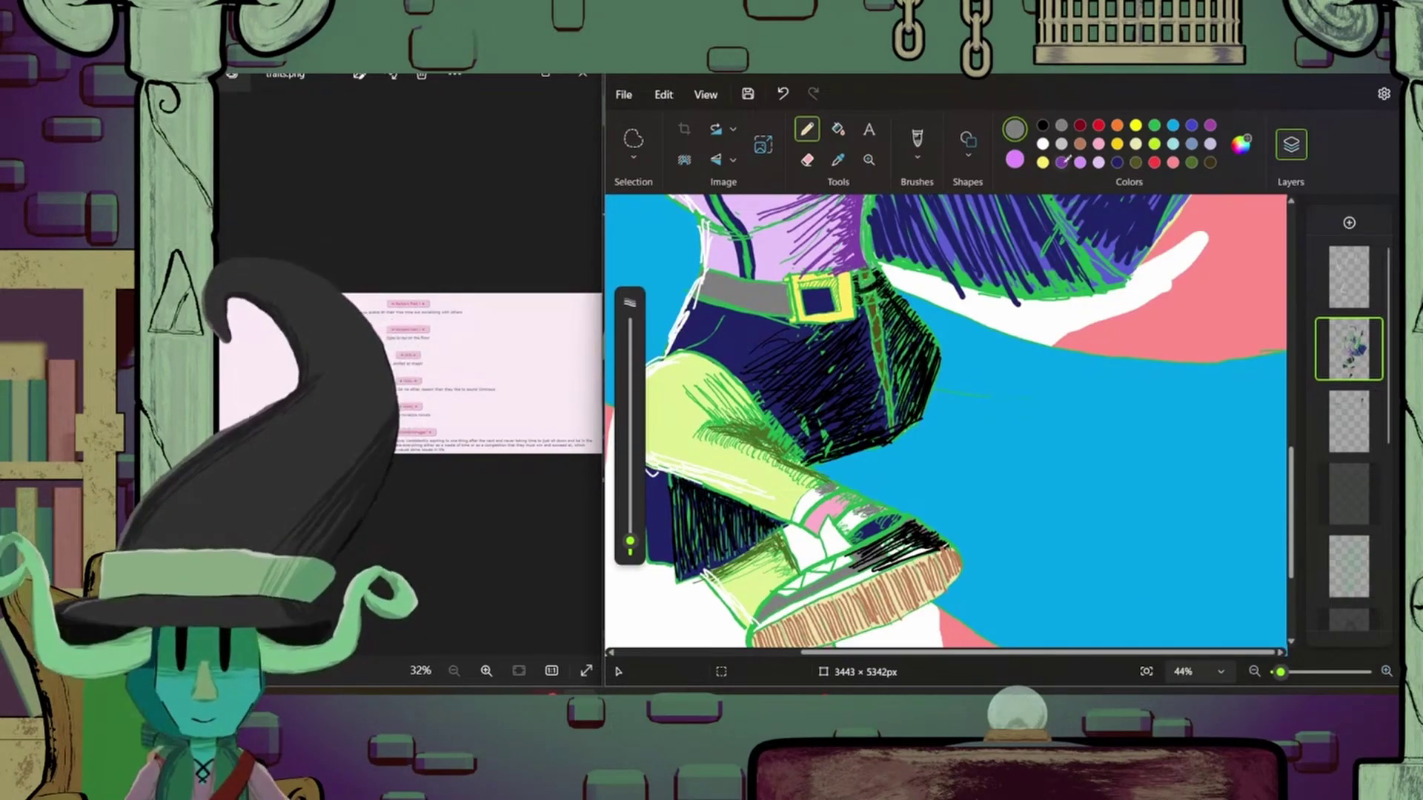
scroll(901, 516, down, 4)
scroll(900, 544, up, 4)
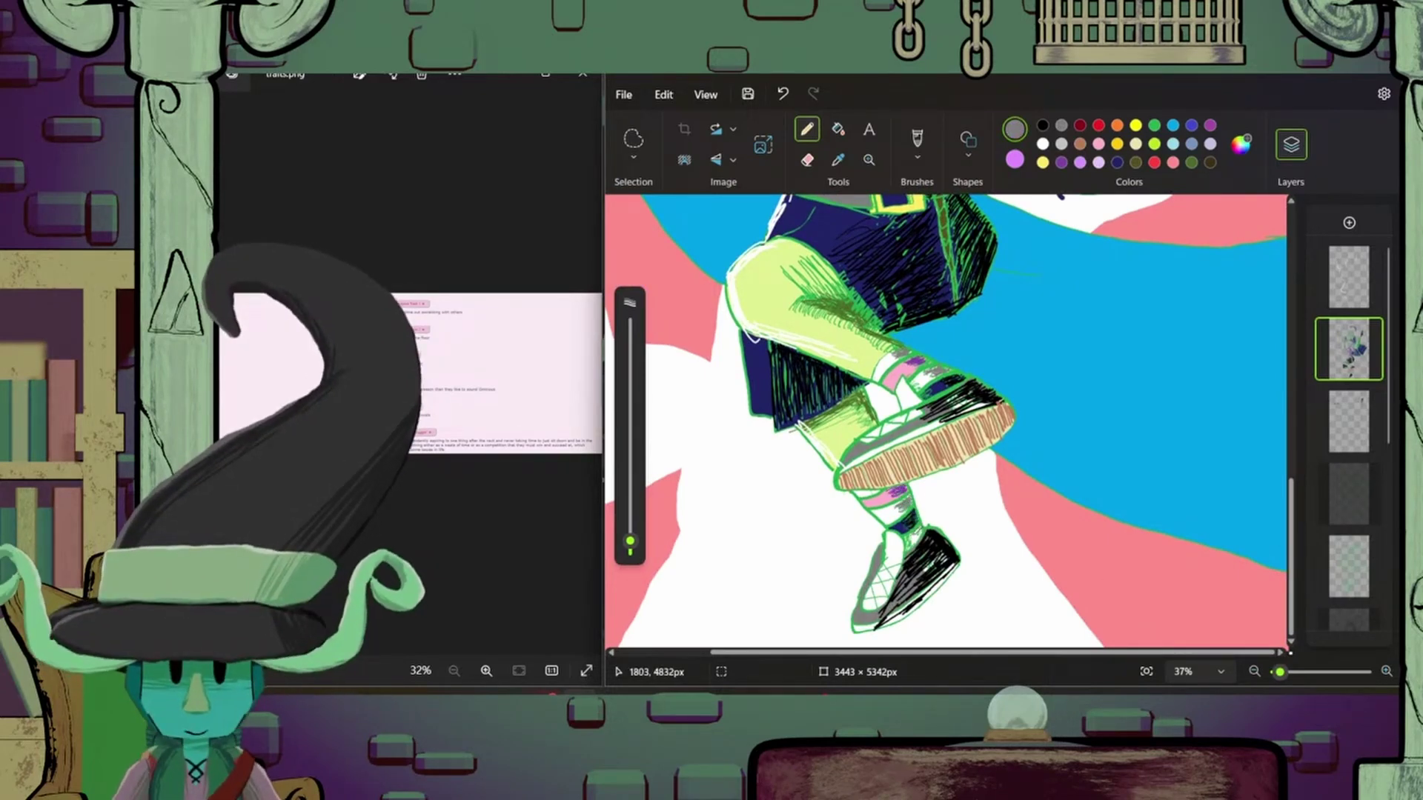
scroll(923, 500, down, 4)
- Hatch dense brown strokes across the sole of the raised shoe
scroll(923, 500, up, 4)
scroll(922, 500, down, 1)
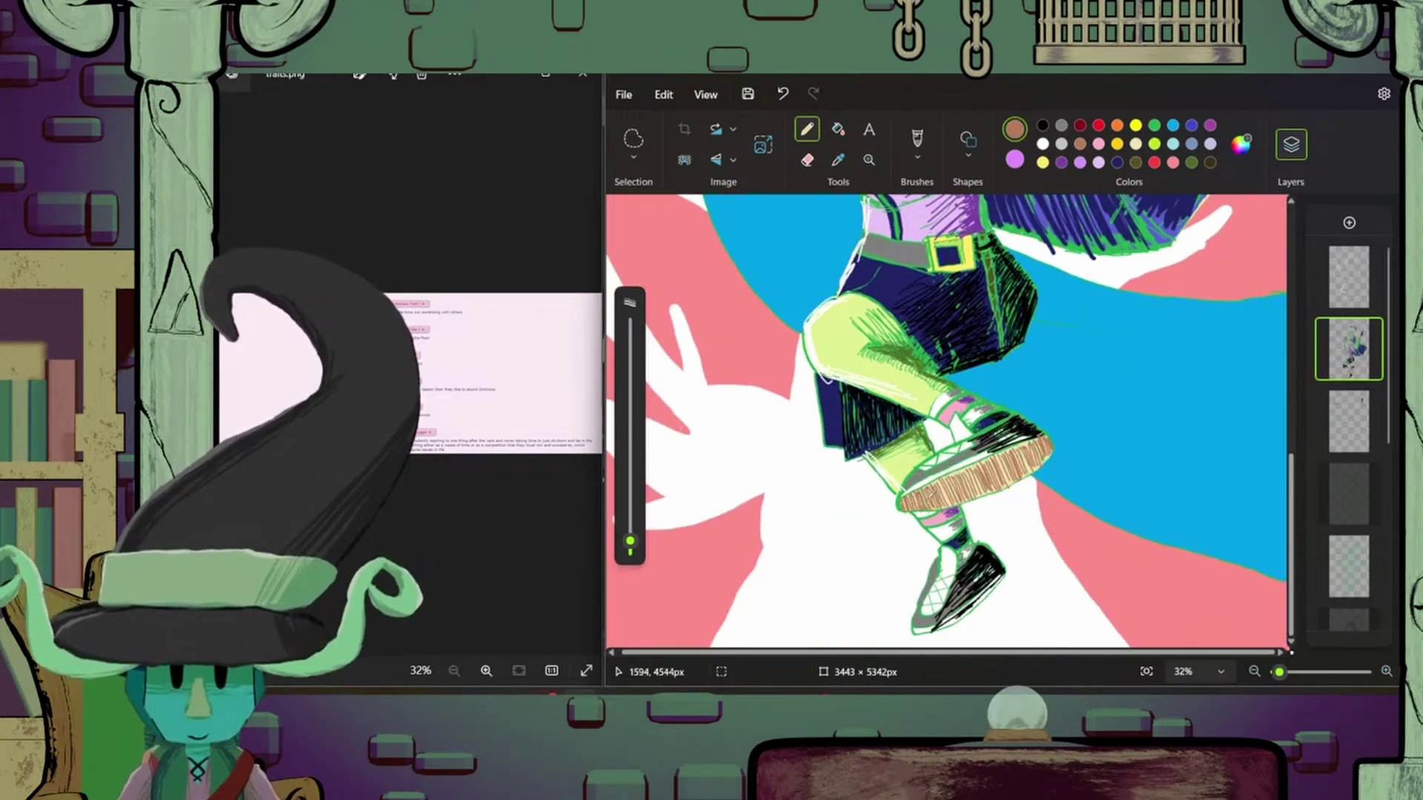
drag(919, 495, 1003, 455)
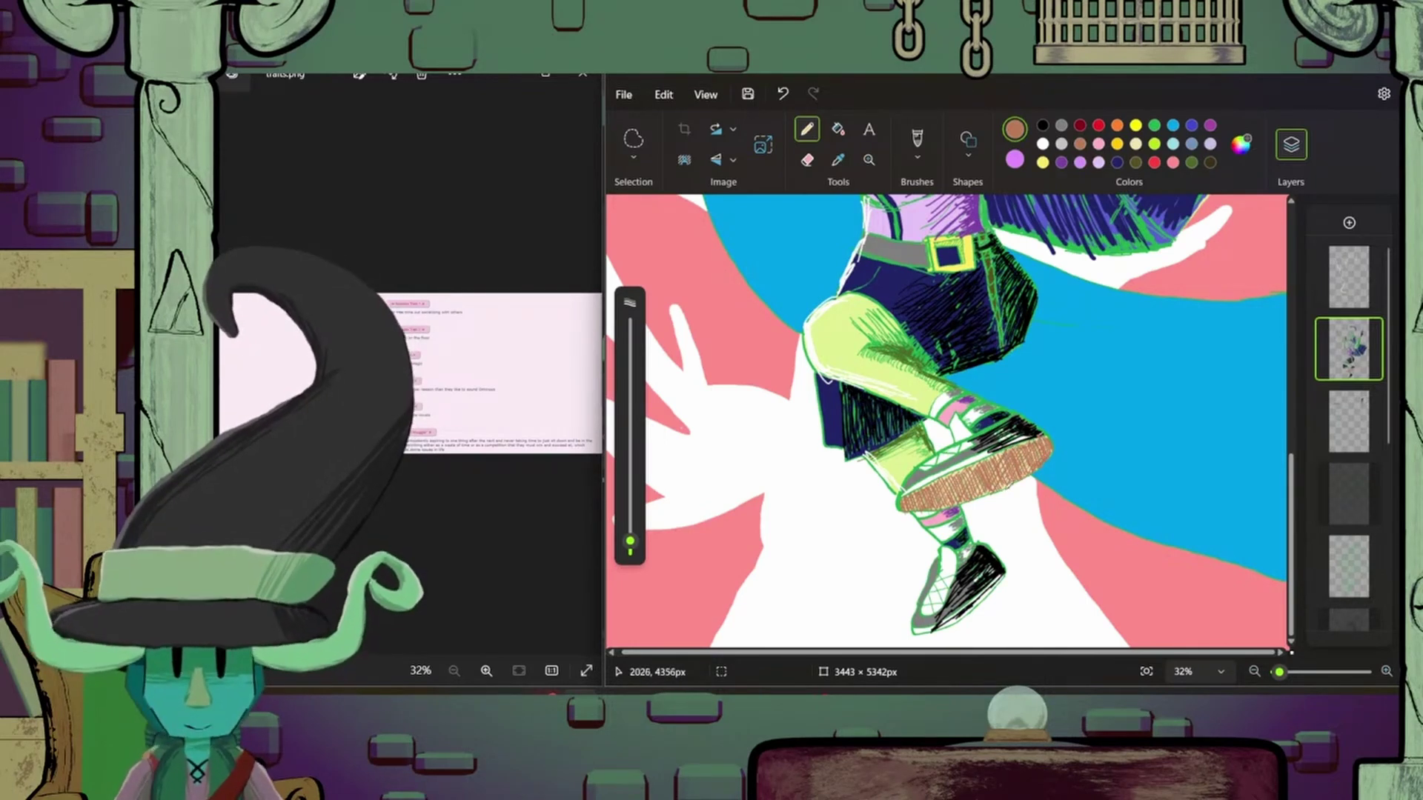
- Draw thin white flowing lines along the length of the blue fabric
scroll(1109, 580, down, 4)
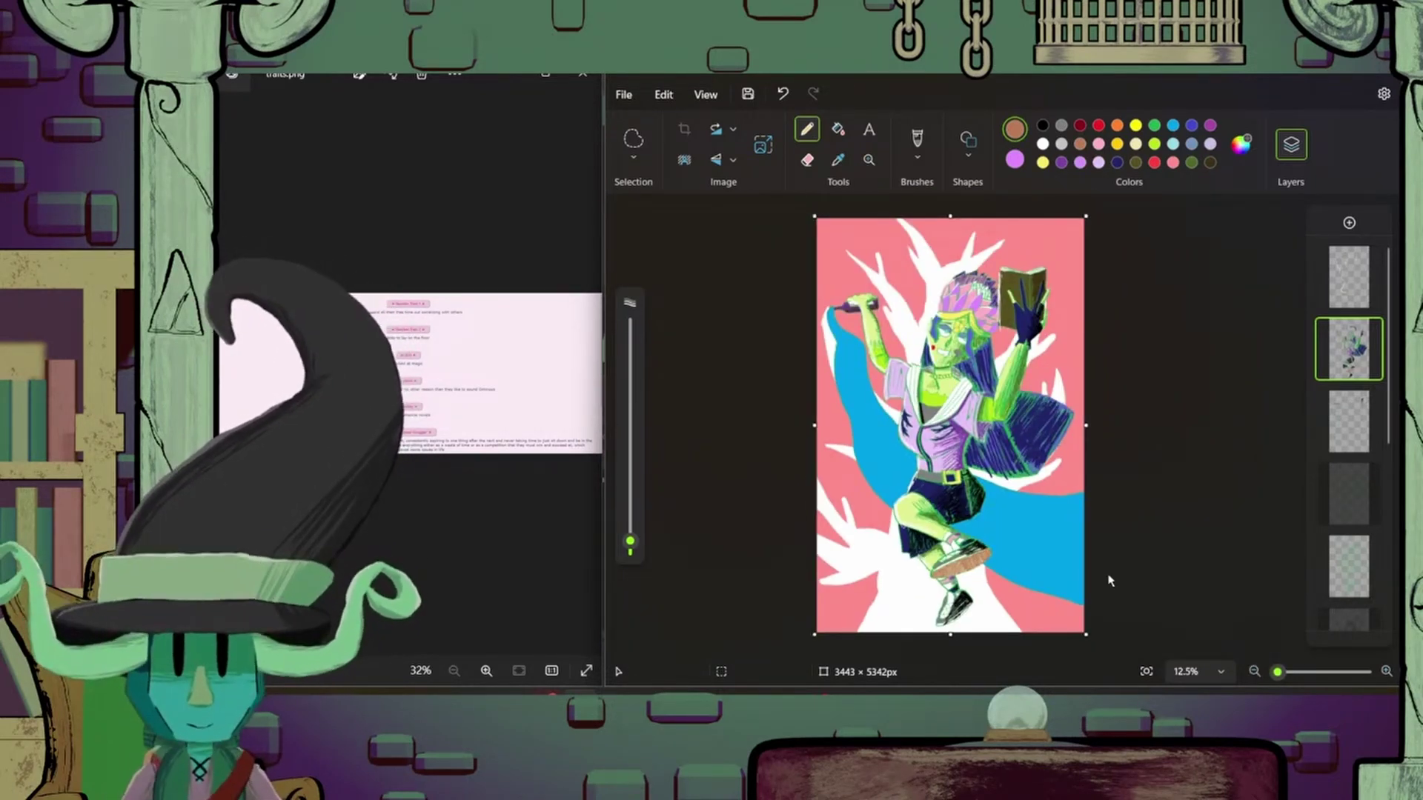
mouse_move(847, 384)
mouse_down()
mouse_move(880, 453)
mouse_move(859, 368)
mouse_move(1002, 568)
mouse_move(1001, 535)
mouse_move(1084, 543)
mouse_move(991, 519)
mouse_move(1101, 495)
mouse_move(991, 534)
mouse_move(995, 486)
mouse_move(1053, 578)
mouse_up()
- Bring up the face.png reference and hatch brown shading along the shaded side of the yellow headband
click(227, 375)
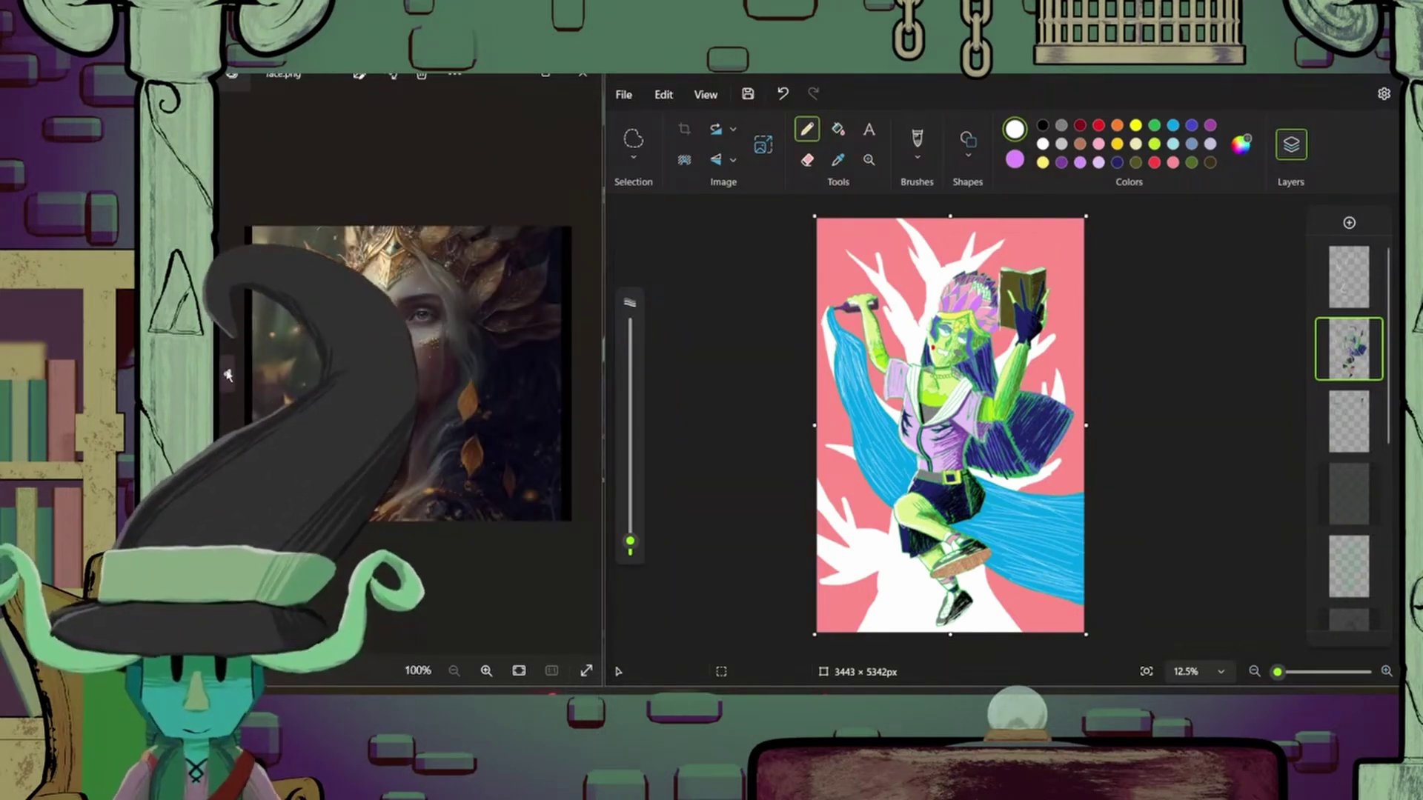
scroll(899, 316, up, 5)
scroll(899, 315, up, 3)
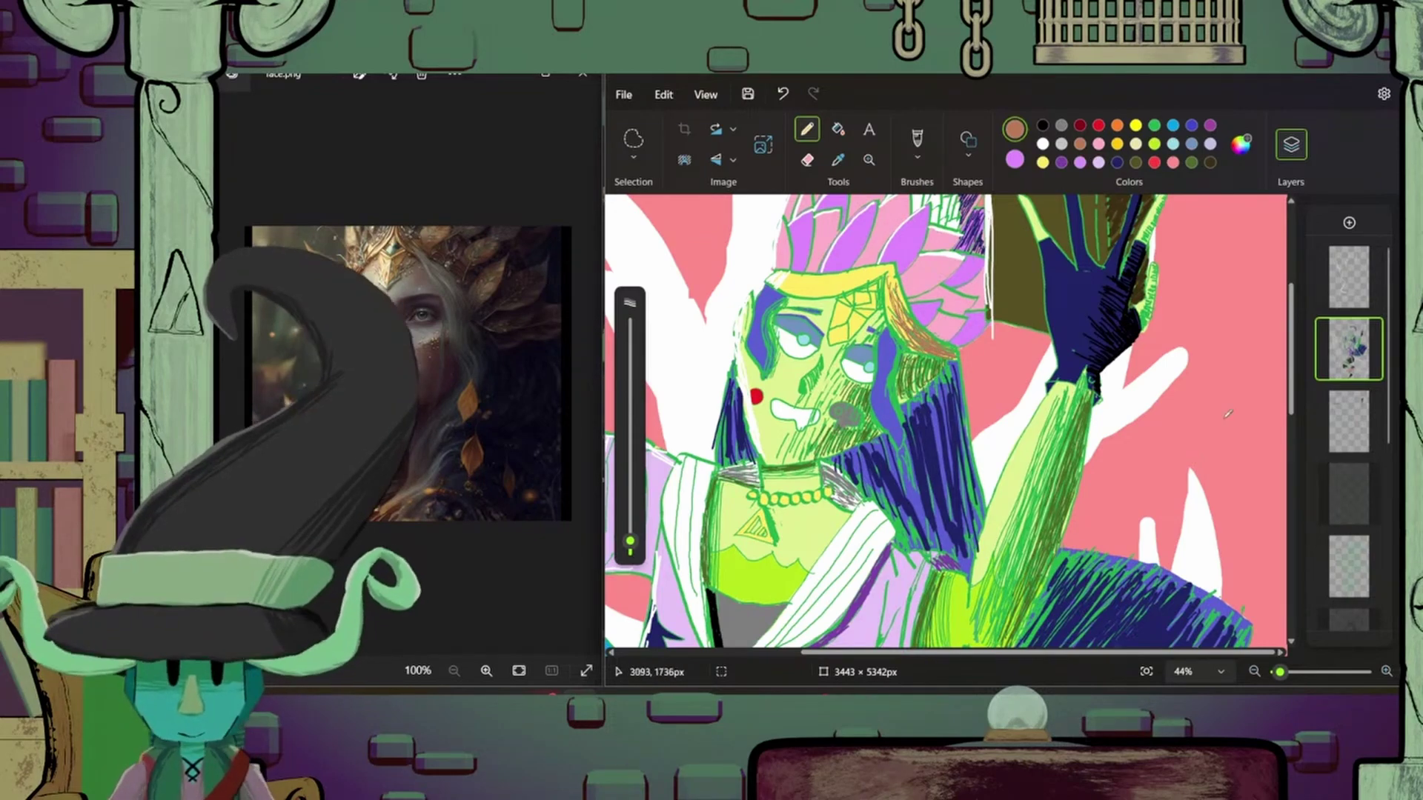
scroll(1228, 414, down, 5)
scroll(1098, 439, down, 5)
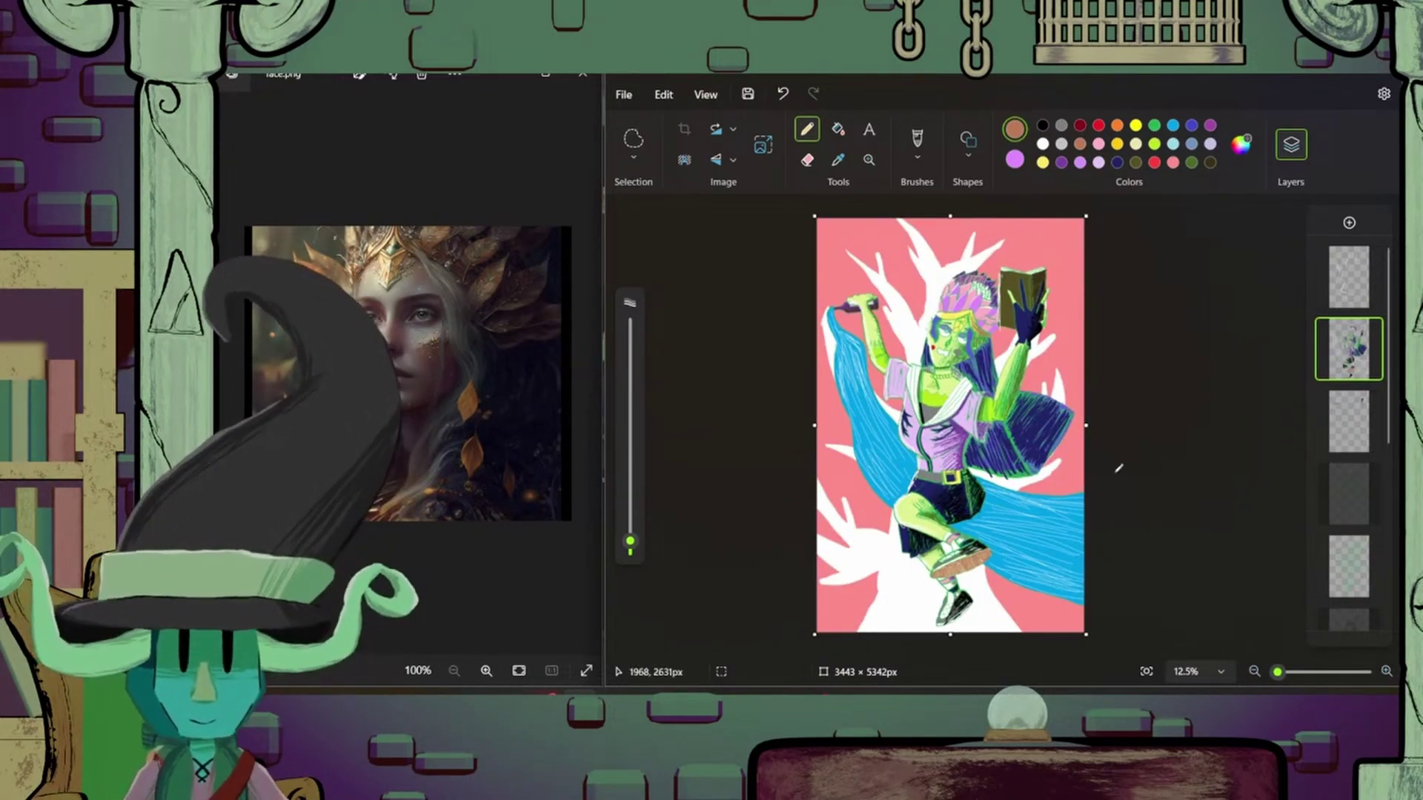
click(1349, 364)
click(807, 160)
scroll(1012, 505, up, 4)
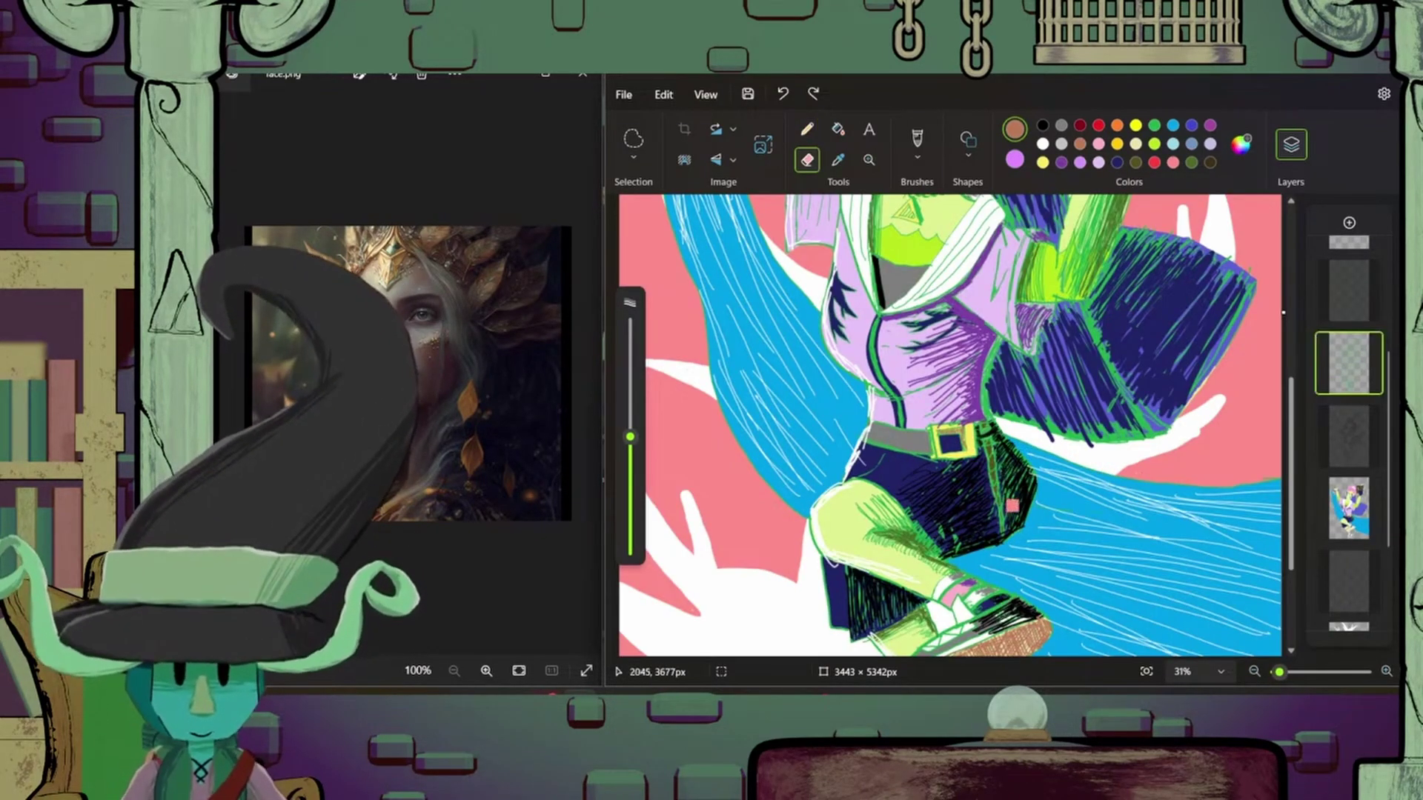
click(1370, 382)
click(1349, 512)
click(807, 128)
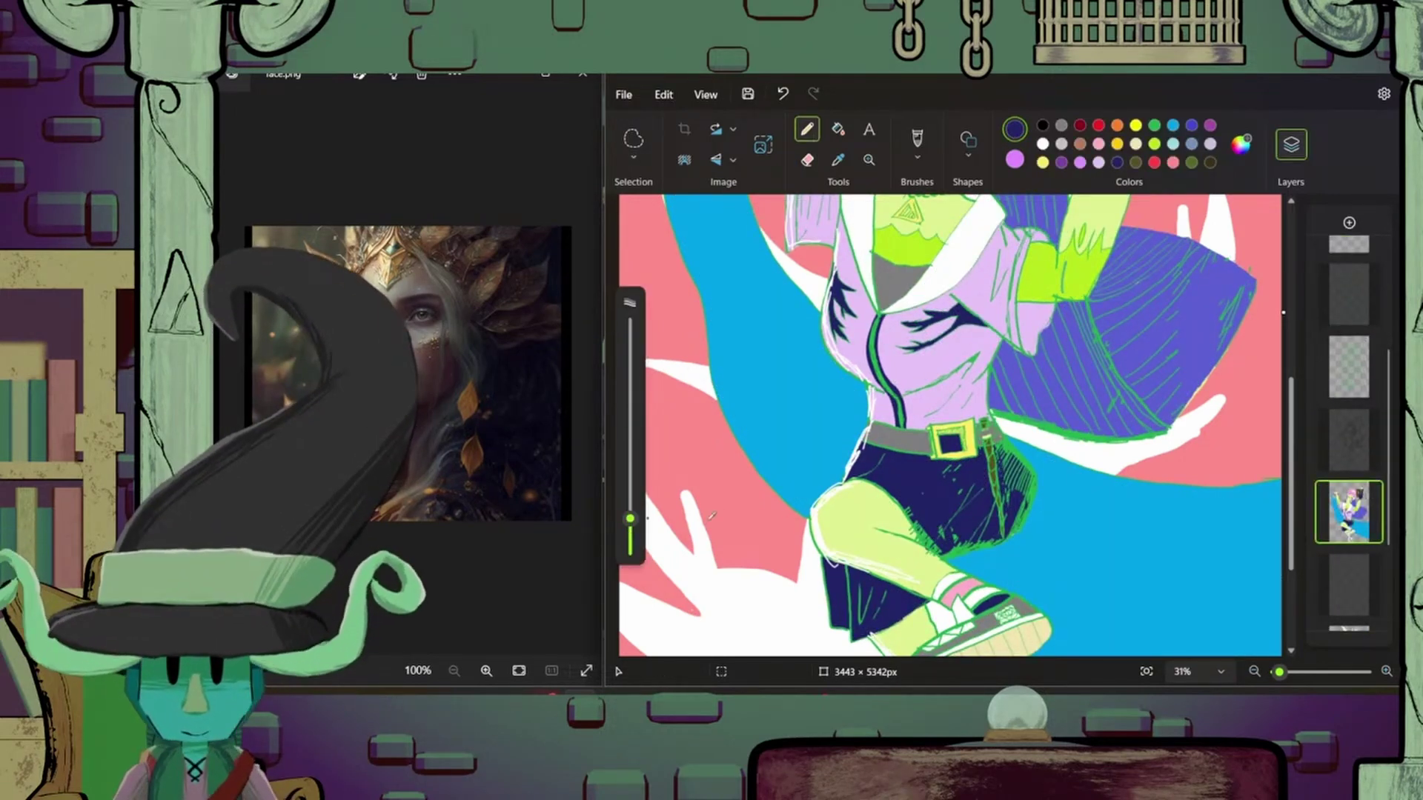
- Reduce the pencil size and hatch dark strokes over the shaded headdress feathers on the top layer
key(ctrl+plus)
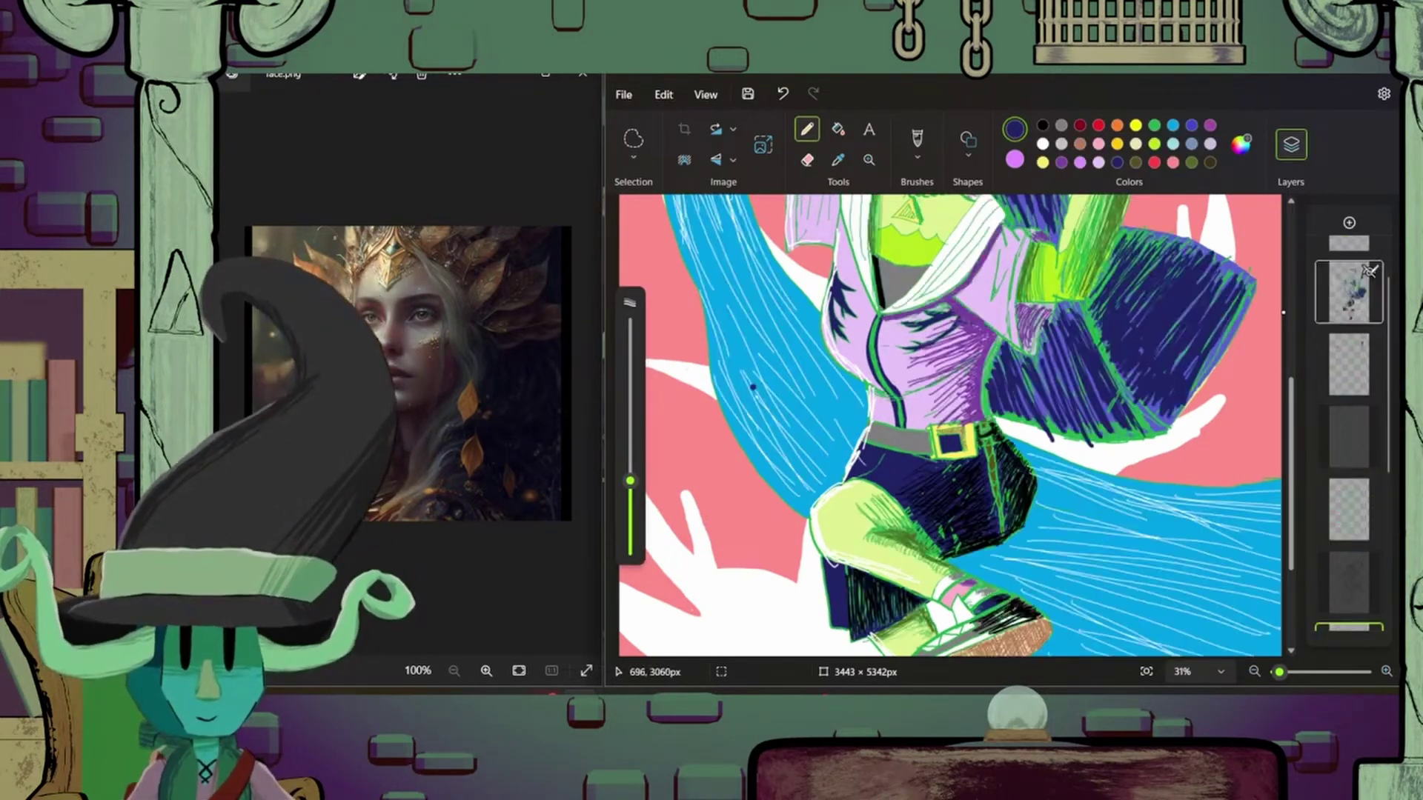
key(ctrl+minus)
key(ctrl+minus)
scroll(1007, 445, down, 3)
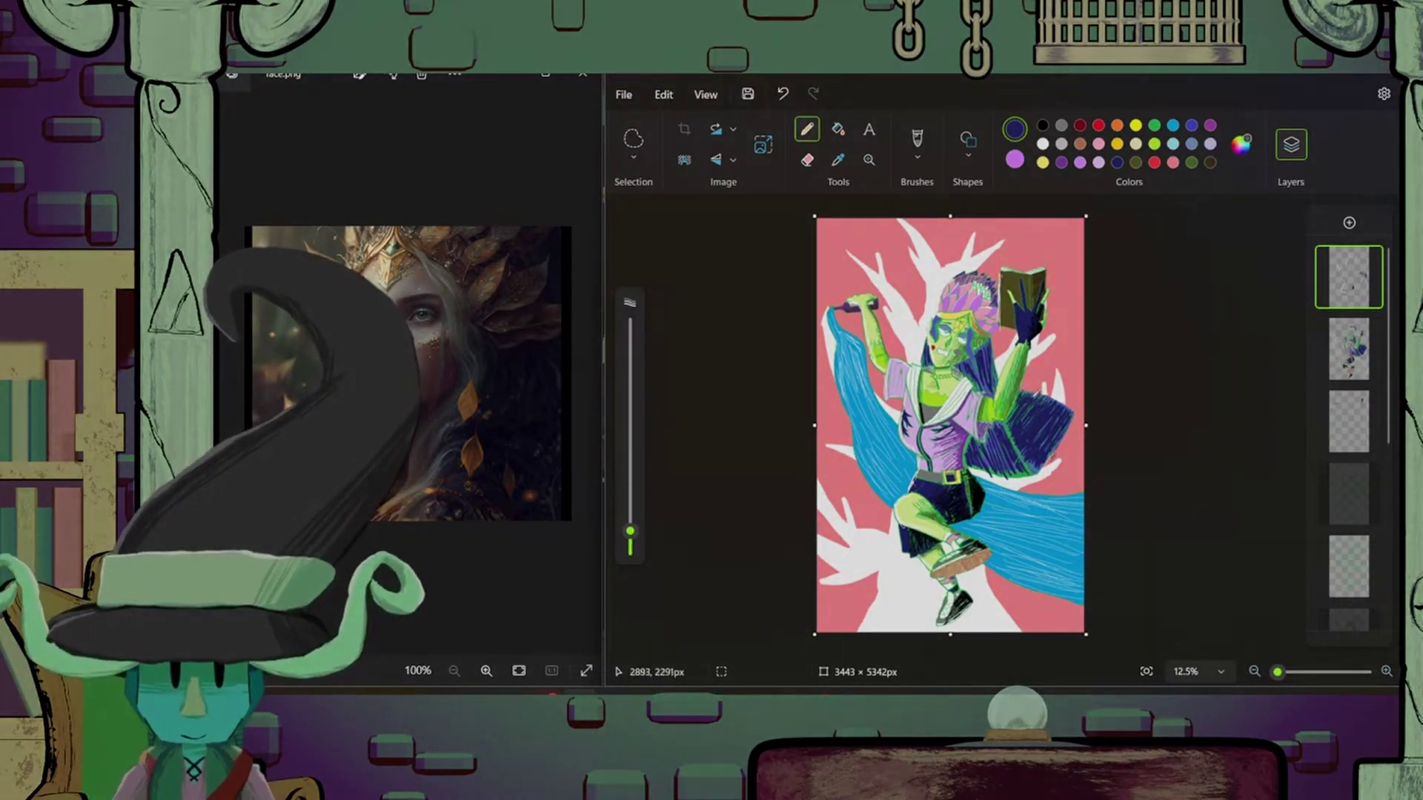
scroll(945, 271, up, 2)
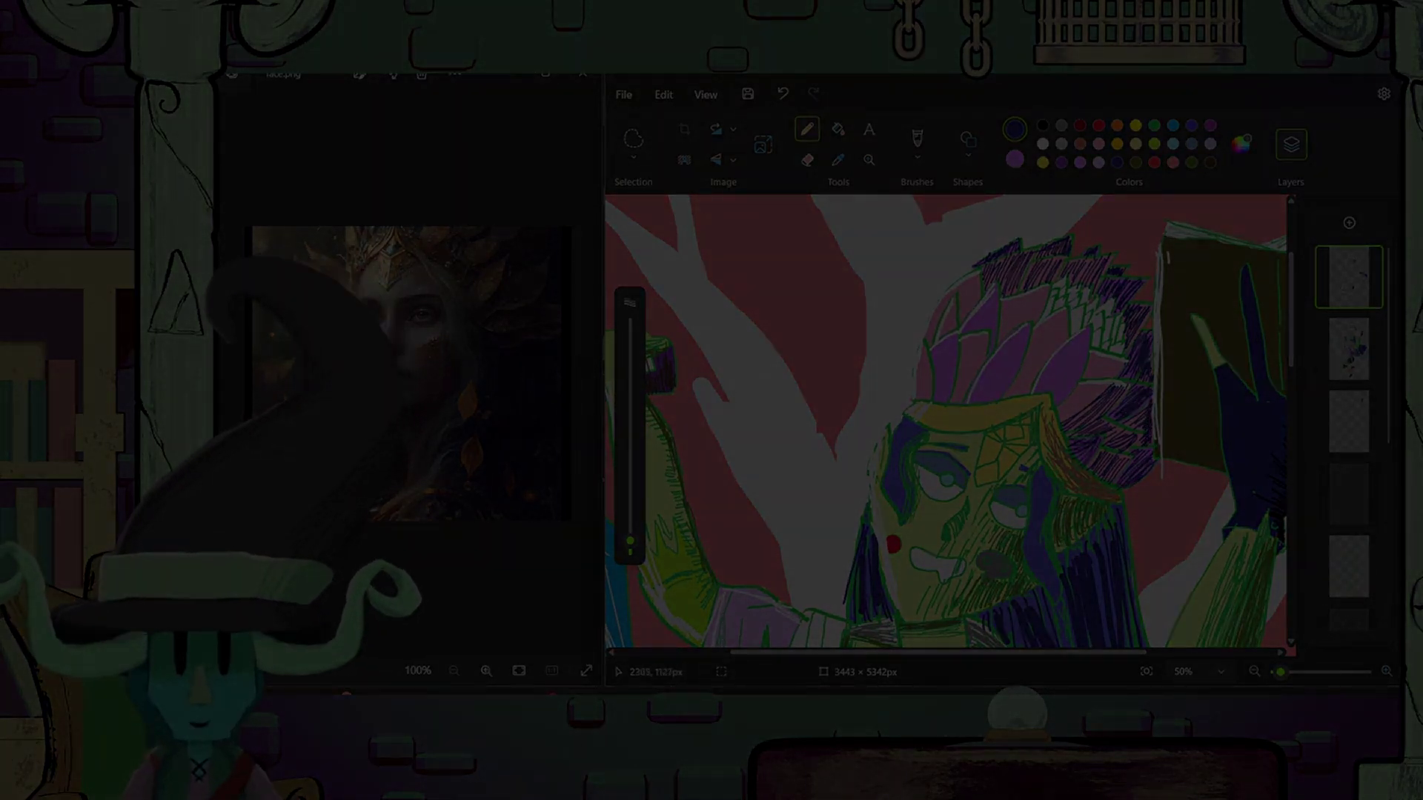
scroll(945, 422, down, 2)
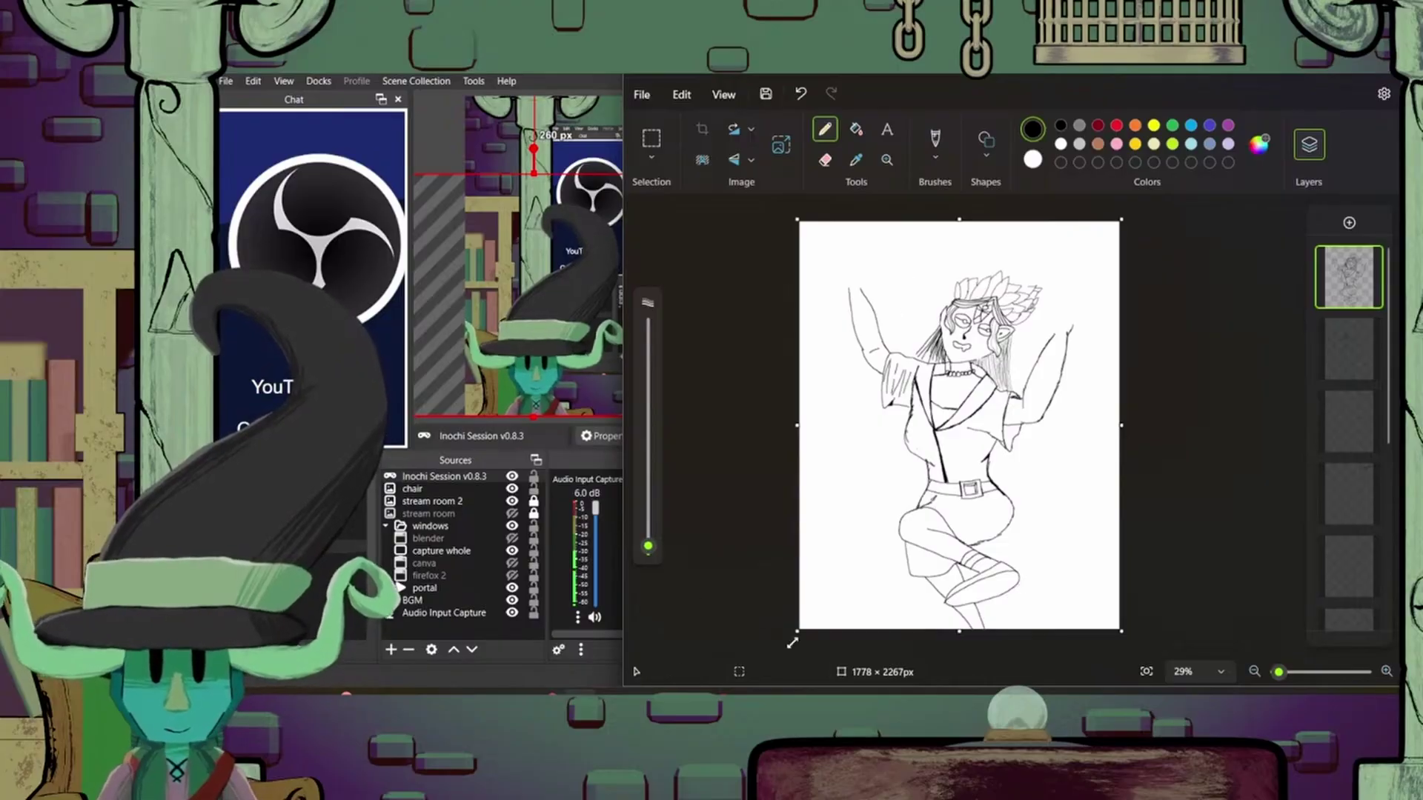
- Switch to the face.png reference image beside the black line sketch
key(alt+Tab)
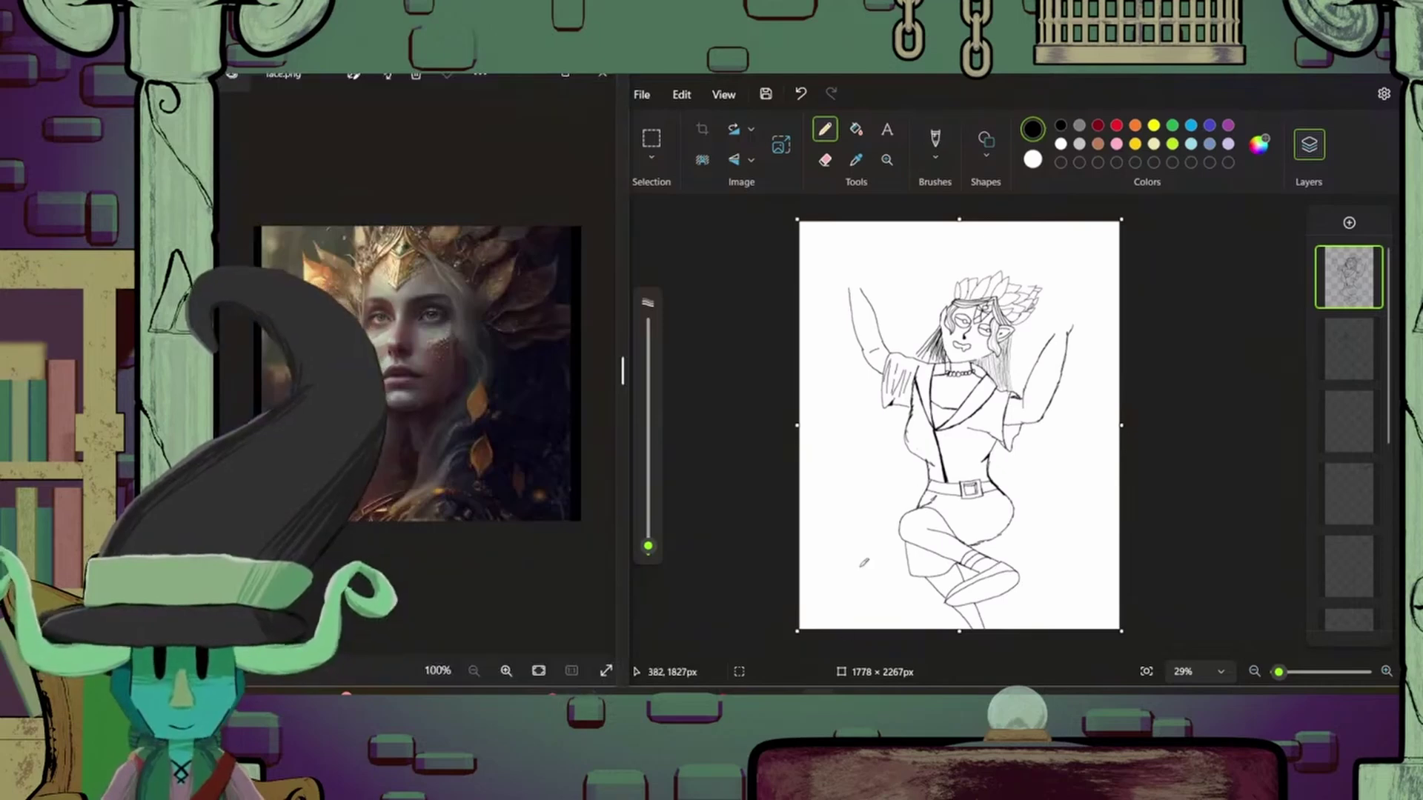
drag(1279, 673, 1286, 675)
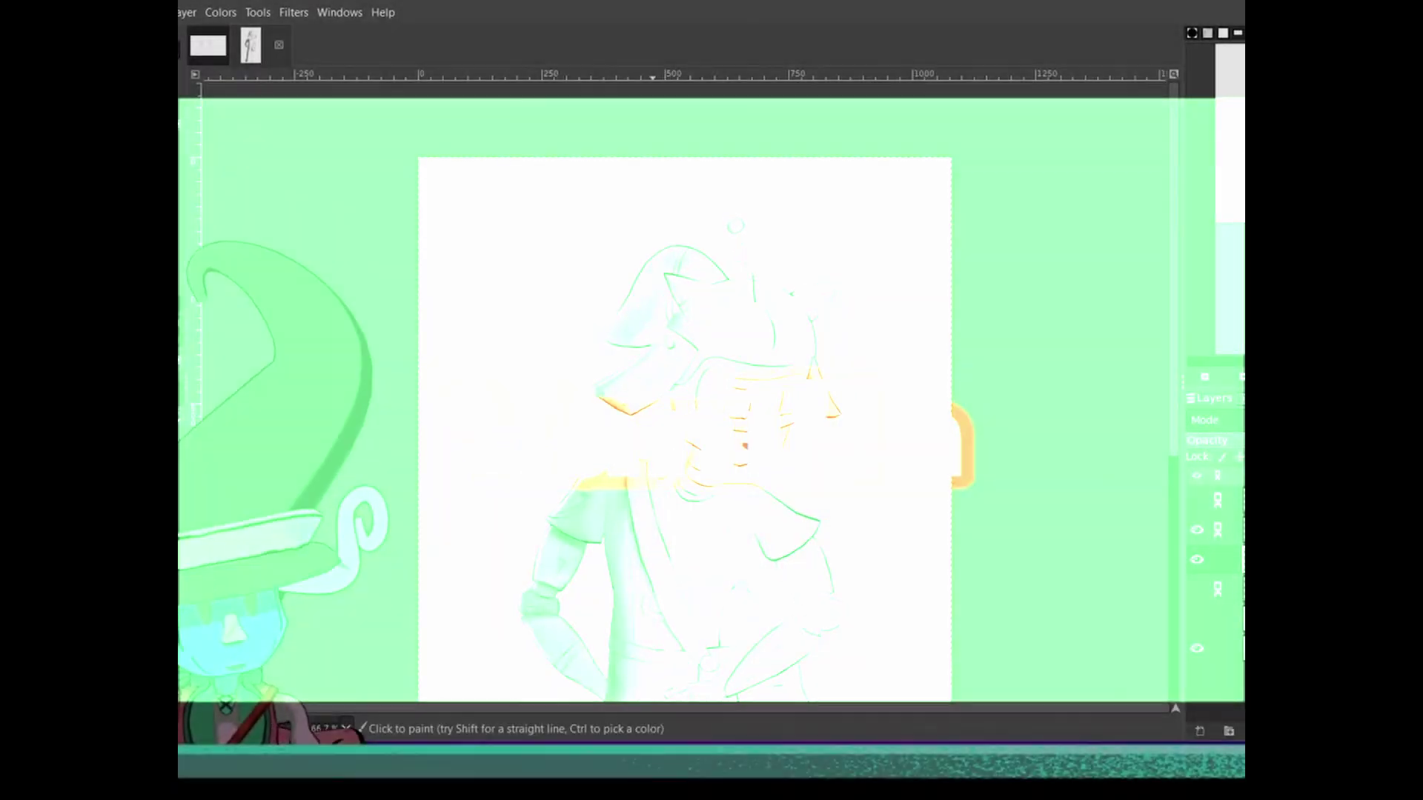
scroll(716, 480, down, 2)
scroll(716, 480, up, 2)
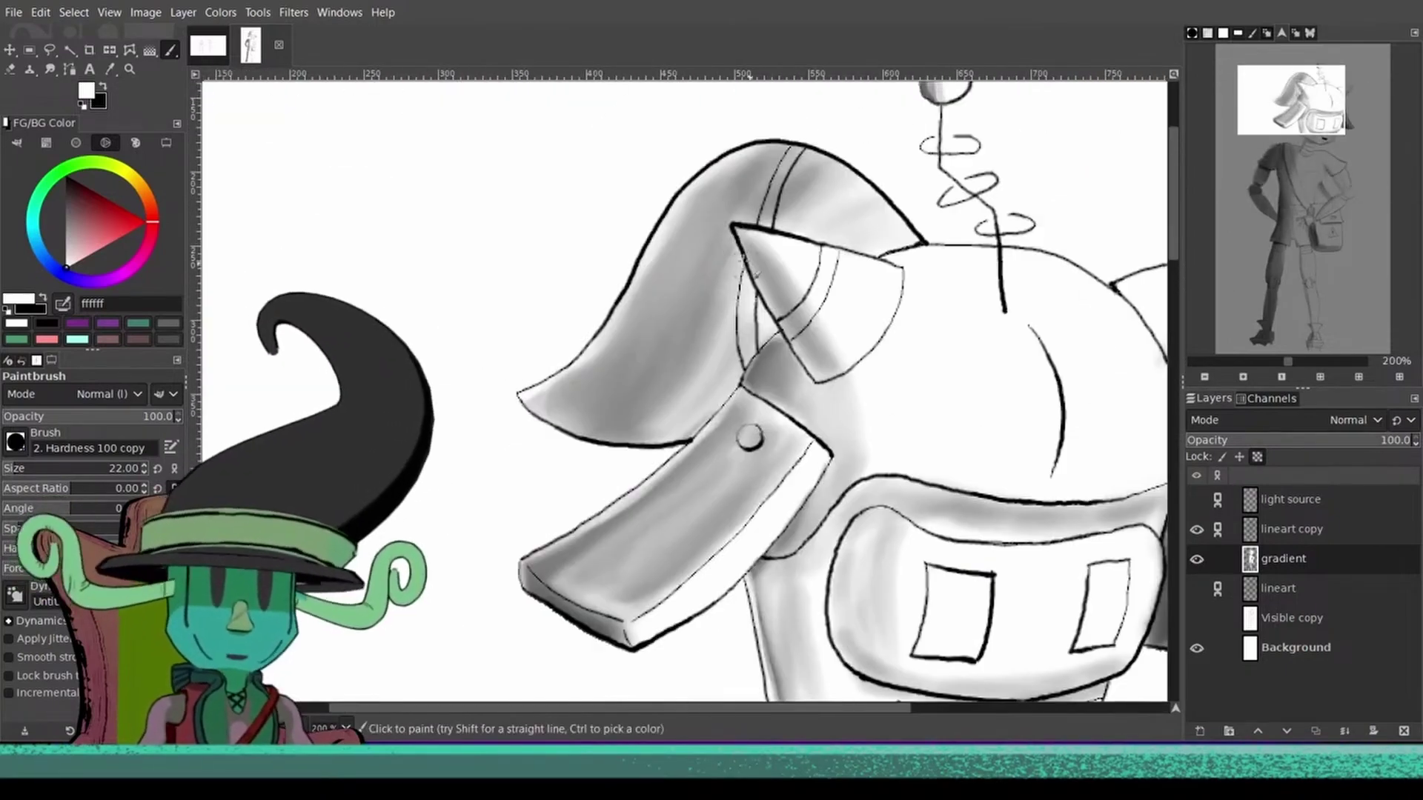
scroll(761, 342, right, 3)
scroll(458, 345, down, 5)
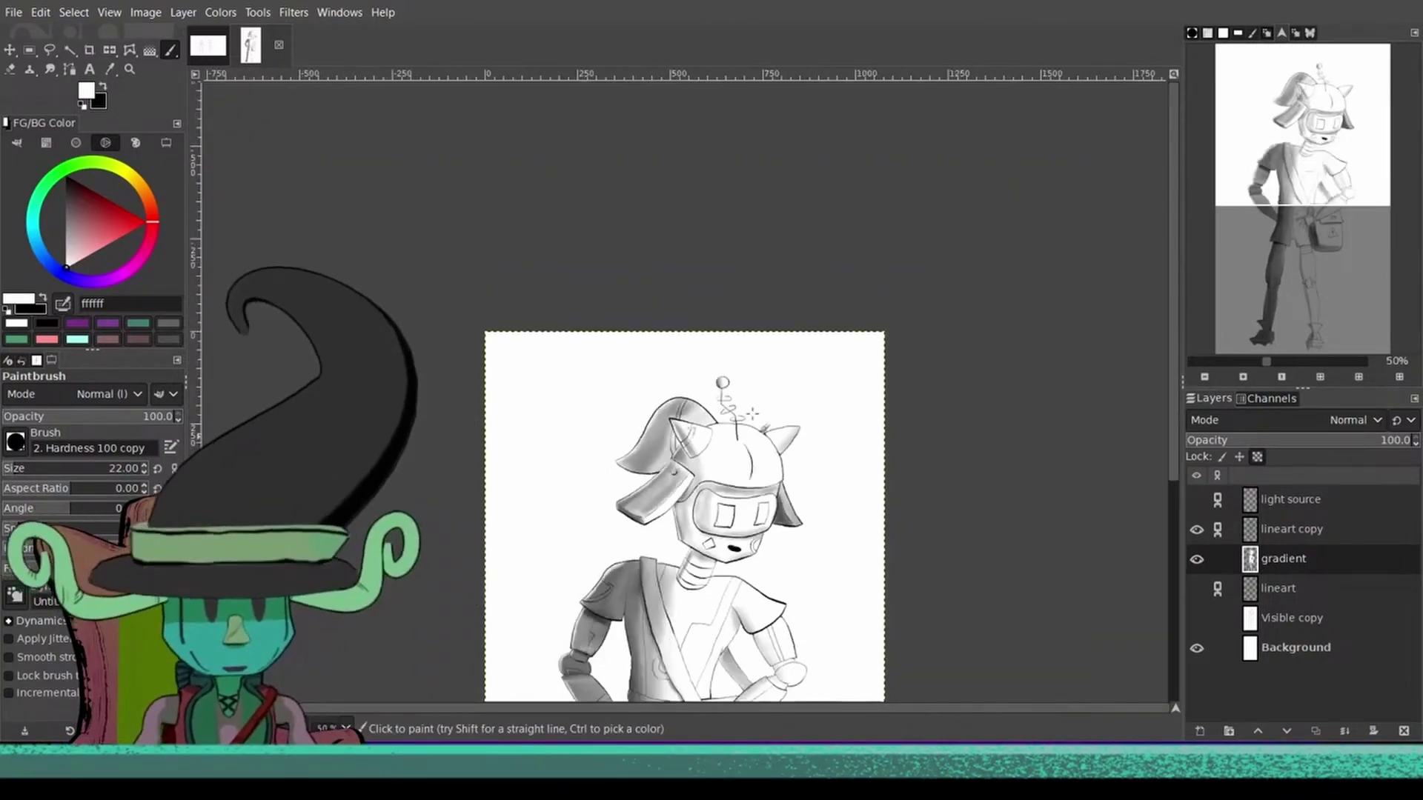
scroll(772, 407, up, 5)
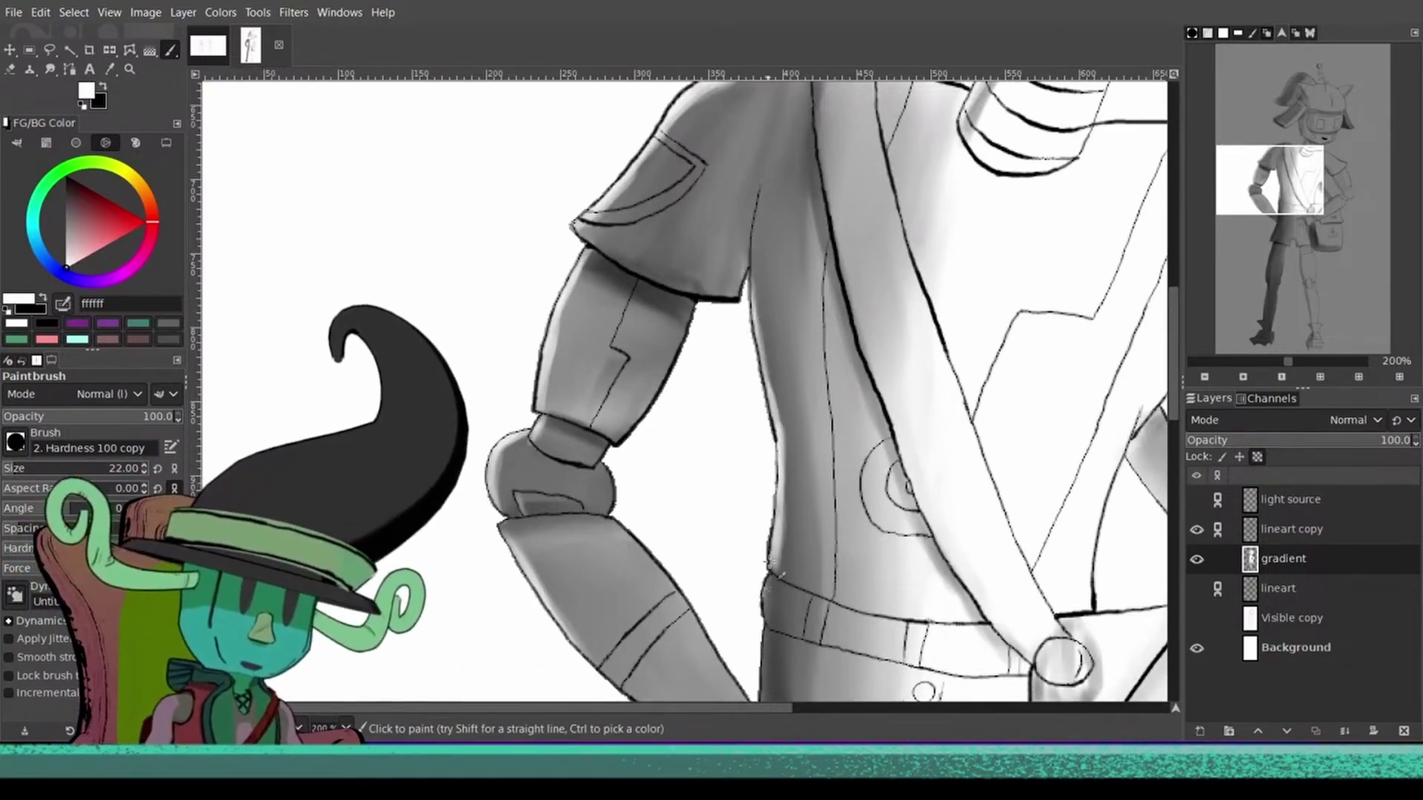
- Paint white along the outer edge of the shirt's waist and side on the gradient layer to clean up the grey shading outside the lineart
drag(768, 563, 764, 276)
scroll(751, 480, down, 5)
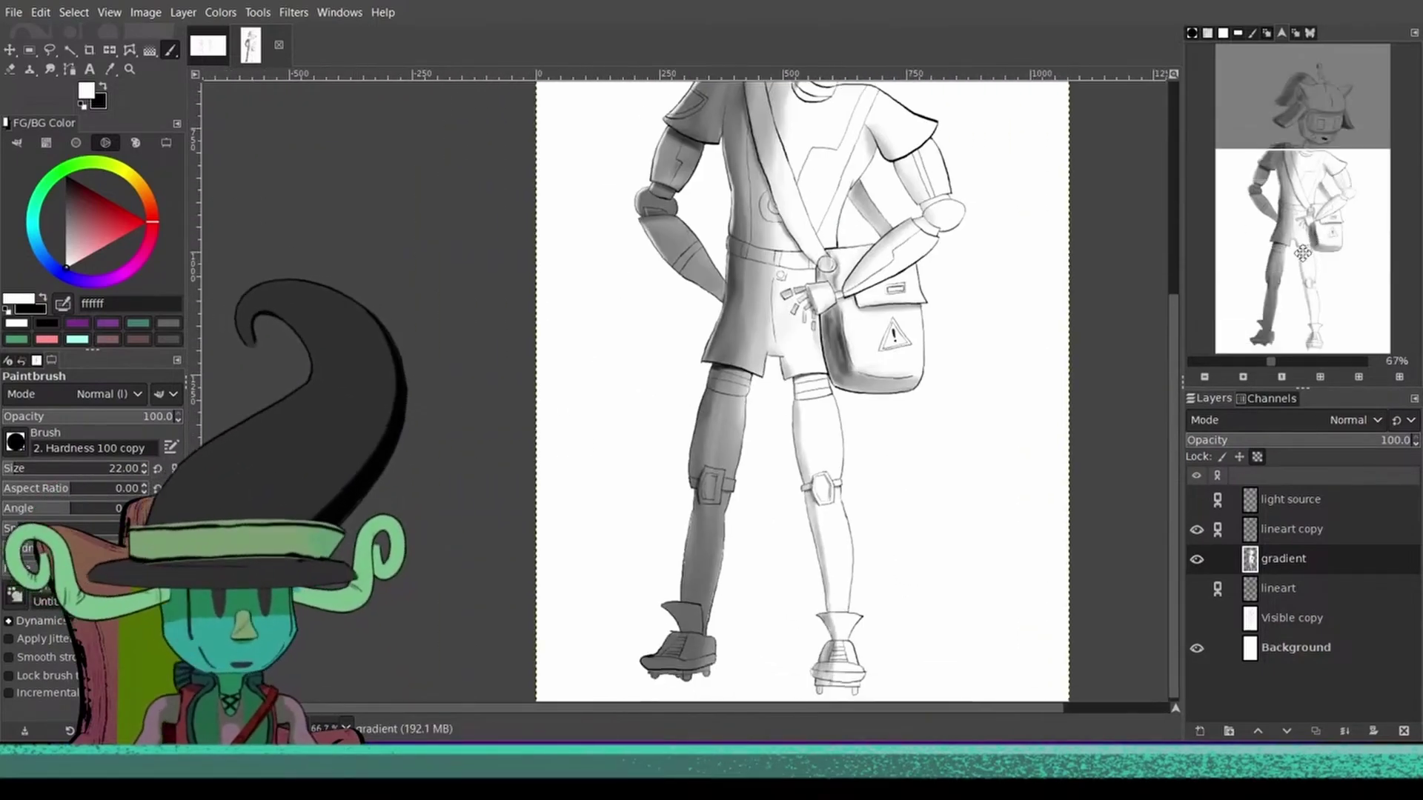
scroll(753, 415, up, 5)
scroll(753, 357, down, 3)
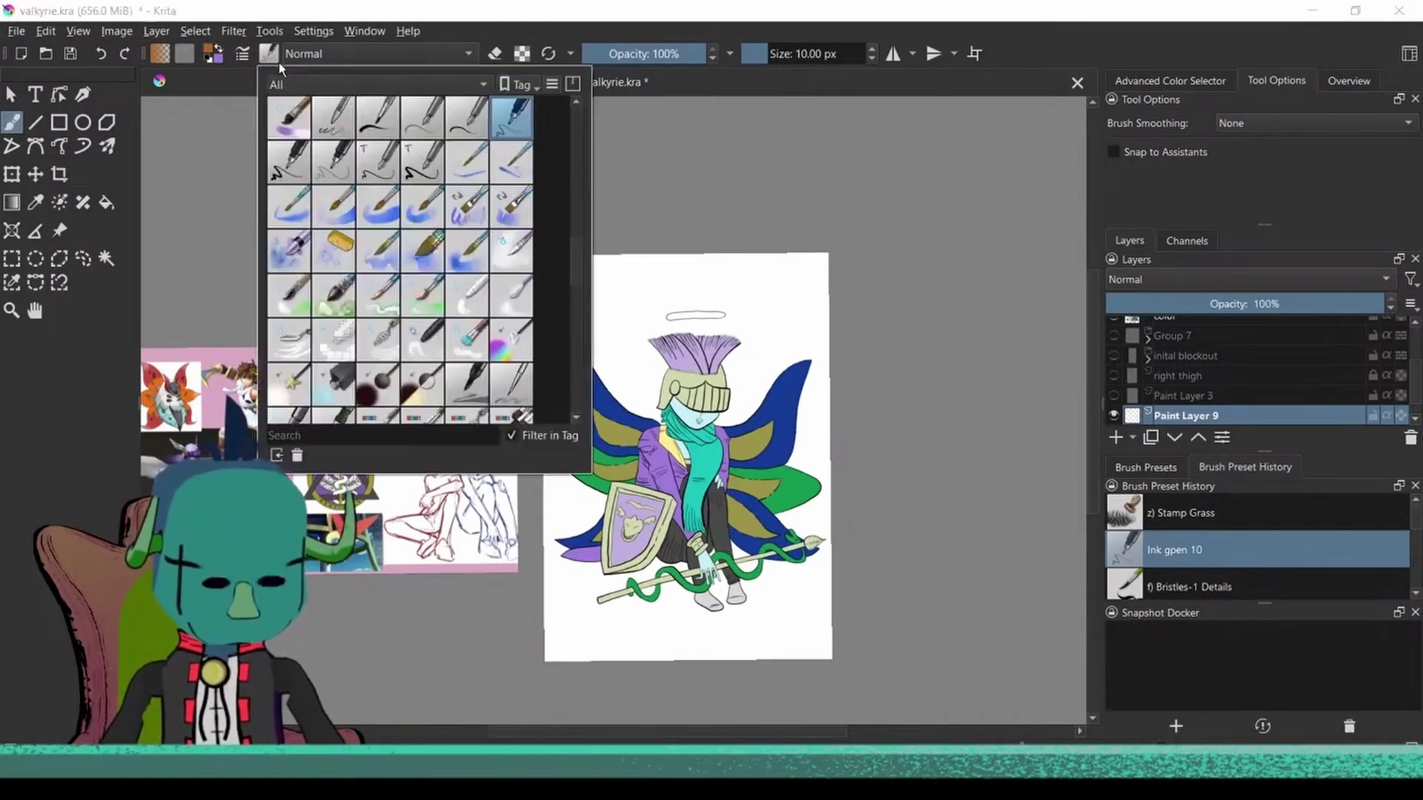
- Examine the astronaut model up close from different angles in the 3D view
mouse_move(567, 563)
mouse_down()
mouse_move(741, 593)
mouse_move(630, 615)
mouse_move(778, 630)
mouse_up()
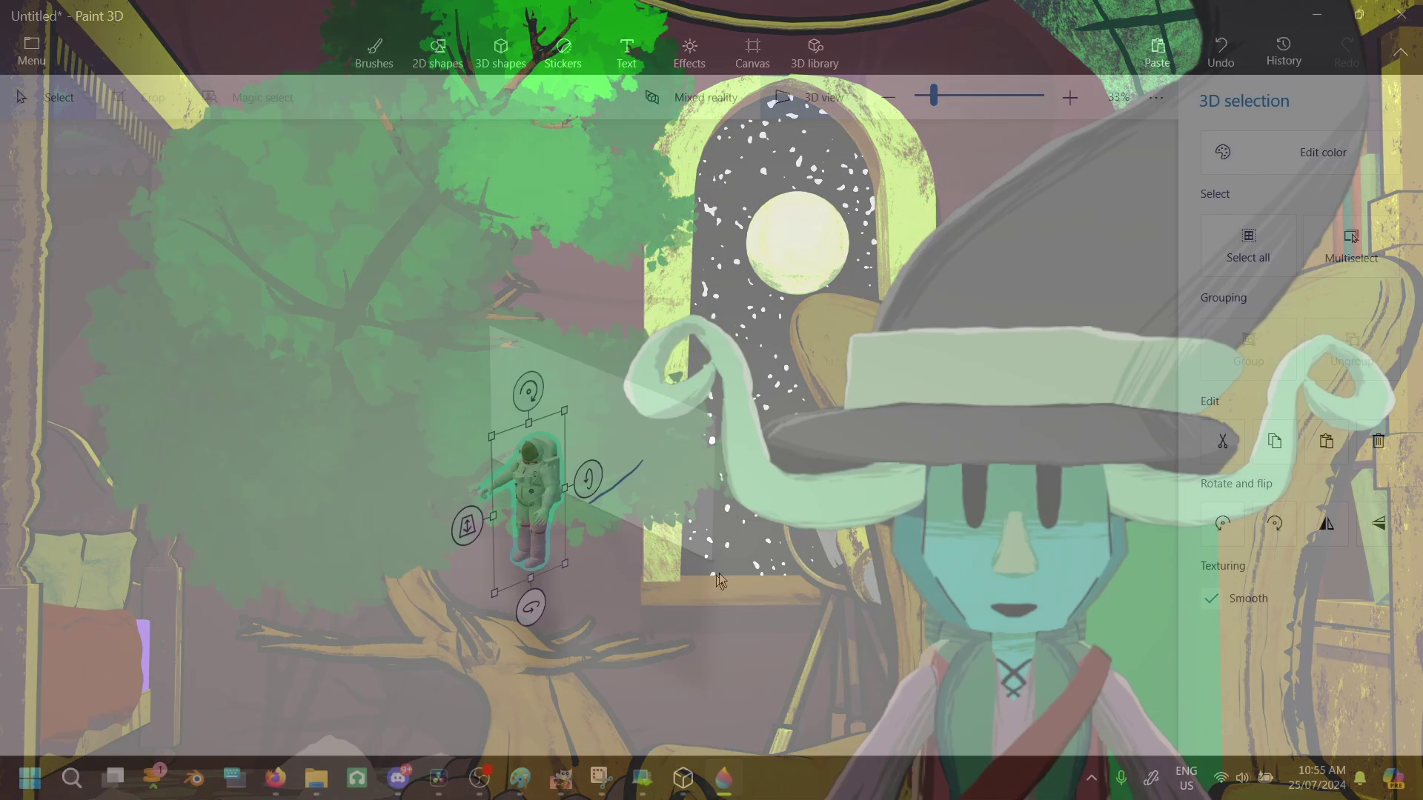
scroll(682, 549, up, 6)
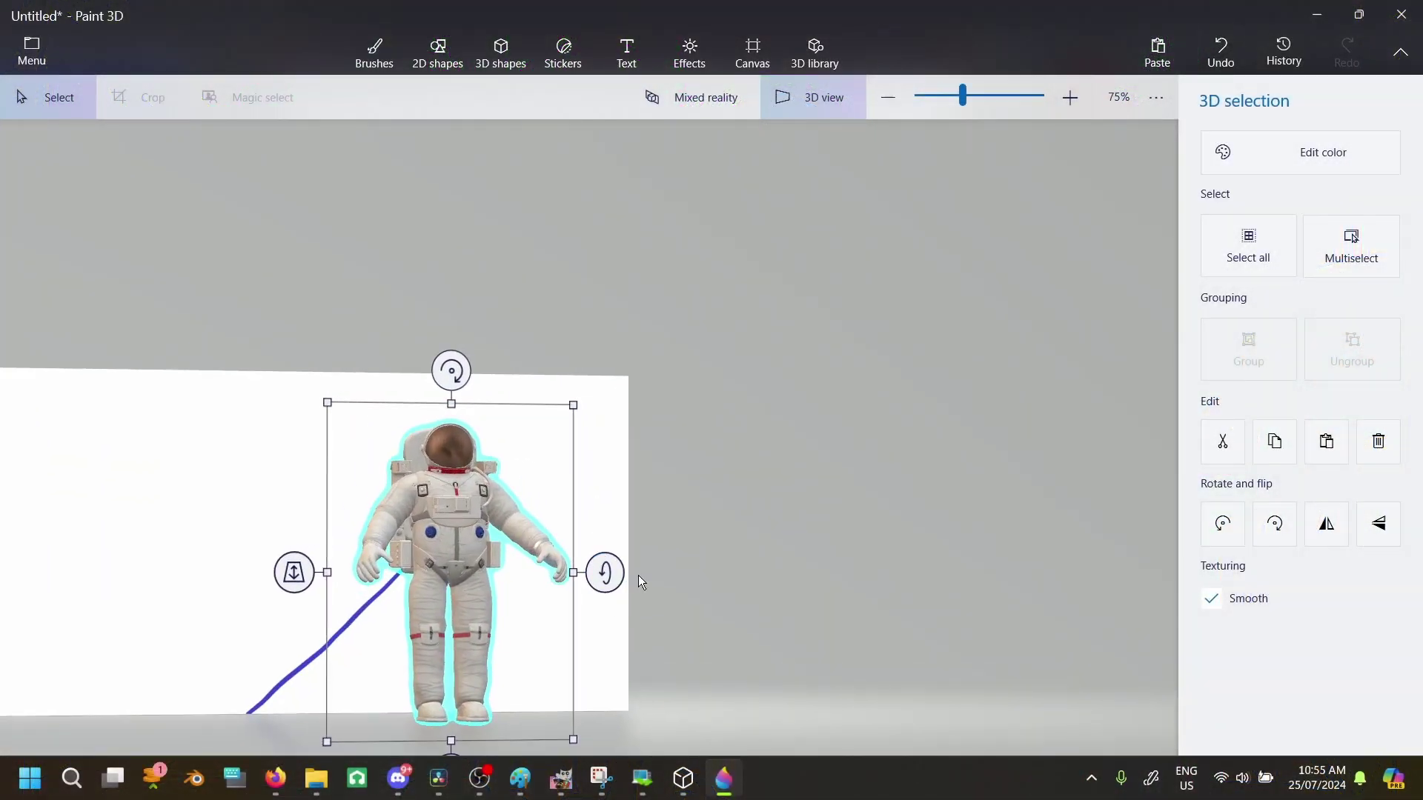
drag(635, 575, 556, 562)
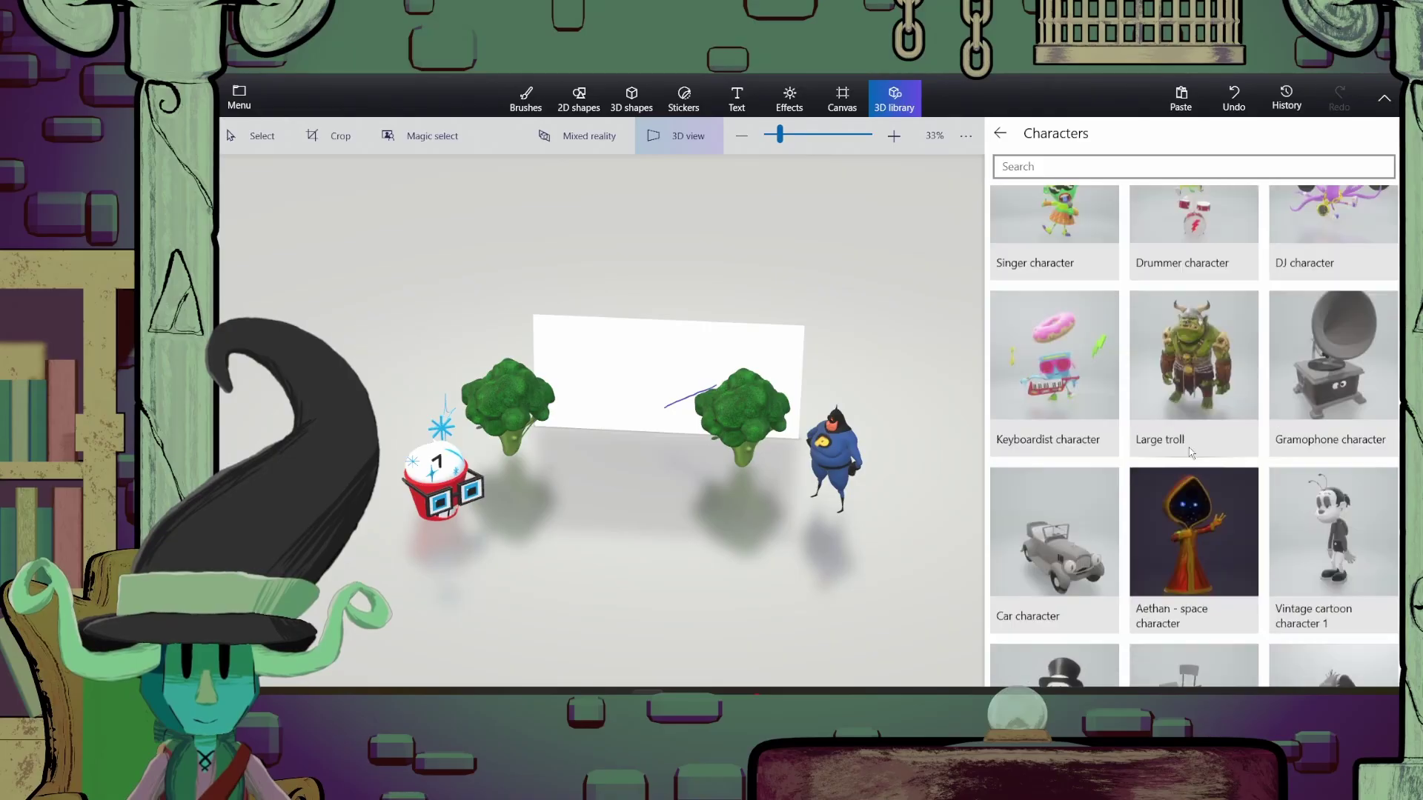
- Insert the Large troll model from the 3D library's Characters collection into the scene
scroll(1191, 453, up, 3)
scroll(1188, 501, down, 2)
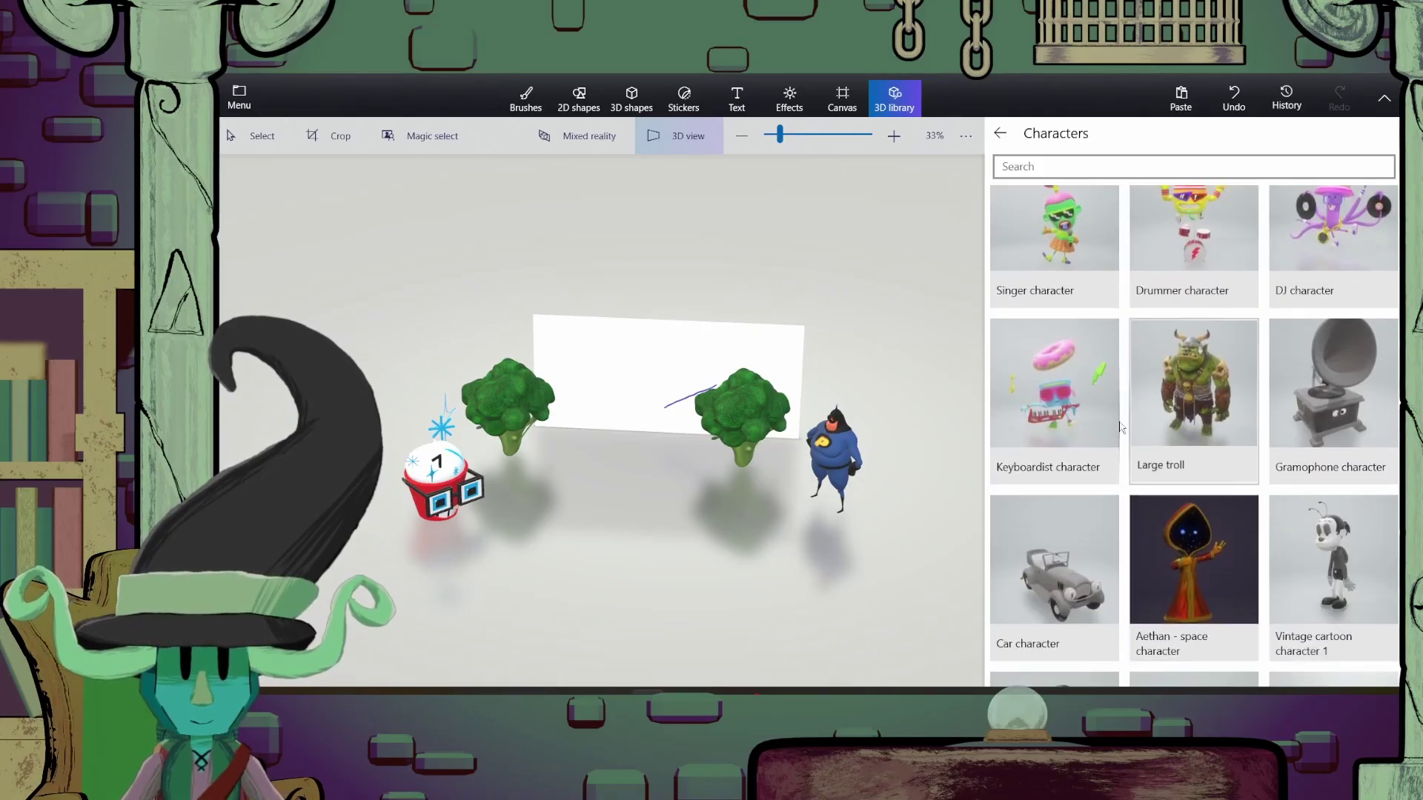
click(1184, 424)
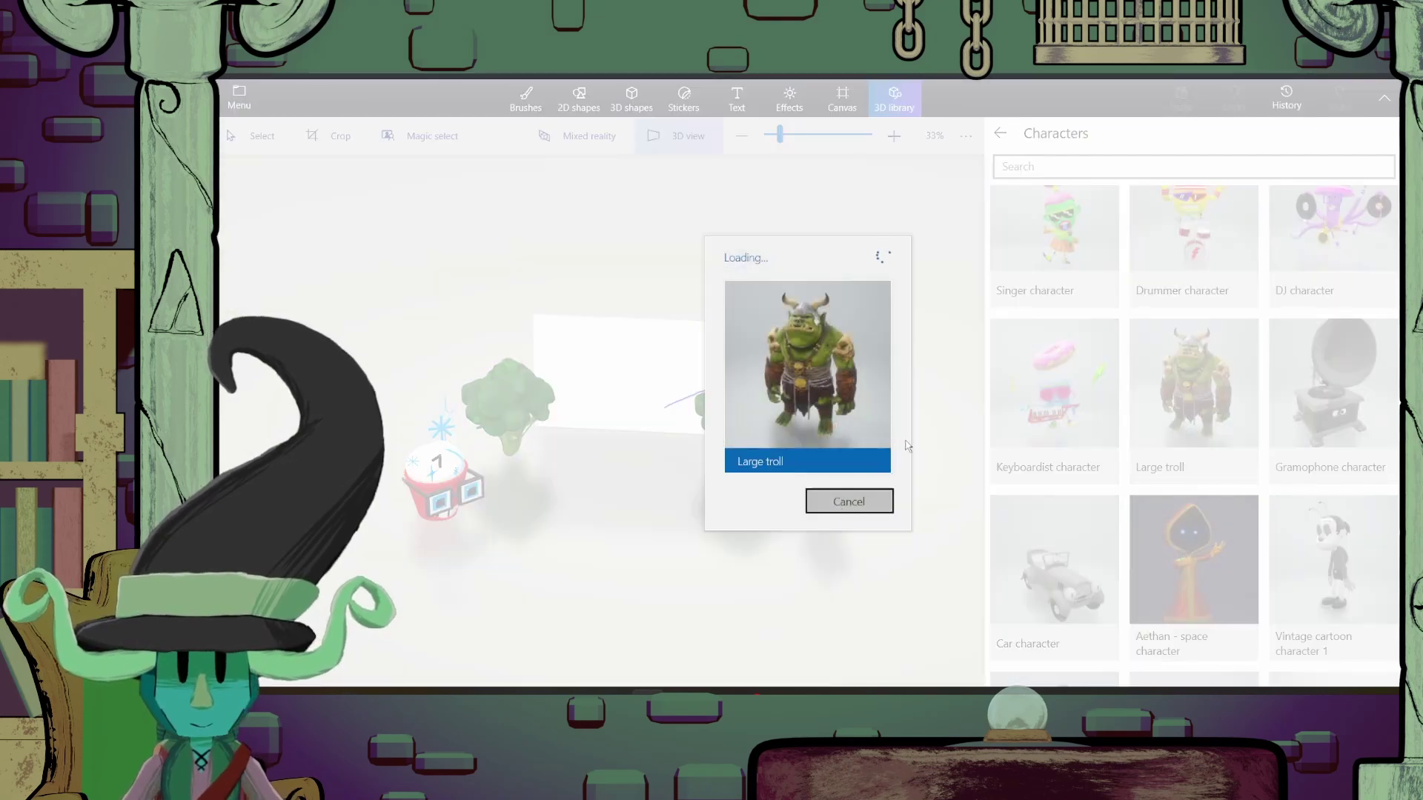